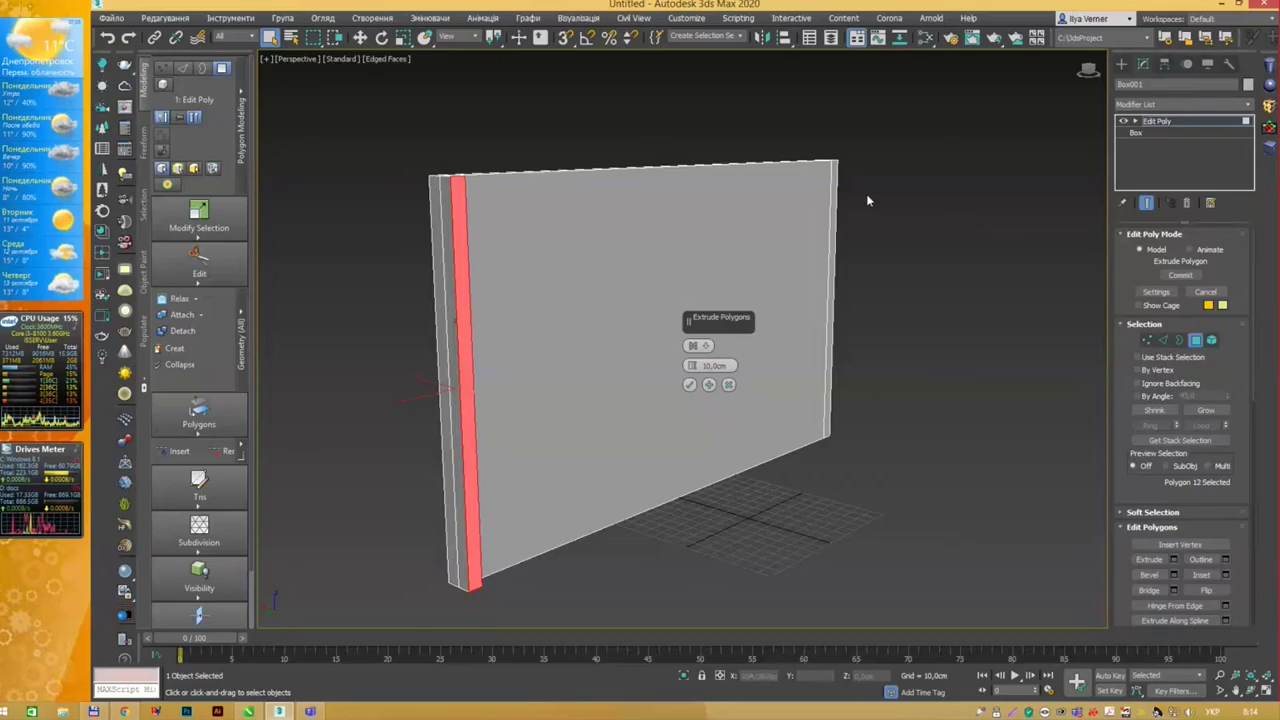
# Step: Extrude one wall end face 400 cm, then add the other end face to the selection
pyautogui.click(834, 185)
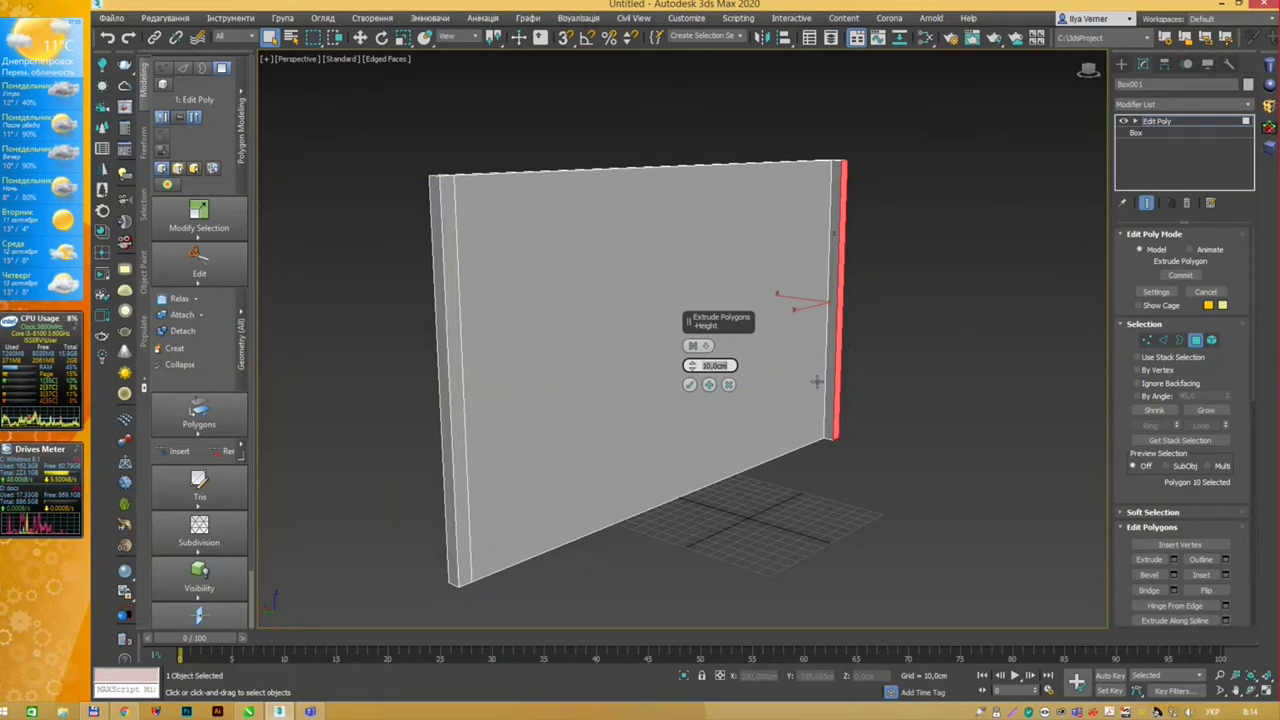
pyautogui.write('400')
pyautogui.press('Return')
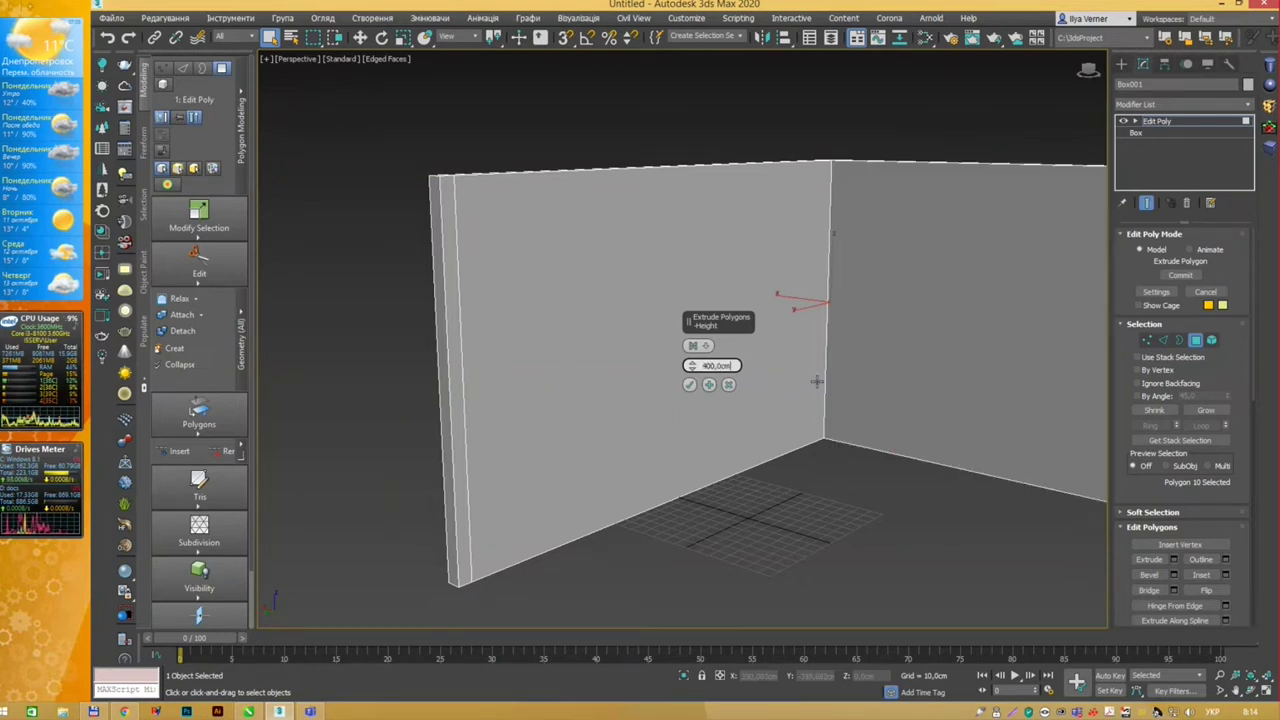
pyautogui.keyDown('ctrl'); pyautogui.click(454, 253); pyautogui.keyUp('ctrl')
pyautogui.scroll(-5, 454, 253)
pyautogui.keyDown('alt'); pyautogui.moveTo(454, 253); pyautogui.dragTo(857, 190, button='middle'); pyautogui.keyUp('alt')
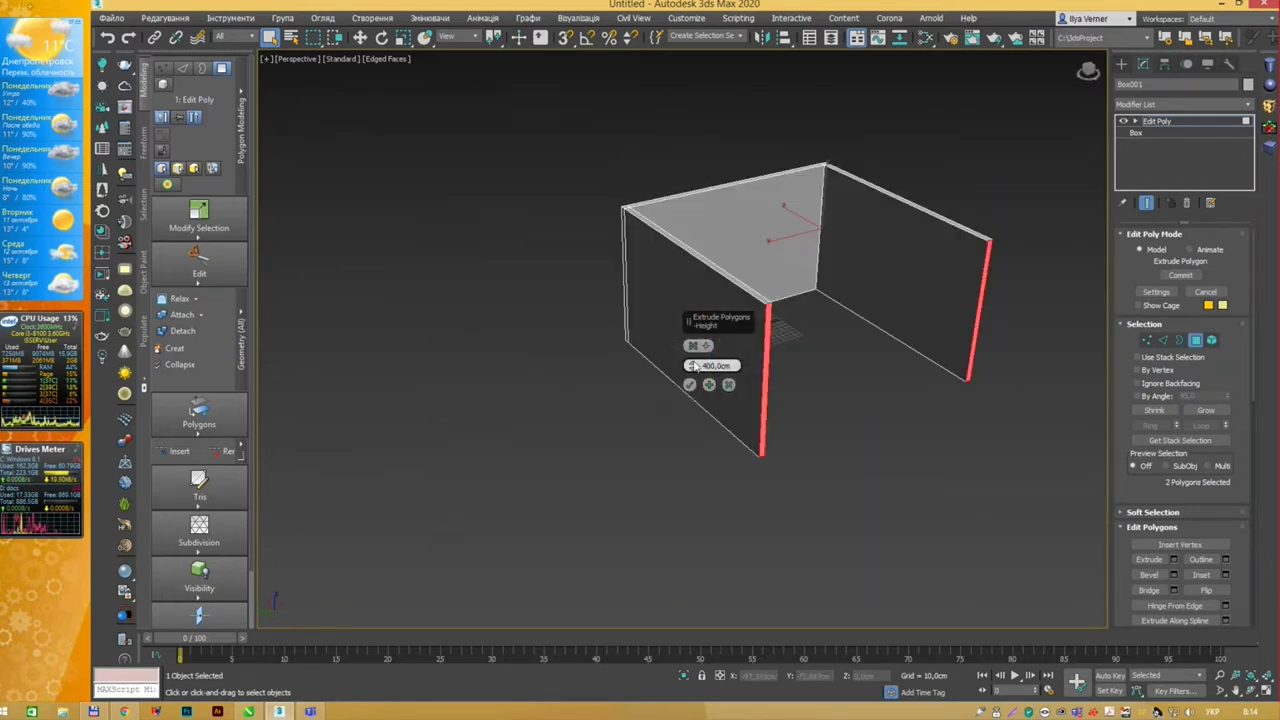
# Step: Adjust both wall ends' extrusion height through 600 cm, settling on 10 cm
pyautogui.moveTo(694, 366)
pyautogui.mouseDown()
pyautogui.moveTo(770, 636)
pyautogui.moveTo(789, 320)
pyautogui.mouseUp()
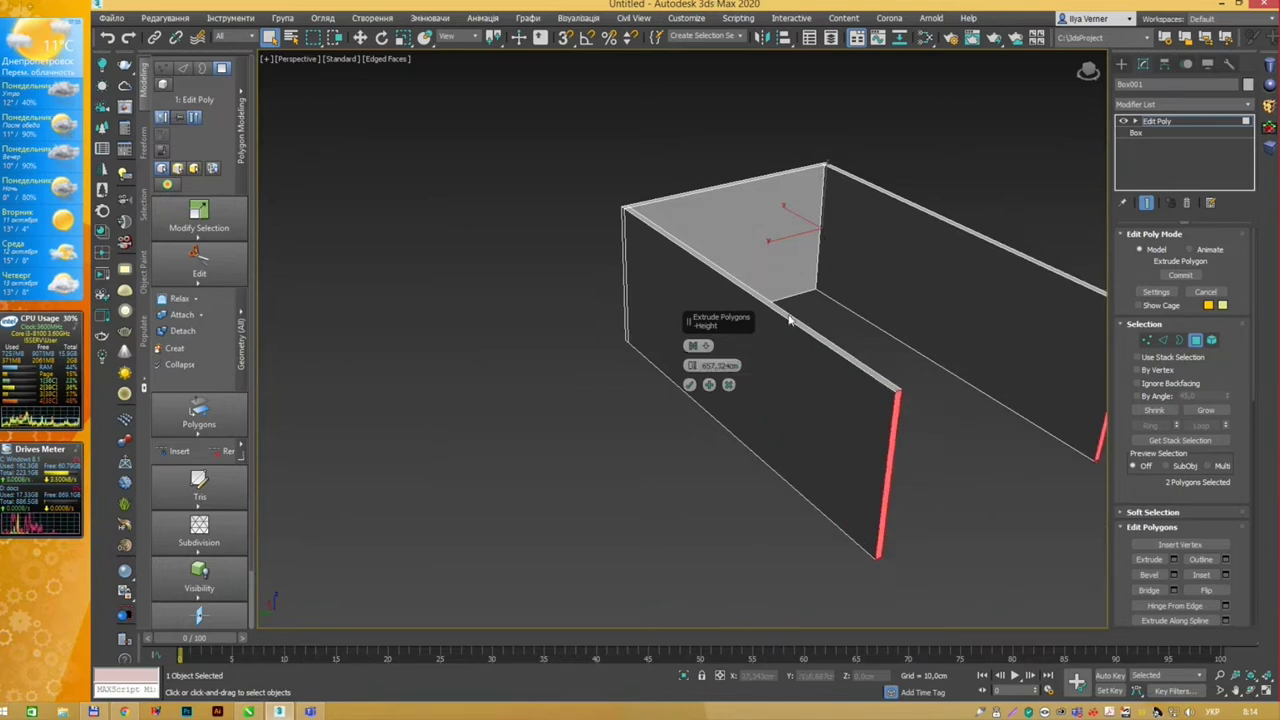
pyautogui.click(712, 366)
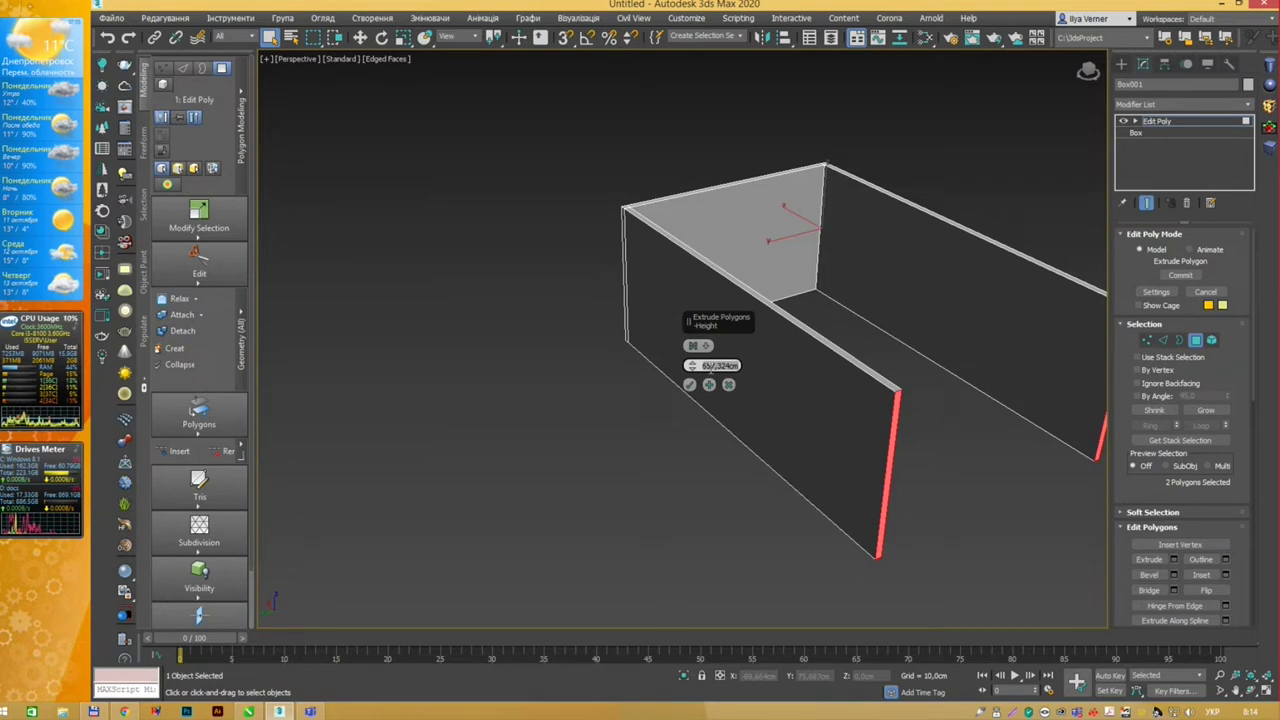
pyautogui.write('600')
pyautogui.press('Return')
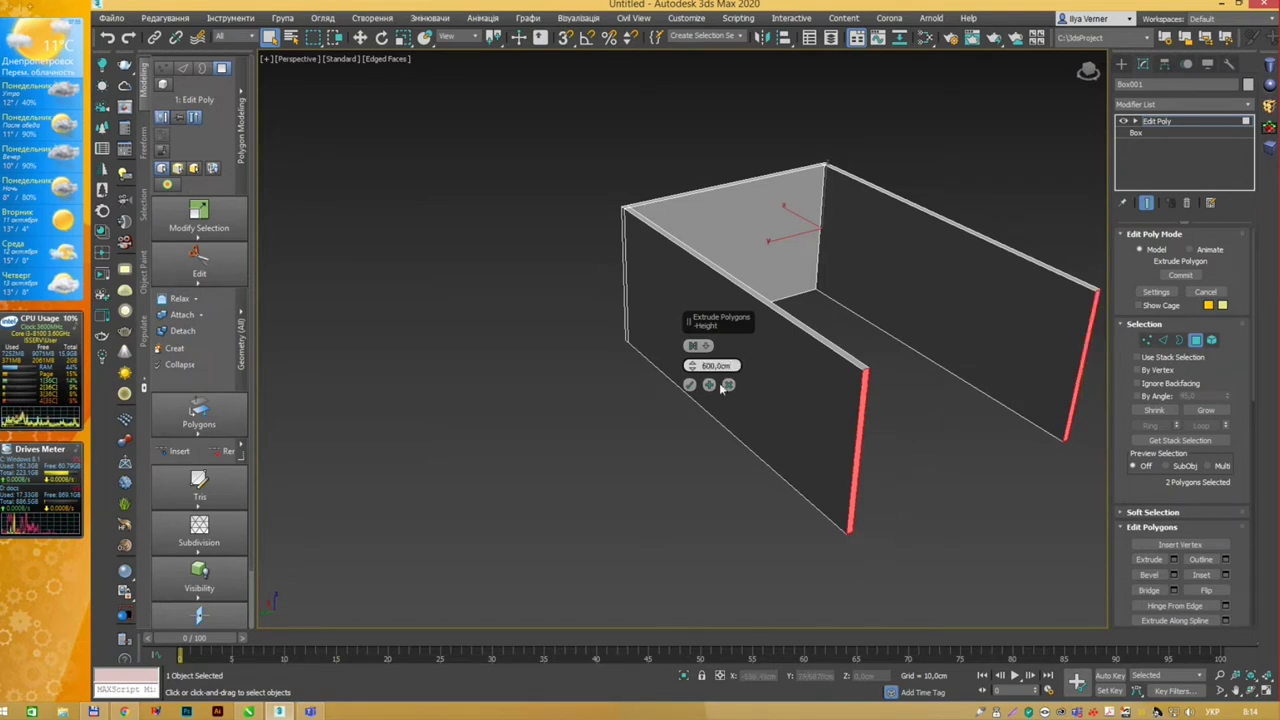
pyautogui.write('6000')
pyautogui.press('Return')
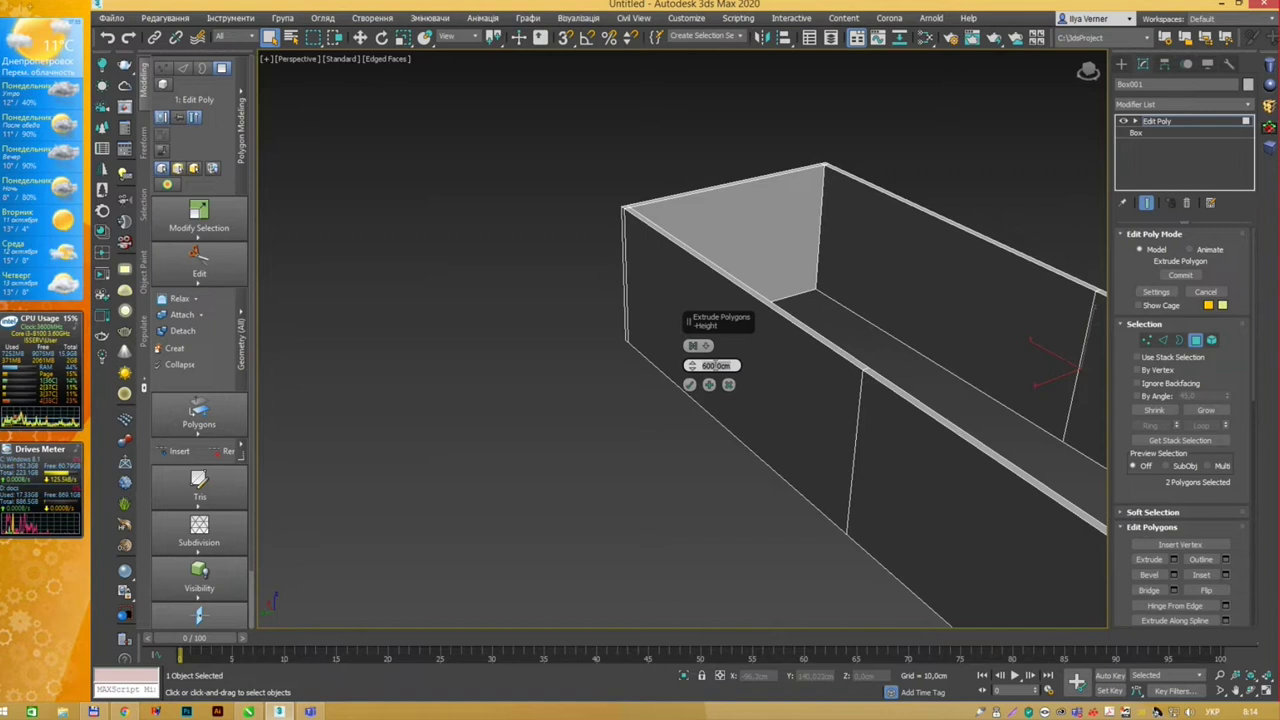
pyautogui.write('10')
pyautogui.press('Return')
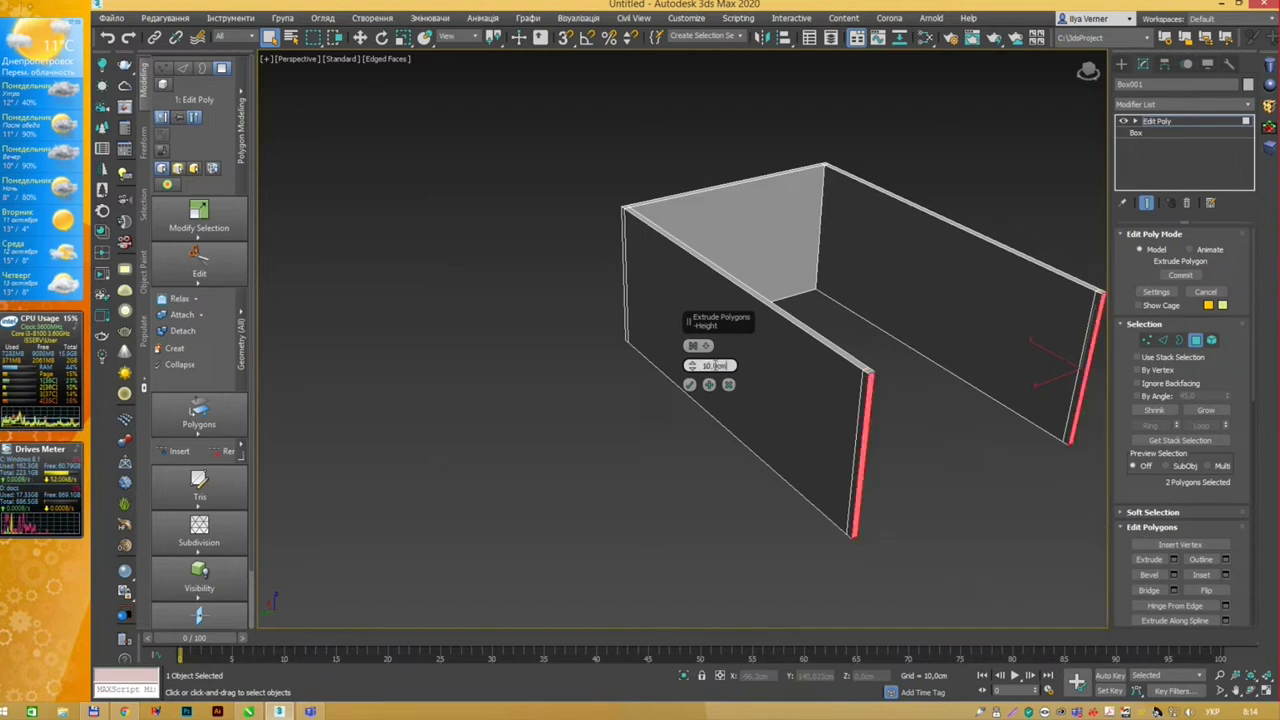
# Step: Commit the wall extrusion and pick a single wall face
pyautogui.scroll(3, 780, 350)
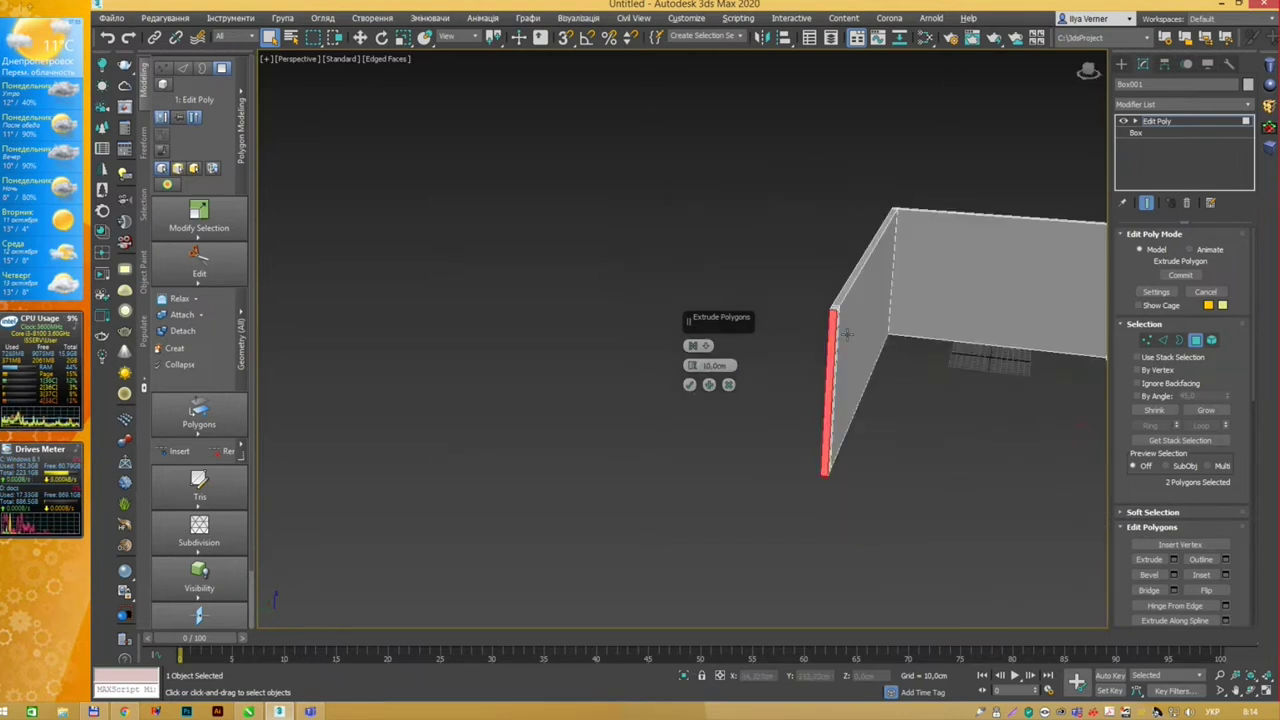
pyautogui.scroll(2, 795, 337)
pyautogui.scroll(2, 897, 313)
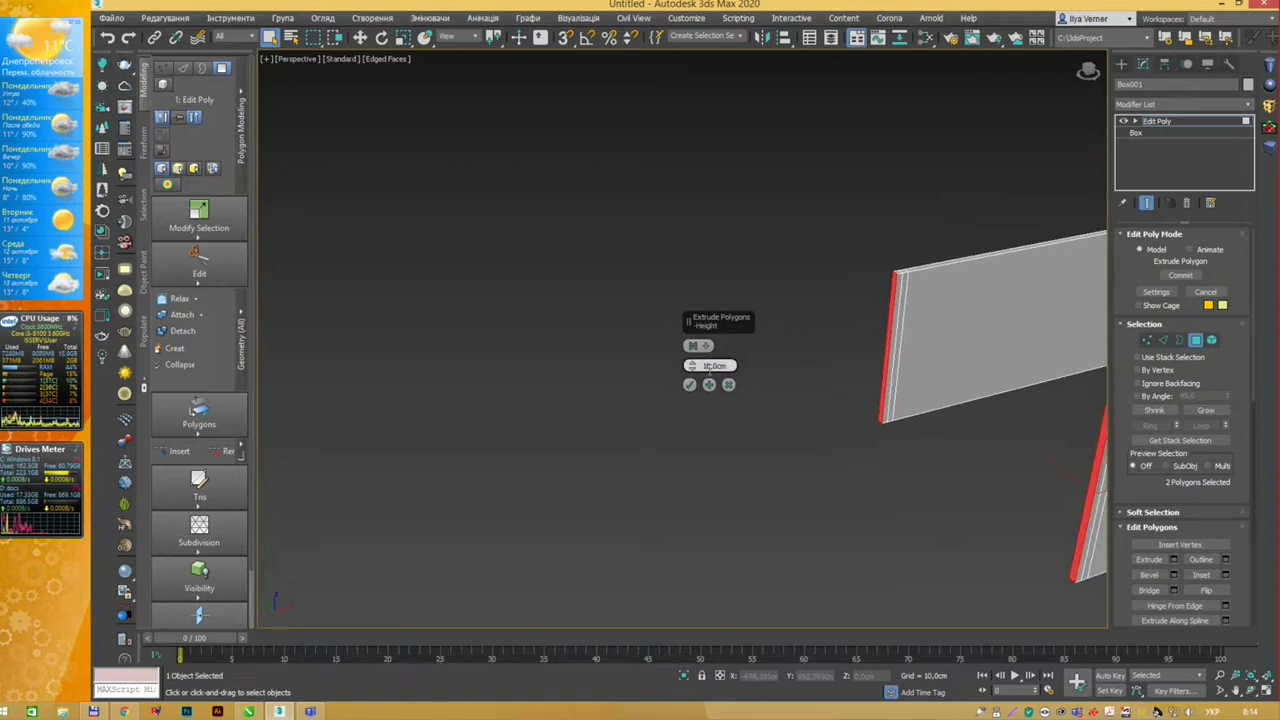
pyautogui.click(689, 384)
pyautogui.click(913, 315)
pyautogui.scroll(-2, 930, 290)
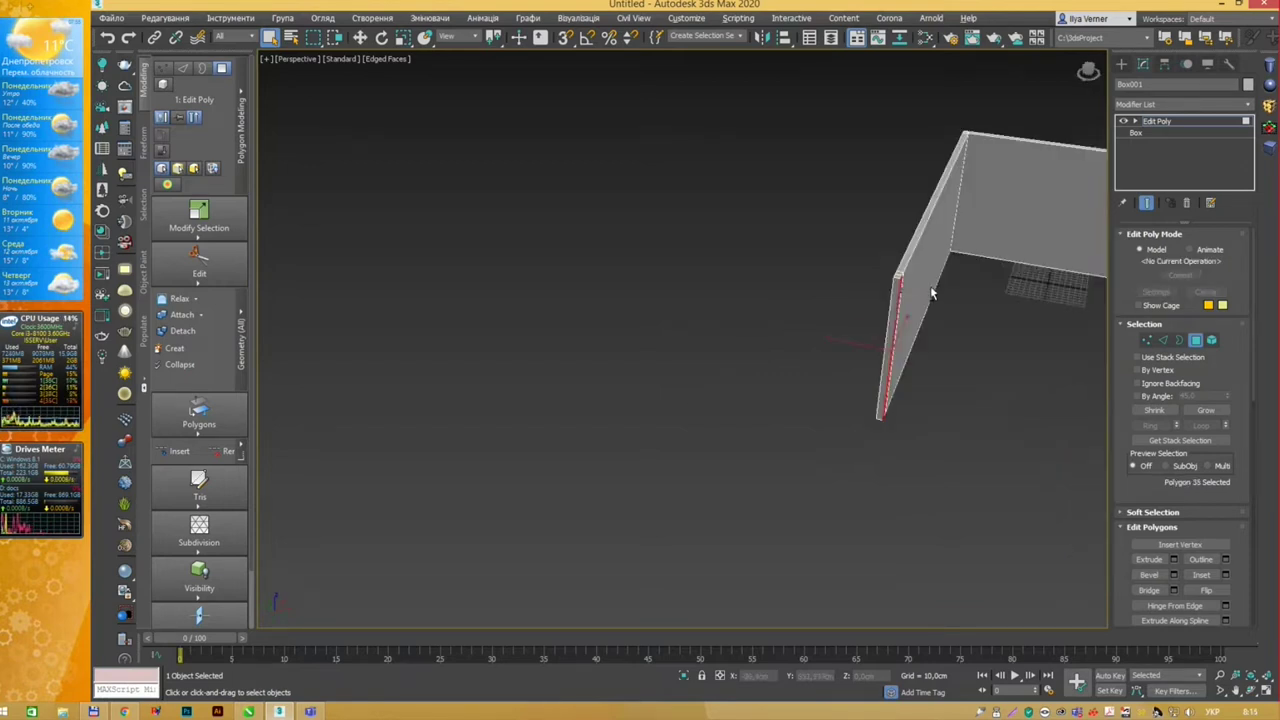
pyautogui.scroll(-3, 960, 250)
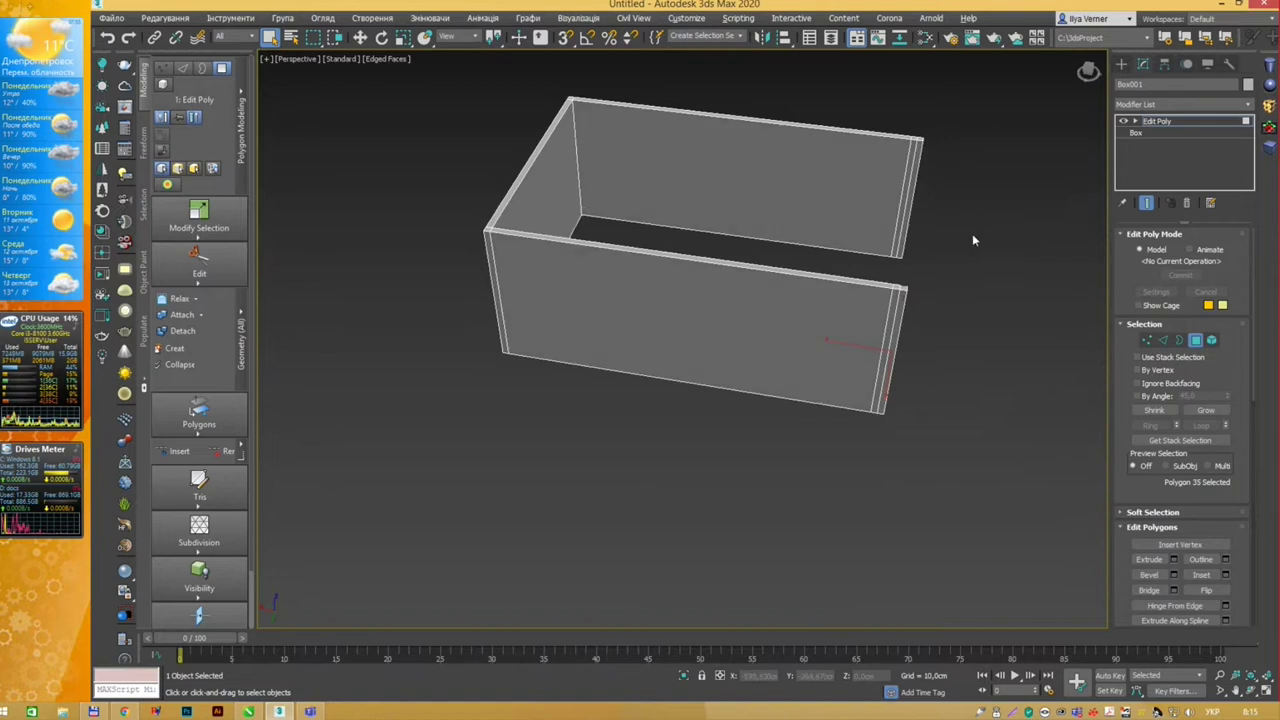
# Step: Bridge the two wall ends across the gap to close the front wall
pyautogui.keyDown('ctrl'); pyautogui.click(917, 165); pyautogui.keyUp('ctrl')
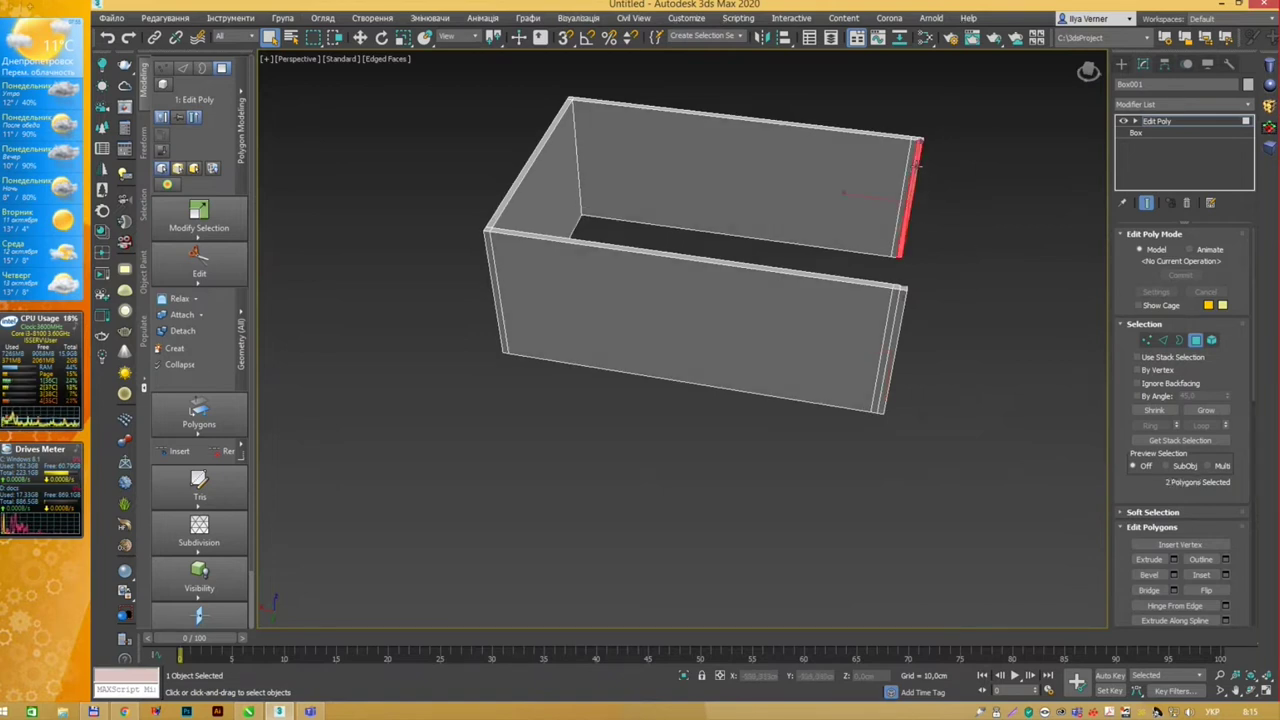
pyautogui.click(1153, 591)
pyautogui.keyDown('alt'); pyautogui.moveTo(842, 220); pyautogui.dragTo(759, 236, button='middle'); pyautogui.keyUp('alt')
# Step: In Top view, draw a 420 × 630 cm plane over the room's footprint
pyautogui.press('t')
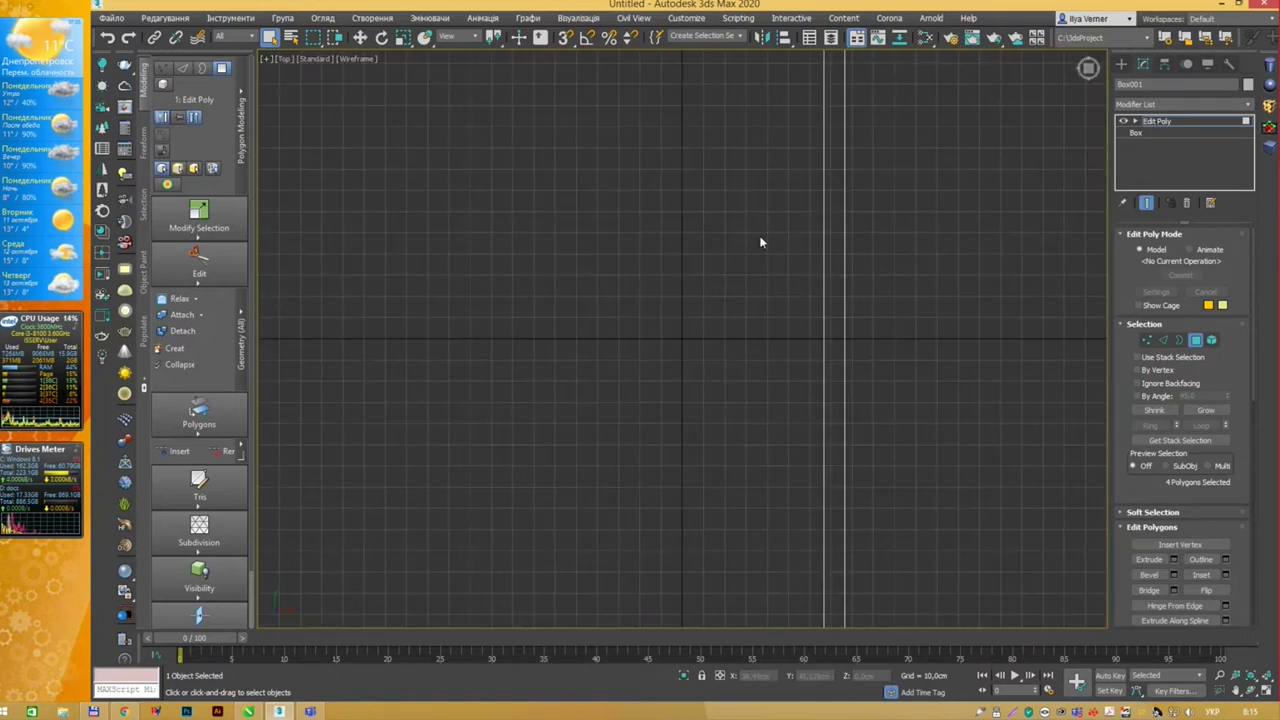
pyautogui.scroll(-2, 760, 236)
pyautogui.scroll(-2, 700, 225)
pyautogui.scroll(-2, 686, 220)
pyautogui.scroll(-1, 683, 226)
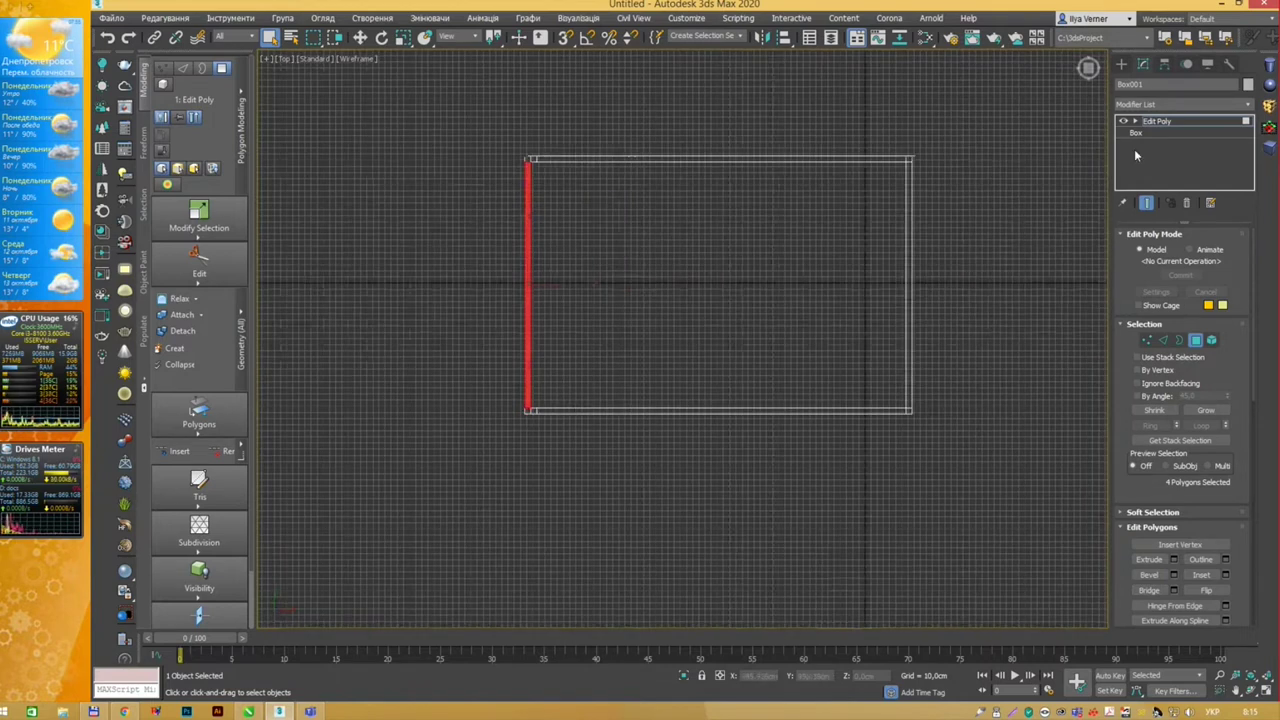
pyautogui.click(1121, 64)
pyautogui.click(1207, 201)
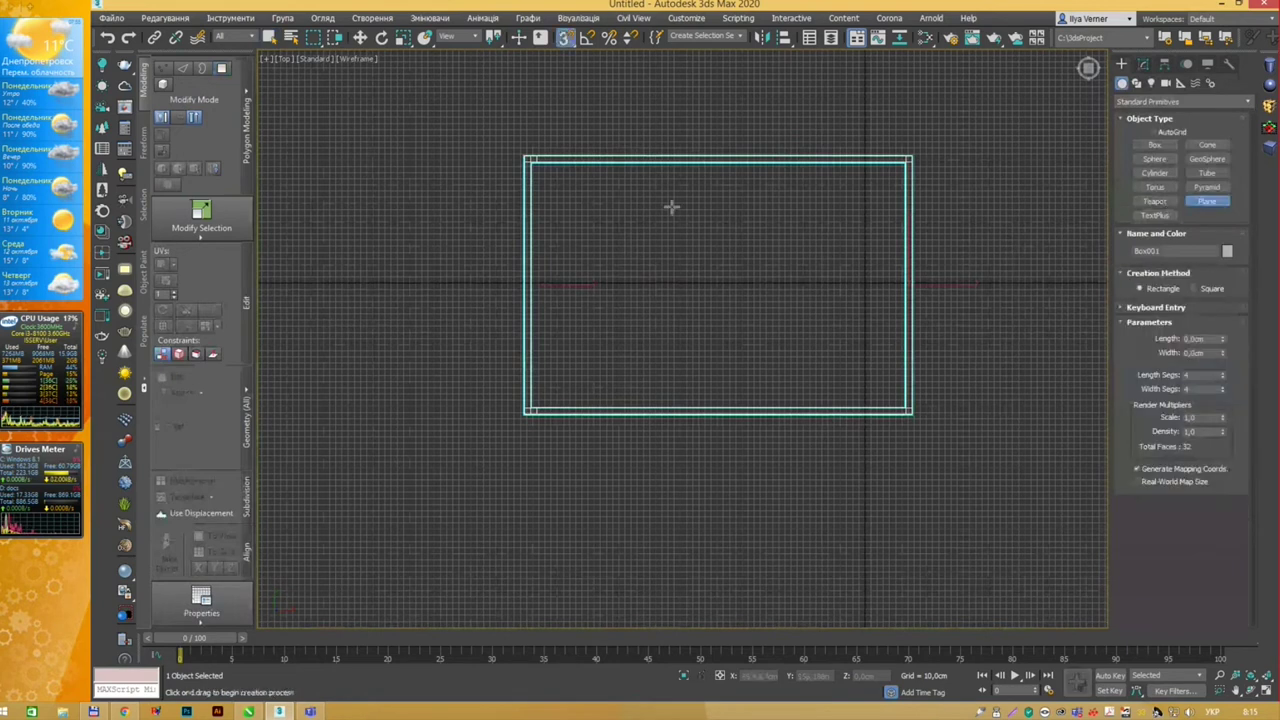
pyautogui.moveTo(524, 157); pyautogui.dragTo(906, 413)
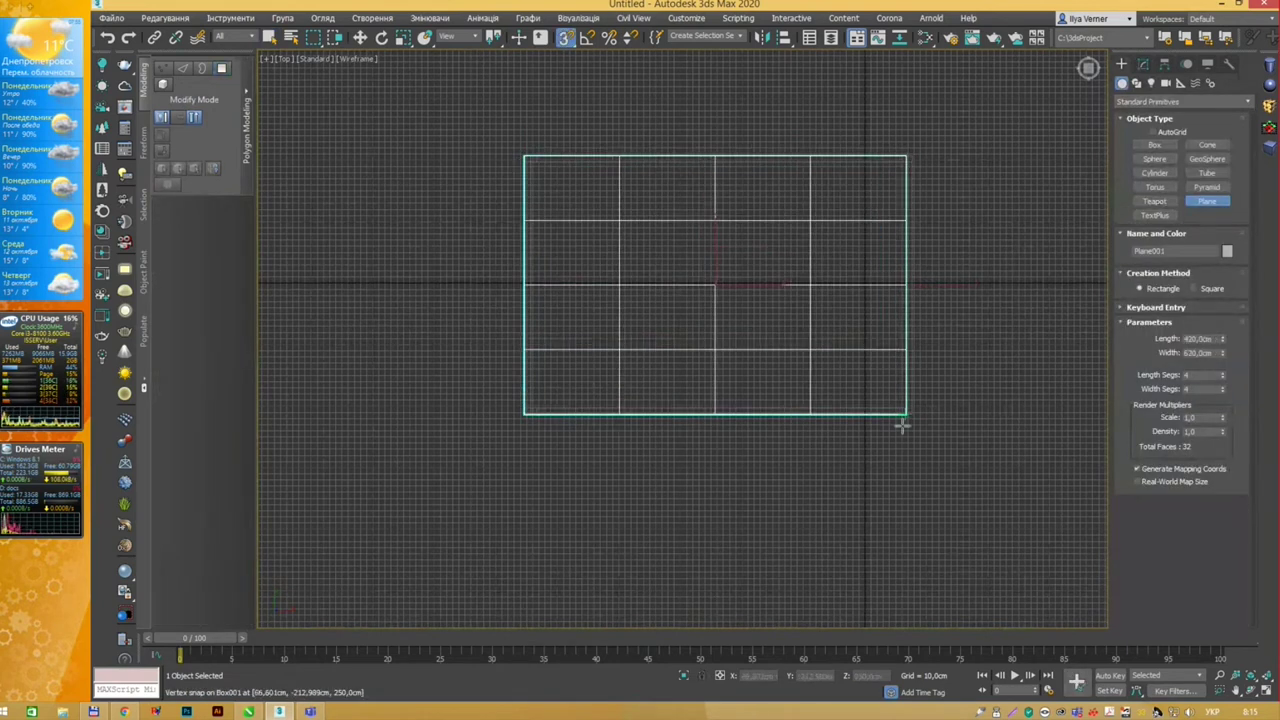
# Step: With vertex snap on, move the plane down to the wall base as the floor
pyautogui.rightClick(1040, 378)
pyautogui.press('p')
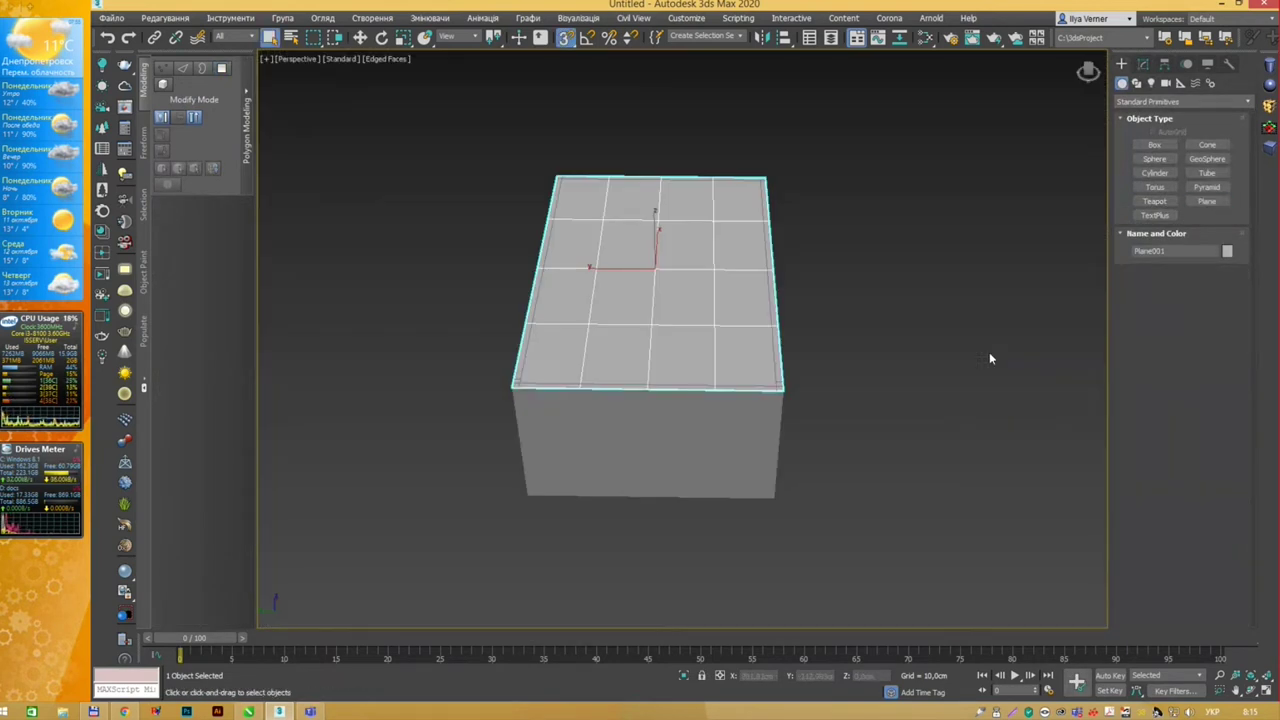
pyautogui.keyDown('alt'); pyautogui.moveTo(936, 344); pyautogui.dragTo(811, 283, button='middle'); pyautogui.keyUp('alt')
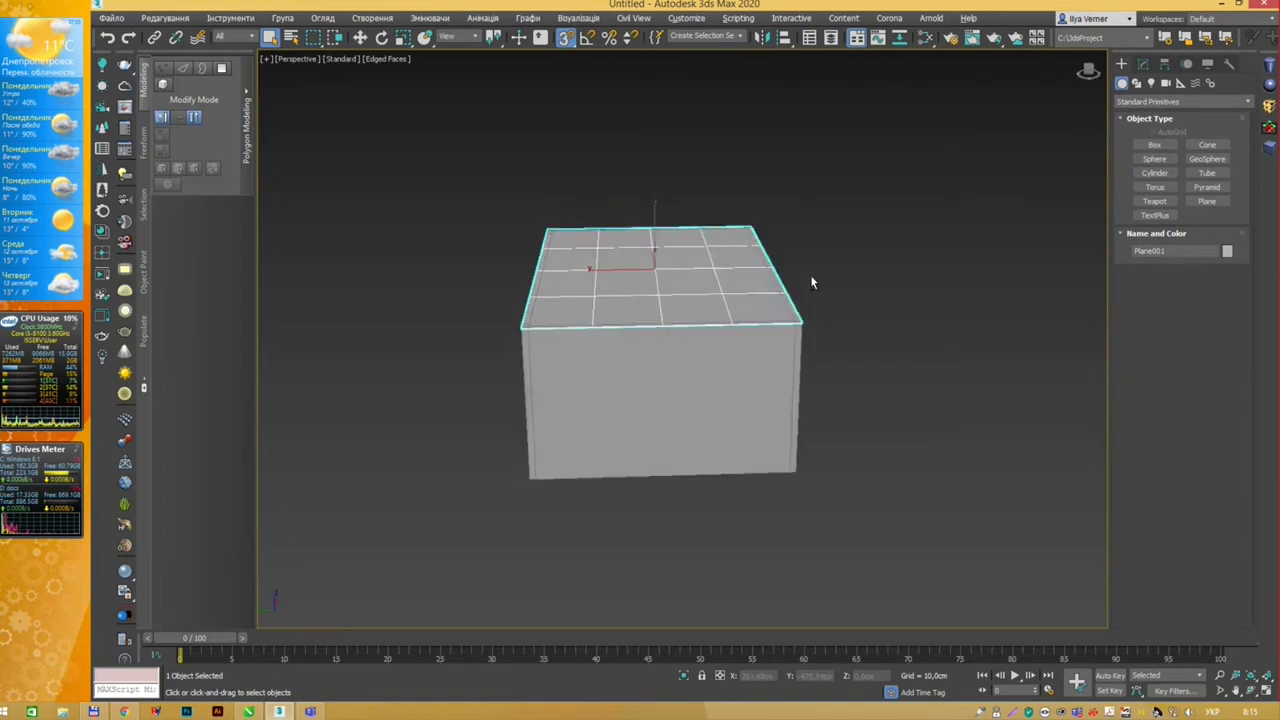
pyautogui.press('s')
pyautogui.press('w')
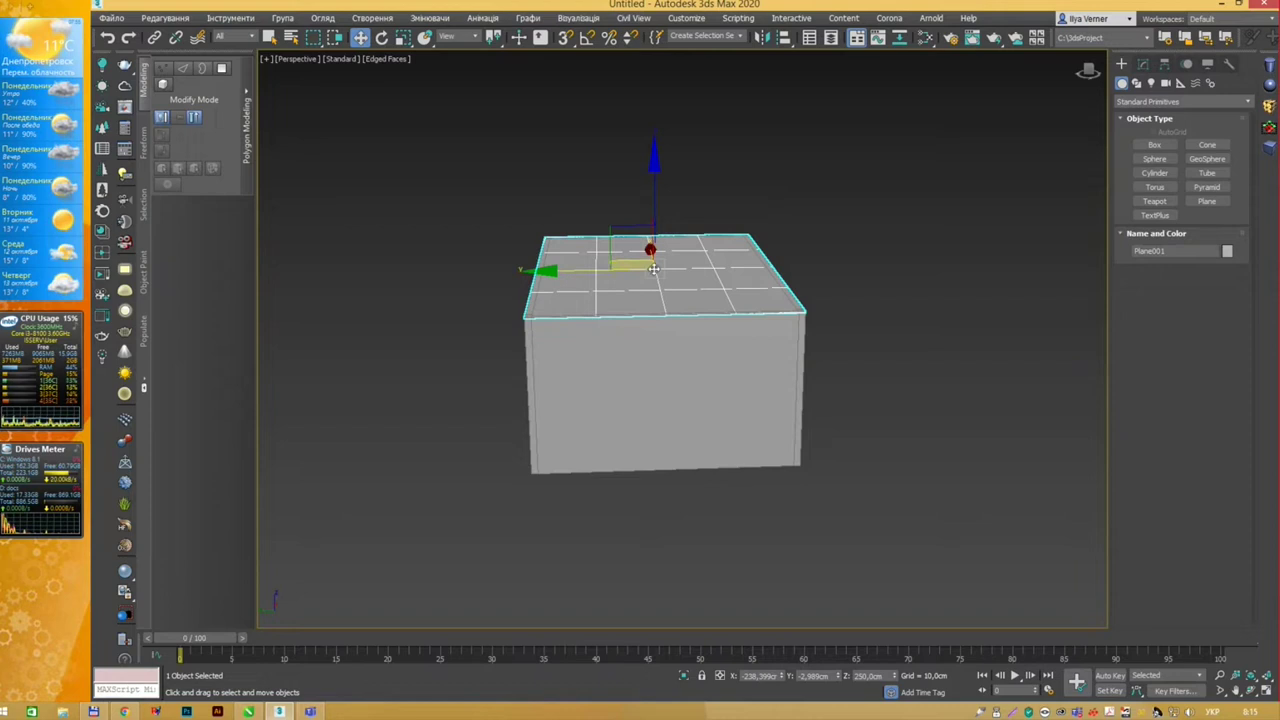
pyautogui.press('s')
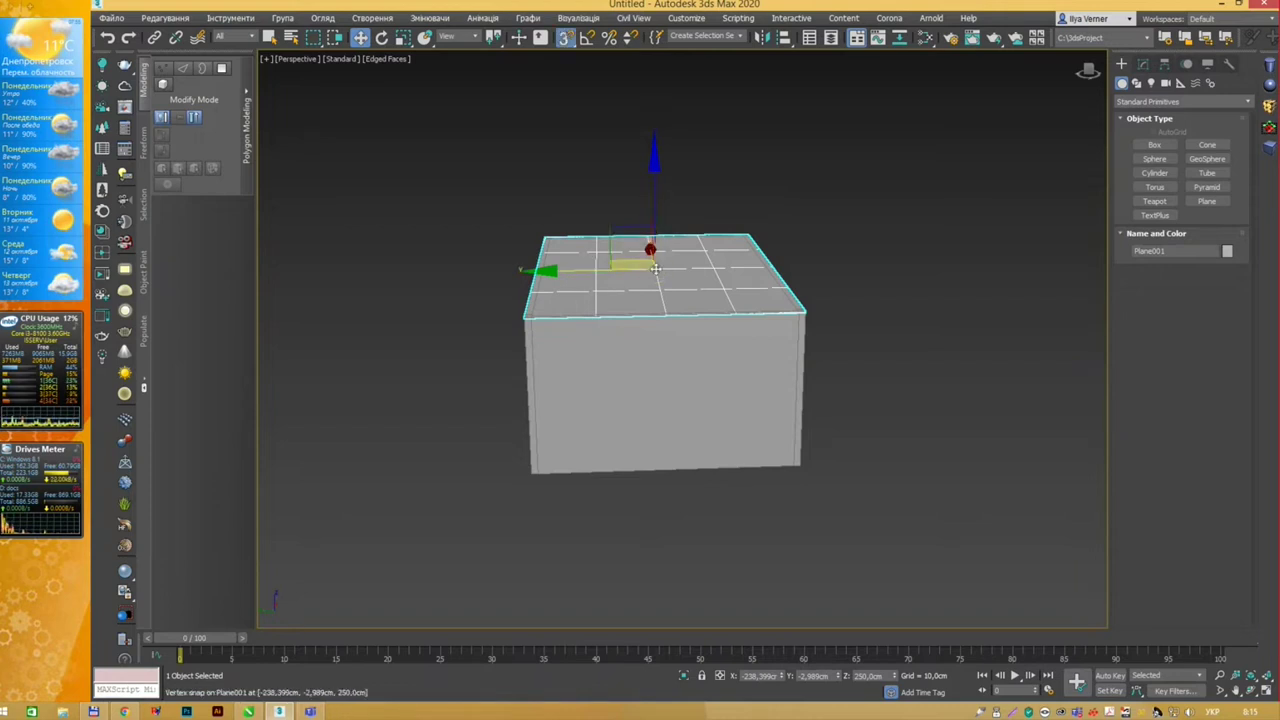
pyautogui.moveTo(655, 268)
pyautogui.mouseDown()
pyautogui.moveTo(677, 197)
pyautogui.moveTo(803, 463)
pyautogui.mouseUp()
pyautogui.rightClick(677, 197)
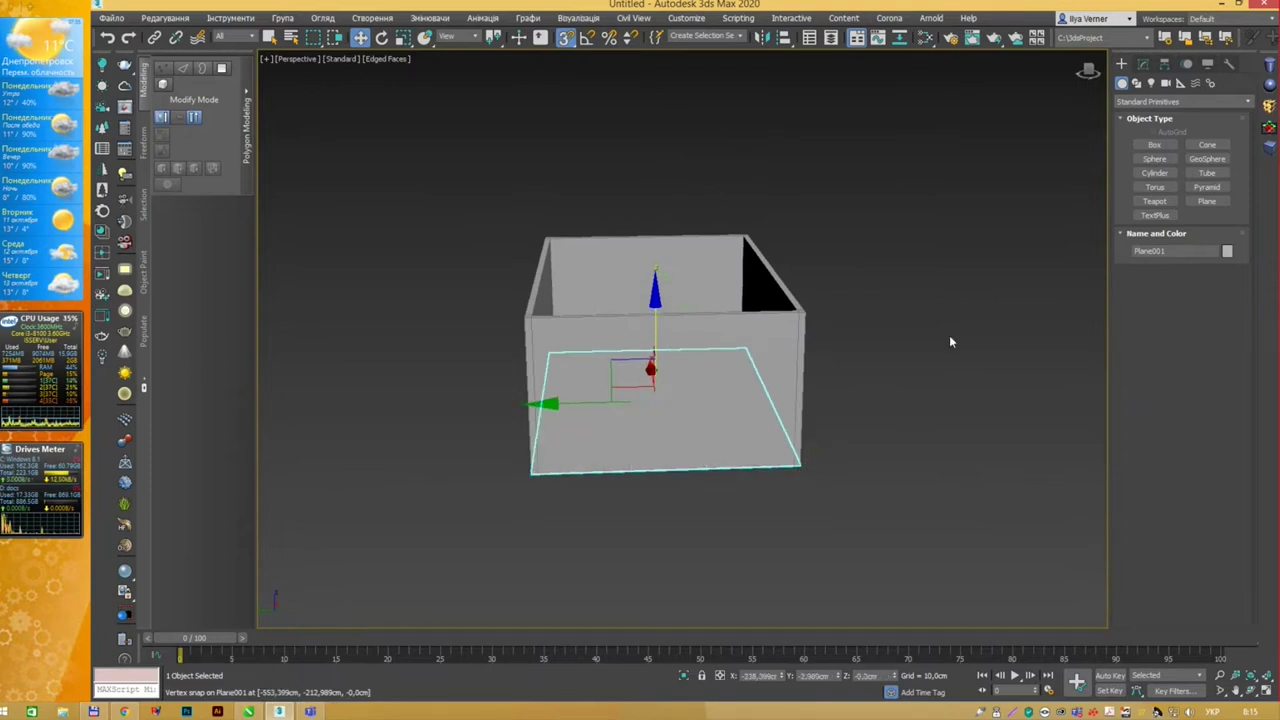
# Step: Shift-copy the plane upward and snap the copy onto the wall tops as a ceiling
pyautogui.moveTo(950, 342)
pyautogui.keyDown('alt'); pyautogui.mouseDown(button='middle')
pyautogui.moveTo(641, 295)
pyautogui.moveTo(662, 338)
pyautogui.mouseUp(button='middle'); pyautogui.keyUp('alt')
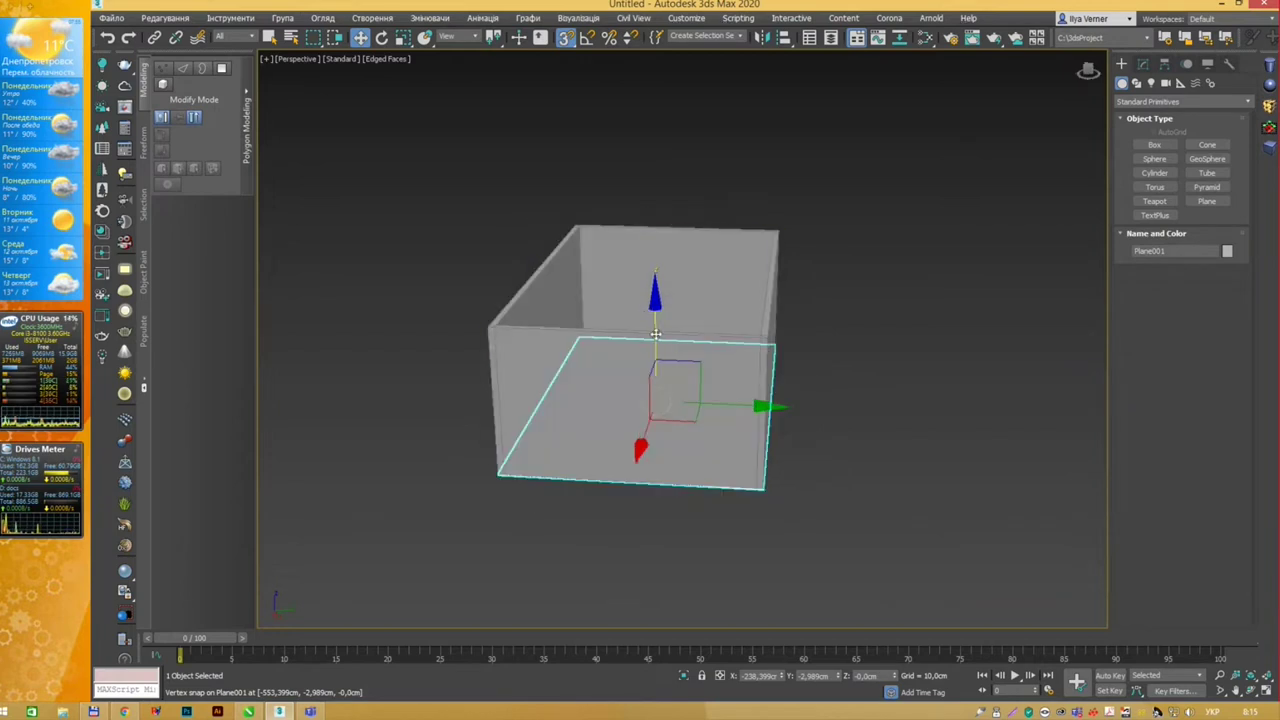
pyautogui.keyDown('shift'); pyautogui.moveTo(658, 336); pyautogui.dragTo(653, 135); pyautogui.keyUp('shift')
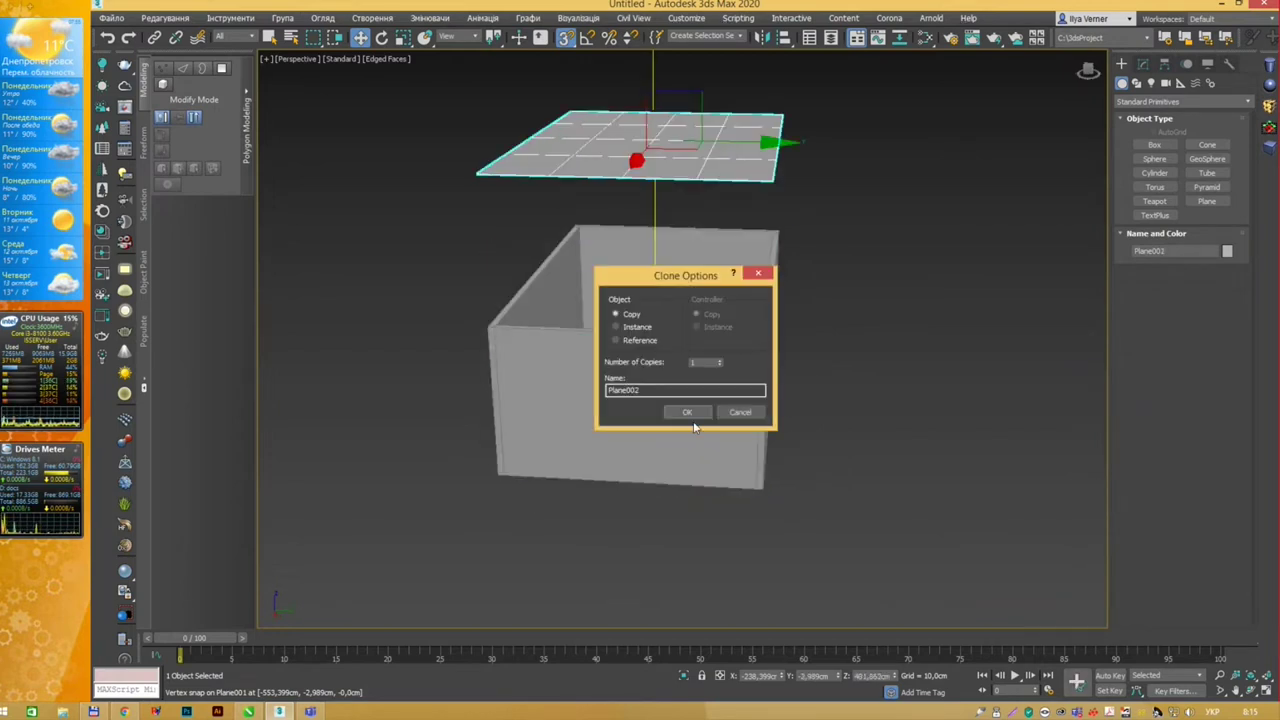
pyautogui.click(689, 412)
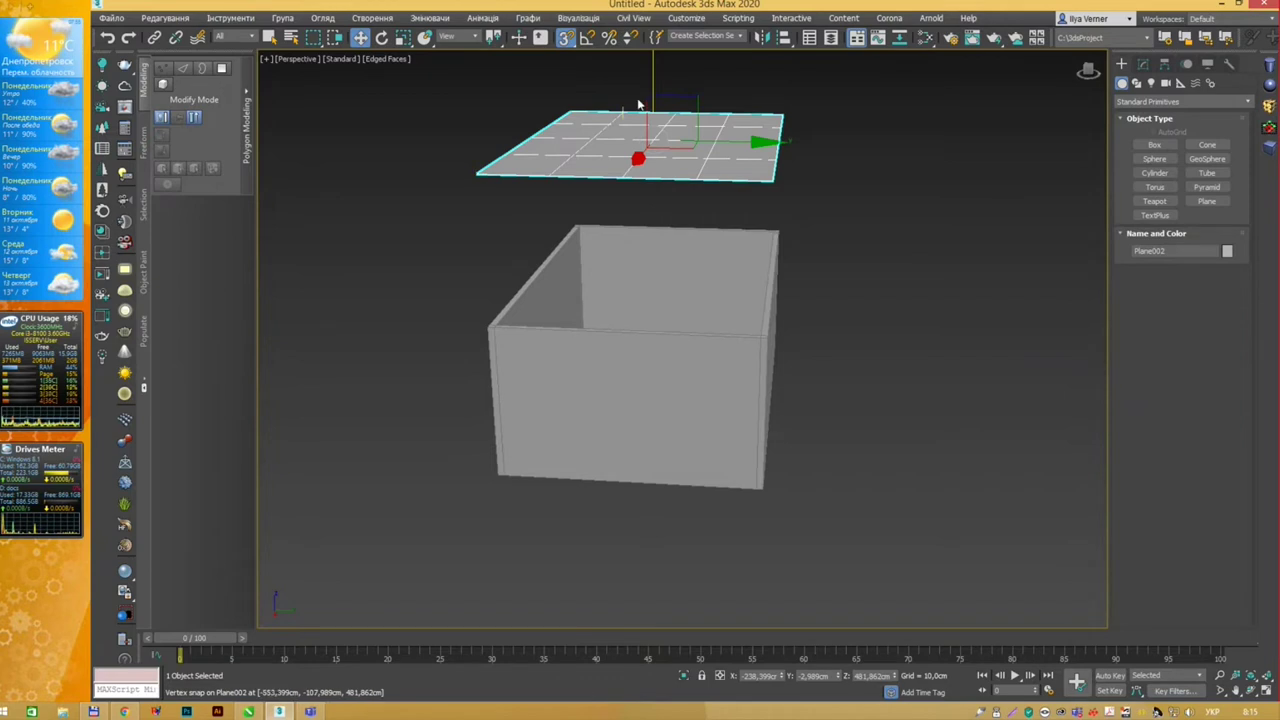
pyautogui.moveTo(653, 86); pyautogui.dragTo(766, 342)
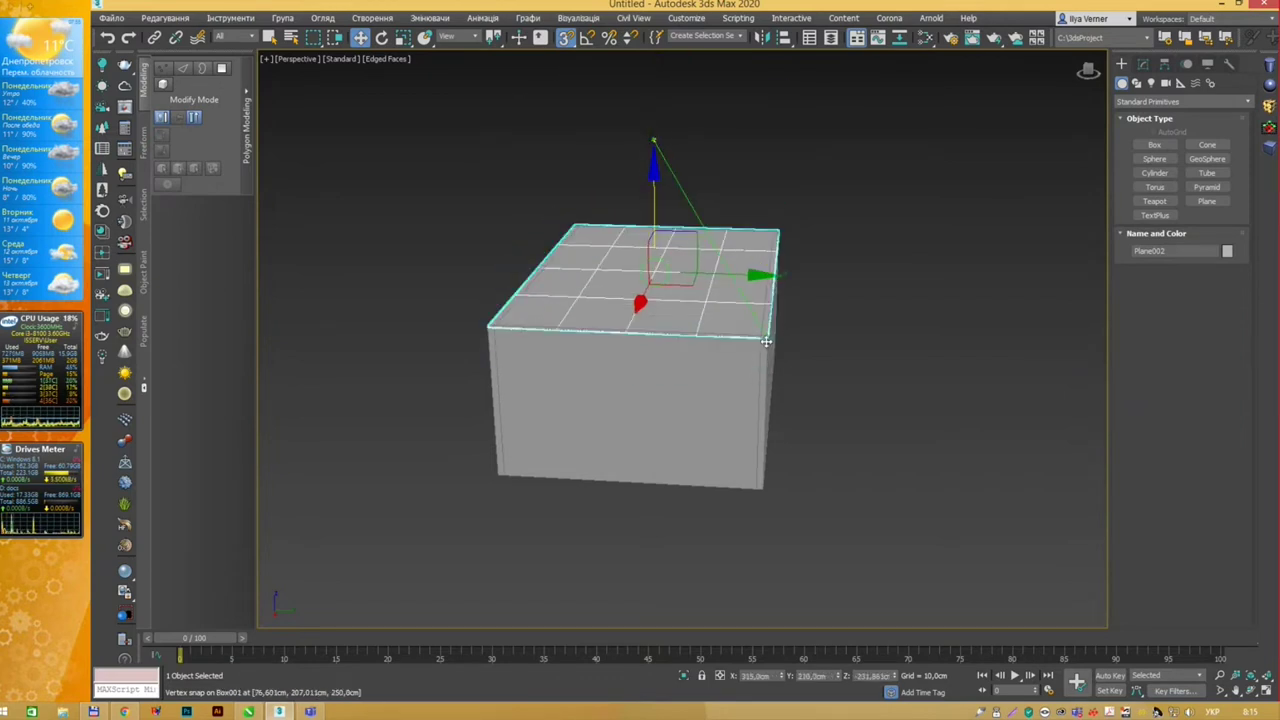
# Step: Select and delete the ceiling plane, then undo the deletion
pyautogui.click(903, 256)
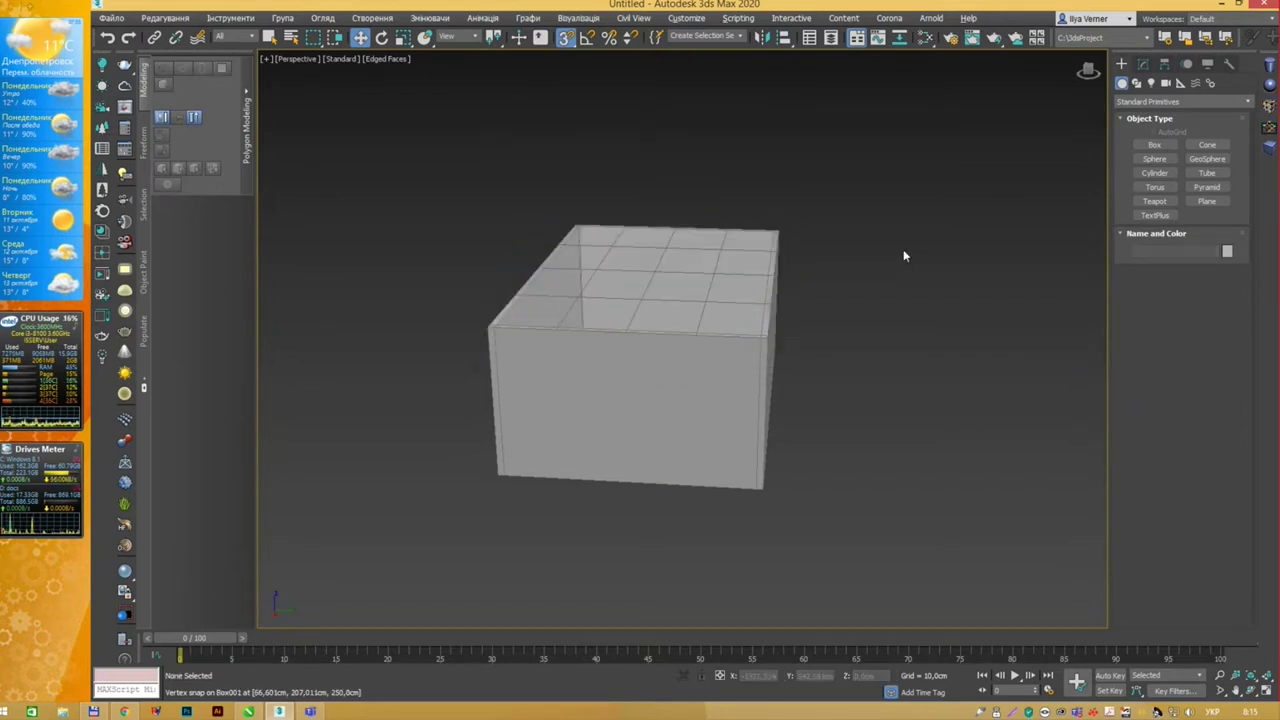
pyautogui.click(740, 262)
pyautogui.click(1143, 66)
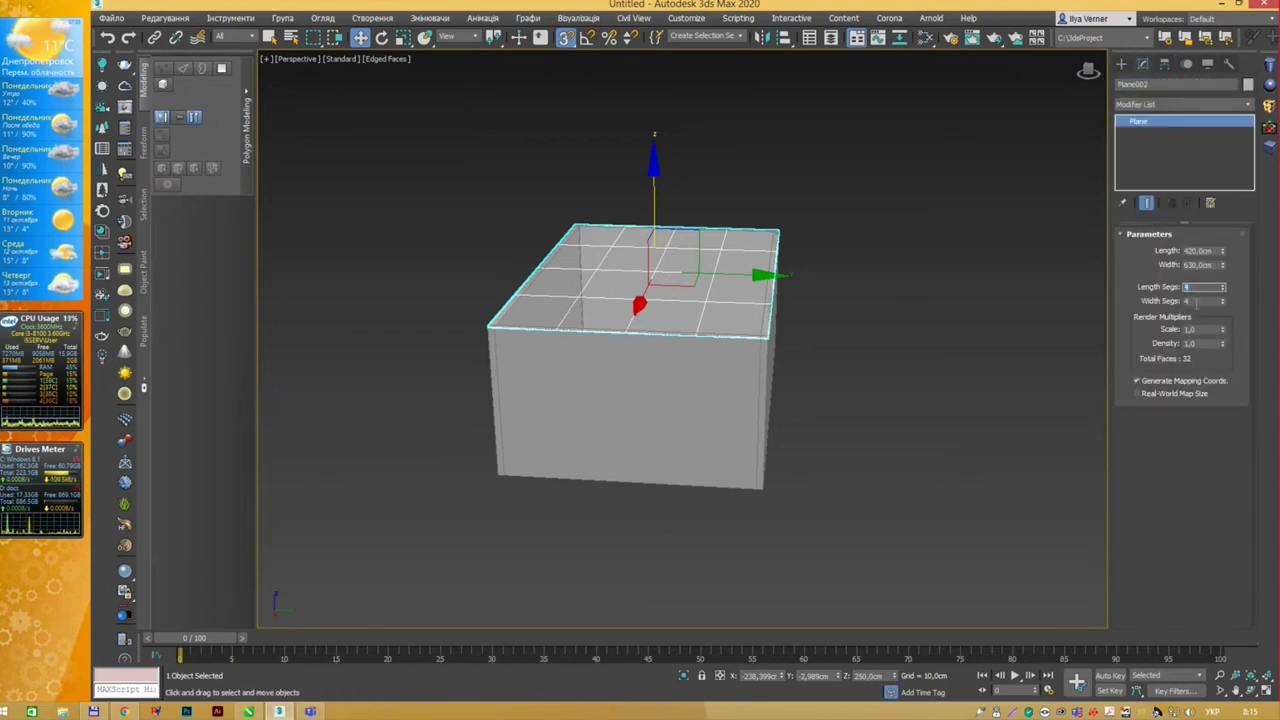
pyautogui.press('Delete')
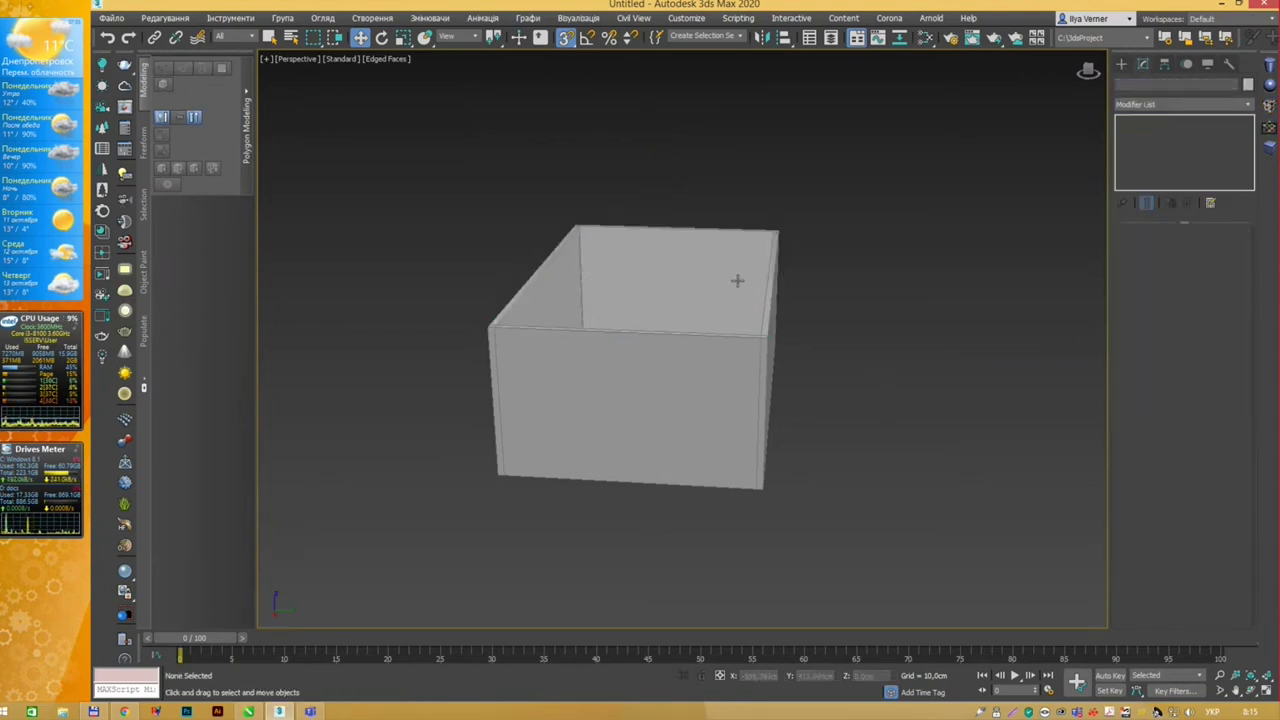
pyautogui.hotkey('ctrl', 'z')
pyautogui.keyDown('alt'); pyautogui.moveTo(737, 280); pyautogui.dragTo(786, 311, button='middle'); pyautogui.keyUp('alt')
# Step: Set the floor plane to 1×1 segments, show viewport statistics and turn on see-through
pyautogui.click(705, 392)
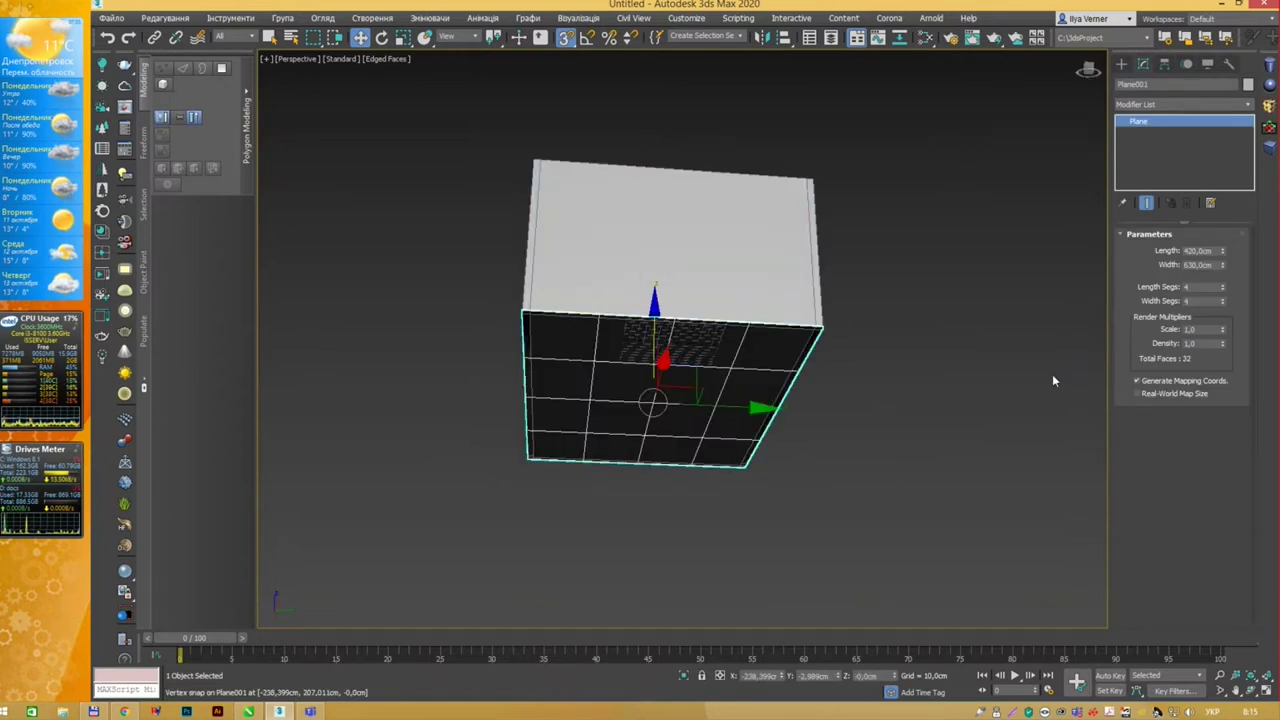
pyautogui.write('1')
pyautogui.press('Tab')
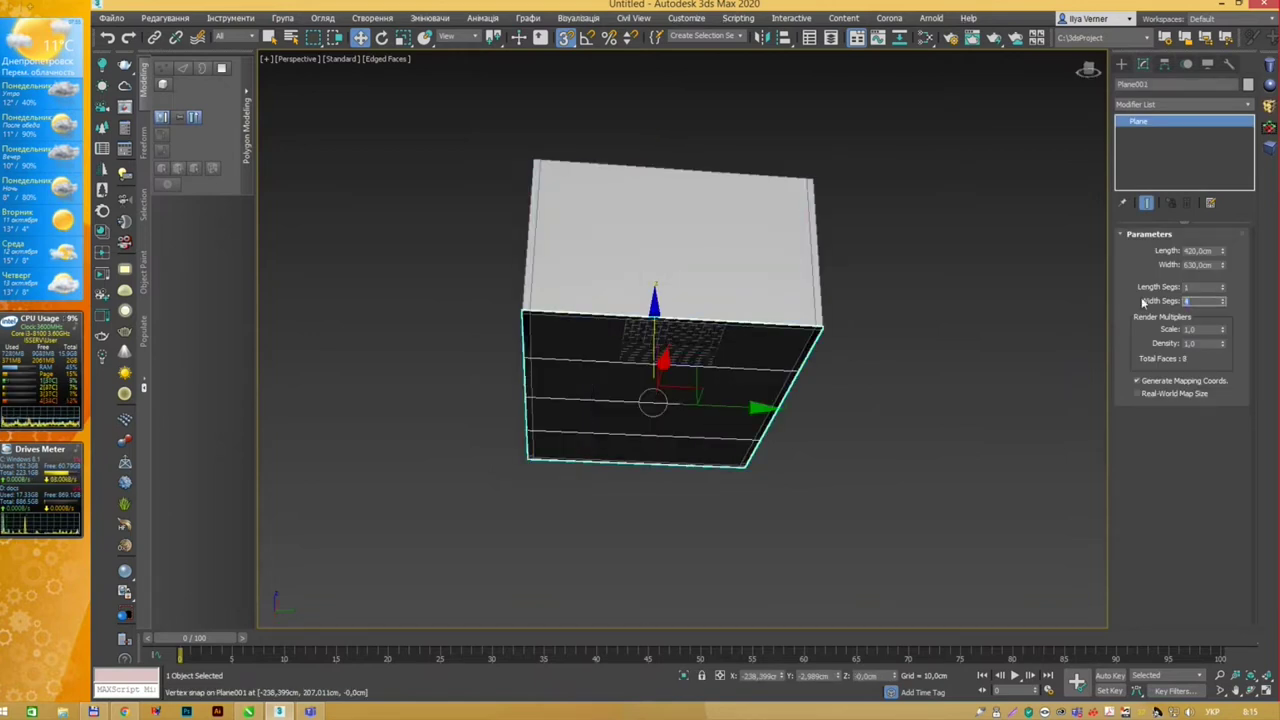
pyautogui.write('1')
pyautogui.press('Return')
pyautogui.press('7')
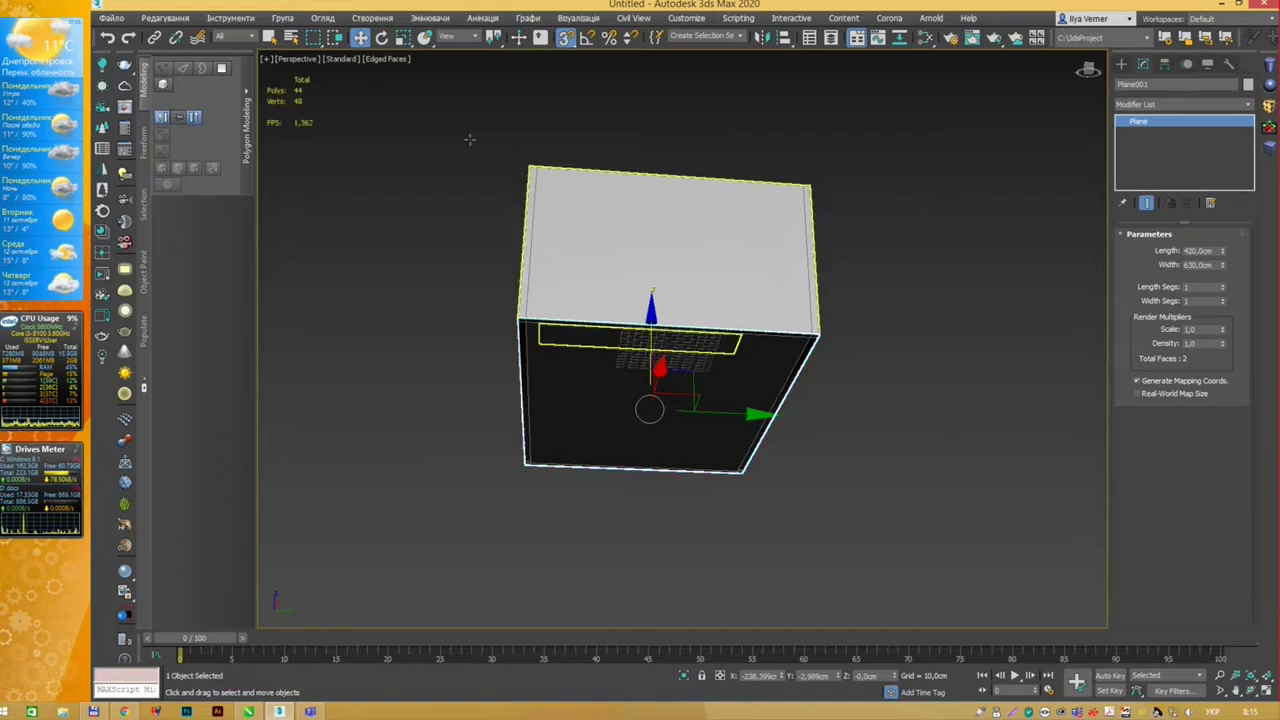
pyautogui.hotkey('alt', 'x')
pyautogui.moveTo(406, 117)
pyautogui.keyDown('alt'); pyautogui.mouseDown(button='middle')
pyautogui.moveTo(360, 206)
pyautogui.moveTo(375, 237)
pyautogui.moveTo(522, 206)
pyautogui.mouseUp(button='middle'); pyautogui.keyUp('alt')
# Step: Switch to the Select tool and orbit around the room box
pyautogui.press('q')
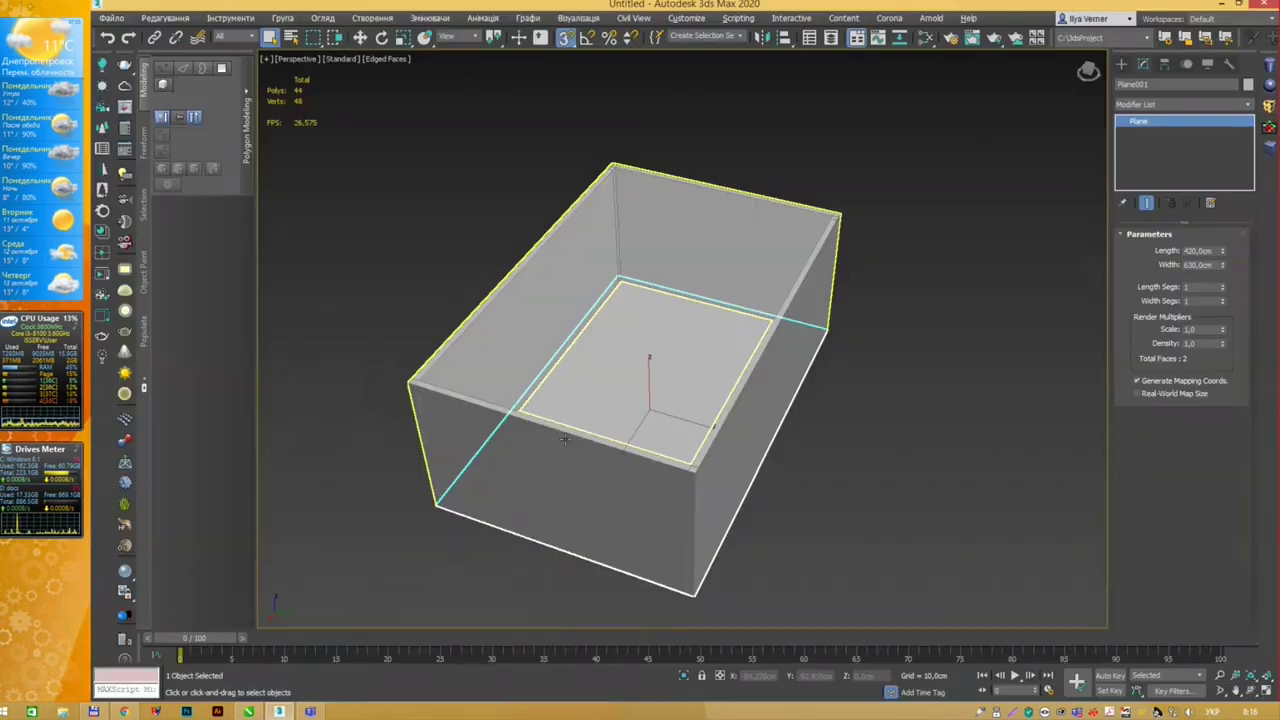
pyautogui.moveTo(565, 438)
pyautogui.keyDown('alt'); pyautogui.mouseDown(button='middle')
pyautogui.moveTo(354, 266)
pyautogui.moveTo(386, 226)
pyautogui.moveTo(640, 243)
pyautogui.mouseUp(button='middle'); pyautogui.keyUp('alt')
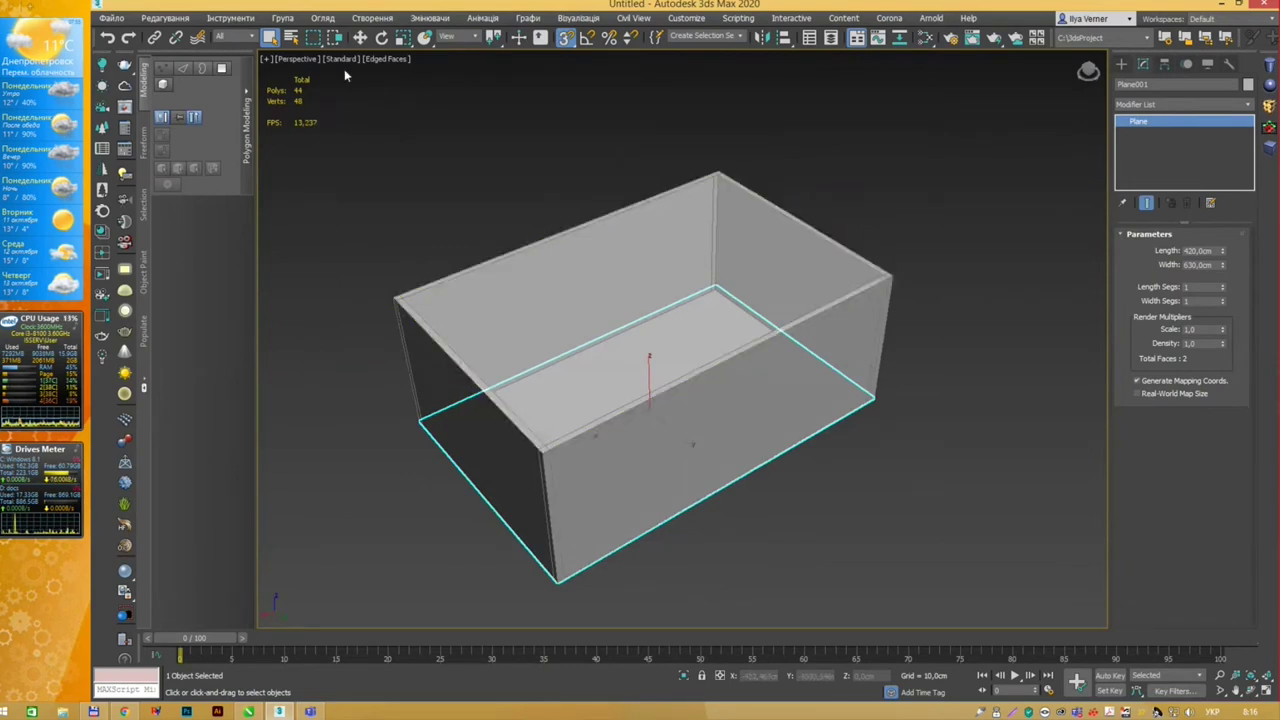
pyautogui.keyDown('alt'); pyautogui.moveTo(366, 166); pyautogui.dragTo(400, 158, button='middle'); pyautogui.keyUp('alt')
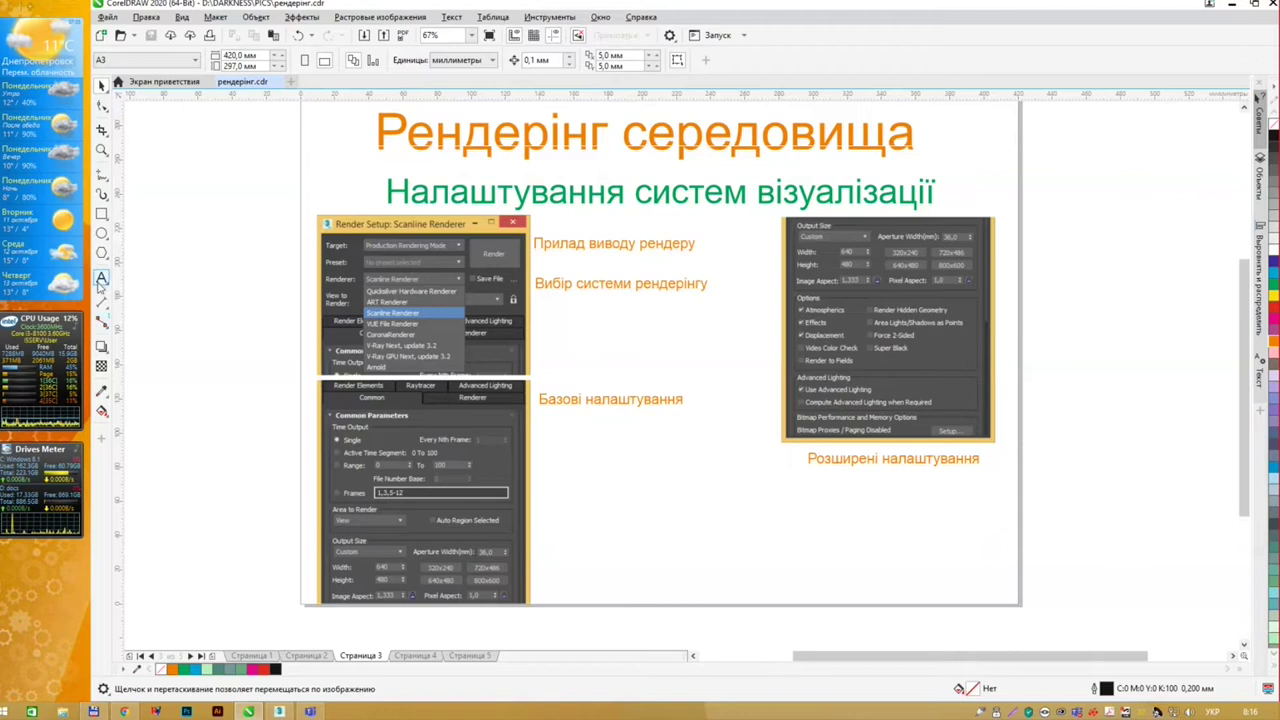
# Step: Add the statistics note beside the lower screenshot, then open and close Environment and Effects (8)
pyautogui.click(101, 277)
pyautogui.click(563, 508)
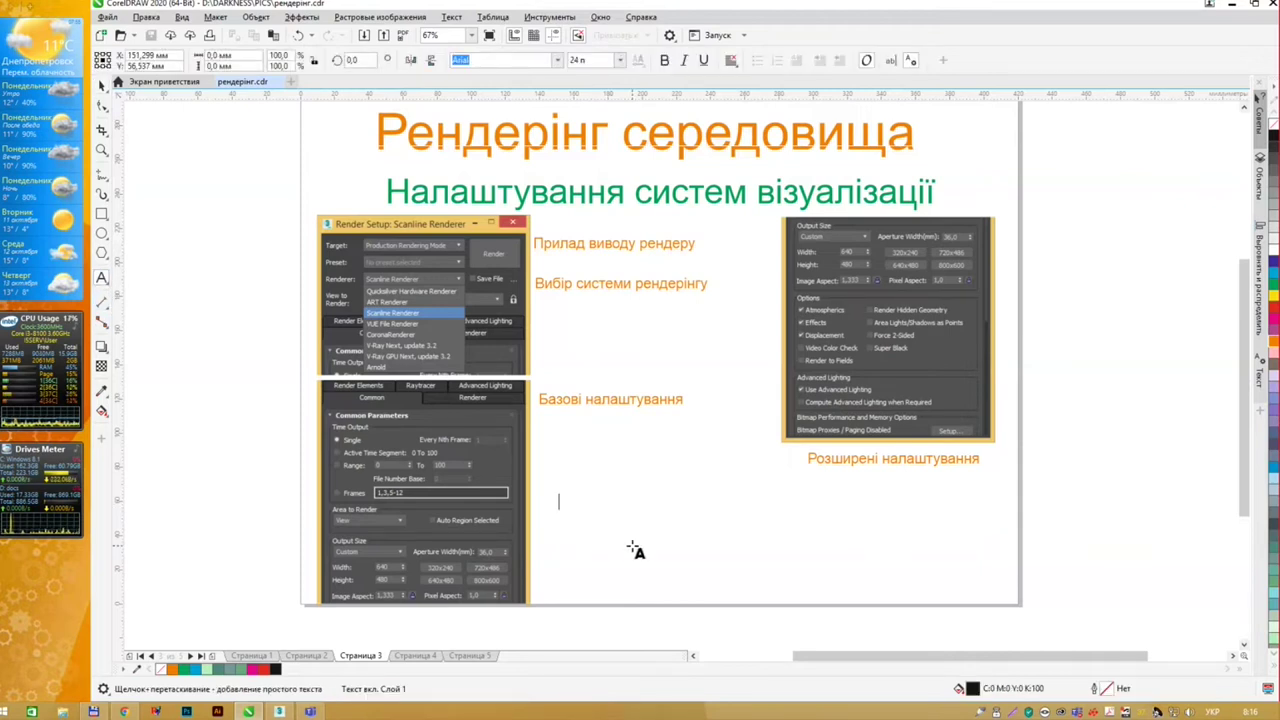
pyautogui.write('8')
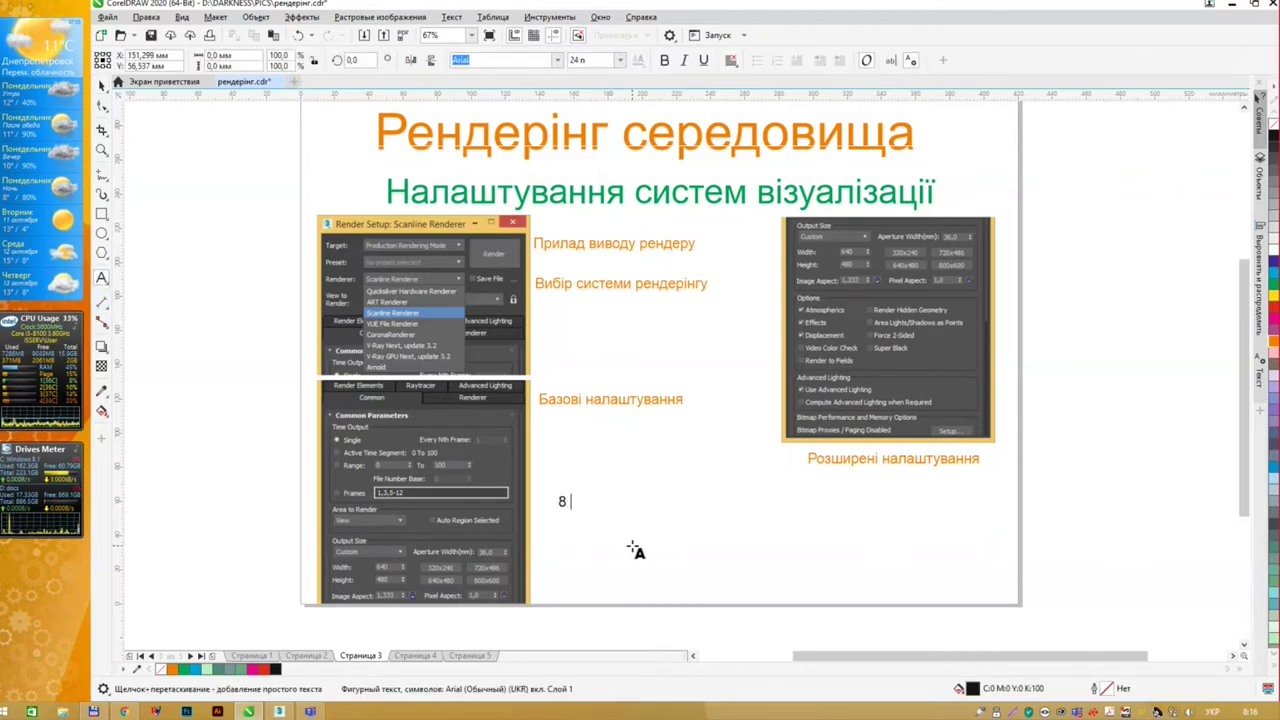
pyautogui.press('BackSpace')
pyautogui.write('7')
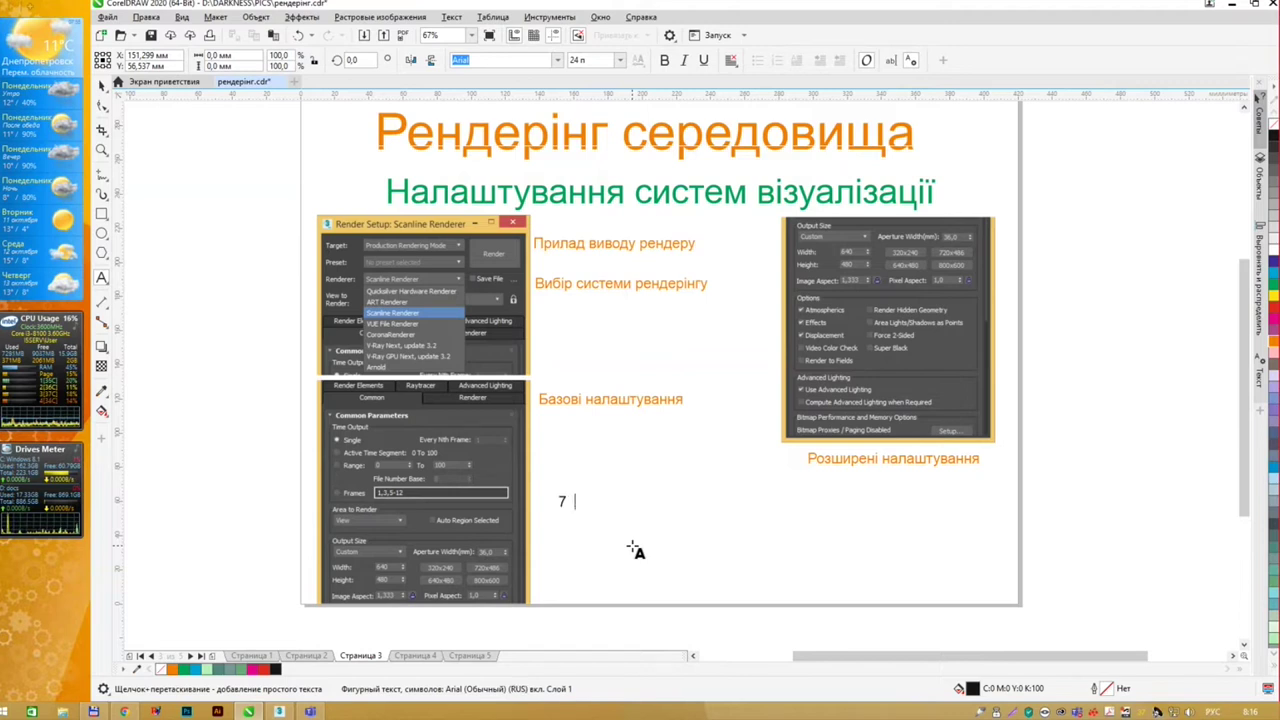
pyautogui.write('-')
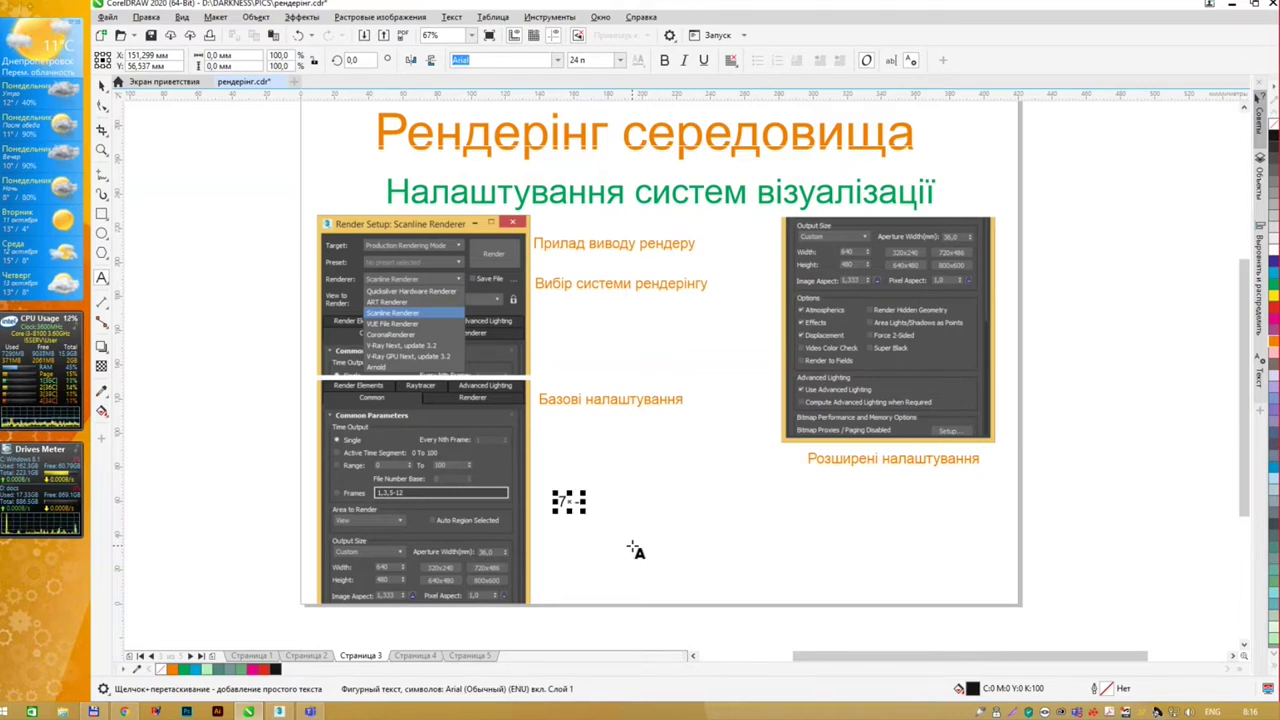
pyautogui.hotkey('alt', 'shift')
pyautogui.write('вивід стат')
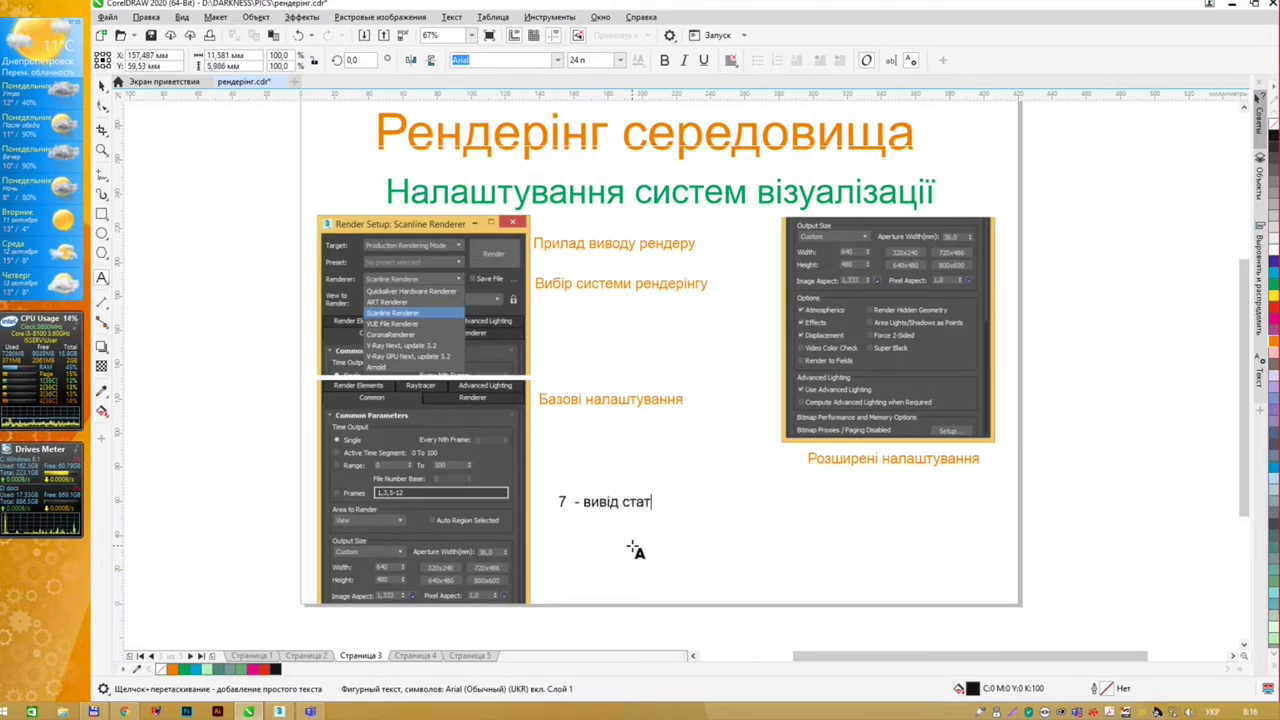
pyautogui.write('истиікі')
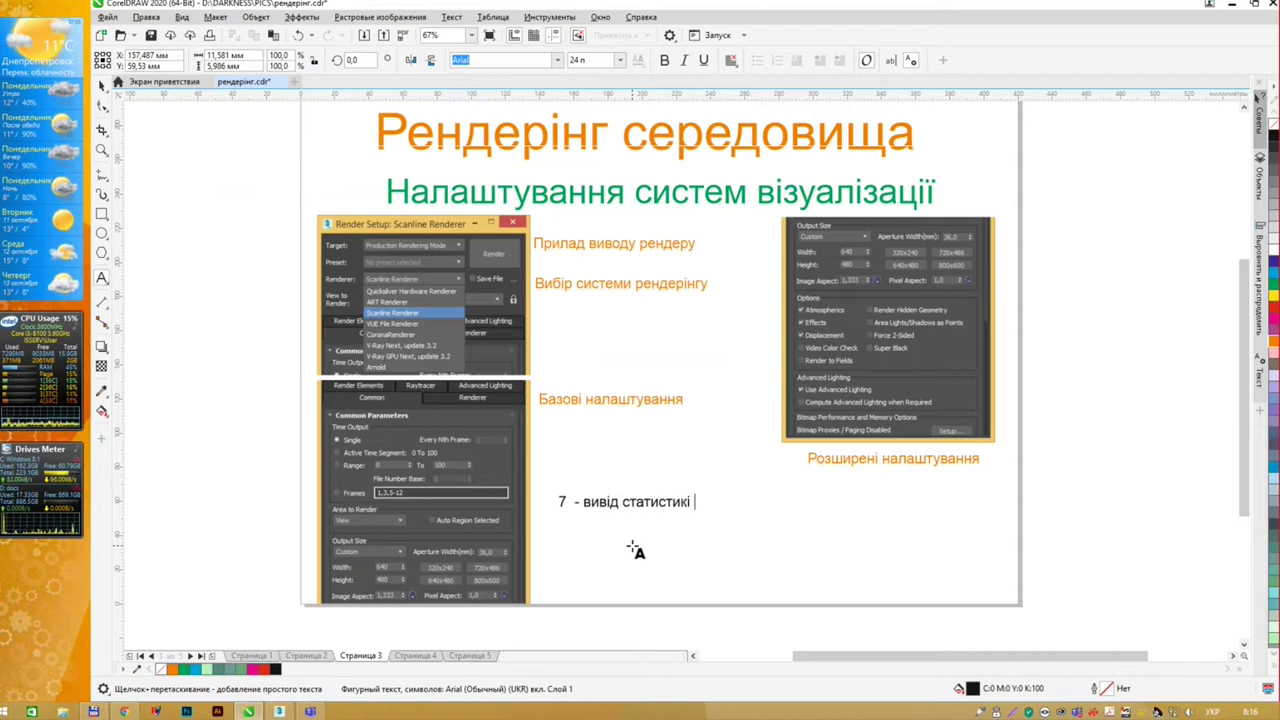
pyautogui.write(' увід')
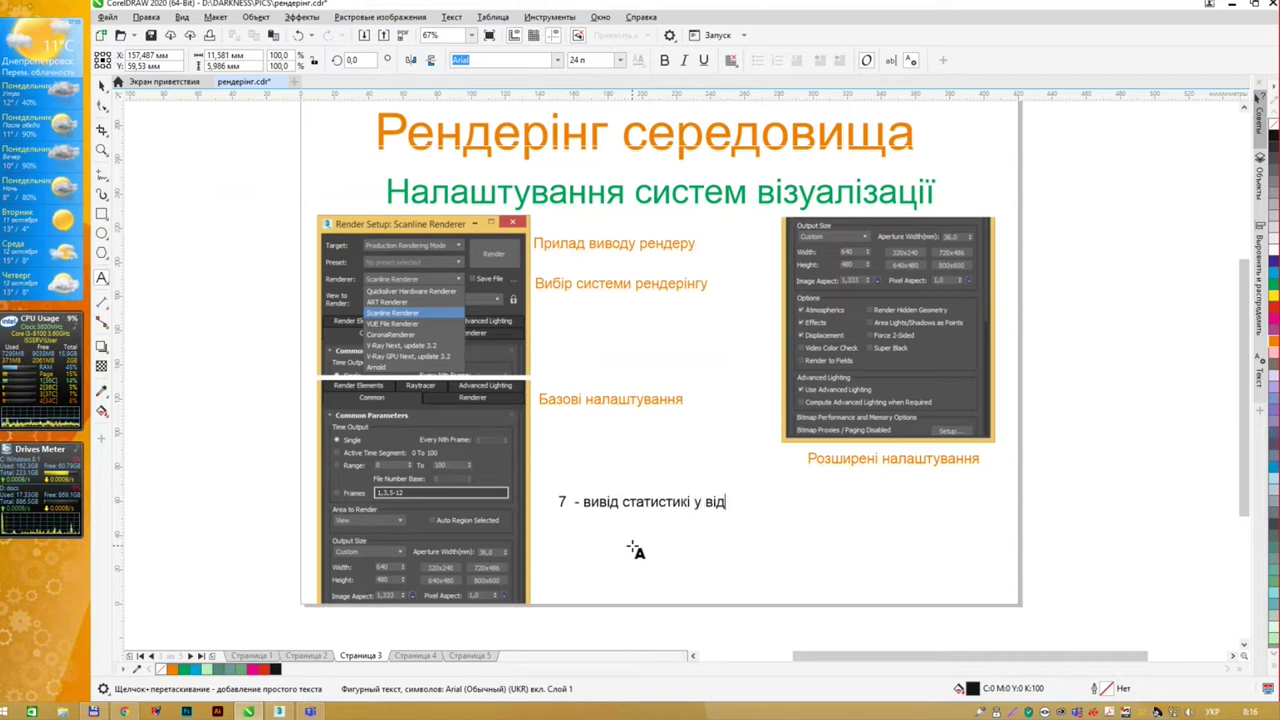
pyautogui.write('. екрані')
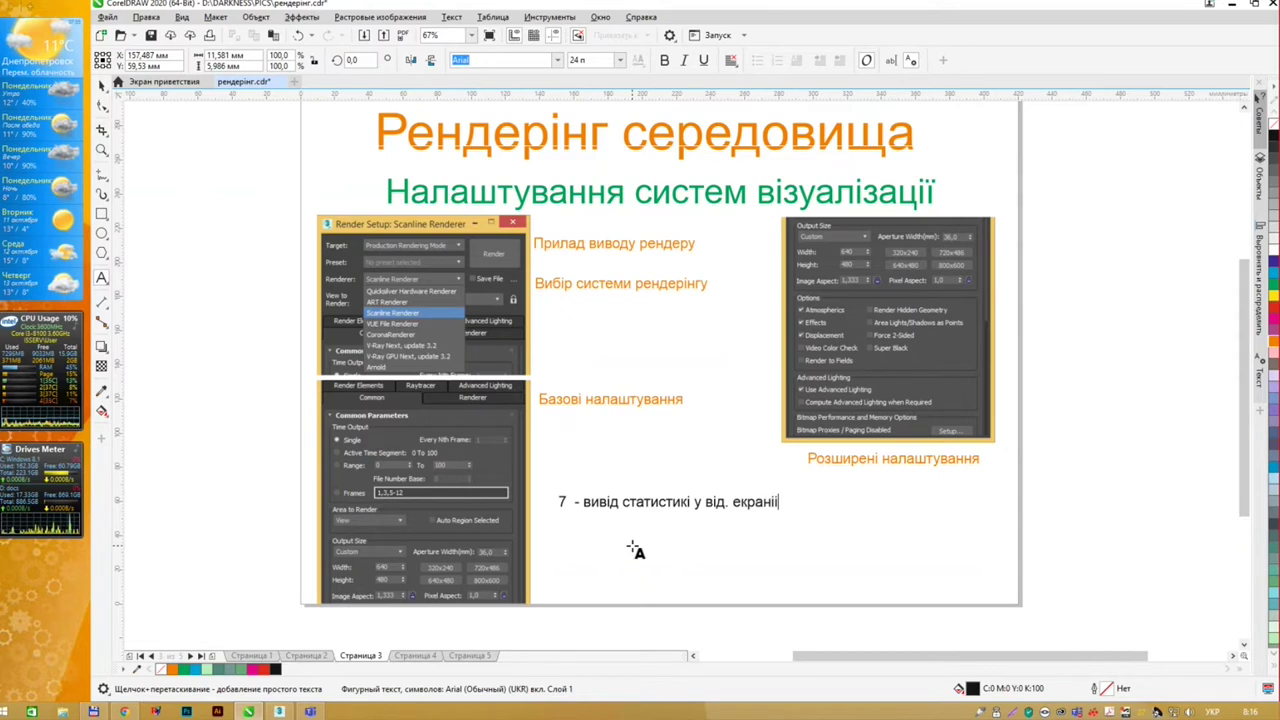
pyautogui.press('Escape')
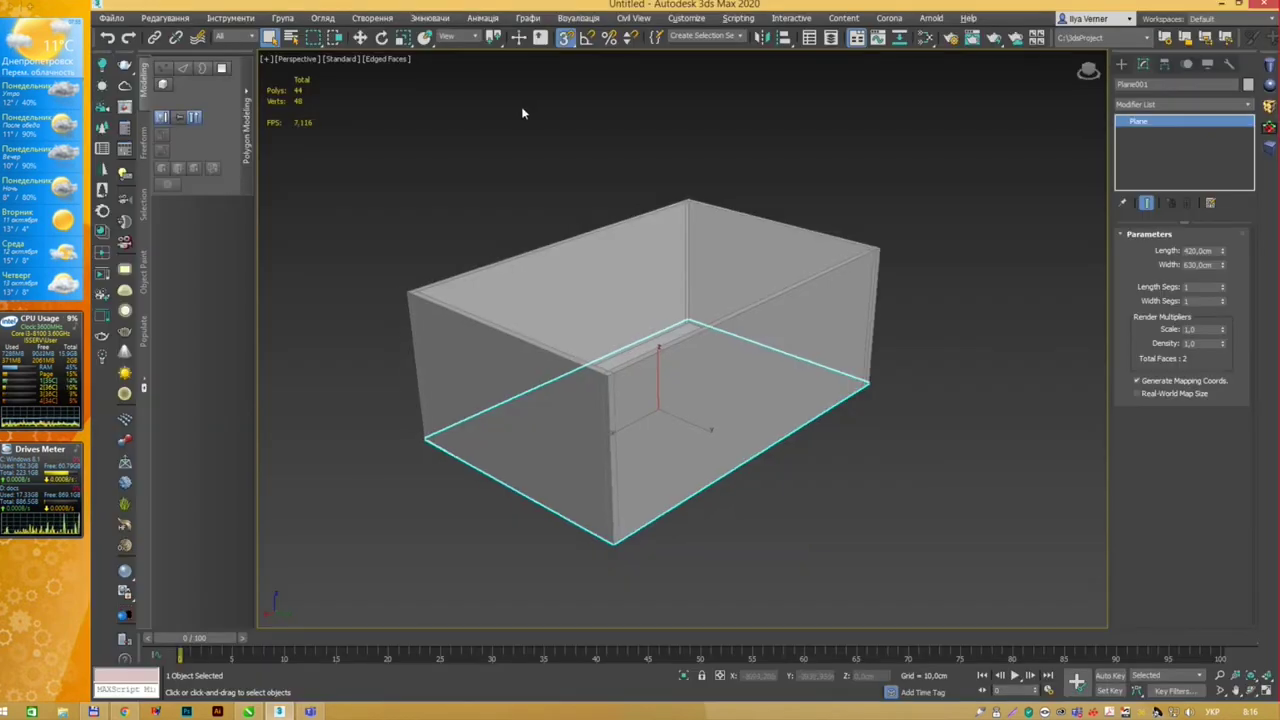
pyautogui.press('8')
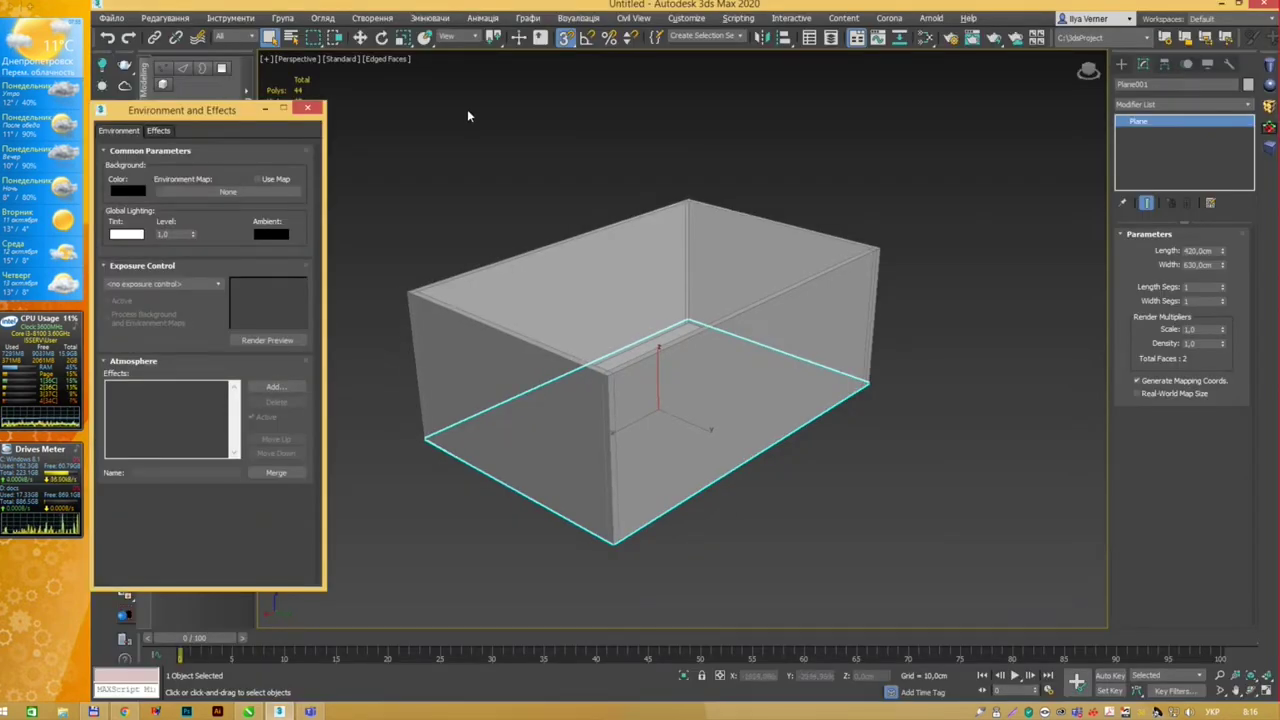
pyautogui.click(319, 113)
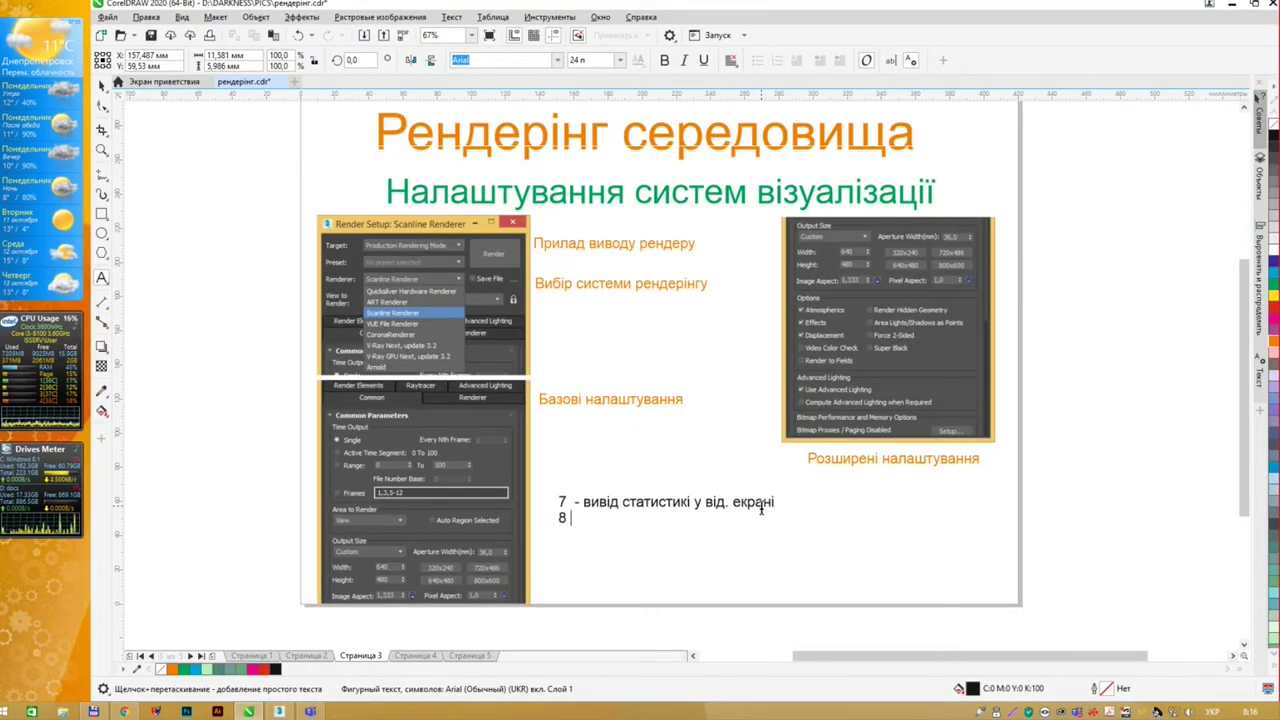
# Step: Complete '8 - налаштування фону' and add 'F10 - налаштування системи візуалізації'
pyautogui.write('-')
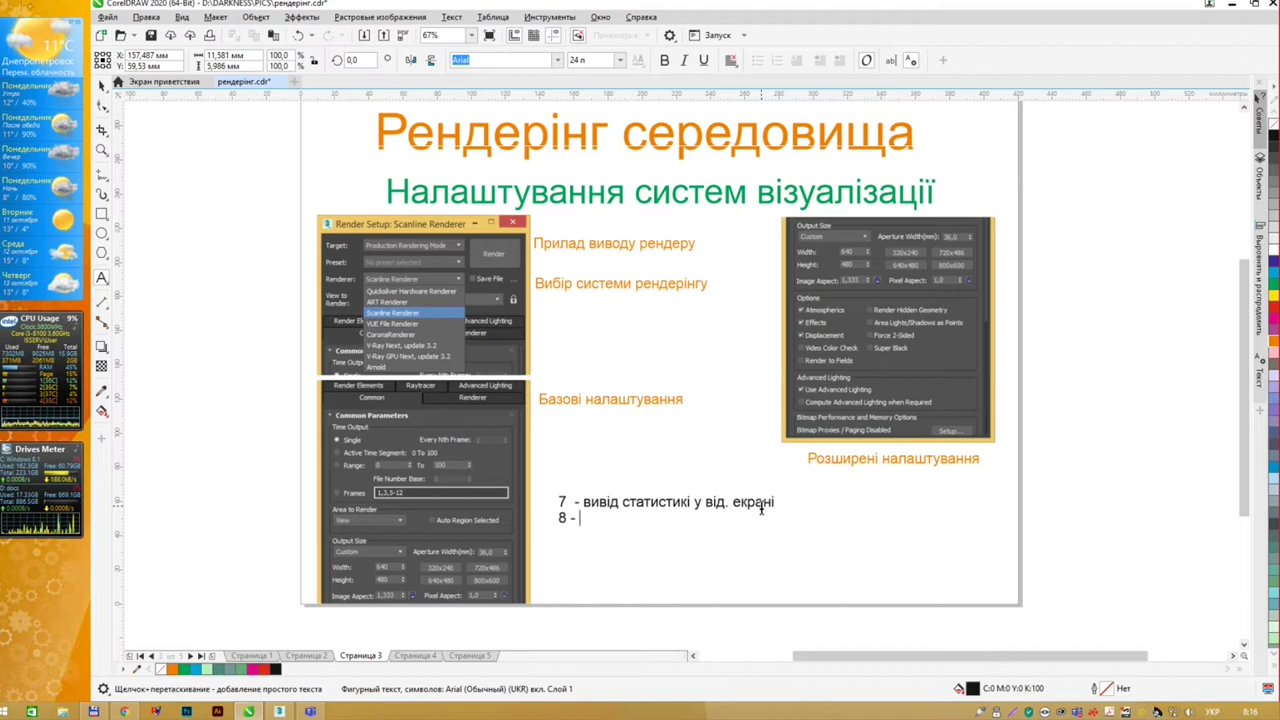
pyautogui.write(' налаш')
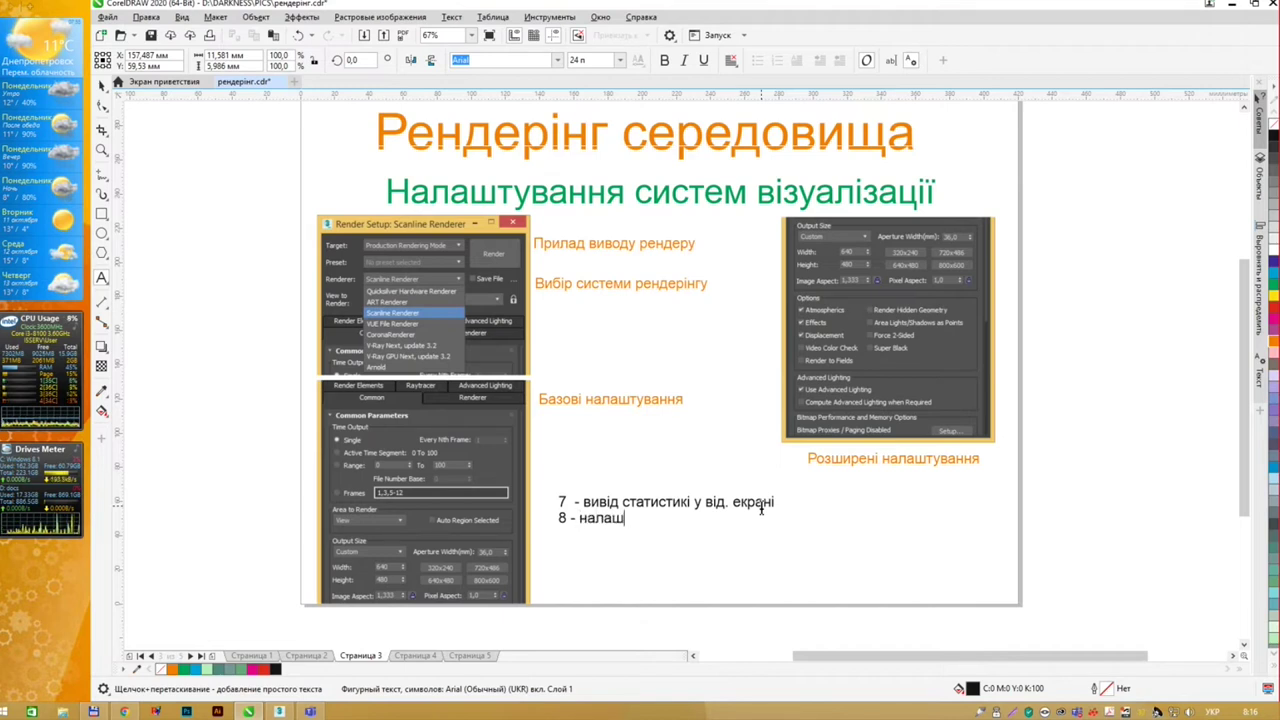
pyautogui.write('тування фону')
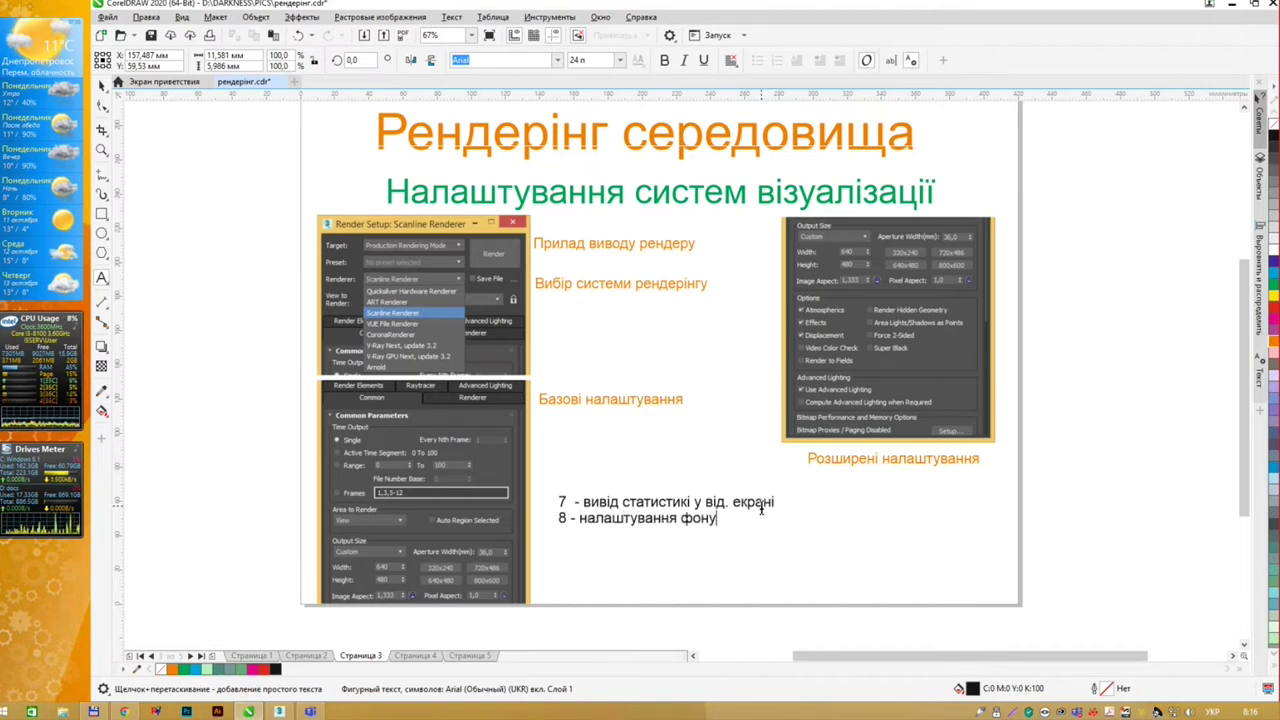
pyautogui.press('Return')
pyautogui.hotkey('alt', 'shift')
pyautogui.write('F1')
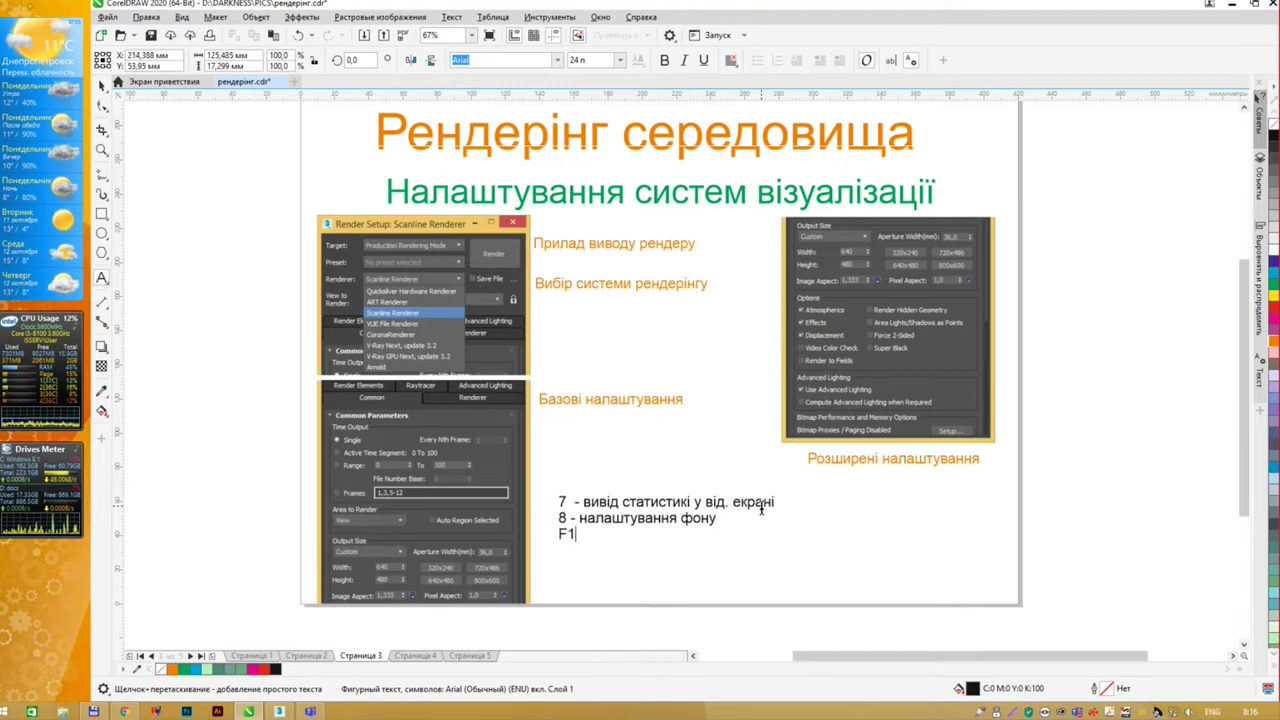
pyautogui.write('0 - на')
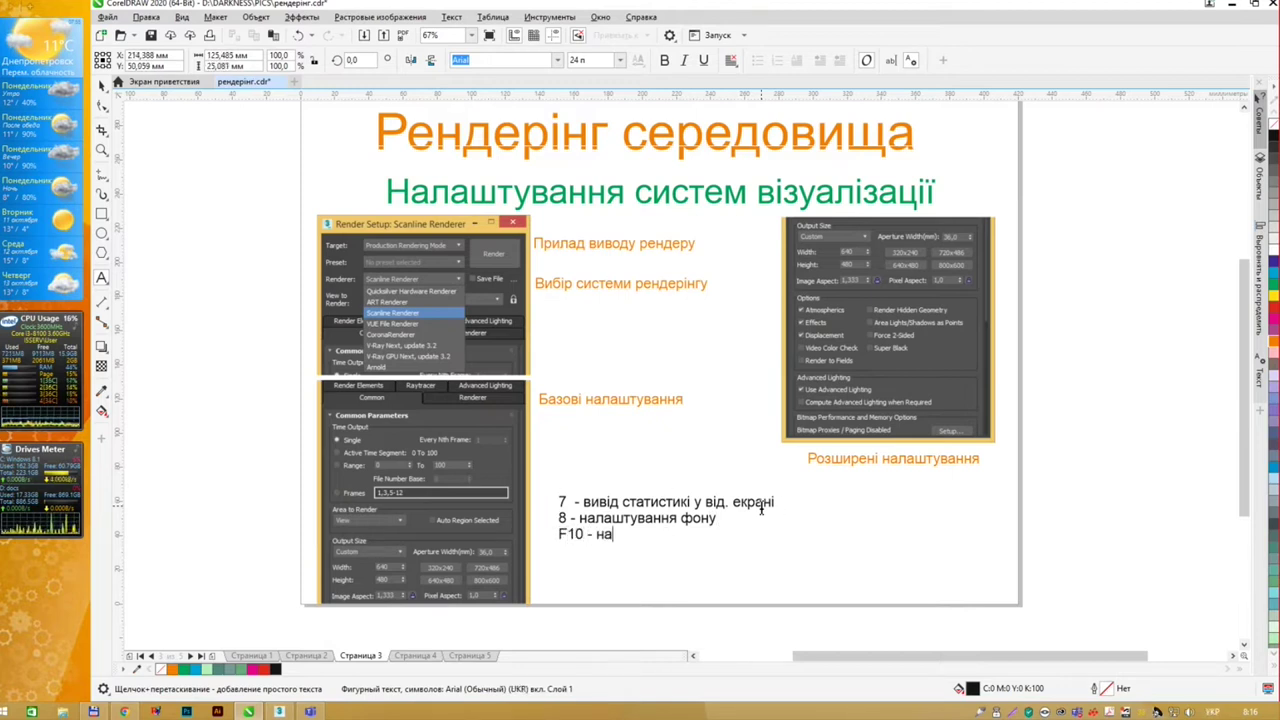
pyautogui.write('лаштування системи ')
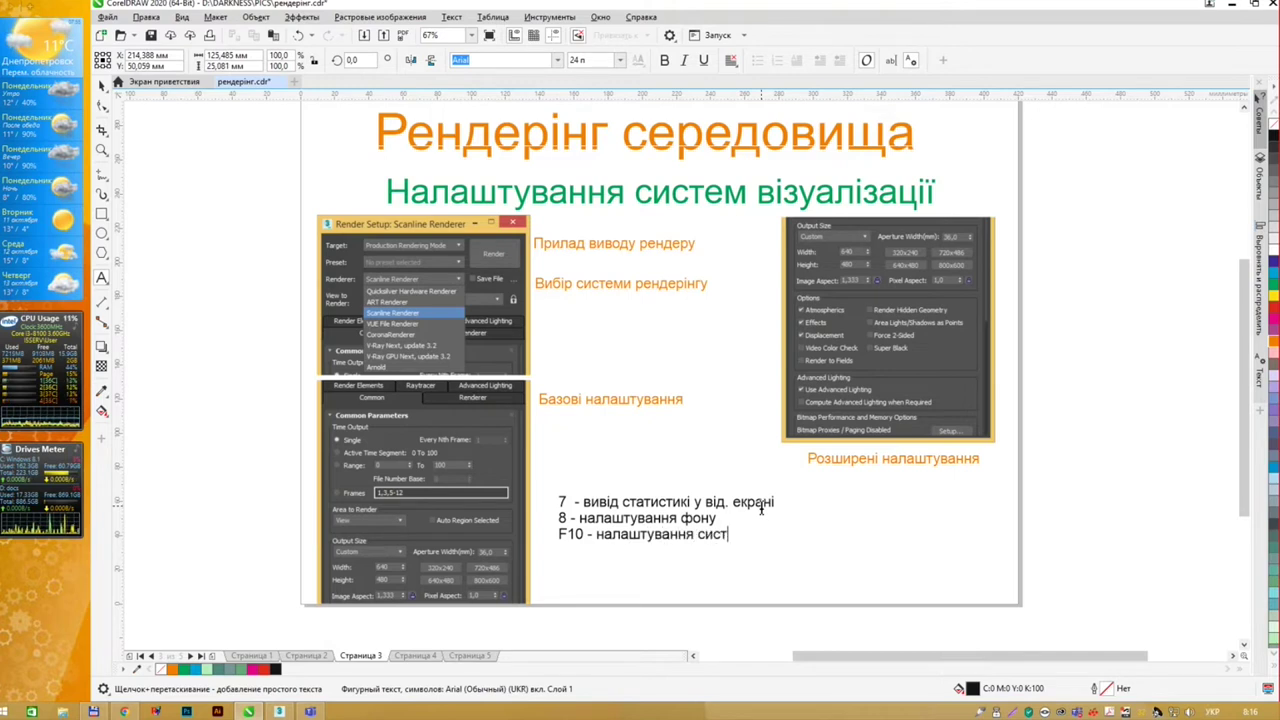
pyautogui.write('відх')
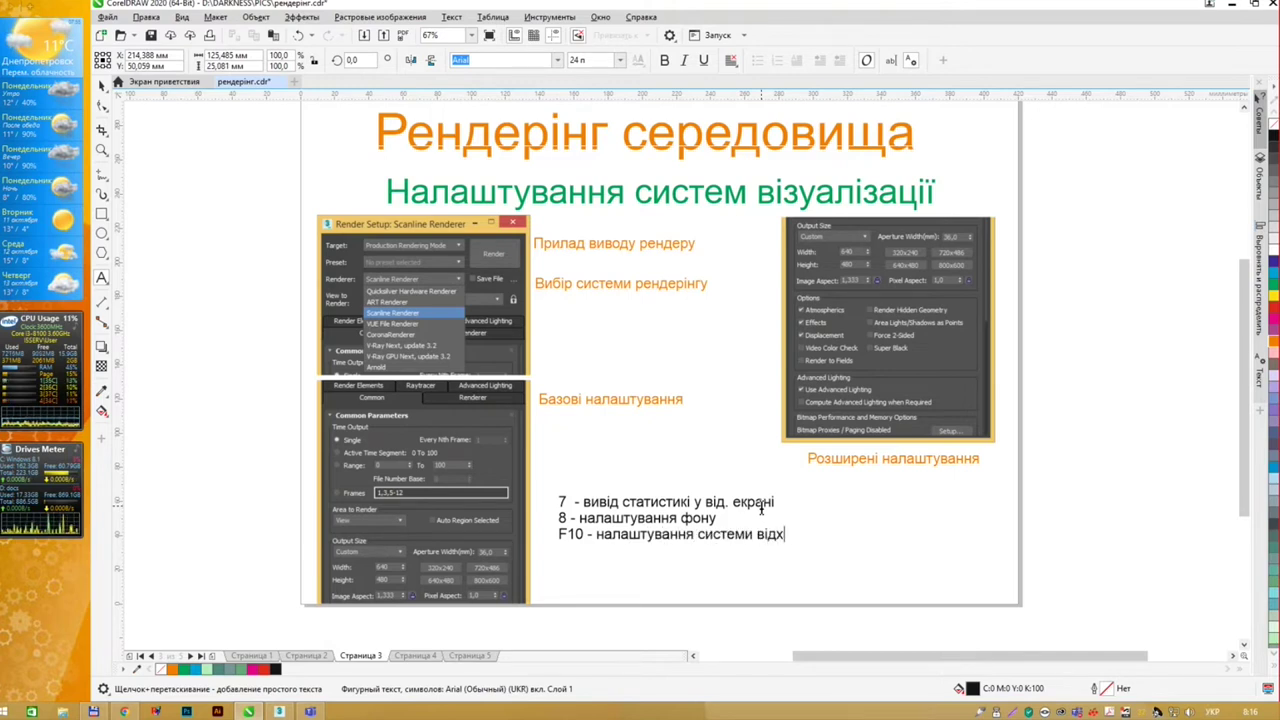
pyautogui.write('зуа')
pyautogui.press('BackSpace')
pyautogui.press('BackSpace')
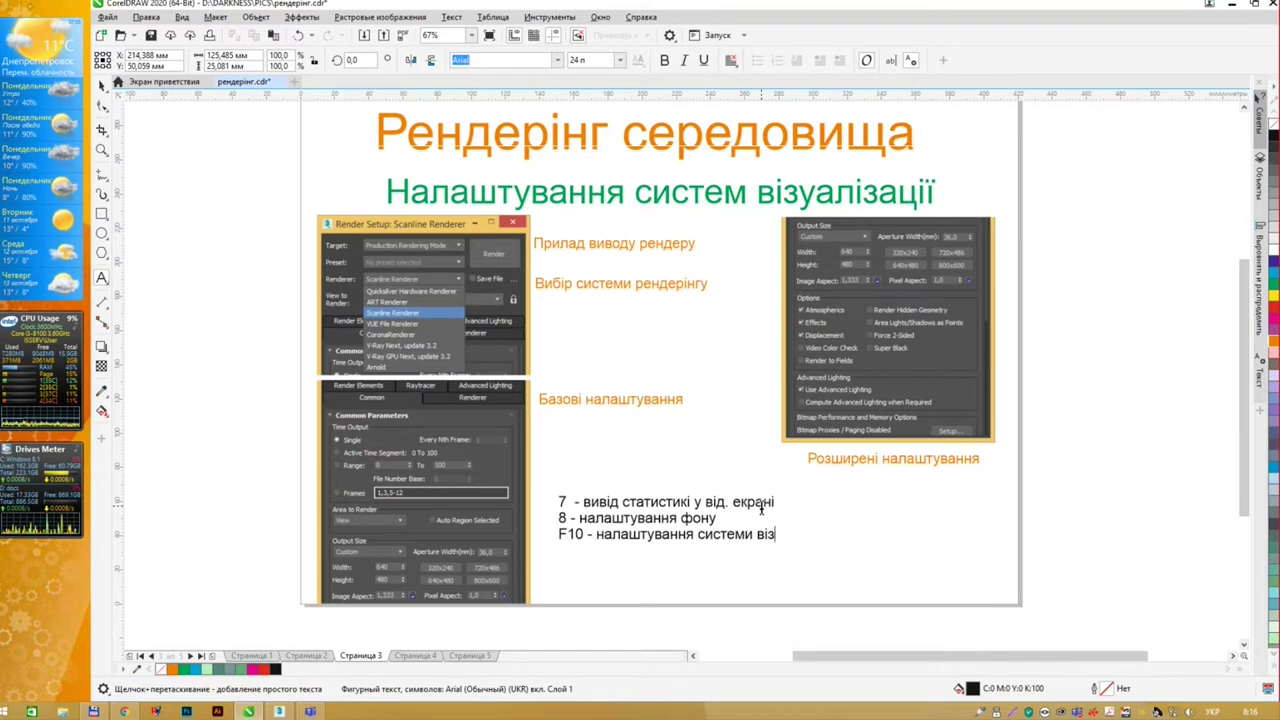
pyautogui.write('уалізаці')
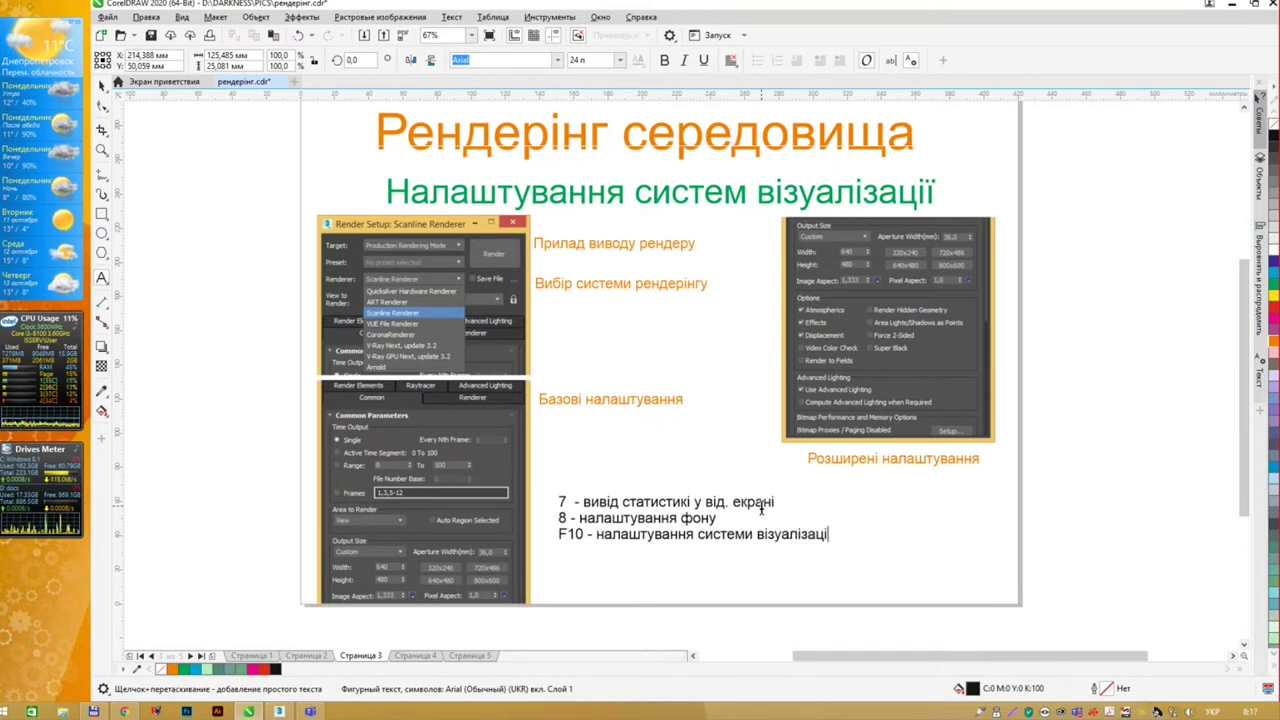
pyautogui.write('ї')
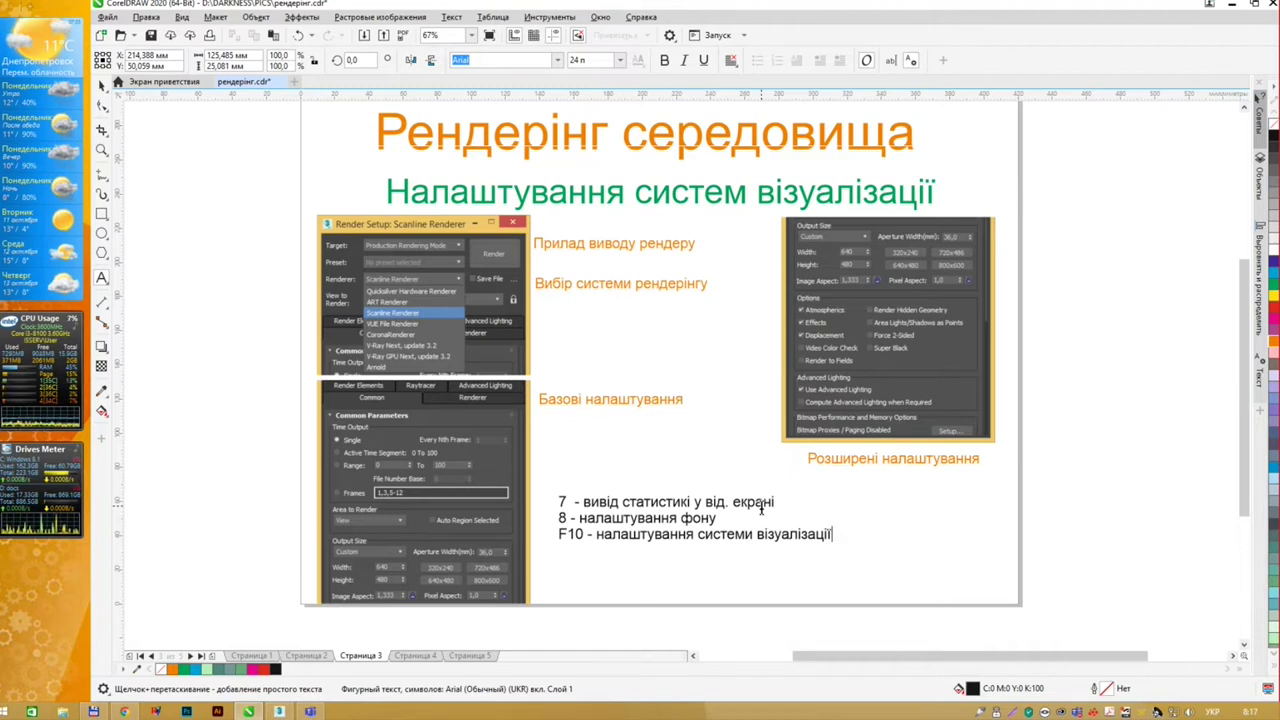
# Step: Add the line 'ALT + B - налаштування фону від. екрану' with a bold B
pyautogui.hotkey('alt', 'shift')
pyautogui.press('Return')
pyautogui.hotkey('alt', 'shift')
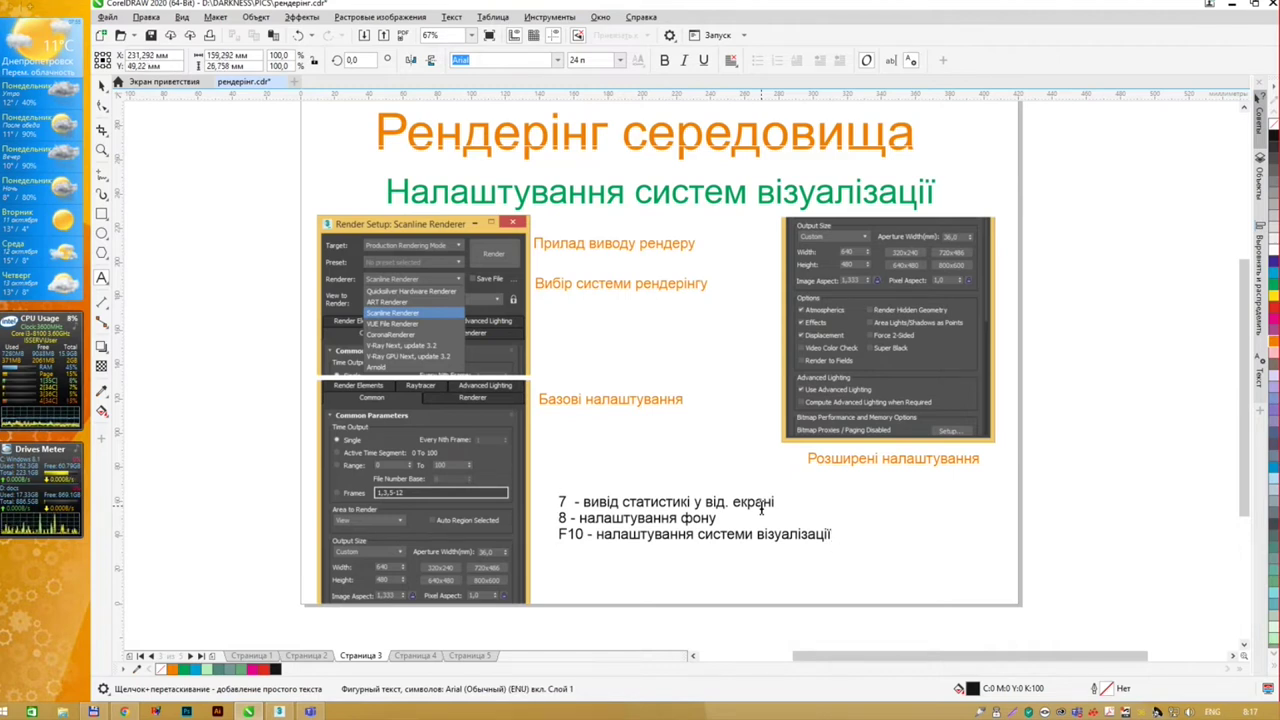
pyautogui.write('ALT')
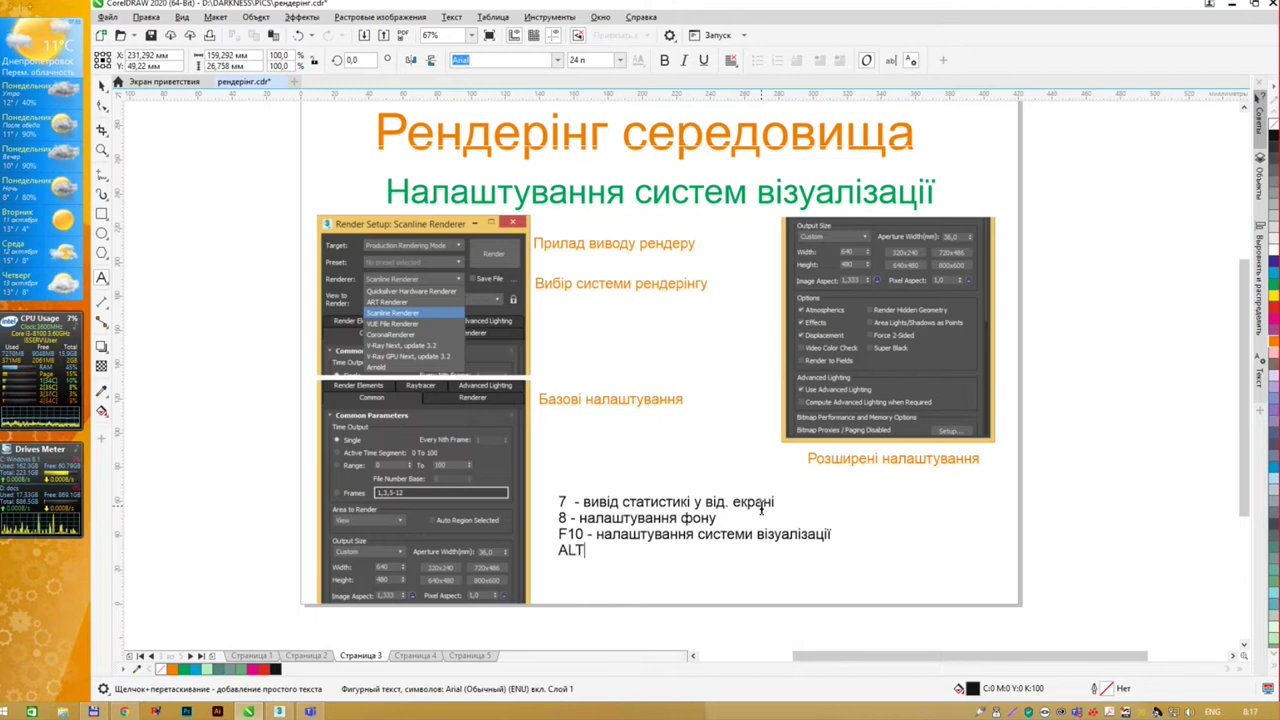
pyautogui.write(' +')
pyautogui.hotkey('ctrl', 'b')
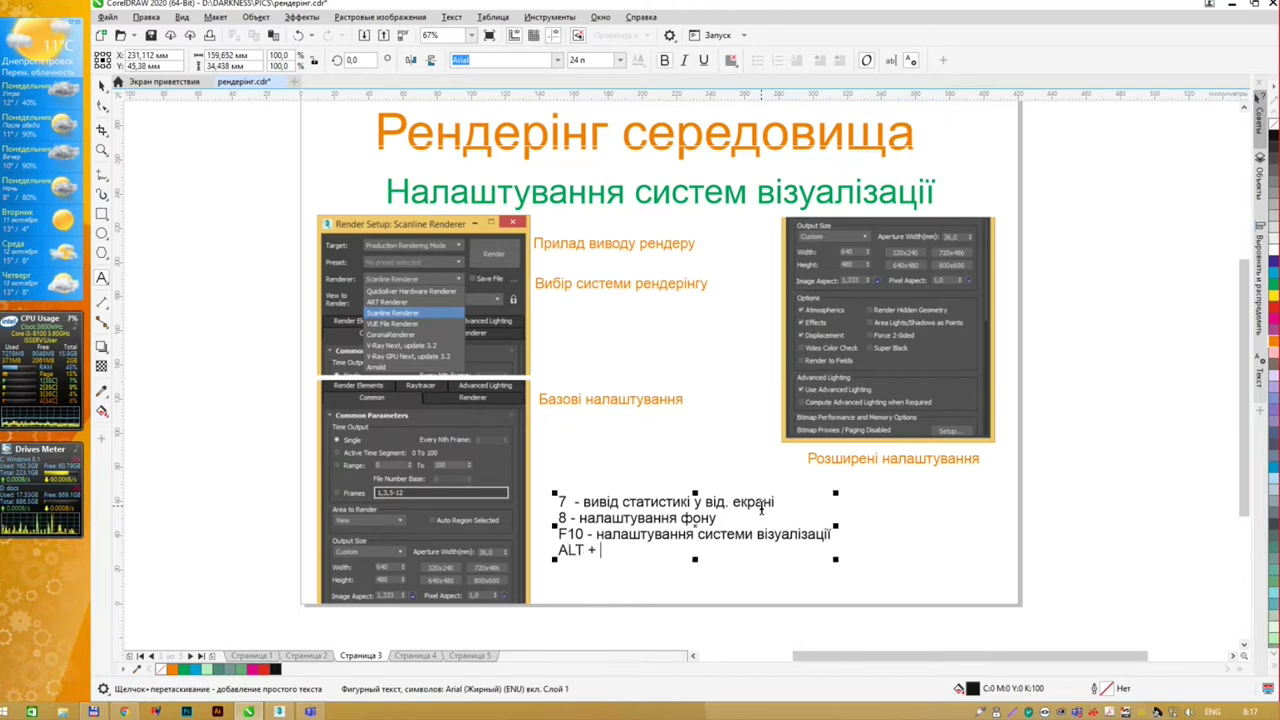
pyautogui.write('B')
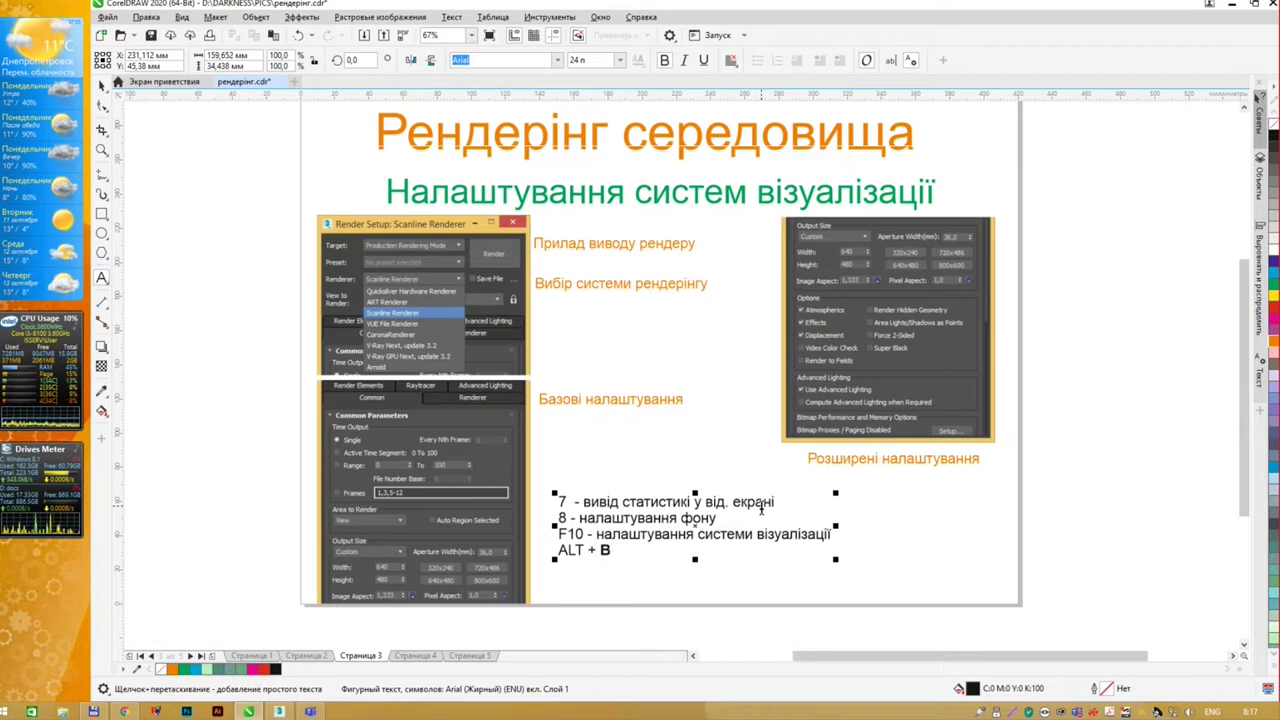
pyautogui.write(' -')
pyautogui.hotkey('ctrl', 'b')
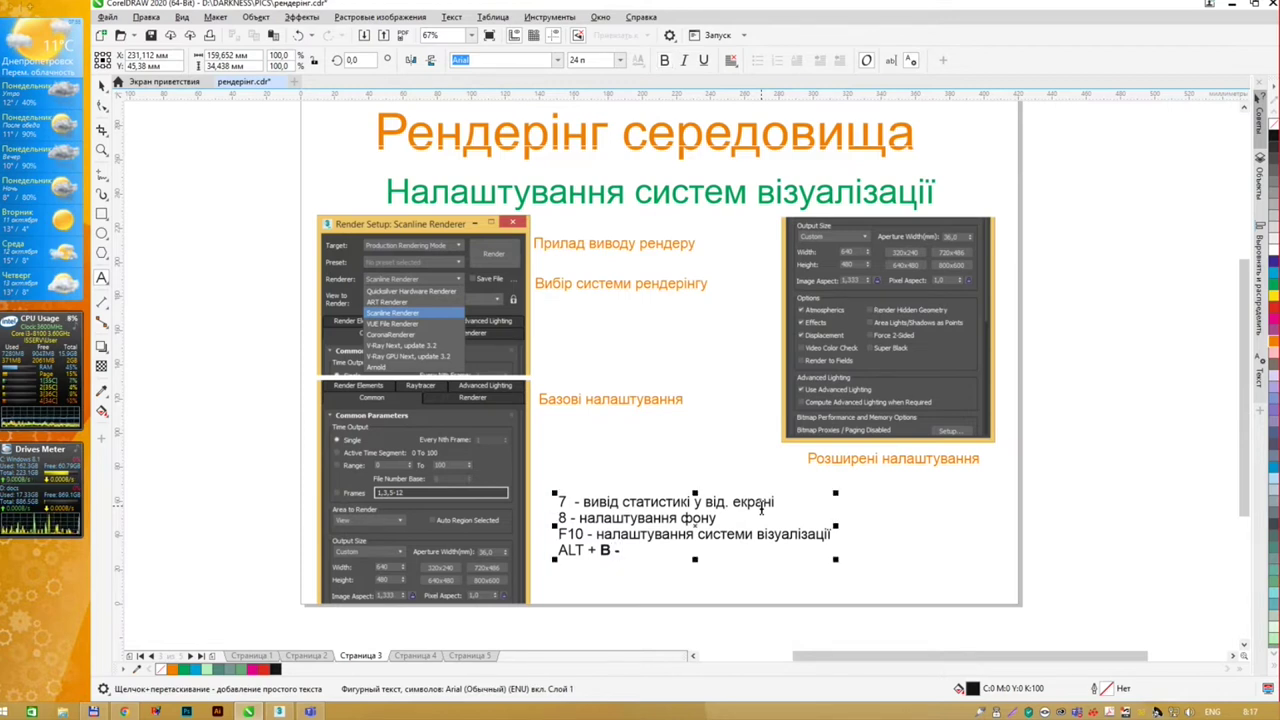
pyautogui.hotkey('alt', 'shift')
pyautogui.write(' налаш')
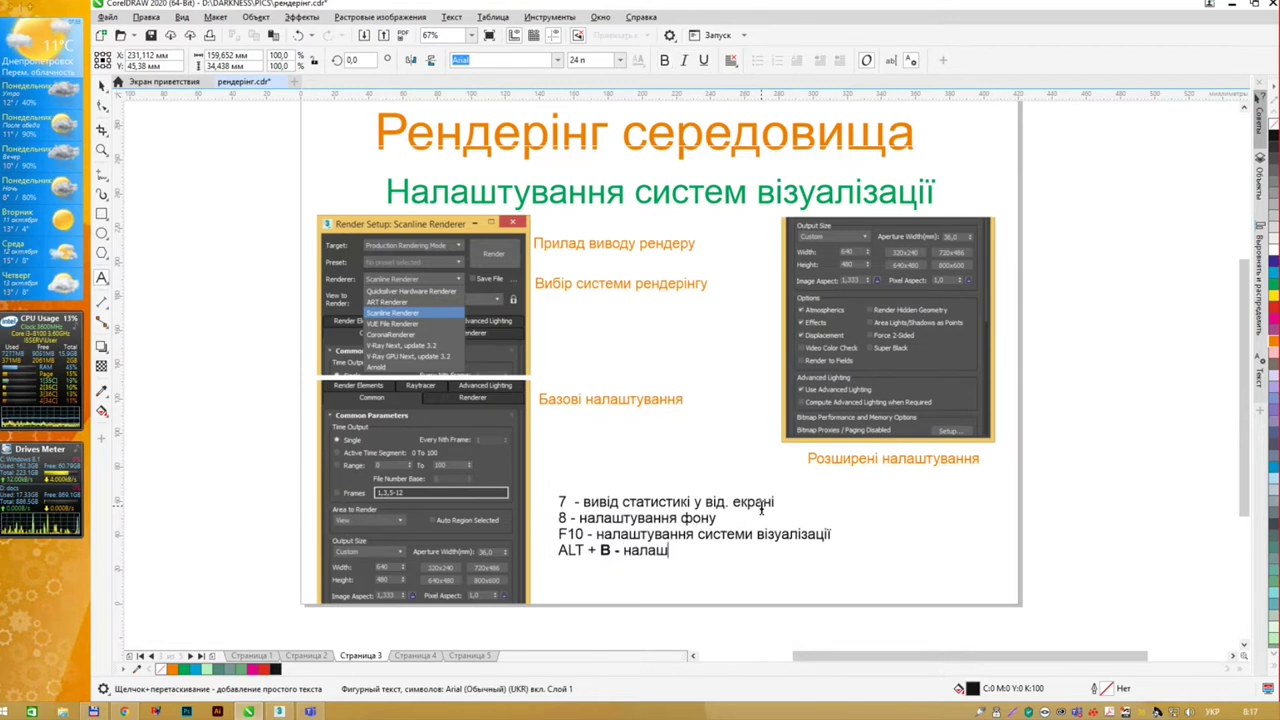
pyautogui.write('тування')
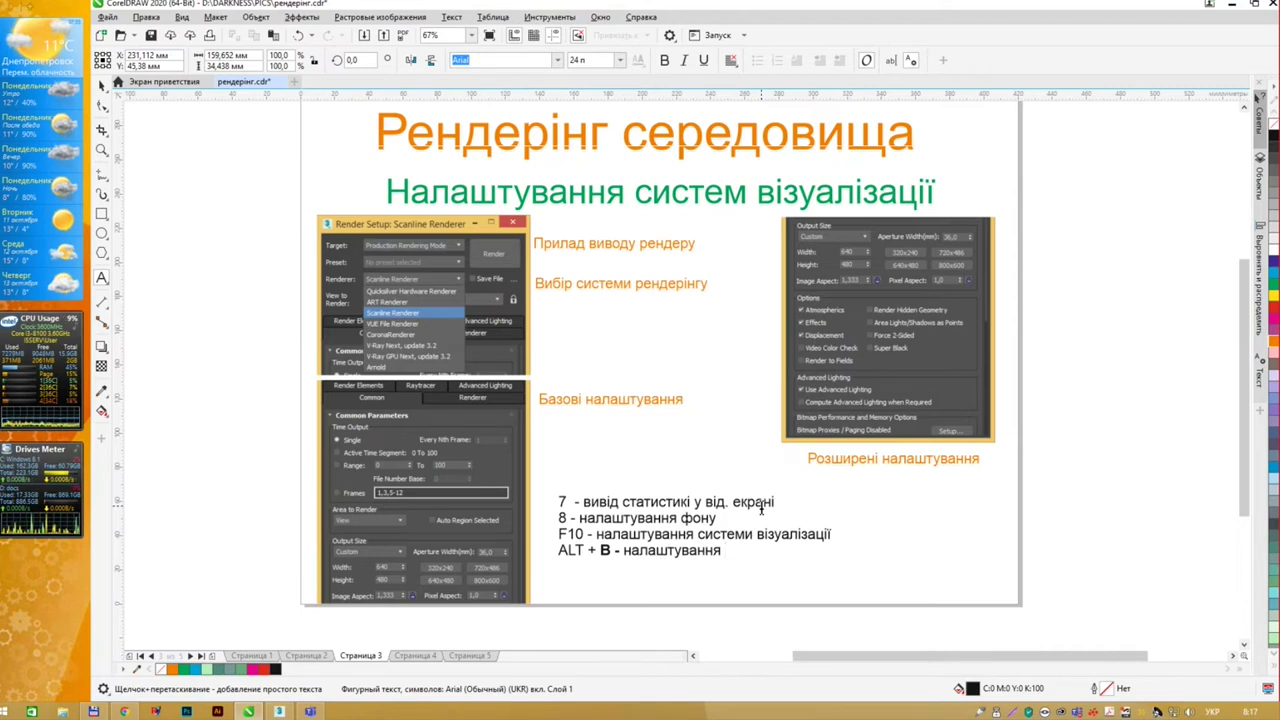
pyautogui.write(' фону')
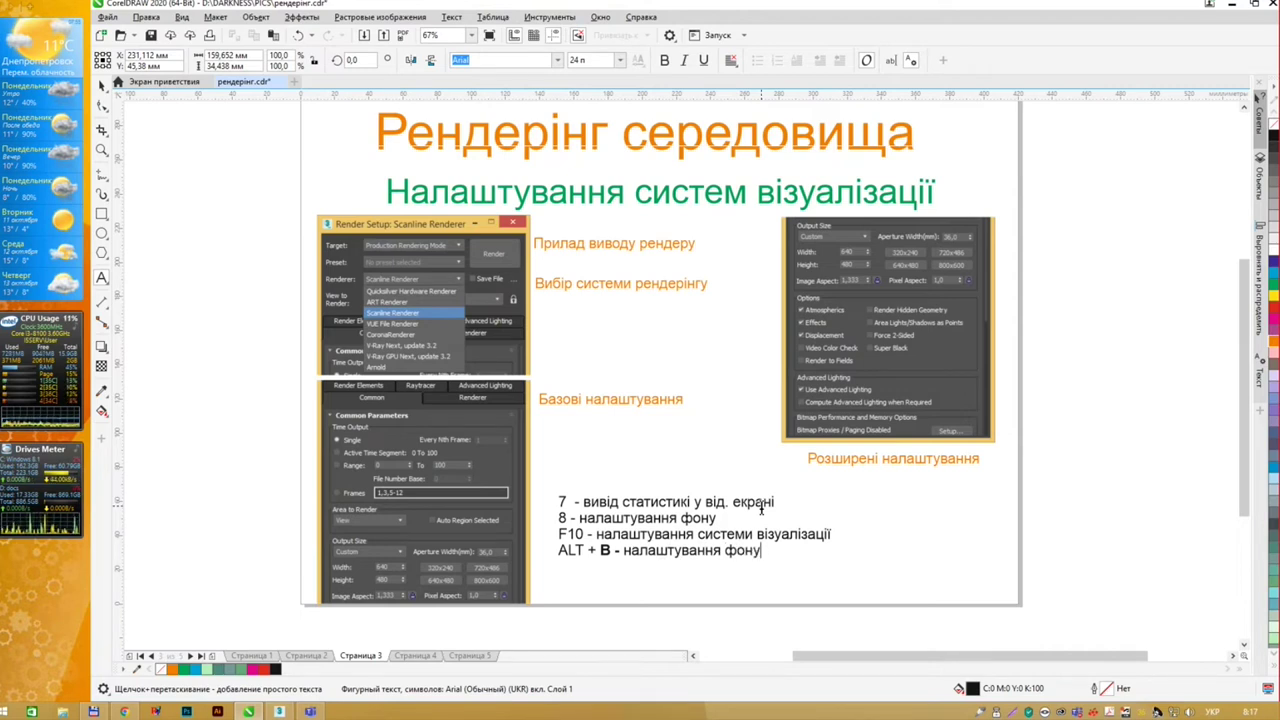
pyautogui.write(' в')
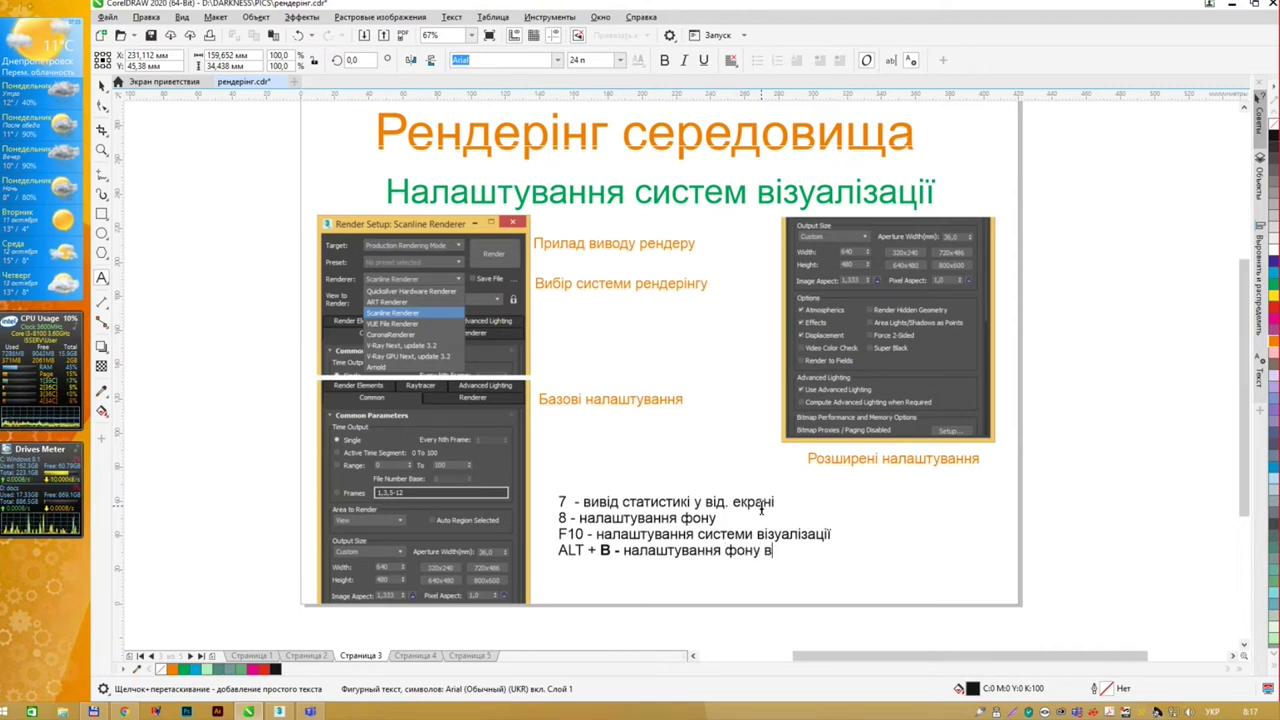
pyautogui.write('ід.')
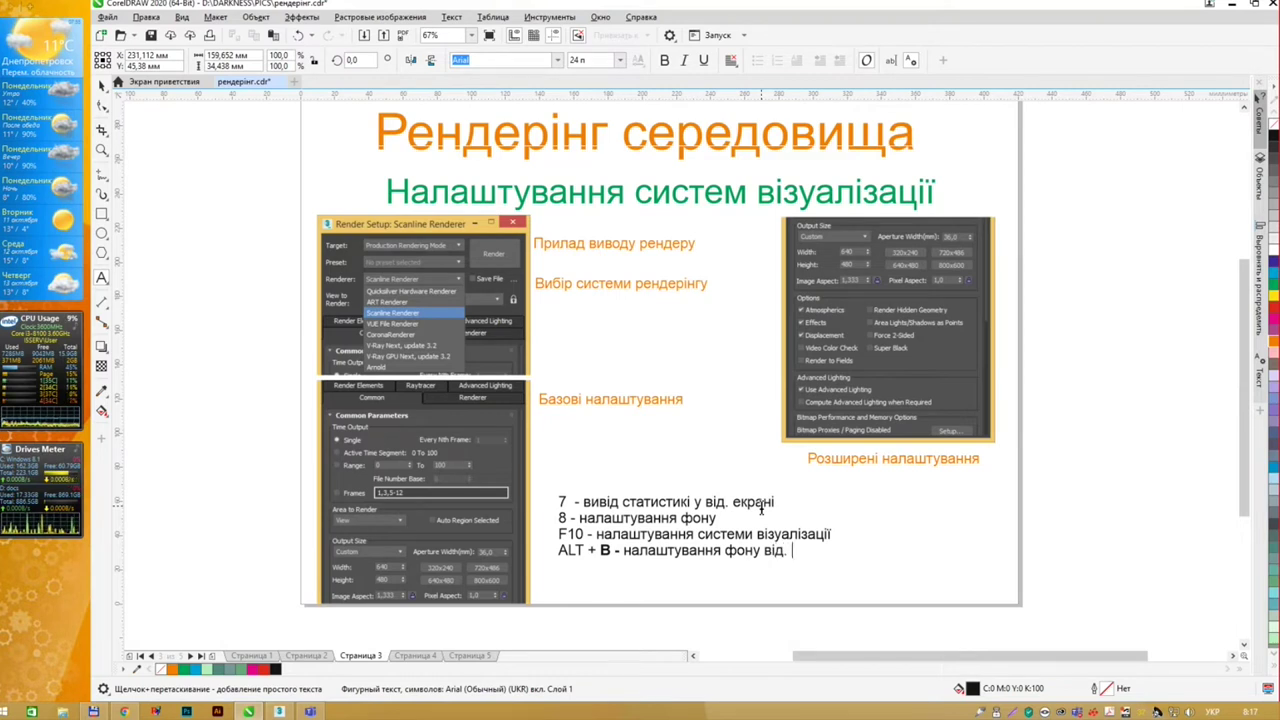
pyautogui.write(' екрану')
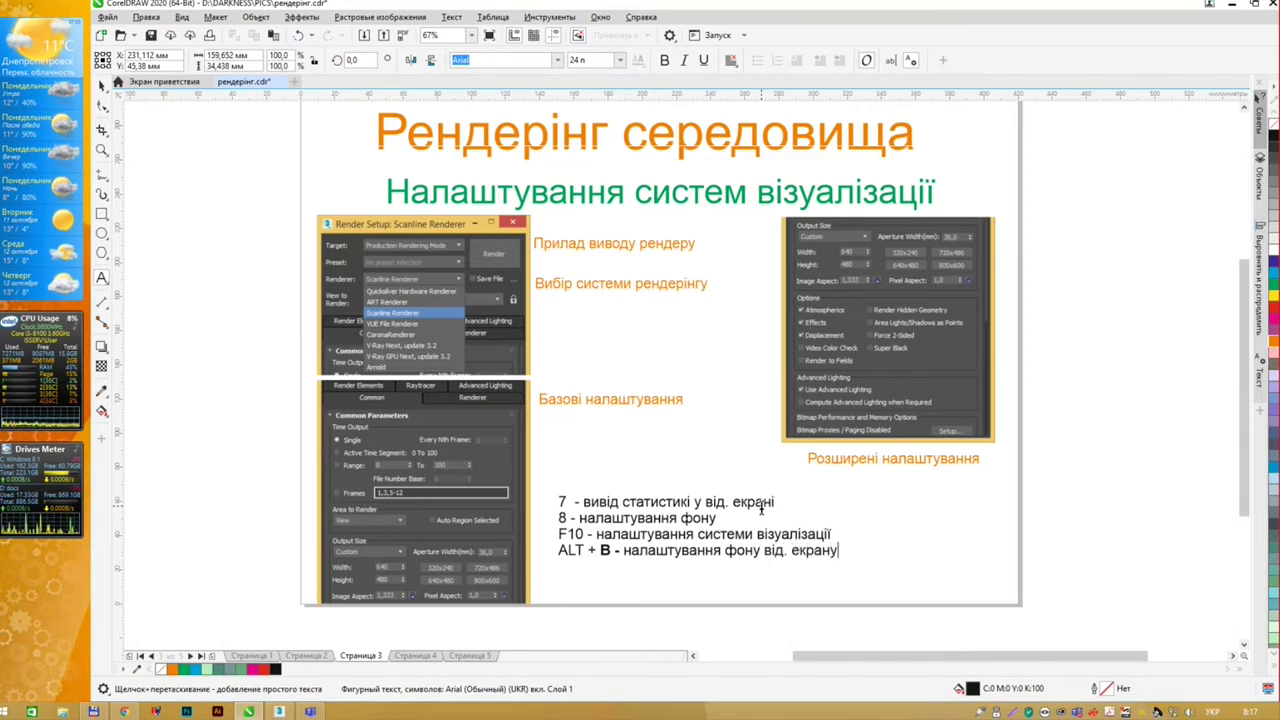
pyautogui.hotkey('ctrl', 'space')
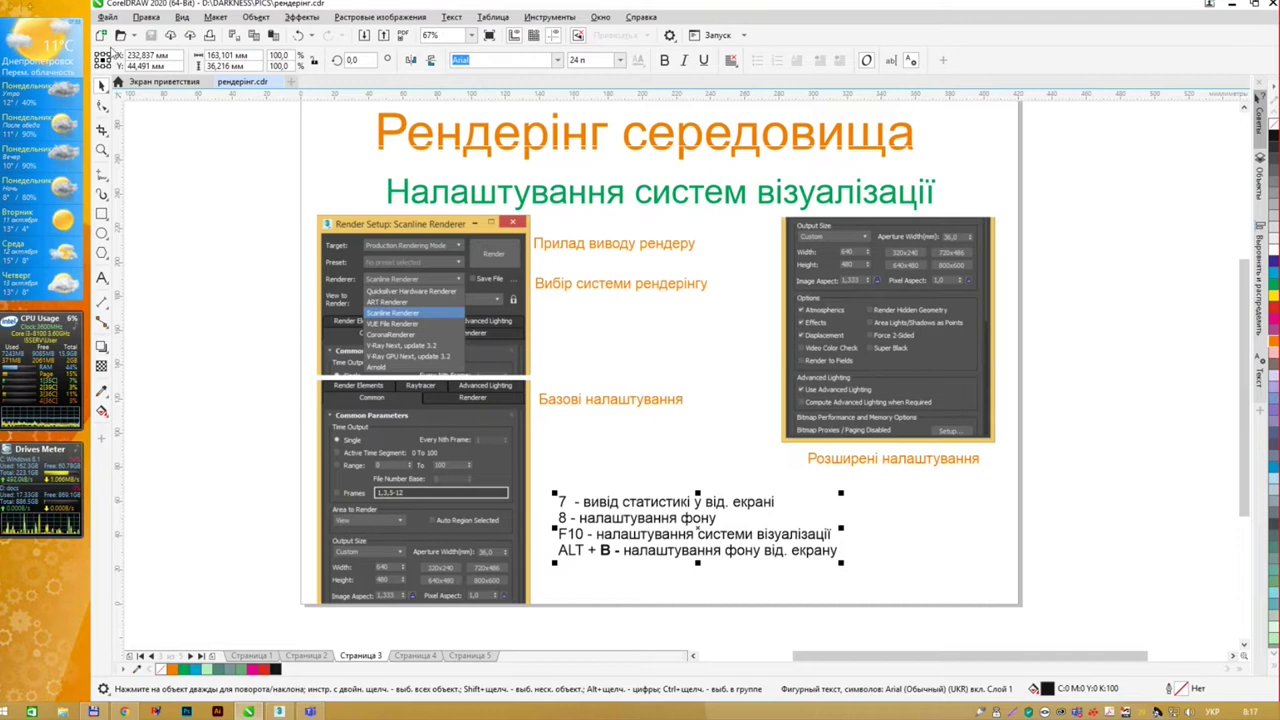
pyautogui.click(660, 455)
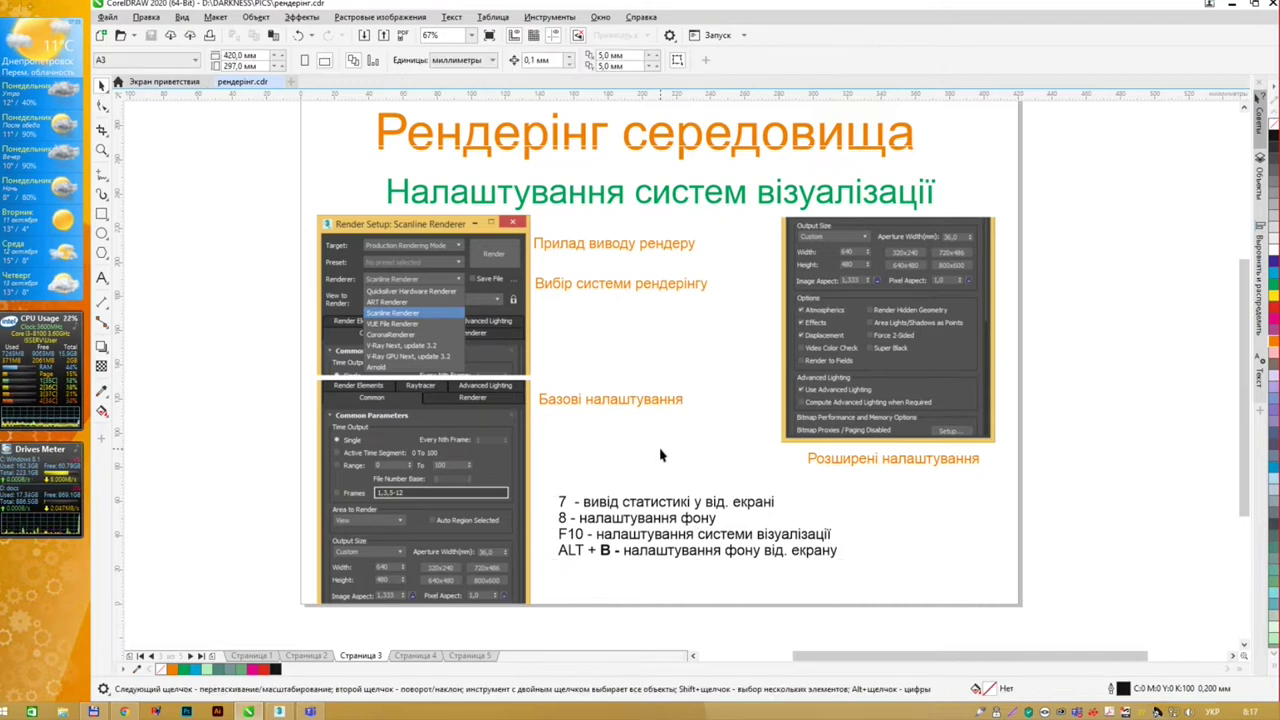
pyautogui.hotkey('alt', 'Tab')
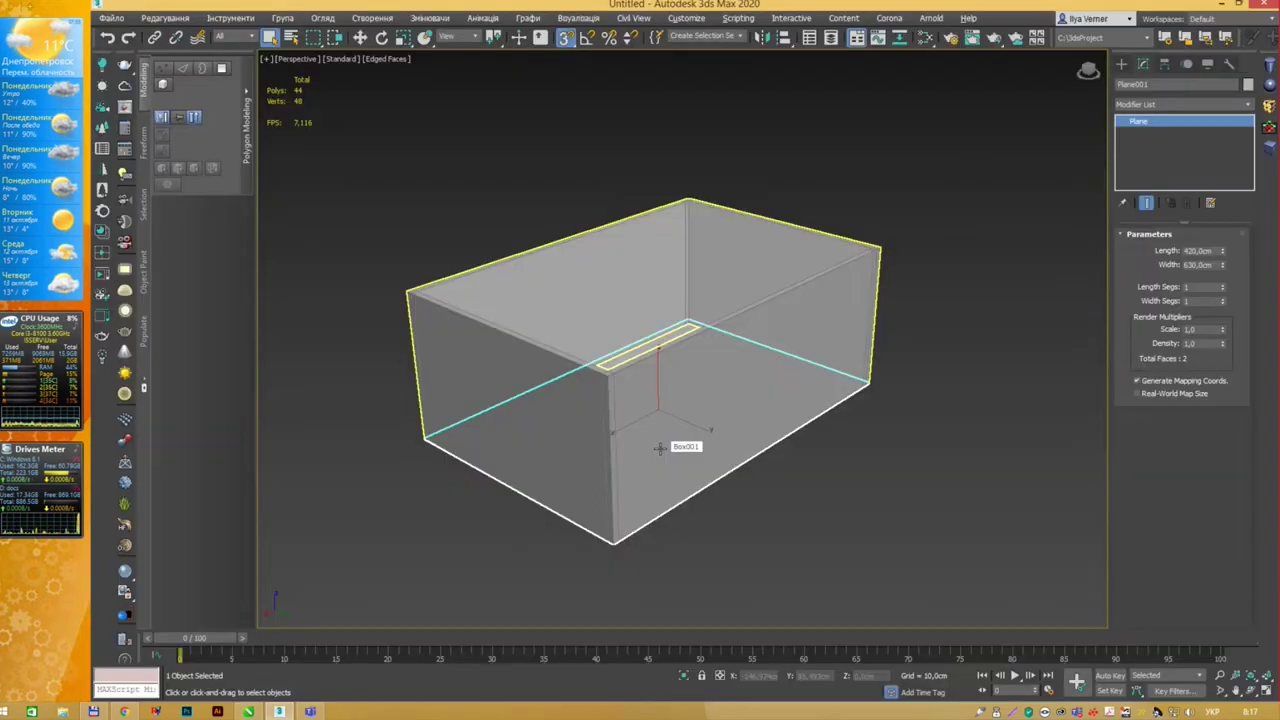
pyautogui.hotkey('alt', 'b')
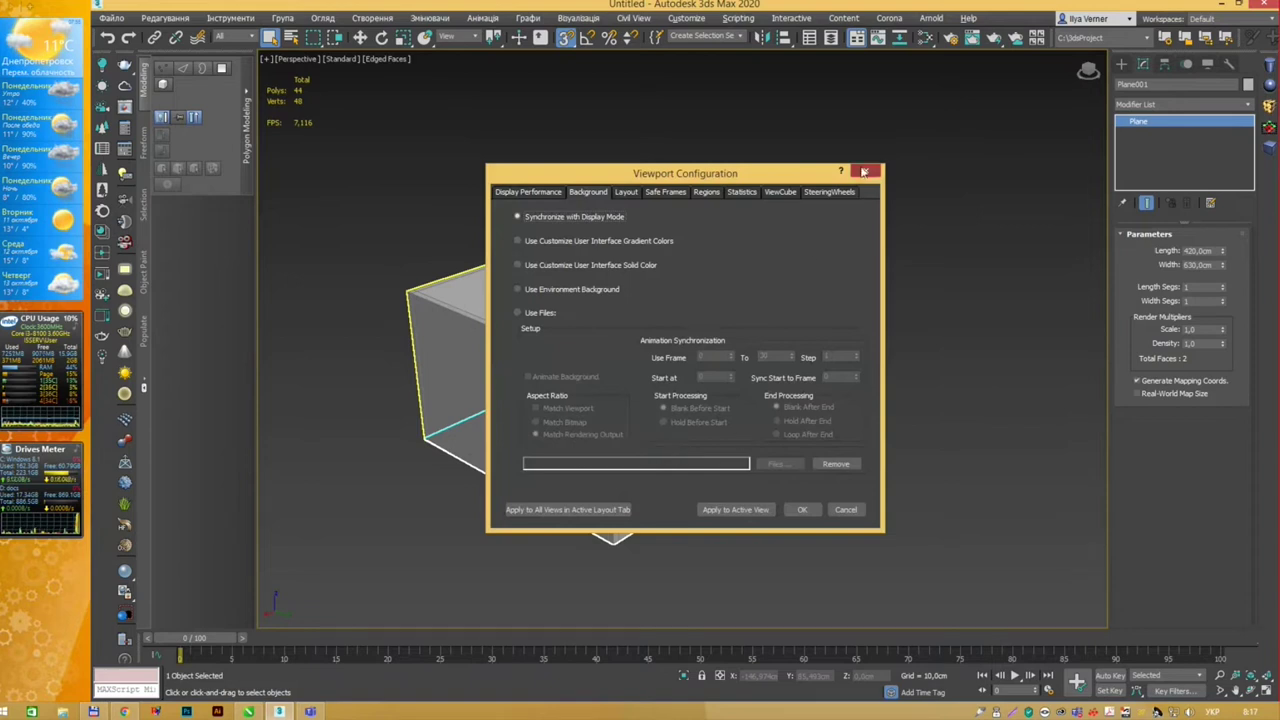
pyautogui.click(866, 171)
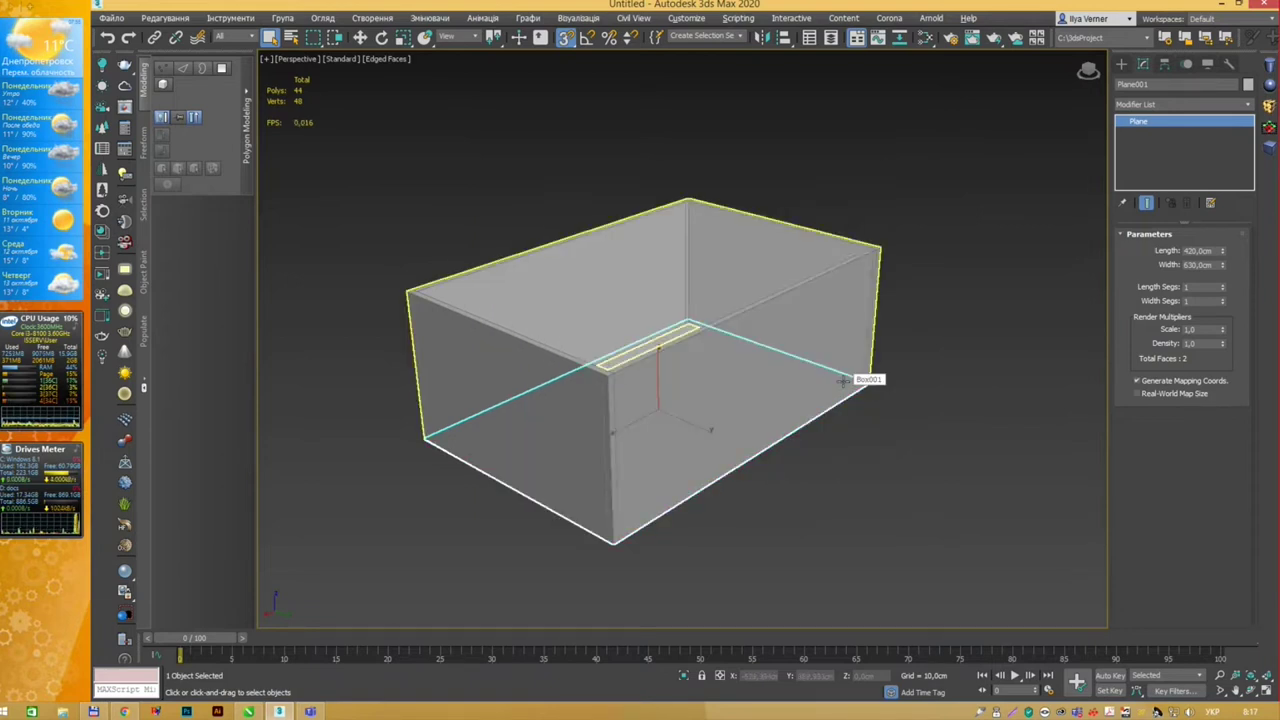
pyautogui.hotkey('alt', 'Tab')
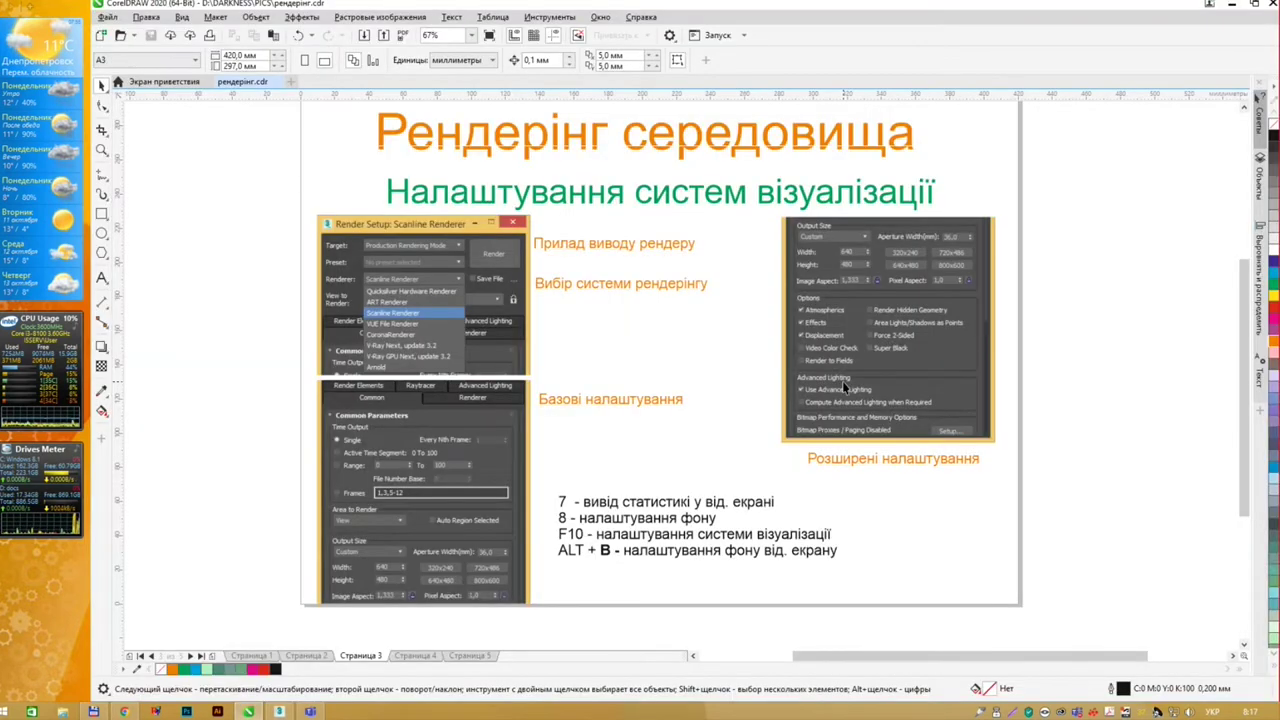
# Step: Insert the line 'F9, ALT + Q - швидкій рендер' after line 8
pyautogui.click(718, 518)
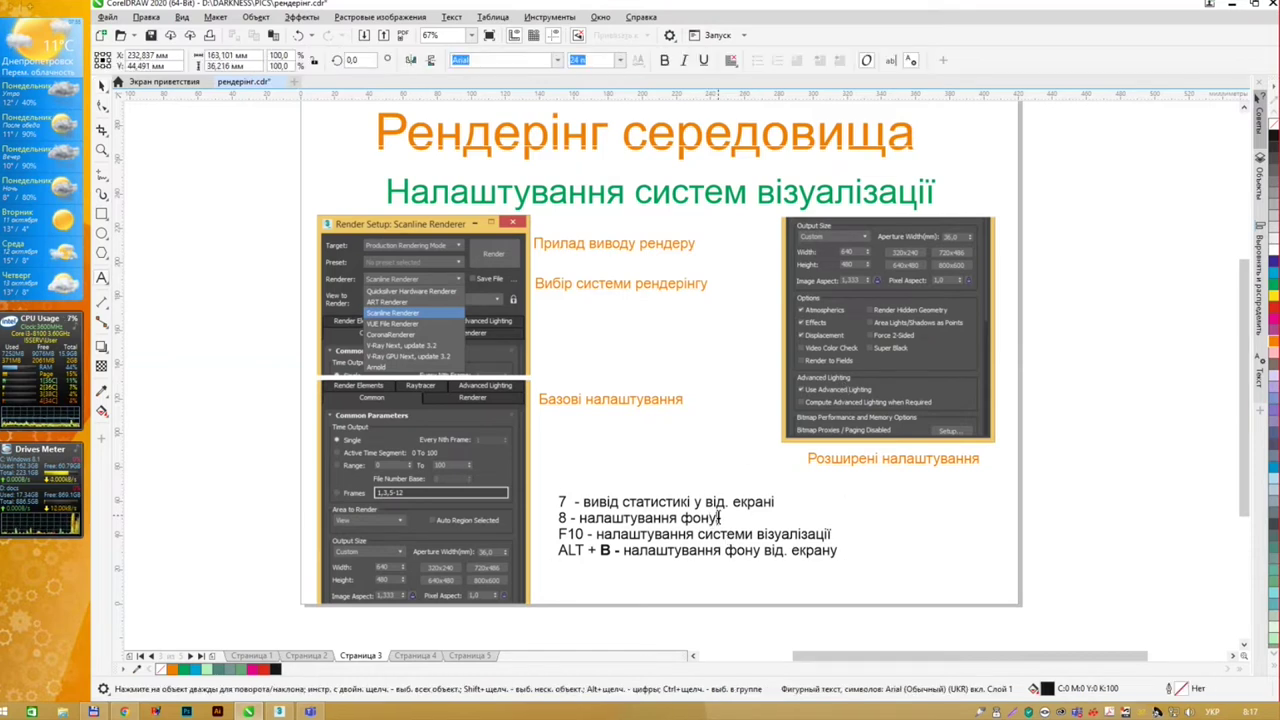
pyautogui.press('Return')
pyautogui.hotkey('alt', 'shift')
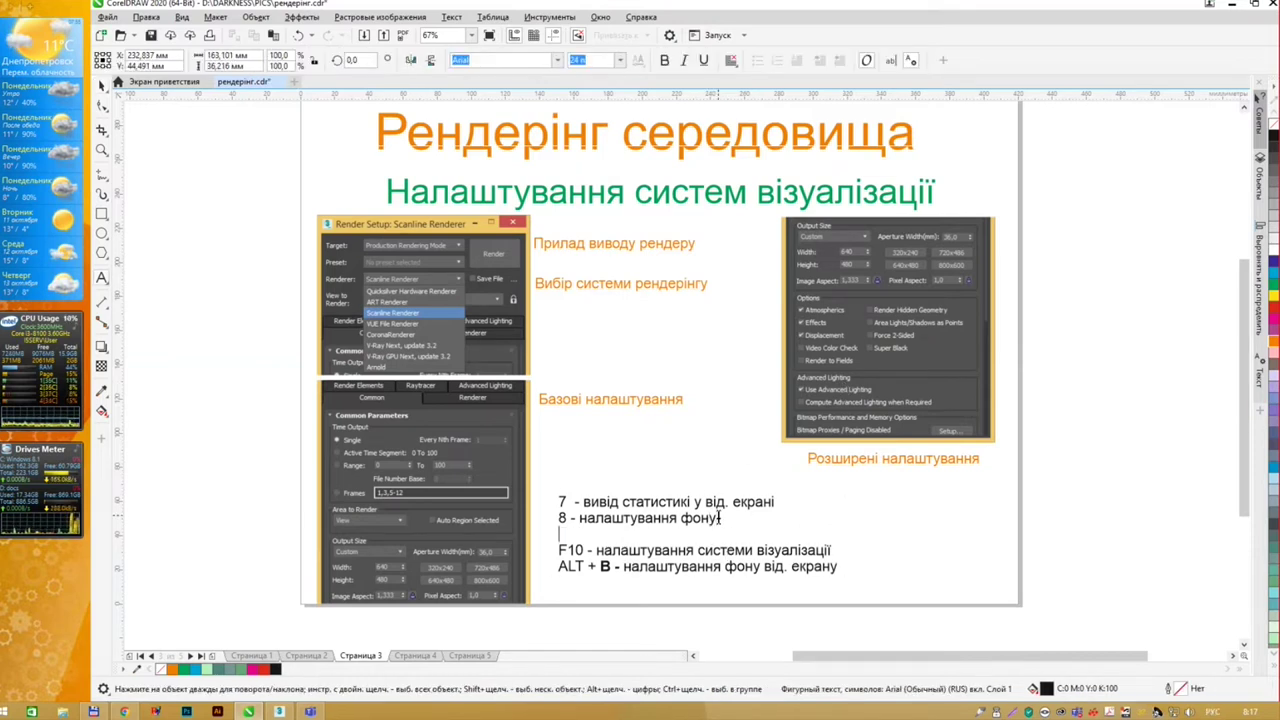
pyautogui.write('F9 -')
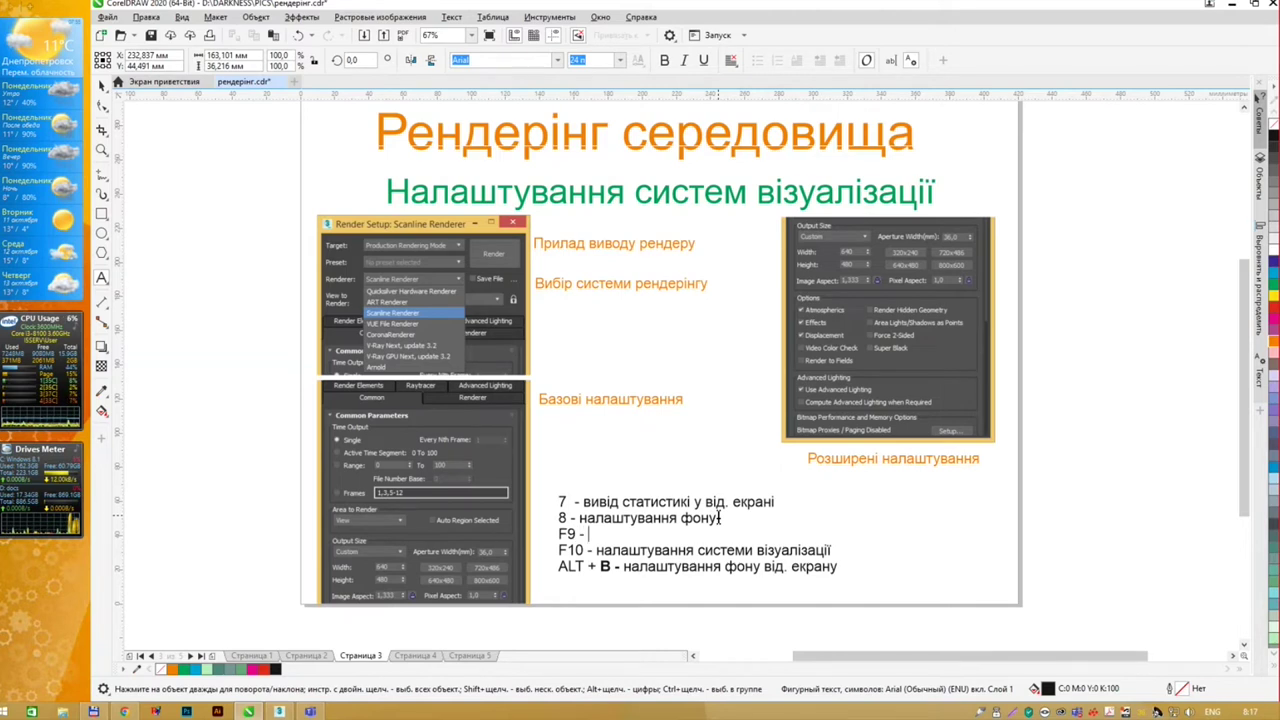
pyautogui.hotkey('alt', 'shift')
pyautogui.write('шві')
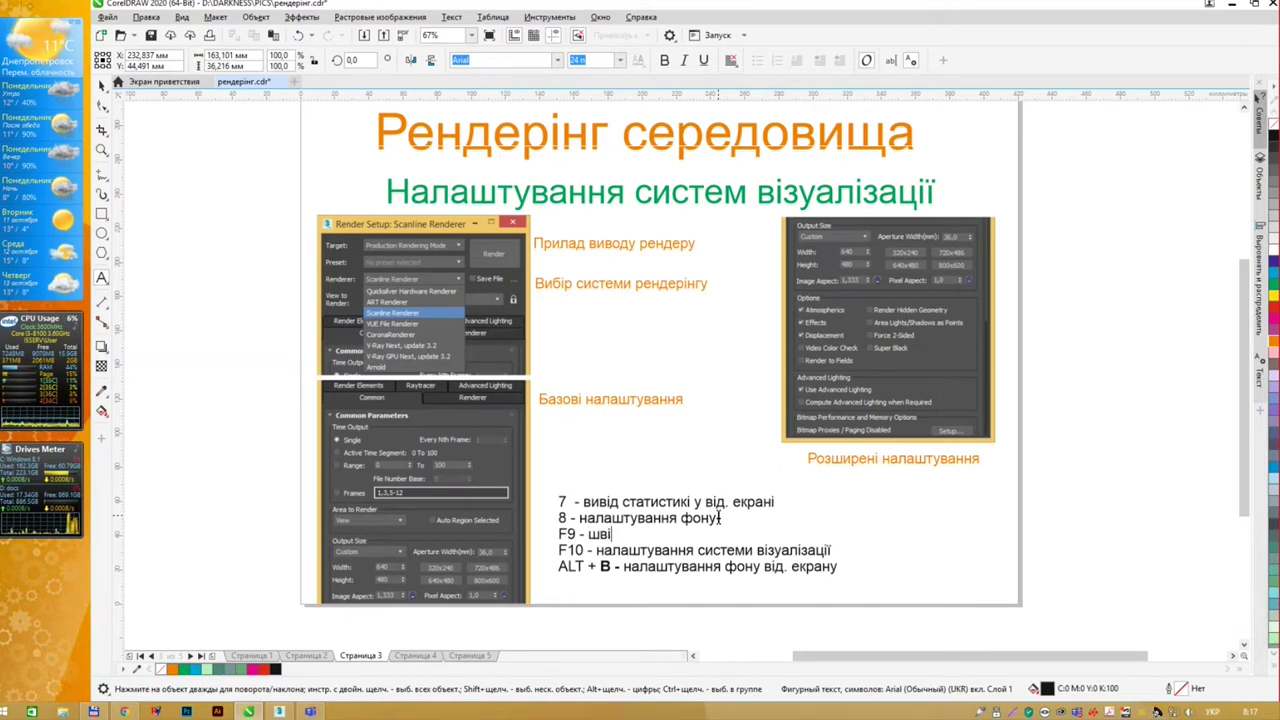
pyautogui.press('BackSpace')
pyautogui.write('кій ')
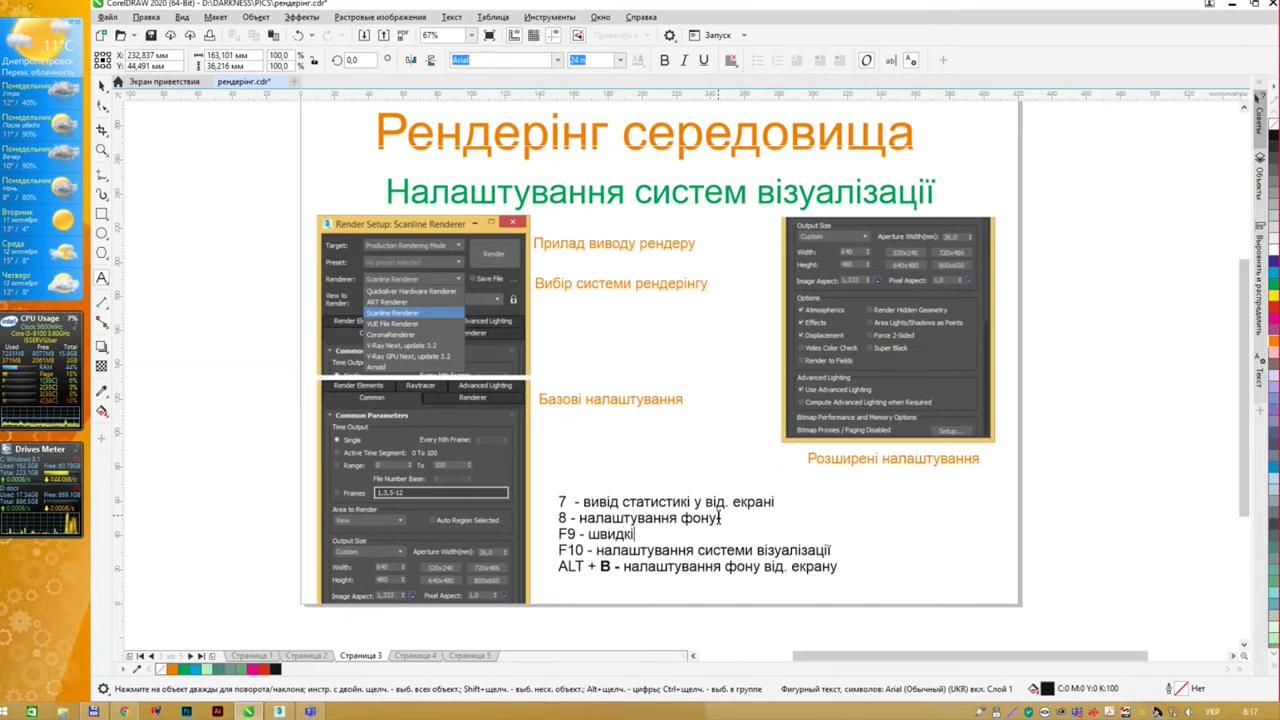
pyautogui.write('рендер')
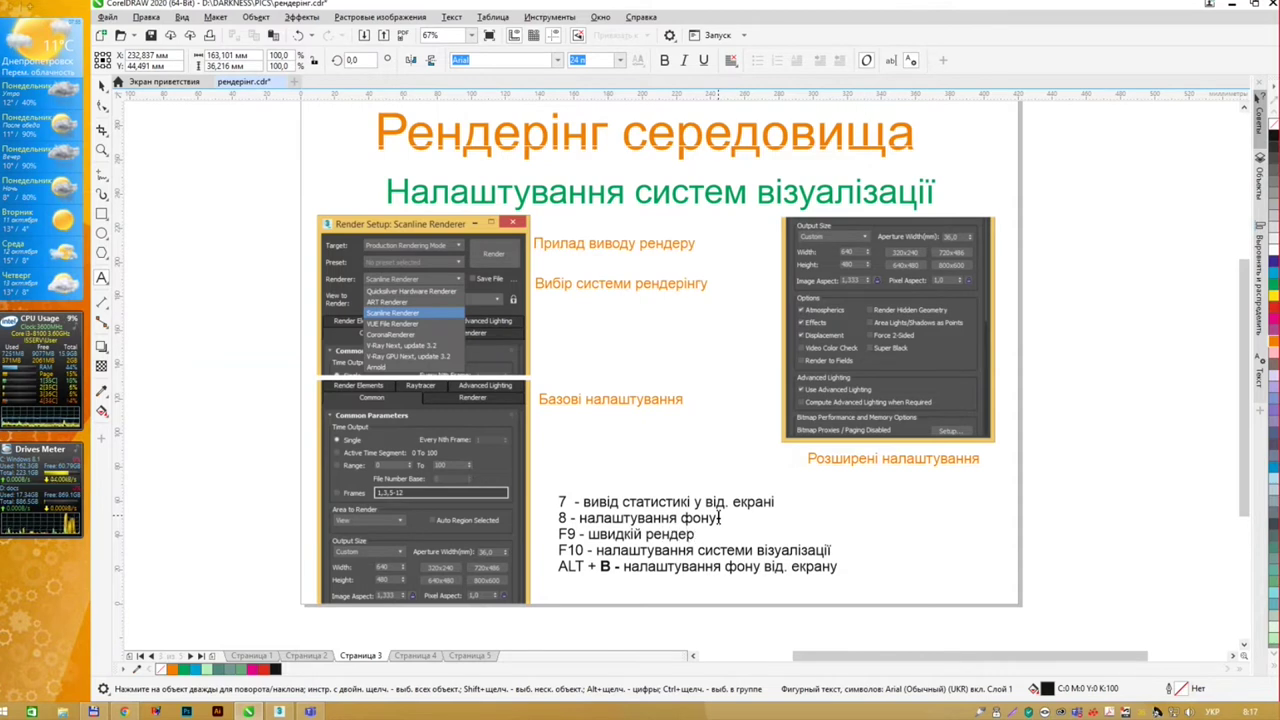
pyautogui.press('Left')
pyautogui.press('Left')
pyautogui.press('Left')
pyautogui.press('Left')
pyautogui.press('Left')
pyautogui.write(',')
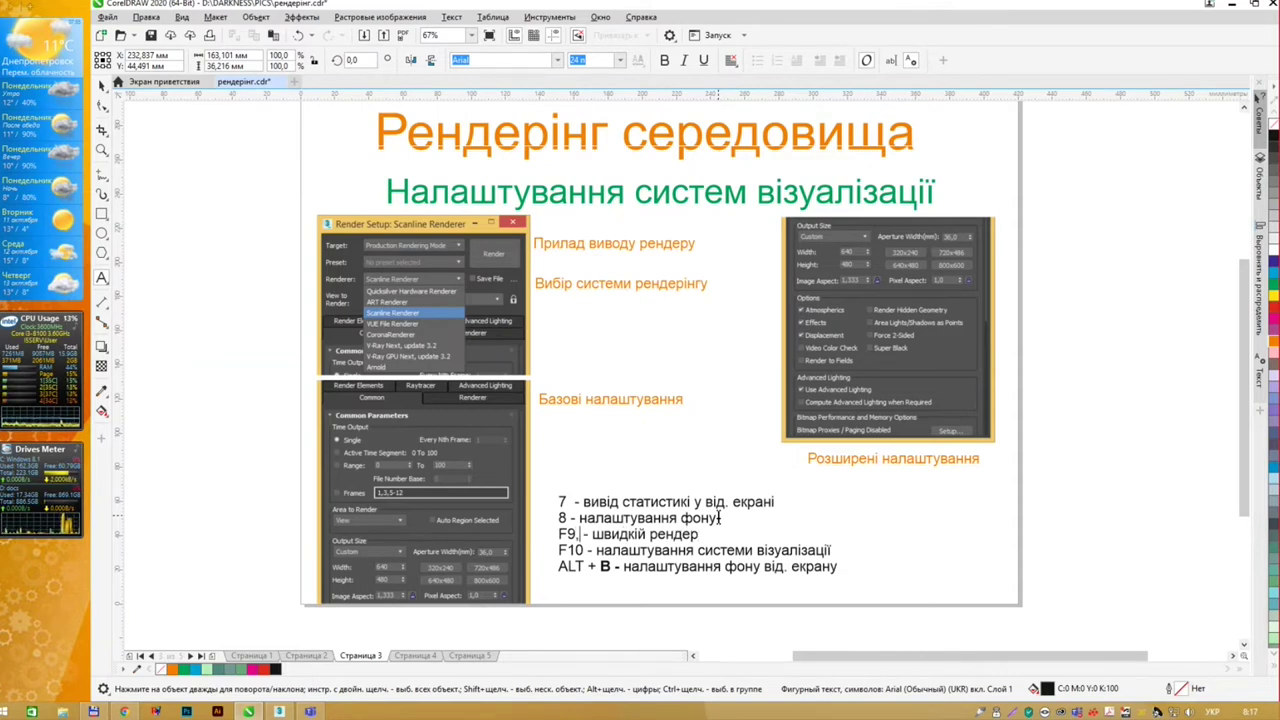
pyautogui.hotkey('alt', 'shift')
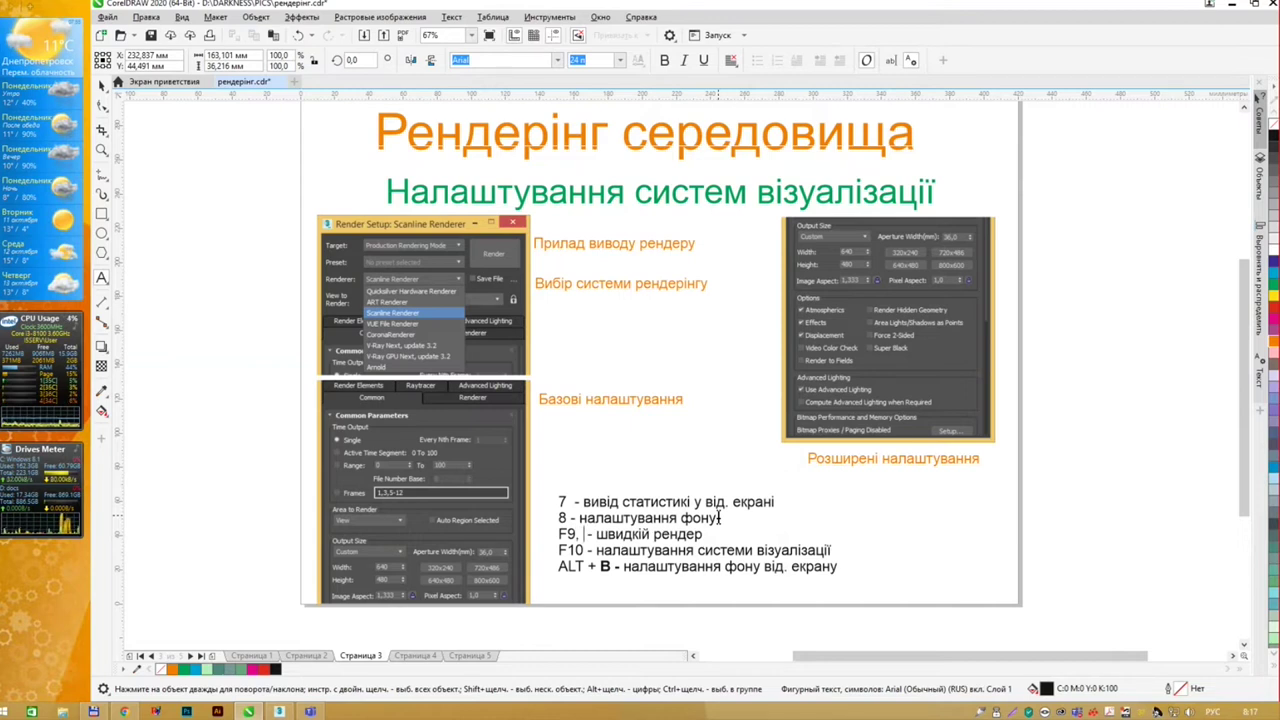
pyautogui.write('AL')
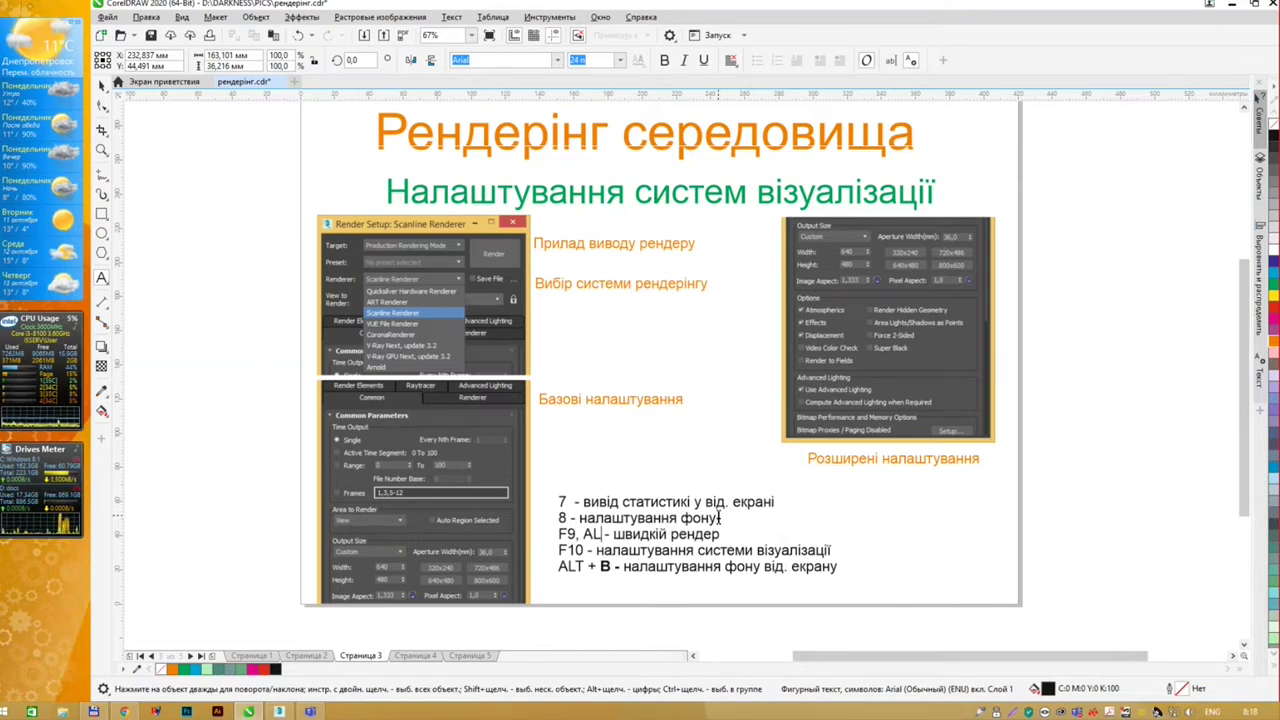
pyautogui.write('T +')
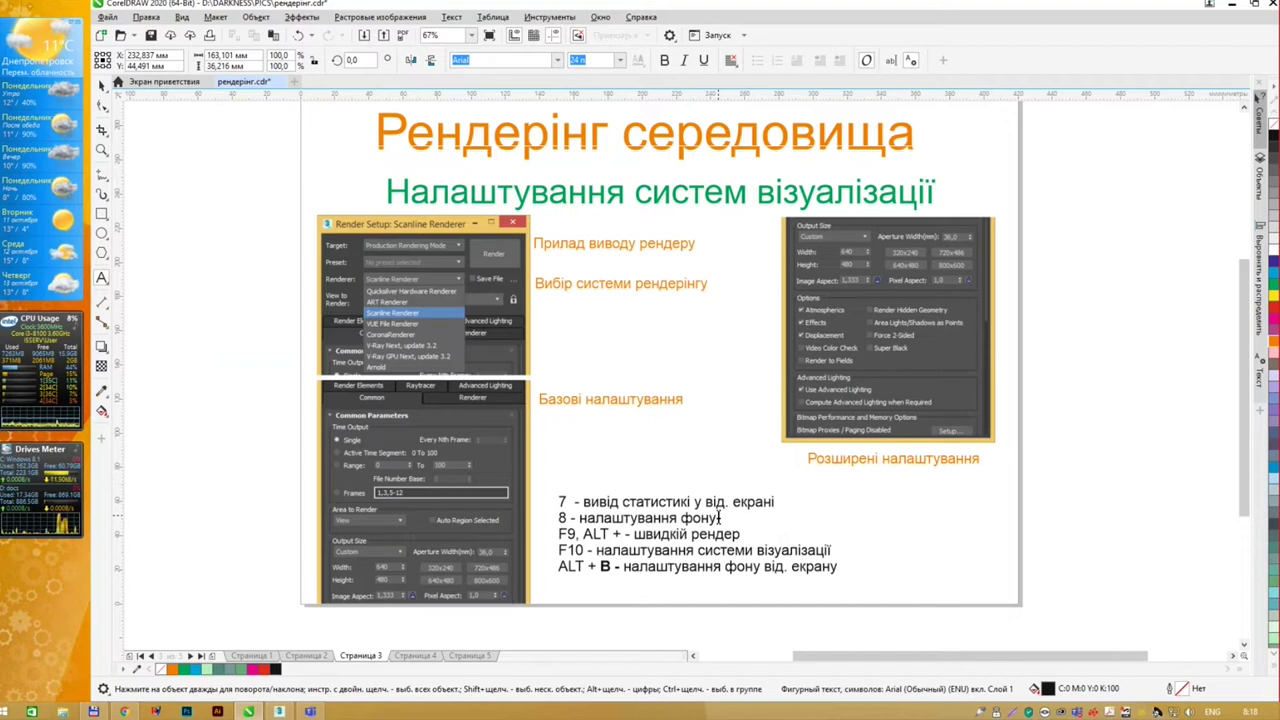
pyautogui.write(' Q')
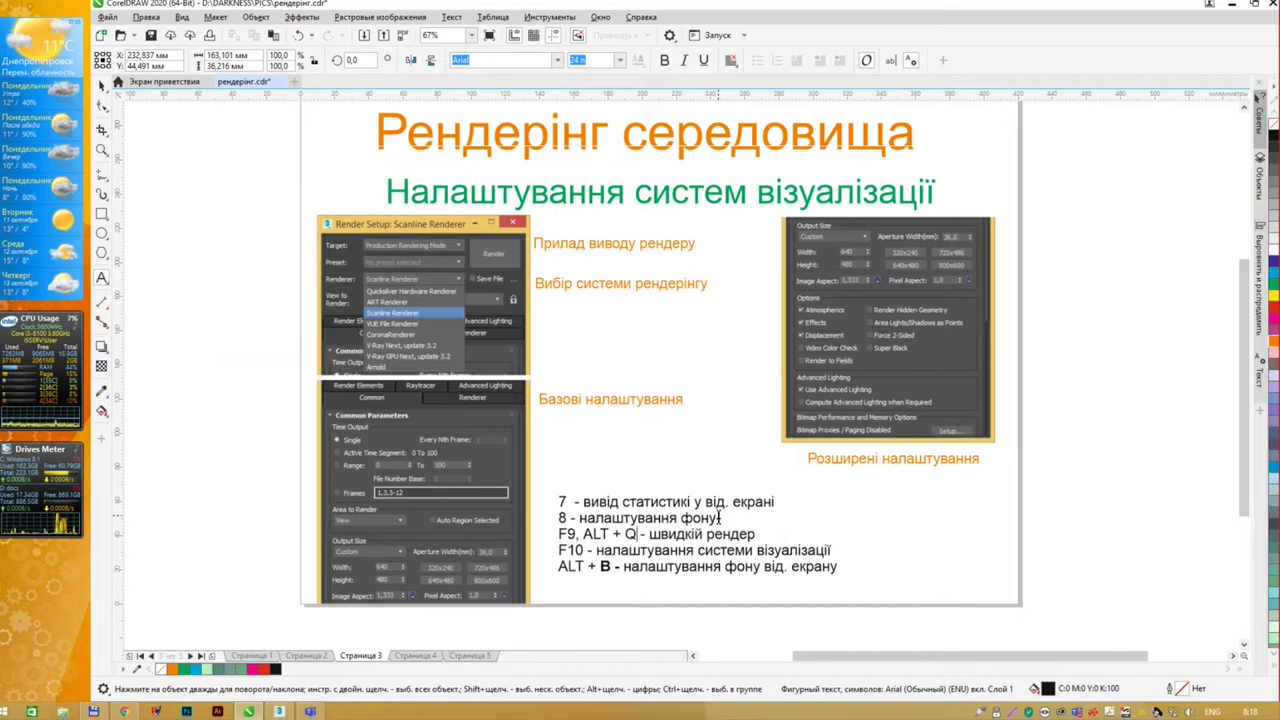
# Step: Colour the whole shortcut list green
pyautogui.click(101, 85)
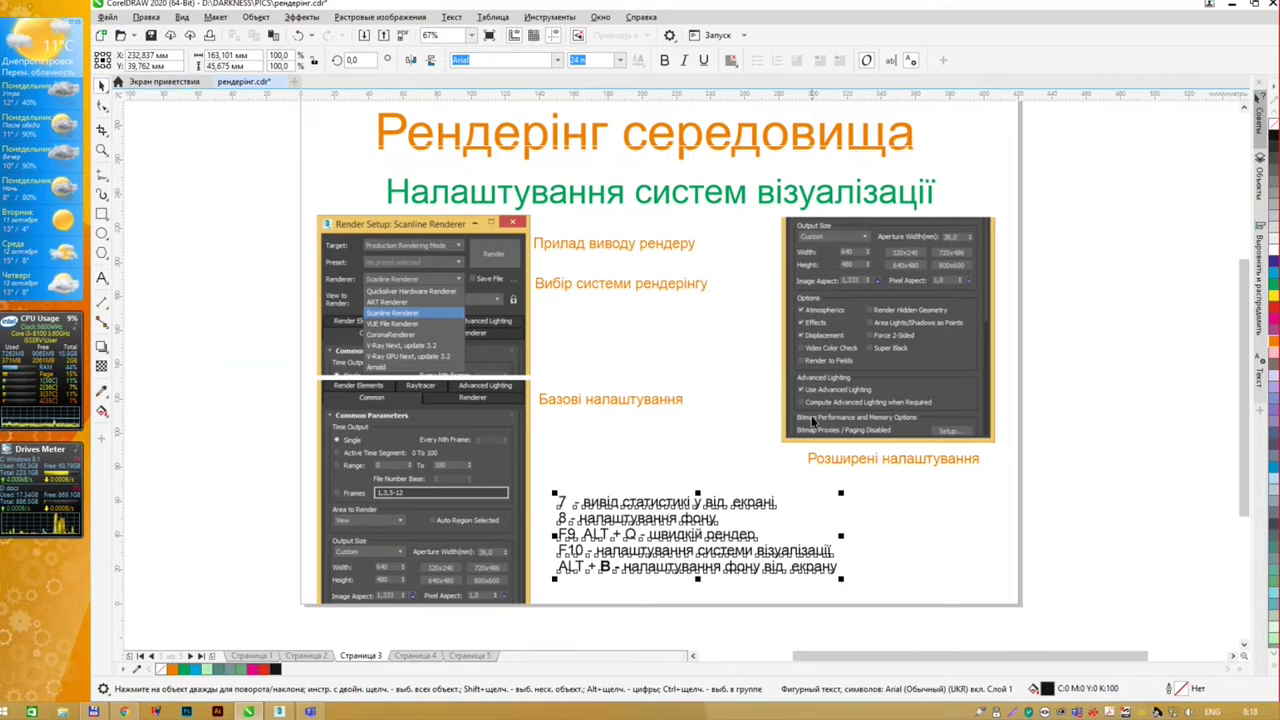
pyautogui.click(1117, 426)
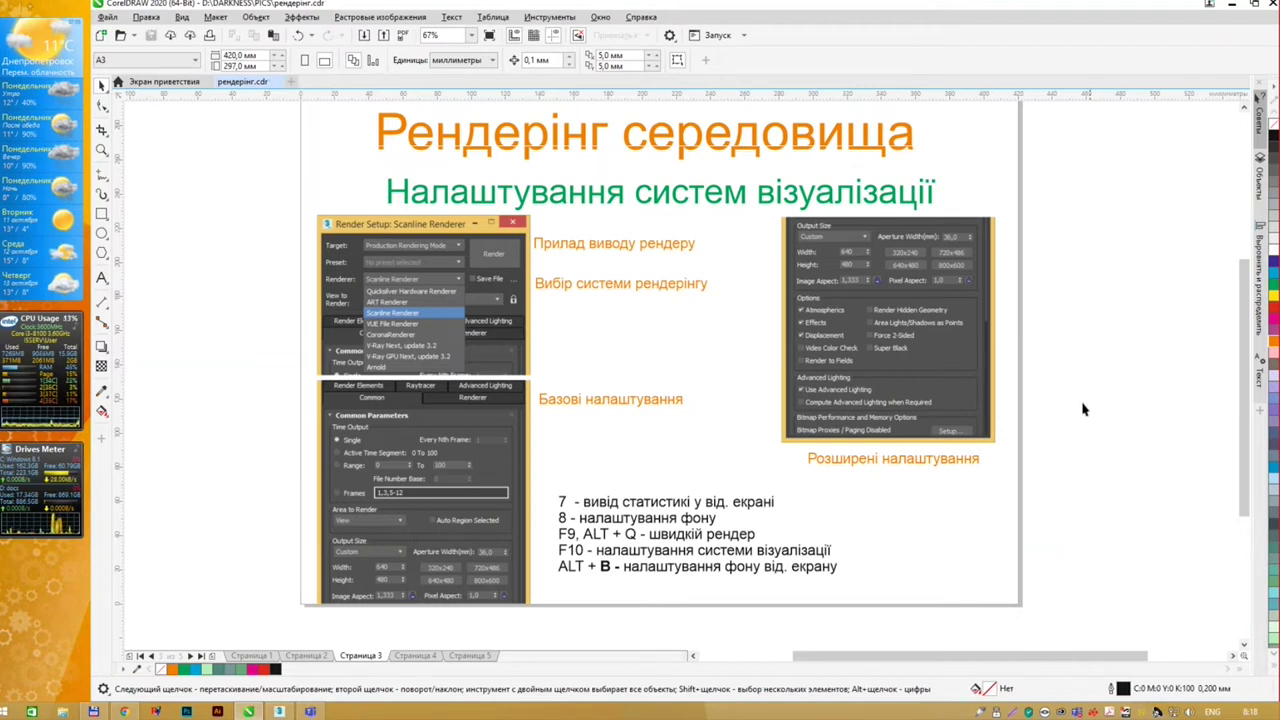
pyautogui.click(587, 573)
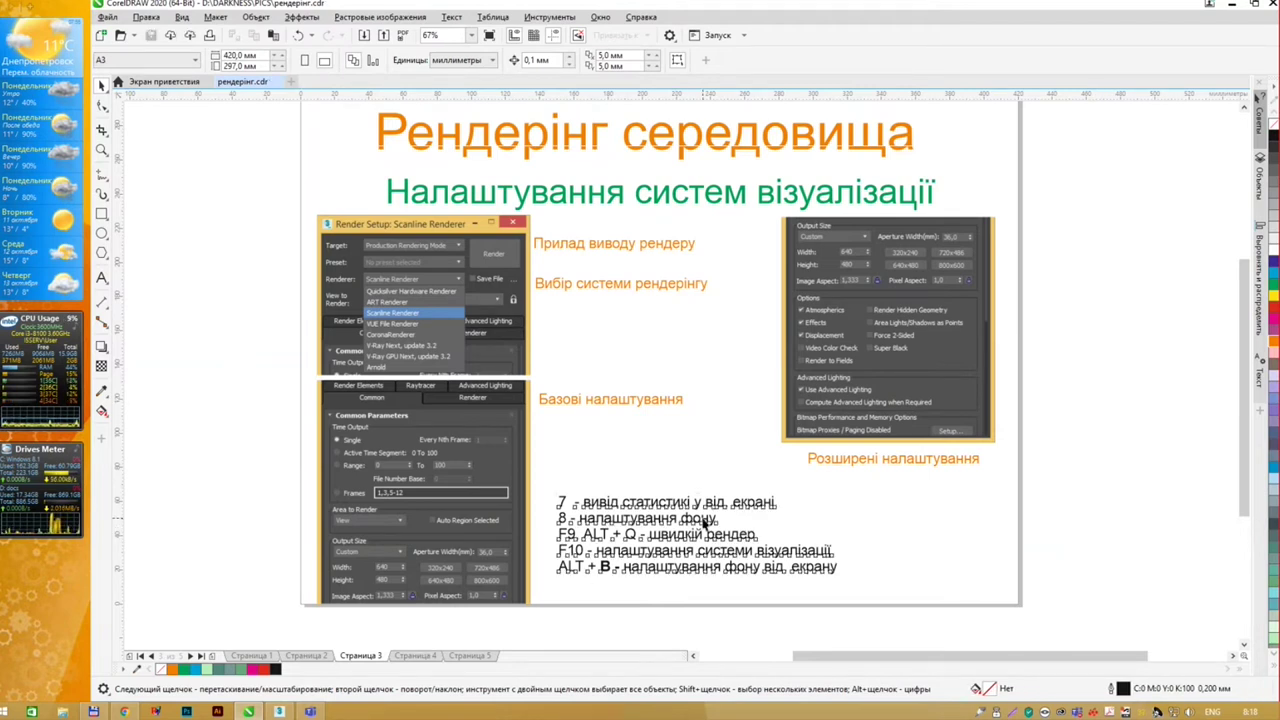
pyautogui.click(1273, 289)
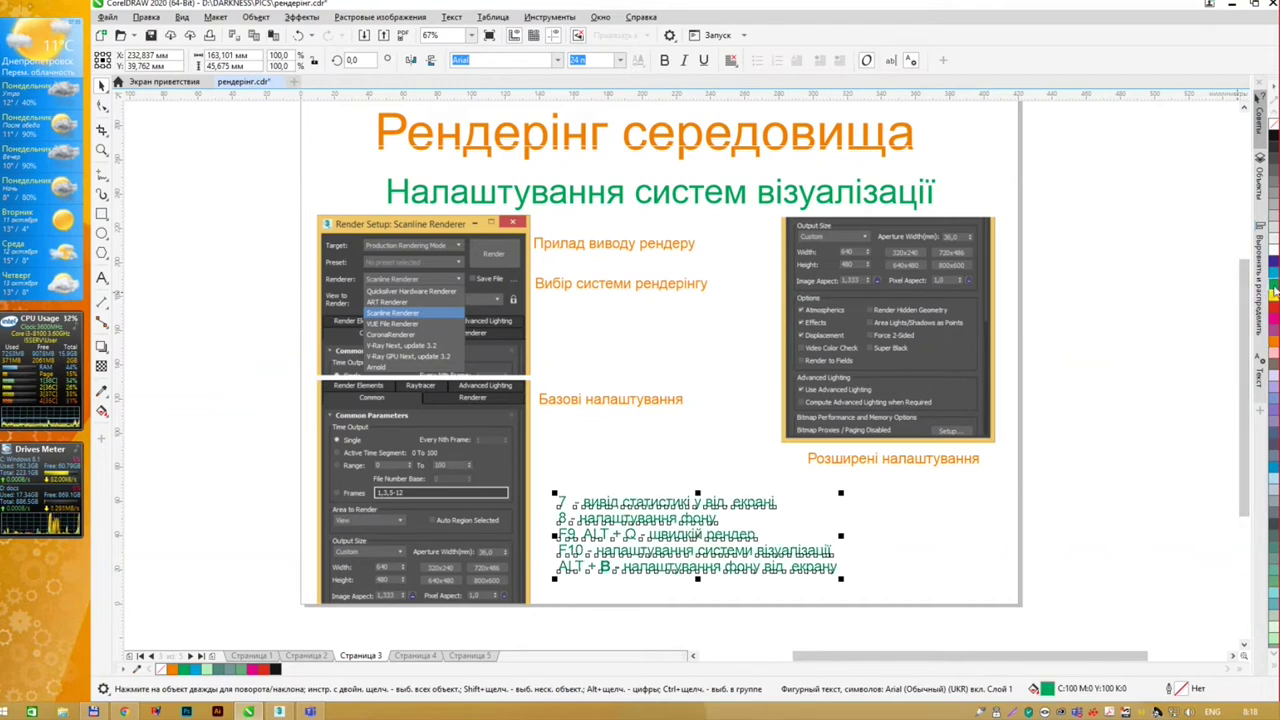
pyautogui.click(975, 470)
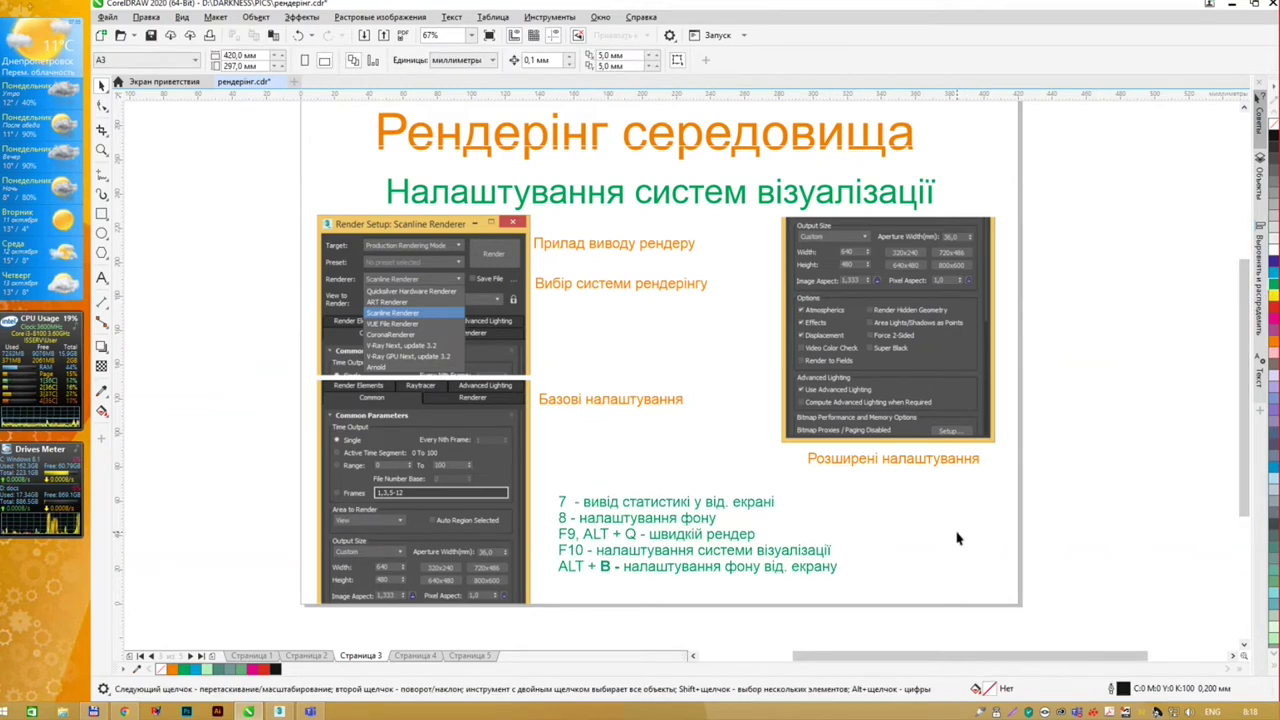
# Step: Save the slide and reopen the shortcut text block for editing
pyautogui.hotkey('ctrl', 's')
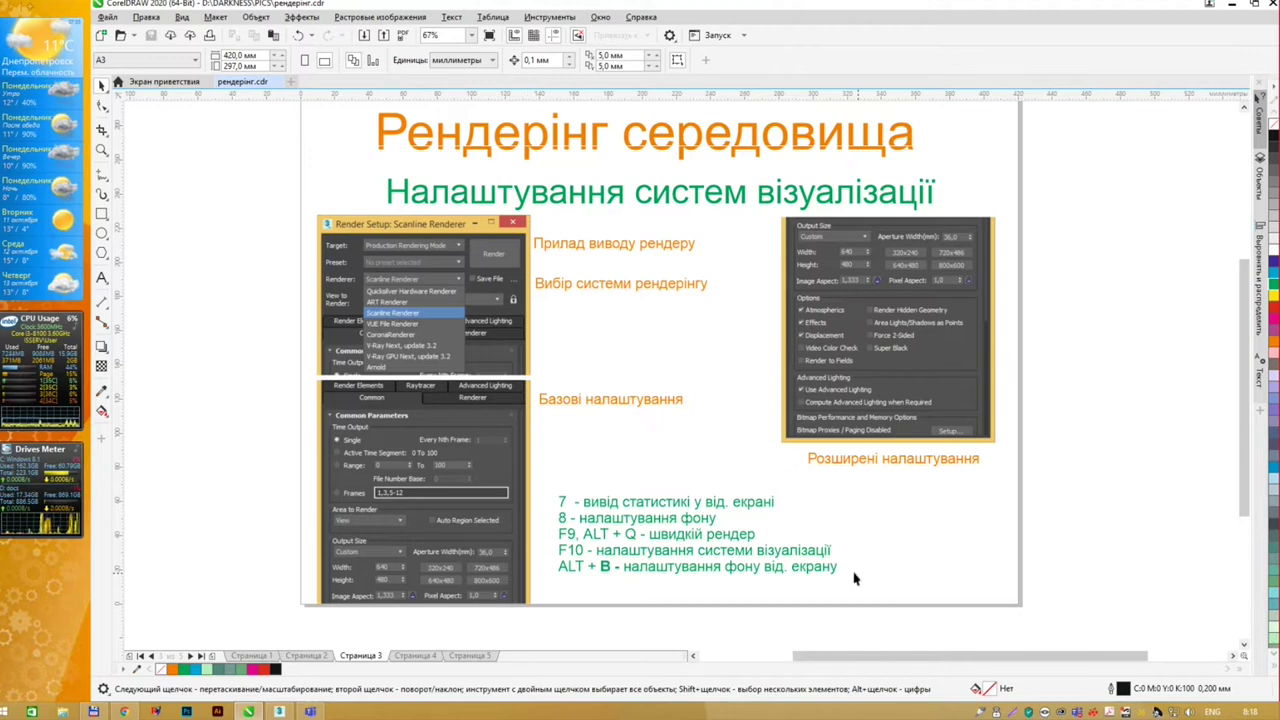
pyautogui.doubleClick(817, 567)
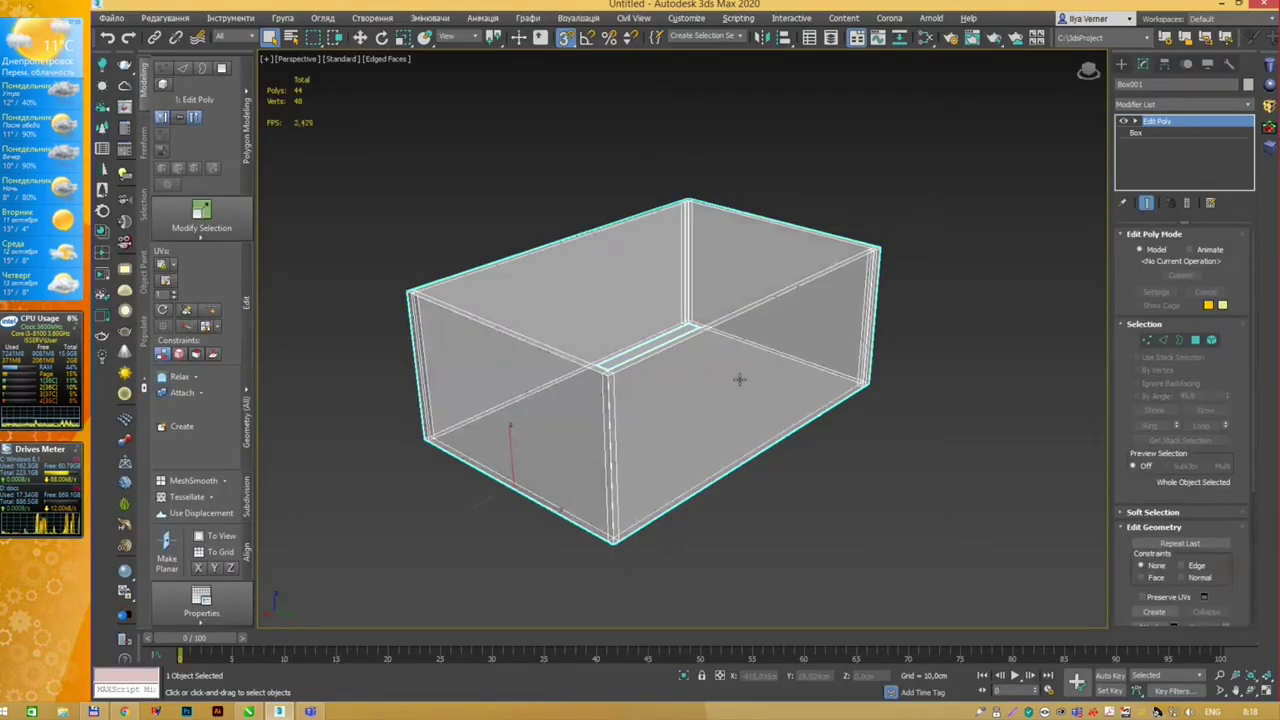
pyautogui.hotkey('alt', 'Tab')
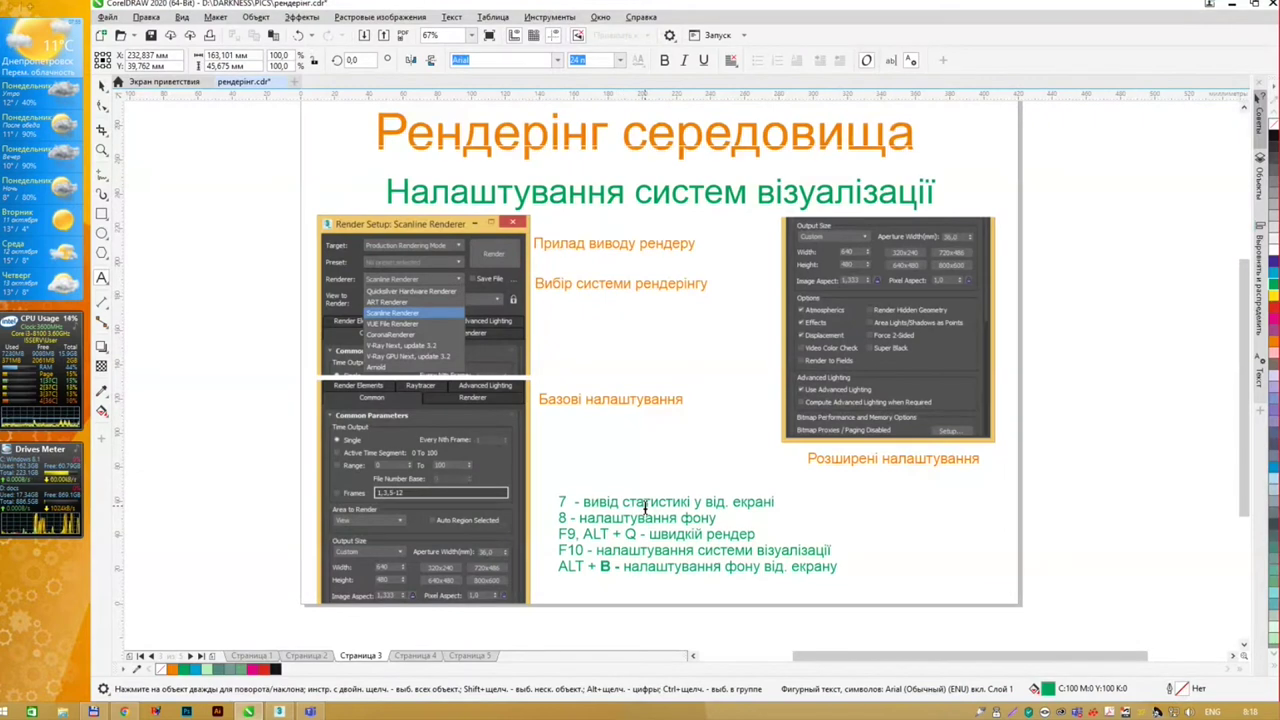
# Step: Add the line 'ALT + X - прозорість у від. екрані' and save the file
pyautogui.write('ALTX')
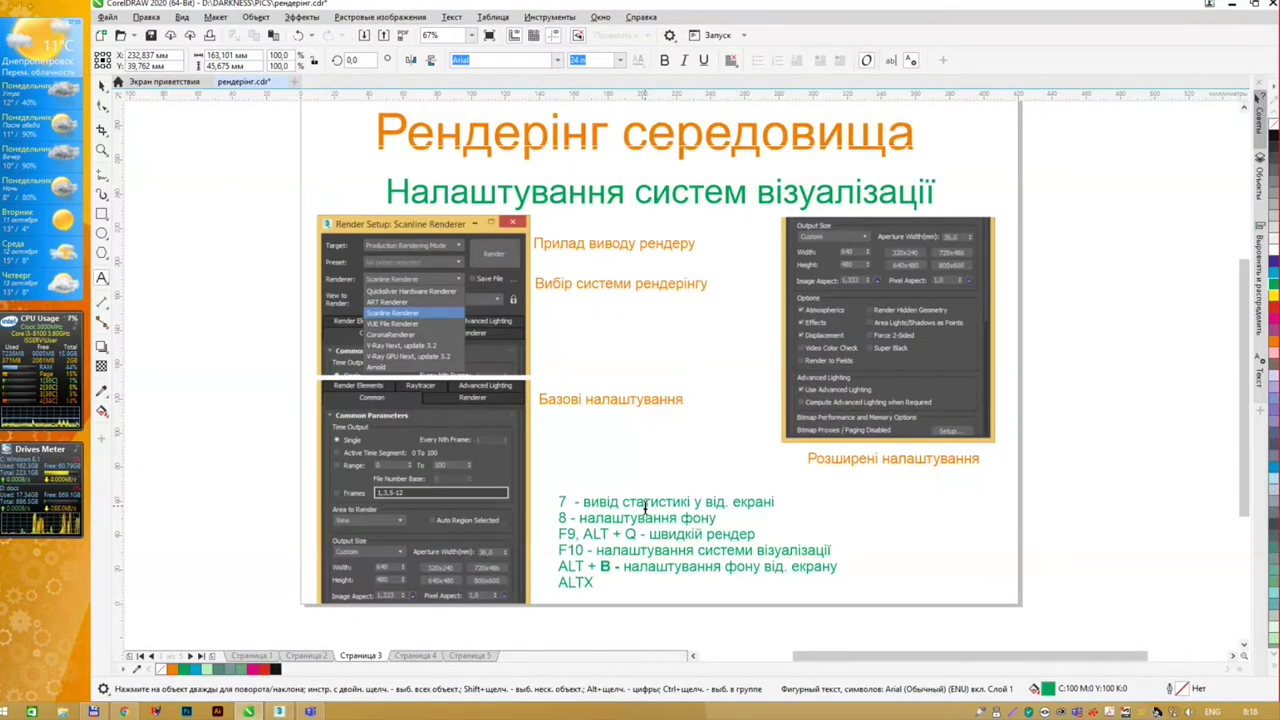
pyautogui.press('BackSpace')
pyautogui.write('+ X ')
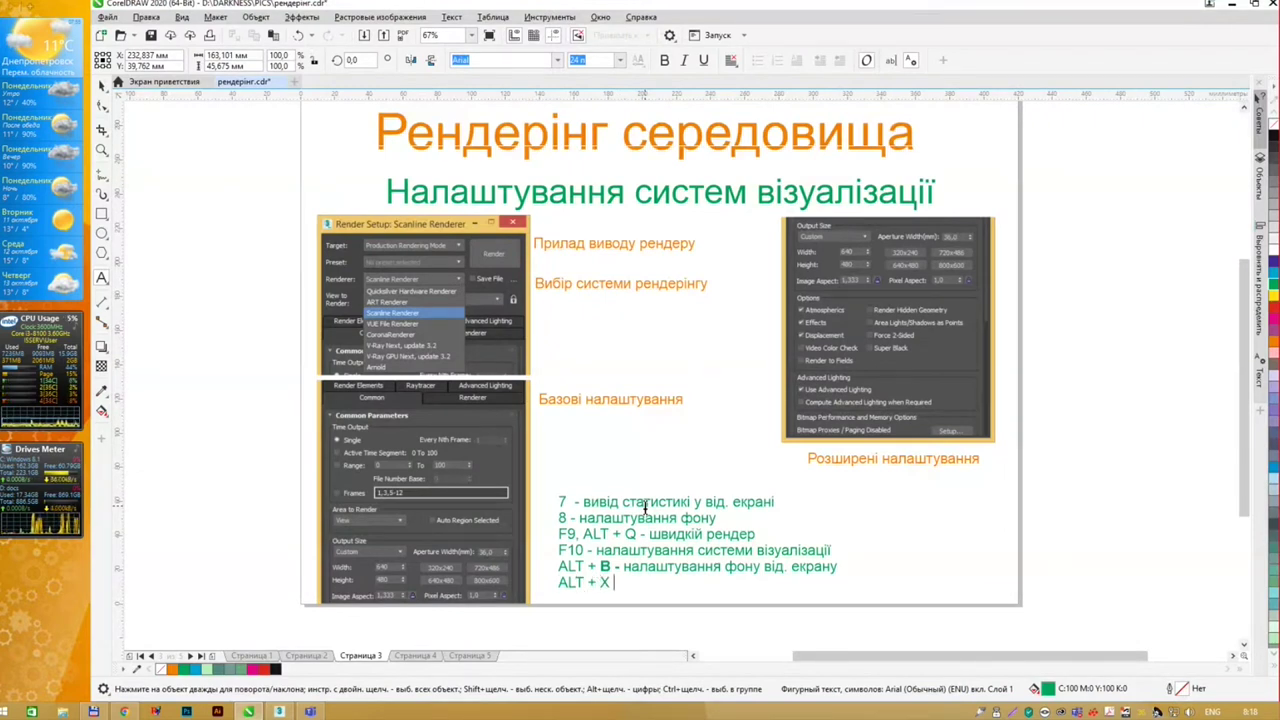
pyautogui.write('-')
pyautogui.hotkey('alt', 'shift')
pyautogui.write('прозол')
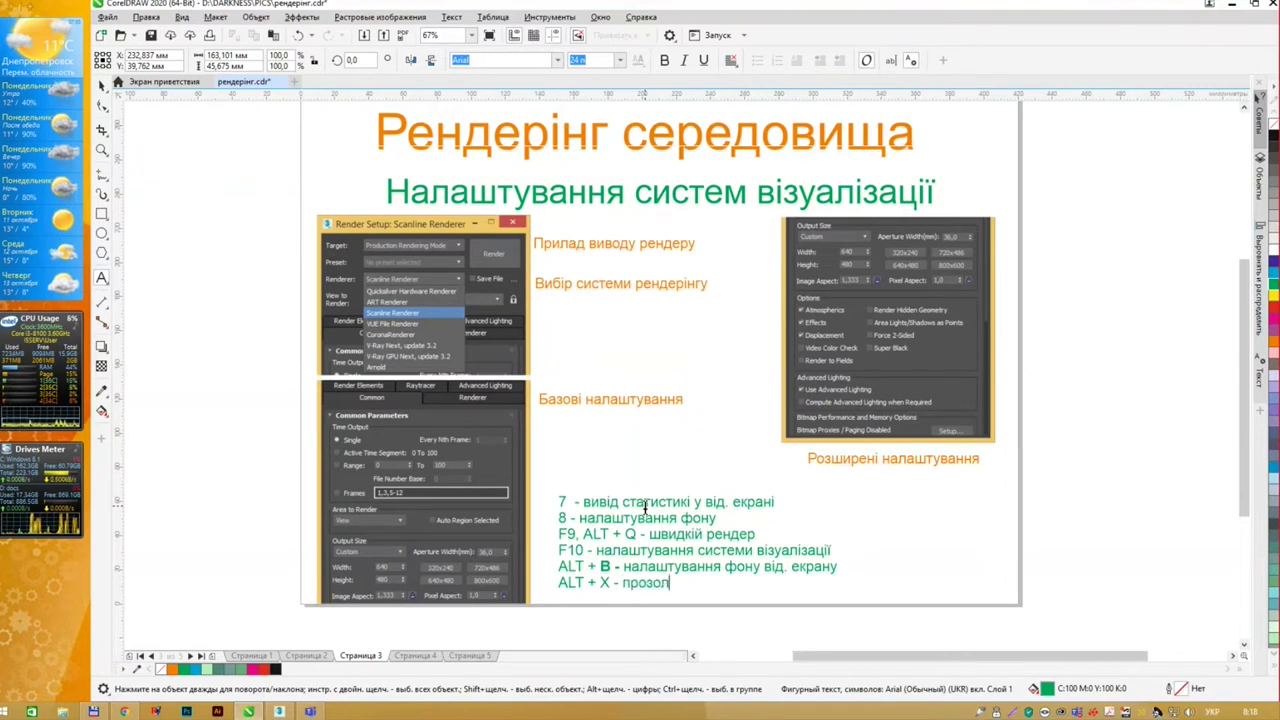
pyautogui.press('BackSpace')
pyautogui.write('ріс')
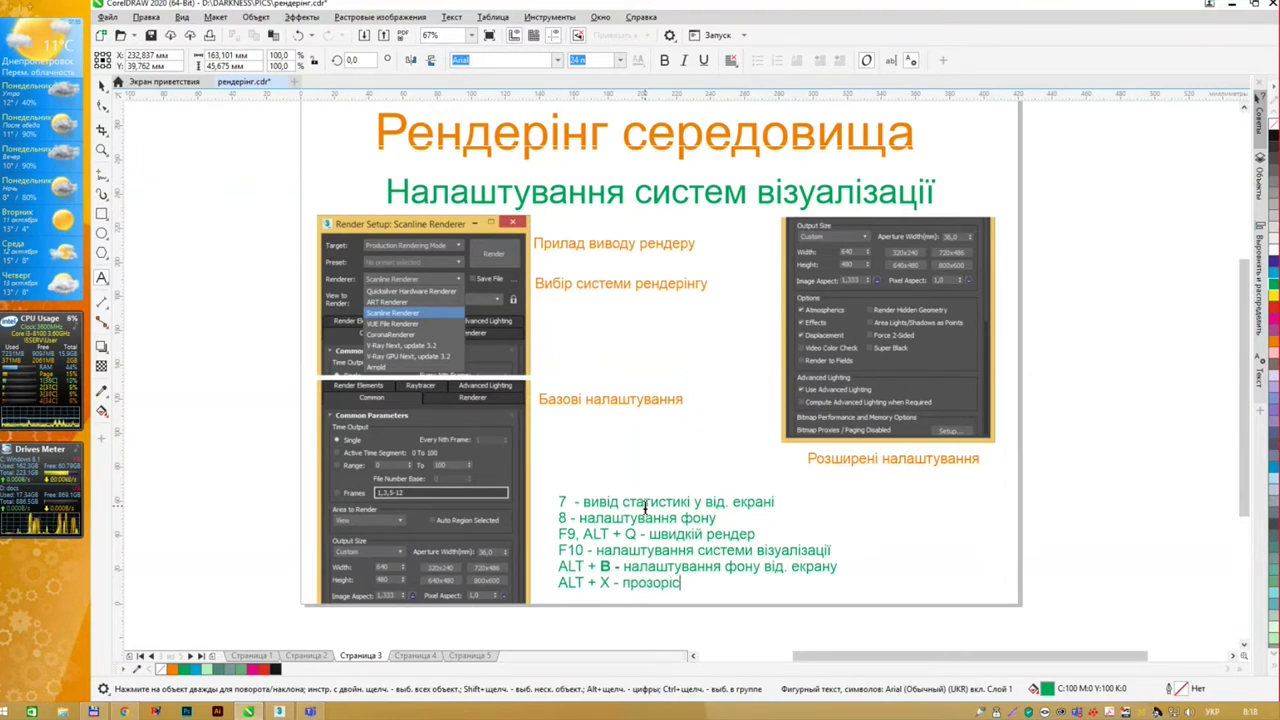
pyautogui.write('ть у в')
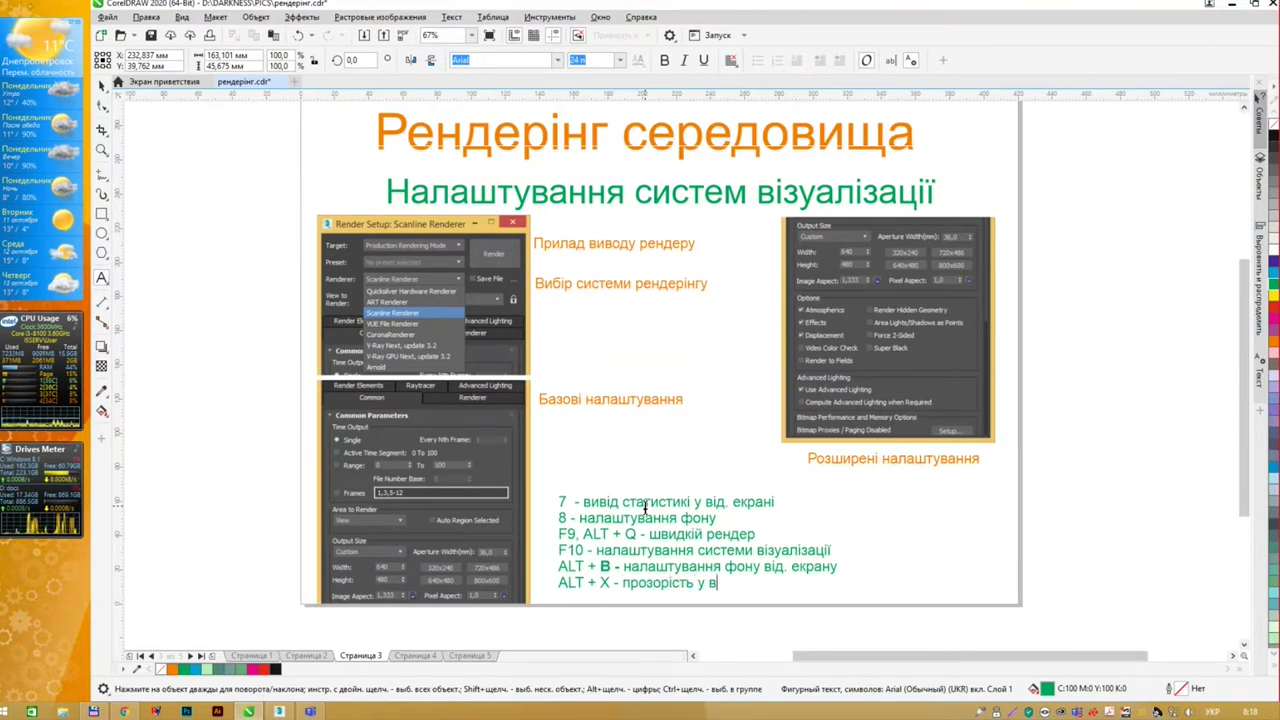
pyautogui.write('ід екран')
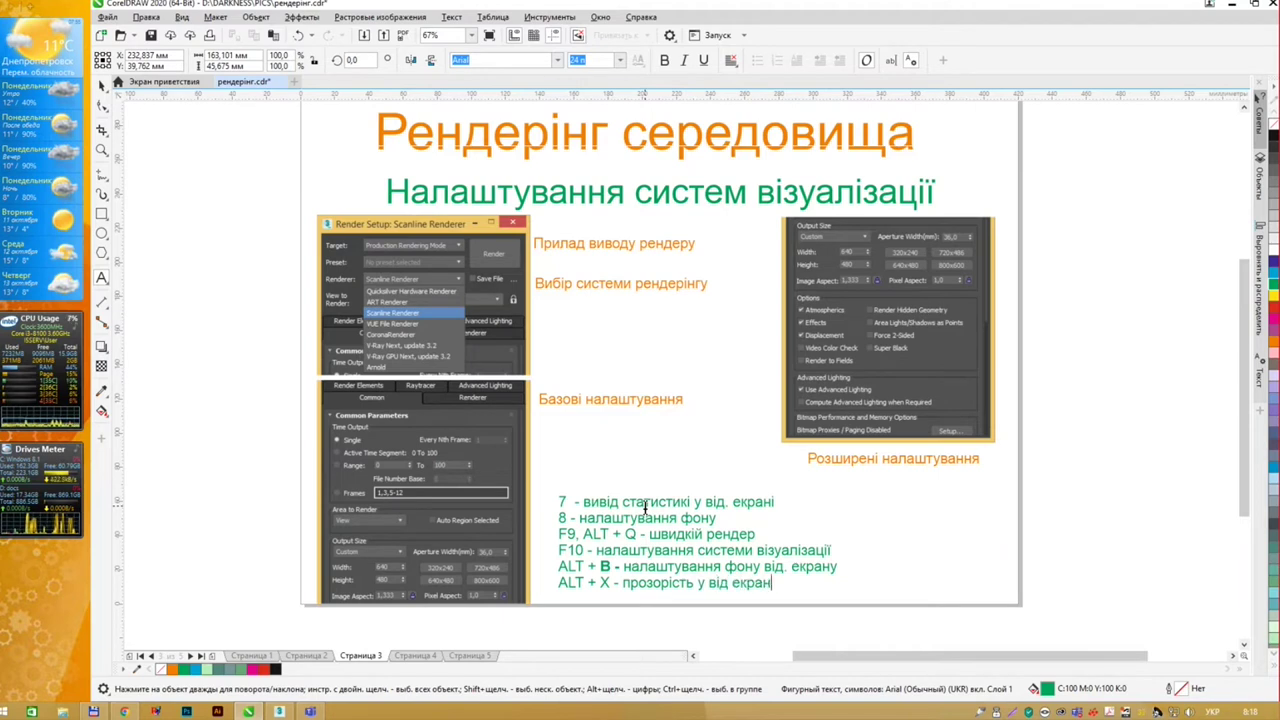
pyautogui.press('Left')
pyautogui.press('Left')
pyautogui.press('Left')
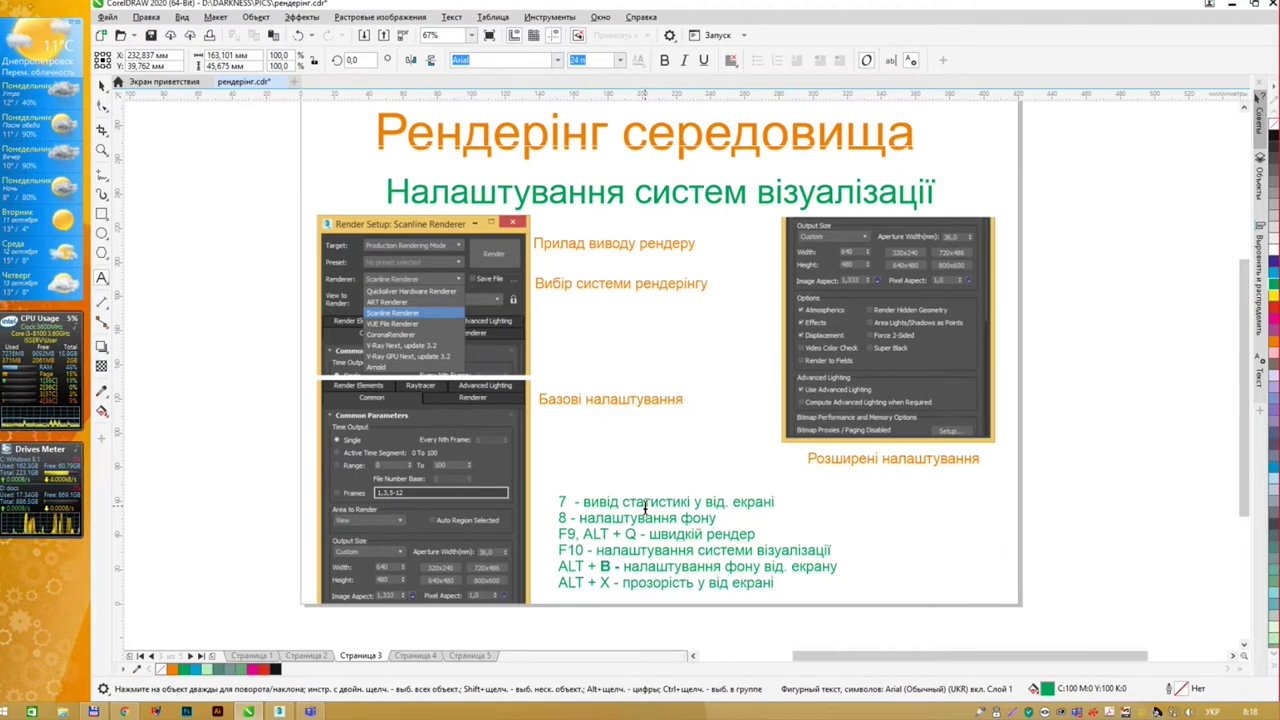
pyautogui.write('.')
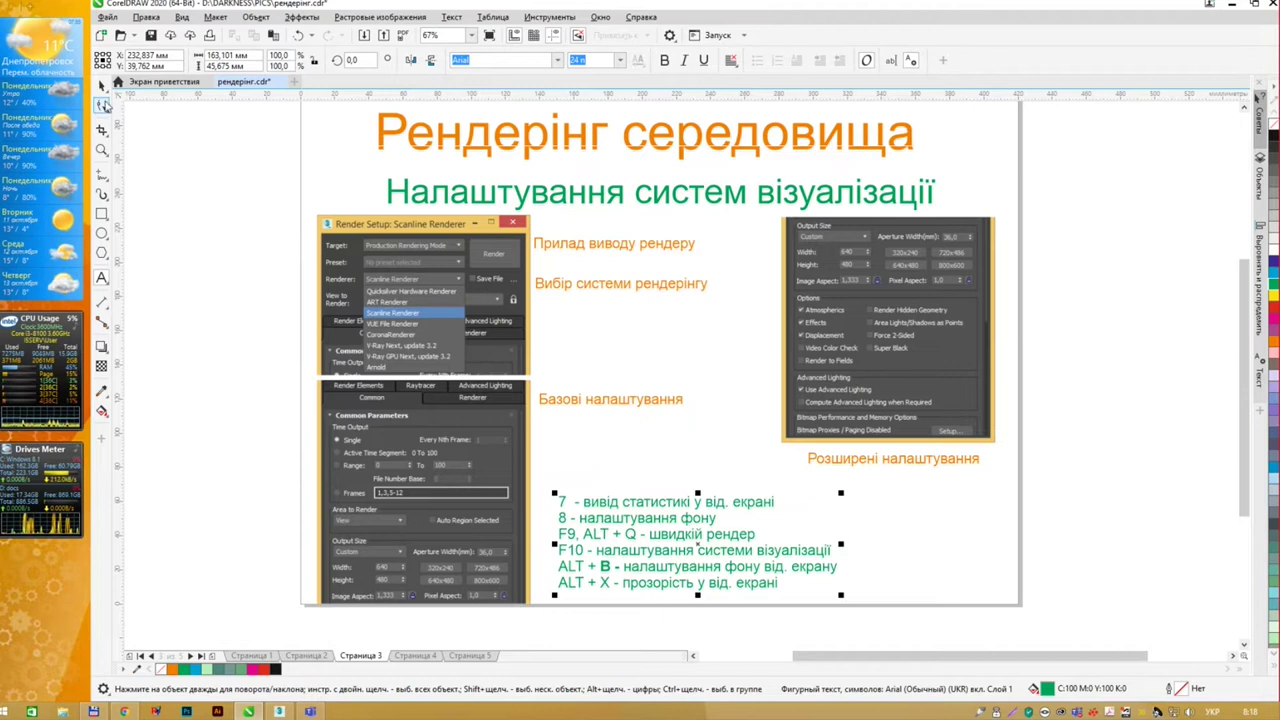
pyautogui.click(101, 86)
pyautogui.click(229, 345)
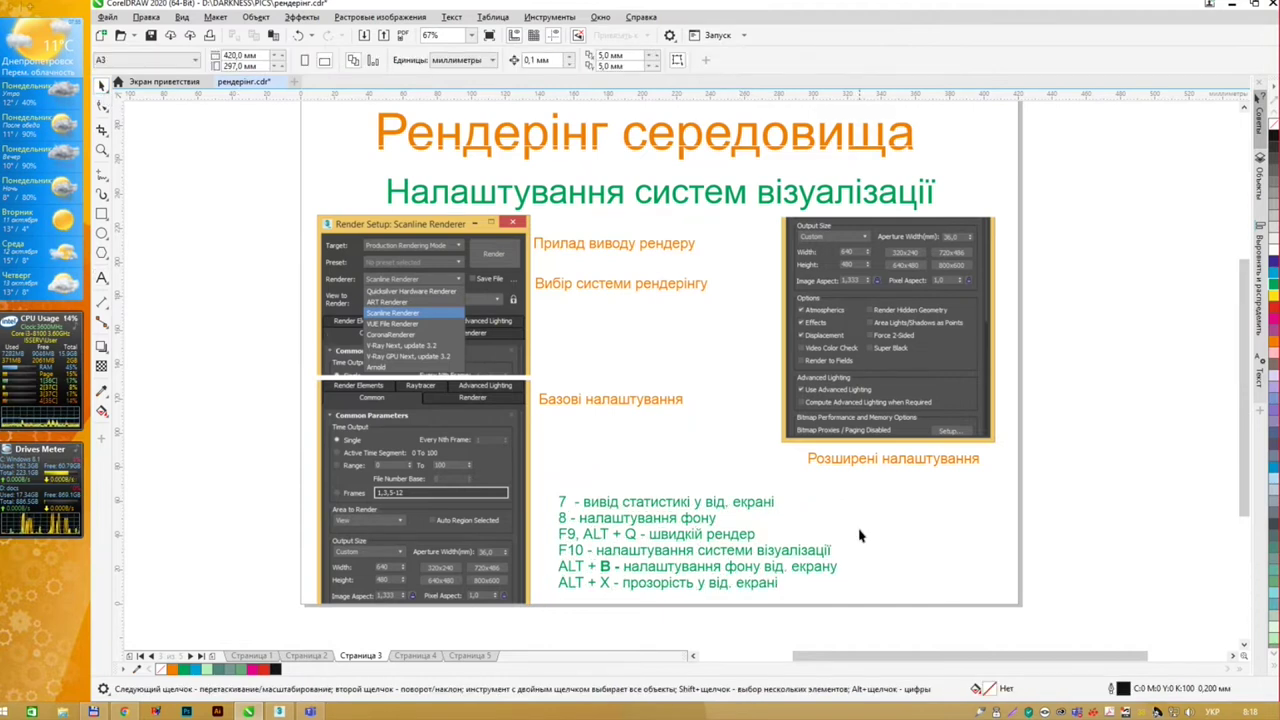
pyautogui.hotkey('ctrl', 's')
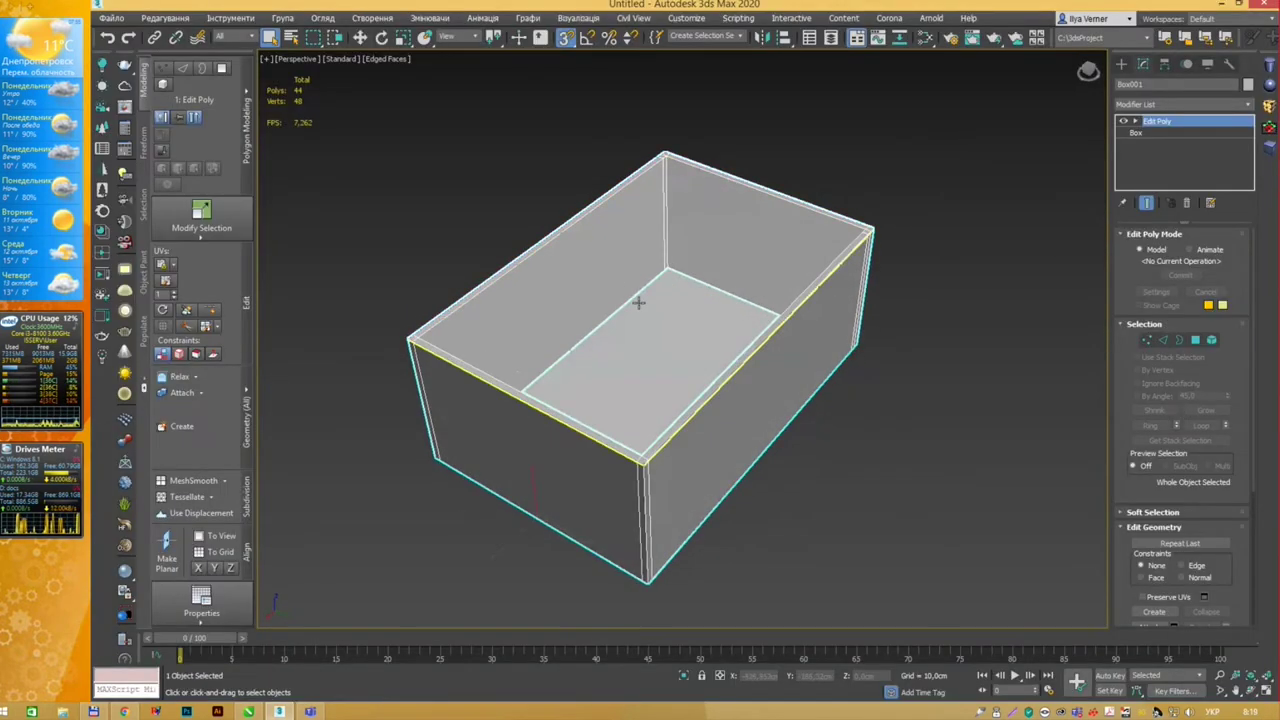
# Step: Draw a teapot on the room's floor
pyautogui.click(671, 337)
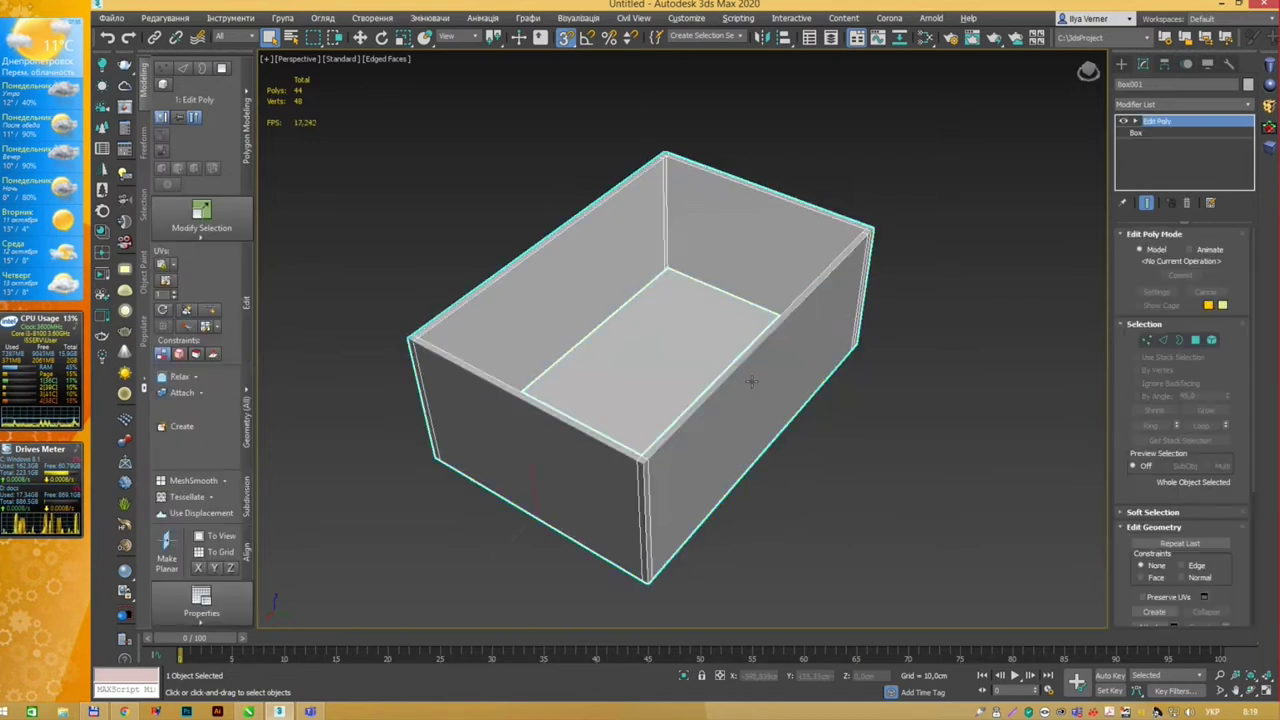
pyautogui.scroll(5, 715, 316)
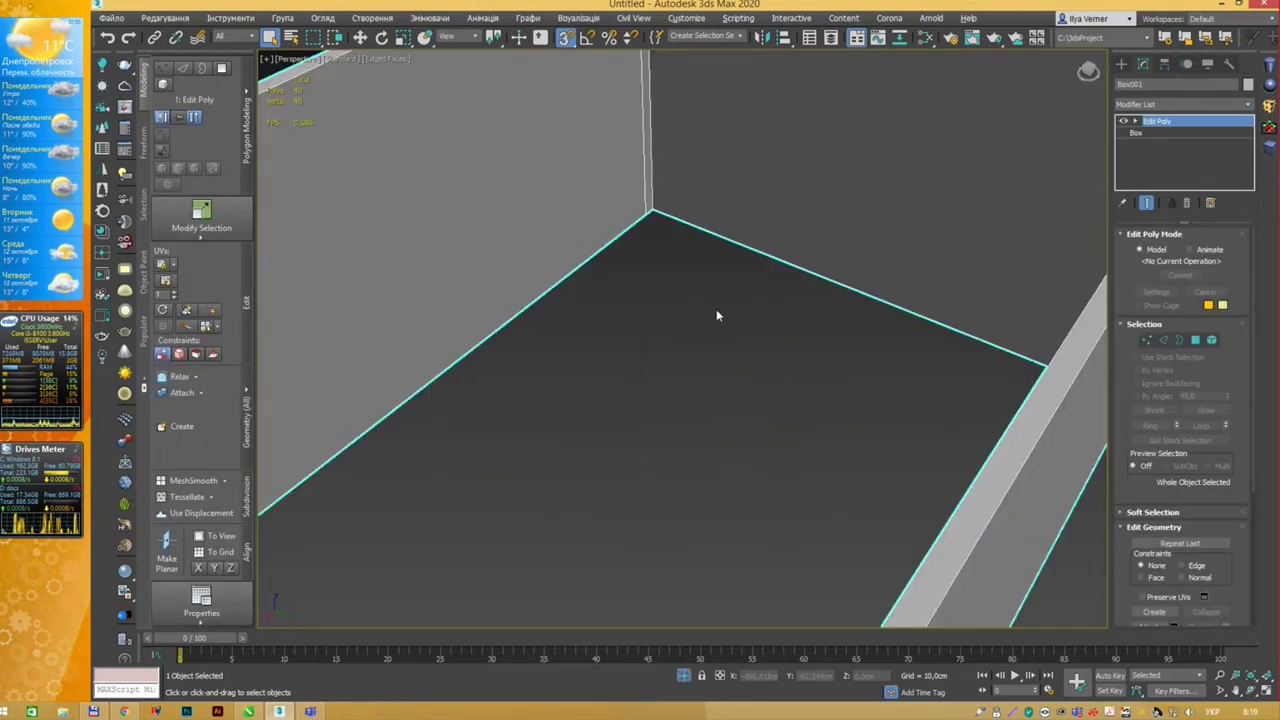
pyautogui.click(1121, 63)
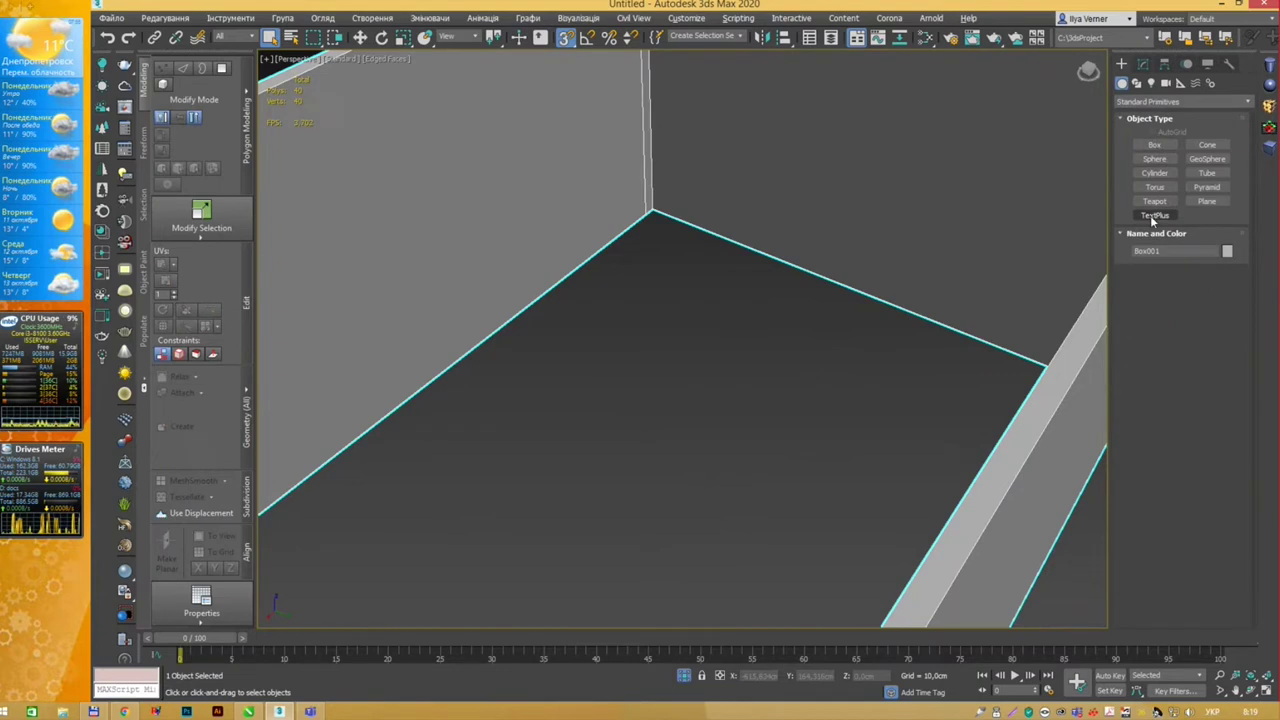
pyautogui.click(1154, 201)
pyautogui.moveTo(662, 292); pyautogui.dragTo(705, 326)
# Step: Draw a small box and a pyramid beside the teapot on the floor
pyautogui.click(1154, 144)
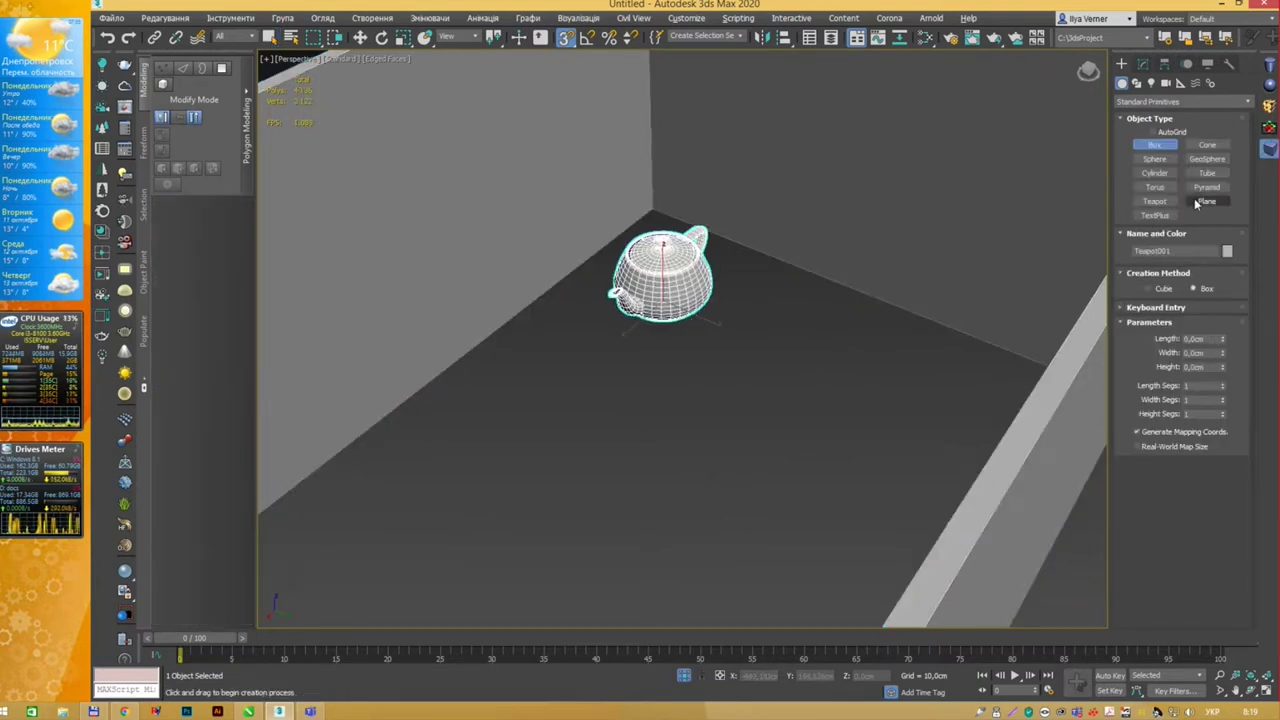
pyautogui.moveTo(810, 321); pyautogui.dragTo(823, 373)
pyautogui.click(822, 345)
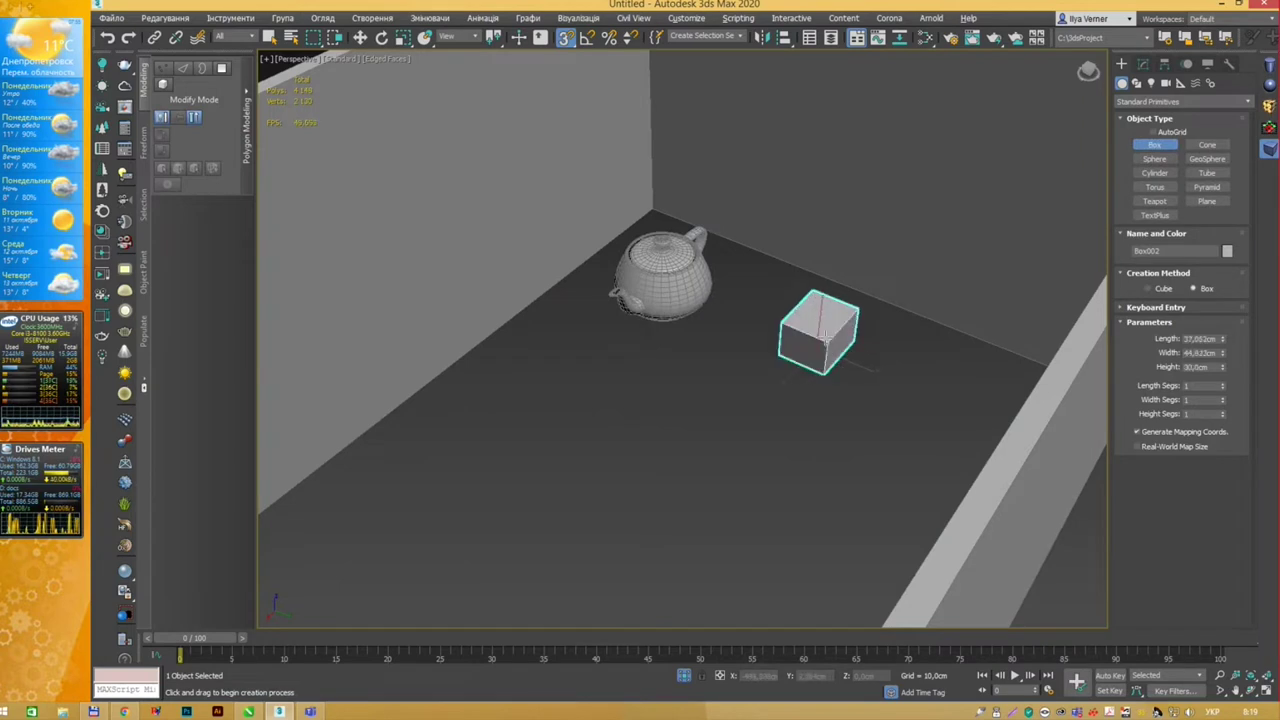
pyautogui.click(1200, 188)
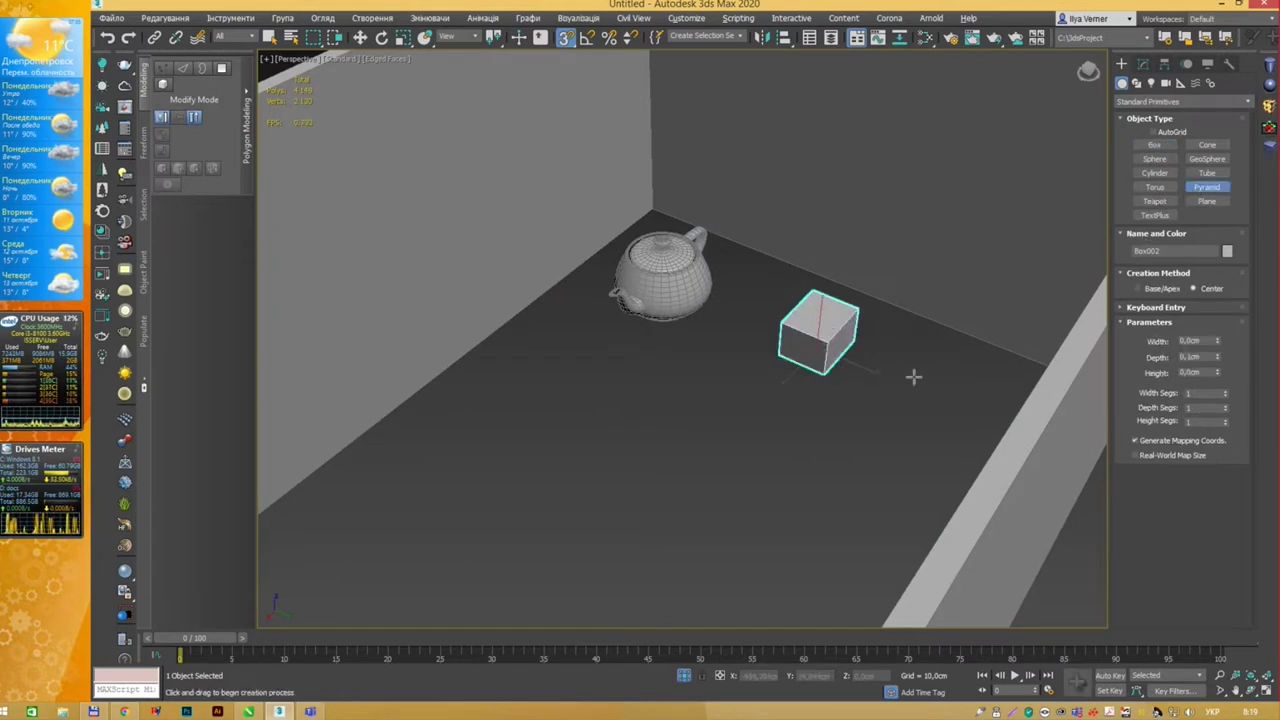
pyautogui.moveTo(914, 376); pyautogui.dragTo(955, 438)
pyautogui.click(955, 340)
pyautogui.rightClick(953, 340)
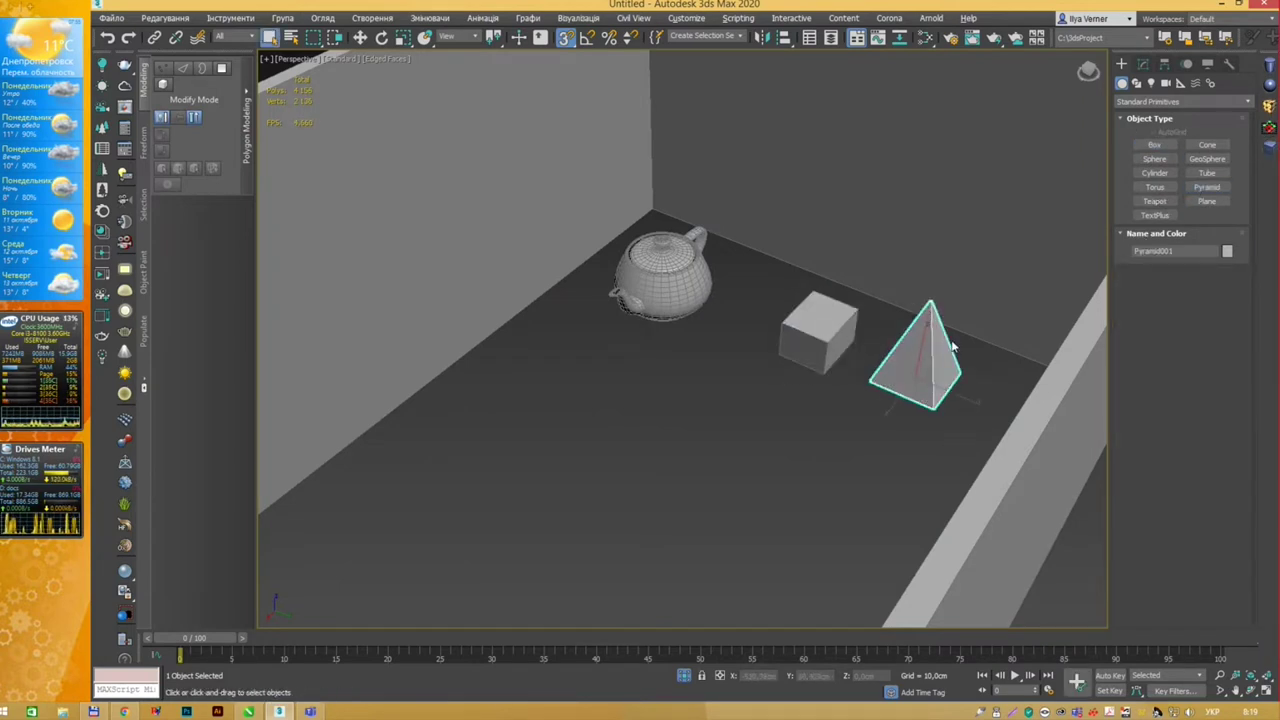
pyautogui.moveTo(858, 318); pyautogui.dragTo(829, 300, button='middle')
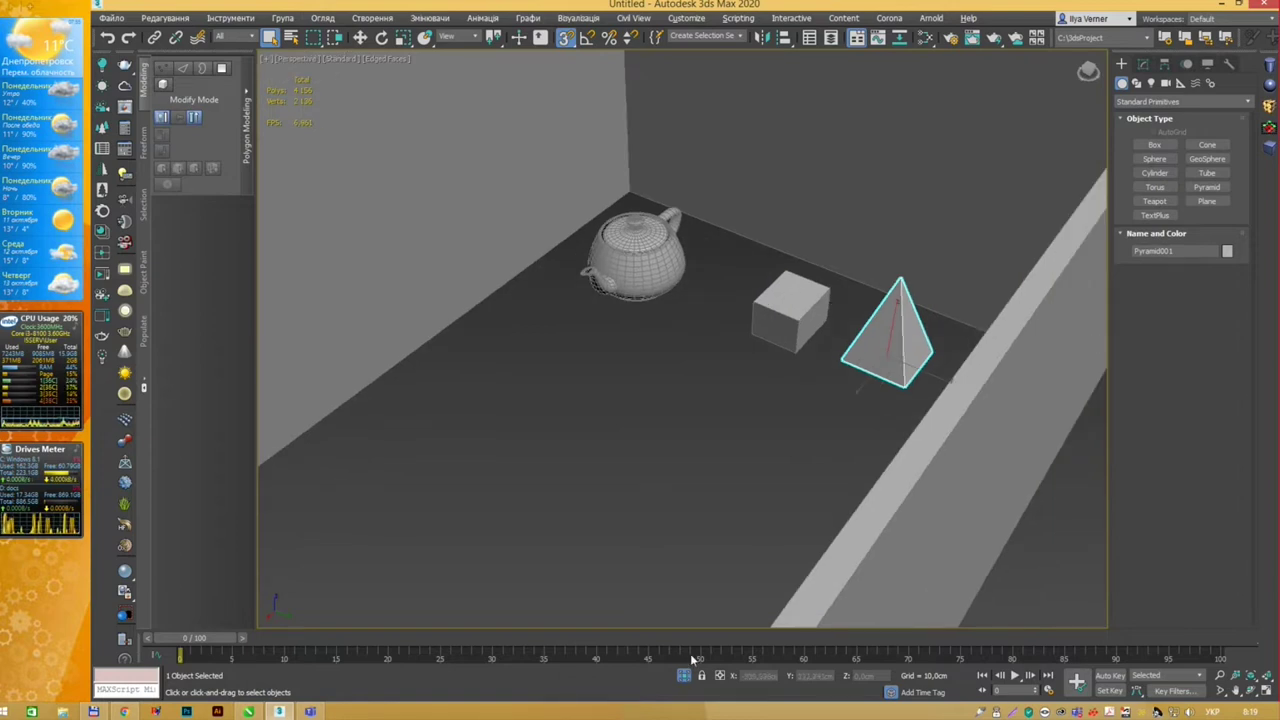
pyautogui.scroll(-5, 712, 569)
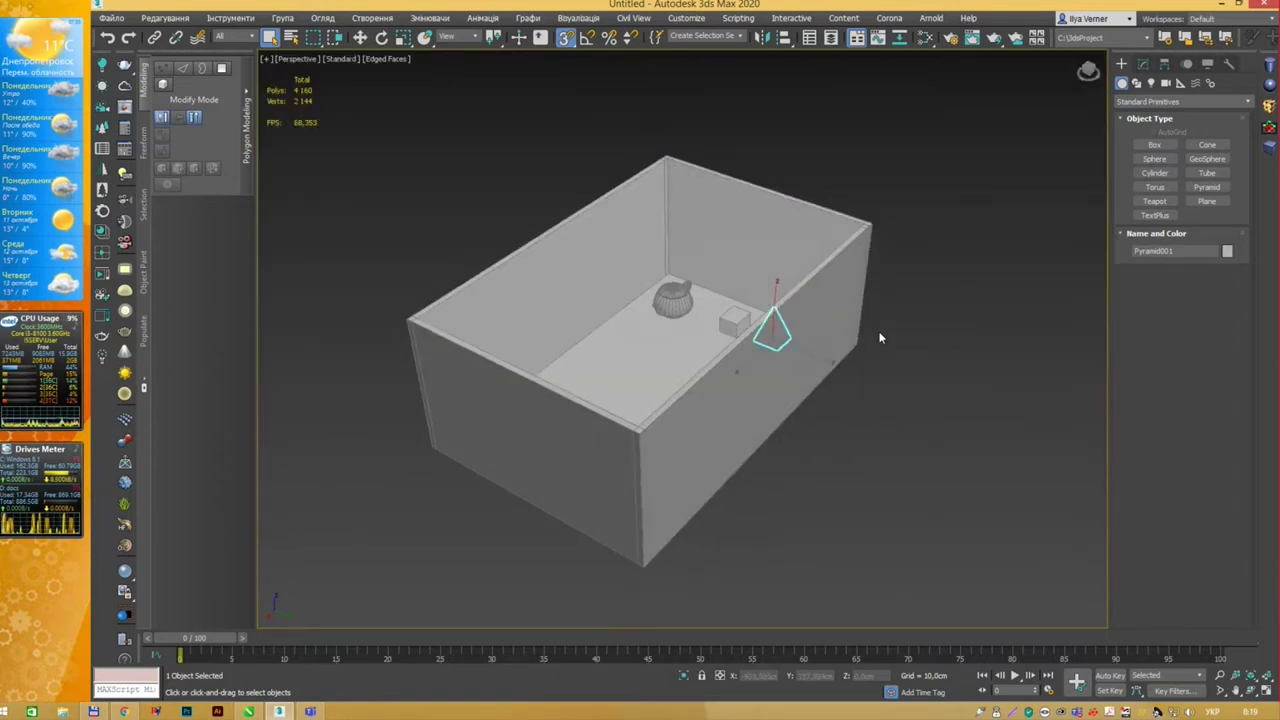
pyautogui.click(667, 246)
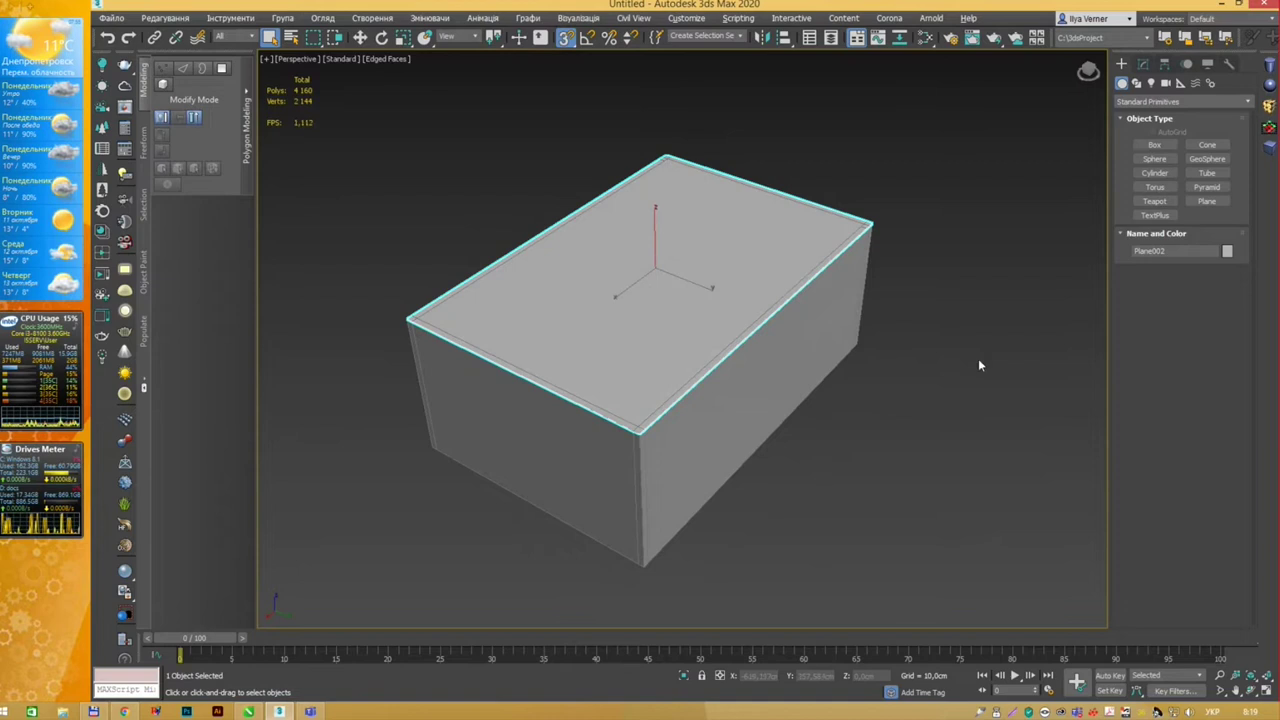
pyautogui.moveTo(978, 358)
pyautogui.keyDown('alt'); pyautogui.mouseDown(button='middle')
pyautogui.moveTo(885, 381)
pyautogui.moveTo(902, 398)
pyautogui.moveTo(883, 309)
pyautogui.moveTo(851, 360)
pyautogui.mouseUp(button='middle'); pyautogui.keyUp('alt')
pyautogui.press('F3')
pyautogui.press('F3')
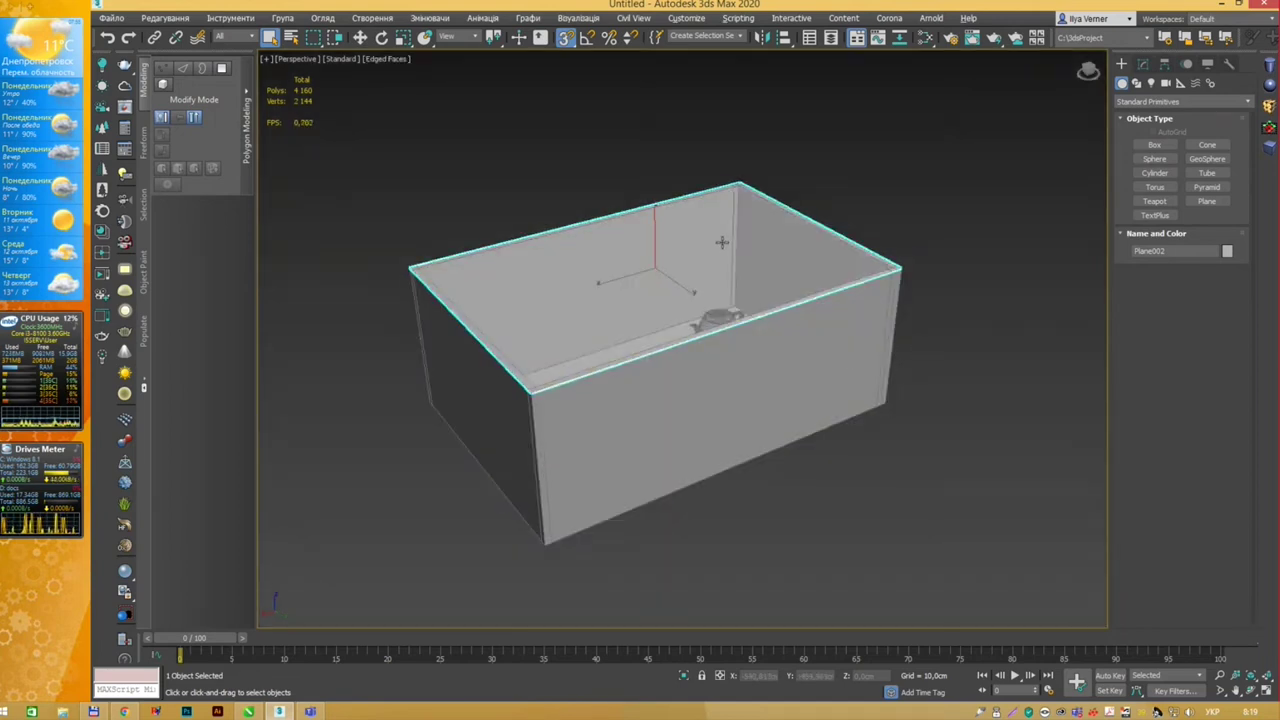
pyautogui.moveTo(722, 241)
pyautogui.keyDown('alt'); pyautogui.mouseDown(button='middle')
pyautogui.moveTo(729, 267)
pyautogui.moveTo(768, 224)
pyautogui.mouseUp(button='middle'); pyautogui.keyUp('alt')
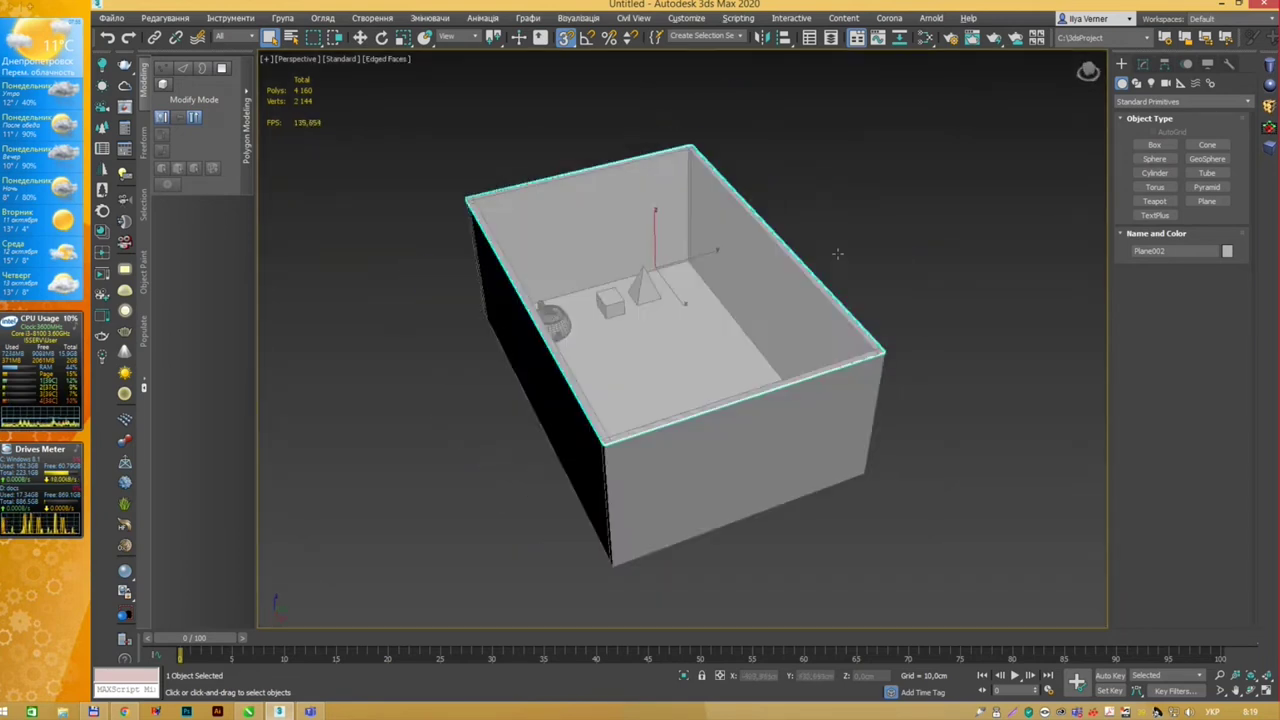
pyautogui.click(863, 180)
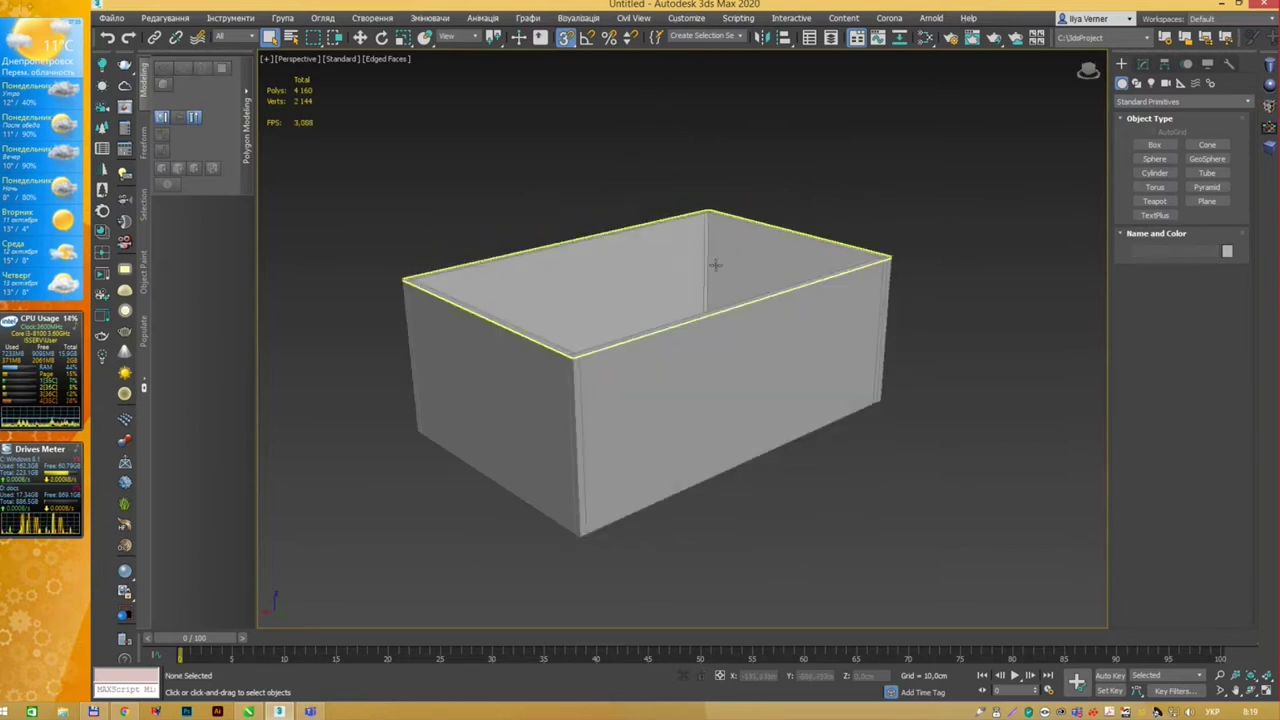
pyautogui.moveTo(714, 263)
pyautogui.keyDown('alt'); pyautogui.mouseDown(button='middle')
pyautogui.moveTo(722, 449)
pyautogui.moveTo(763, 331)
pyautogui.moveTo(820, 306)
pyautogui.moveTo(734, 340)
pyautogui.moveTo(507, 277)
pyautogui.moveTo(617, 320)
pyautogui.moveTo(571, 300)
pyautogui.mouseUp(button='middle'); pyautogui.keyUp('alt')
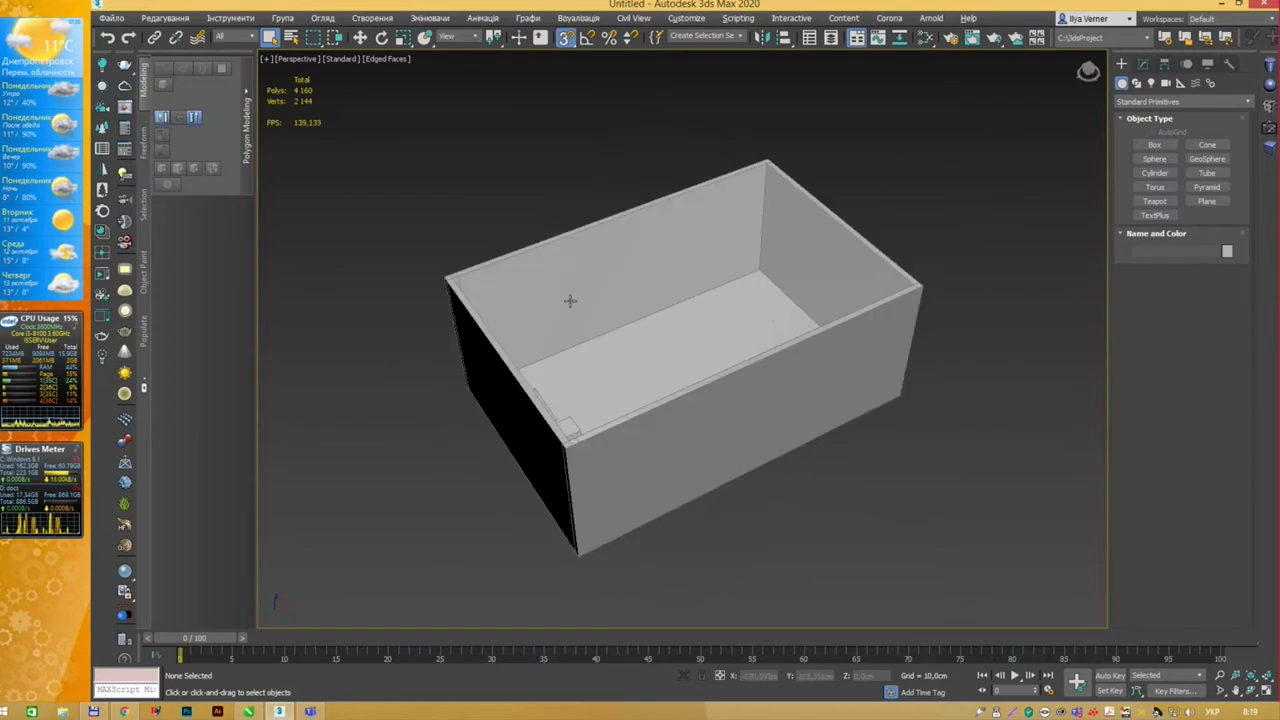
pyautogui.click(714, 286)
pyautogui.rightClick(743, 278)
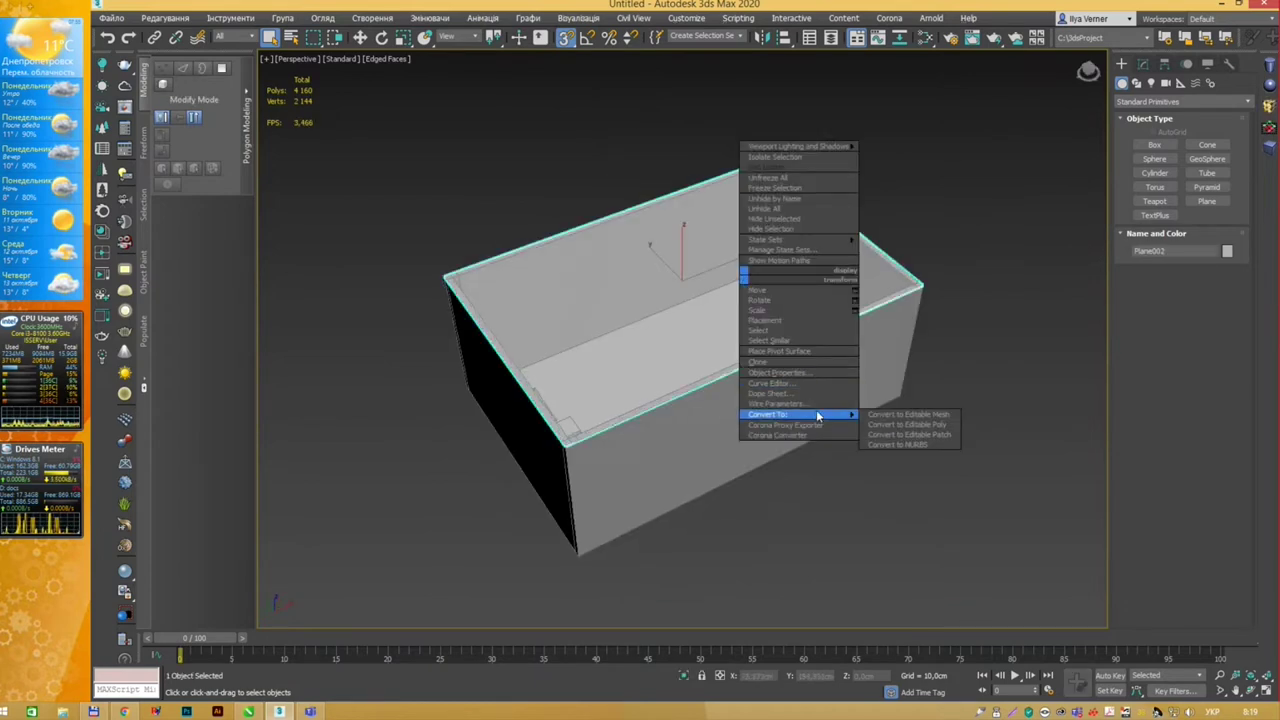
pyautogui.click(824, 371)
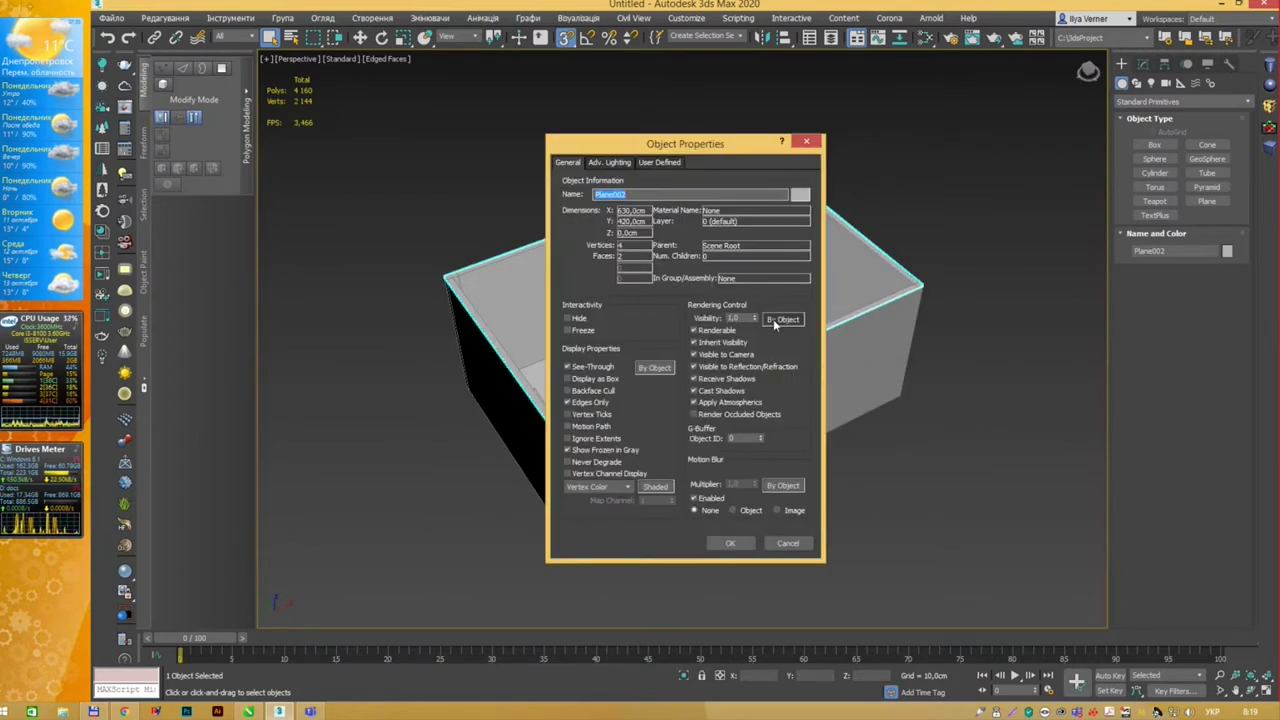
pyautogui.click(738, 318)
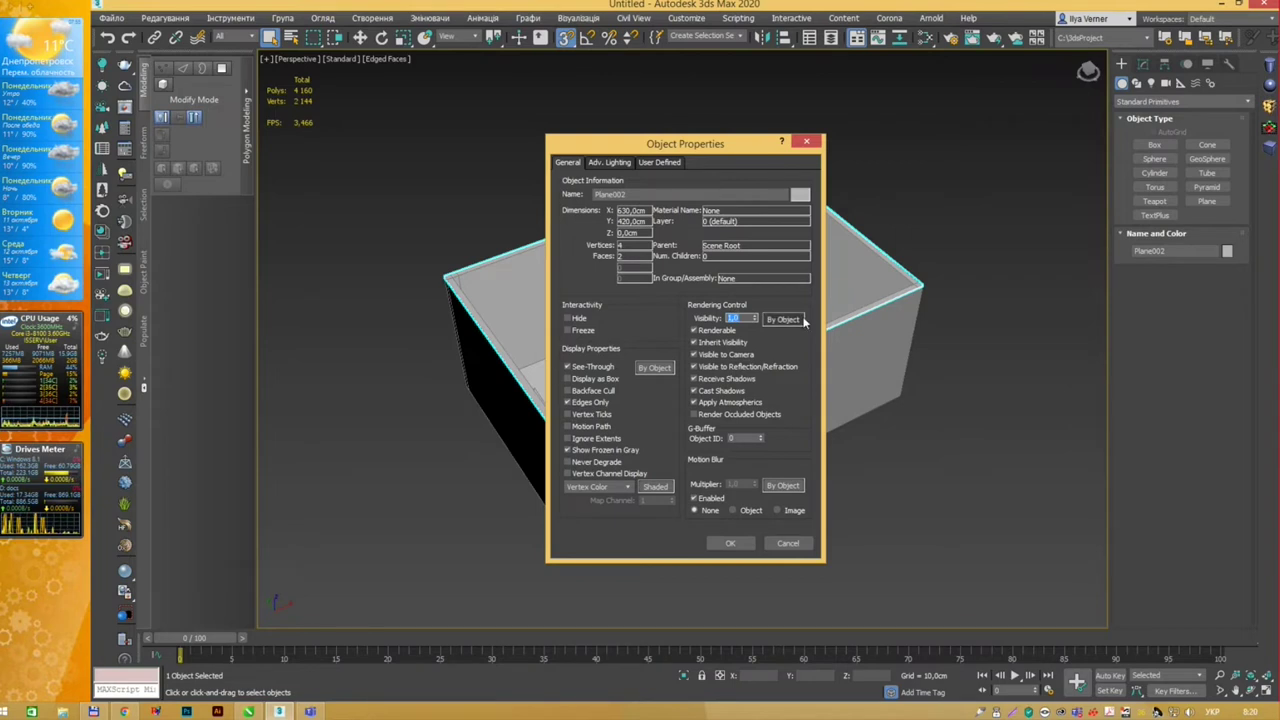
pyautogui.click(810, 142)
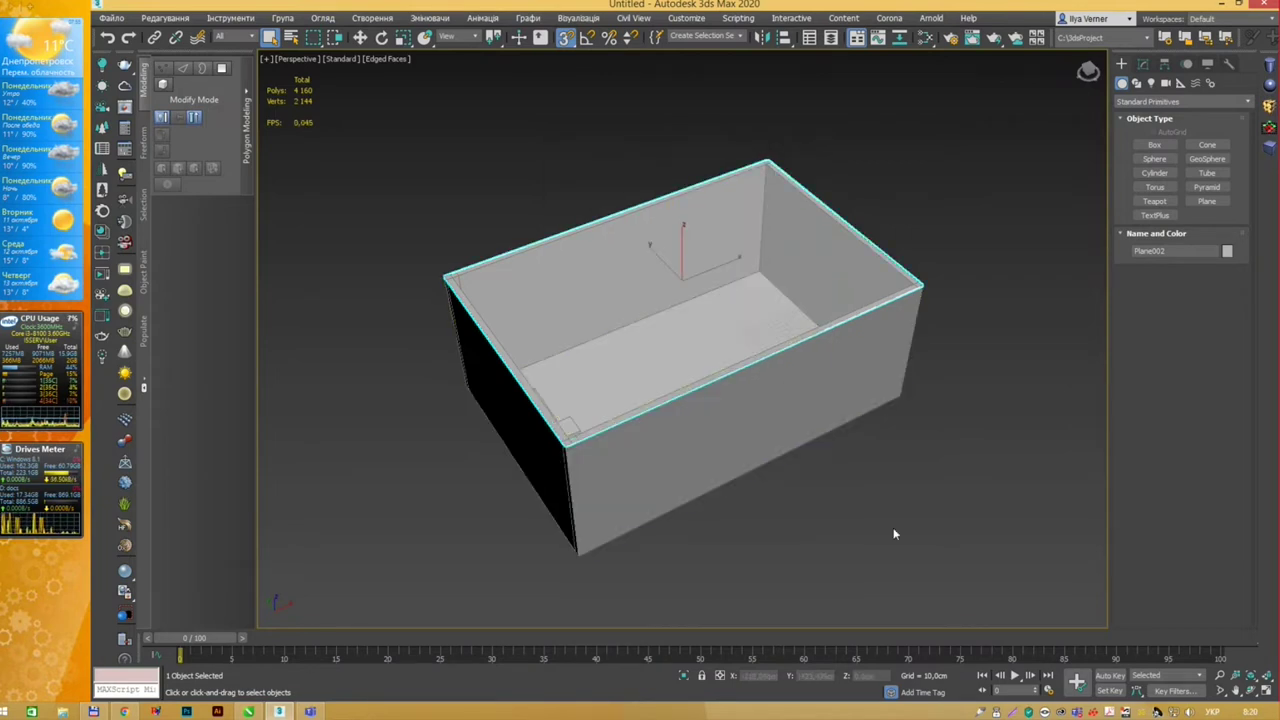
# Step: Orbit the viewport to look down into the furnished room and bring up the Save File As dialog
pyautogui.keyDown('alt'); pyautogui.moveTo(894, 534); pyautogui.dragTo(880, 494, button='middle'); pyautogui.keyUp('alt')
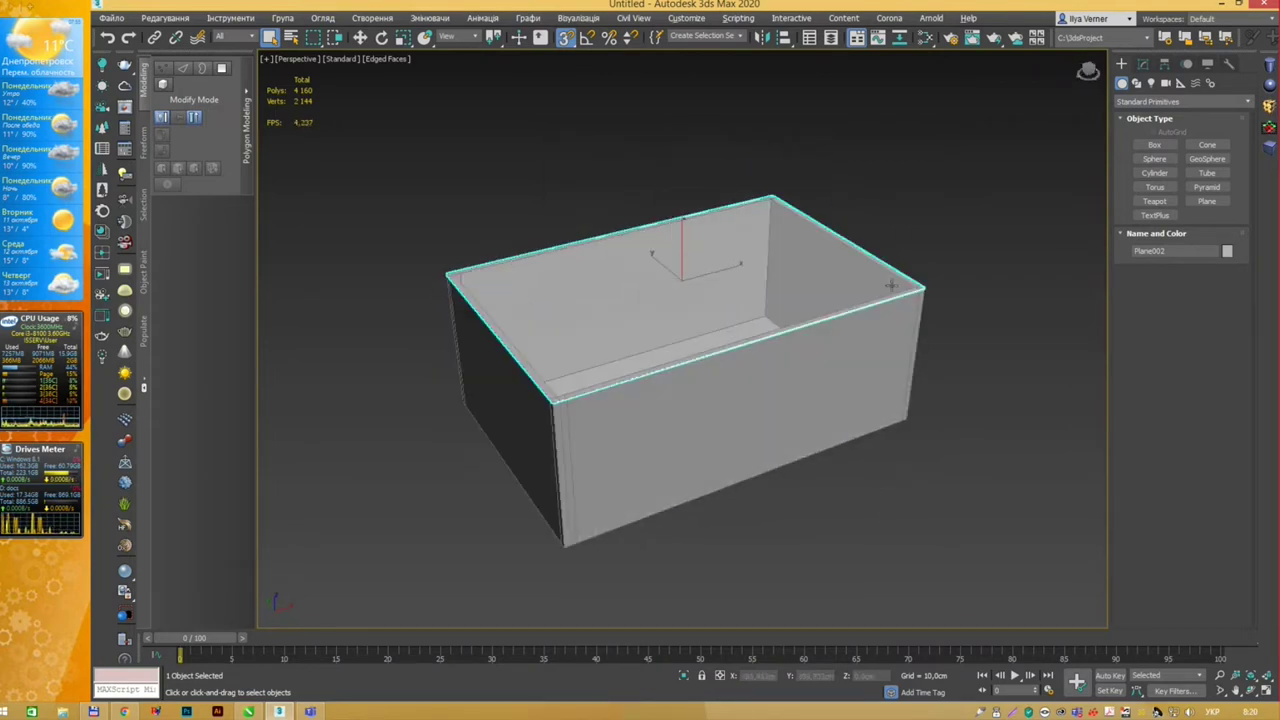
pyautogui.moveTo(890, 286)
pyautogui.keyDown('alt'); pyautogui.mouseDown(button='middle')
pyautogui.moveTo(781, 383)
pyautogui.moveTo(574, 323)
pyautogui.moveTo(643, 343)
pyautogui.moveTo(662, 316)
pyautogui.moveTo(706, 340)
pyautogui.moveTo(747, 331)
pyautogui.moveTo(760, 311)
pyautogui.mouseUp(button='middle'); pyautogui.keyUp('alt')
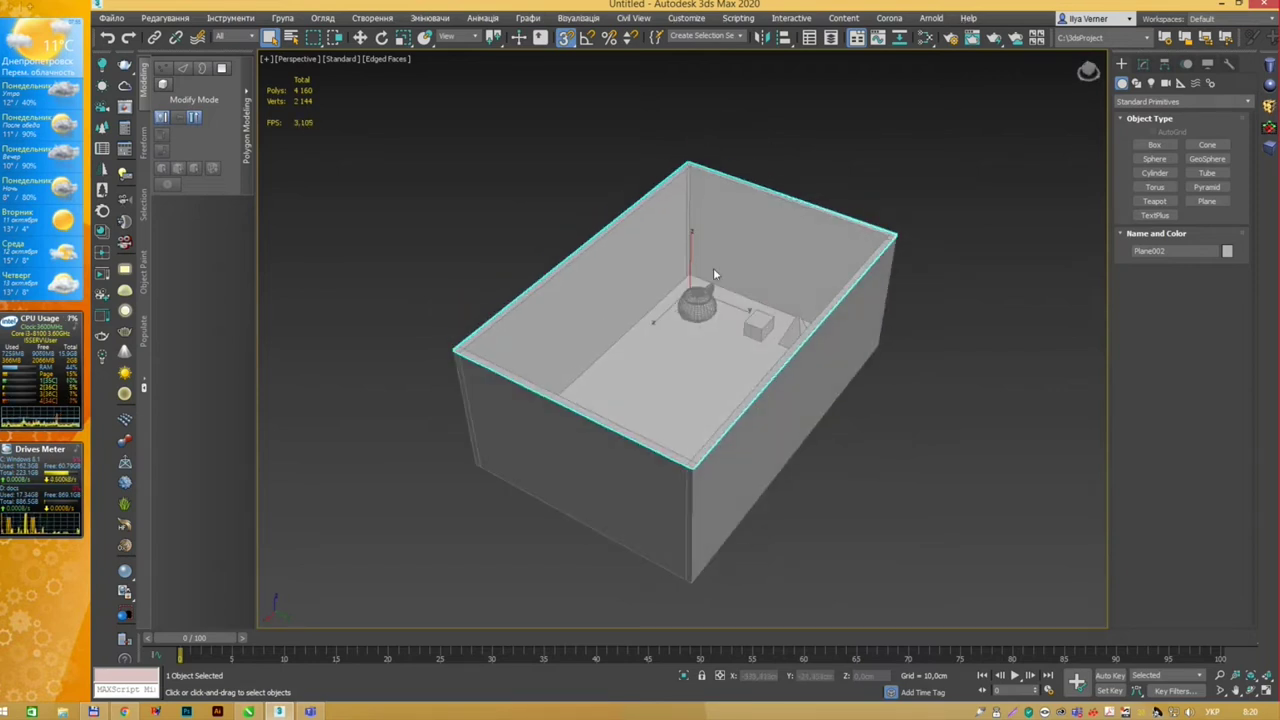
pyautogui.hotkey('ctrl', 's')
# Step: Save the scene in the Desktop's Постеры folder as рендер.max
pyautogui.click(129, 125)
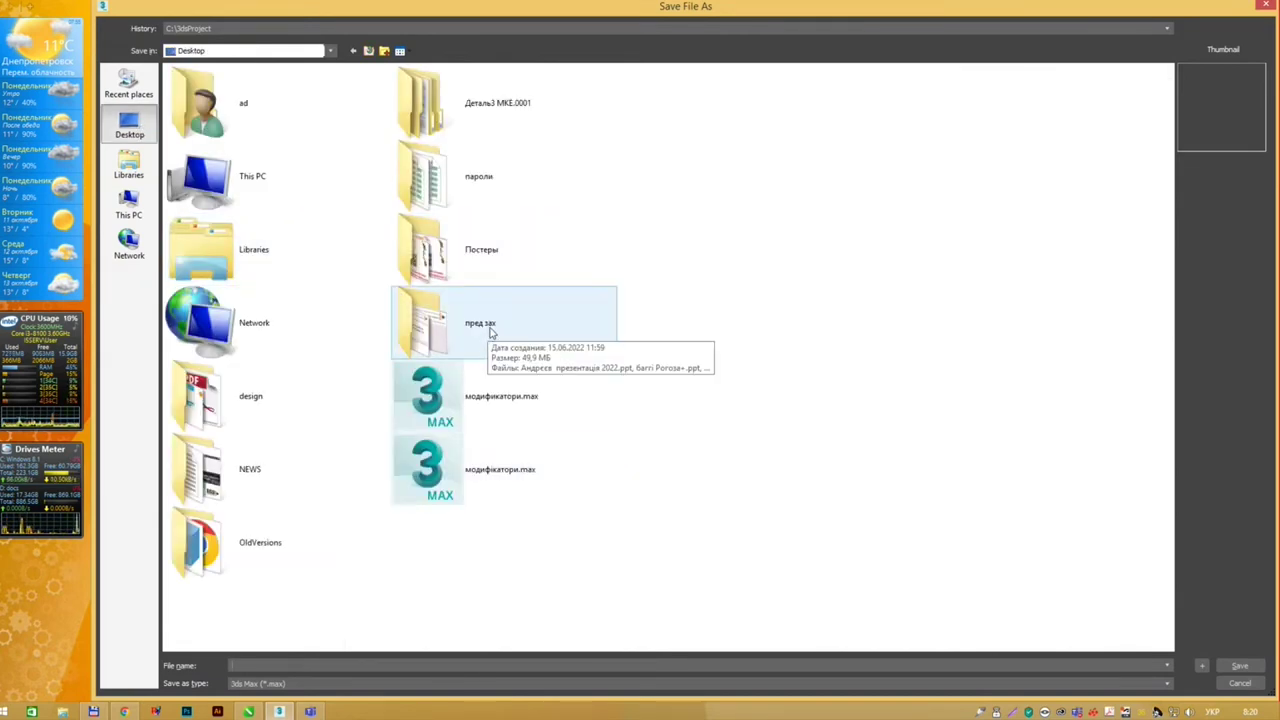
pyautogui.click(471, 249)
pyautogui.doubleClick(471, 249)
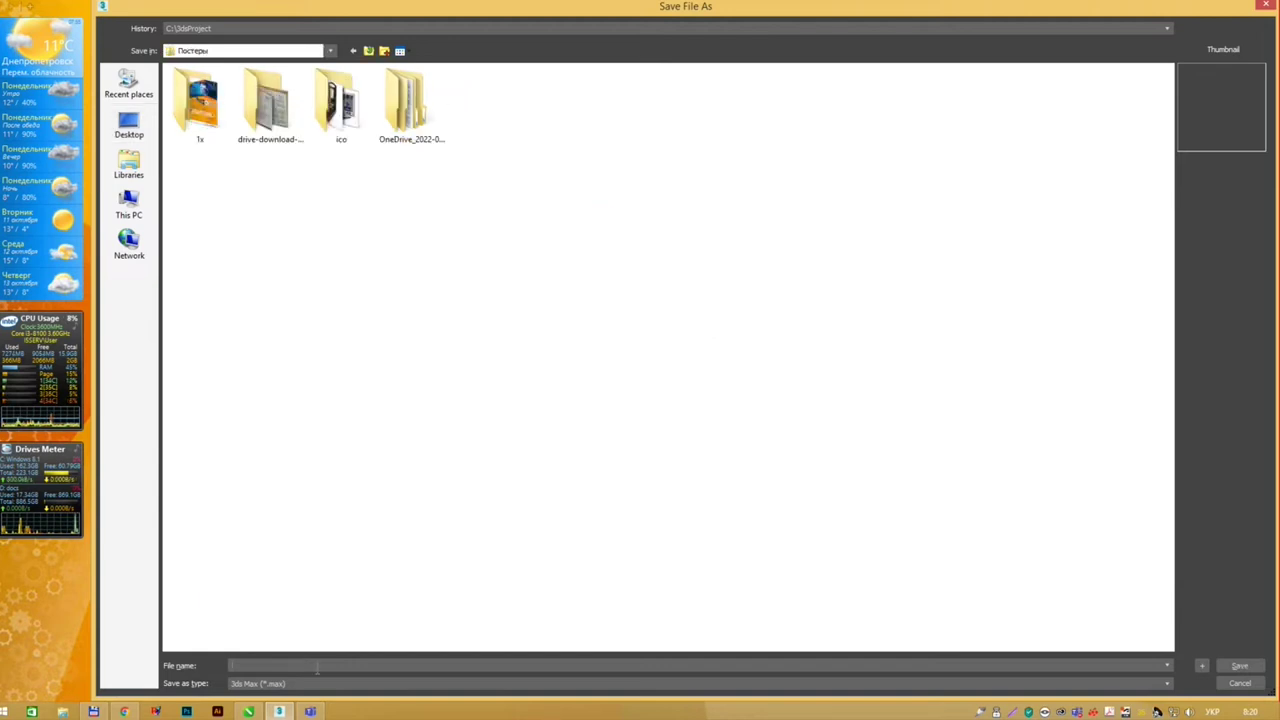
pyautogui.write('ренат')
pyautogui.press('Return')
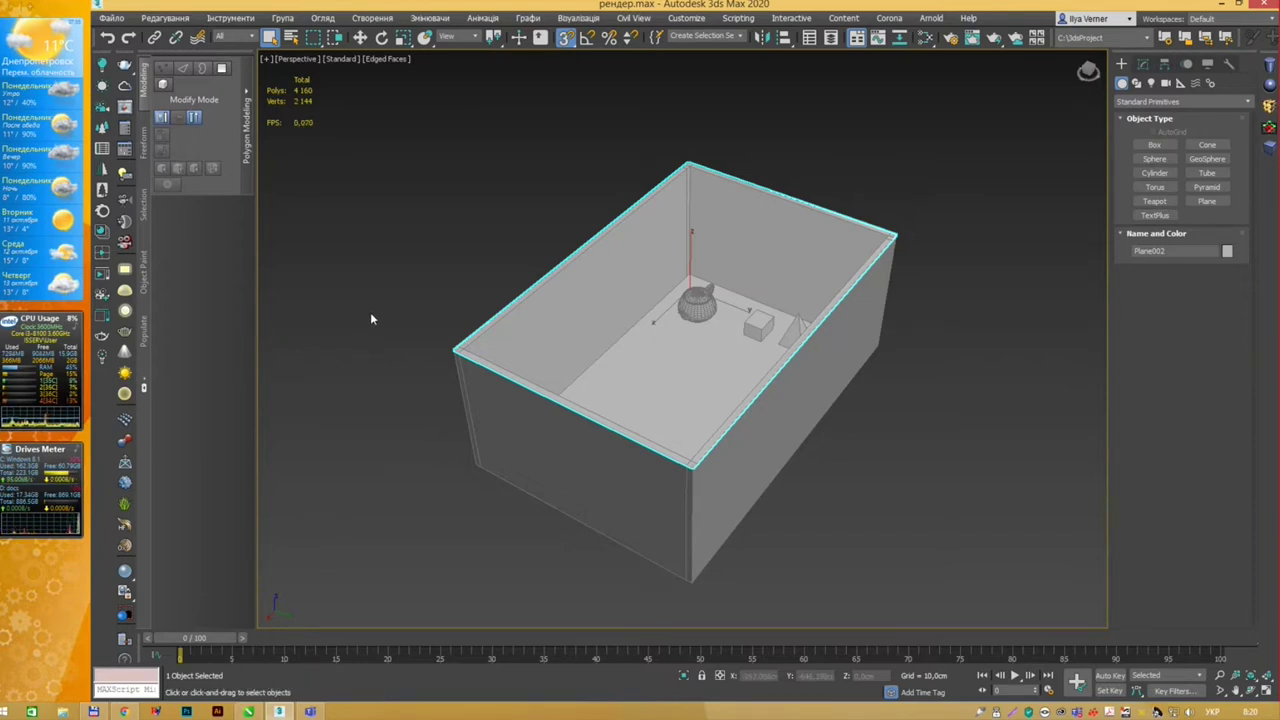
pyautogui.keyDown('alt'); pyautogui.moveTo(370, 318); pyautogui.dragTo(637, 323, button='middle'); pyautogui.keyUp('alt')
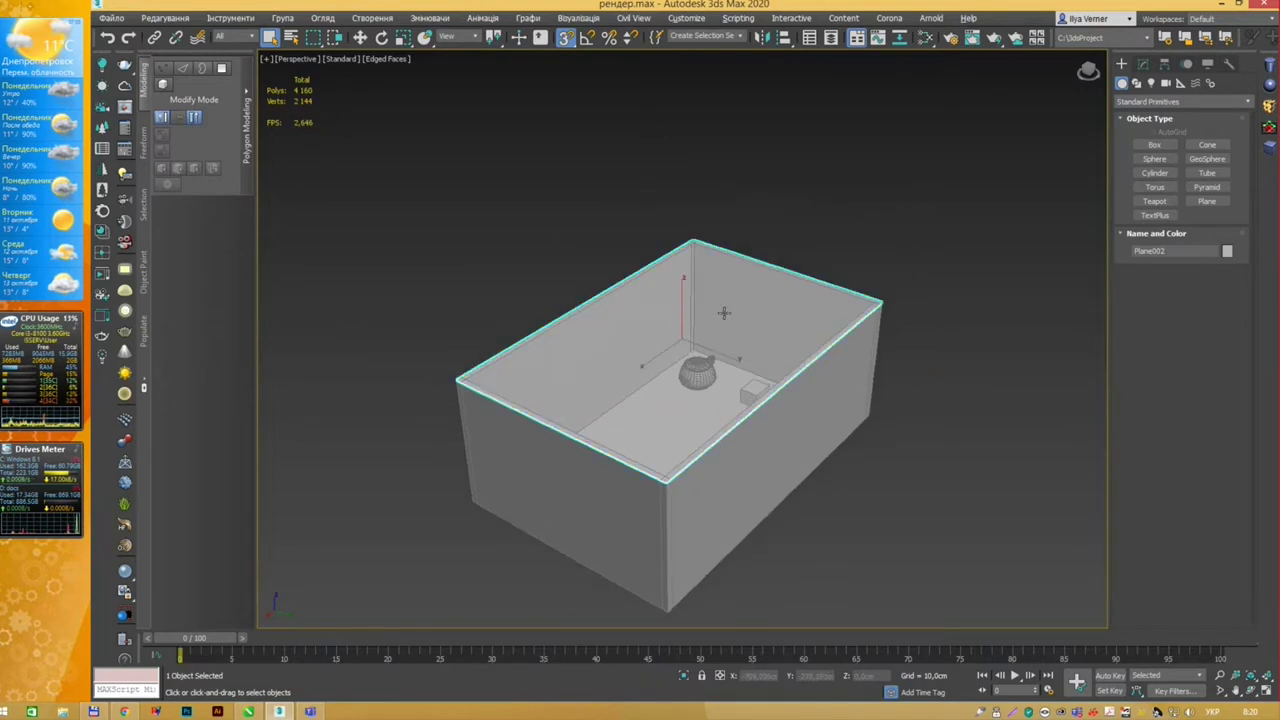
pyautogui.keyDown('alt'); pyautogui.moveTo(724, 313); pyautogui.dragTo(713, 323, button='middle'); pyautogui.keyUp('alt')
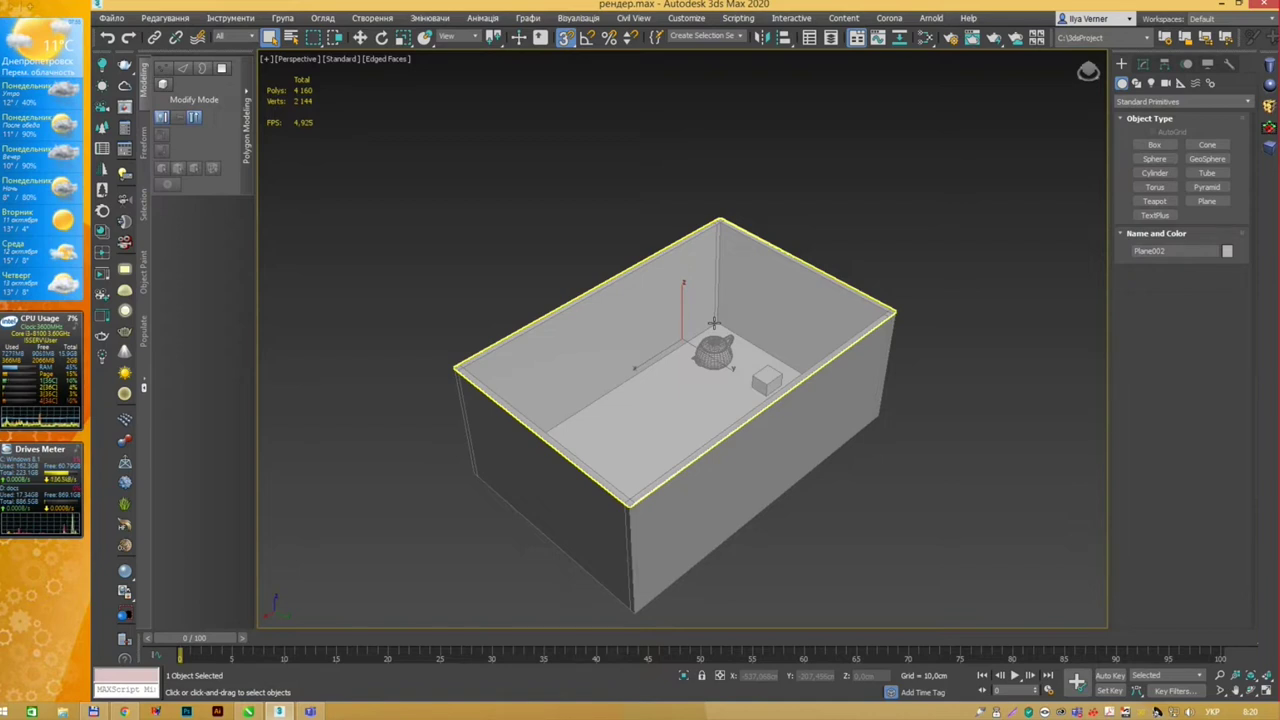
pyautogui.click(686, 18)
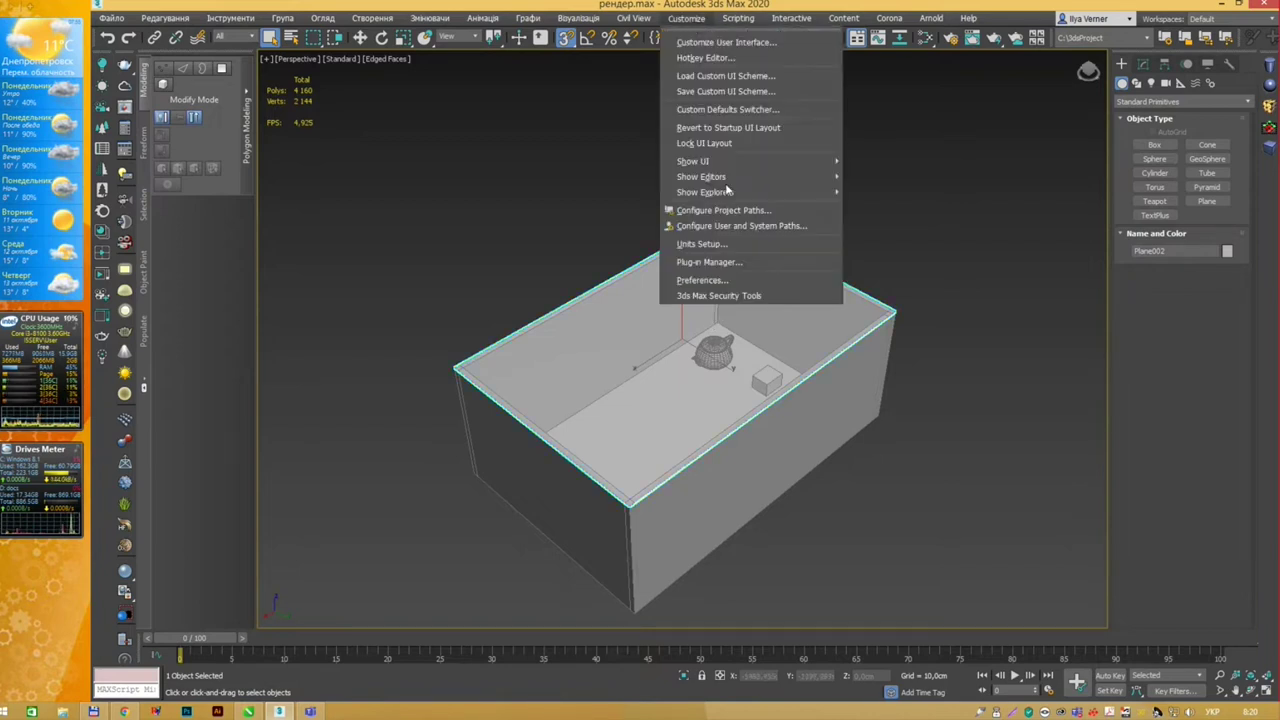
pyautogui.click(734, 248)
pyautogui.click(700, 245)
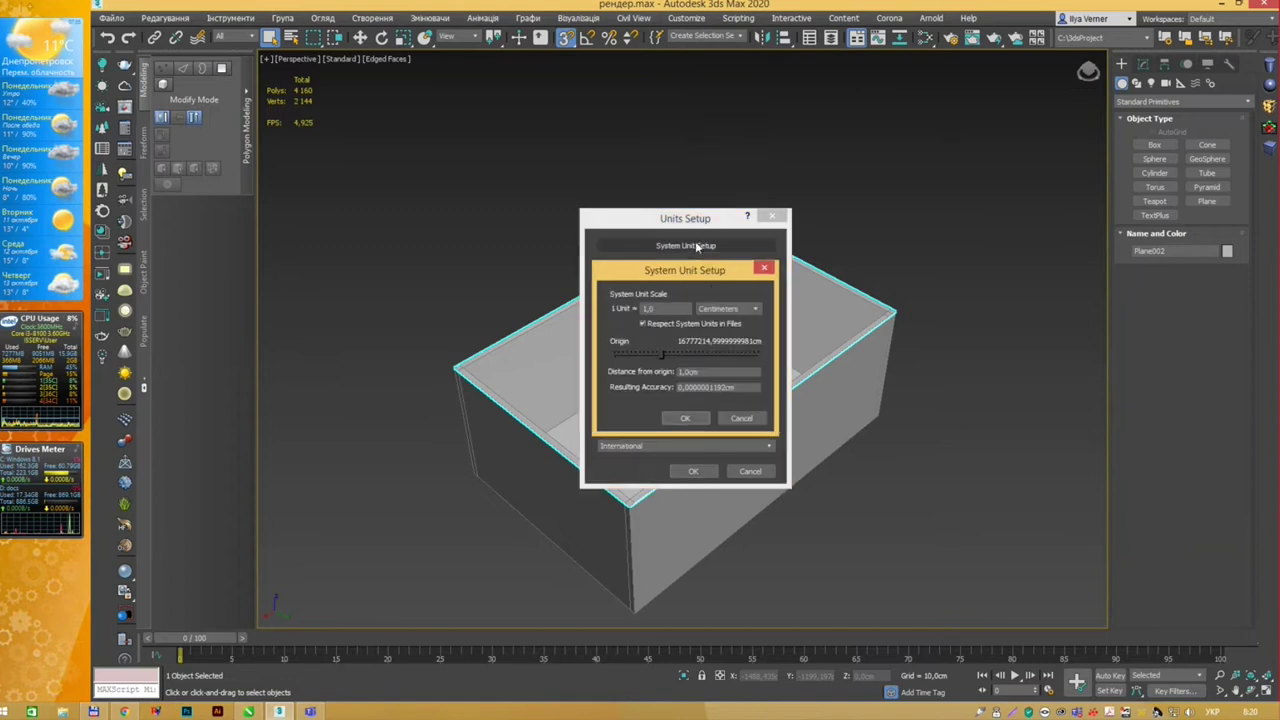
pyautogui.moveTo(700, 266)
pyautogui.mouseDown()
pyautogui.moveTo(914, 210)
pyautogui.moveTo(894, 215)
pyautogui.mouseUp()
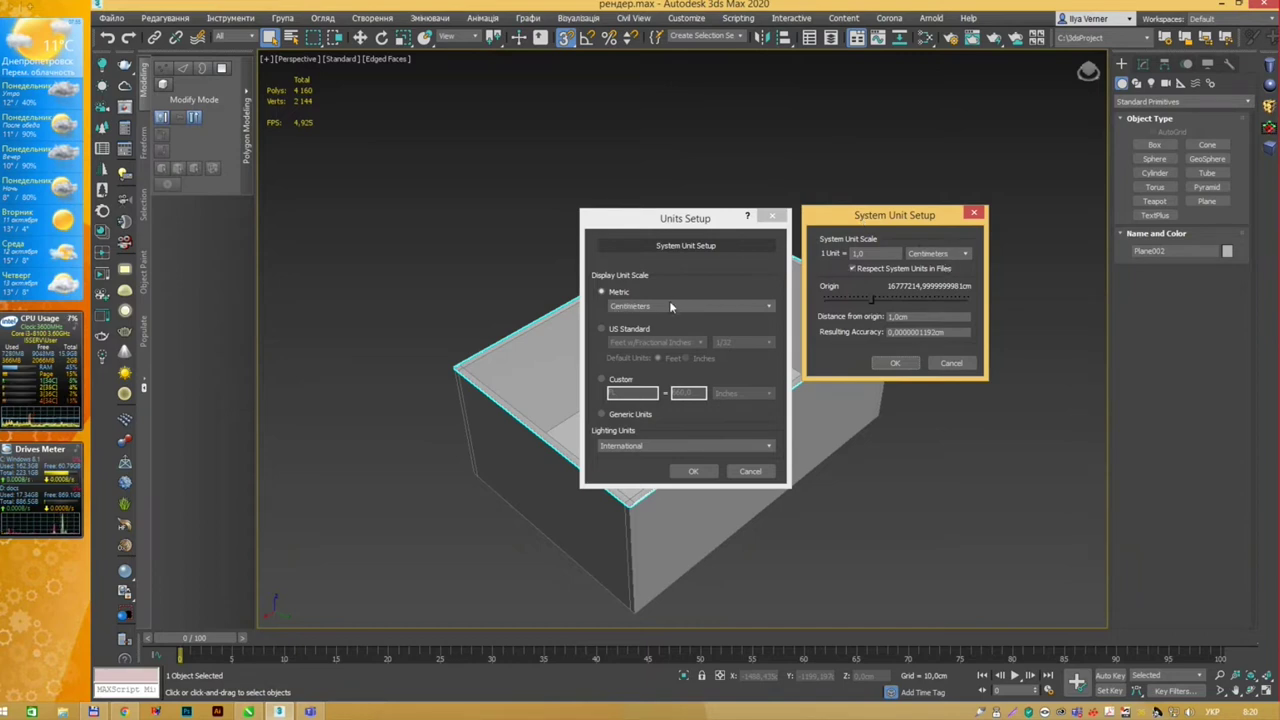
pyautogui.click(974, 213)
pyautogui.click(773, 216)
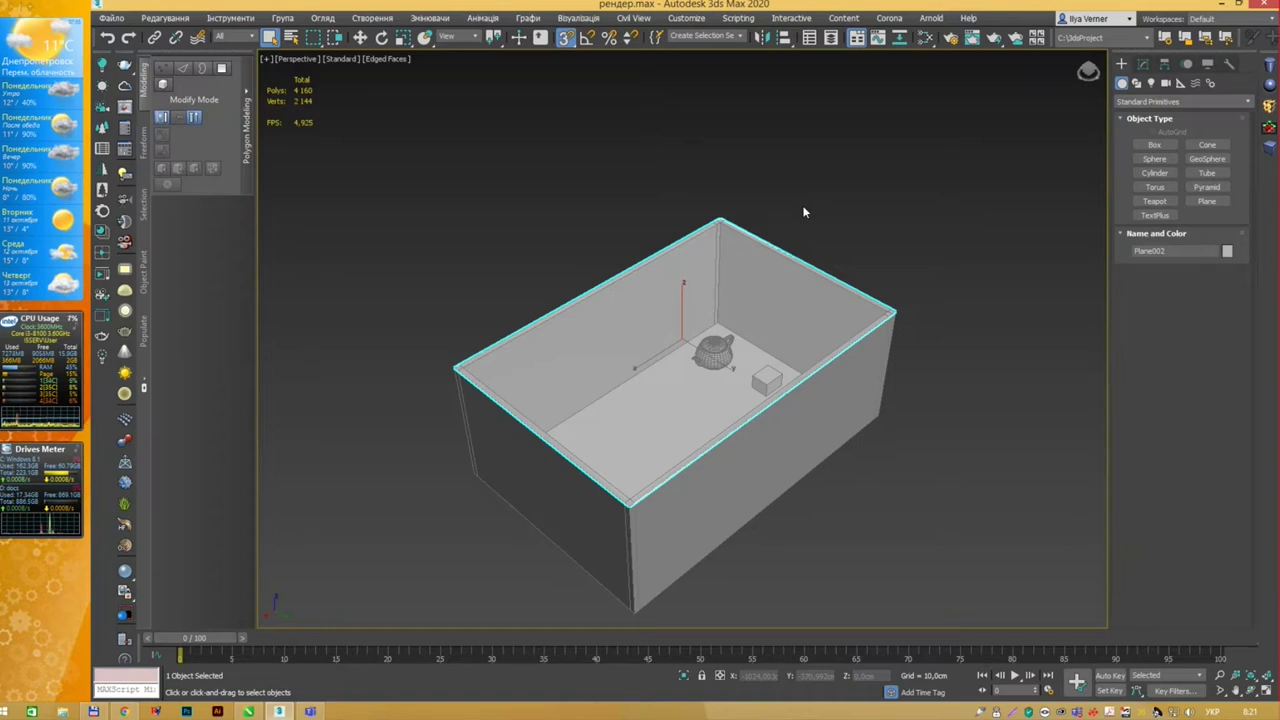
# Step: Tear off the Візуалізація menu into a floating window left of the viewport
pyautogui.click(570, 19)
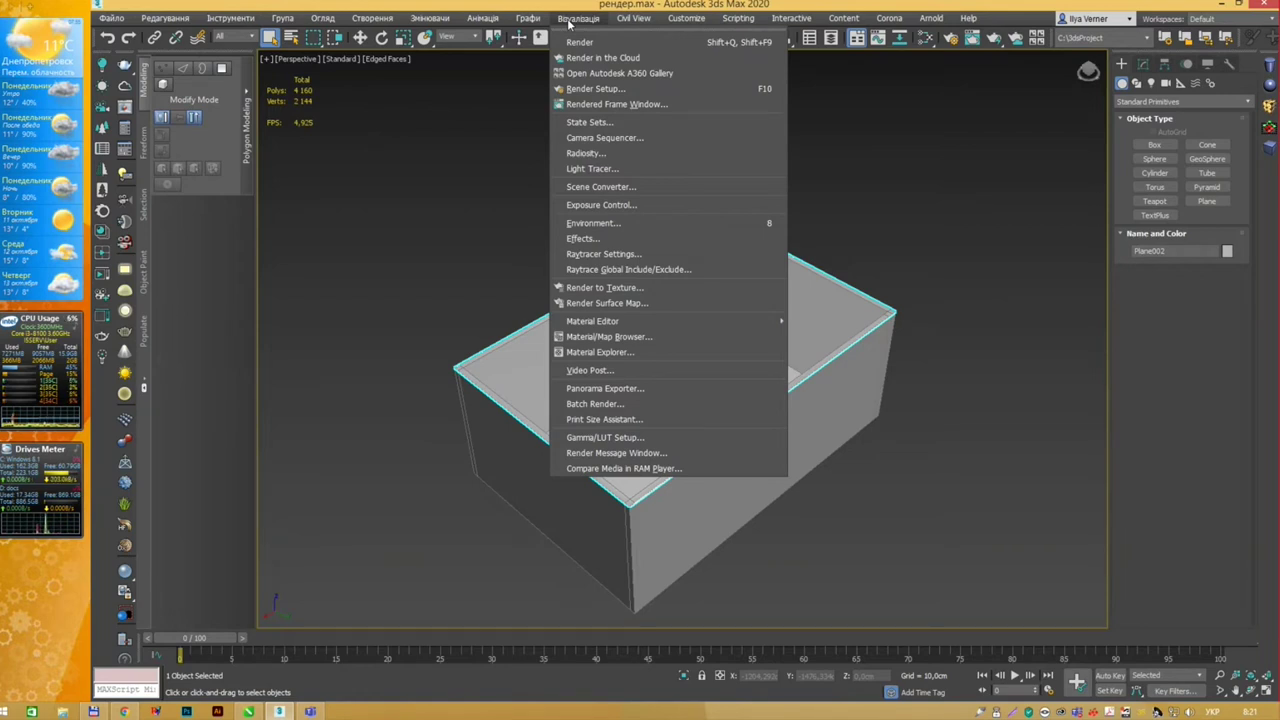
pyautogui.click(572, 34)
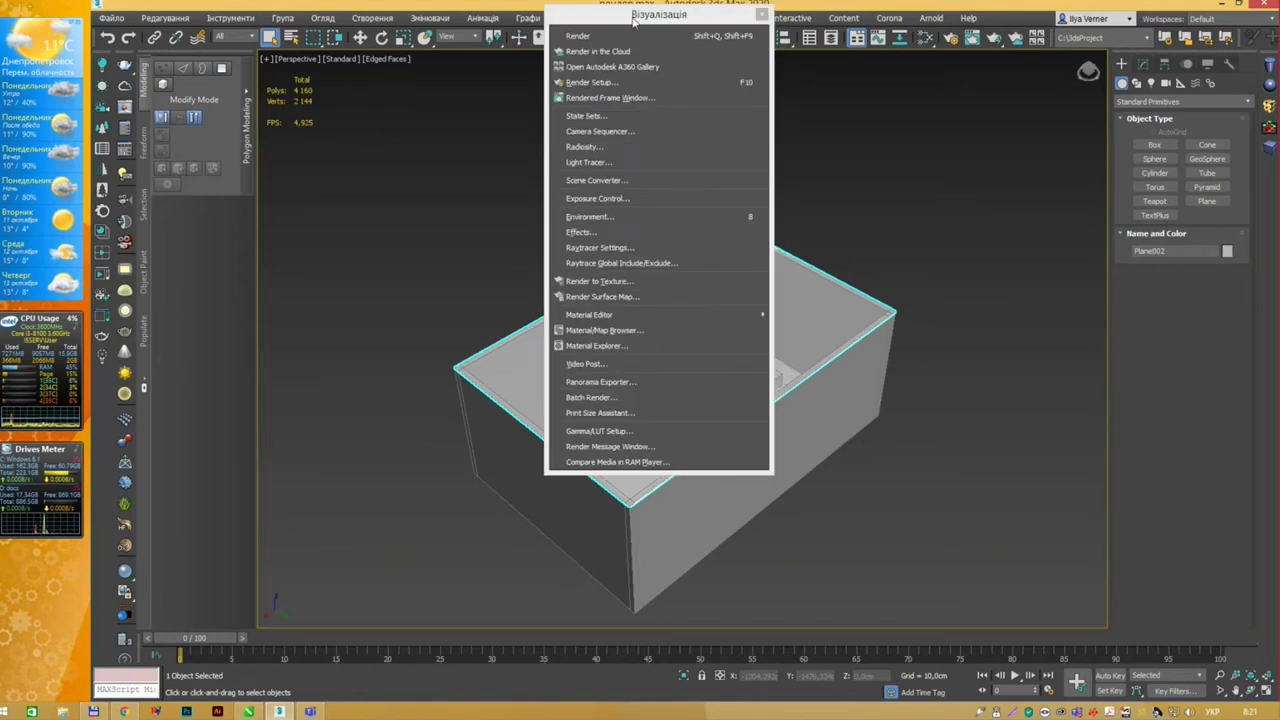
pyautogui.moveTo(633, 17); pyautogui.dragTo(423, 94)
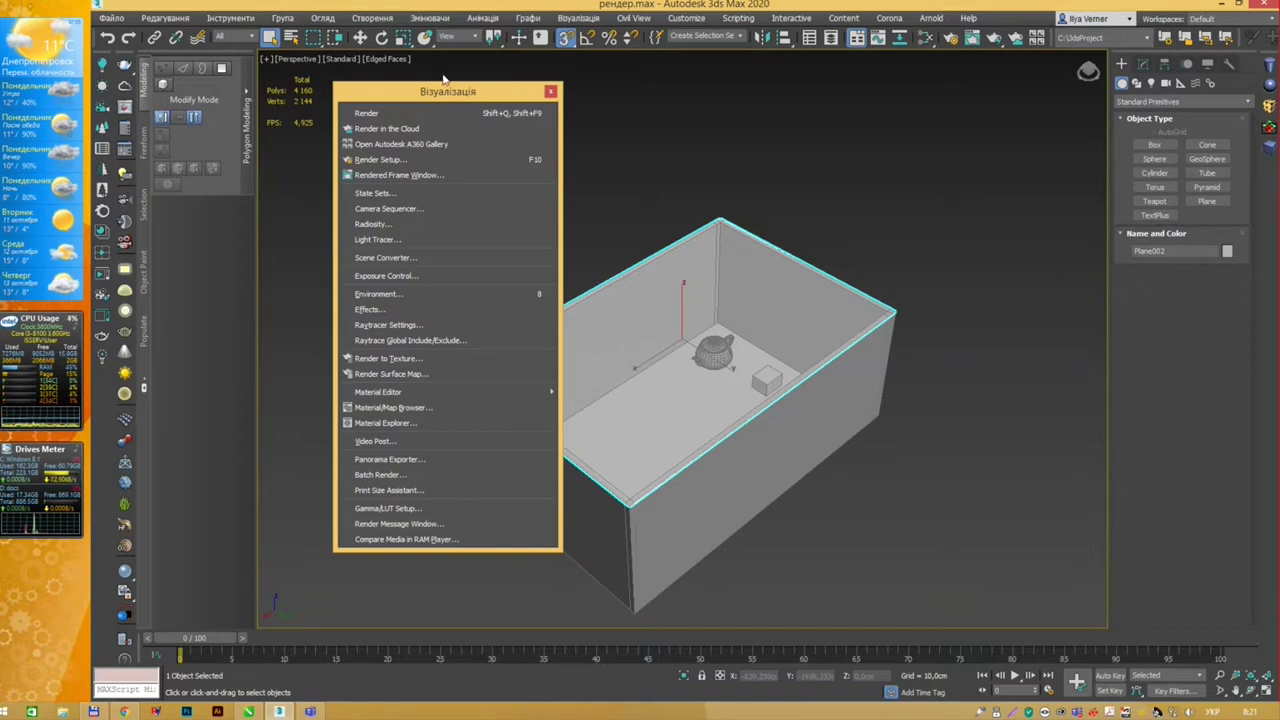
pyautogui.click(738, 416)
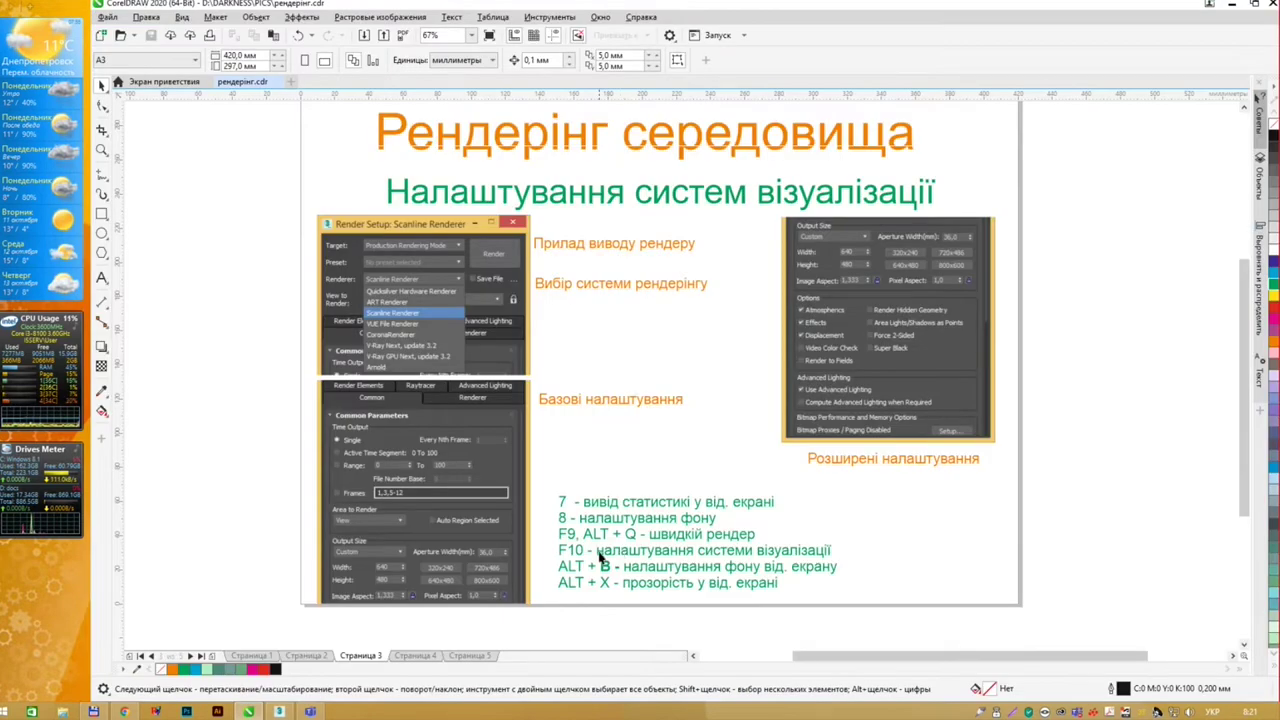
# Step: Replace ALT with SHIFT in the slide's quick-render line so it reads F9, SHIFT + Q
pyautogui.click(603, 543)
pyautogui.moveTo(607, 535); pyautogui.dragTo(585, 535)
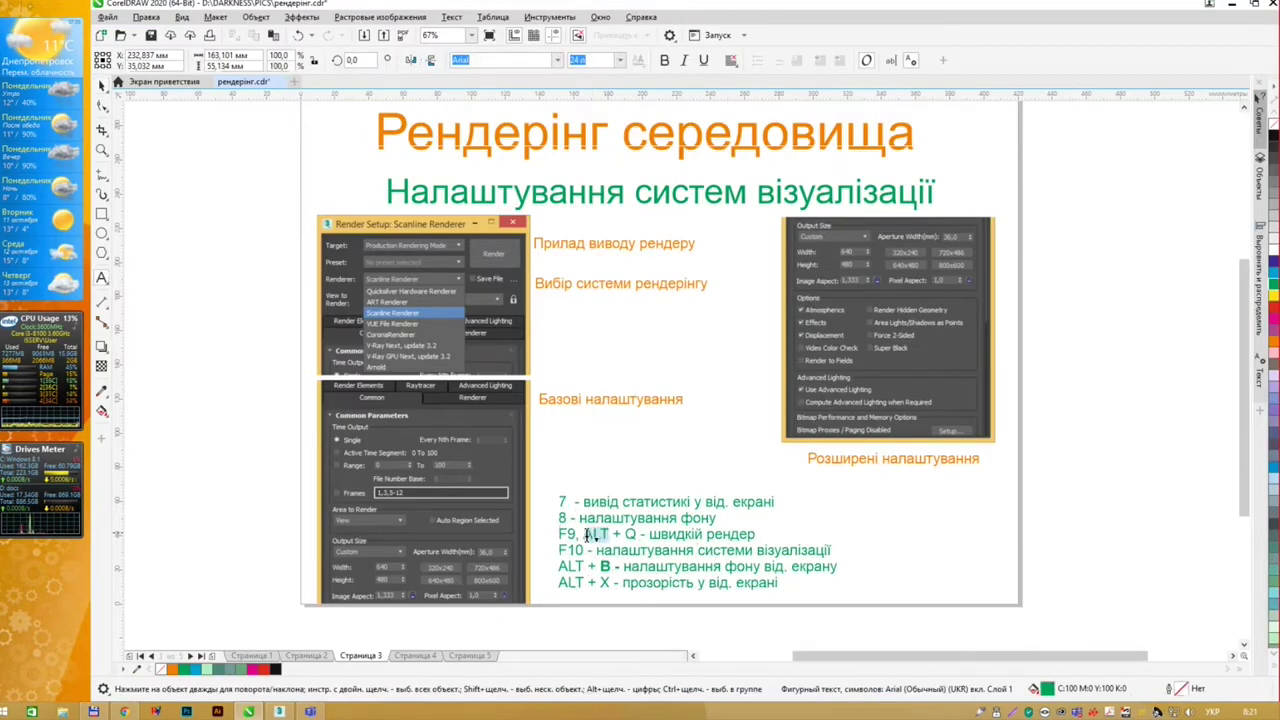
pyautogui.hotkey('alt', 'shift')
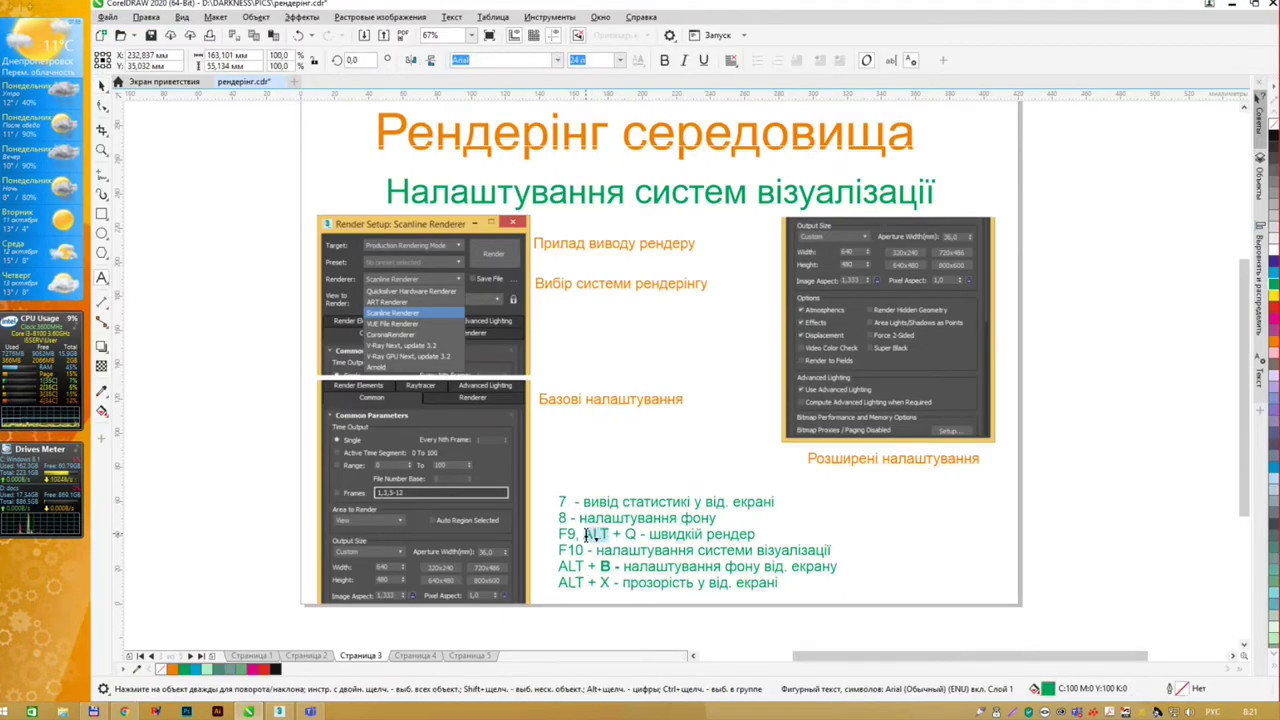
pyautogui.write('SHIFT')
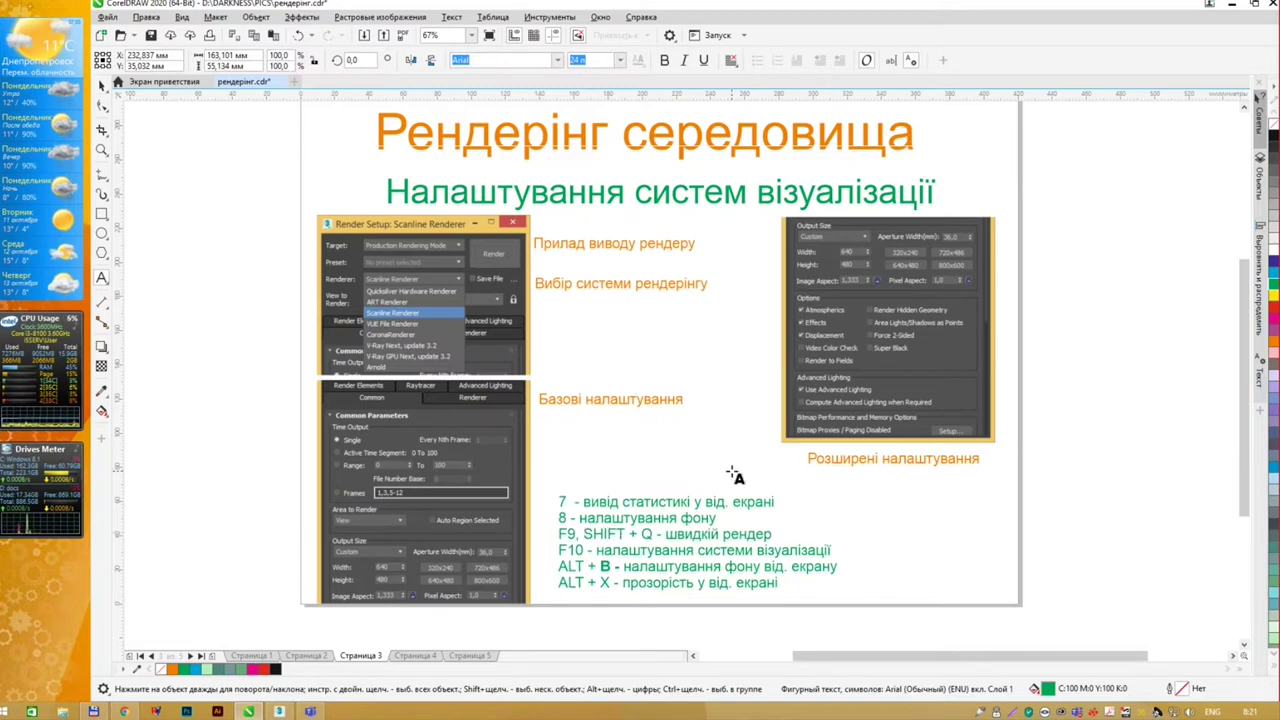
pyautogui.press('Escape')
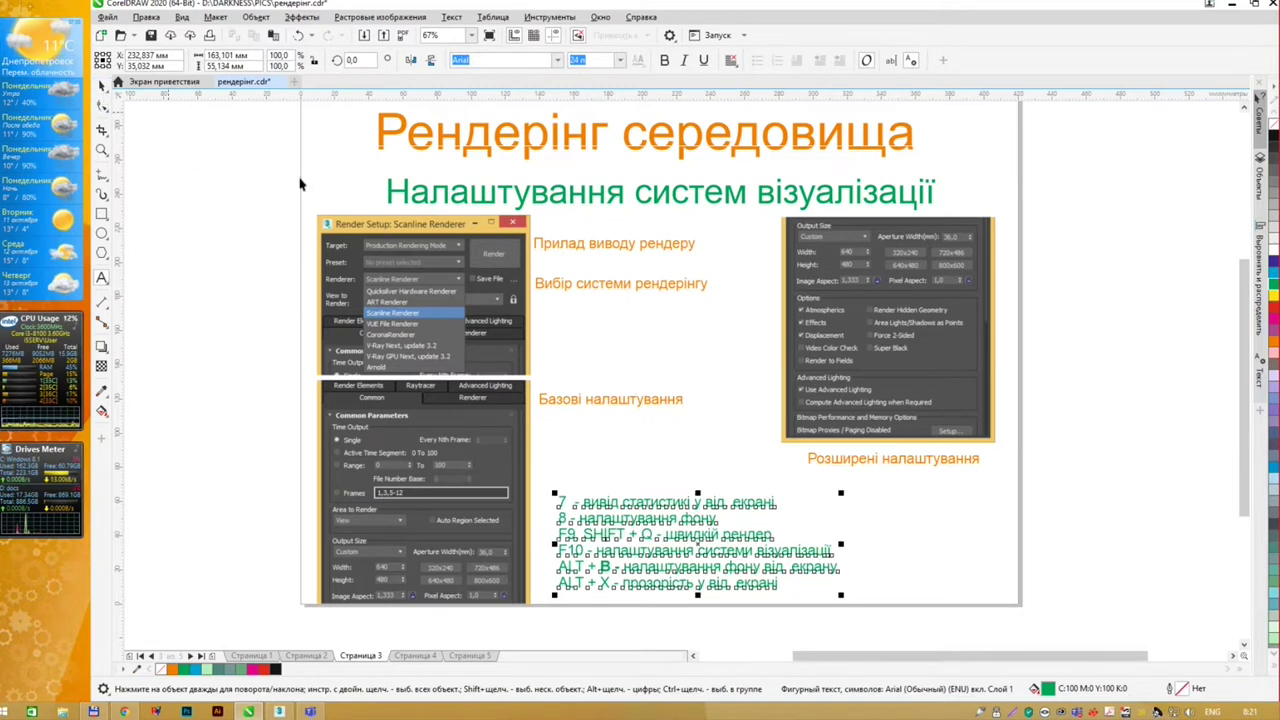
pyautogui.click(684, 455)
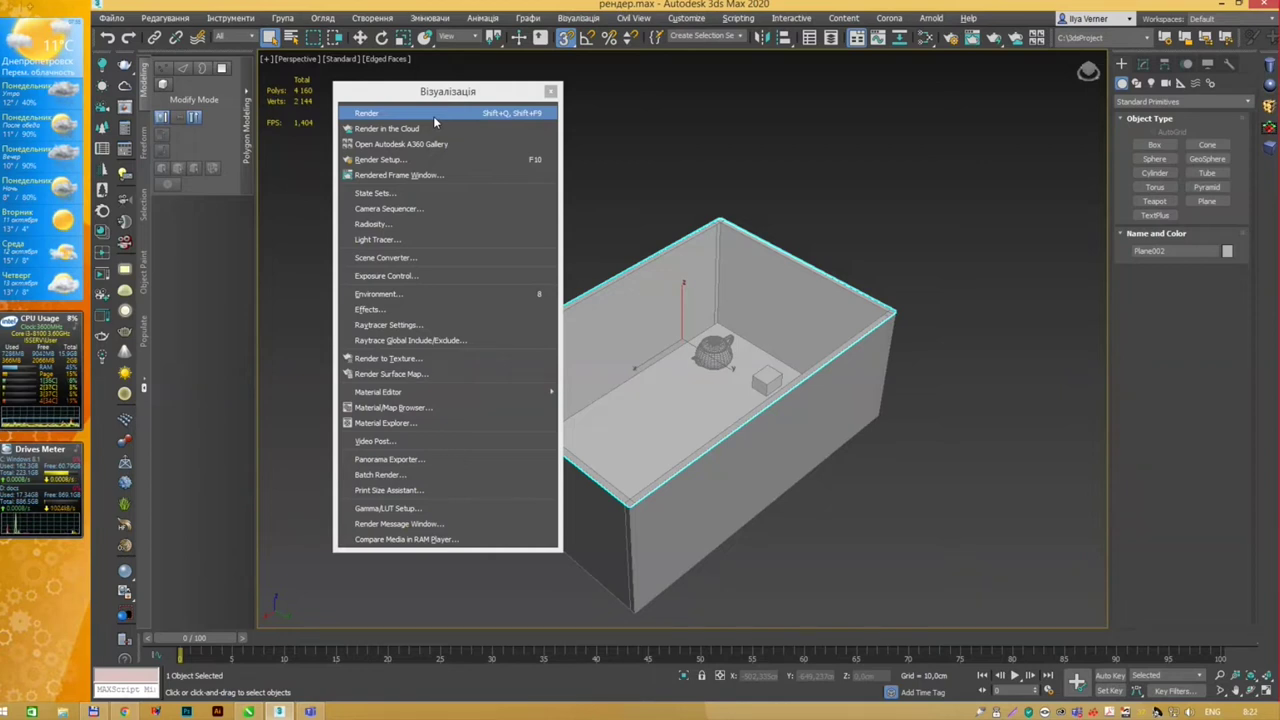
pyautogui.moveTo(434, 91); pyautogui.dragTo(430, 88)
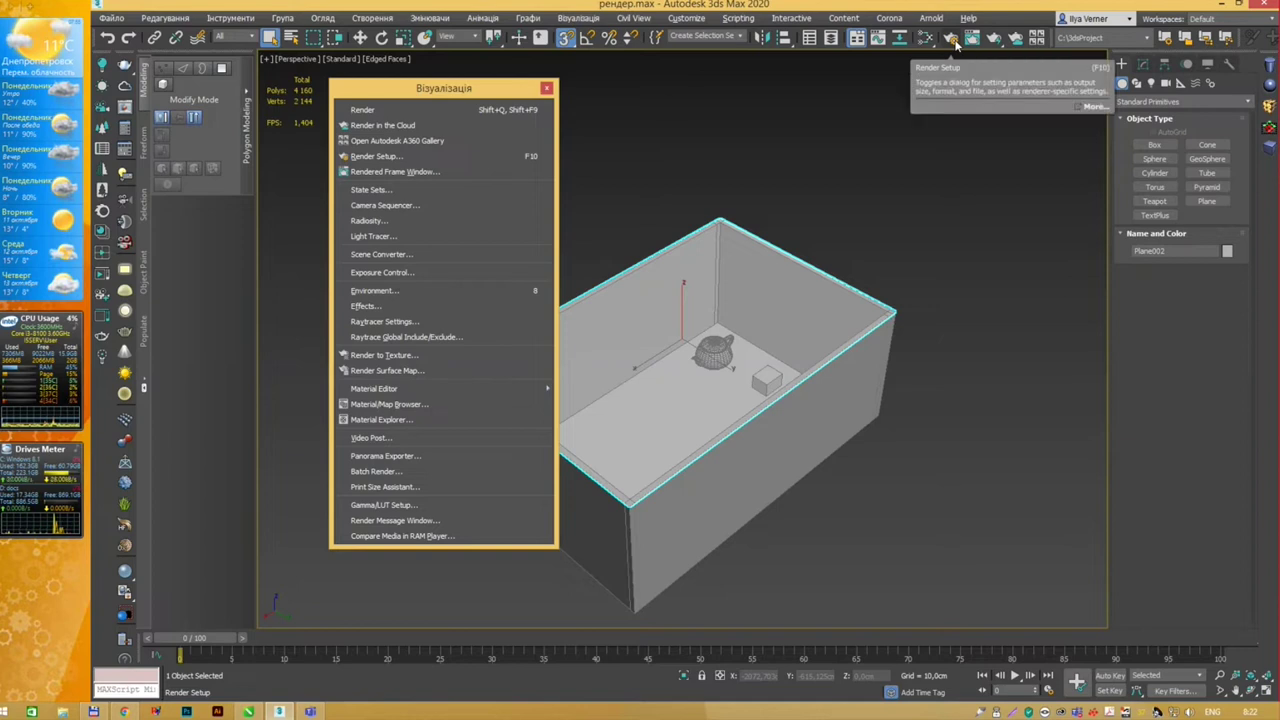
pyautogui.hotkey('alt', 'Tab')
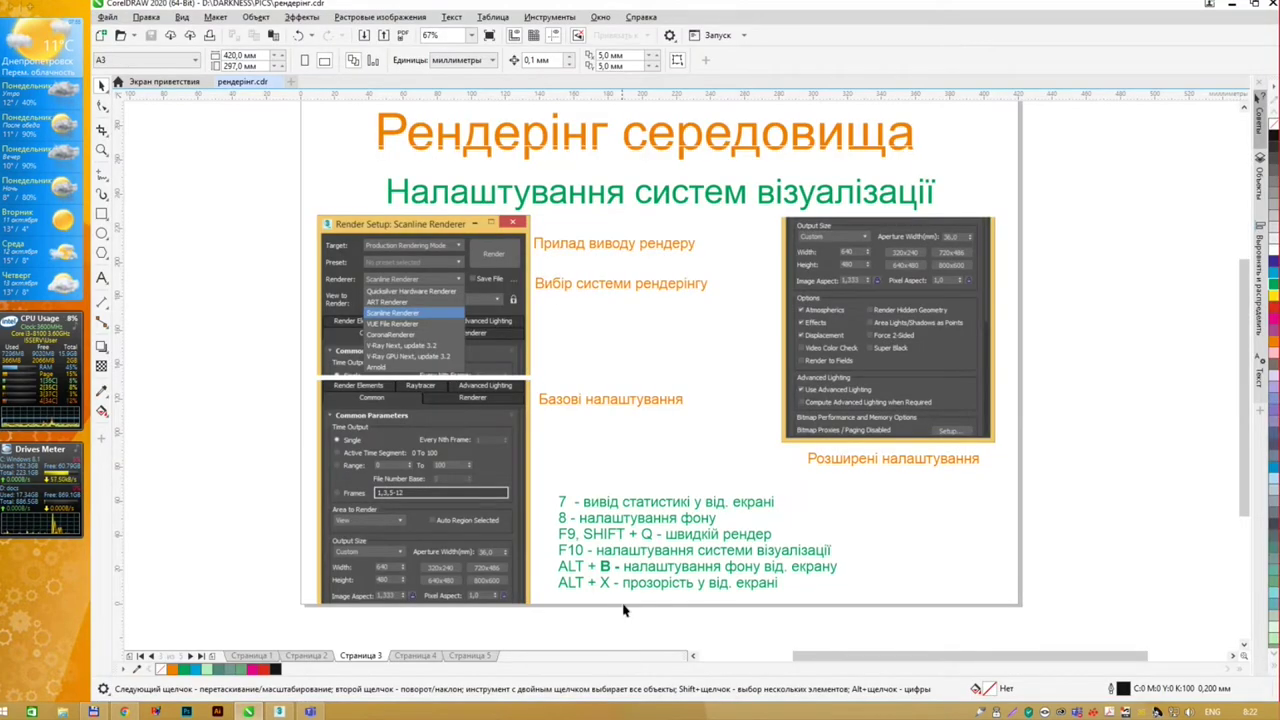
pyautogui.scroll(2, 621, 600)
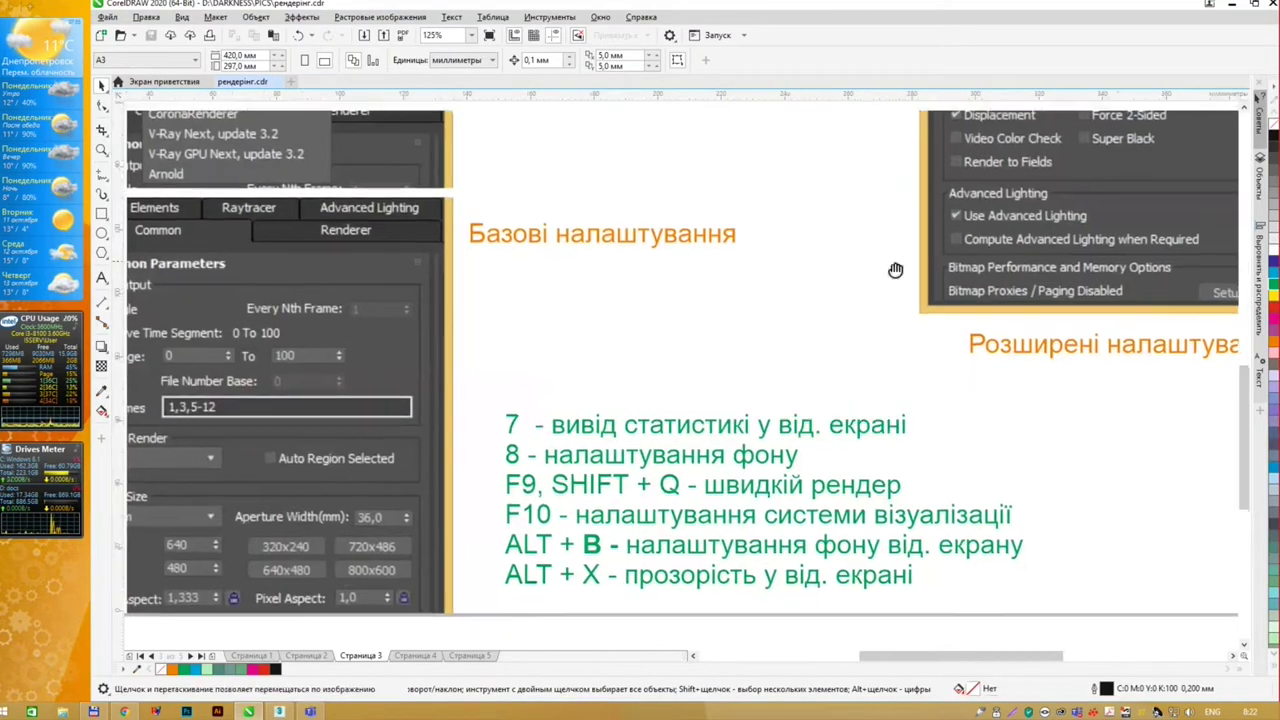
pyautogui.scroll(-2, 868, 362)
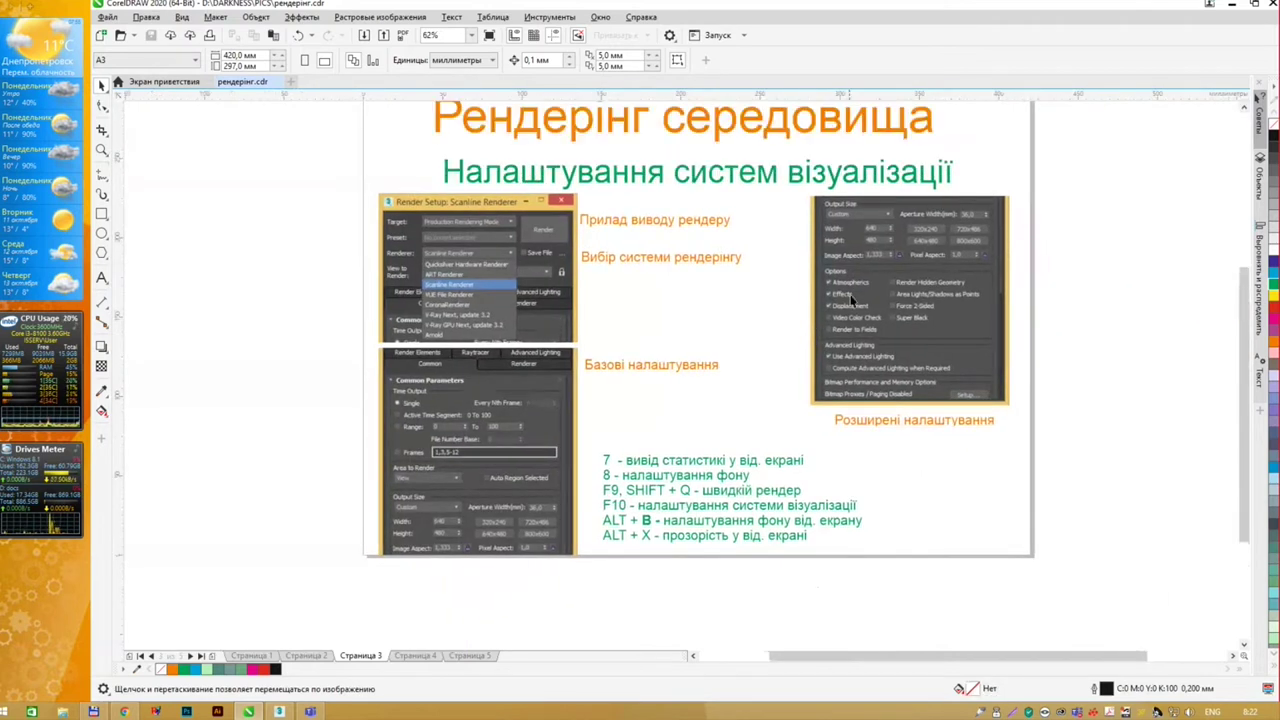
pyautogui.moveTo(852, 298); pyautogui.dragTo(817, 320, button='middle')
pyautogui.hotkey('alt', 'Tab')
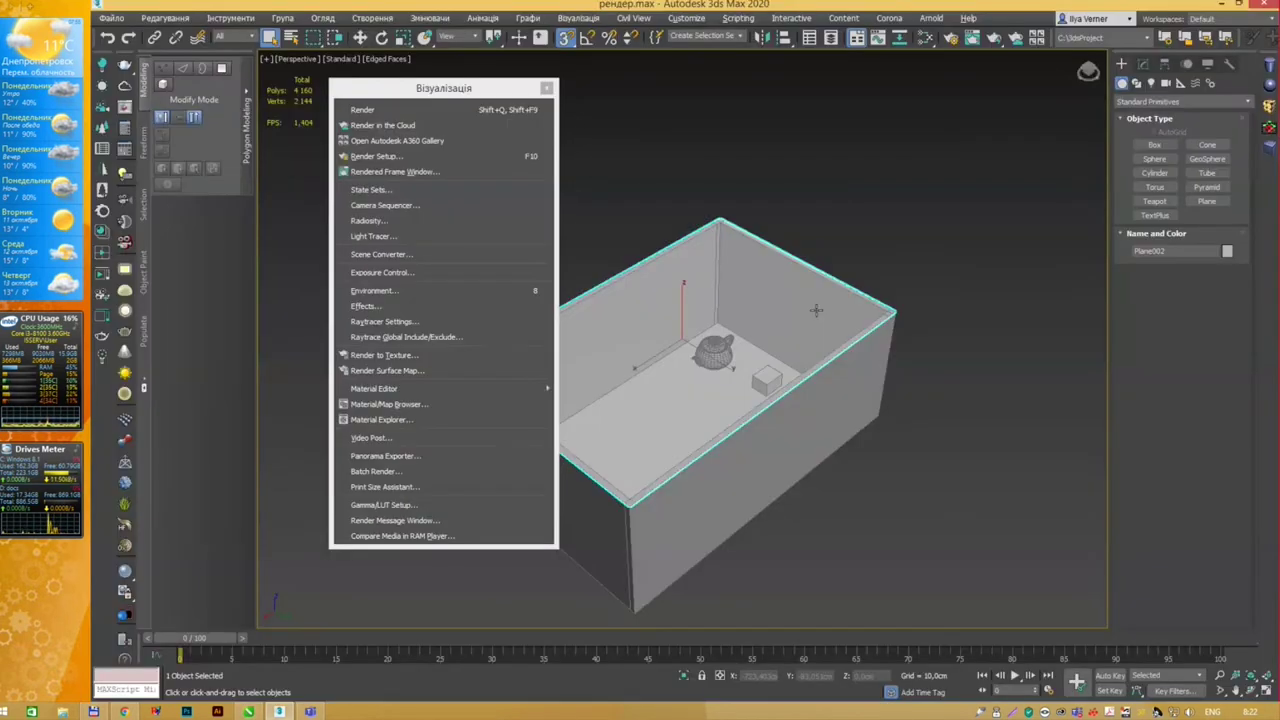
# Step: Open Render Setup to the right of the scene and show the Renderer dropdown, then return to CorelDRAW
pyautogui.click(950, 37)
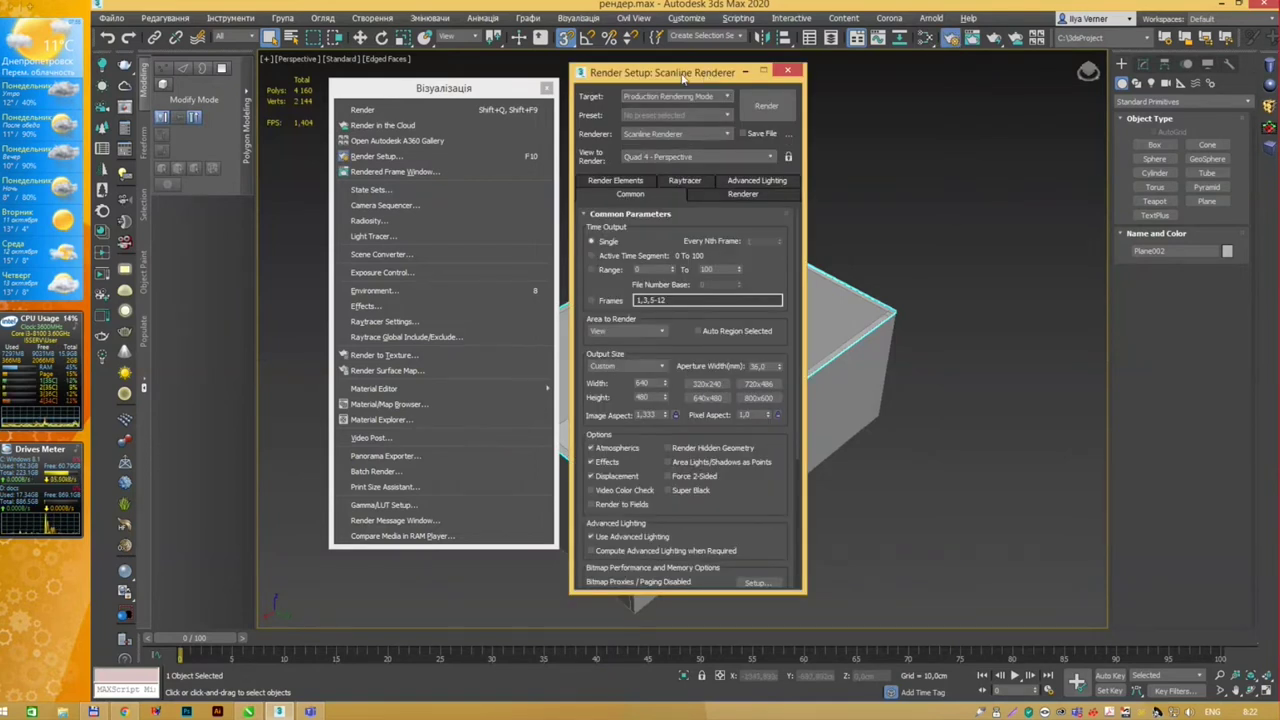
pyautogui.moveTo(800, 97); pyautogui.dragTo(960, 88)
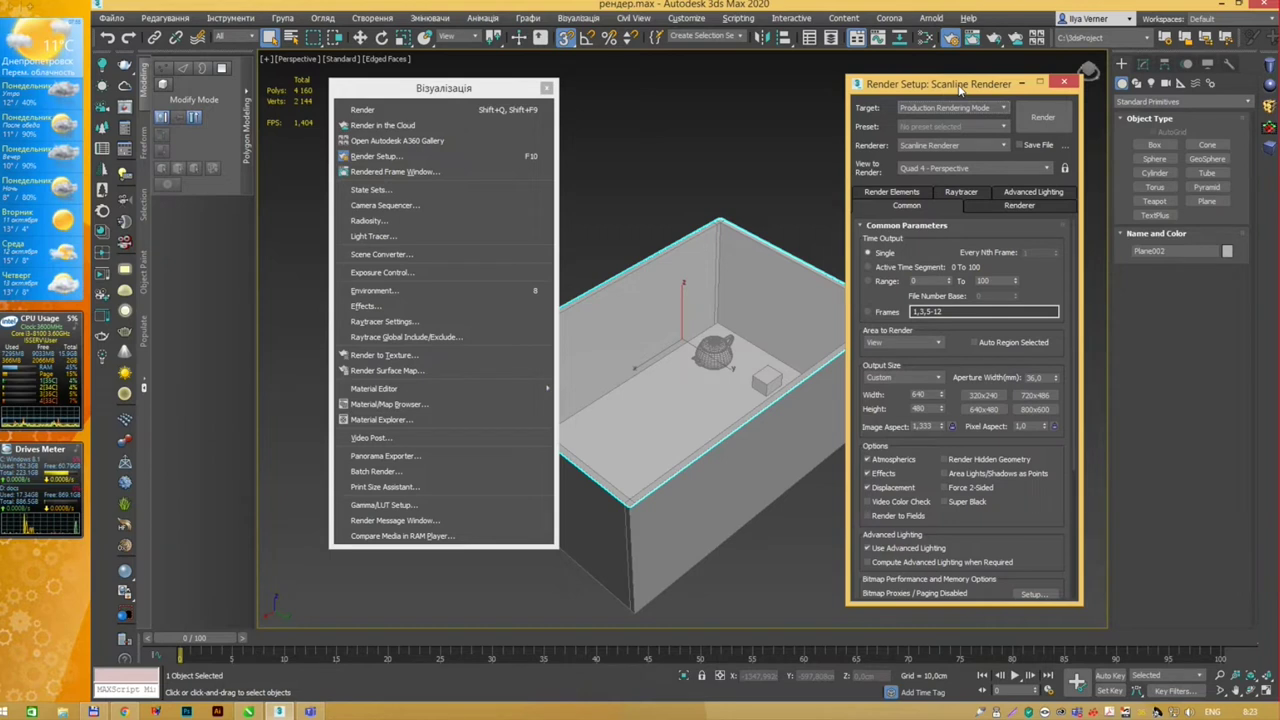
pyautogui.click(975, 147)
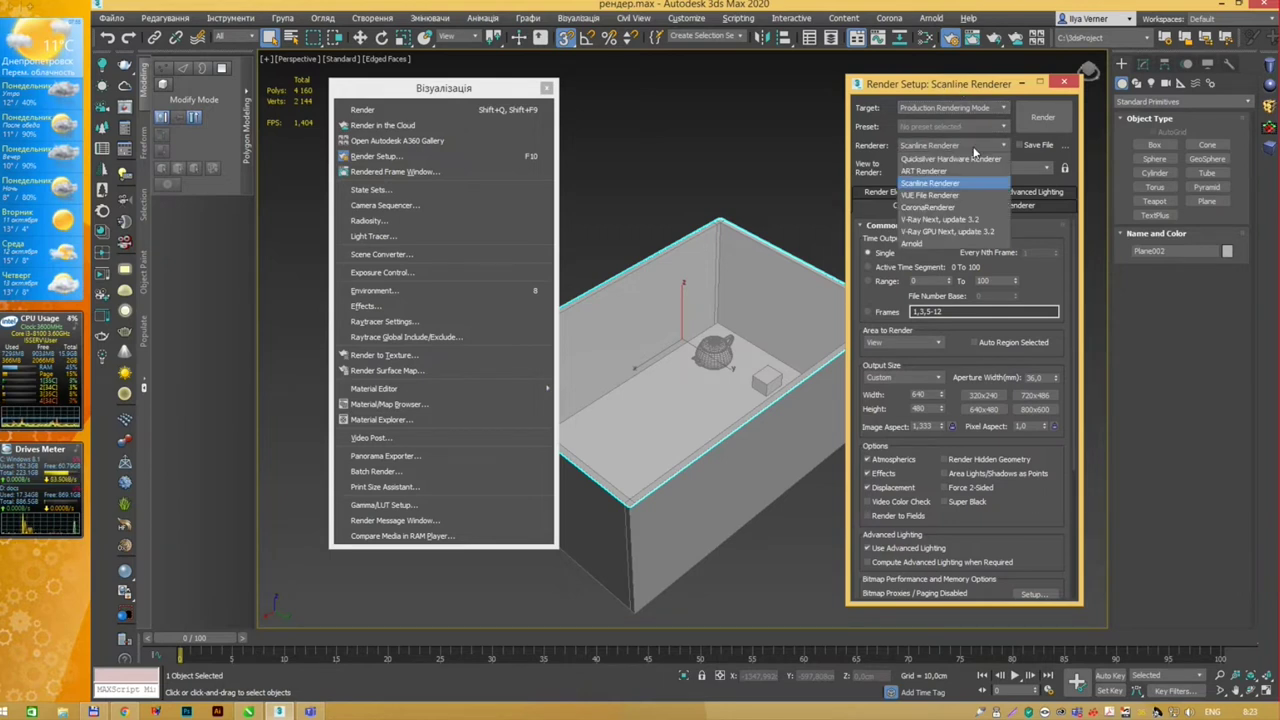
pyautogui.click(955, 147)
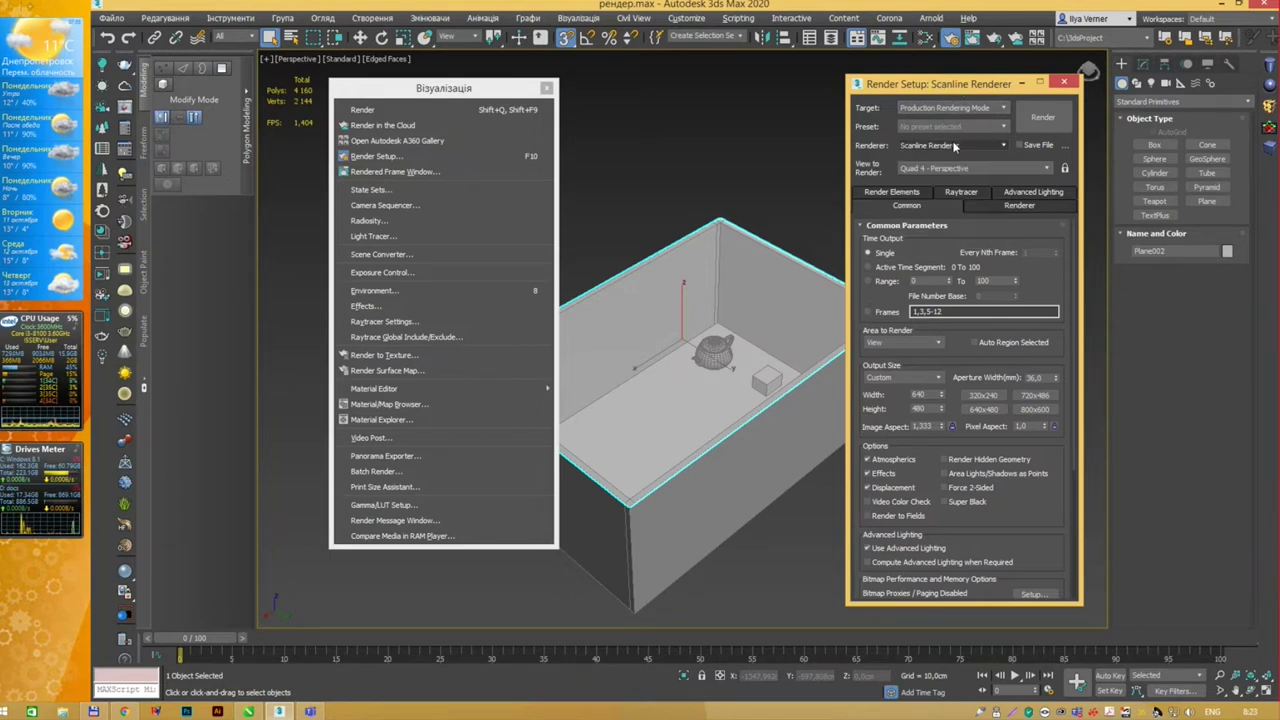
pyautogui.click(955, 147)
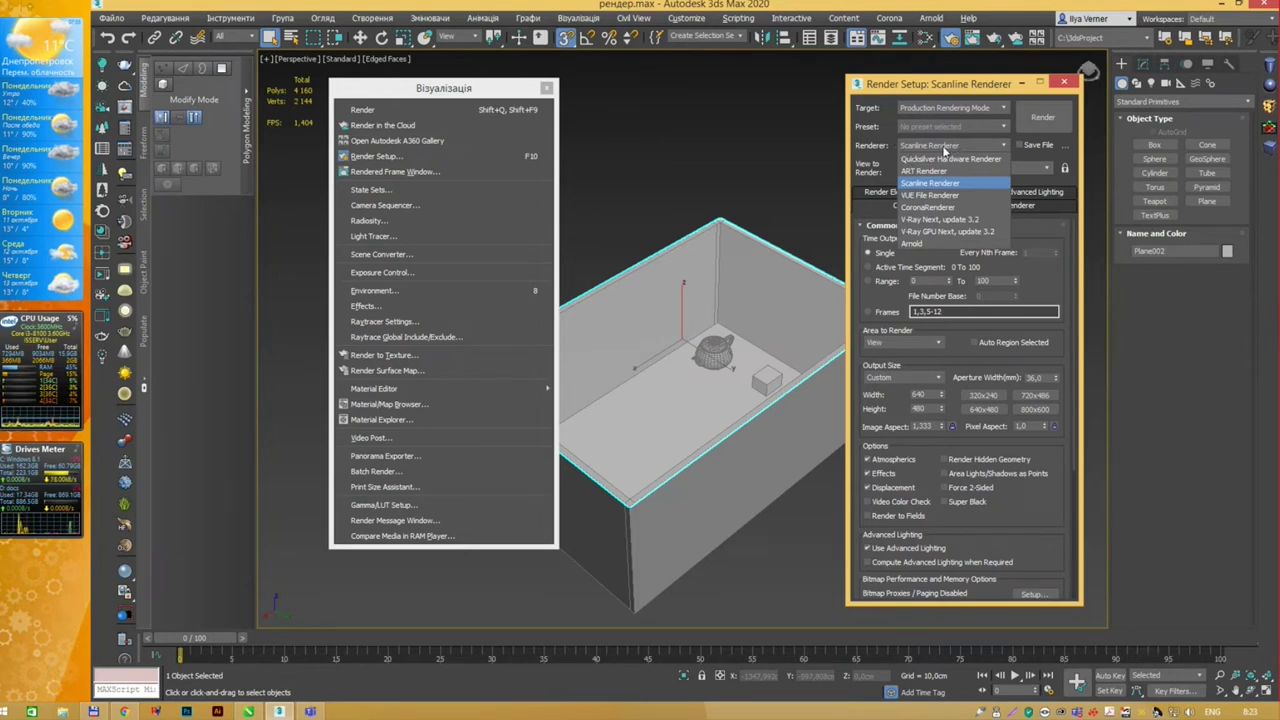
pyautogui.hotkey('alt', 'Tab')
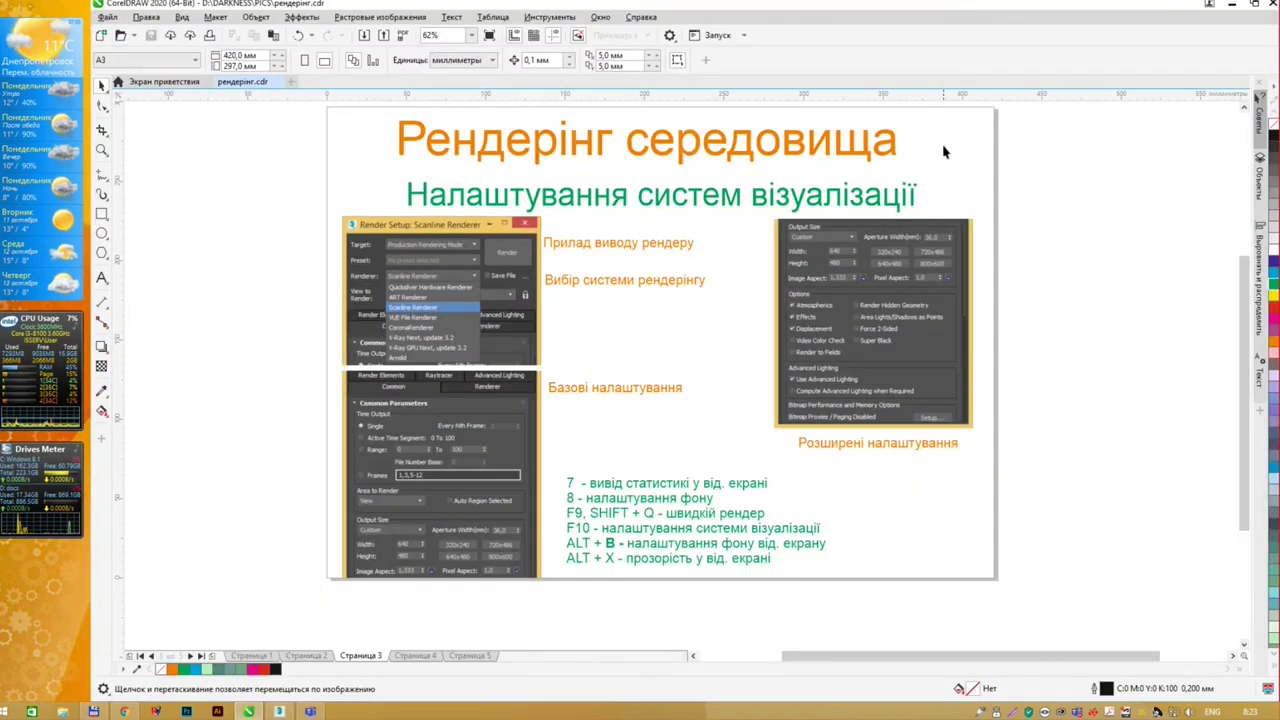
pyautogui.scroll(2, 400, 262)
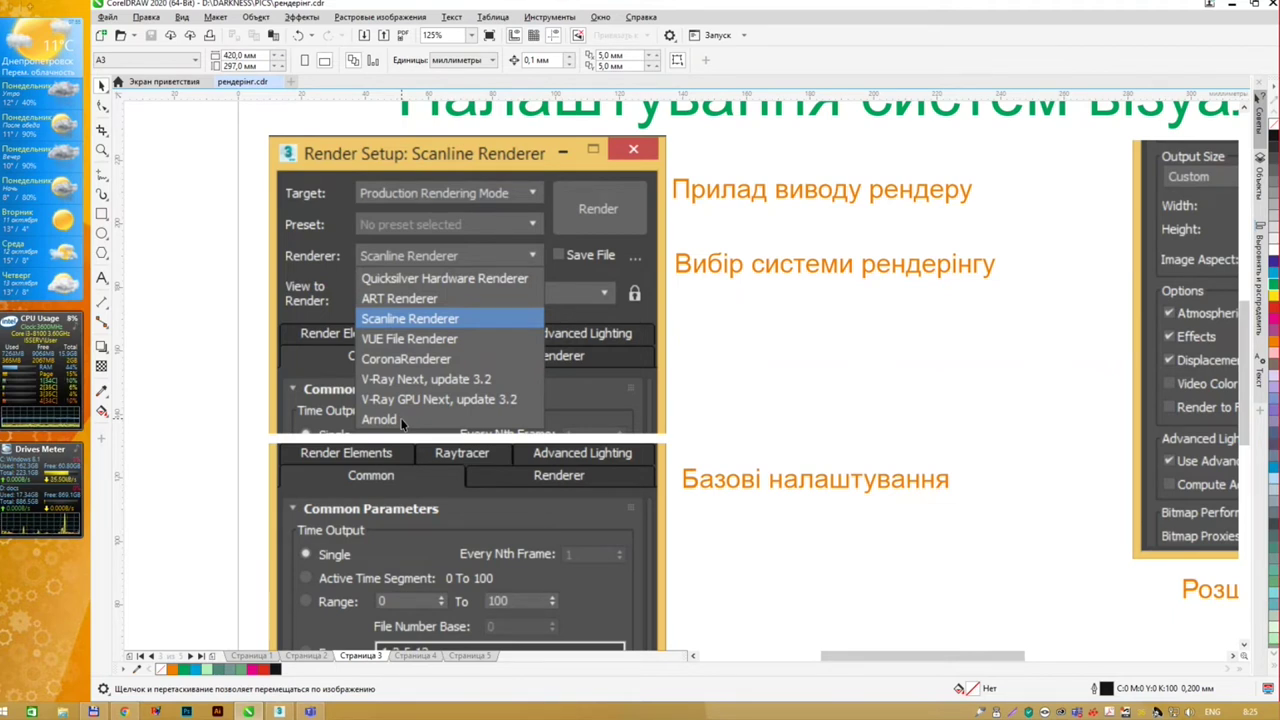
# Step: Back in 3ds Max, switch the renderer to ART, then Scanline, and move Render Setup left
pyautogui.hotkey('alt', 'Tab')
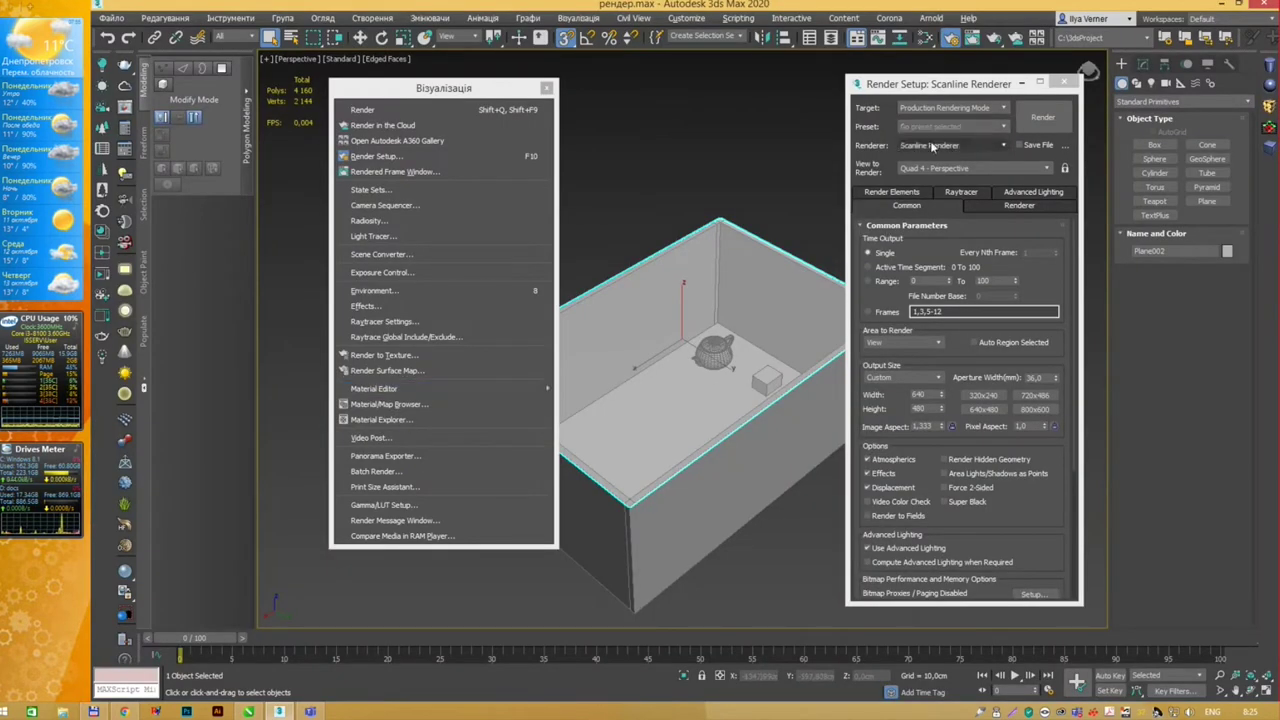
pyautogui.click(945, 146)
pyautogui.click(947, 173)
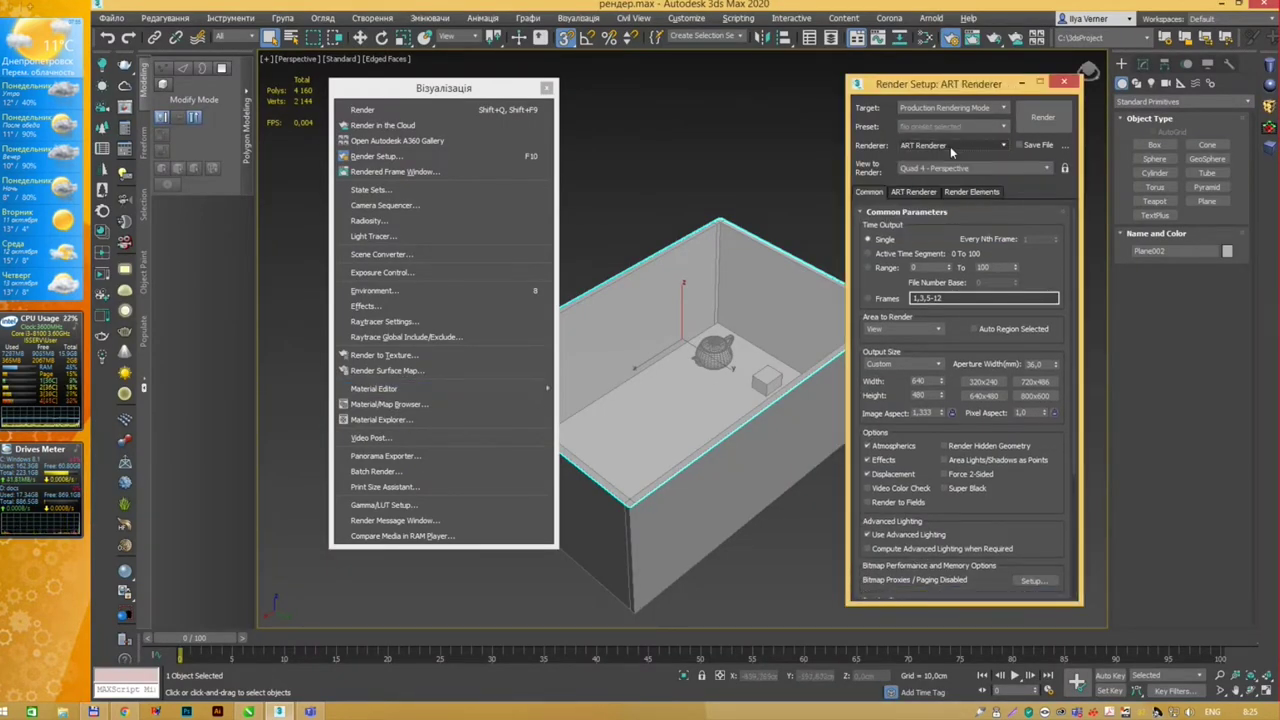
pyautogui.click(950, 146)
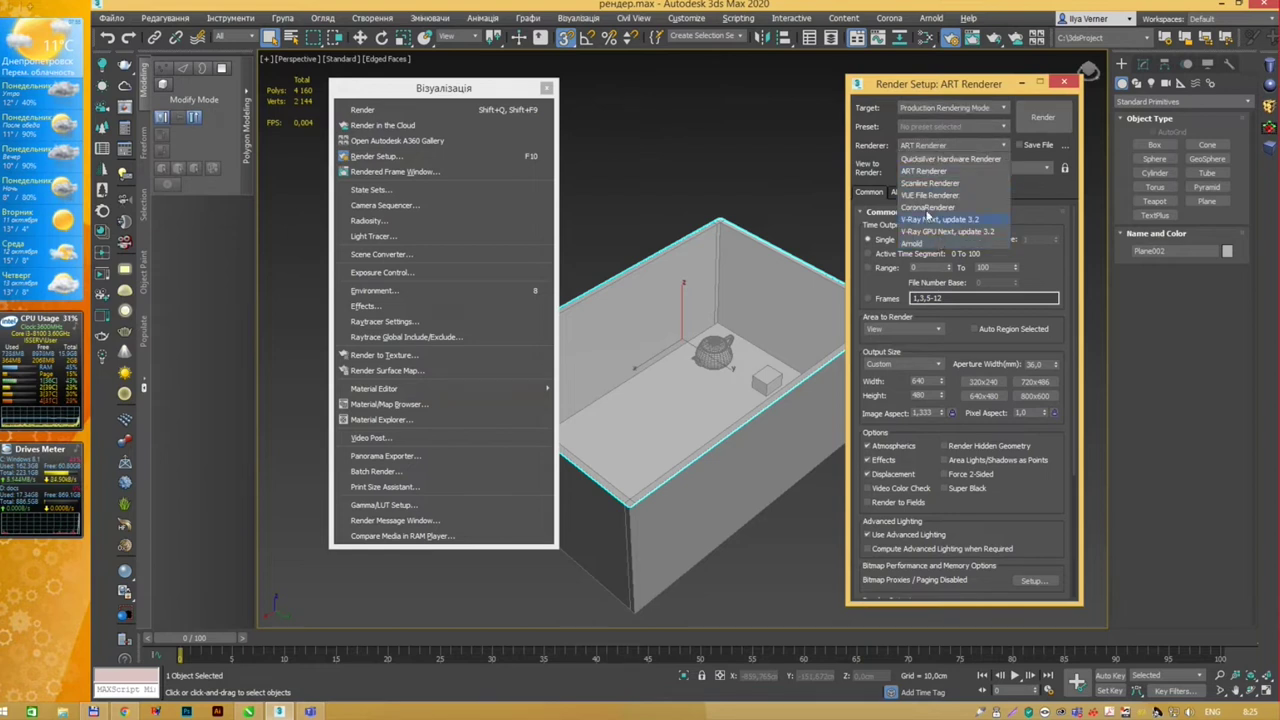
pyautogui.click(930, 183)
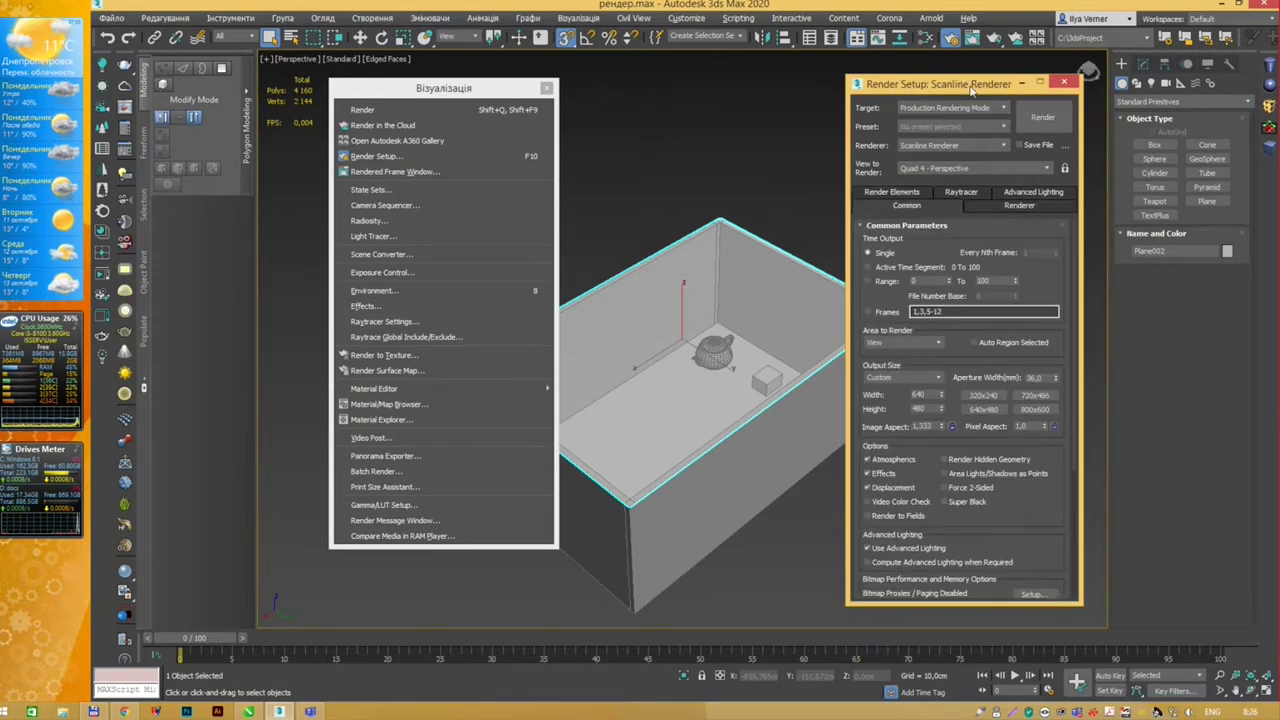
pyautogui.moveTo(950, 84)
pyautogui.mouseDown()
pyautogui.moveTo(706, 69)
pyautogui.moveTo(786, 73)
pyautogui.mouseUp()
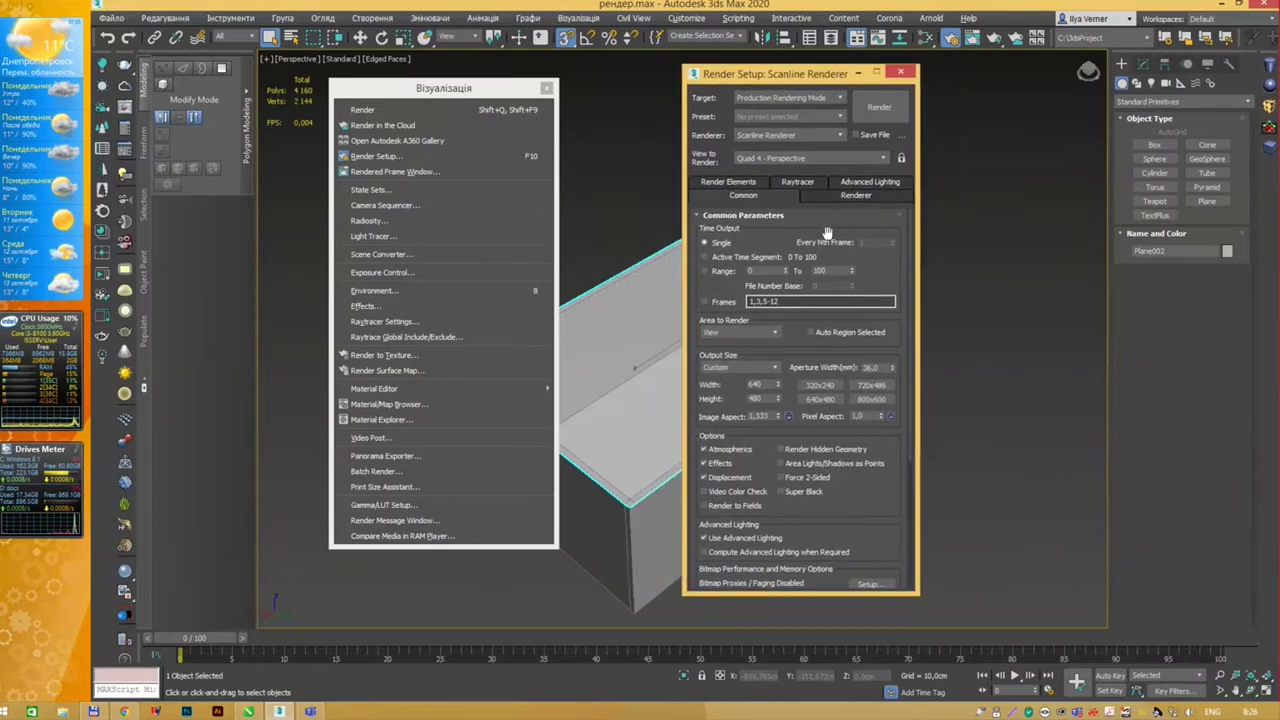
# Step: Try Quicksilver Hardware Renderer and ART Renderer, glancing at their extra settings tabs
pyautogui.click(786, 137)
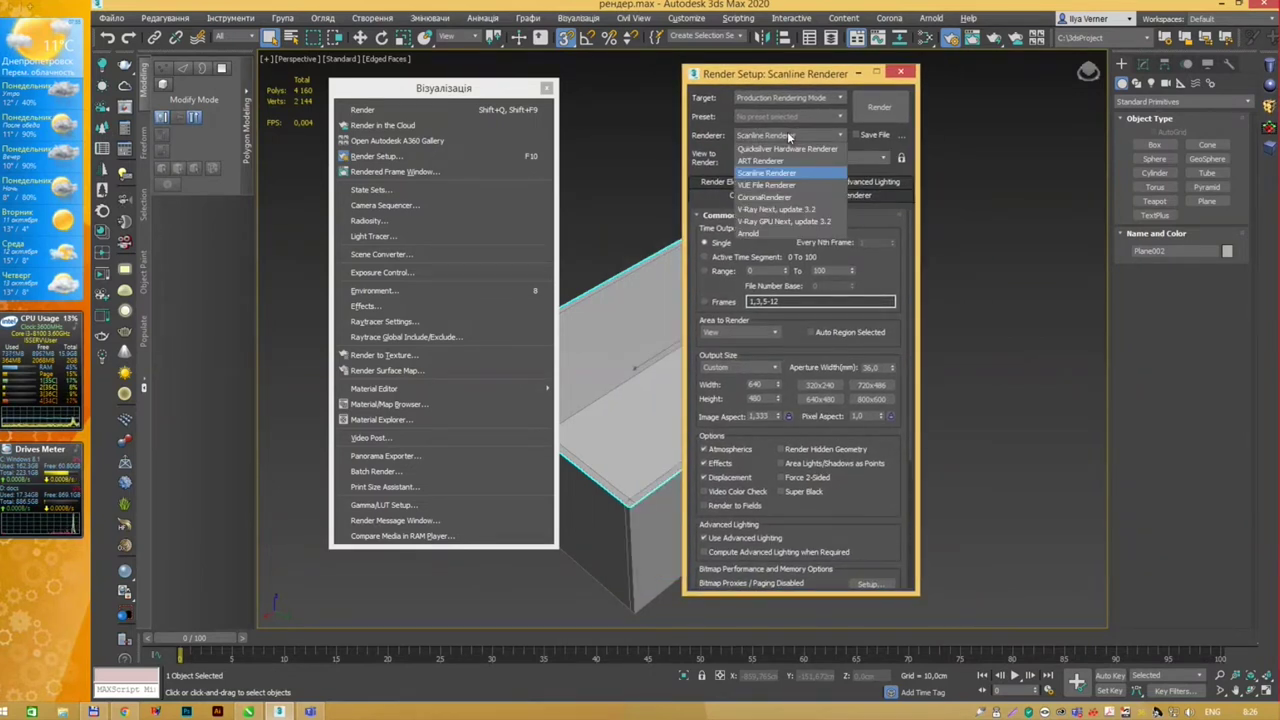
pyautogui.click(798, 156)
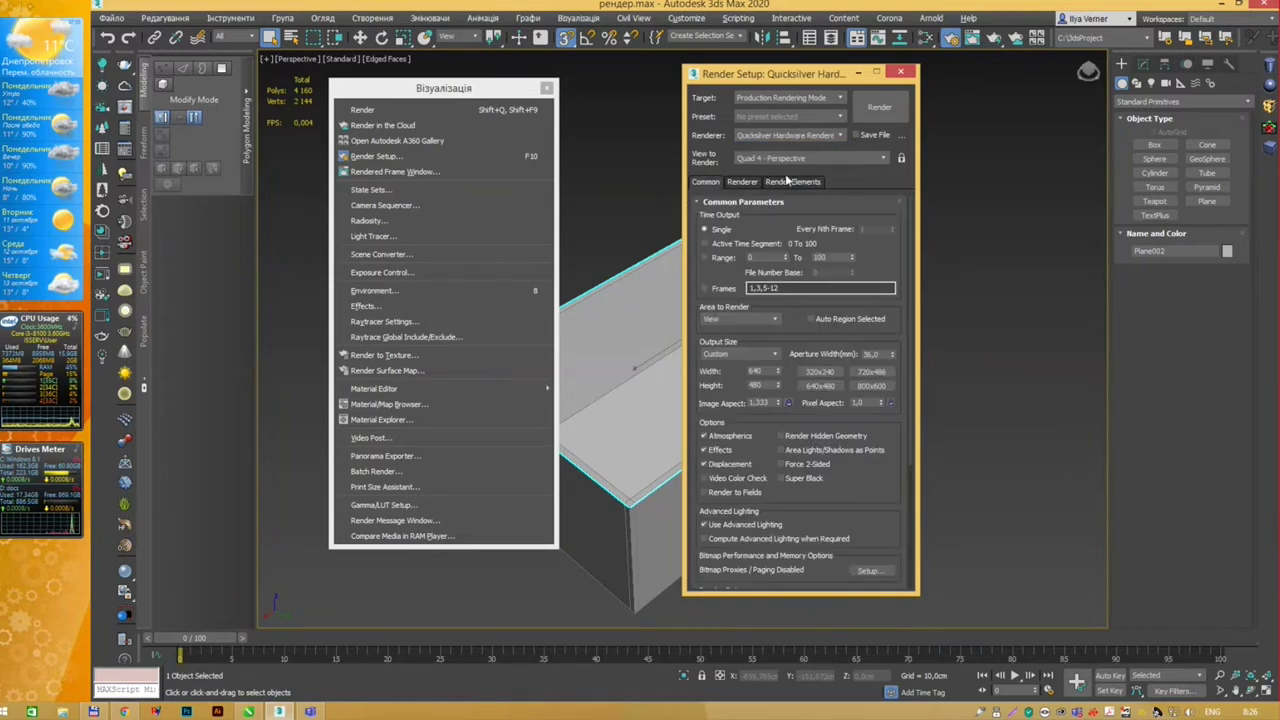
pyautogui.click(741, 181)
pyautogui.click(703, 183)
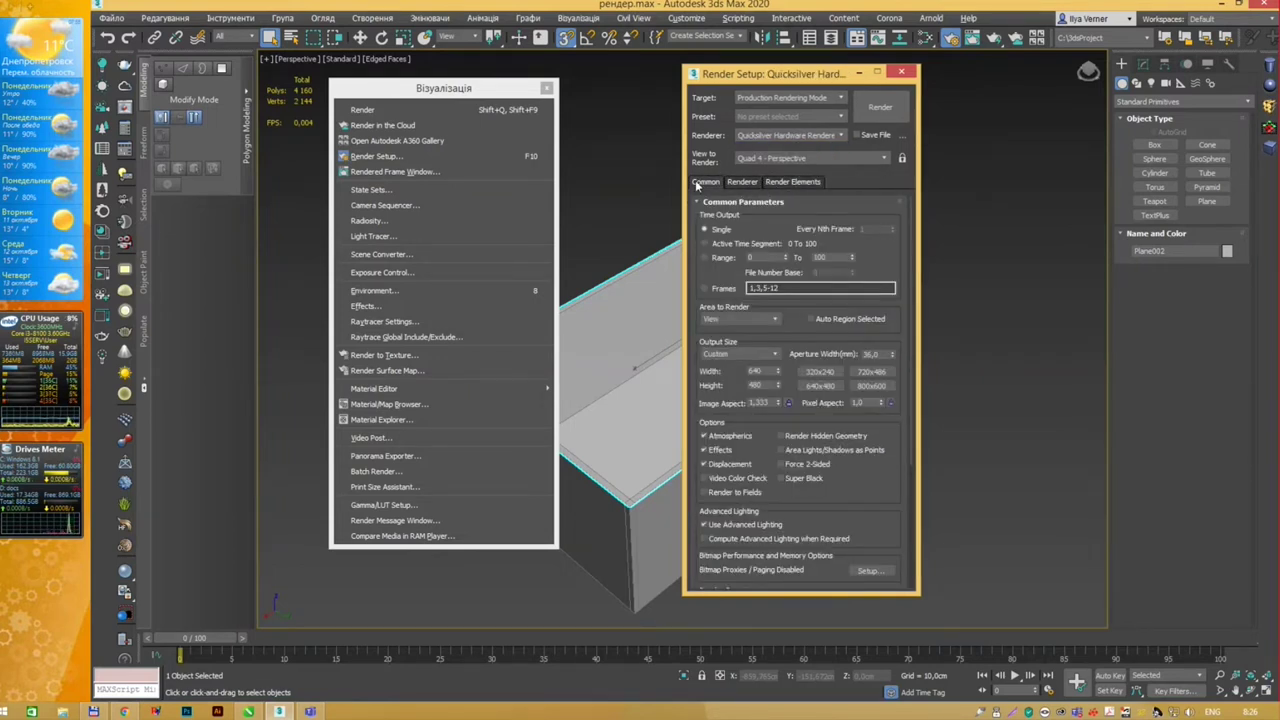
pyautogui.click(785, 137)
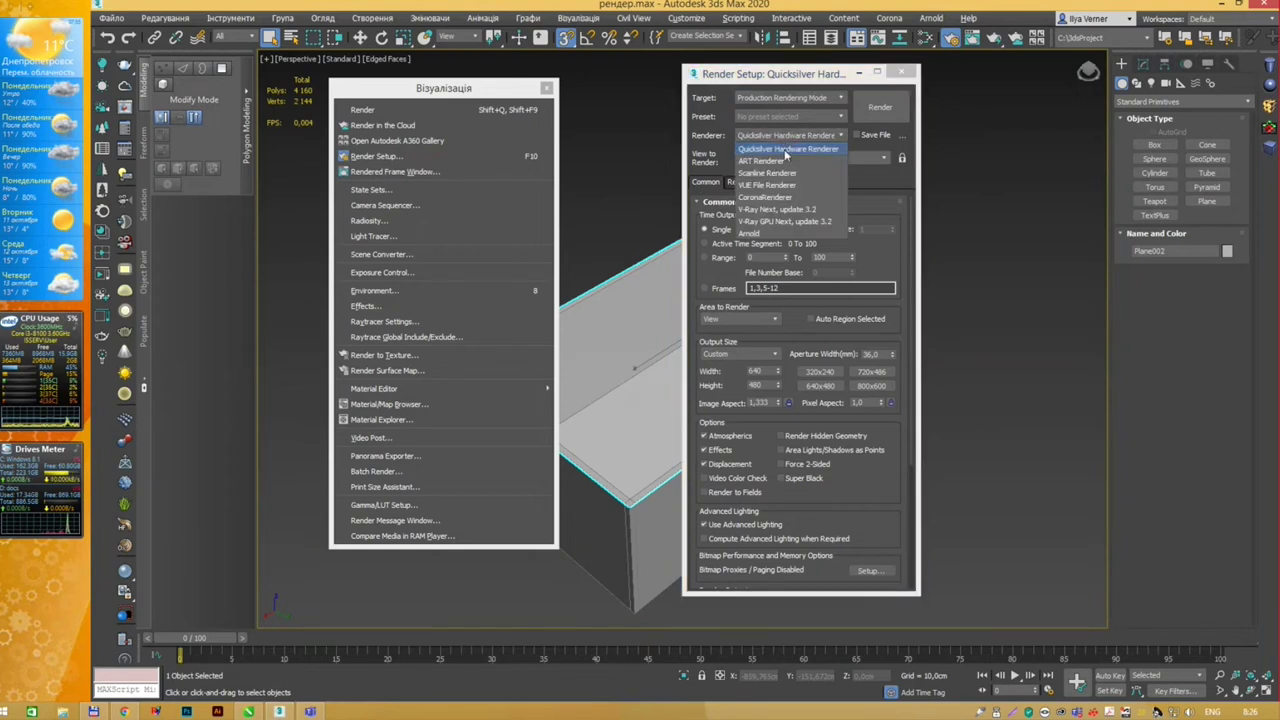
pyautogui.click(784, 160)
pyautogui.click(752, 183)
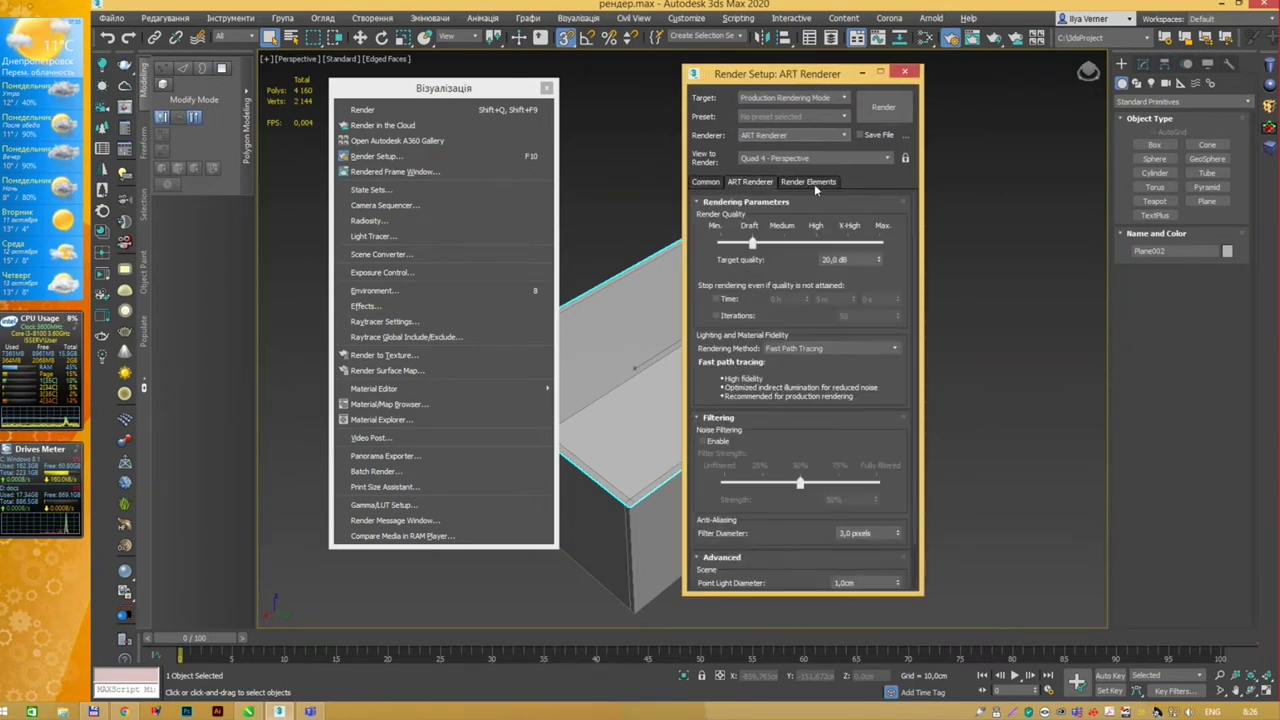
pyautogui.click(712, 182)
# Step: Switch to Arnold and browse its Renderer, System, AOV, Denoiser, Archive and Diagnostics tabs
pyautogui.click(781, 133)
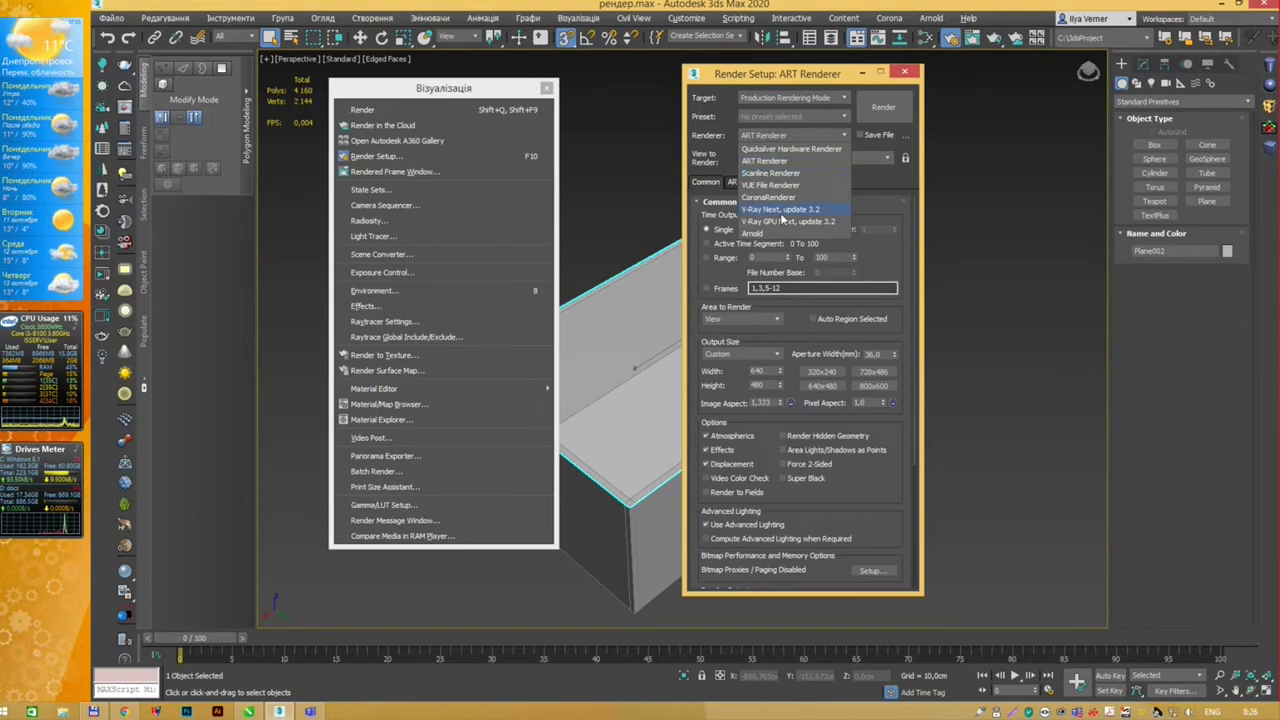
pyautogui.click(766, 235)
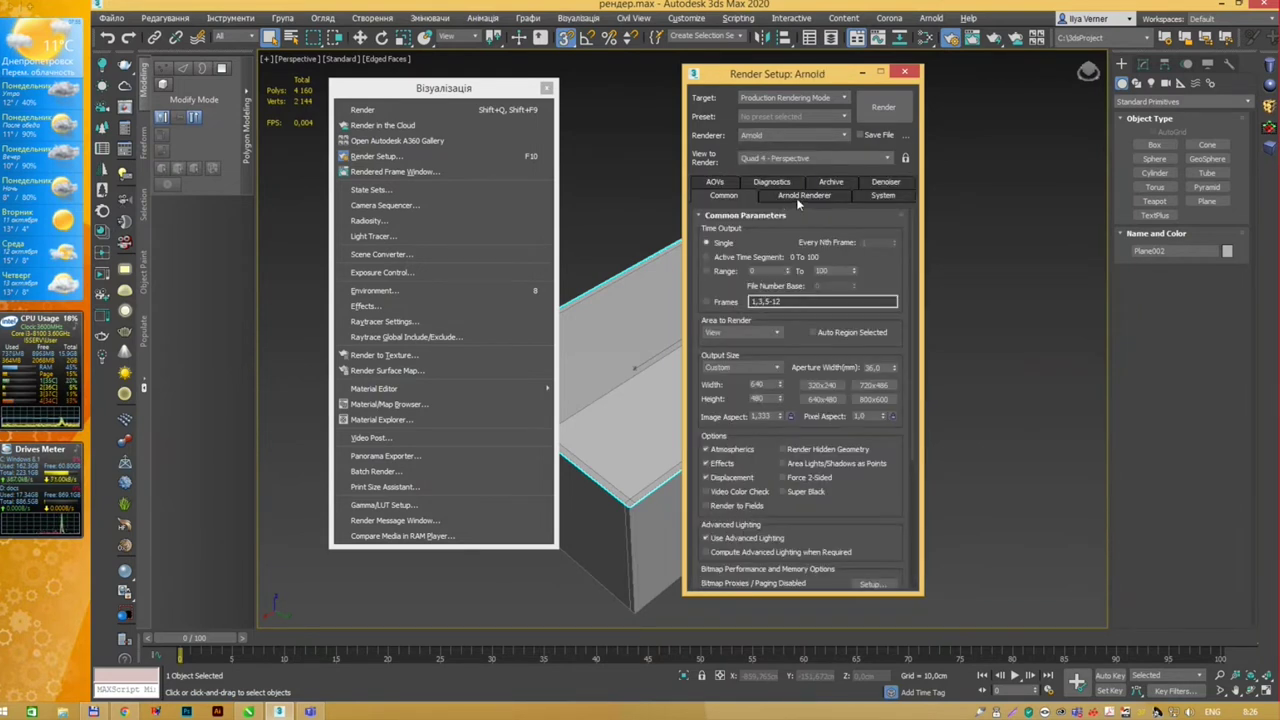
pyautogui.click(798, 198)
pyautogui.click(924, 190)
pyautogui.click(920, 188)
pyautogui.click(913, 186)
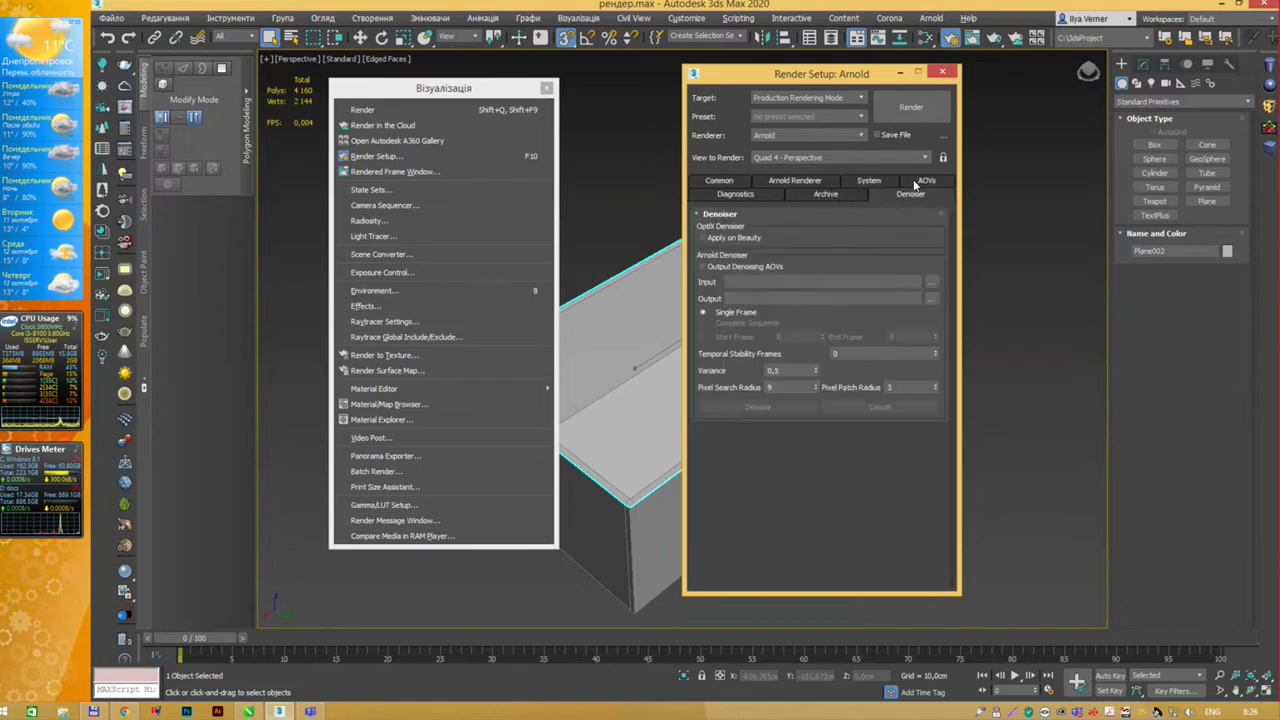
pyautogui.click(825, 194)
pyautogui.click(736, 194)
pyautogui.click(724, 181)
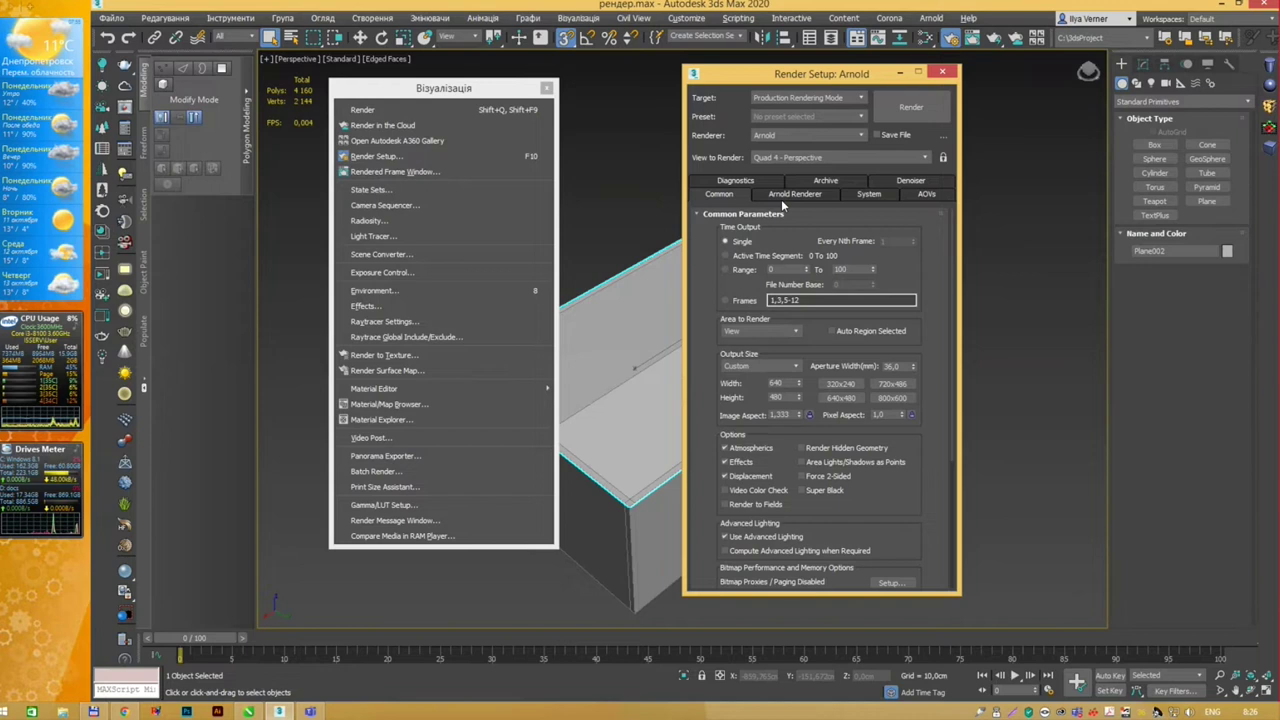
# Step: Review Arnold's settings tabs once more, from Arnold Renderer through Diagnostics
pyautogui.click(781, 199)
pyautogui.click(866, 199)
pyautogui.click(922, 194)
pyautogui.click(914, 181)
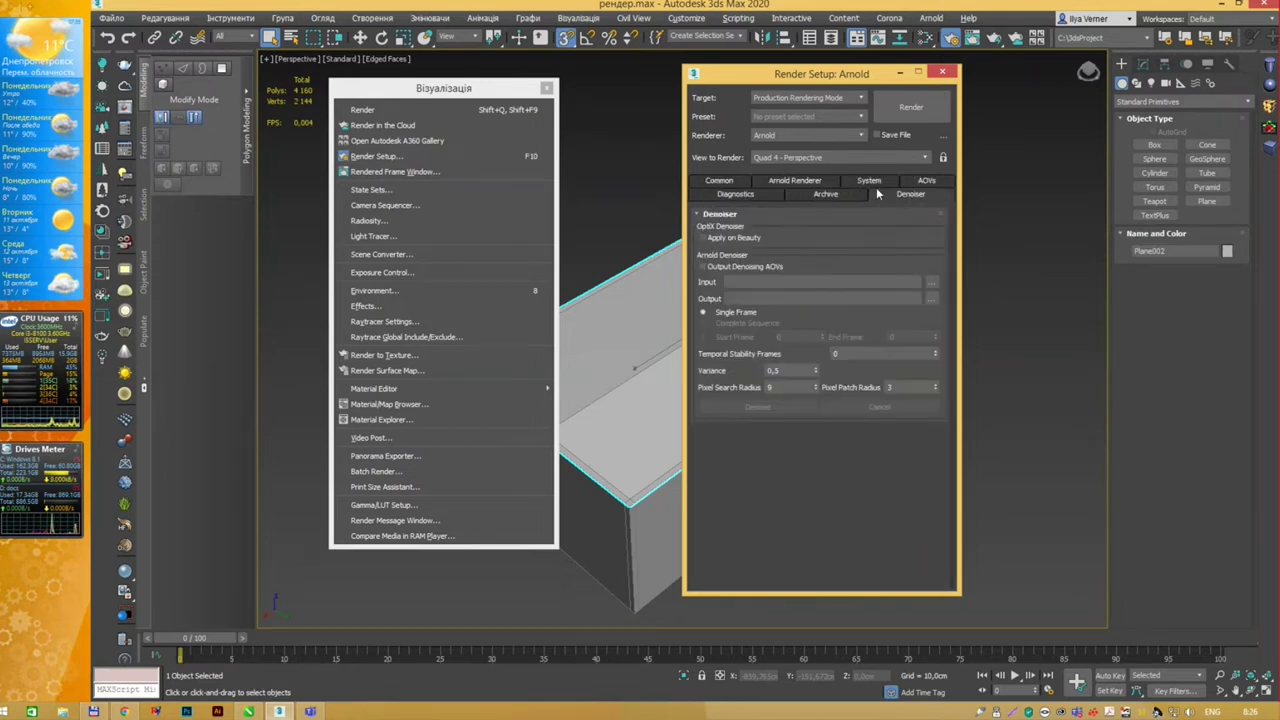
pyautogui.click(825, 194)
pyautogui.click(762, 195)
# Step: Switch to CoronaRenderer and look through its Scene, Performance and Render Elements tabs
pyautogui.click(800, 135)
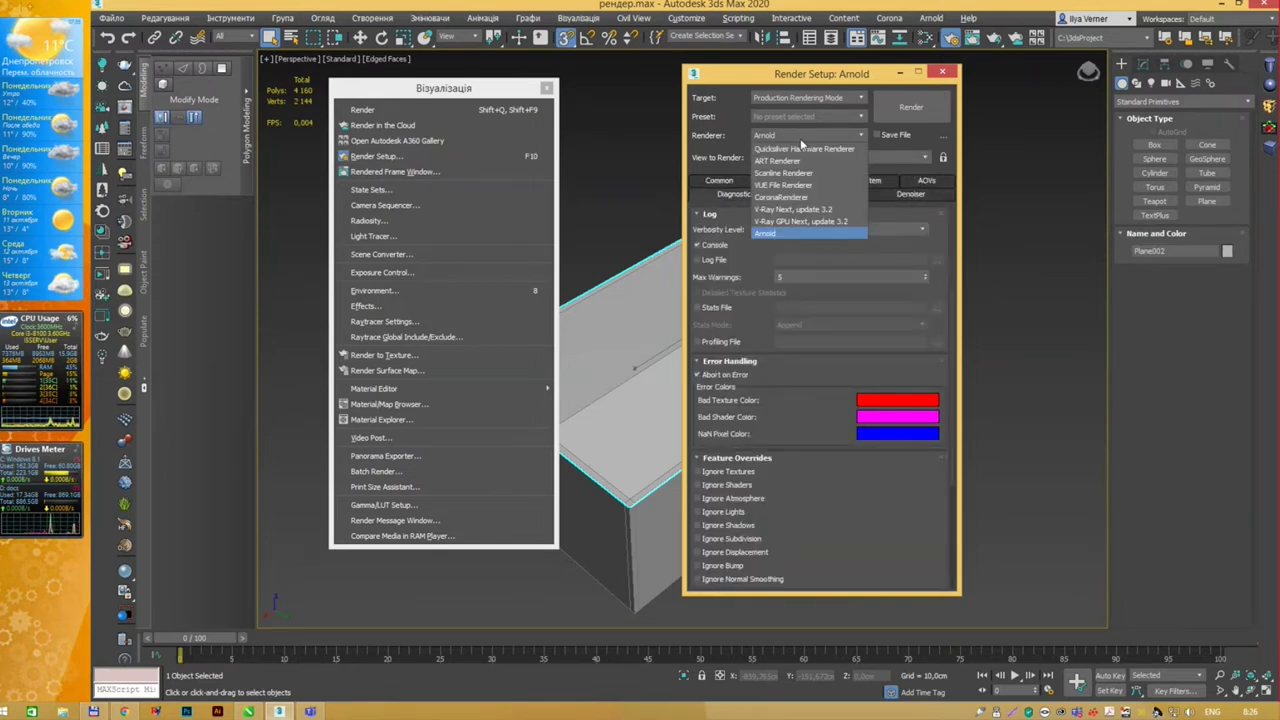
pyautogui.click(790, 204)
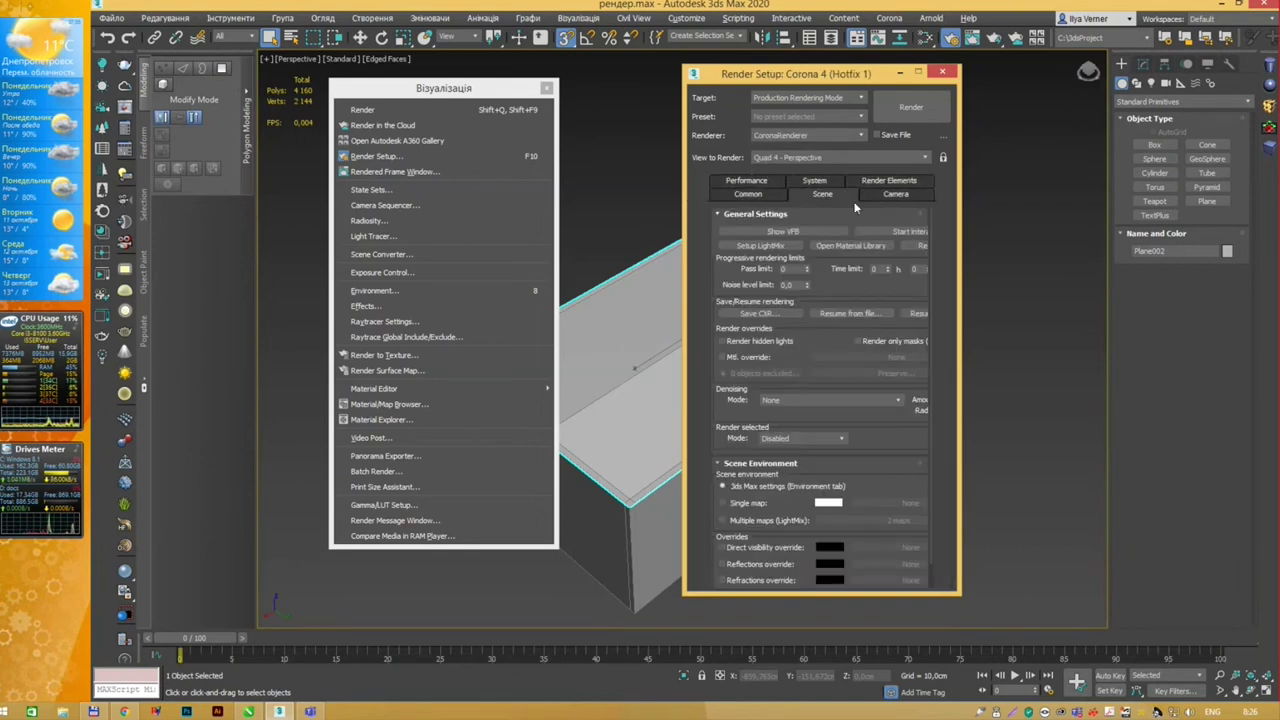
pyautogui.click(880, 180)
pyautogui.click(808, 180)
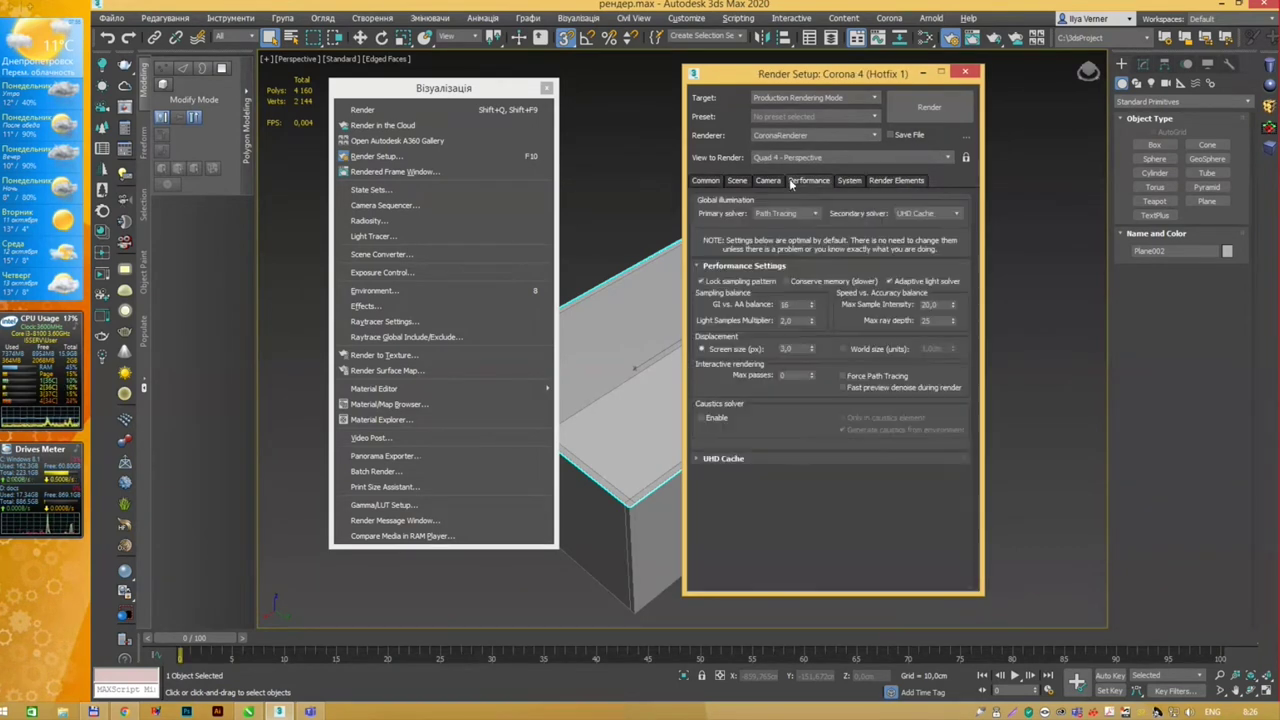
pyautogui.click(737, 180)
pyautogui.click(706, 180)
# Step: Return to Scanline Renderer, check its Renderer tab, and reopen the renderer list
pyautogui.click(806, 136)
pyautogui.click(799, 179)
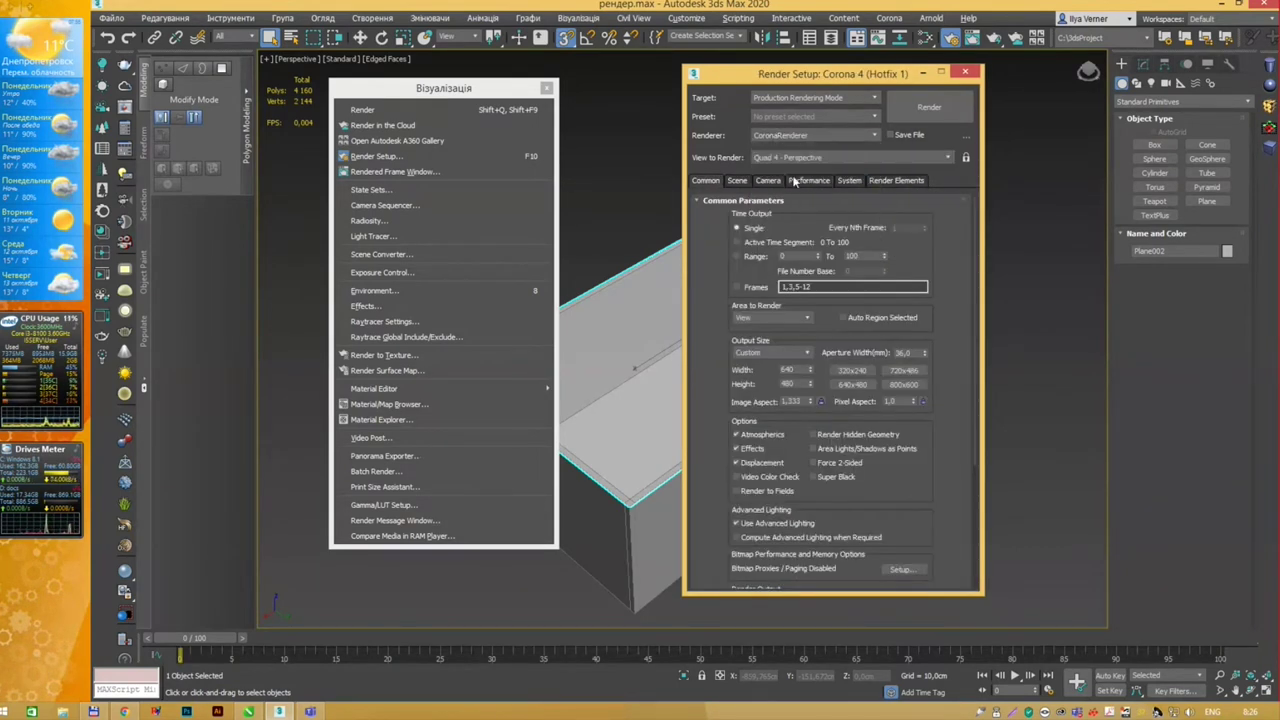
pyautogui.click(885, 194)
pyautogui.click(800, 193)
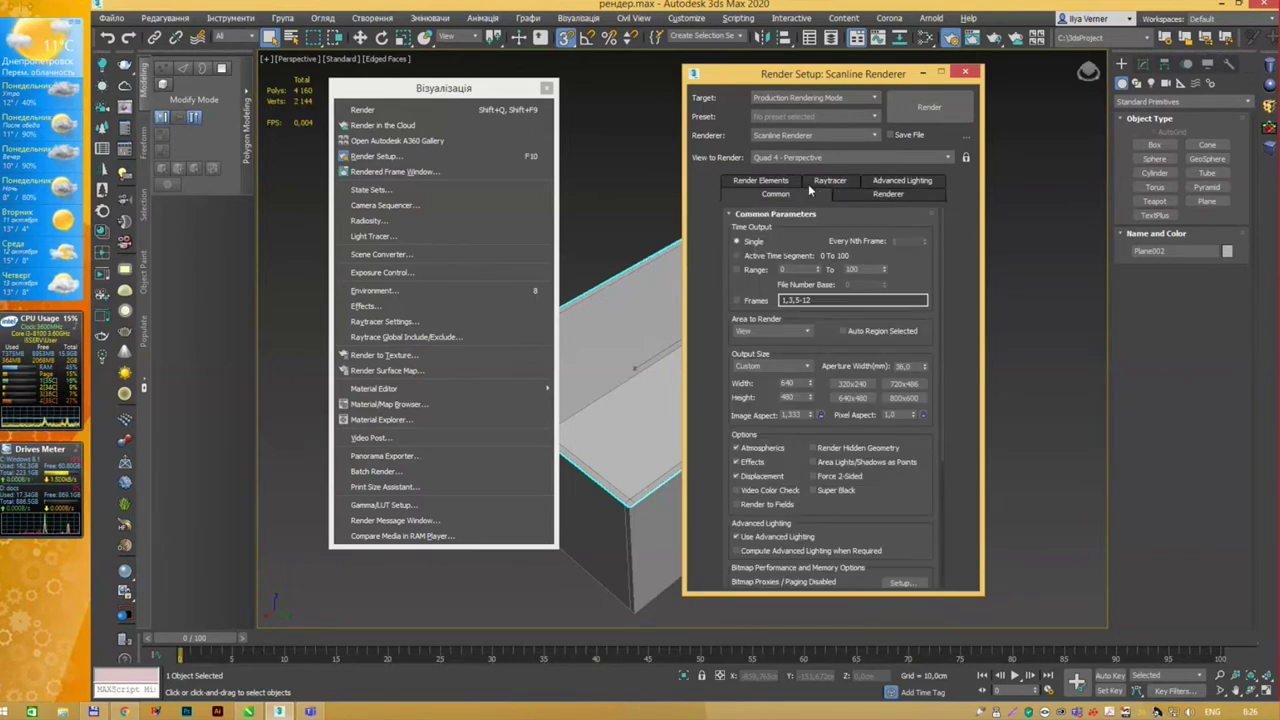
pyautogui.click(796, 140)
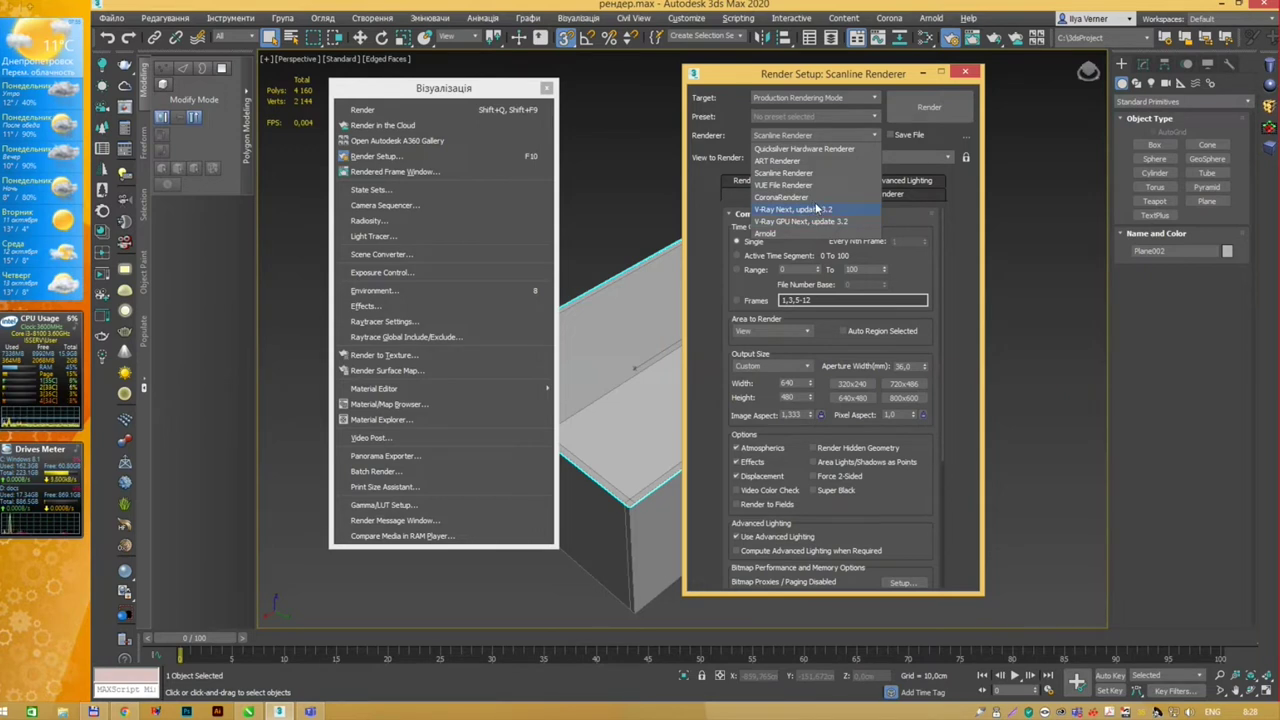
pyautogui.click(818, 209)
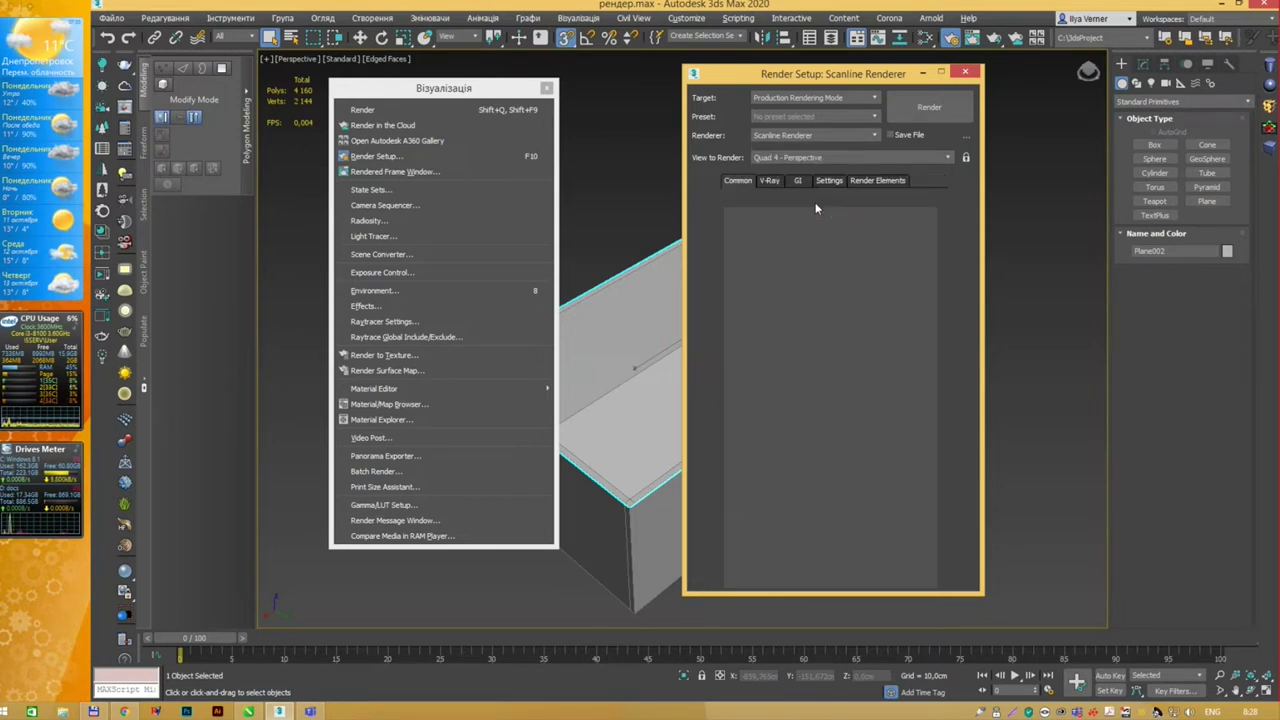
pyautogui.click(799, 136)
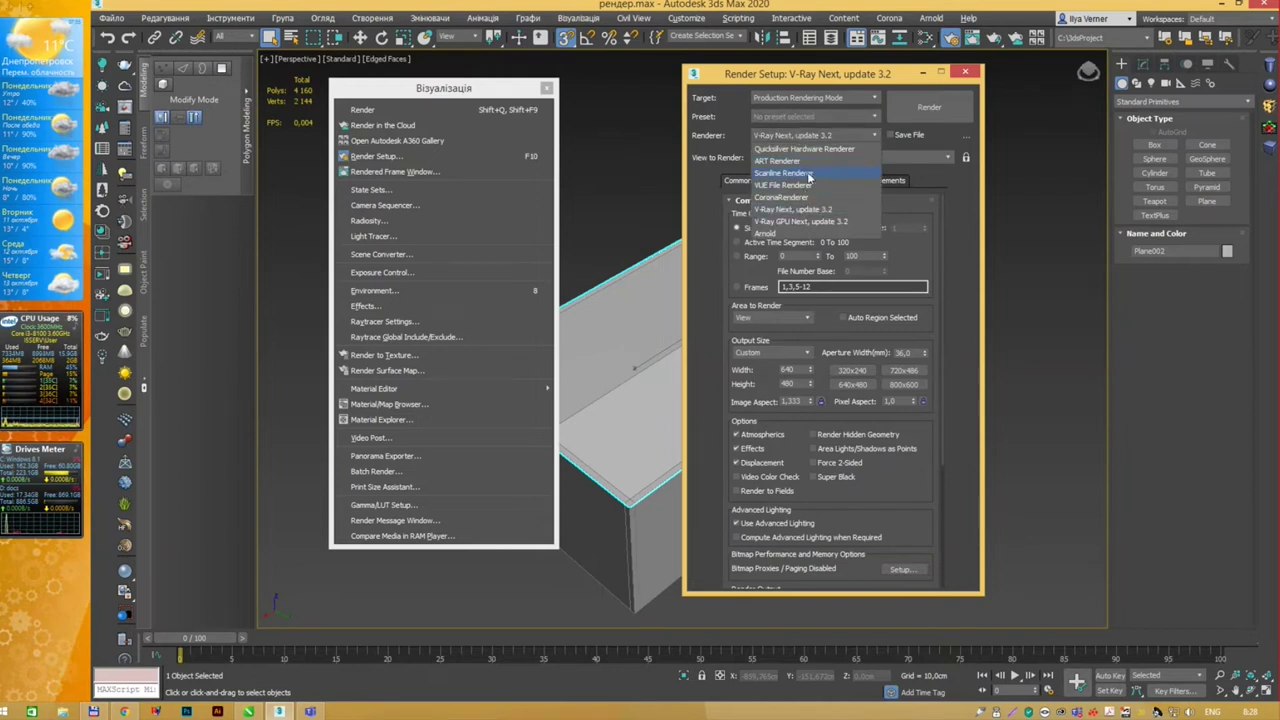
pyautogui.click(809, 173)
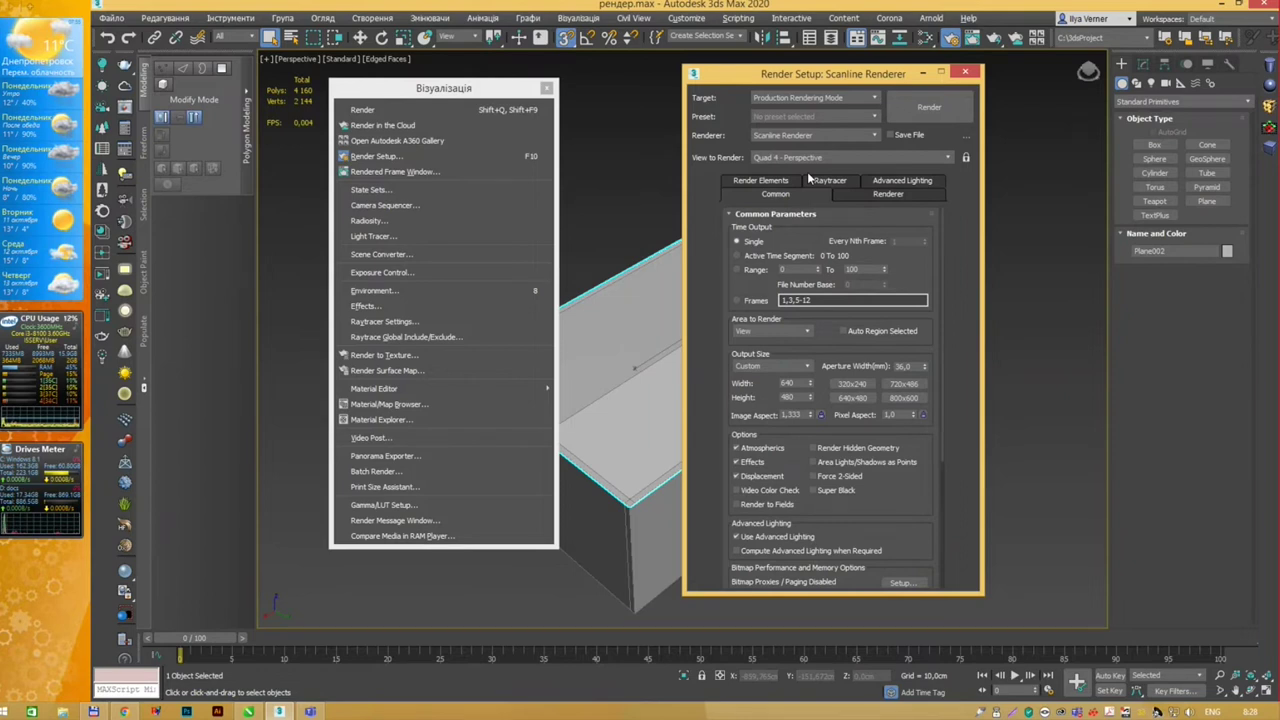
pyautogui.hotkey('alt', 'Tab')
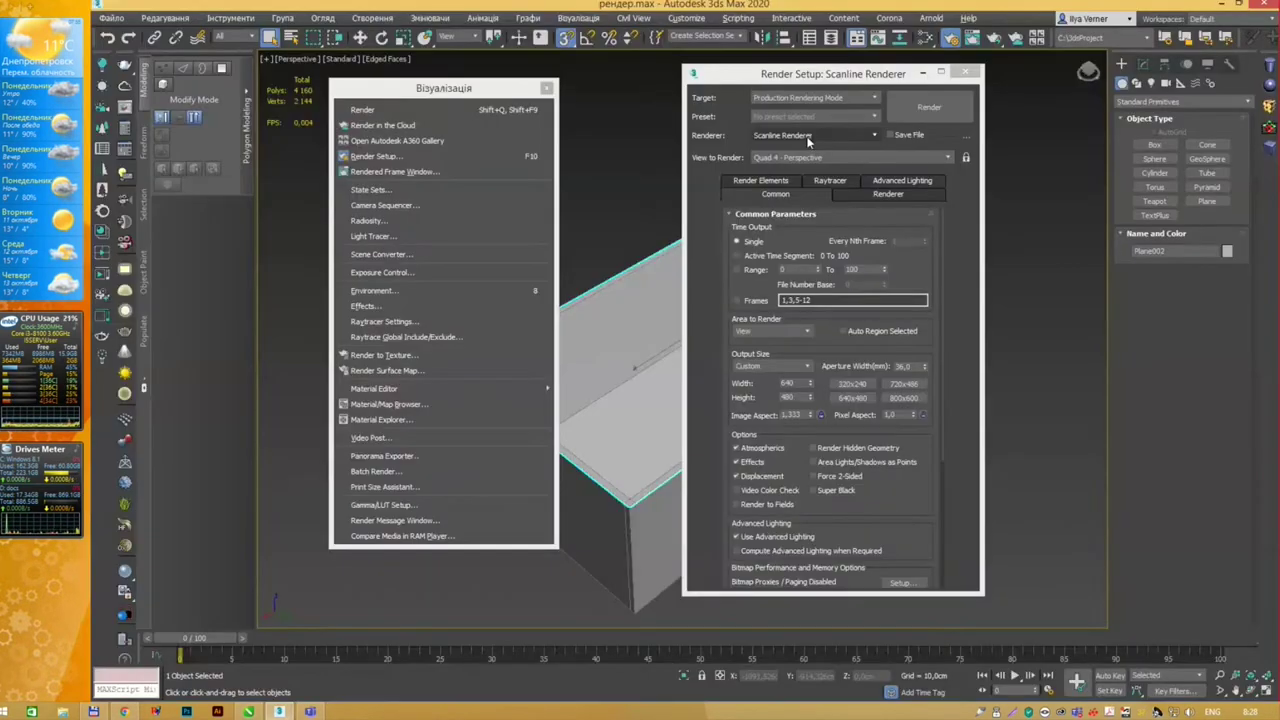
pyautogui.click(868, 100)
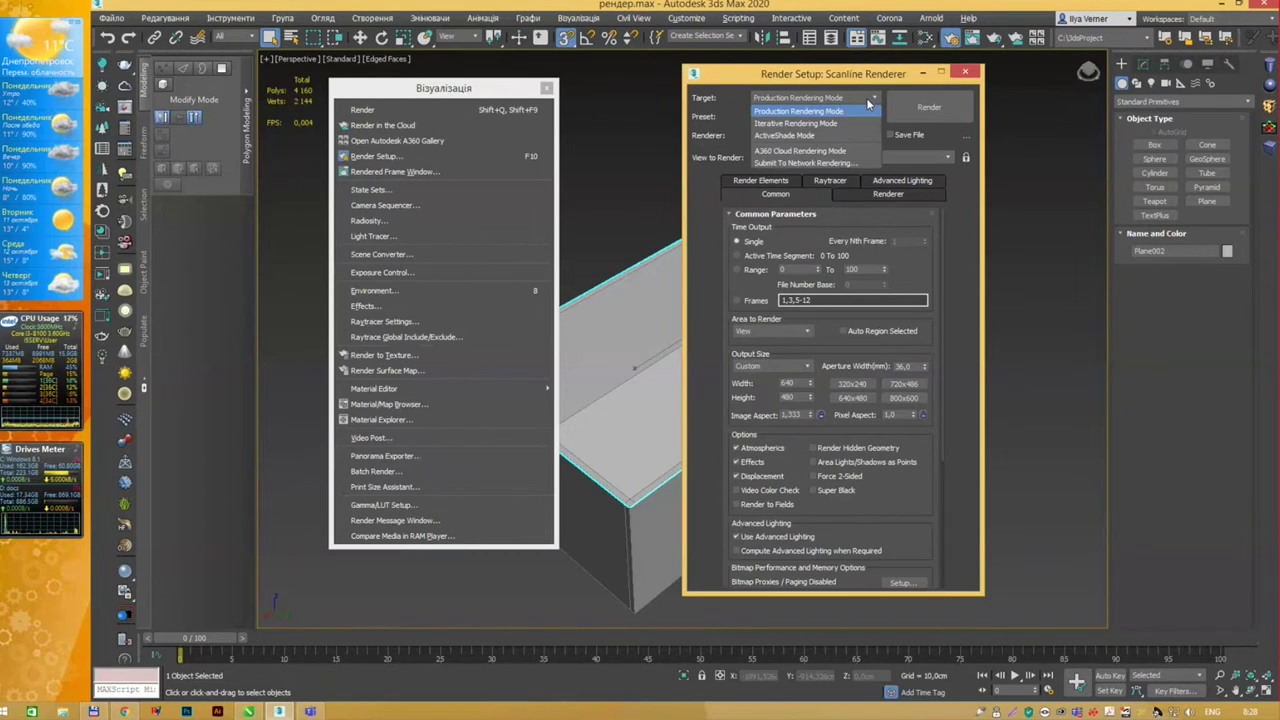
pyautogui.click(868, 102)
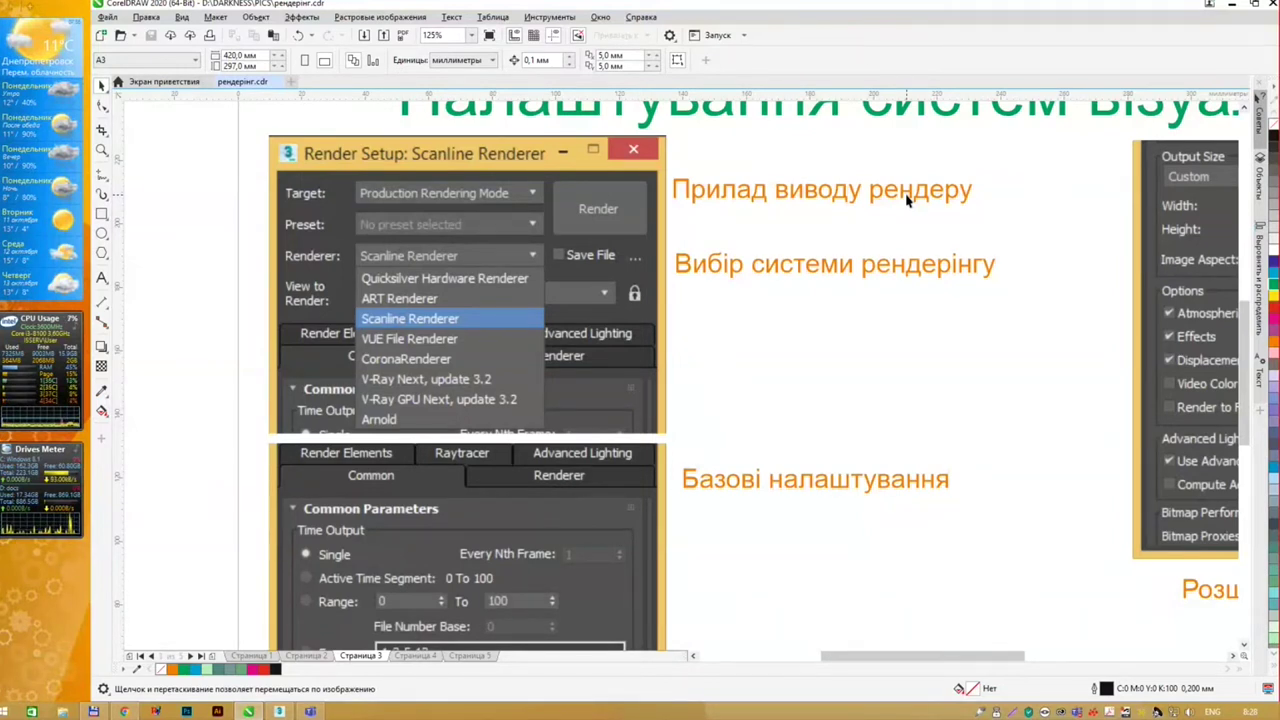
pyautogui.hotkey('alt', 'Tab')
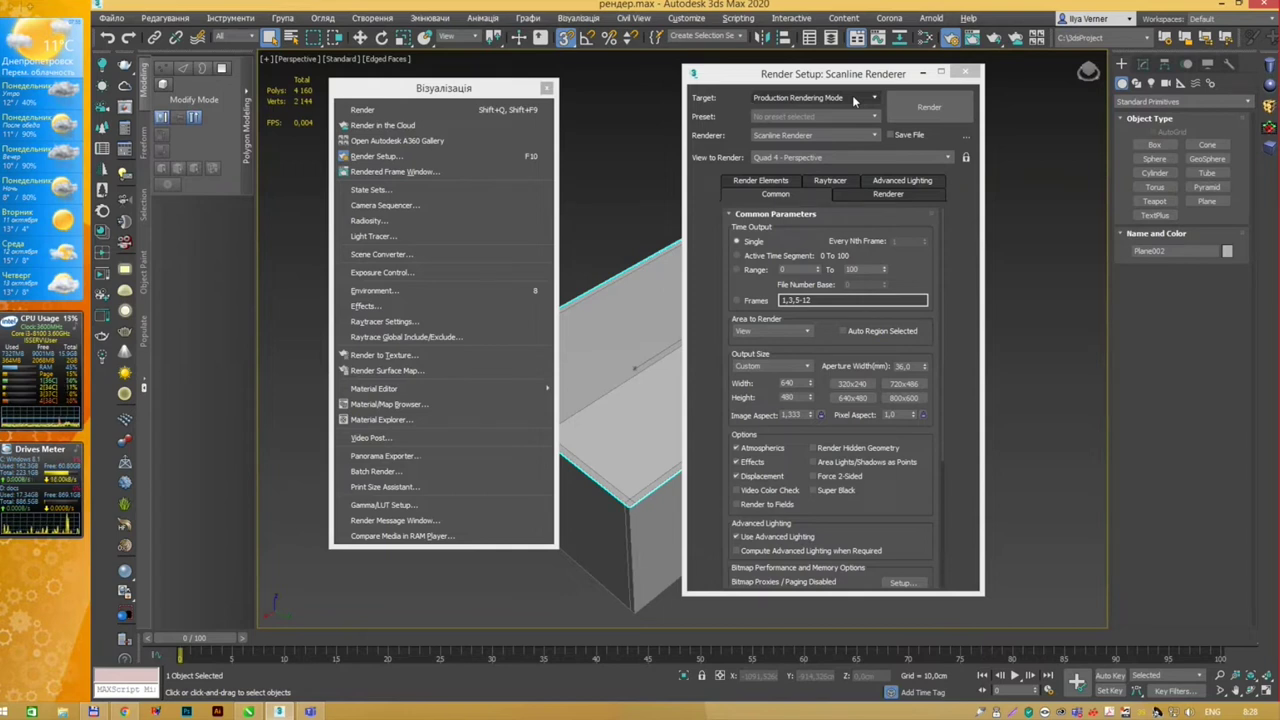
# Step: Render the Perspective view with Scanline and shift the Rendered Frame Window aside
pyautogui.click(929, 107)
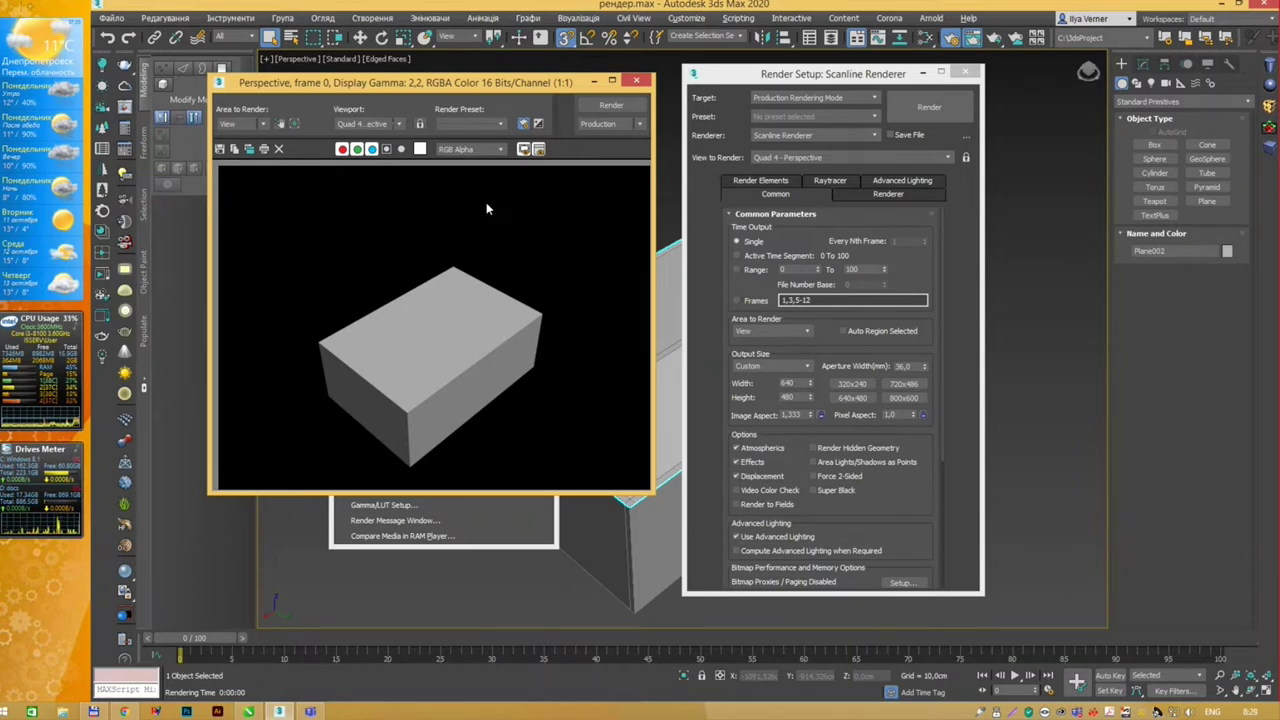
pyautogui.moveTo(440, 81)
pyautogui.mouseDown()
pyautogui.moveTo(410, 79)
pyautogui.moveTo(478, 89)
pyautogui.mouseUp()
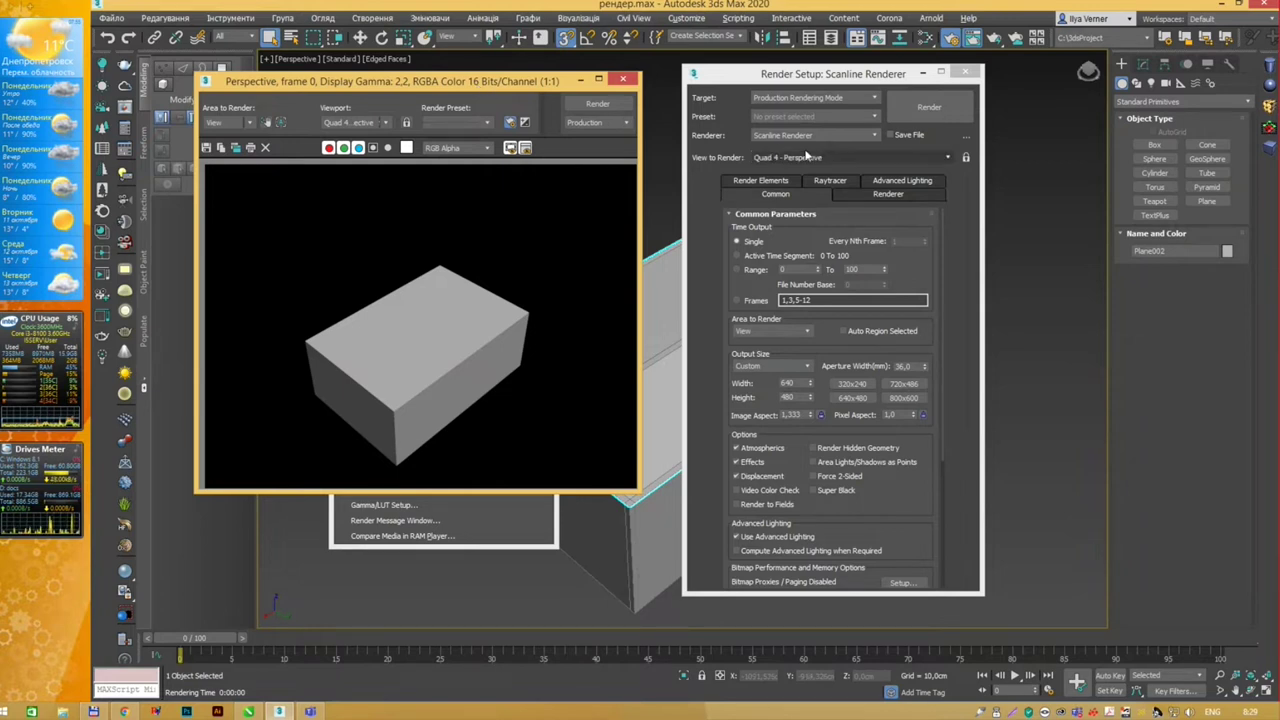
pyautogui.click(843, 98)
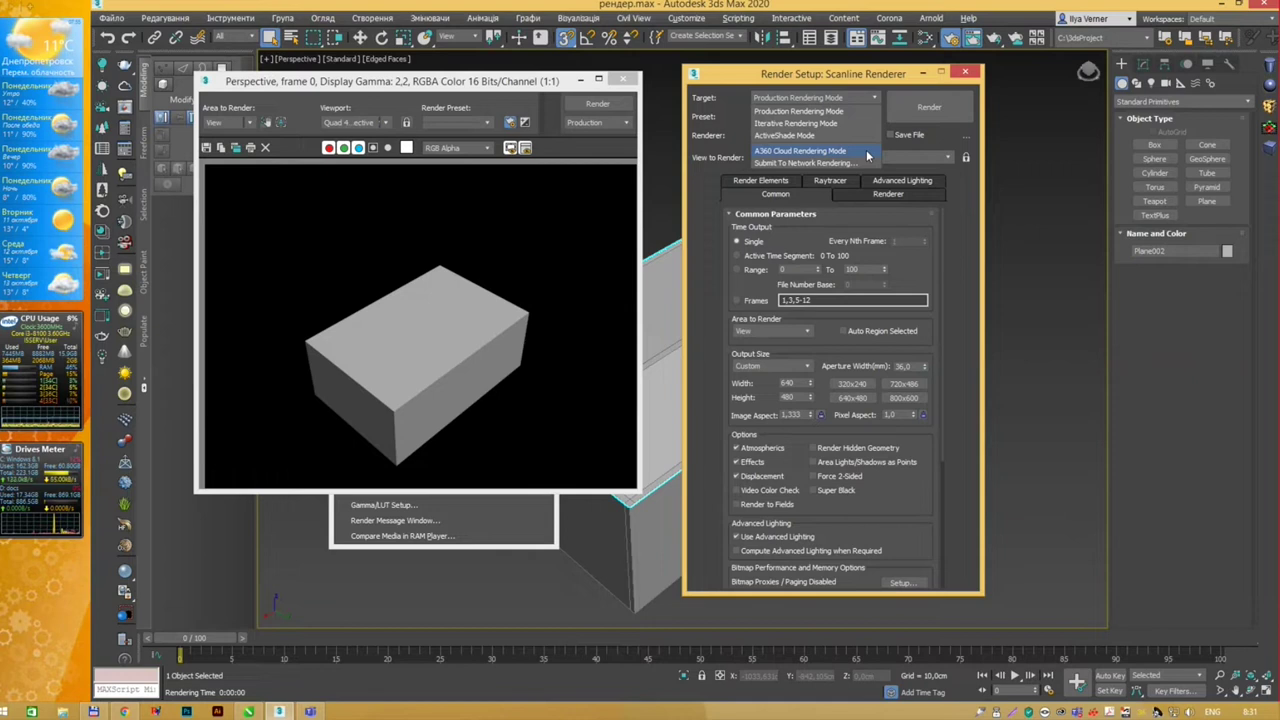
# Step: Keep Production Rendering Mode and dismiss the Preset list without choosing a preset
pyautogui.click(870, 110)
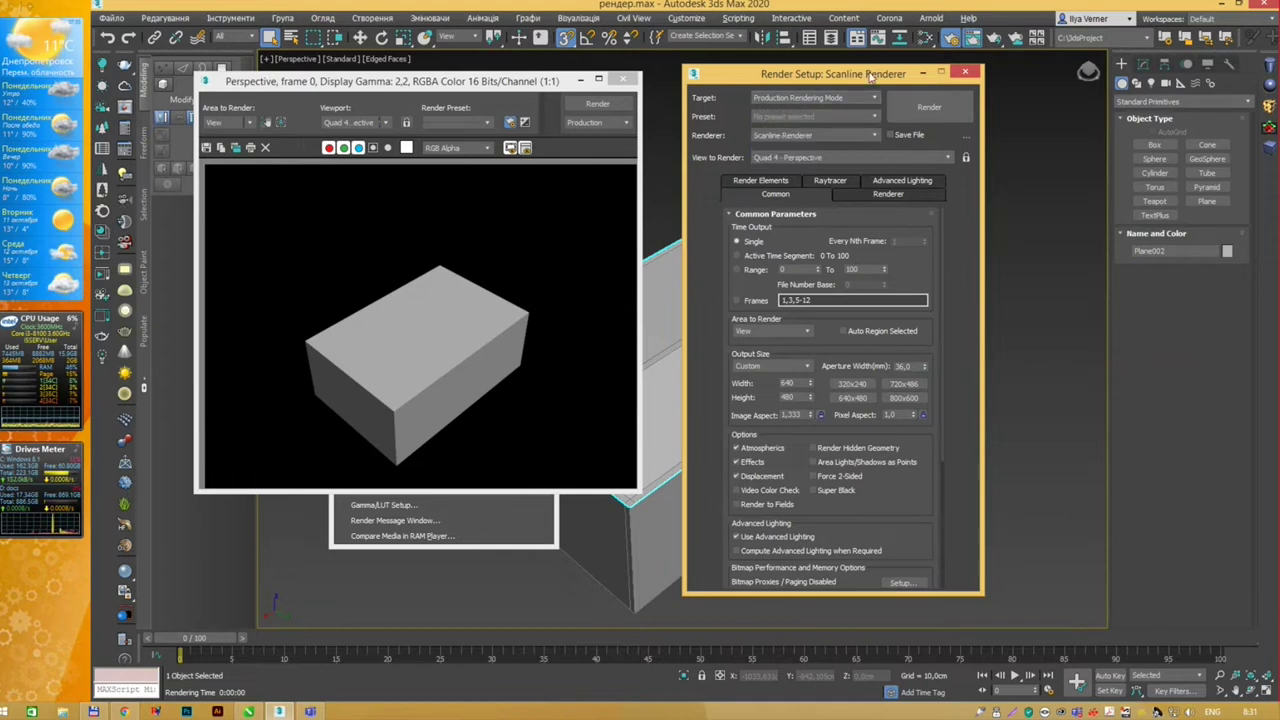
pyautogui.click(874, 117)
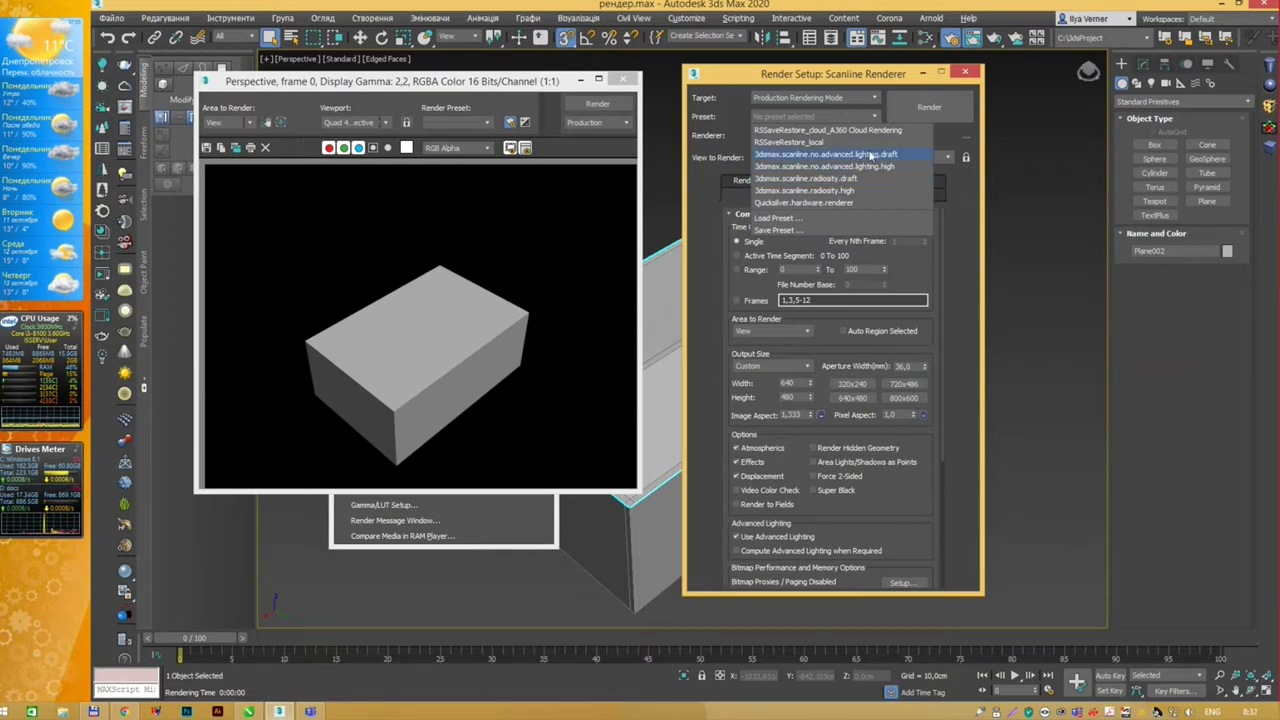
pyautogui.click(843, 88)
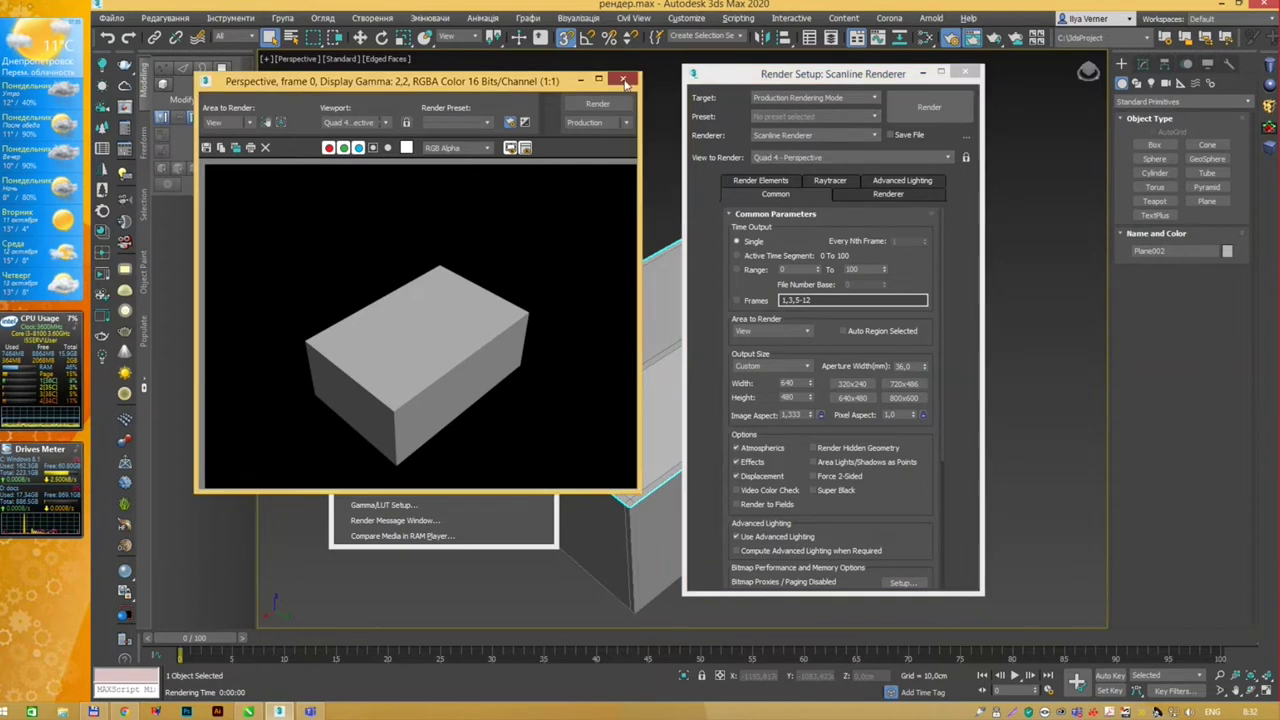
# Step: Close the rendered frame, move the floating windows aside, and switch to four viewports
pyautogui.click(622, 78)
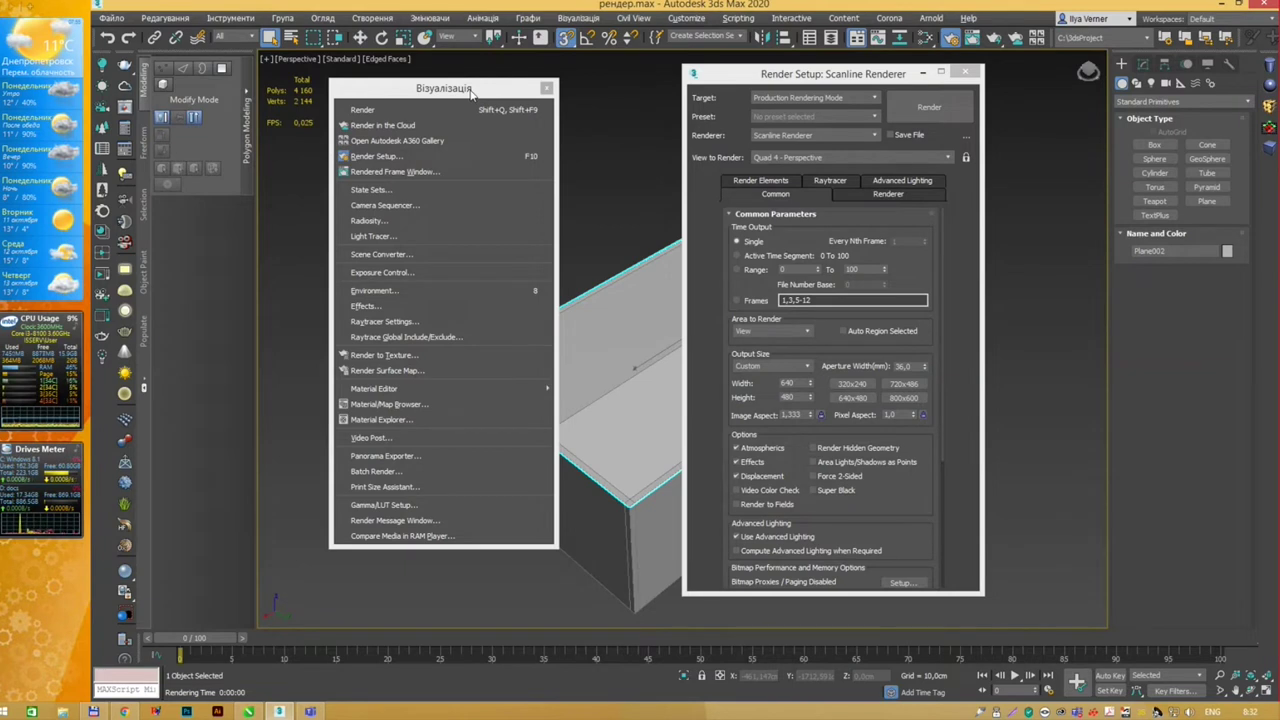
pyautogui.moveTo(471, 91); pyautogui.dragTo(522, 101)
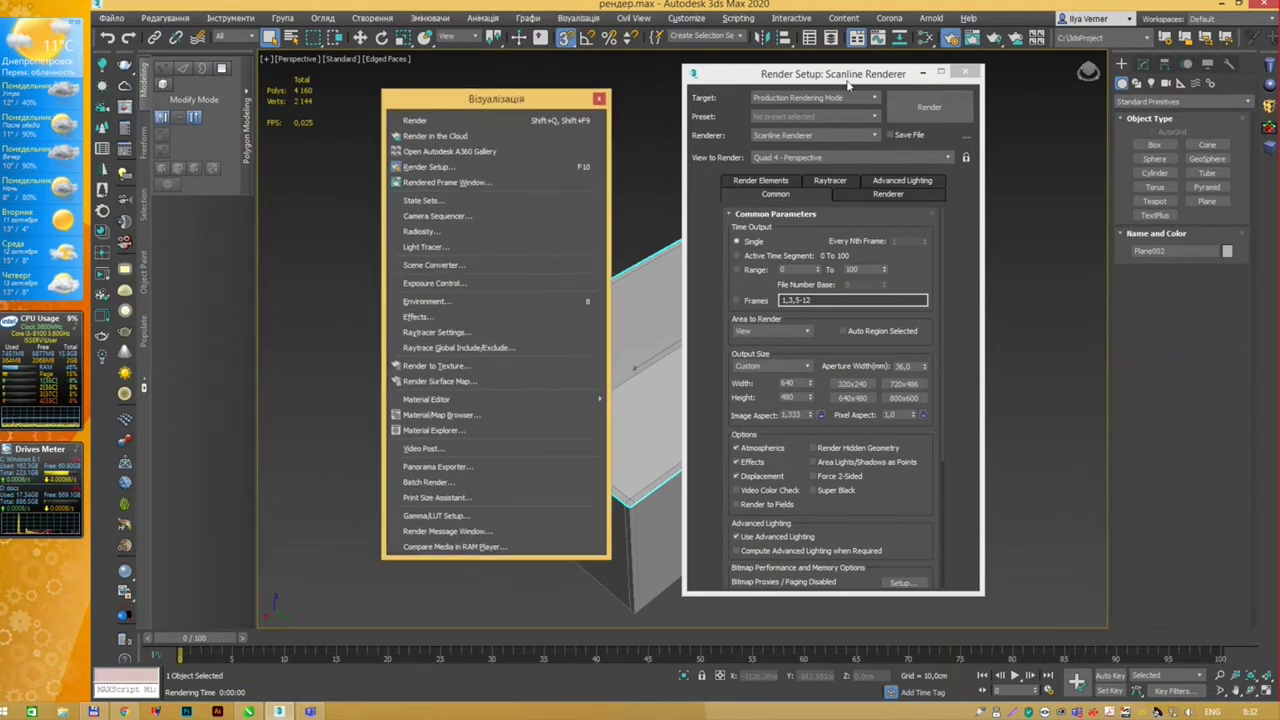
pyautogui.moveTo(850, 74); pyautogui.dragTo(950, 141)
pyautogui.hotkey('alt', 'w')
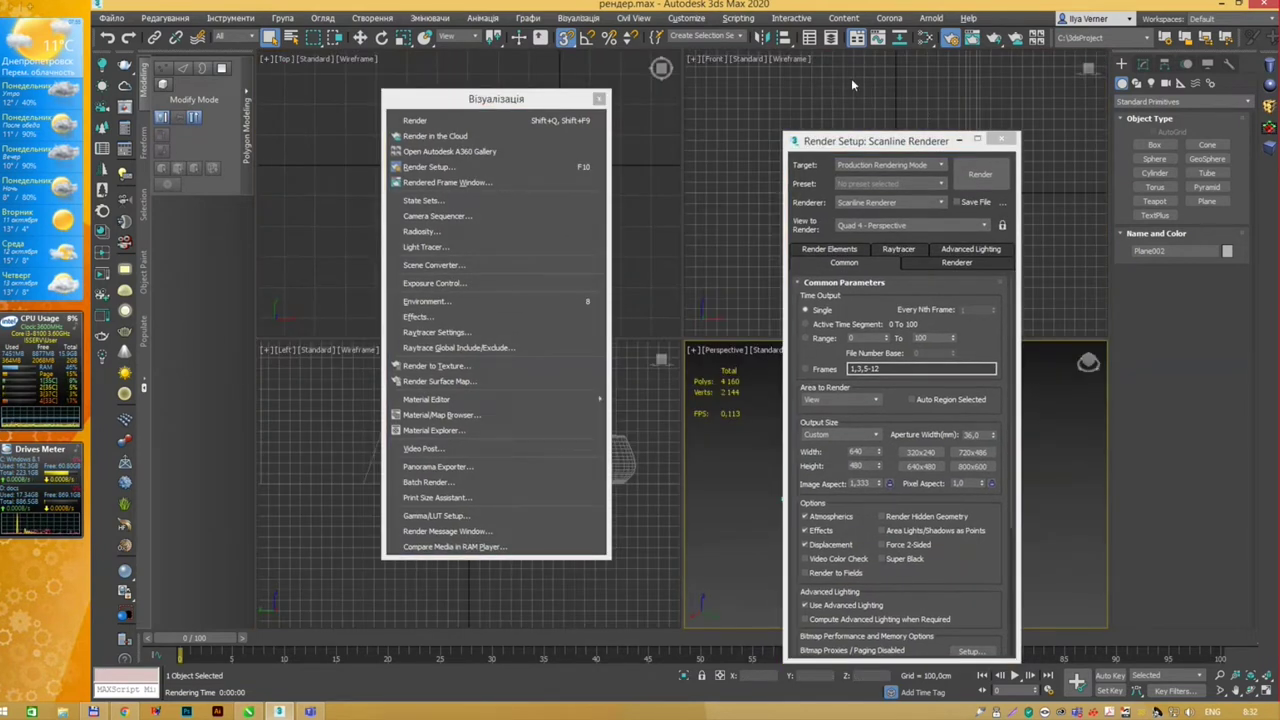
# Step: Render the Front viewport, then close the Rendered Frame Window and make Front active again
pyautogui.click(840, 84)
pyautogui.scroll(-3, 830, 90)
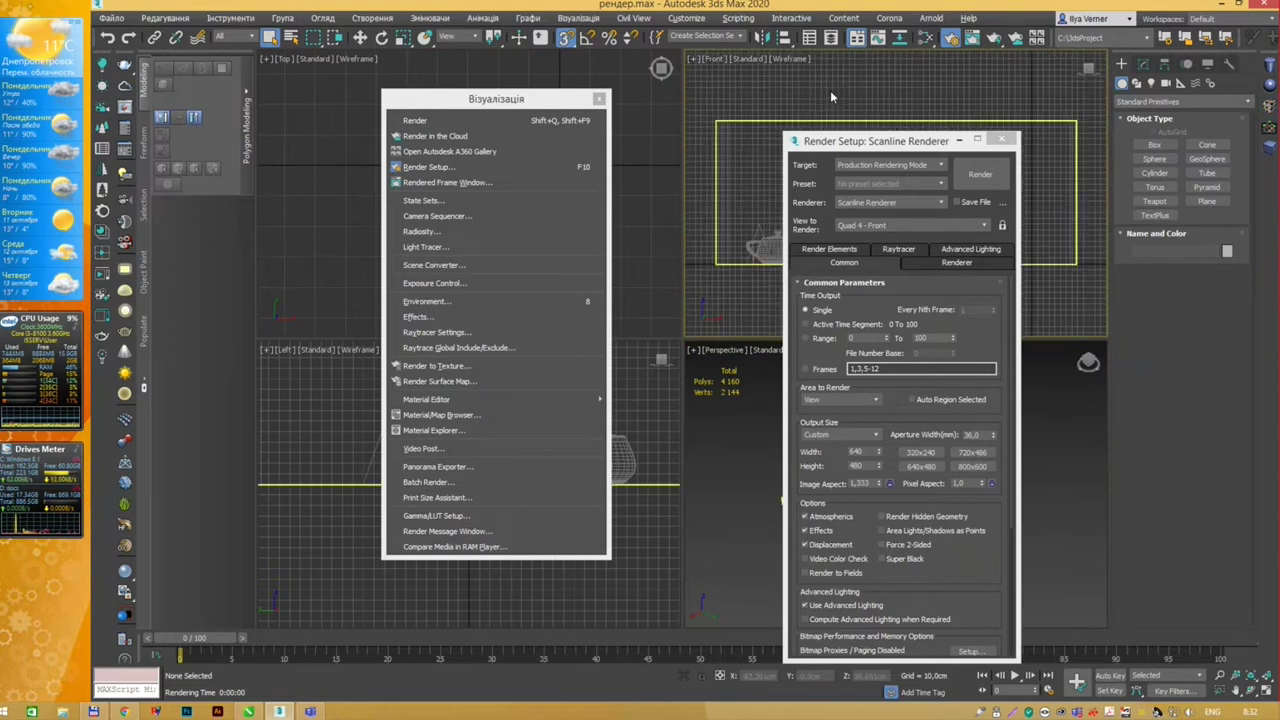
pyautogui.click(979, 174)
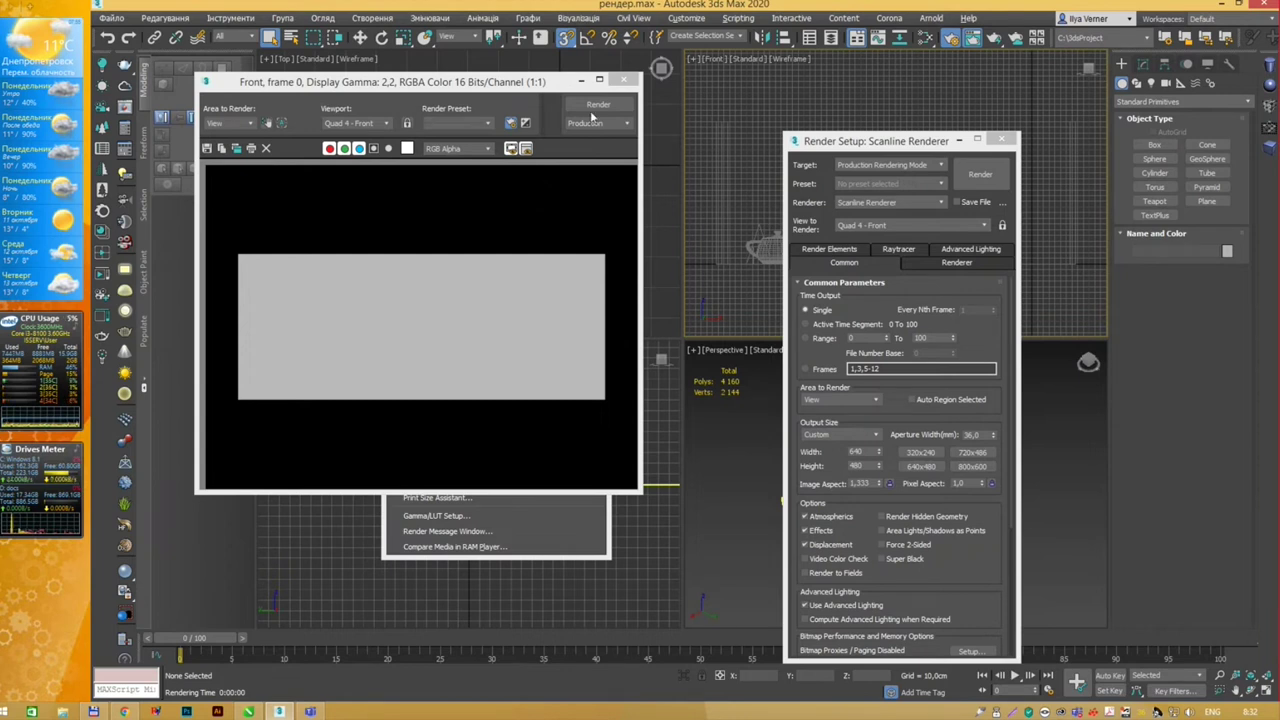
pyautogui.click(725, 422)
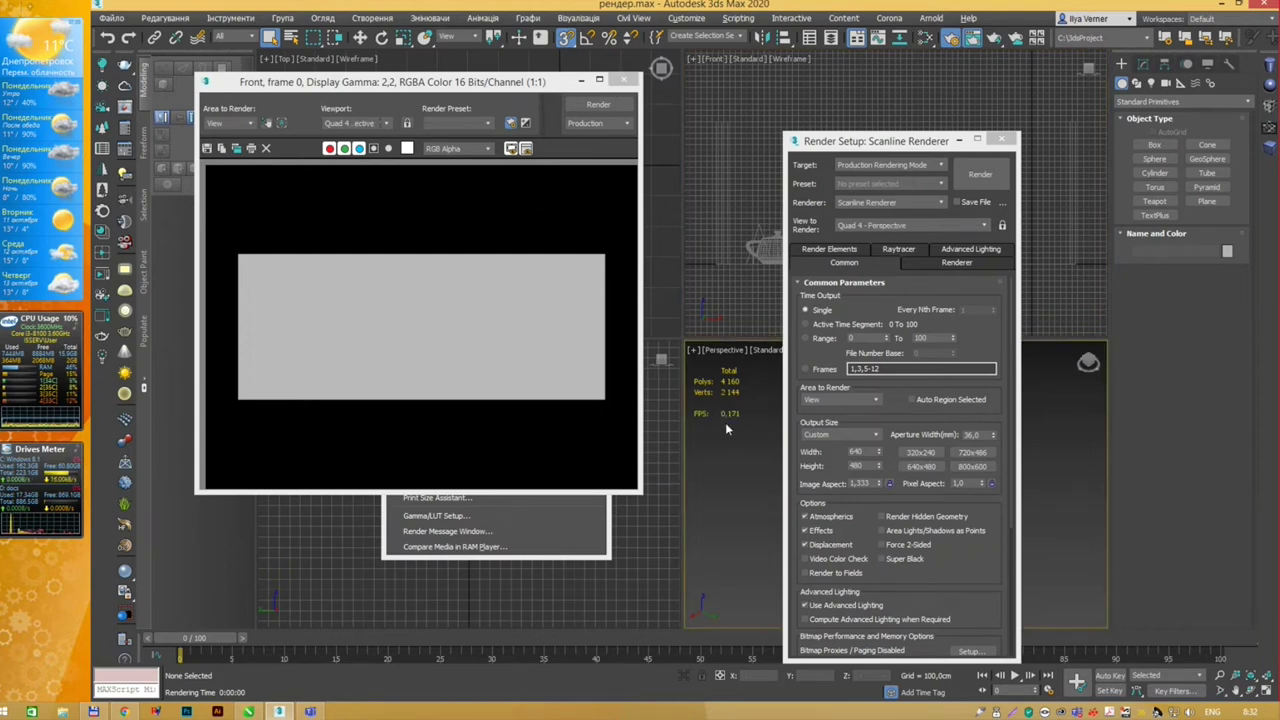
pyautogui.click(626, 80)
pyautogui.click(707, 332)
# Step: Dismiss the 'No cameras in scene' alert and maximize the Perspective viewport
pyautogui.press('c')
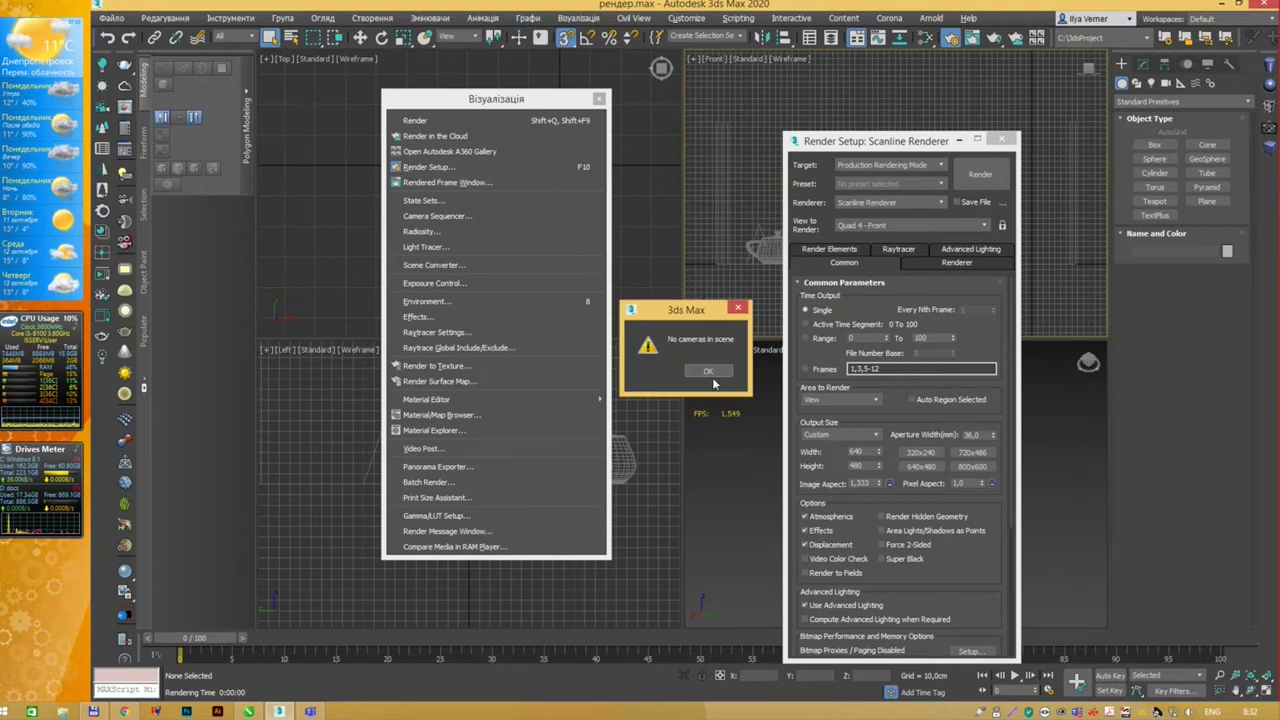
pyautogui.click(712, 372)
pyautogui.click(725, 432)
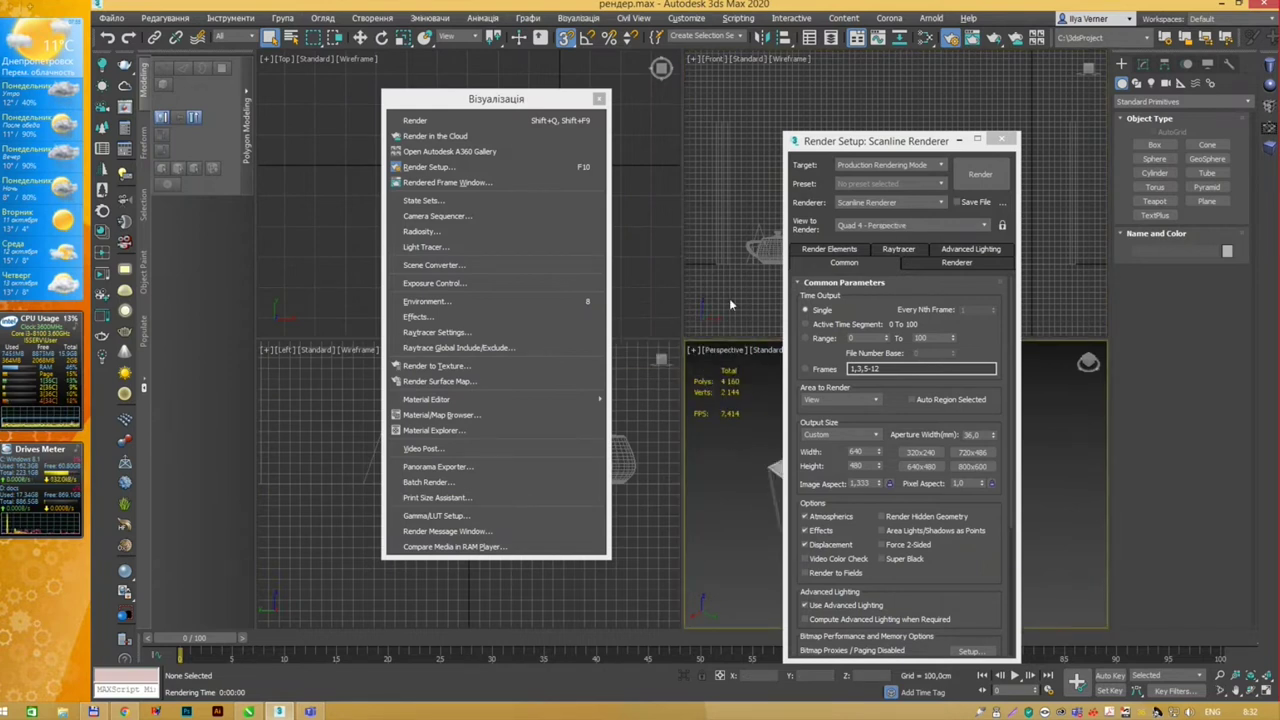
pyautogui.hotkey('alt', 'w')
# Step: Frame the box room and create physical camera PhysCamera001 from the Perspective view
pyautogui.moveTo(520, 103); pyautogui.dragTo(244, 108)
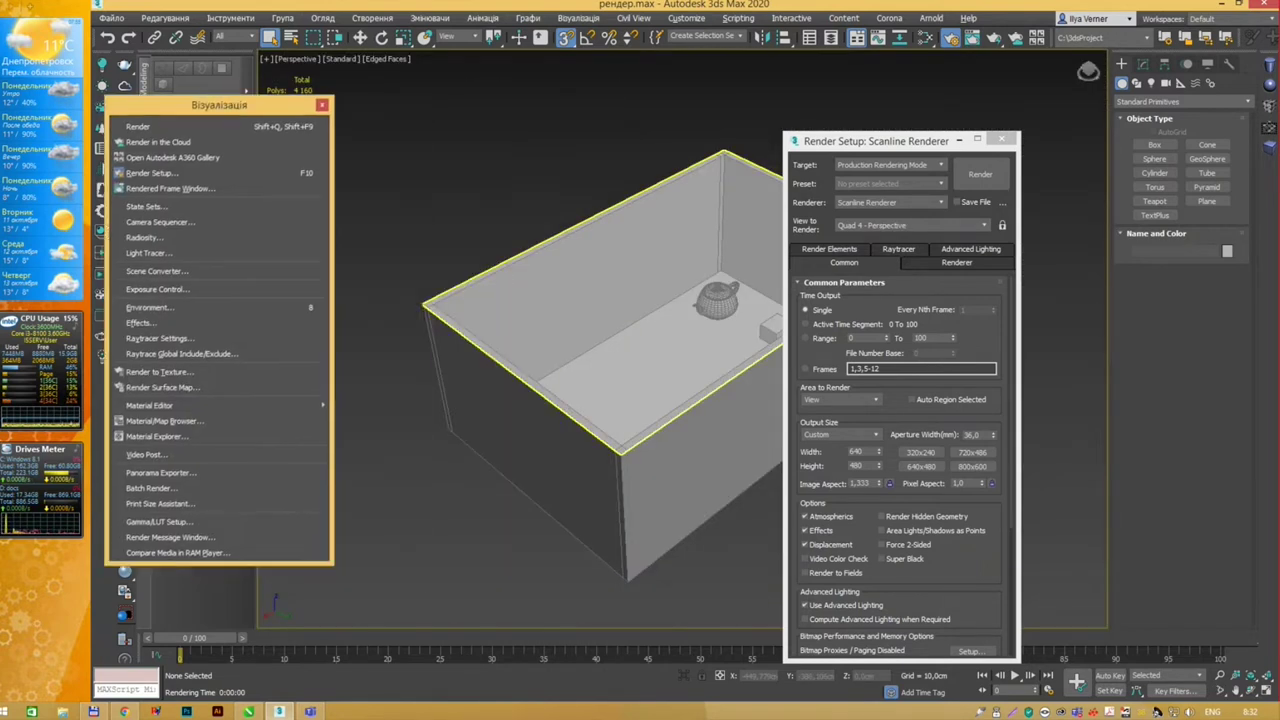
pyautogui.keyDown('alt'); pyautogui.moveTo(615, 345); pyautogui.dragTo(686, 314, button='middle'); pyautogui.keyUp('alt')
pyautogui.moveTo(615, 345)
pyautogui.keyDown('alt'); pyautogui.mouseDown(button='middle')
pyautogui.moveTo(602, 296)
pyautogui.moveTo(630, 278)
pyautogui.mouseUp(button='middle'); pyautogui.keyUp('alt')
pyautogui.hotkey('ctrl', 'c')
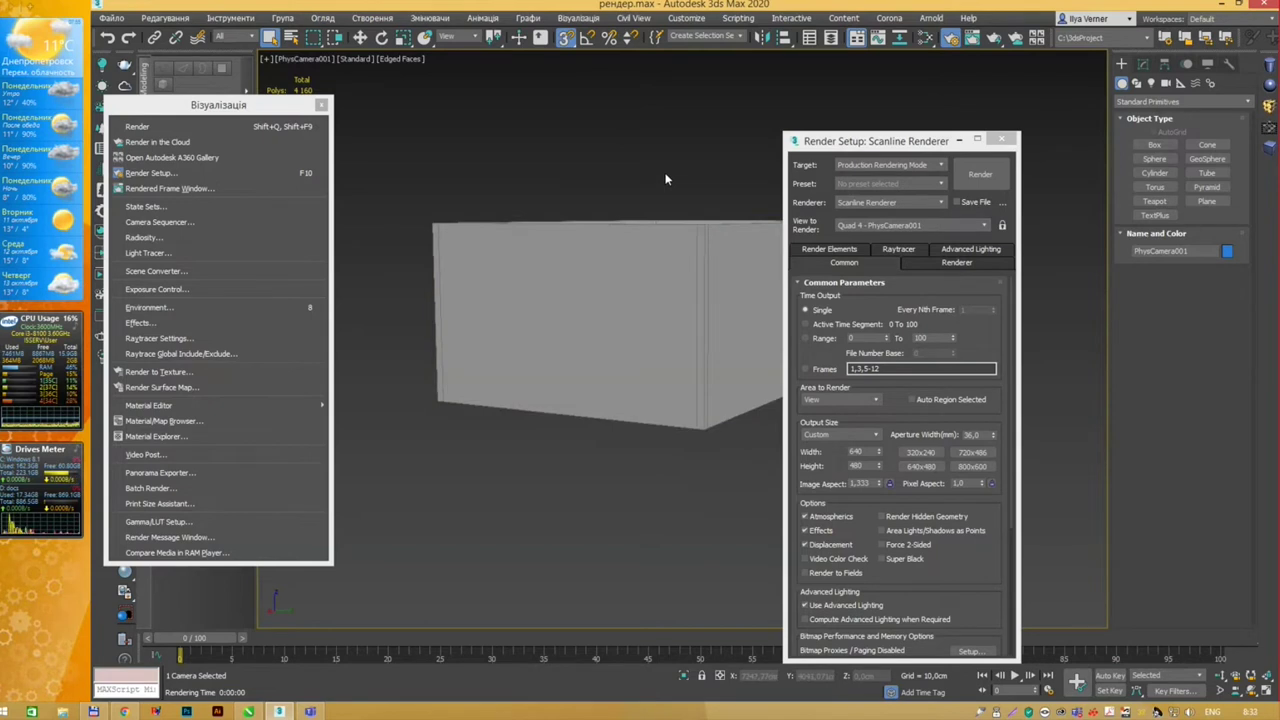
# Step: Back in Perspective, raise PhysCamera001 along Z with the Move tool
pyautogui.press('p')
pyautogui.keyDown('alt'); pyautogui.moveTo(720, 160); pyautogui.dragTo(613, 168, button='middle'); pyautogui.keyUp('alt')
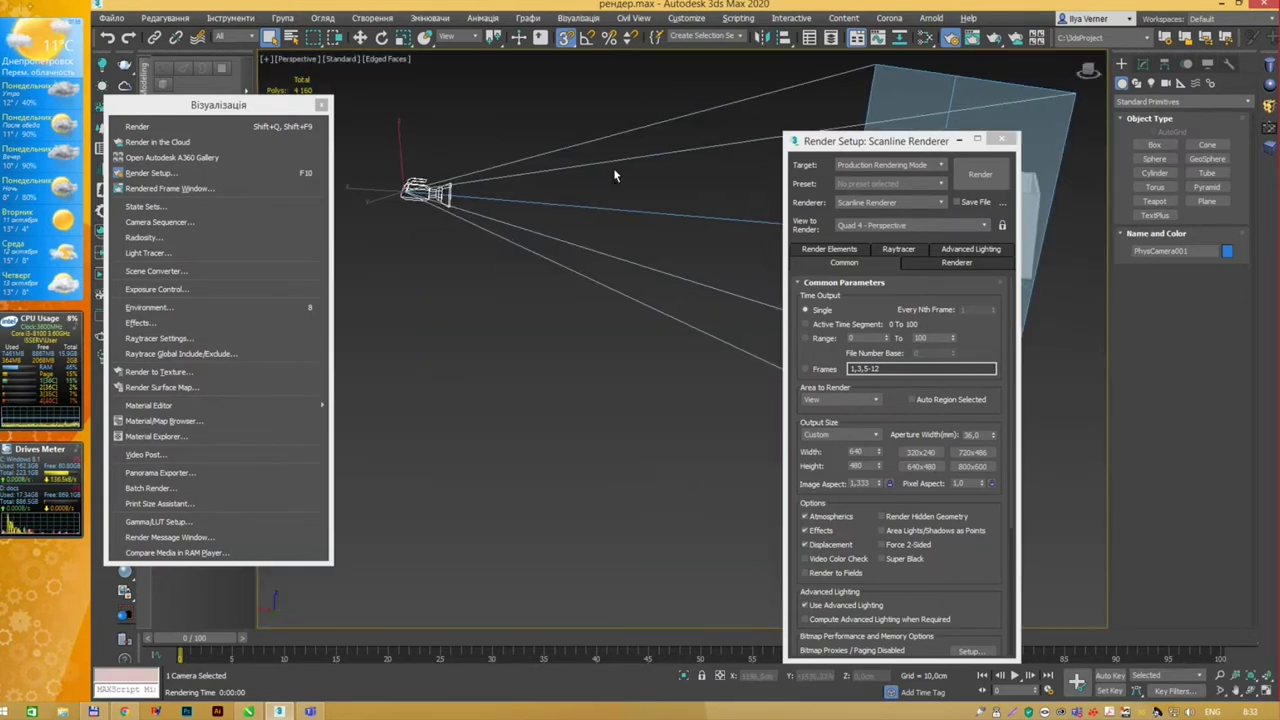
pyautogui.scroll(3, 597, 185)
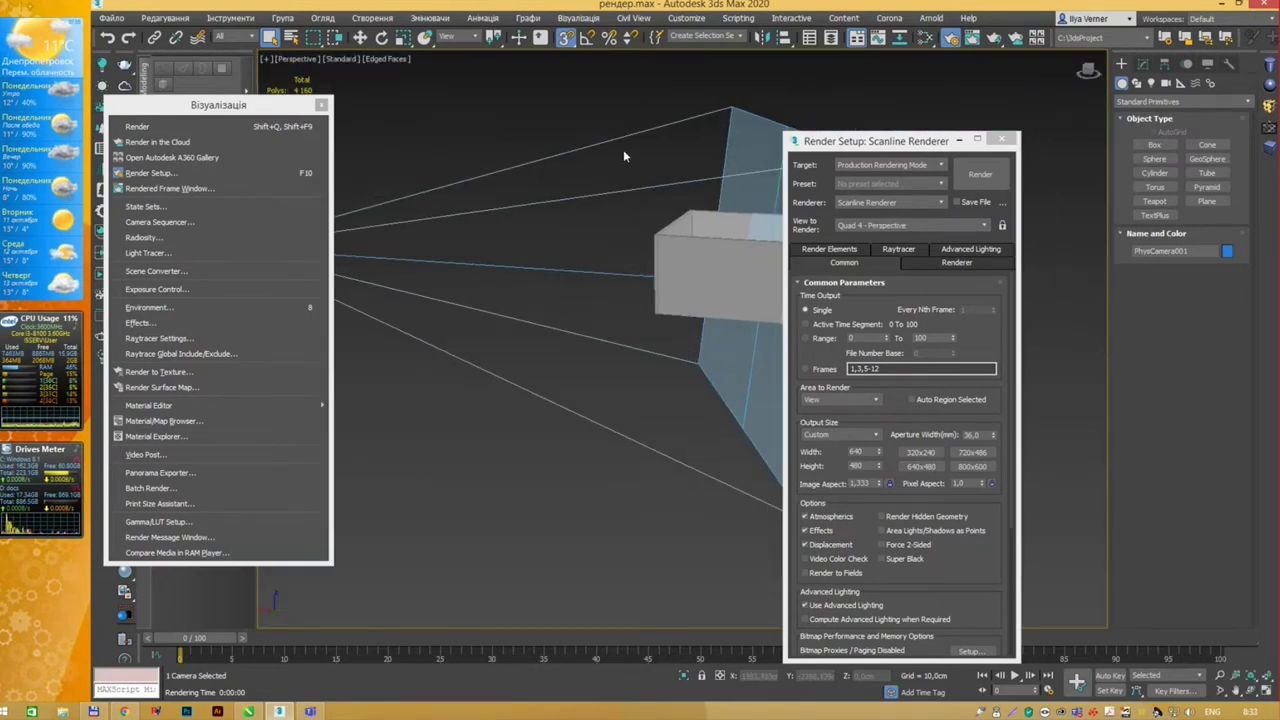
pyautogui.scroll(-1, 630, 155)
pyautogui.scroll(-3, 657, 163)
pyautogui.scroll(-2, 529, 203)
pyautogui.press('w')
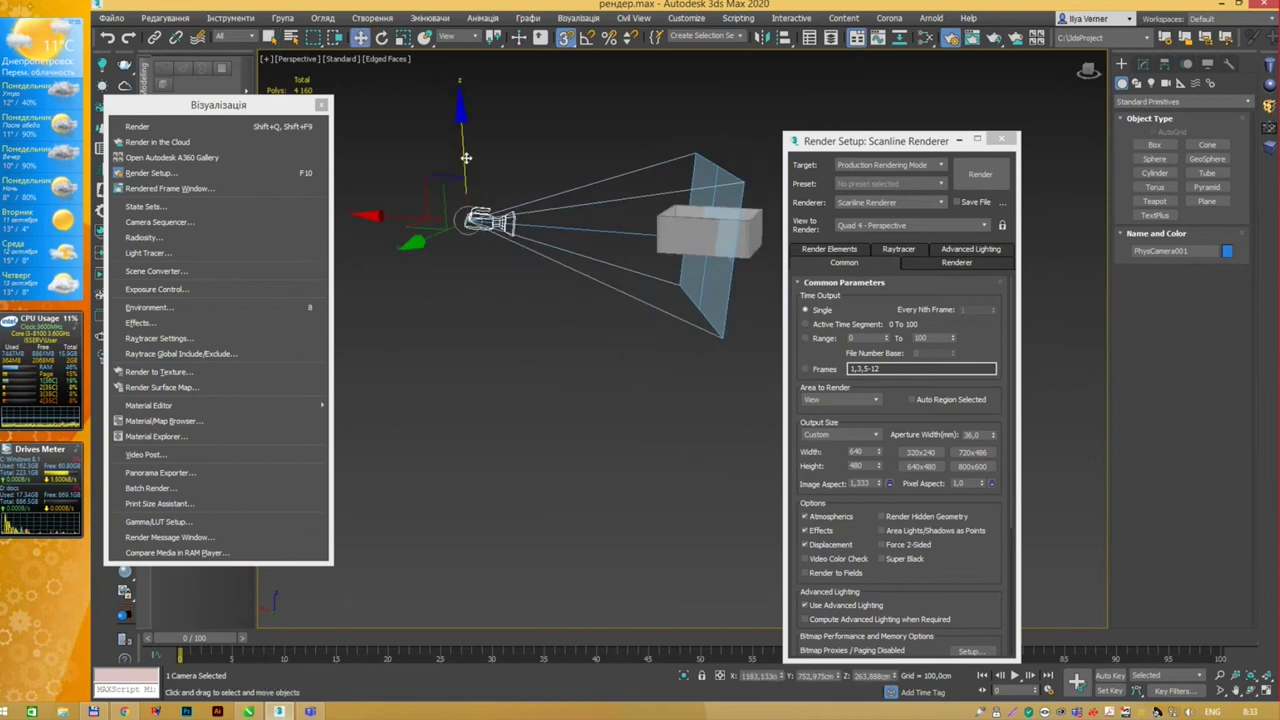
pyautogui.moveTo(466, 158); pyautogui.dragTo(672, 137)
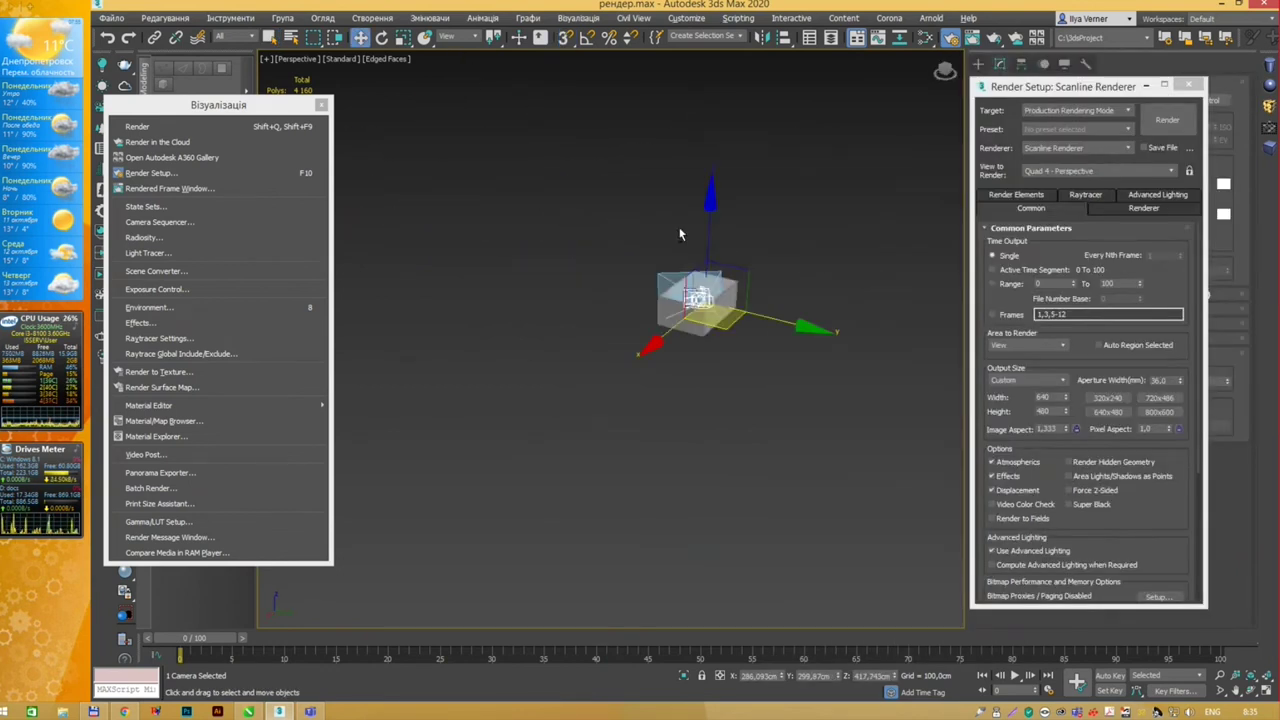
# Step: Close Render Setup and lower the camera so it sits in front of the box
pyautogui.click(1189, 87)
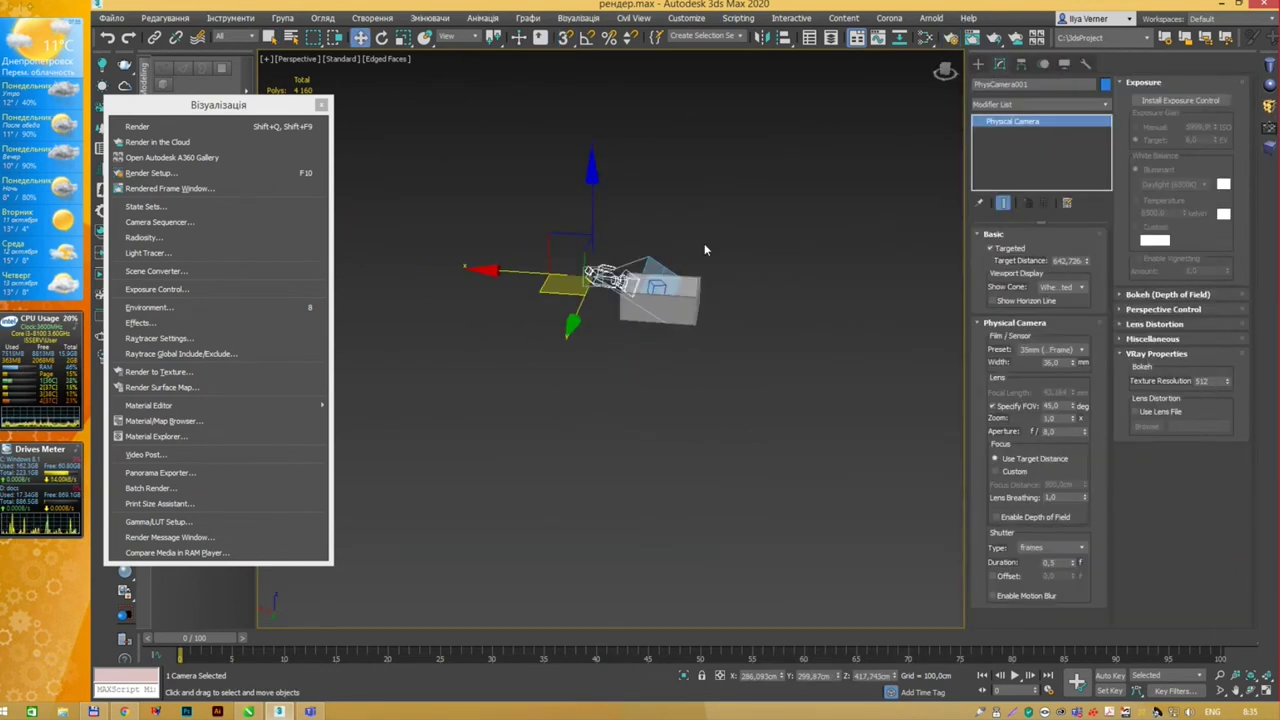
pyautogui.click(700, 250)
pyautogui.scroll(5, 660, 258)
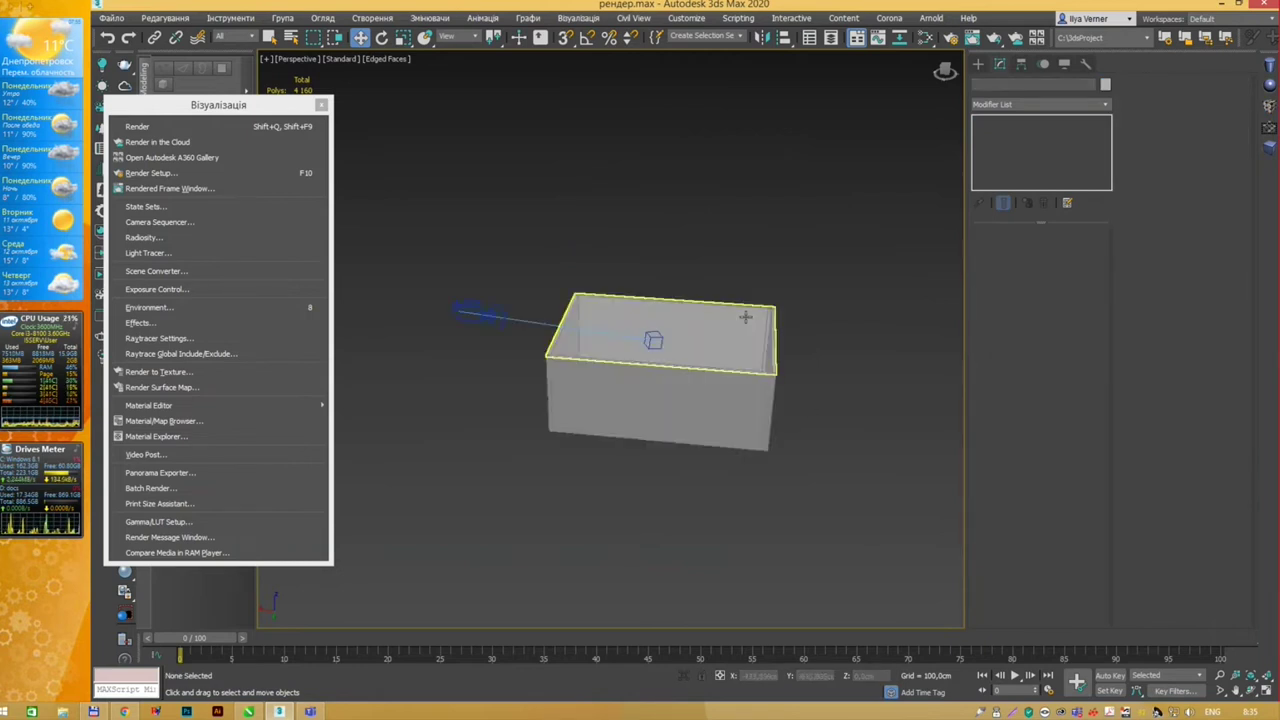
pyautogui.keyDown('alt'); pyautogui.moveTo(660, 258); pyautogui.dragTo(555, 323, button='middle'); pyautogui.keyUp('alt')
pyautogui.click(503, 308)
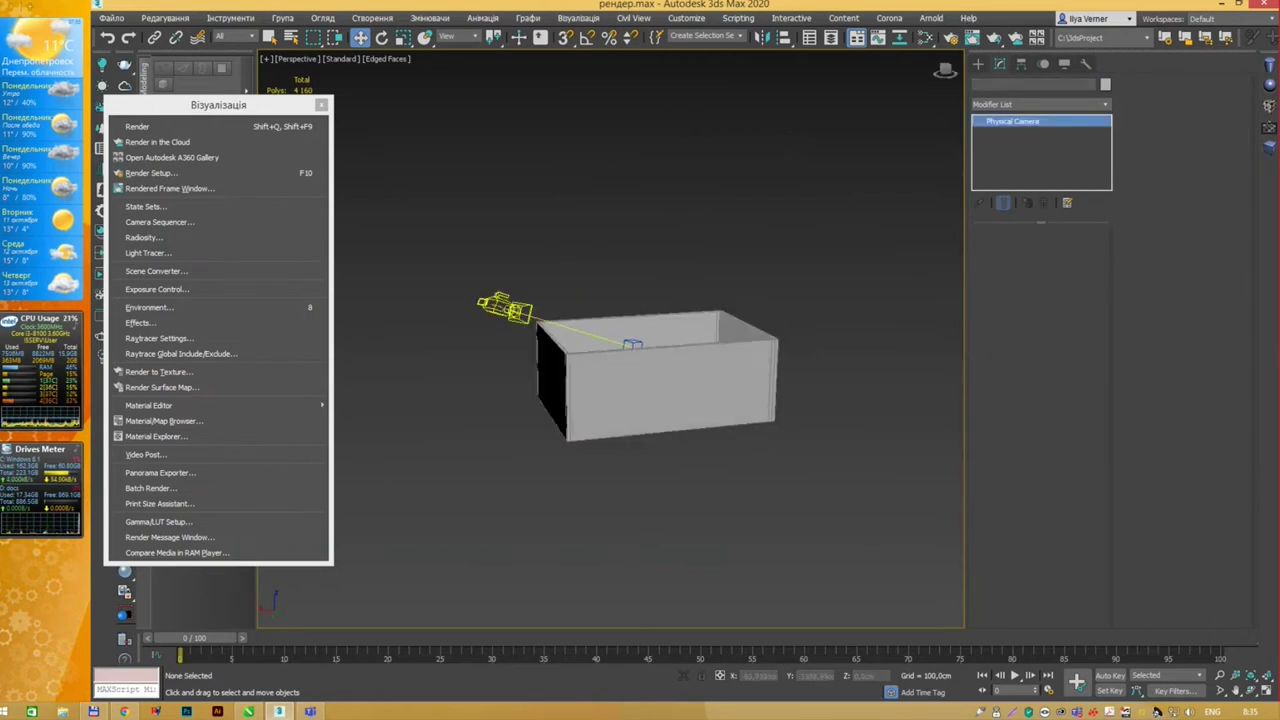
pyautogui.moveTo(487, 240); pyautogui.dragTo(476, 320)
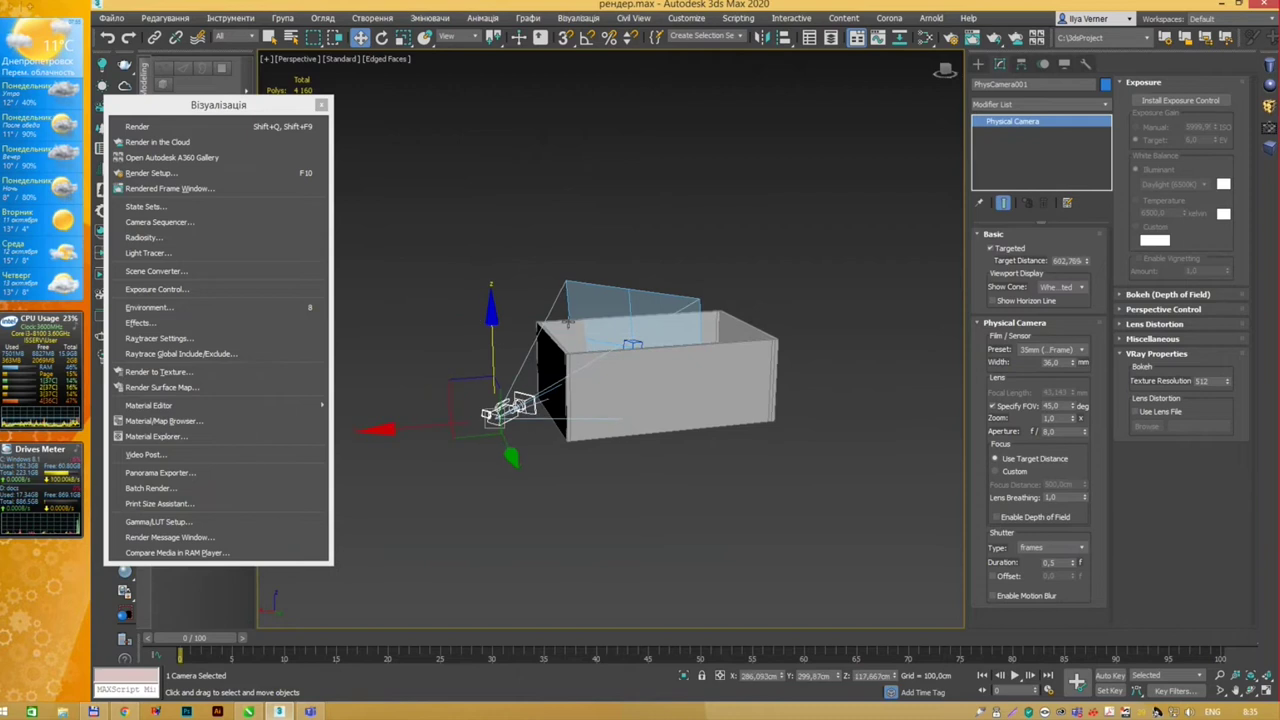
pyautogui.moveTo(476, 320)
pyautogui.keyDown('alt'); pyautogui.mouseDown(button='middle')
pyautogui.moveTo(406, 298)
pyautogui.moveTo(648, 293)
pyautogui.moveTo(753, 249)
pyautogui.mouseUp(button='middle'); pyautogui.keyUp('alt')
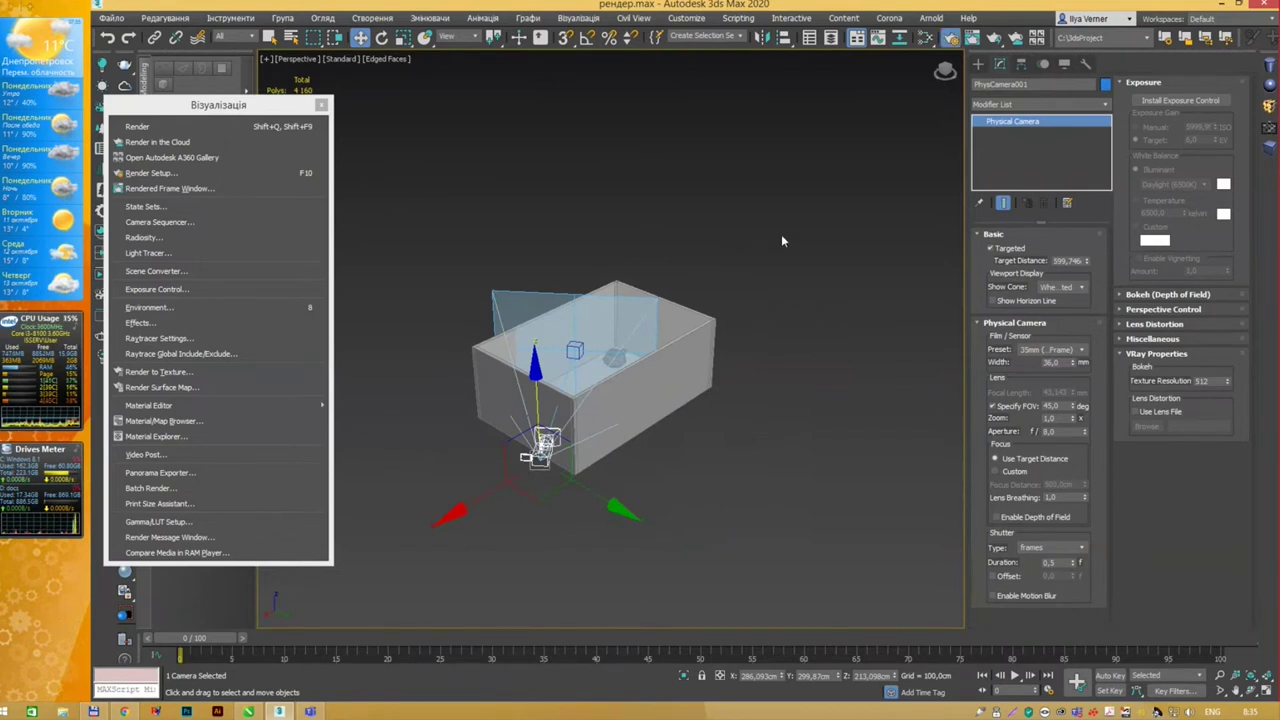
# Step: Reopen Render Setup and look through PhysCamera001, panning its view slightly
pyautogui.press('F10')
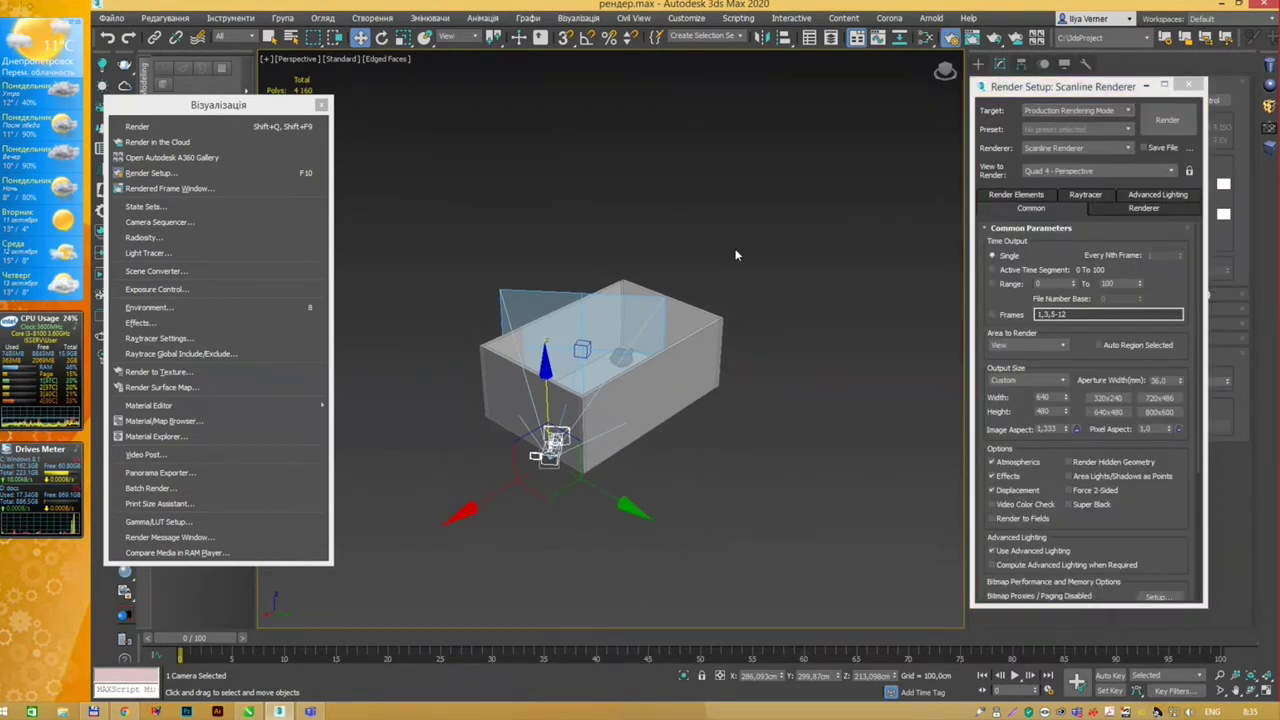
pyautogui.press('c')
pyautogui.moveTo(605, 228)
pyautogui.mouseDown(button='middle')
pyautogui.moveTo(640, 217)
pyautogui.moveTo(654, 183)
pyautogui.mouseUp(button='middle')
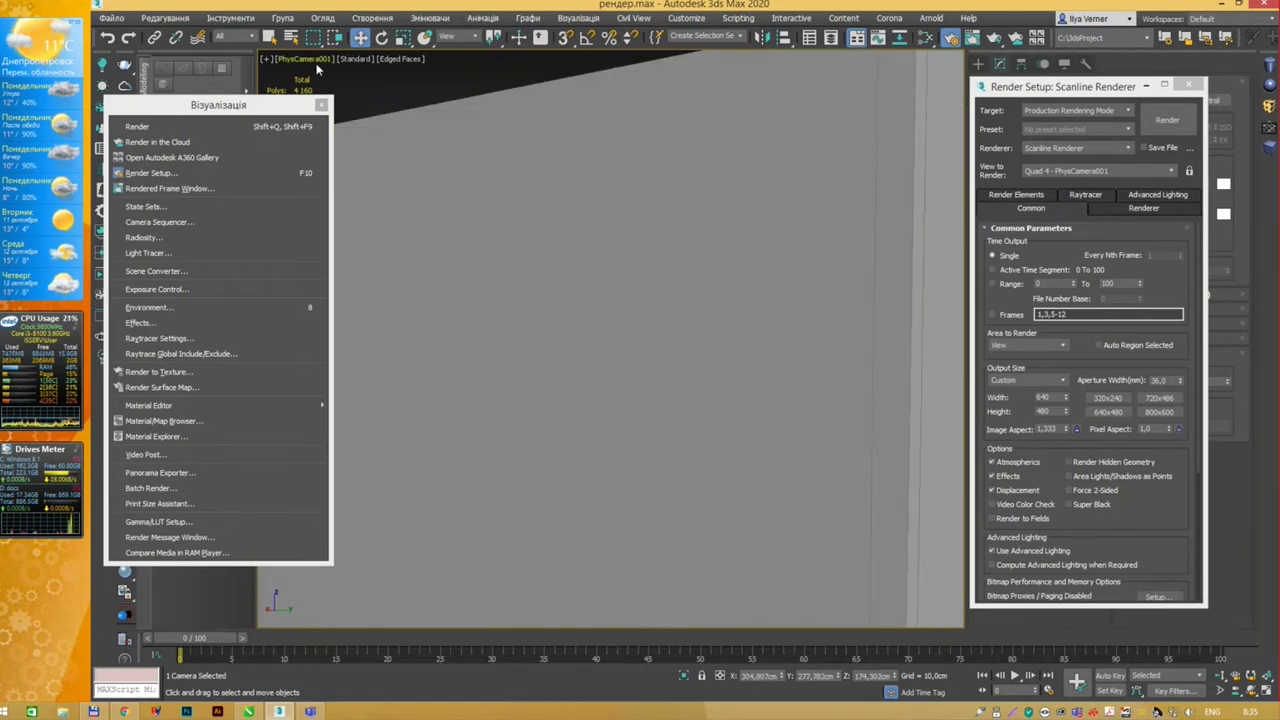
# Step: Slide Render Setup aside, keep PhysCamera001 as the view to render, and return to Perspective
pyautogui.moveTo(1060, 87); pyautogui.dragTo(806, 103)
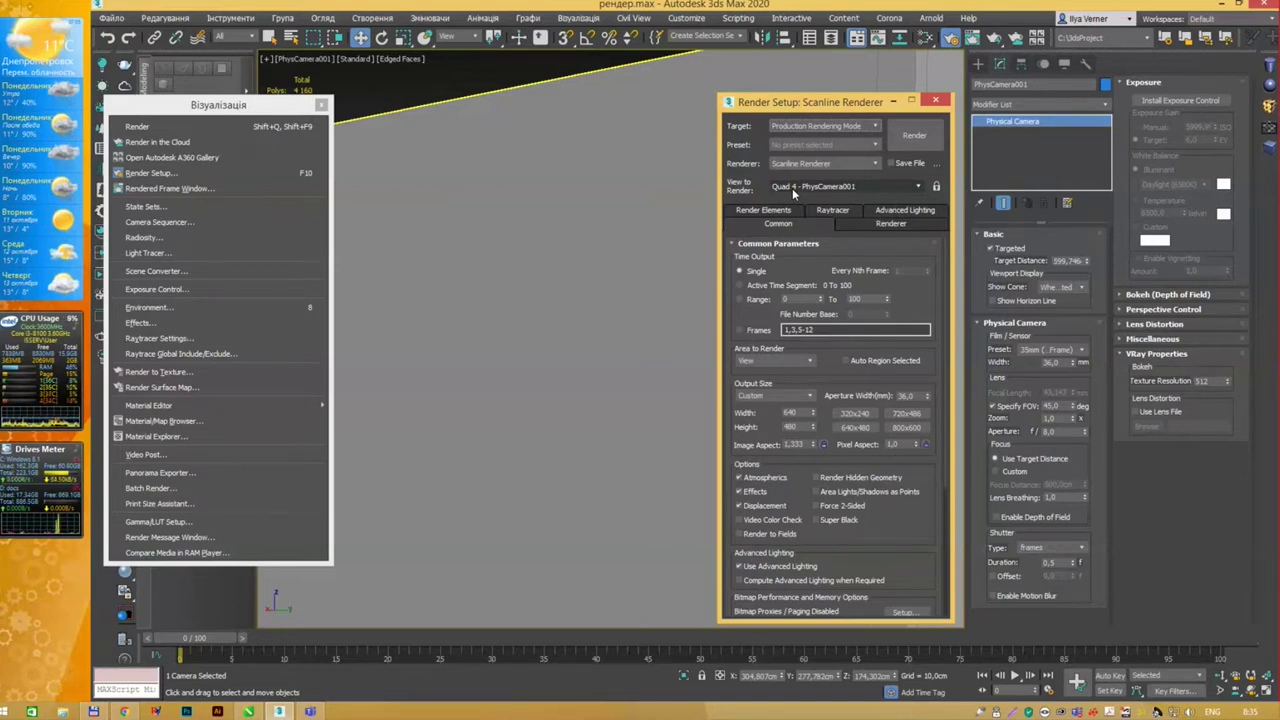
pyautogui.click(852, 186)
pyautogui.click(852, 186)
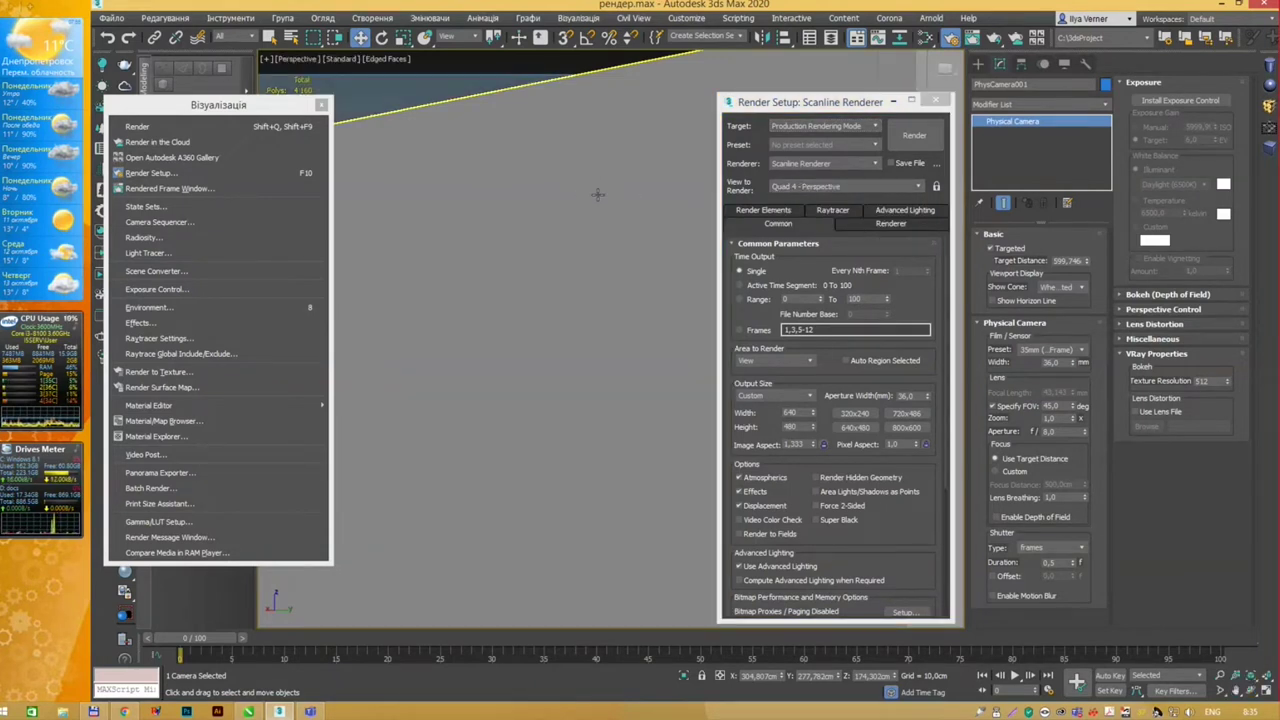
pyautogui.press('p')
# Step: Orbit above the box, toggle the safe frame and camera isolation, then zoom in
pyautogui.keyDown('alt'); pyautogui.moveTo(600, 194); pyautogui.dragTo(363, 209, button='middle'); pyautogui.keyUp('alt')
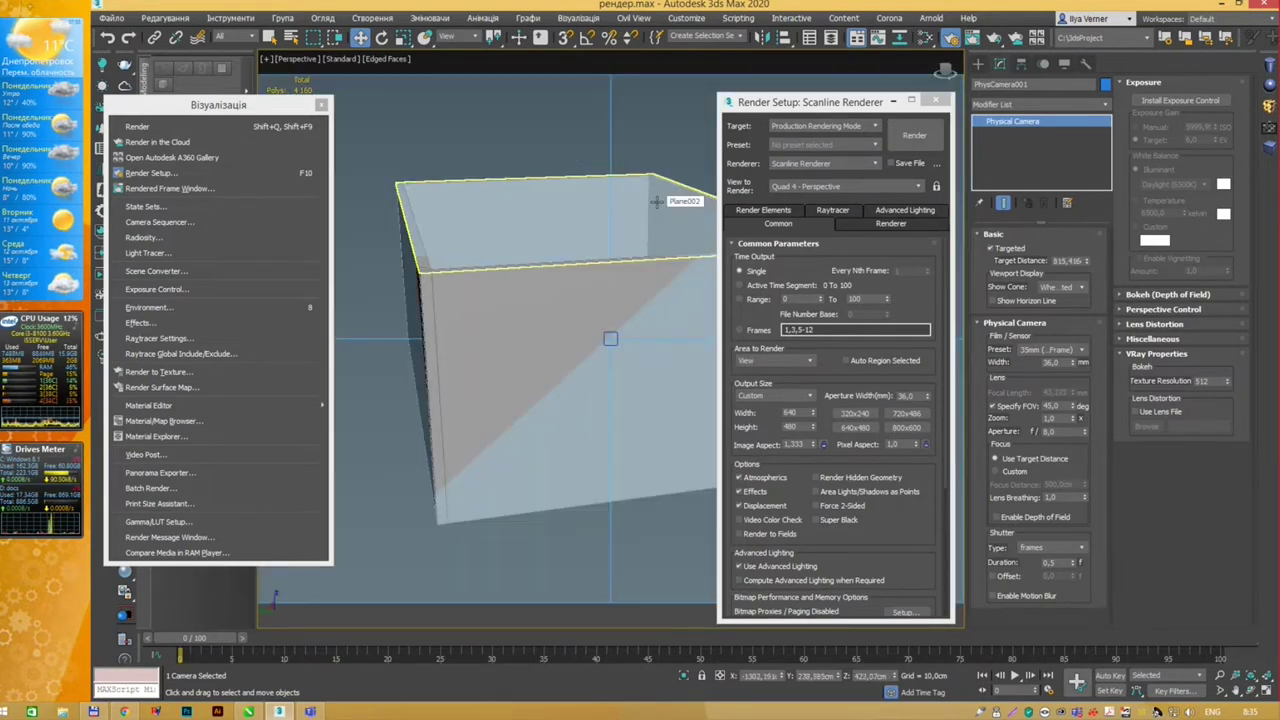
pyautogui.hotkey('shift', 'f')
pyautogui.hotkey('alt', 'q')
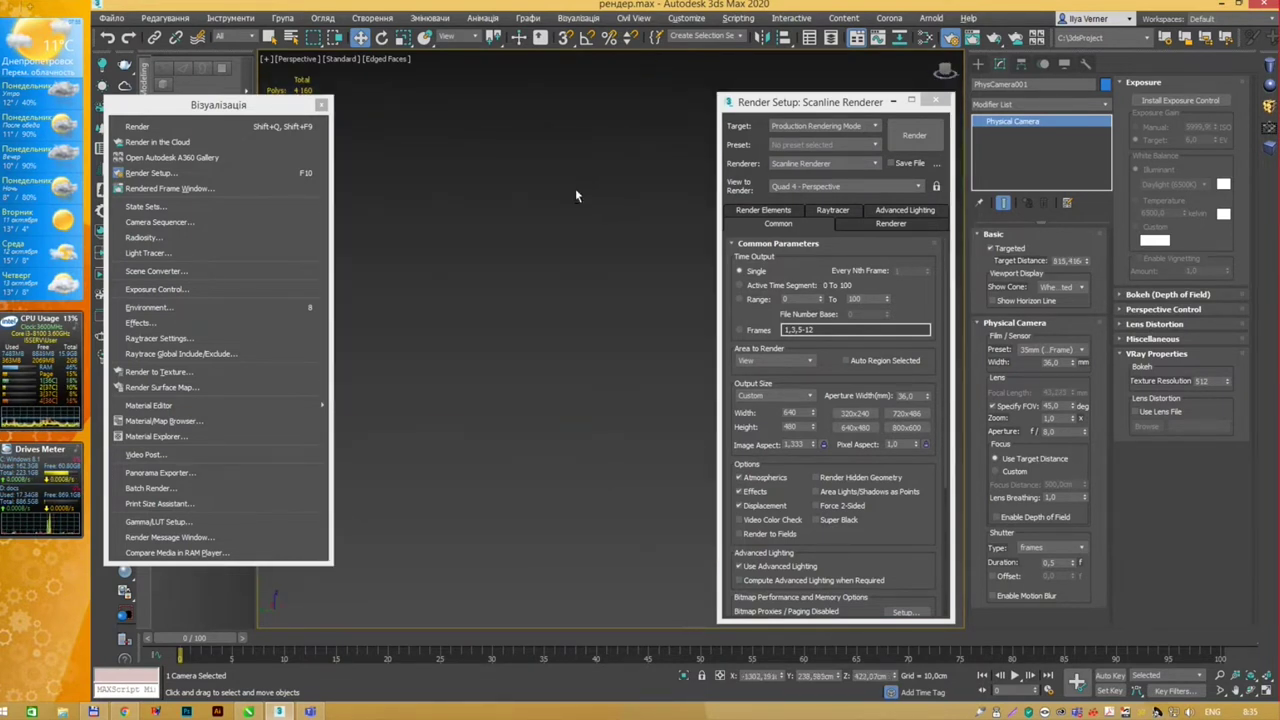
pyautogui.hotkey('alt', 'q')
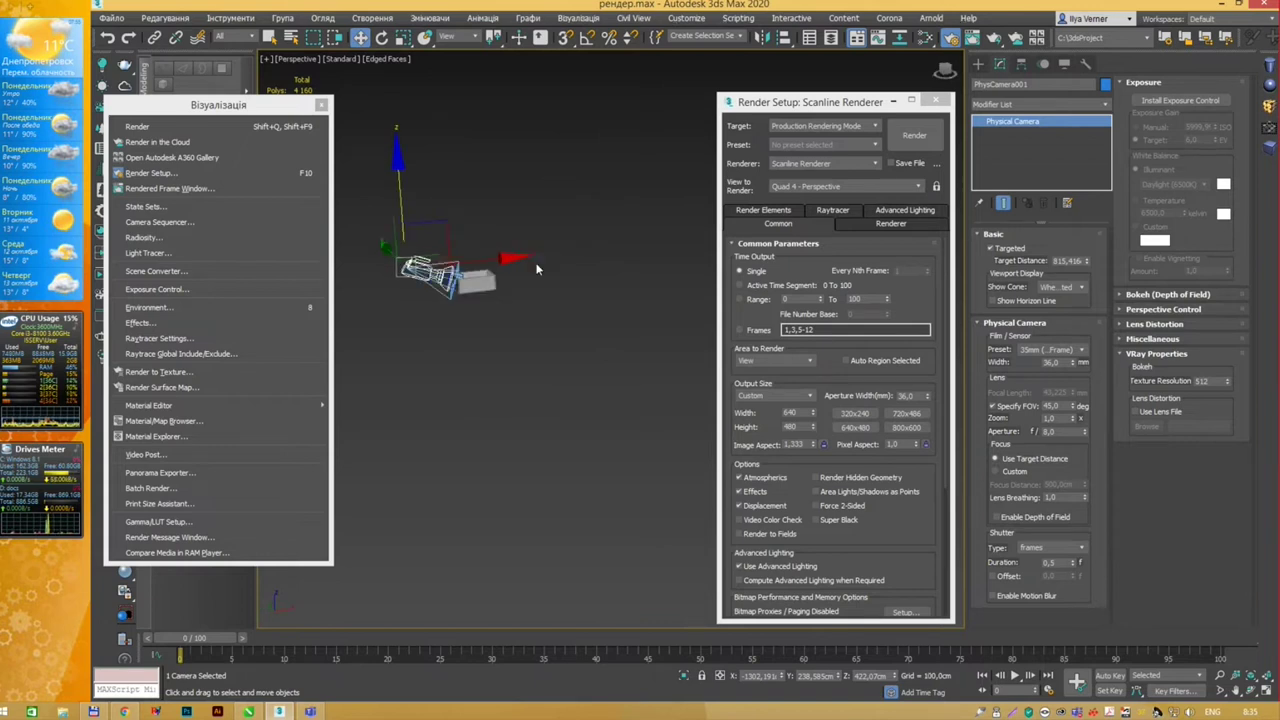
pyautogui.scroll(2, 561, 268)
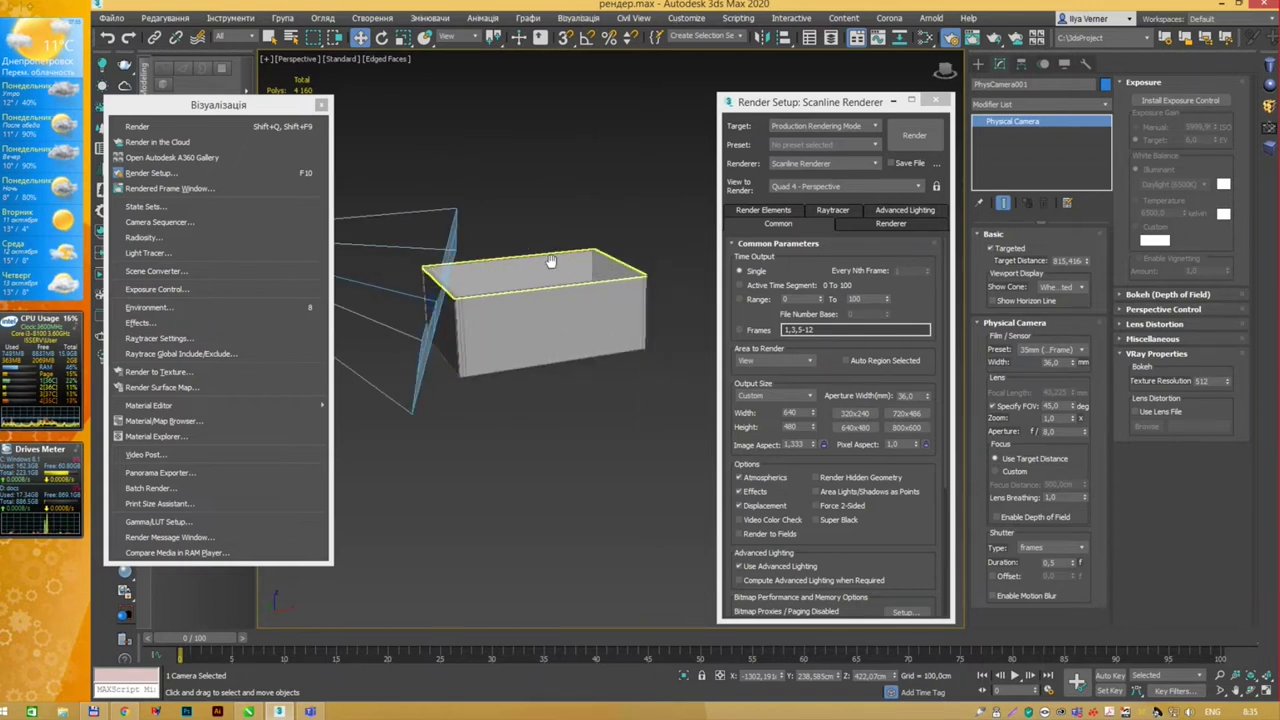
pyautogui.scroll(2, 540, 265)
pyautogui.scroll(2, 523, 262)
pyautogui.scroll(2, 594, 277)
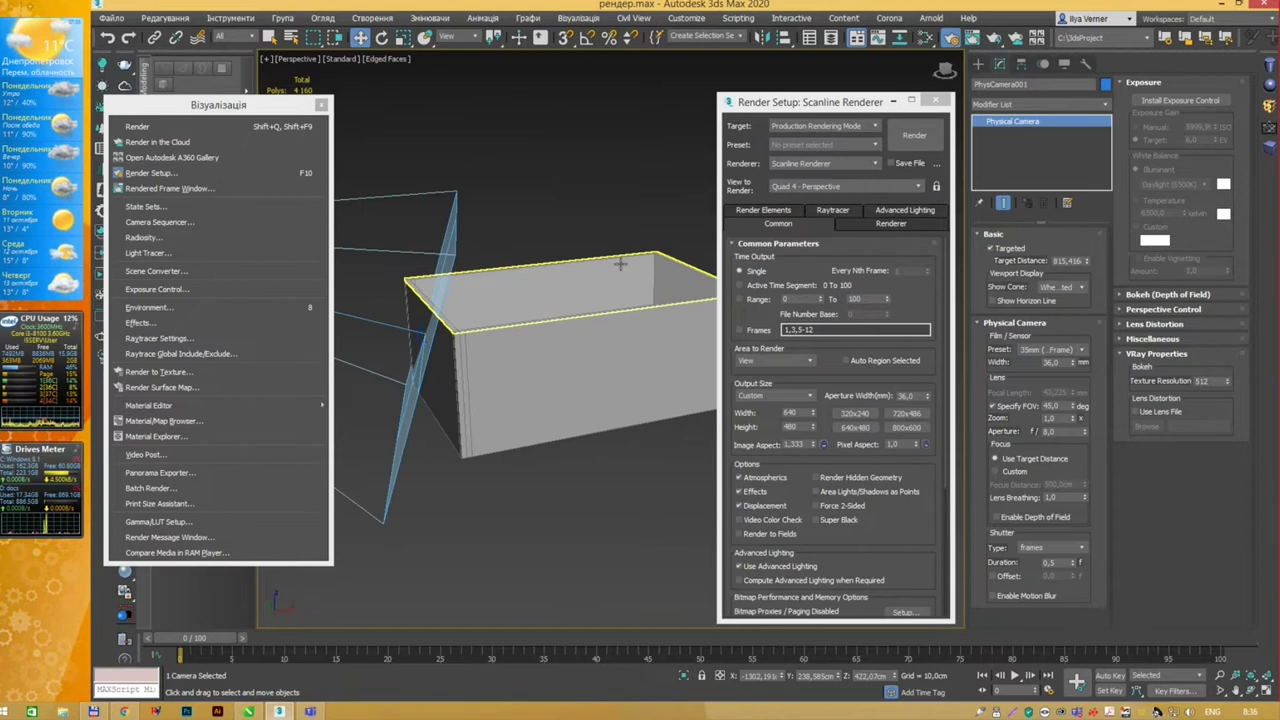
pyautogui.scroll(2, 621, 264)
pyautogui.scroll(2, 626, 259)
pyautogui.scroll(2, 600, 256)
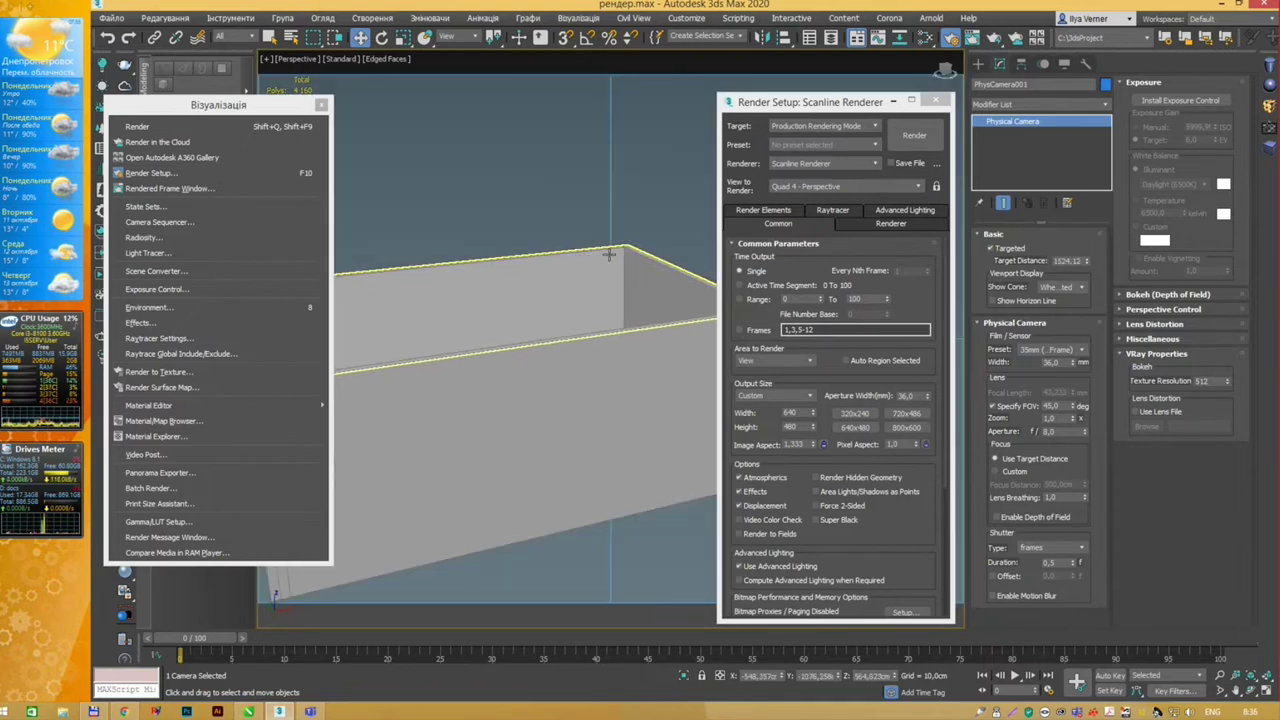
# Step: Look through PhysCamera001, set it as Quad 4 view to render, then deselect the camera
pyautogui.click(879, 186)
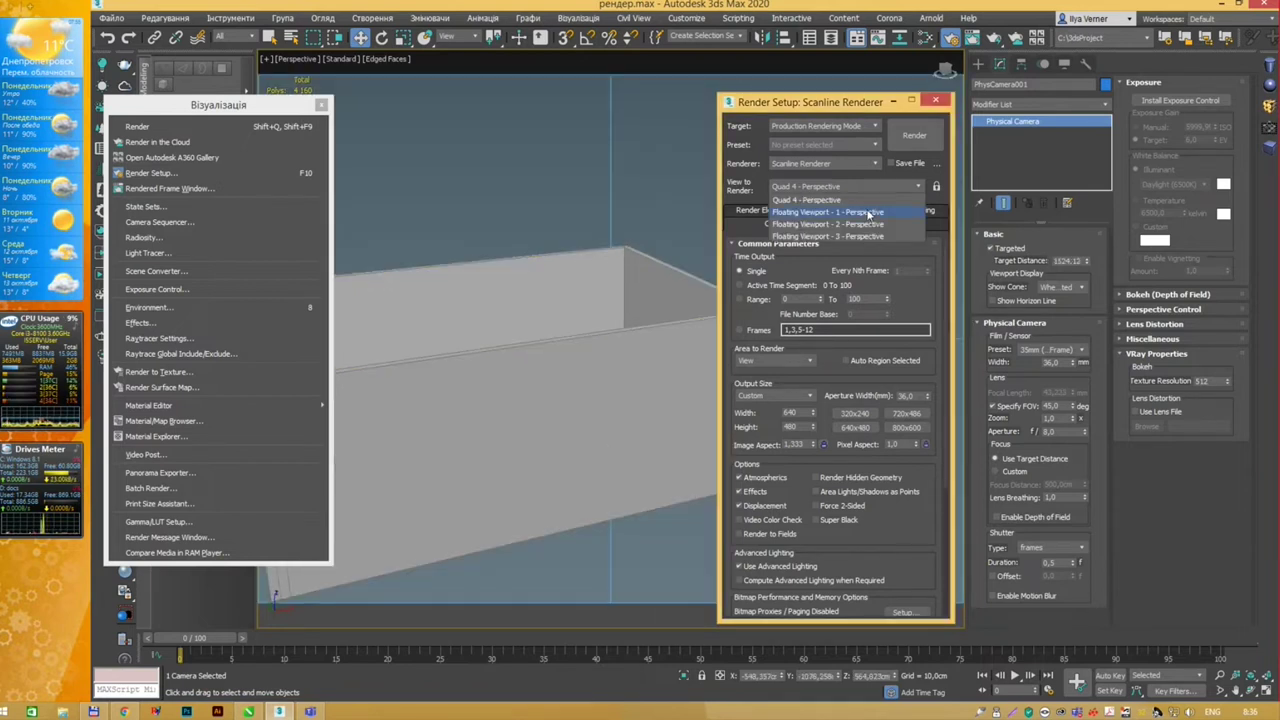
pyautogui.click(563, 236)
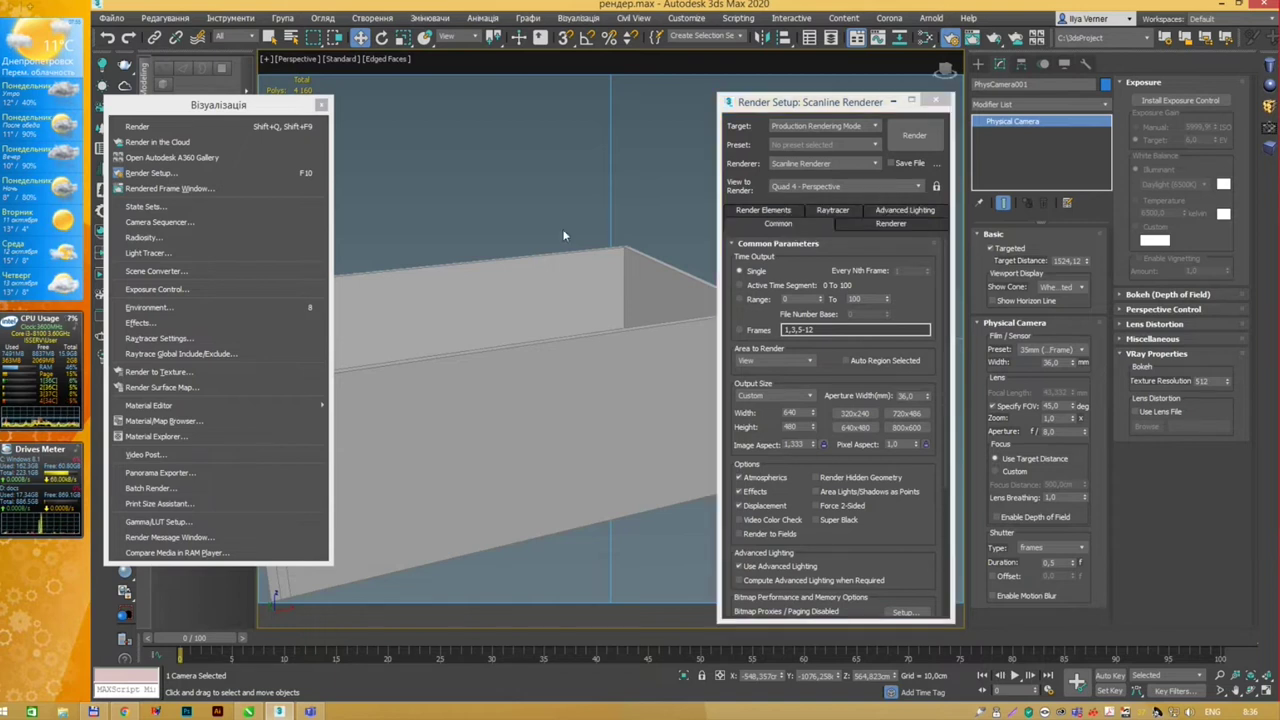
pyautogui.press('c')
pyautogui.click(860, 186)
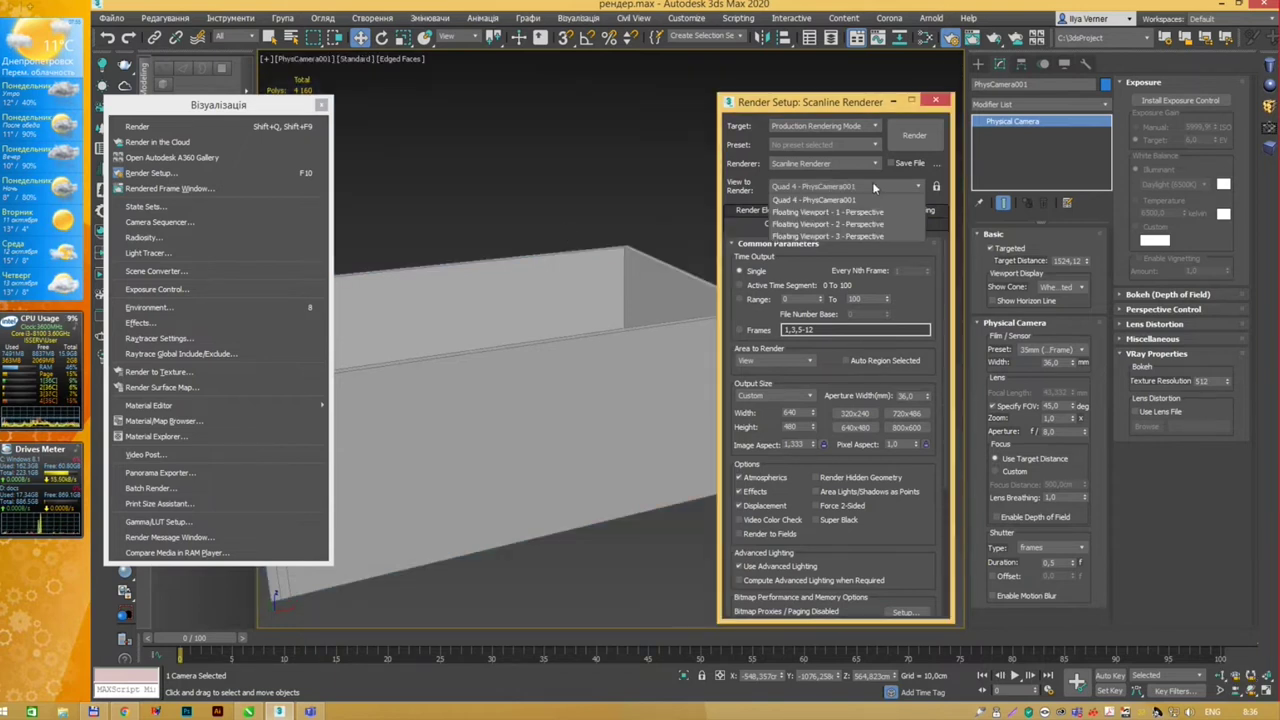
pyautogui.click(292, 56)
pyautogui.click(294, 61)
pyautogui.moveTo(331, 72)
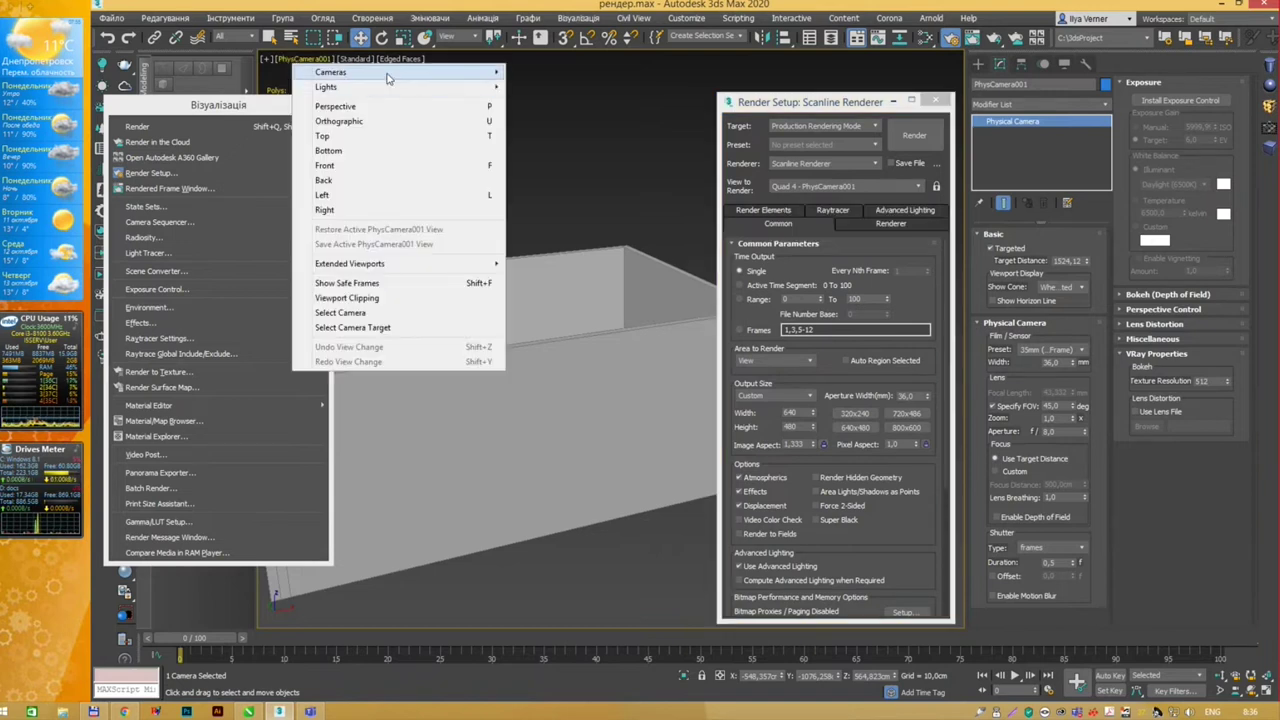
pyautogui.click(560, 123)
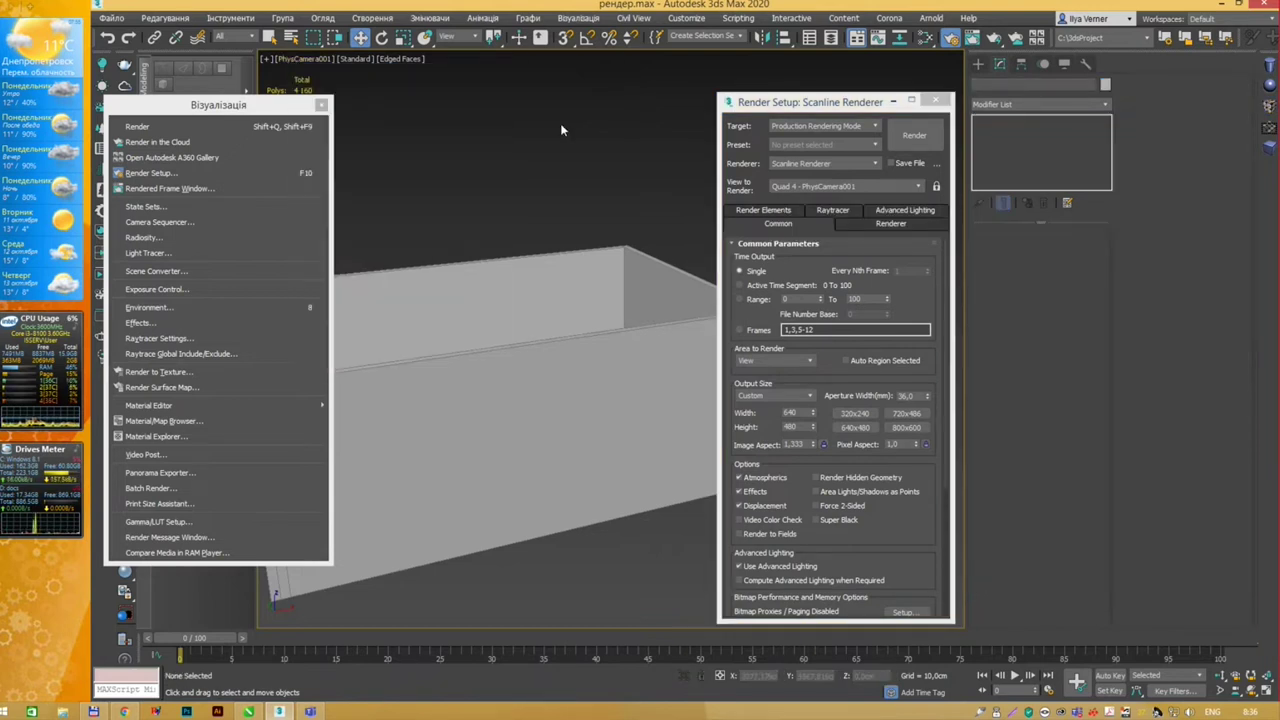
# Step: Orbit the Perspective view toward the box's dark inner side and create PhysCamera002 with Ctrl+C
pyautogui.press('p')
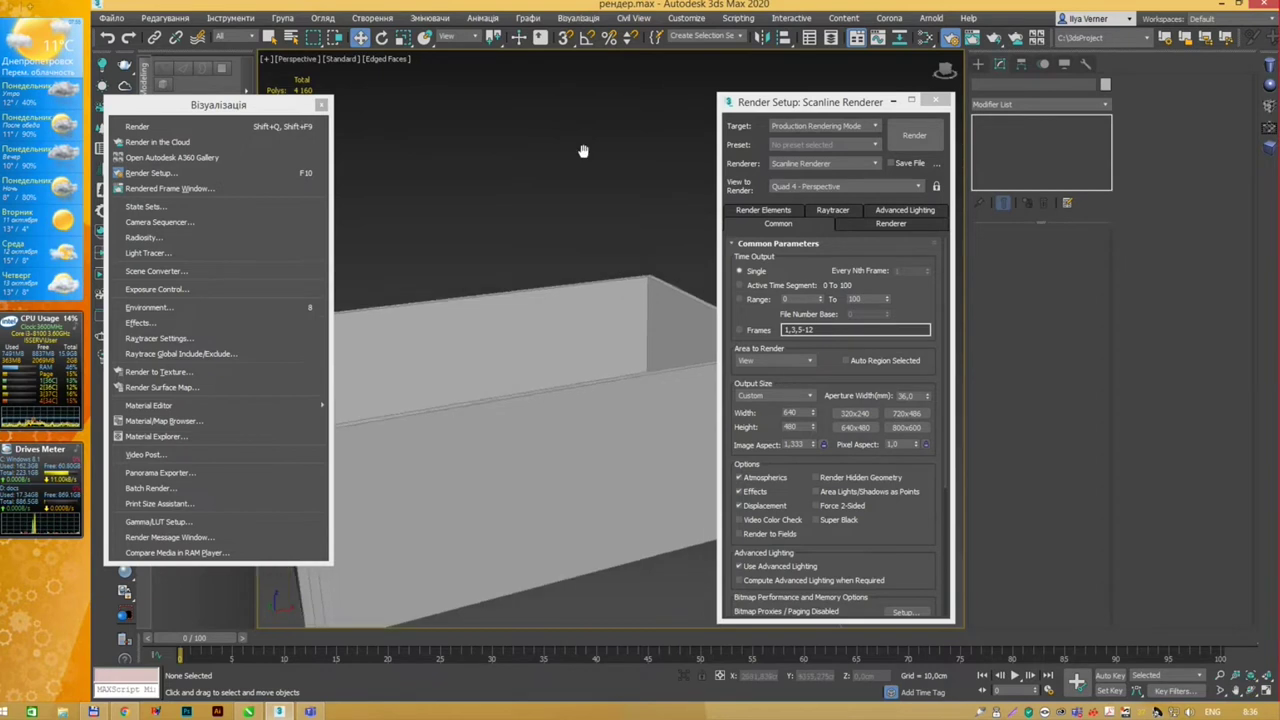
pyautogui.moveTo(594, 147)
pyautogui.keyDown('alt'); pyautogui.mouseDown(button='middle')
pyautogui.moveTo(532, 144)
pyautogui.moveTo(537, 122)
pyautogui.mouseUp(button='middle'); pyautogui.keyUp('alt')
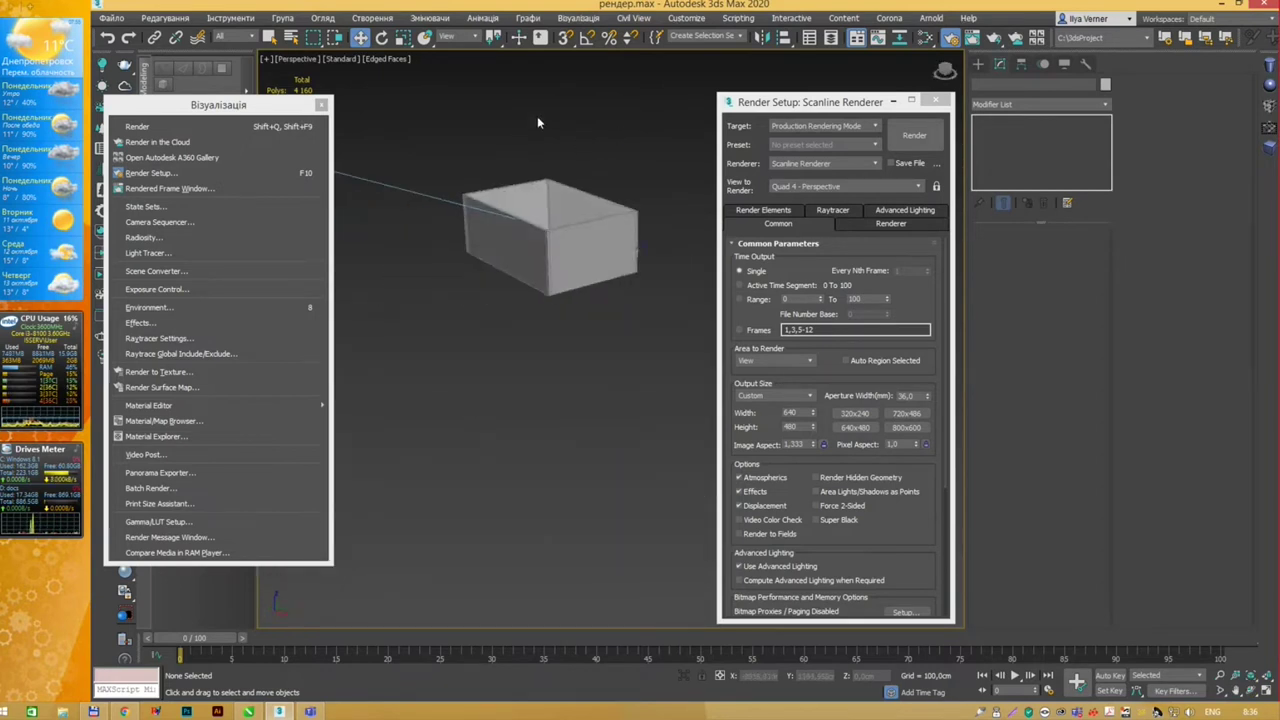
pyautogui.keyDown('alt'); pyautogui.moveTo(649, 164); pyautogui.dragTo(624, 159, button='middle'); pyautogui.keyUp('alt')
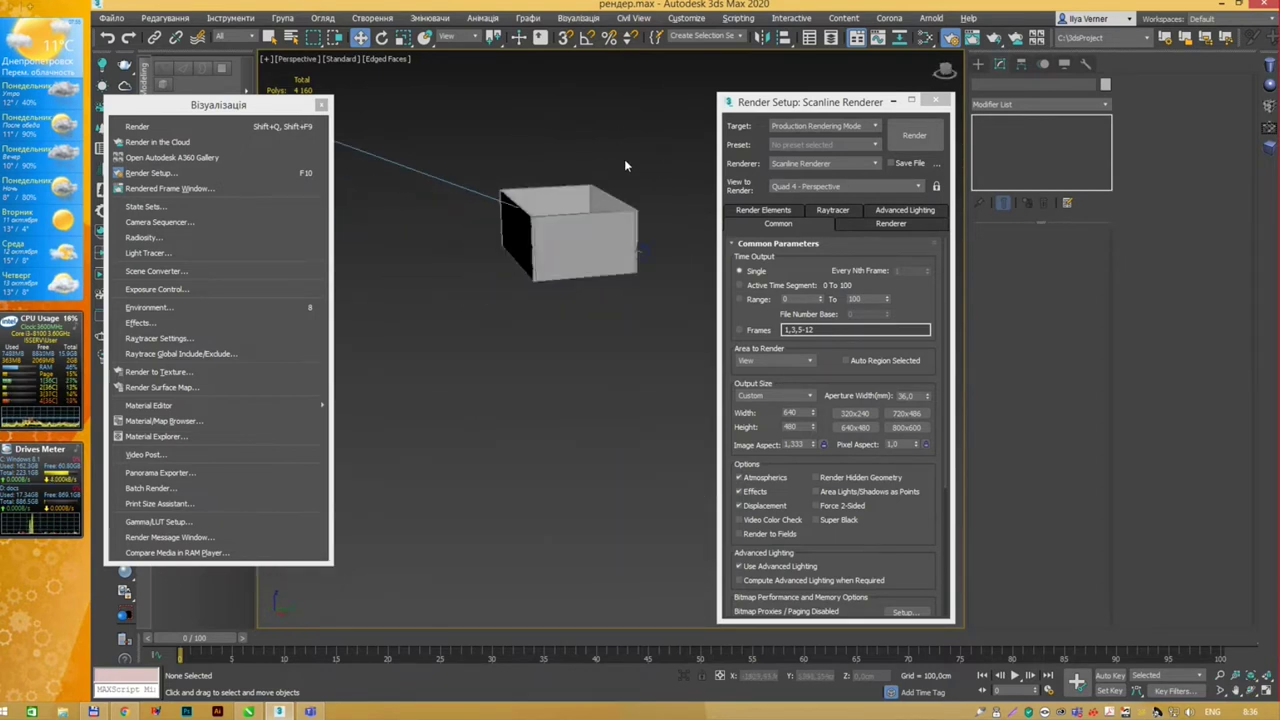
pyautogui.scroll(2, 653, 184)
pyautogui.hotkey('ctrl', 'c')
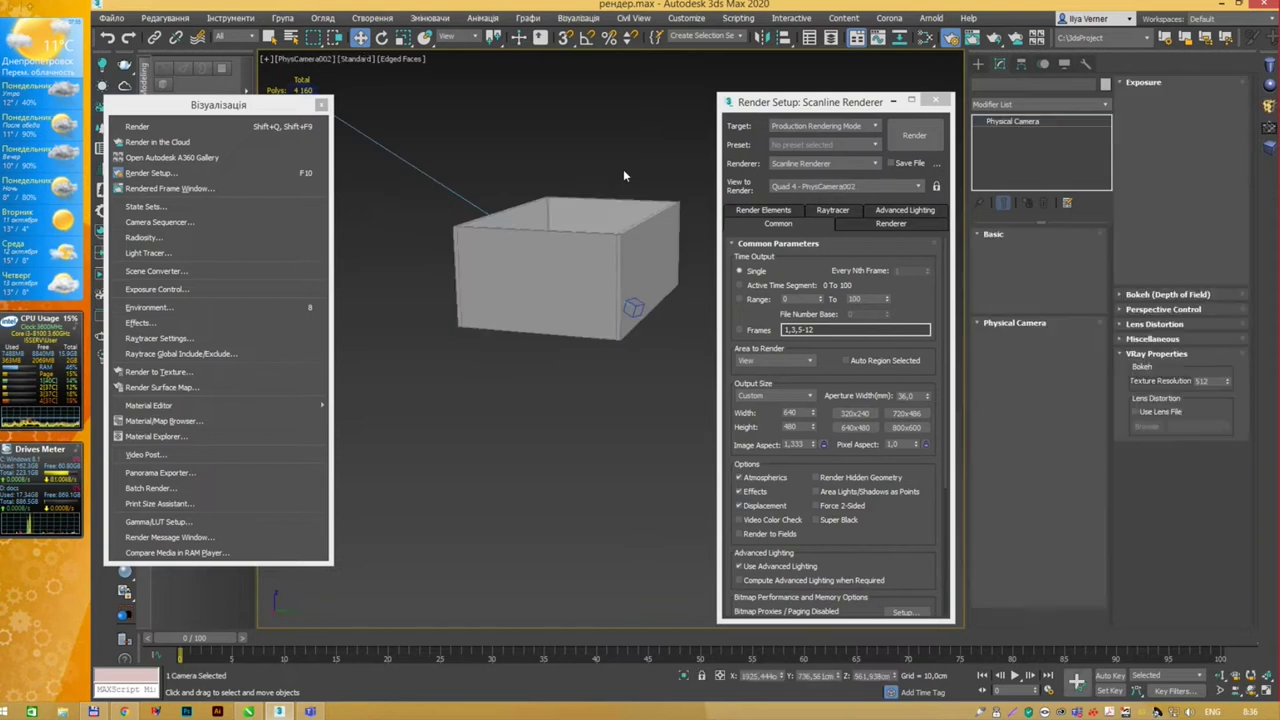
# Step: Orbit out to see the new camera, deselect it, zoom in, and create PhysCamera003
pyautogui.press('p')
pyautogui.keyDown('alt'); pyautogui.moveTo(626, 154); pyautogui.dragTo(604, 179, button='middle'); pyautogui.keyUp('alt')
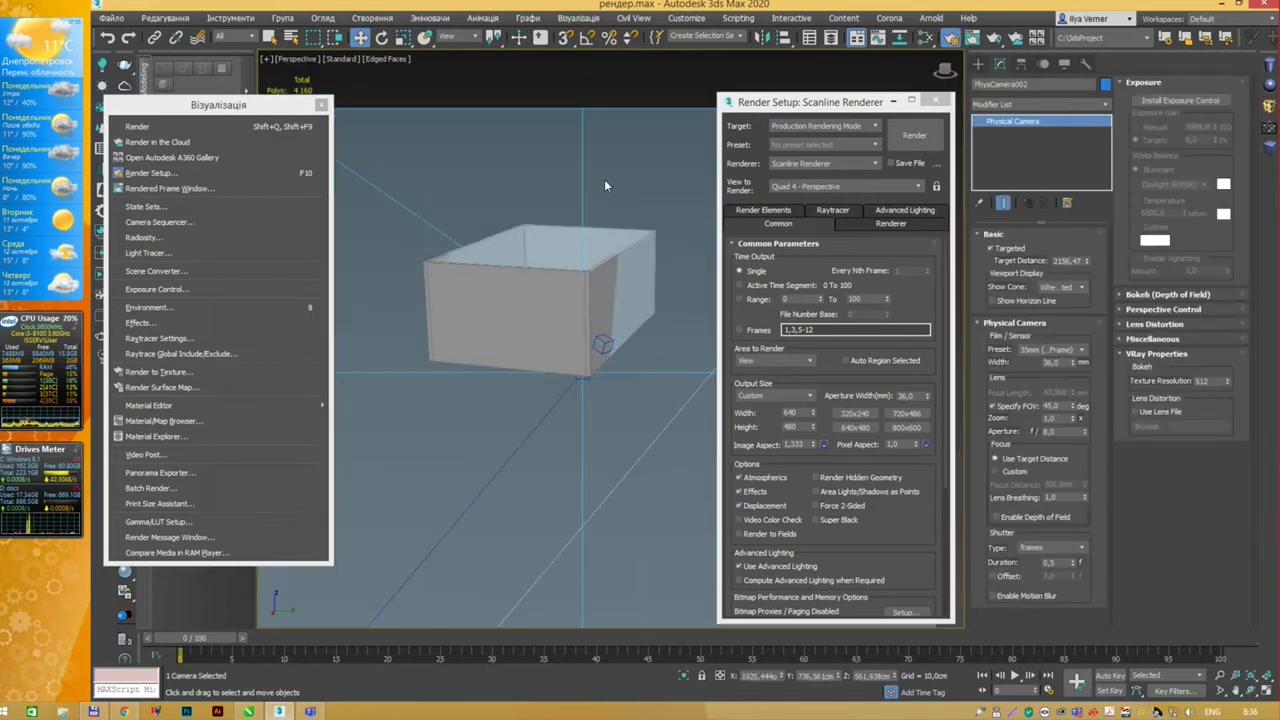
pyautogui.scroll(-3, 604, 179)
pyautogui.scroll(-3, 424, 201)
pyautogui.scroll(-2, 424, 201)
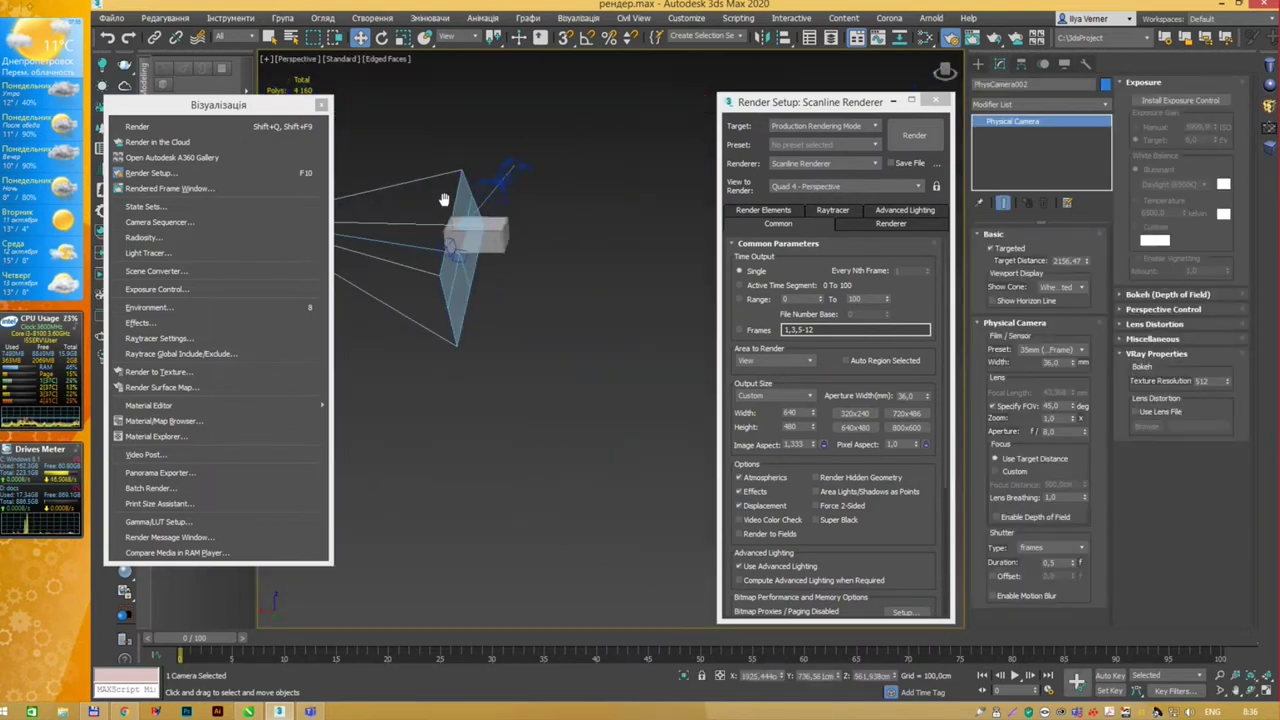
pyautogui.click(580, 218)
pyautogui.scroll(2, 581, 213)
pyautogui.scroll(3, 560, 210)
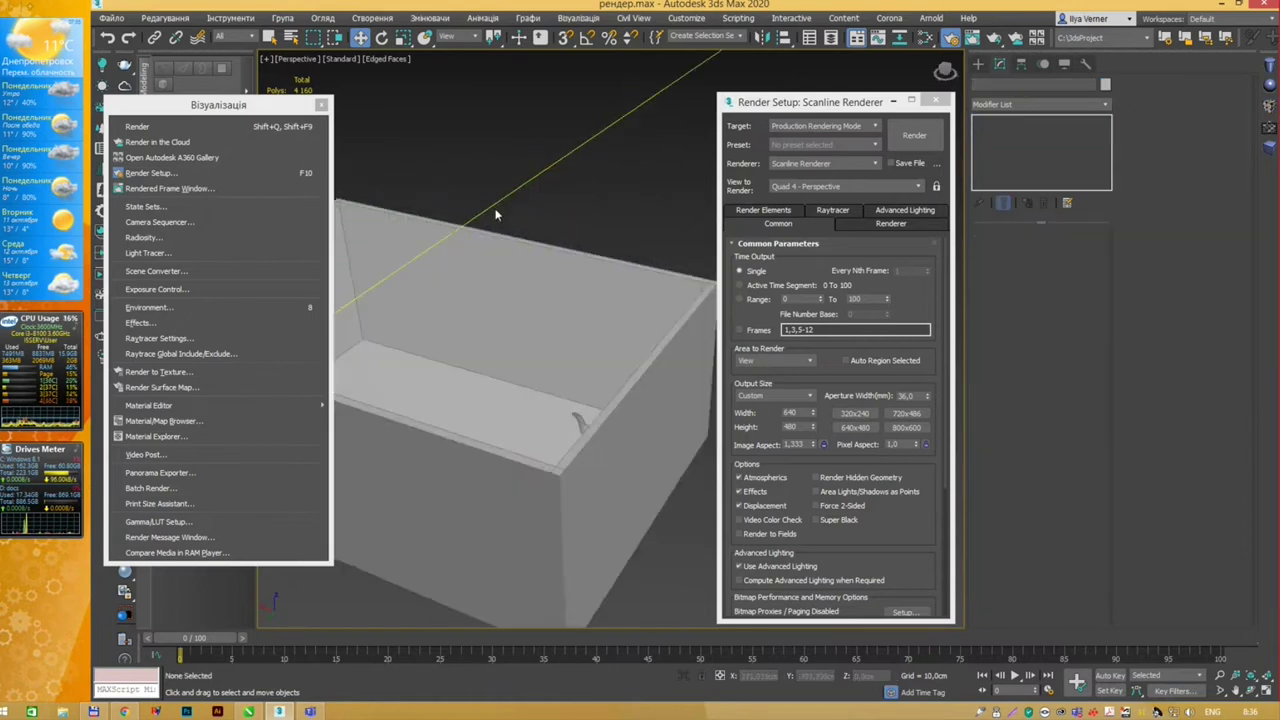
pyautogui.scroll(2, 536, 205)
pyautogui.scroll(2, 536, 208)
pyautogui.hotkey('ctrl', 'c')
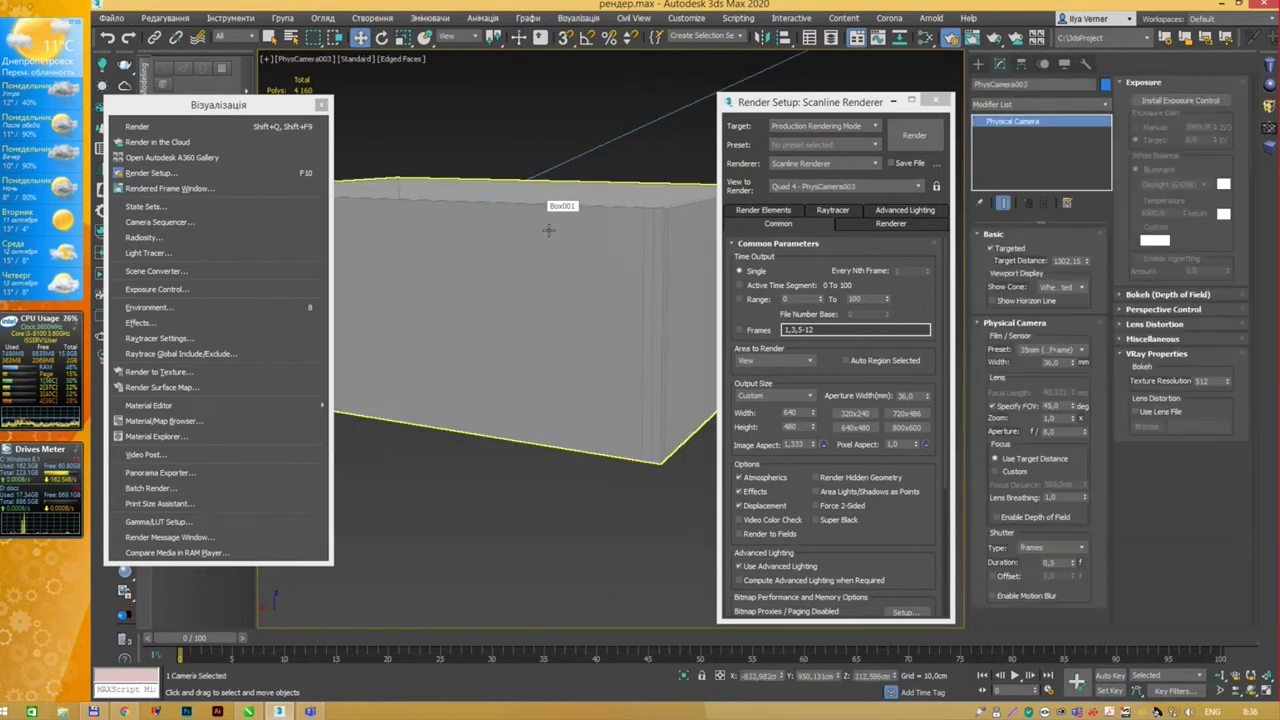
# Step: Switch the viewport to PhysCamera002 and set Quad 4 - PhysCamera002 as the view to render
pyautogui.click(920, 187)
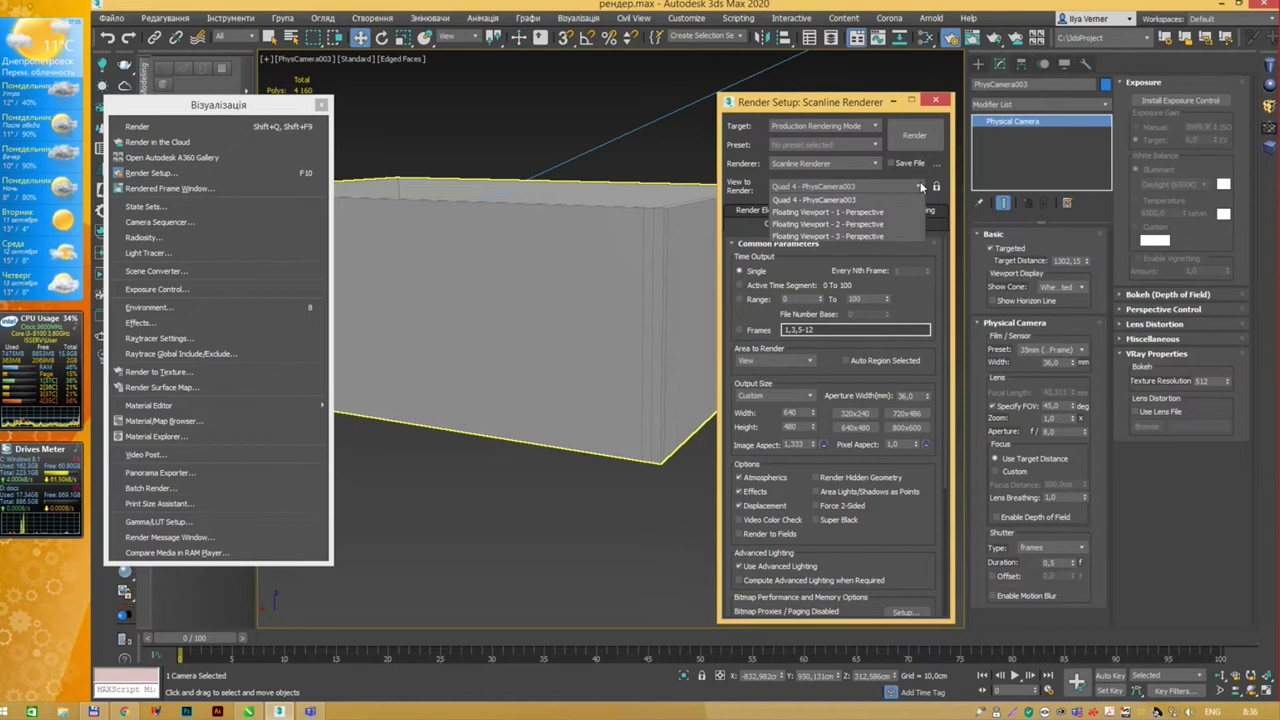
pyautogui.click(858, 201)
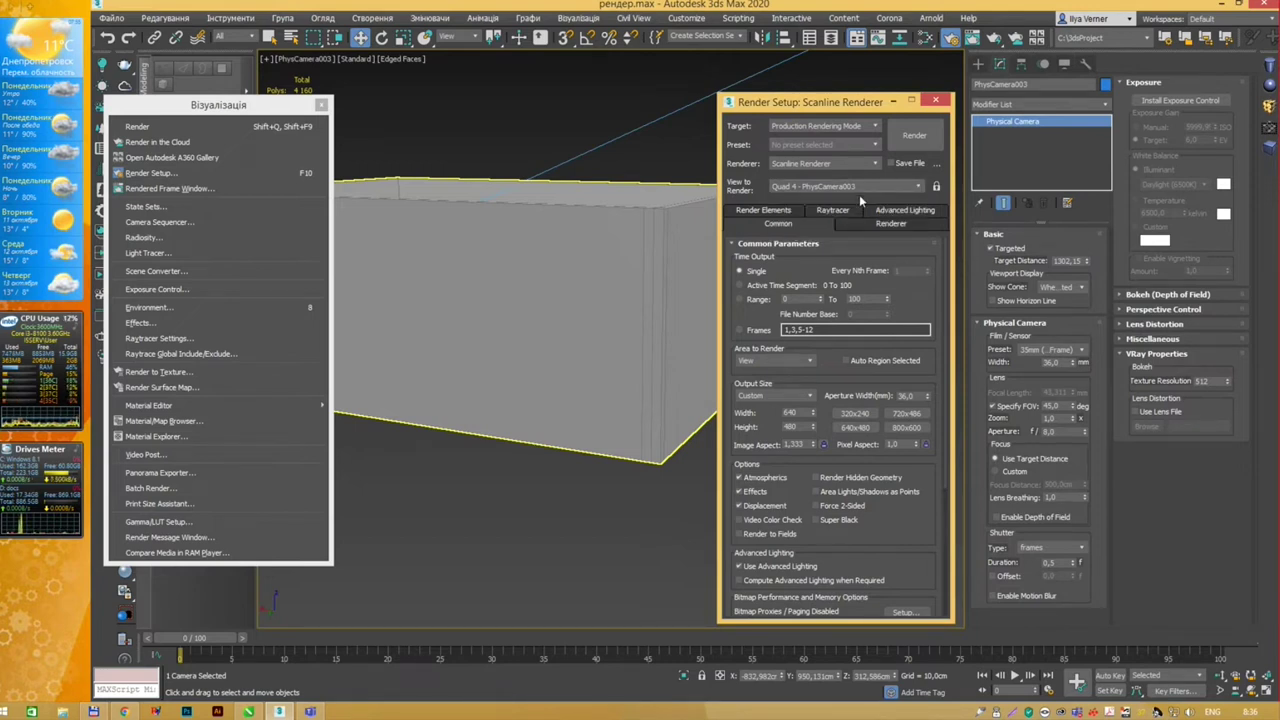
pyautogui.click(310, 60)
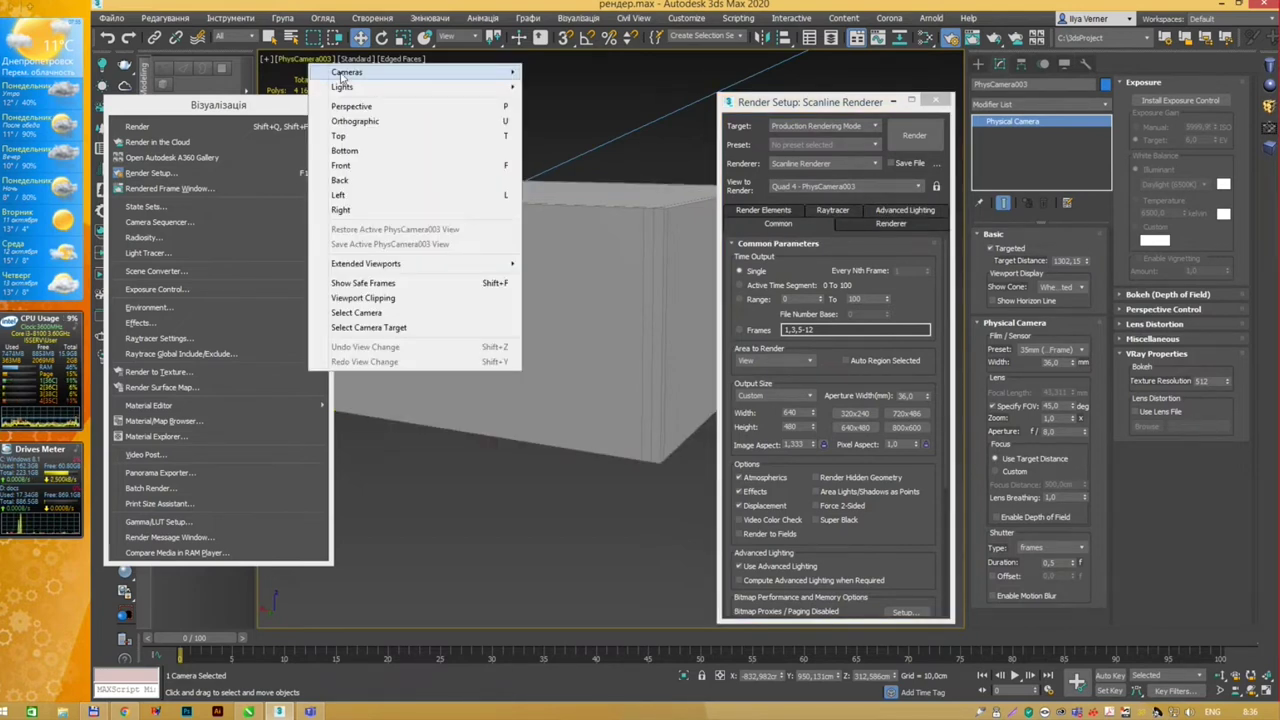
pyautogui.click(585, 88)
pyautogui.click(855, 188)
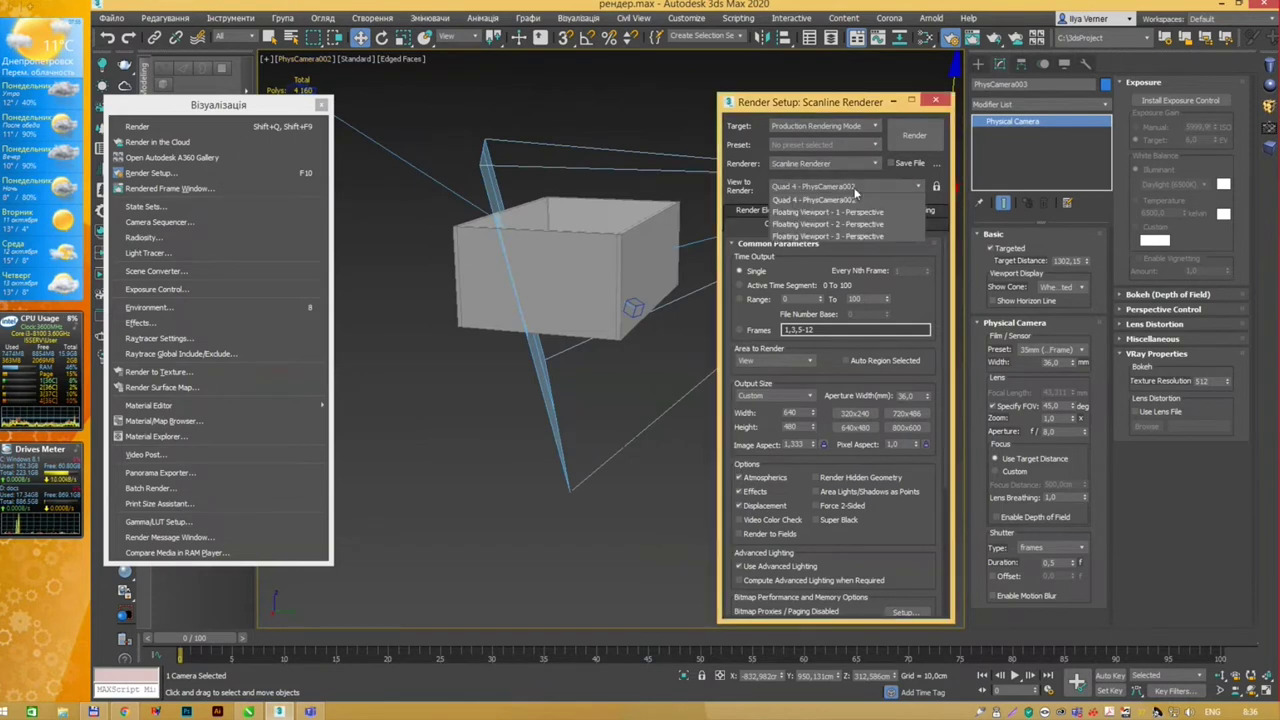
pyautogui.click(855, 198)
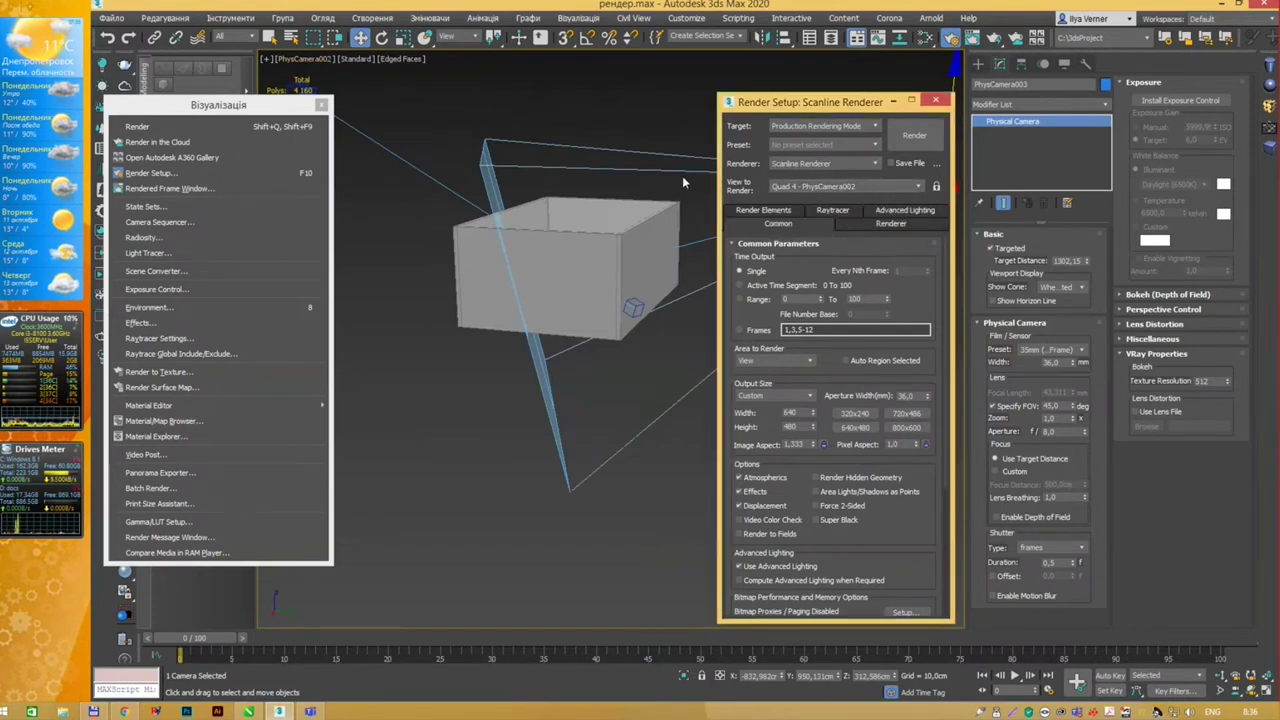
# Step: Lock the view to render on PhysCamera002, orbit the Perspective view, render, and close the frame
pyautogui.click(936, 189)
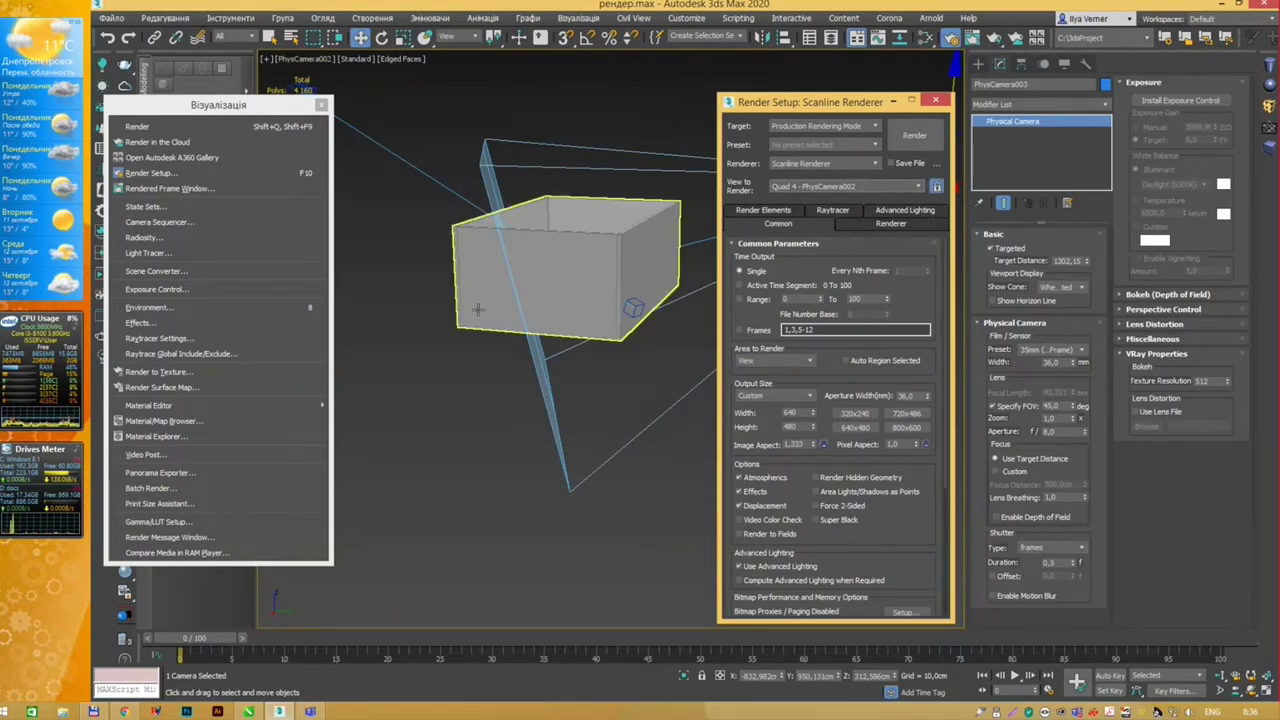
pyautogui.press('p')
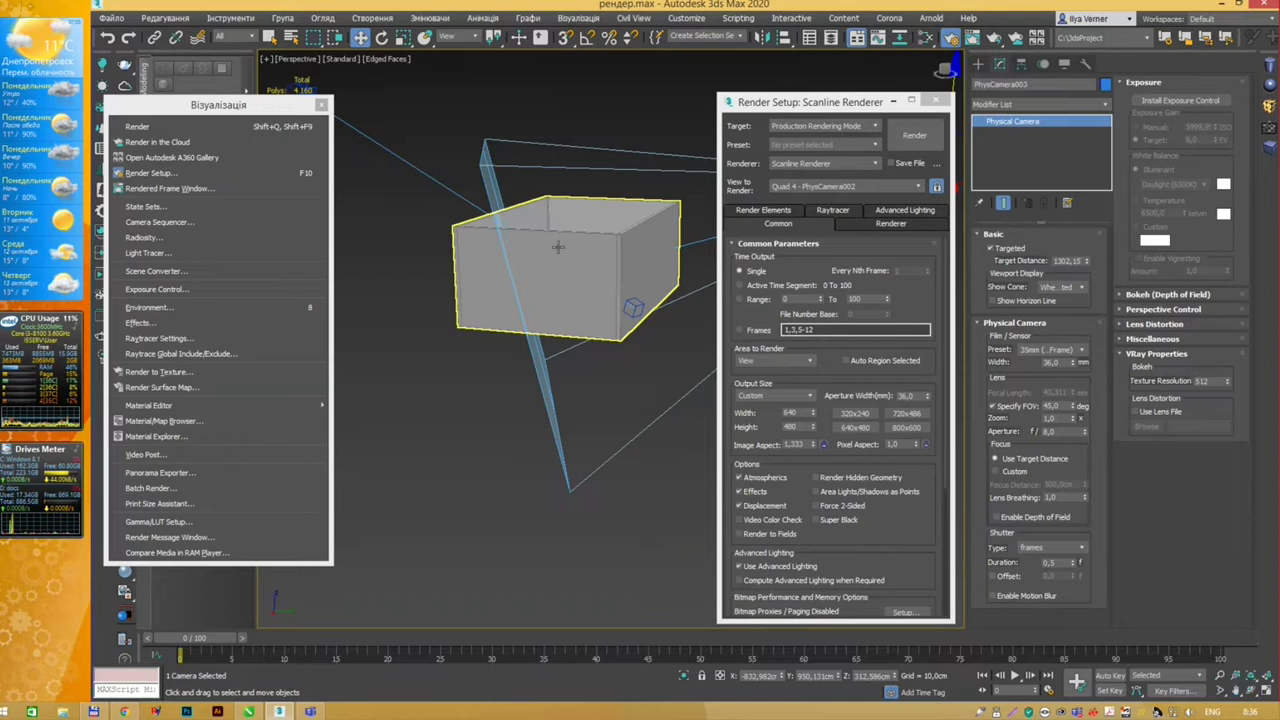
pyautogui.moveTo(481, 306)
pyautogui.keyDown('alt'); pyautogui.mouseDown(button='middle')
pyautogui.moveTo(568, 224)
pyautogui.moveTo(492, 310)
pyautogui.moveTo(531, 289)
pyautogui.moveTo(617, 289)
pyautogui.moveTo(520, 297)
pyautogui.moveTo(665, 280)
pyautogui.mouseUp(button='middle'); pyautogui.keyUp('alt')
pyautogui.click(912, 136)
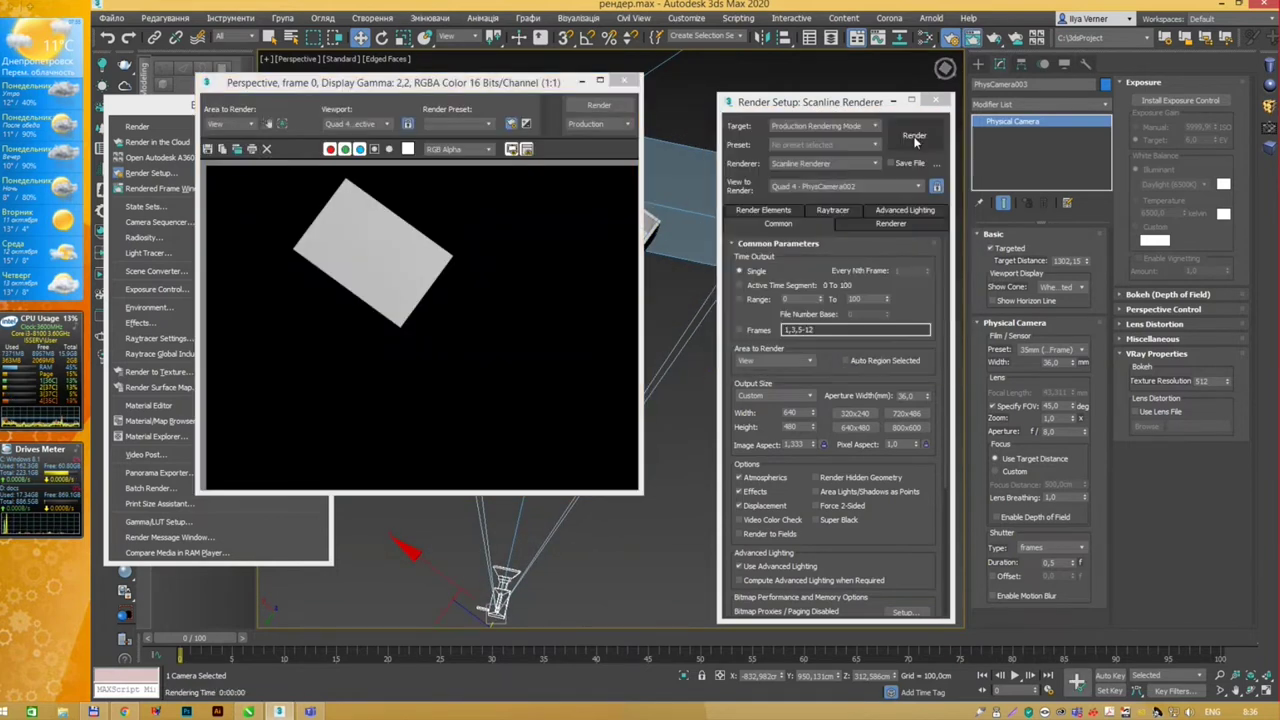
pyautogui.click(626, 83)
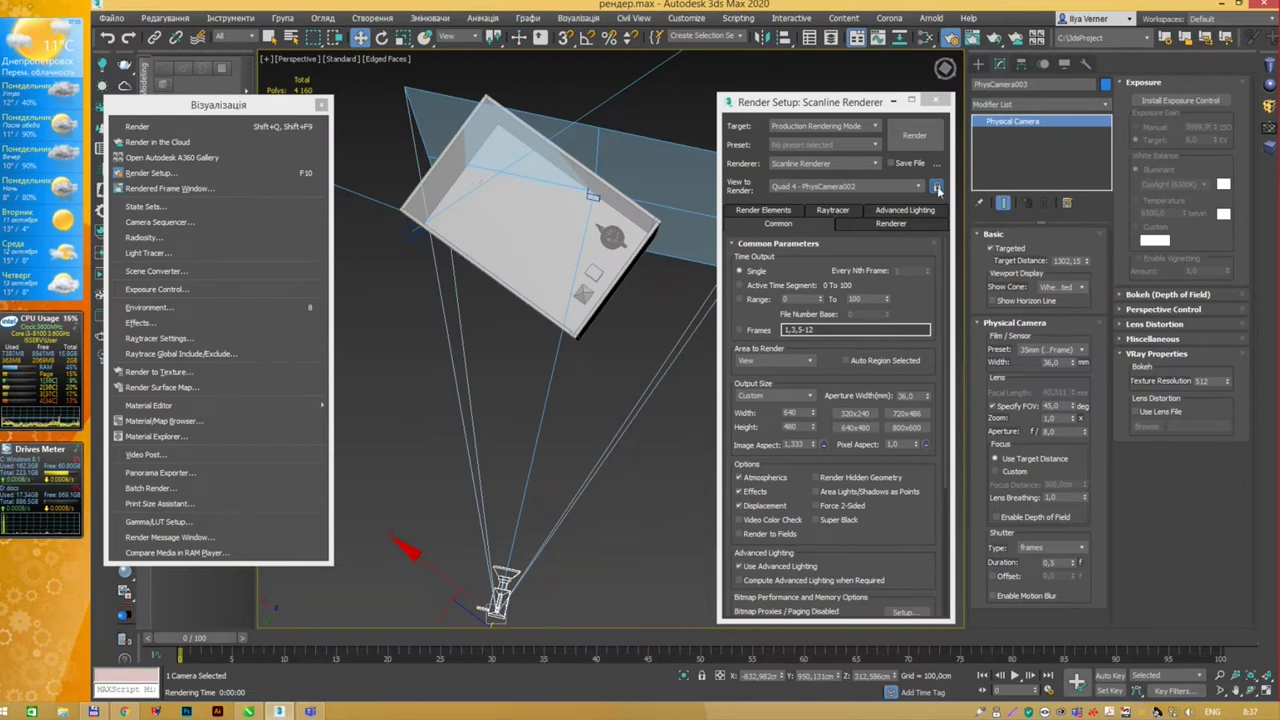
# Step: Switch the viewport to PhysCamera003 and render the box from that camera
pyautogui.click(920, 187)
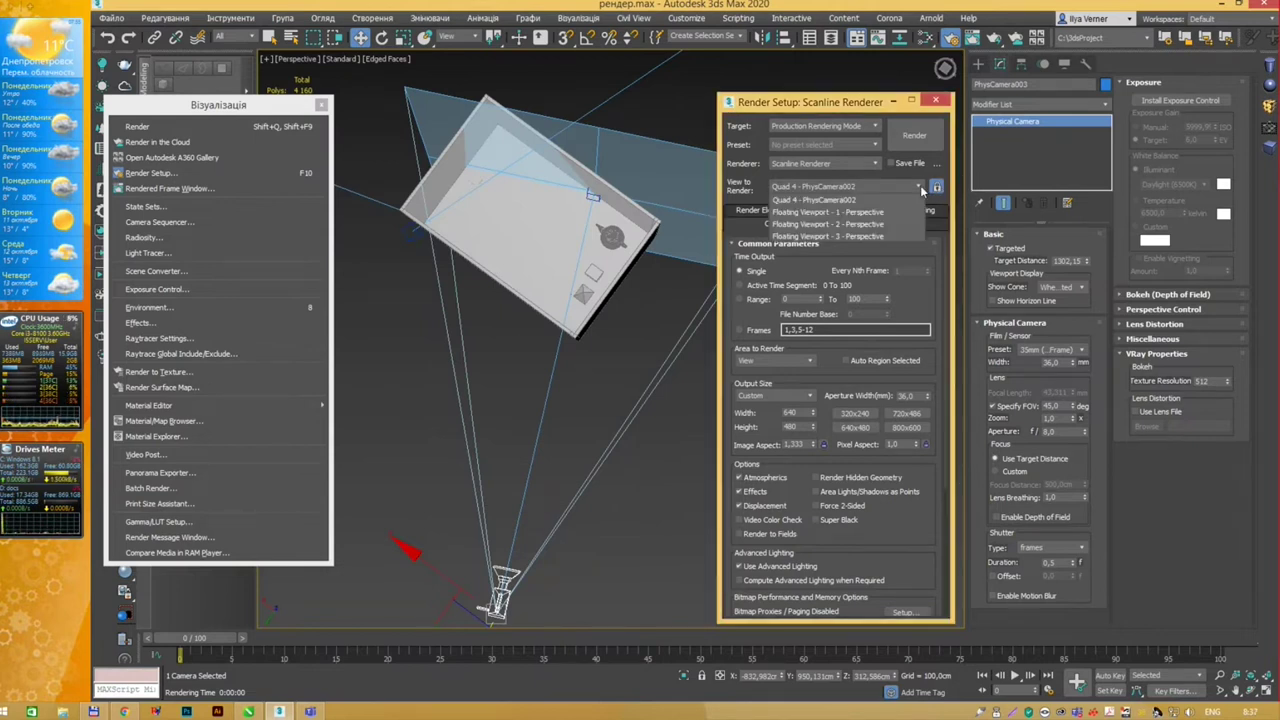
pyautogui.click(873, 203)
pyautogui.press('c')
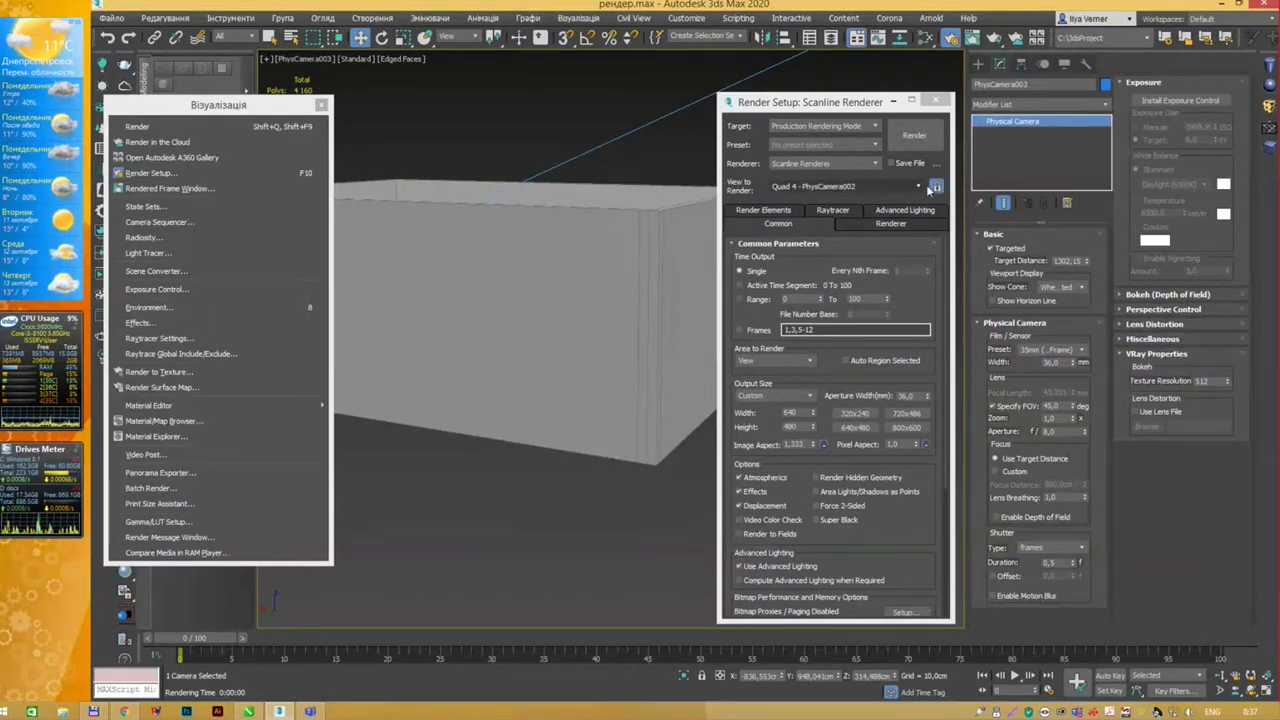
pyautogui.click(906, 187)
pyautogui.click(908, 187)
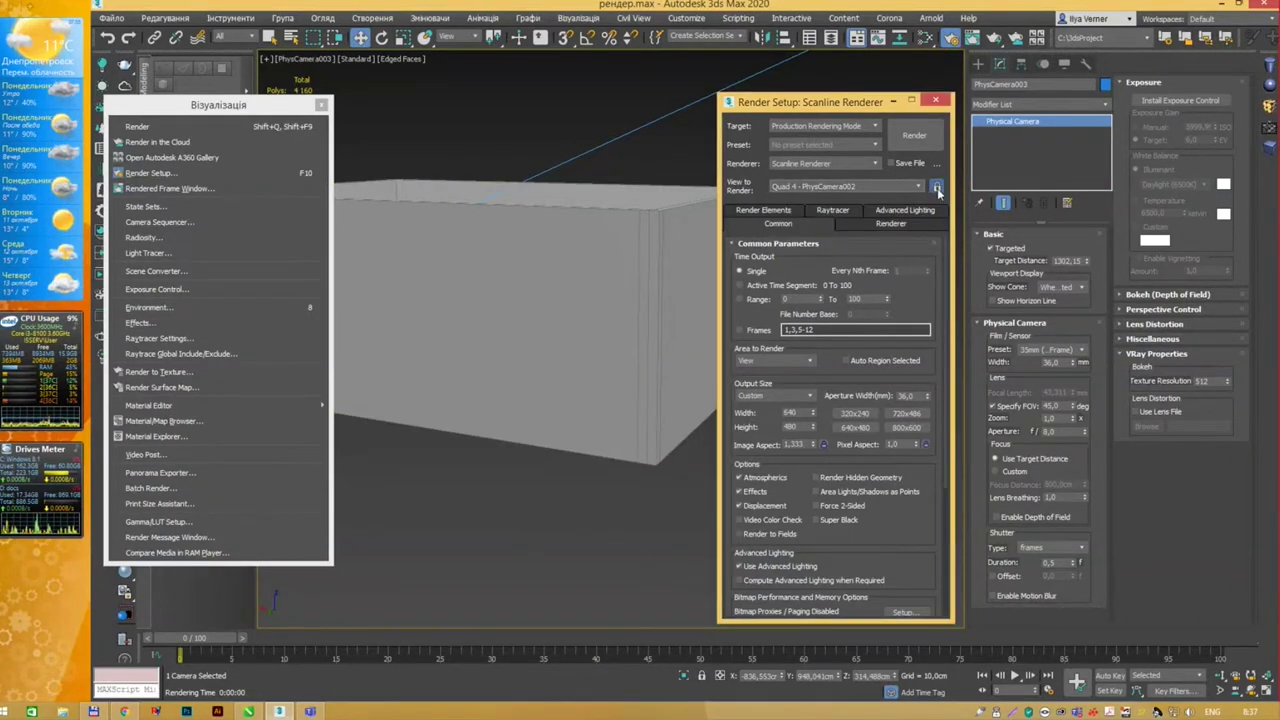
pyautogui.click(875, 127)
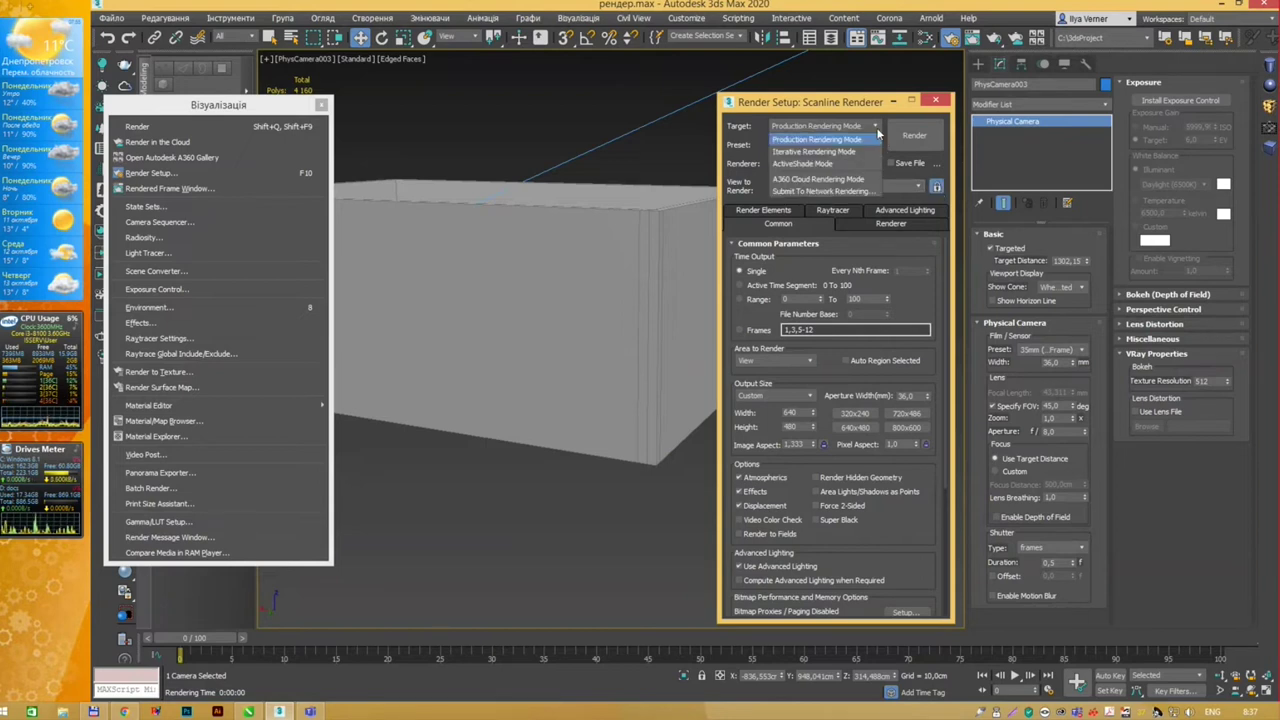
pyautogui.click(877, 133)
pyautogui.click(914, 135)
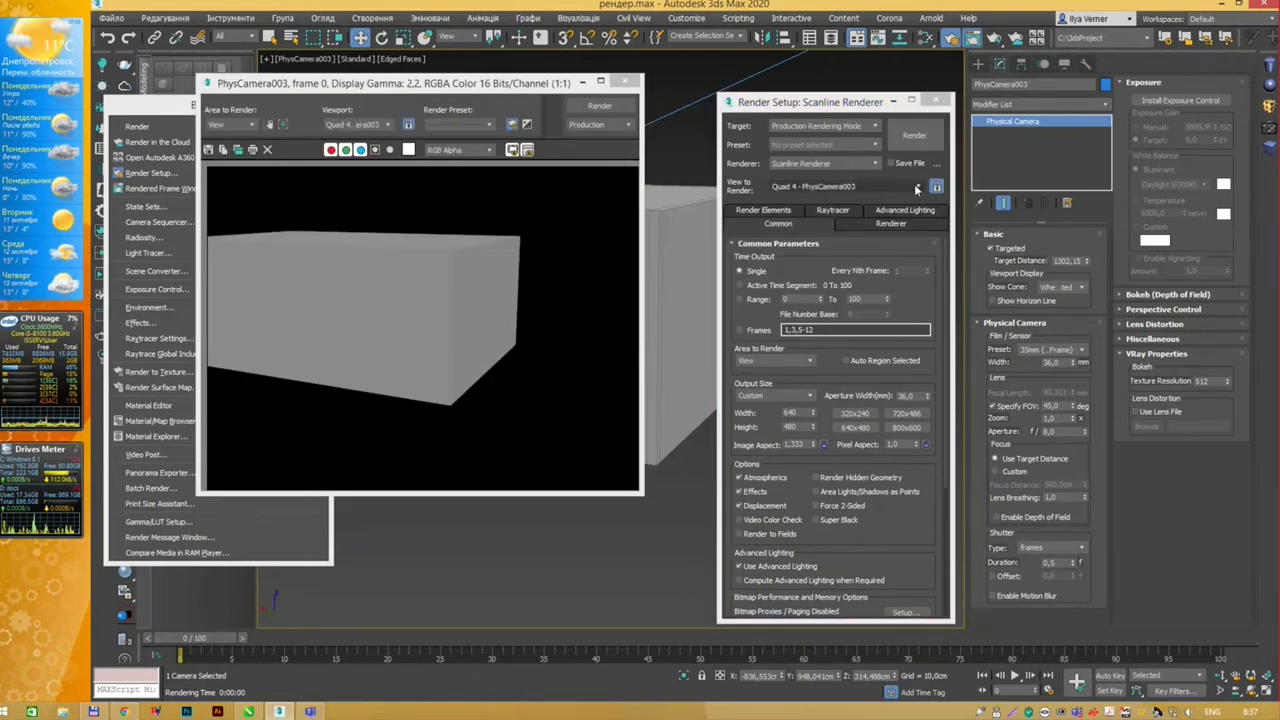
# Step: Select the box, set Area to Render to Selected, and render, hitting the selected-objects error twice
pyautogui.click(689, 215)
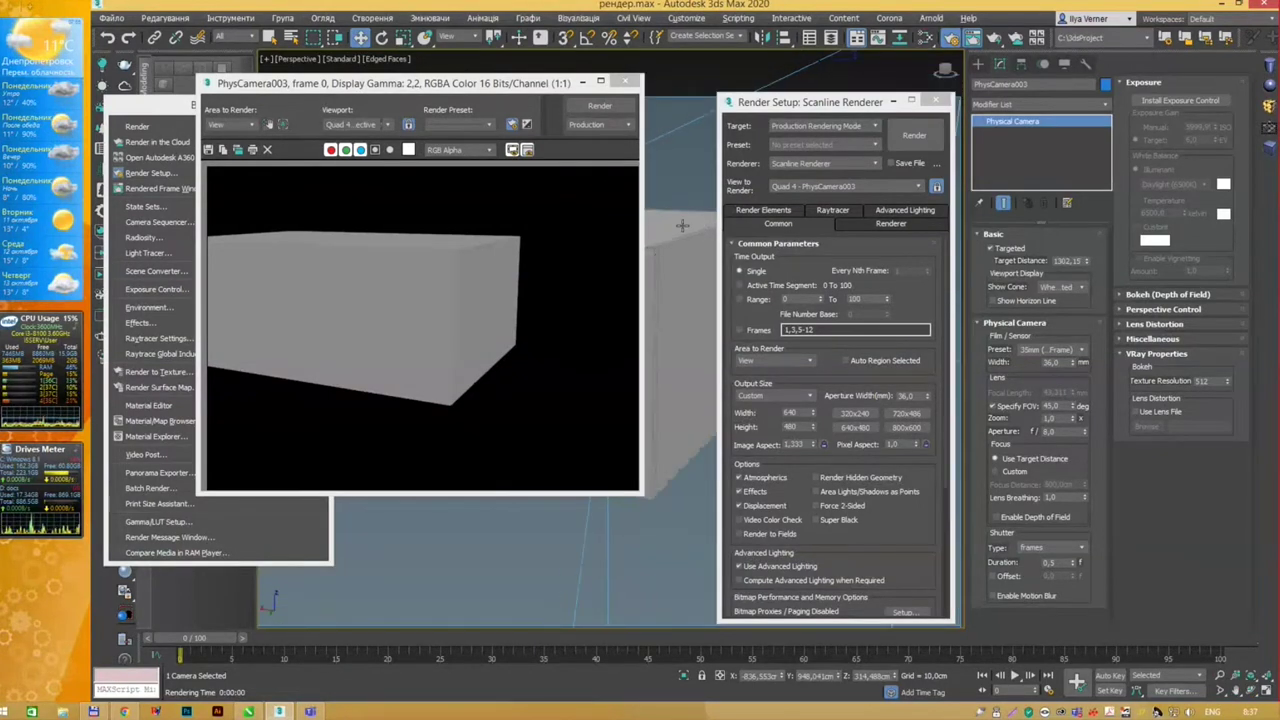
pyautogui.click(916, 136)
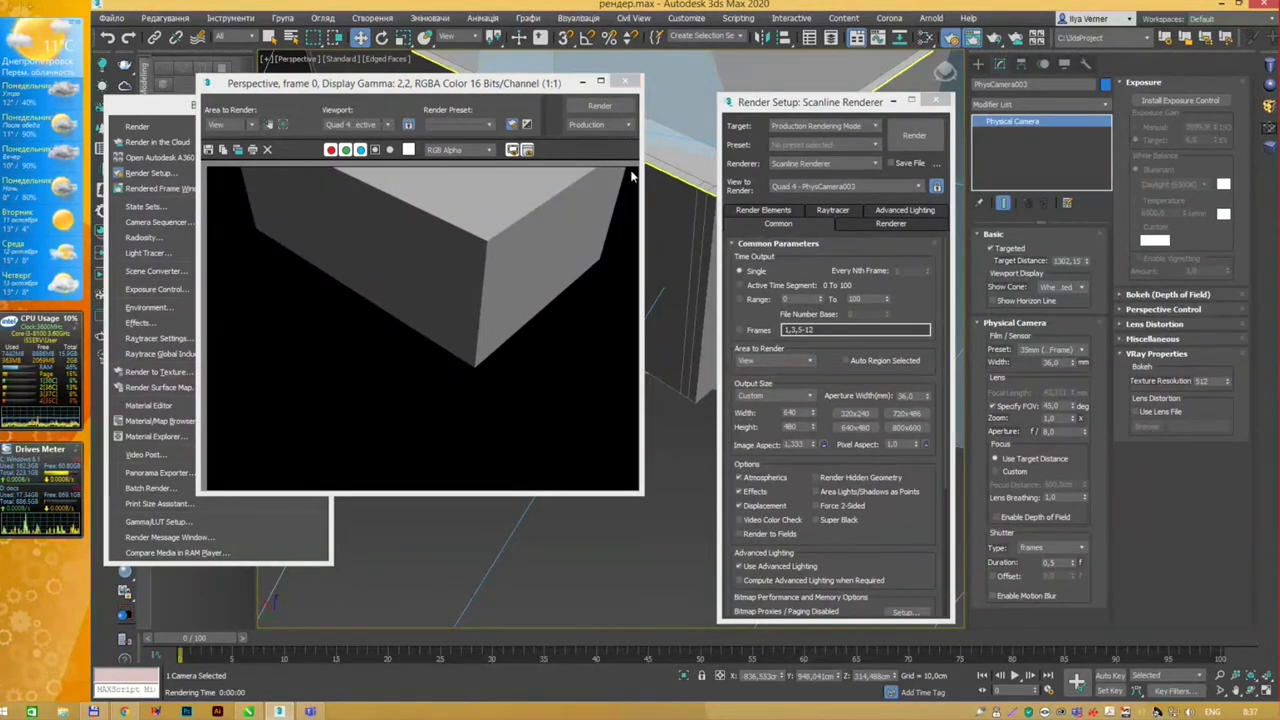
pyautogui.click(232, 124)
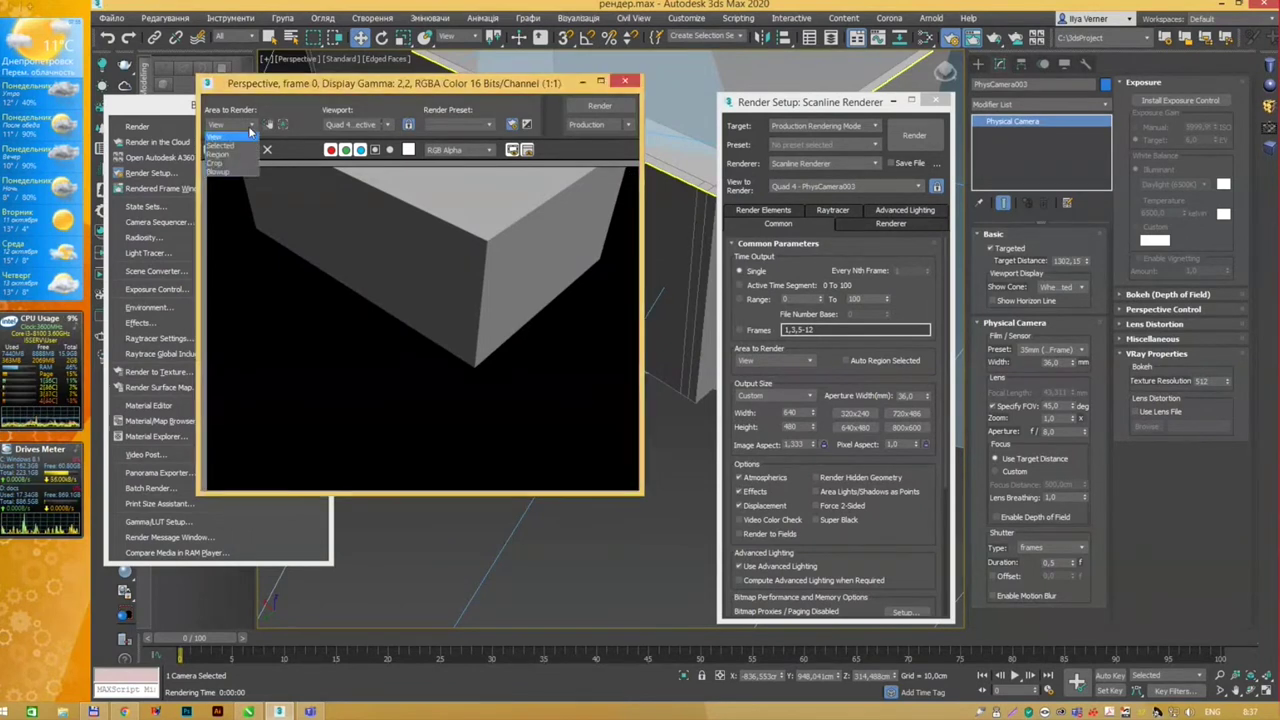
pyautogui.click(235, 148)
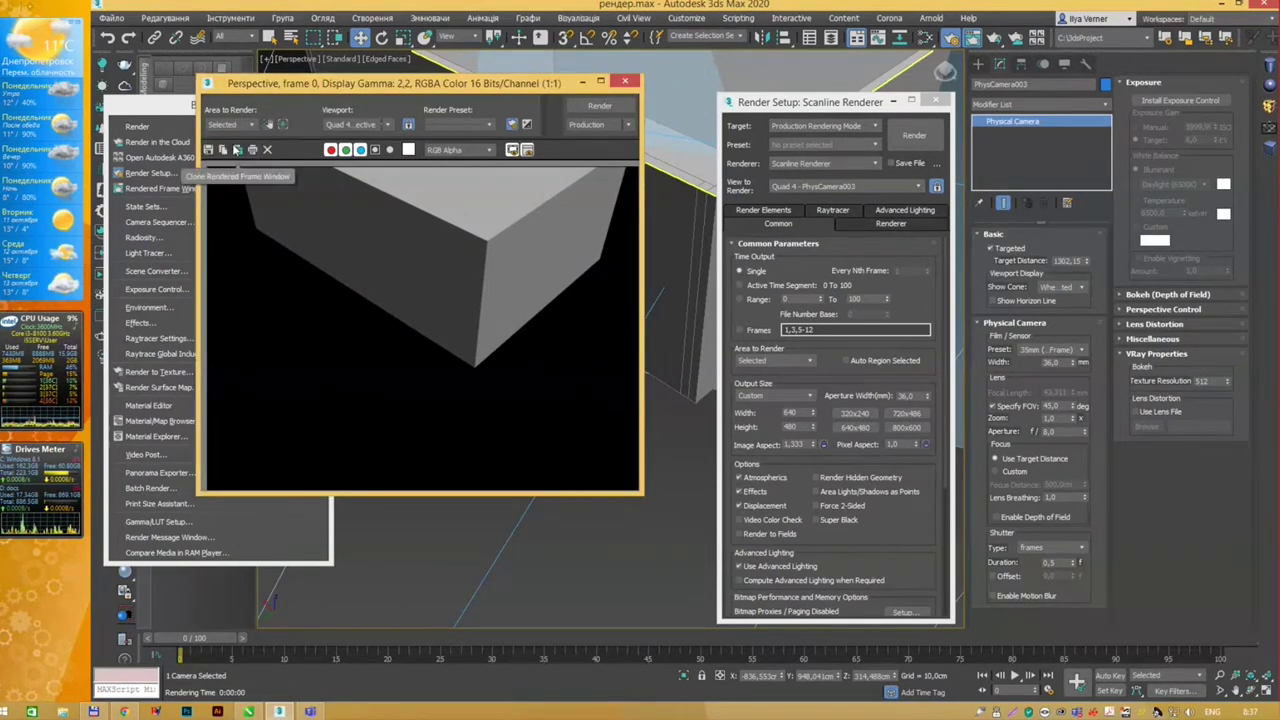
pyautogui.click(906, 139)
pyautogui.click(724, 365)
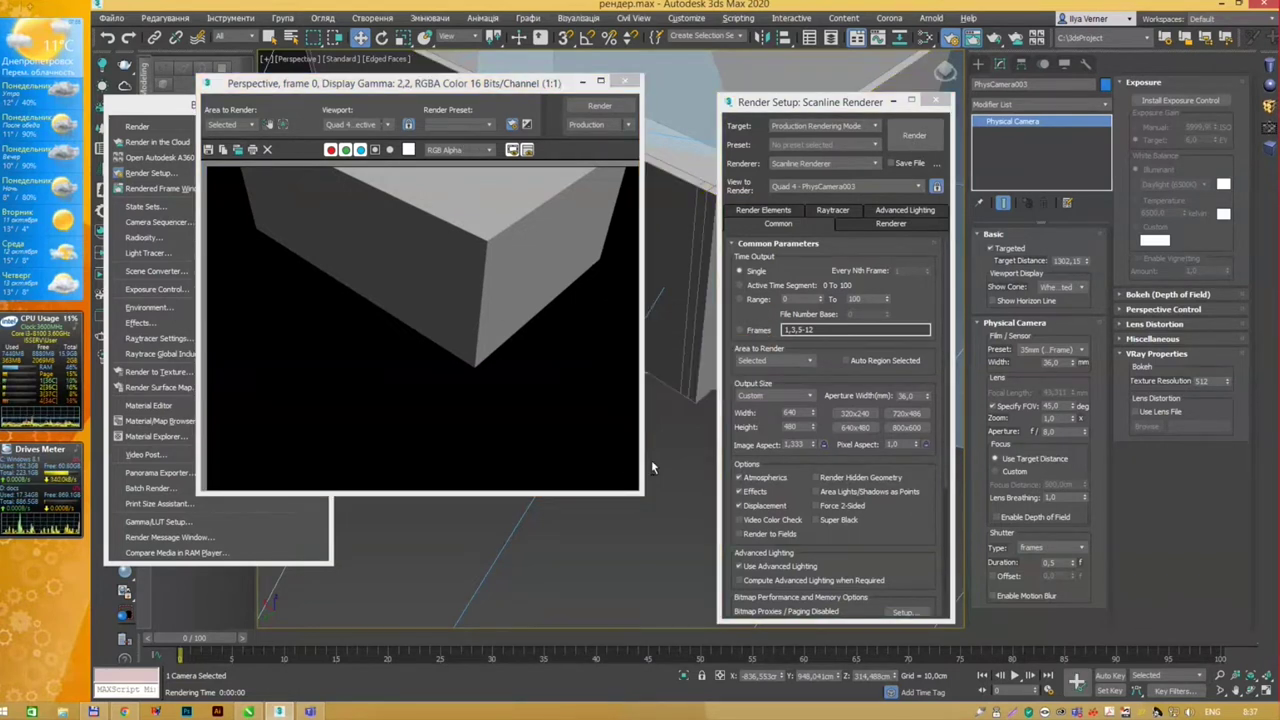
pyautogui.click(914, 139)
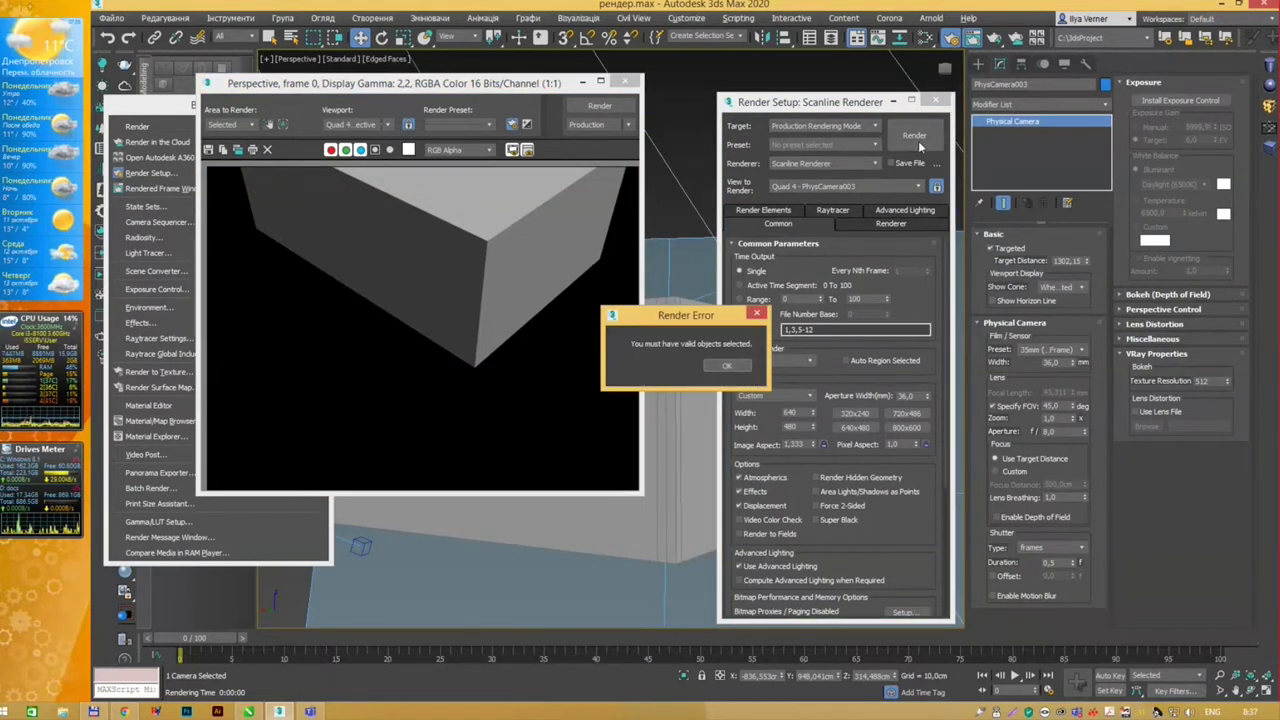
# Step: Dismiss the error, set Area to Render to Region, and render the region twice
pyautogui.click(728, 366)
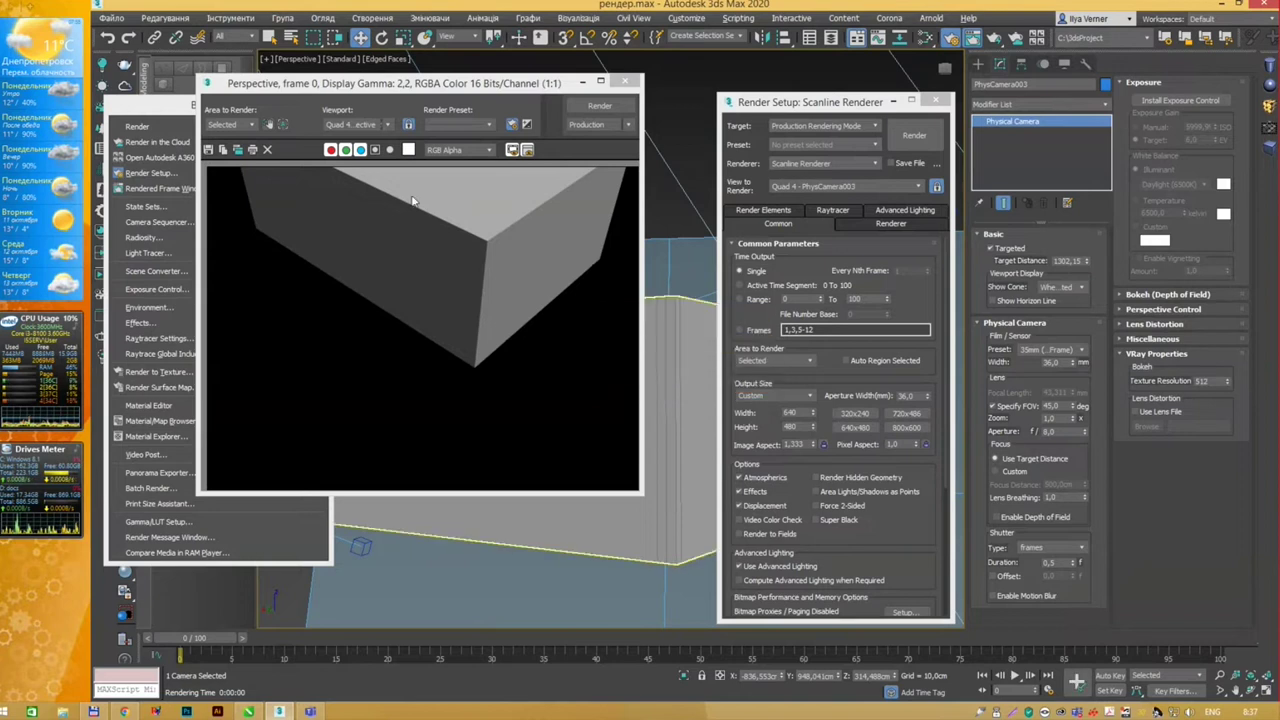
pyautogui.click(232, 126)
pyautogui.click(232, 154)
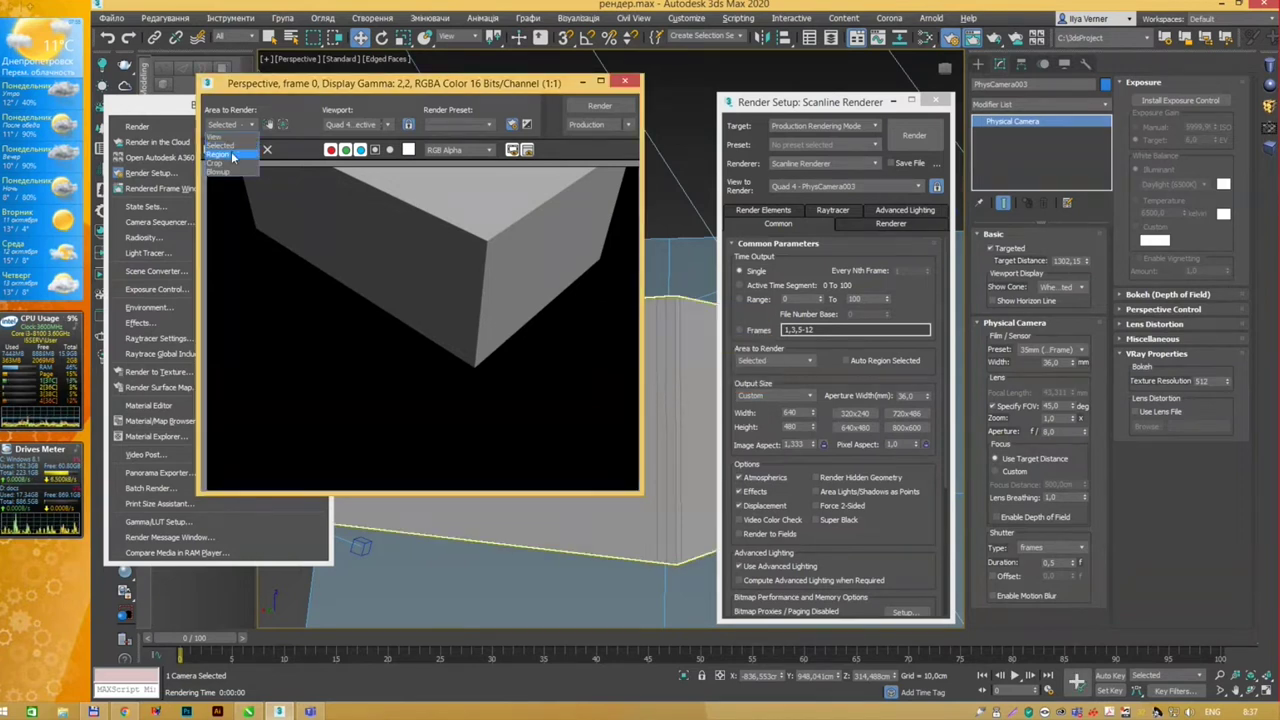
pyautogui.click(914, 137)
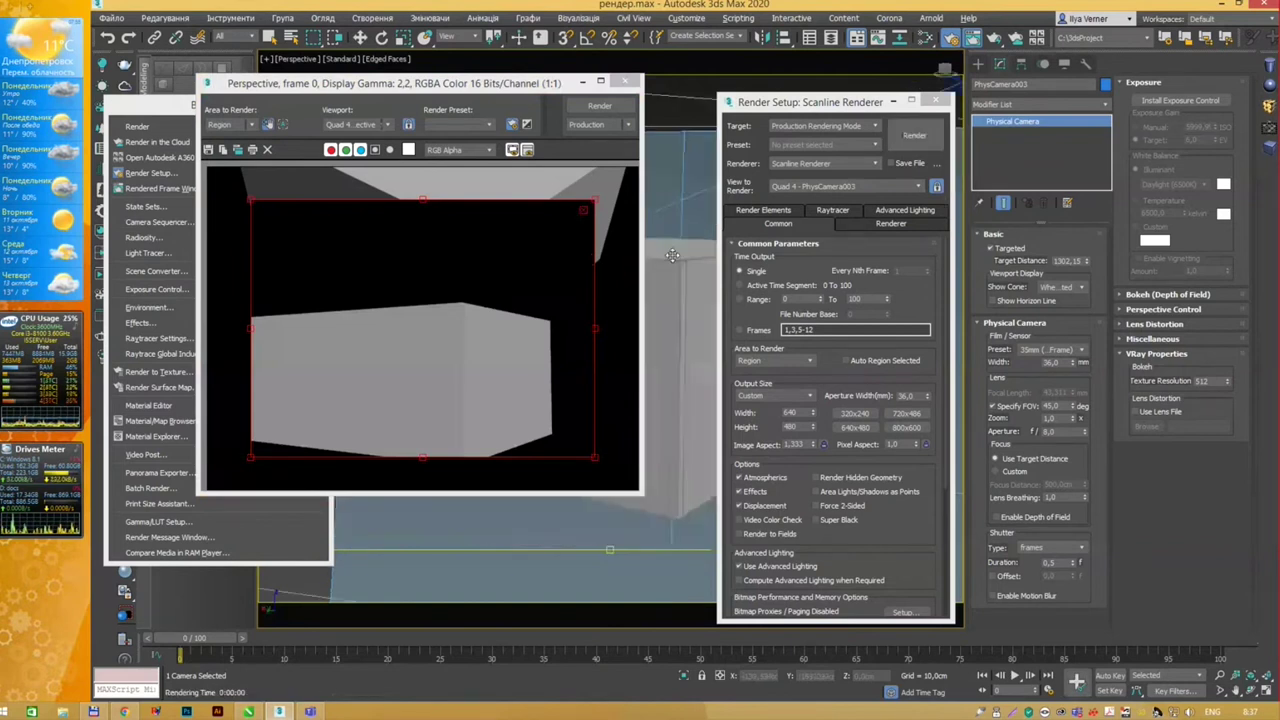
pyautogui.click(908, 141)
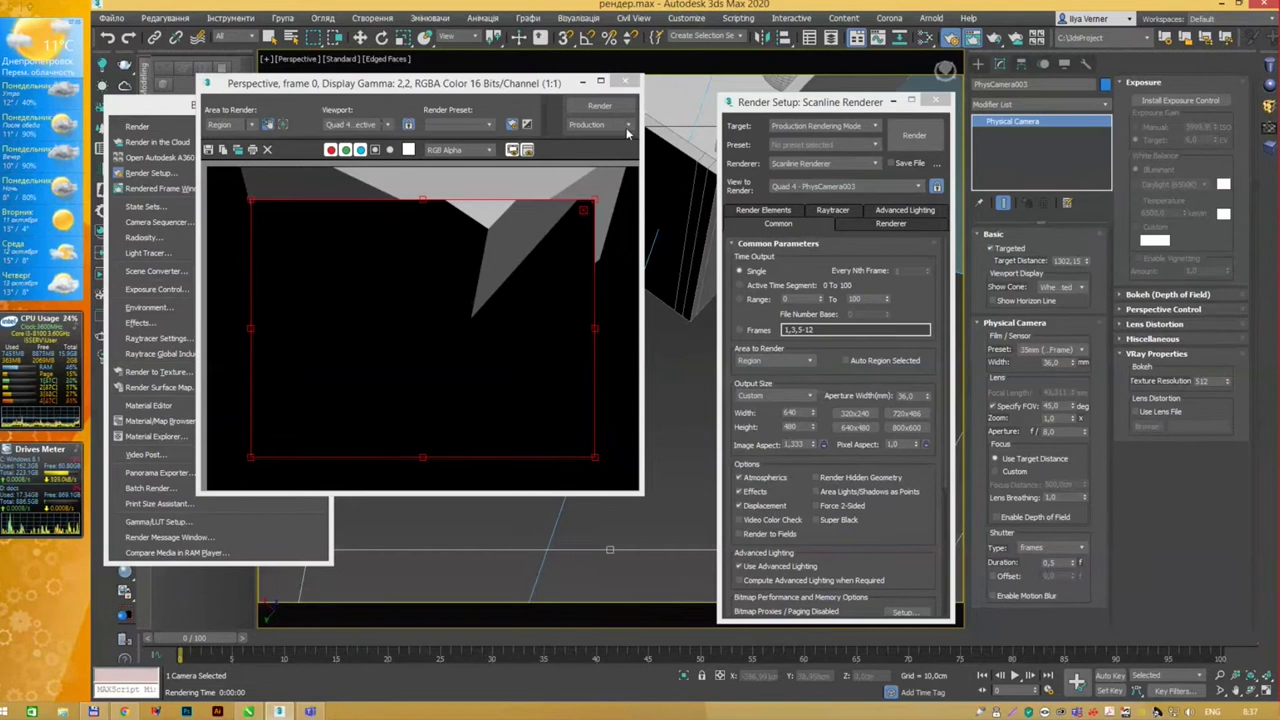
# Step: Set Area to Render back to View and check the Viewport dropdown
pyautogui.click(386, 124)
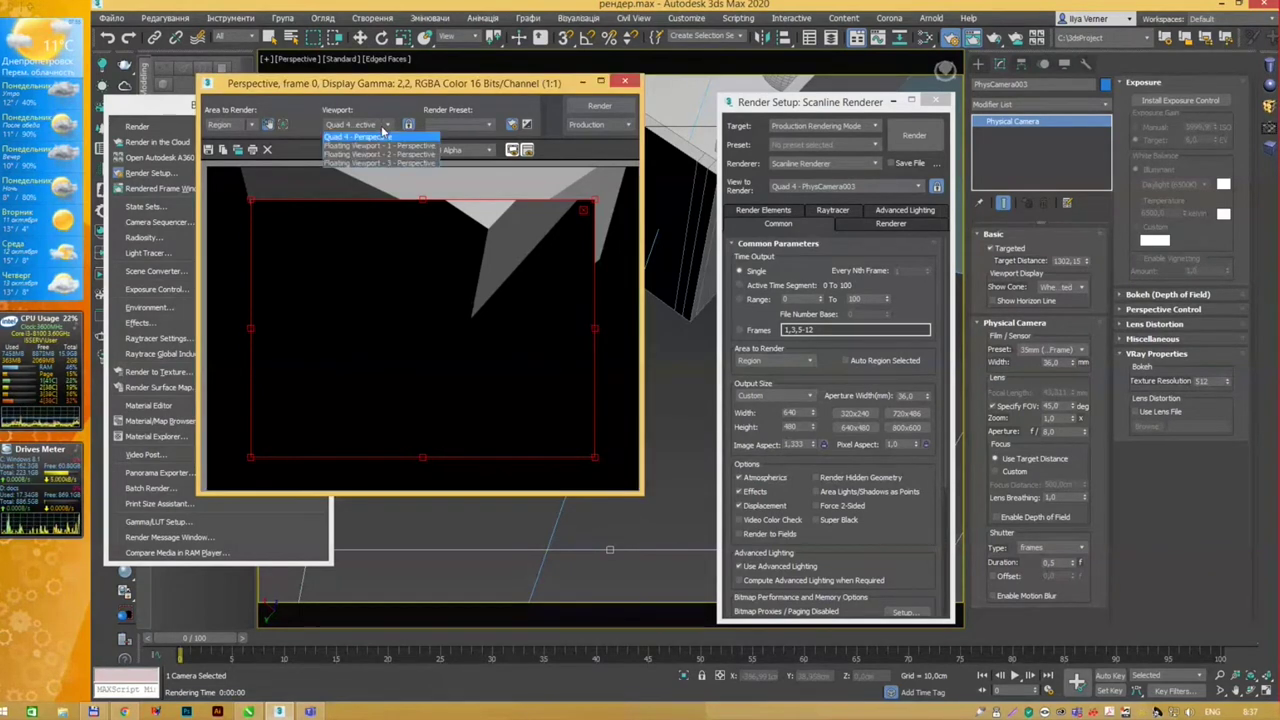
pyautogui.click(360, 137)
pyautogui.click(250, 124)
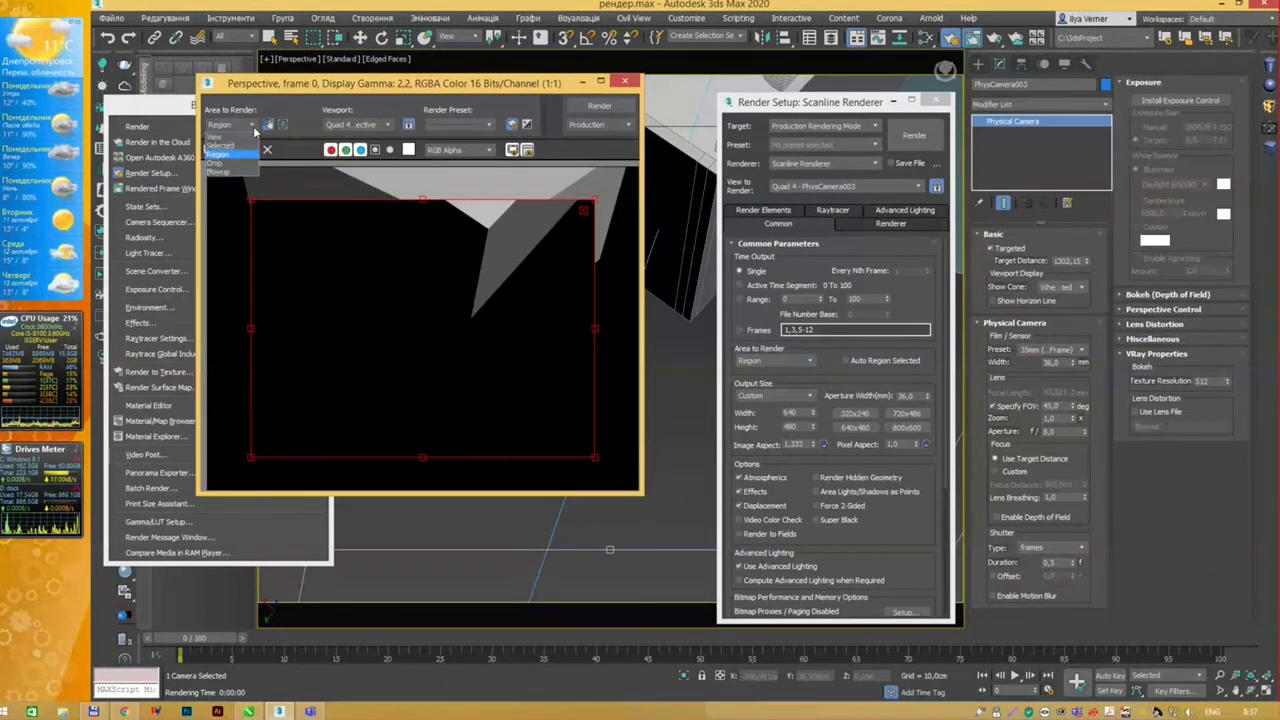
pyautogui.click(225, 136)
pyautogui.click(386, 125)
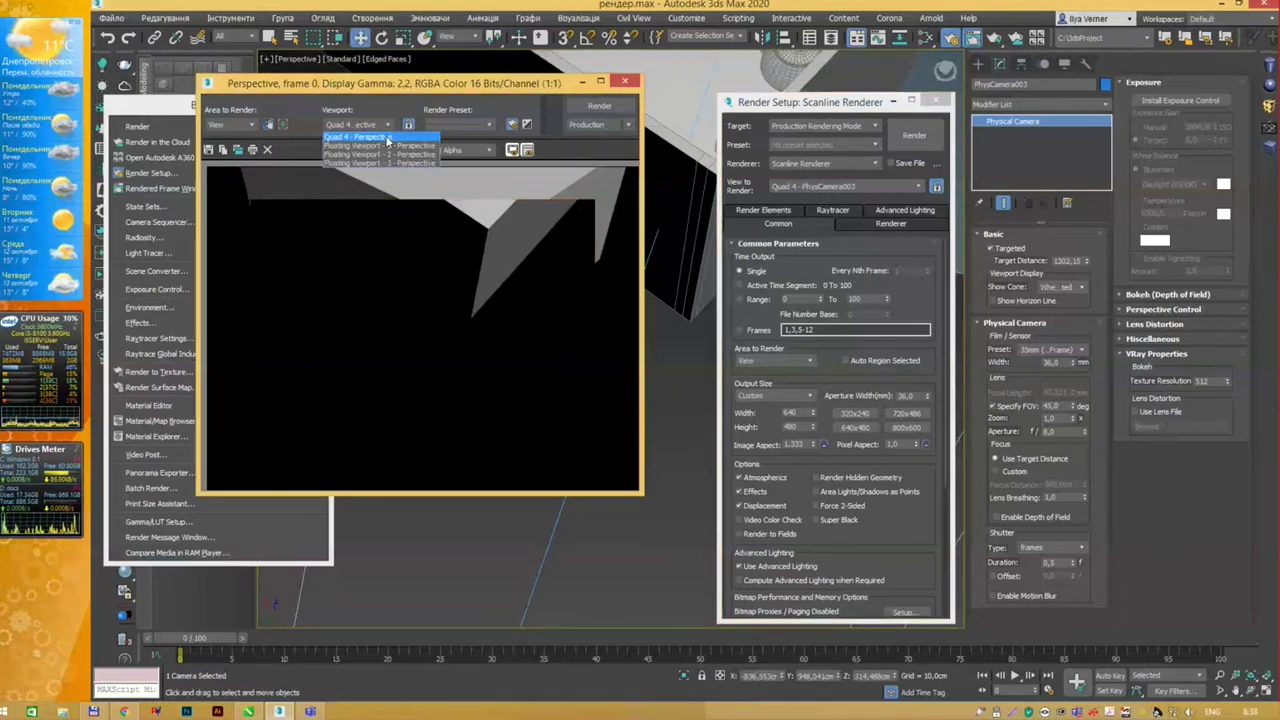
# Step: Unlock the view to render and render the scene from the PhysCamera003 view
pyautogui.click(392, 130)
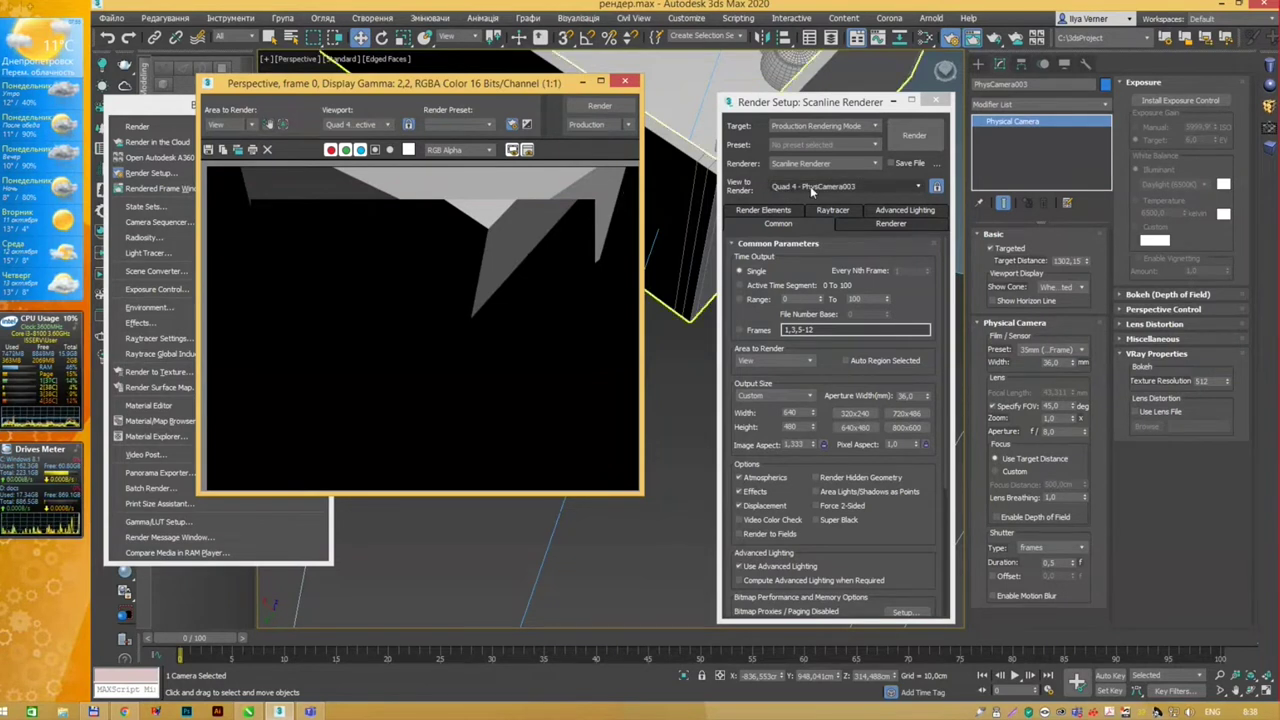
pyautogui.click(936, 186)
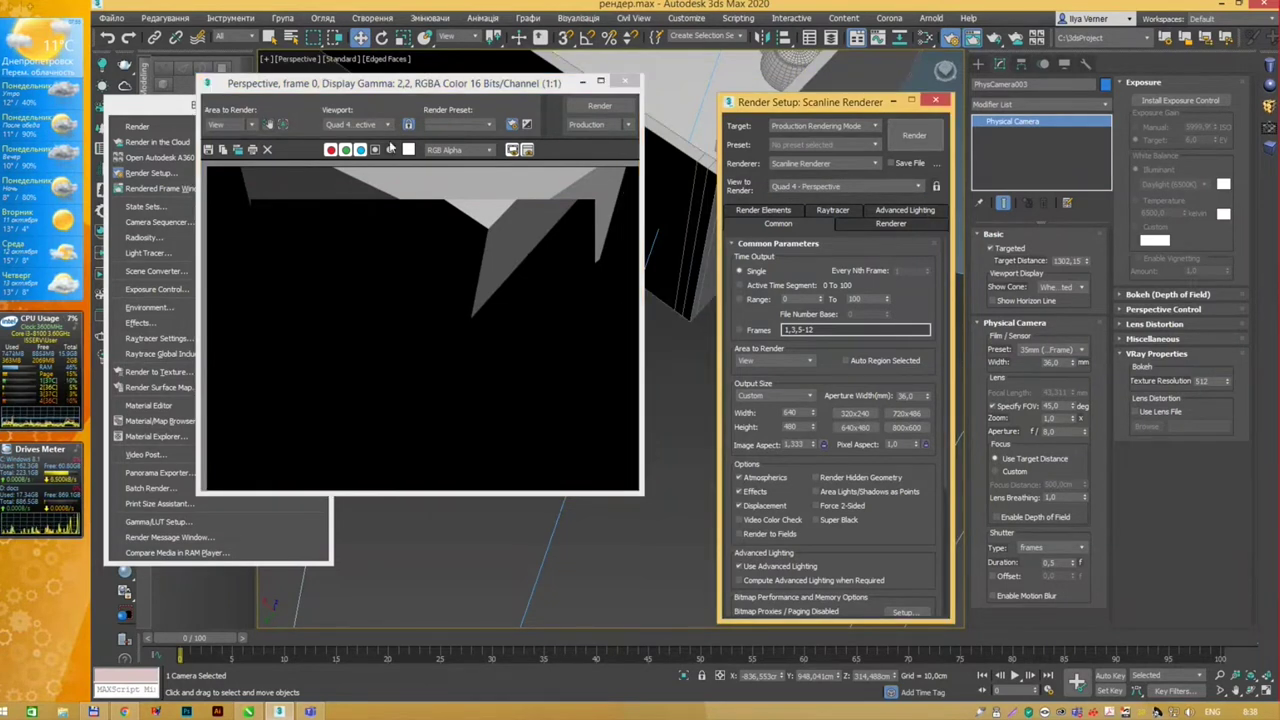
pyautogui.click(624, 81)
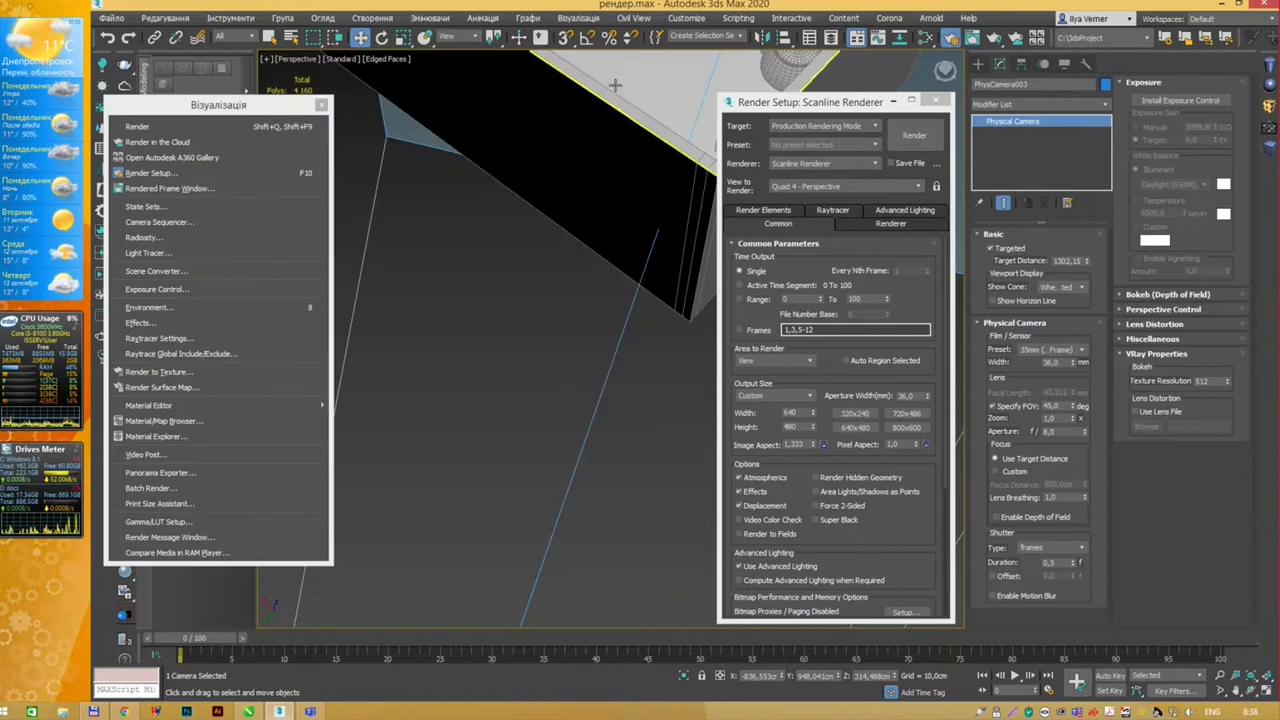
pyautogui.press('c')
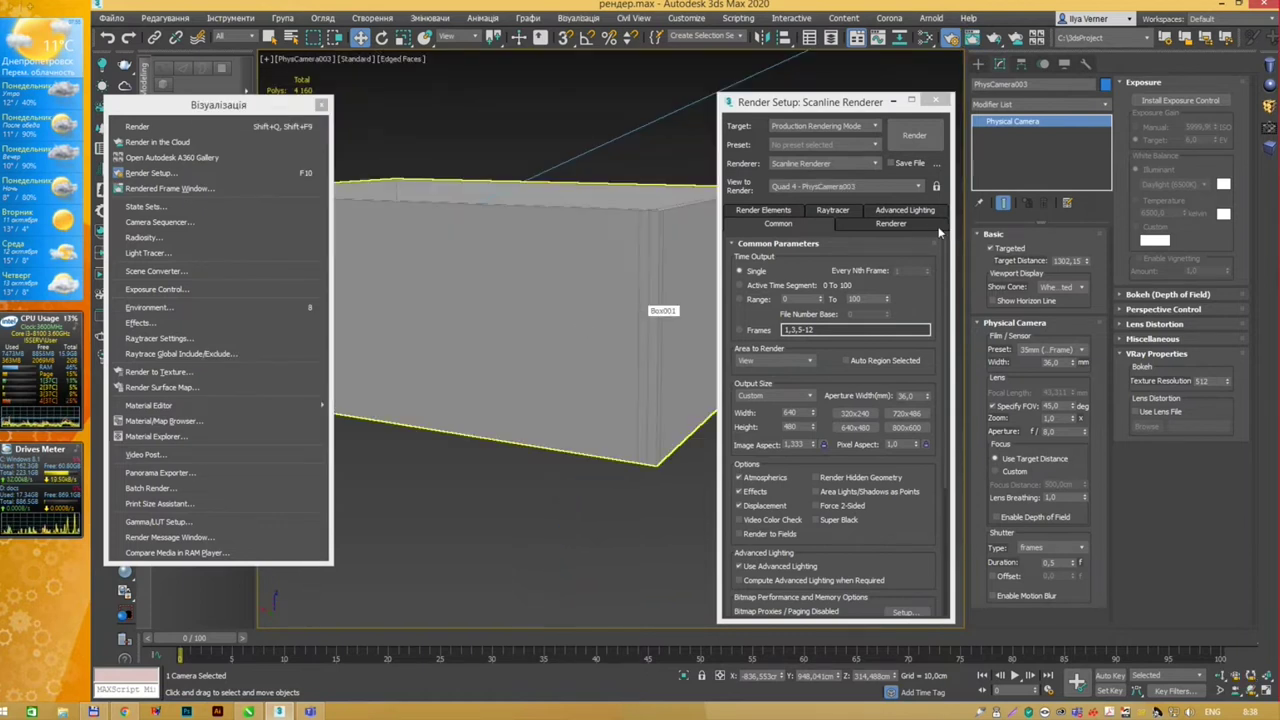
pyautogui.click(914, 135)
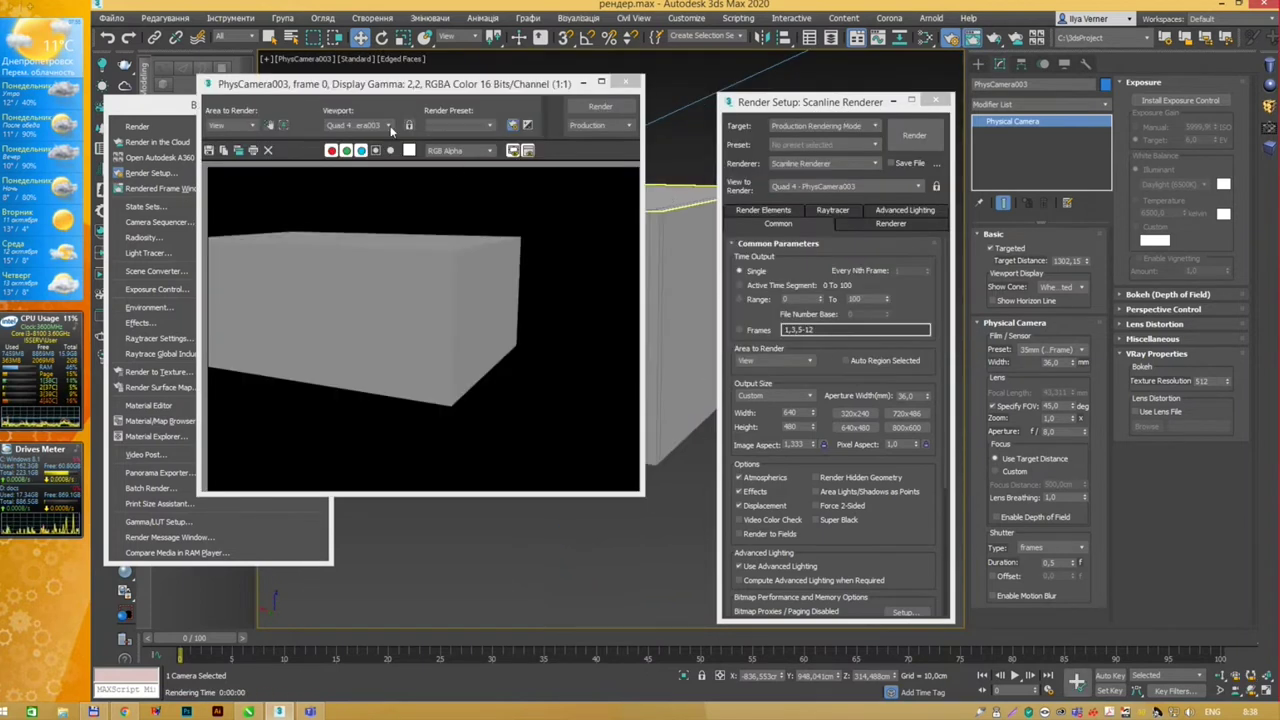
# Step: Turn on Lock to Viewport, switch to Perspective, zoom out, and render again
pyautogui.click(388, 125)
pyautogui.click(355, 137)
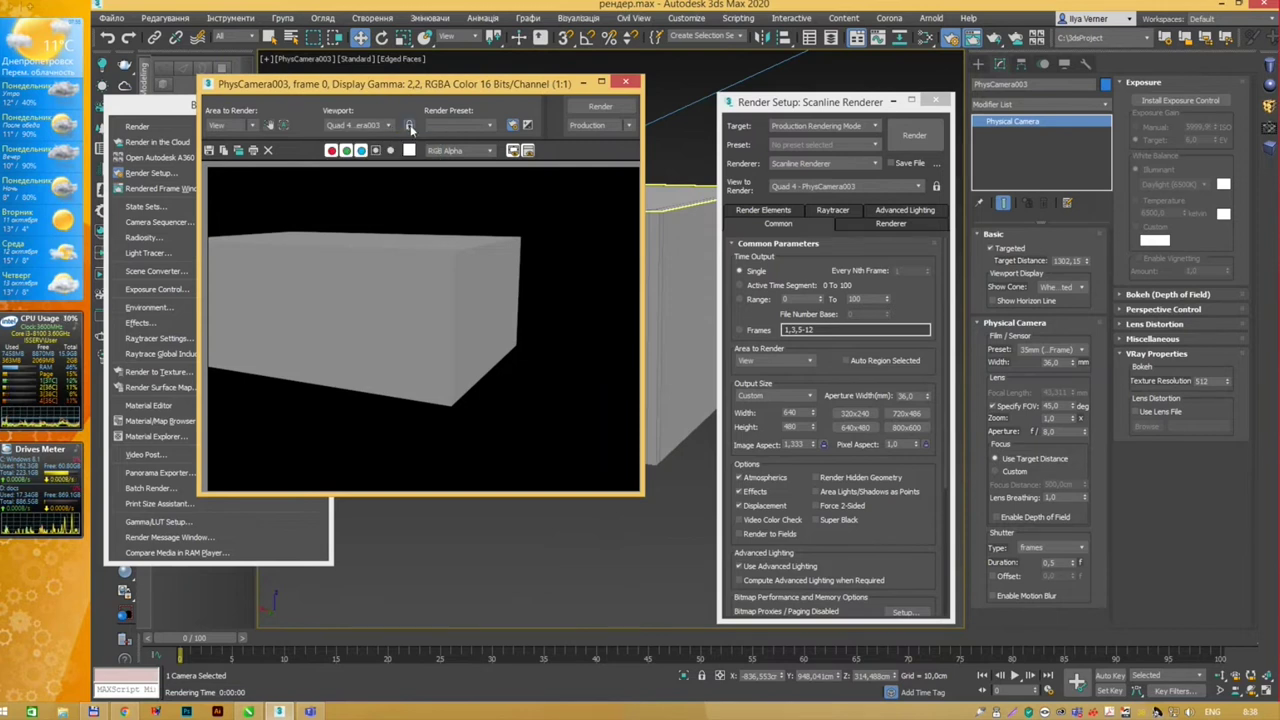
pyautogui.click(409, 125)
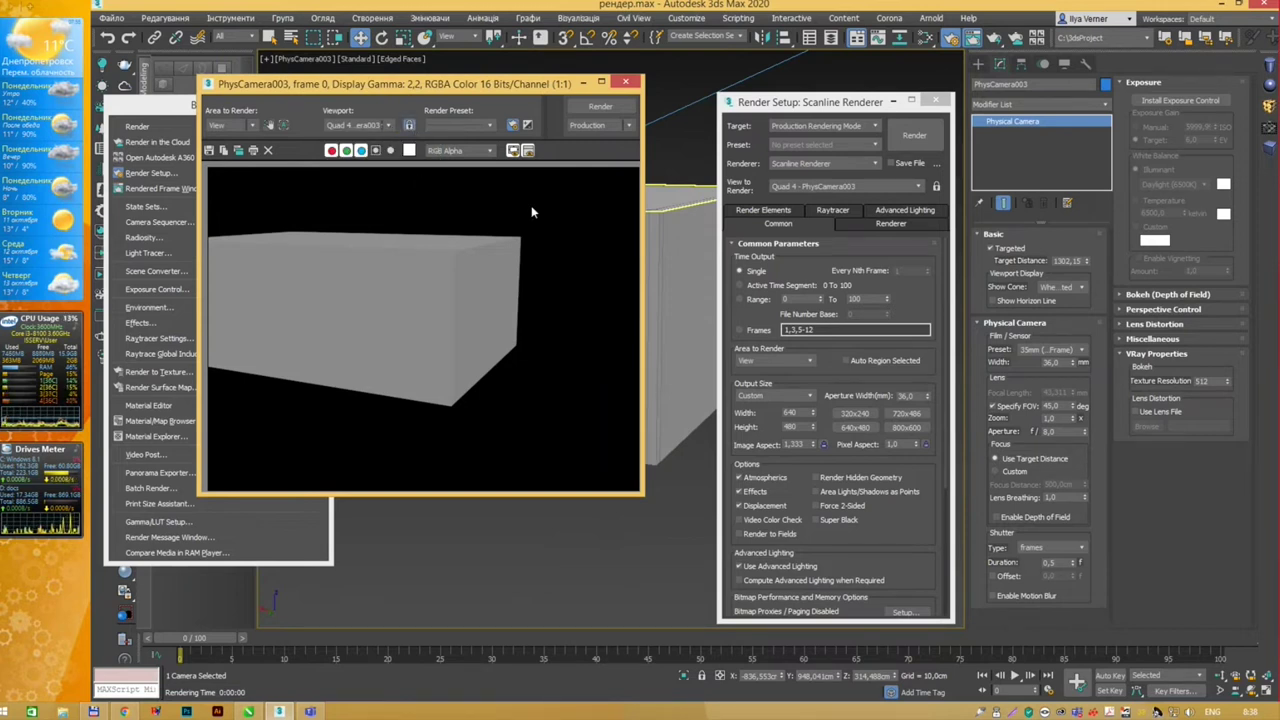
pyautogui.press('p')
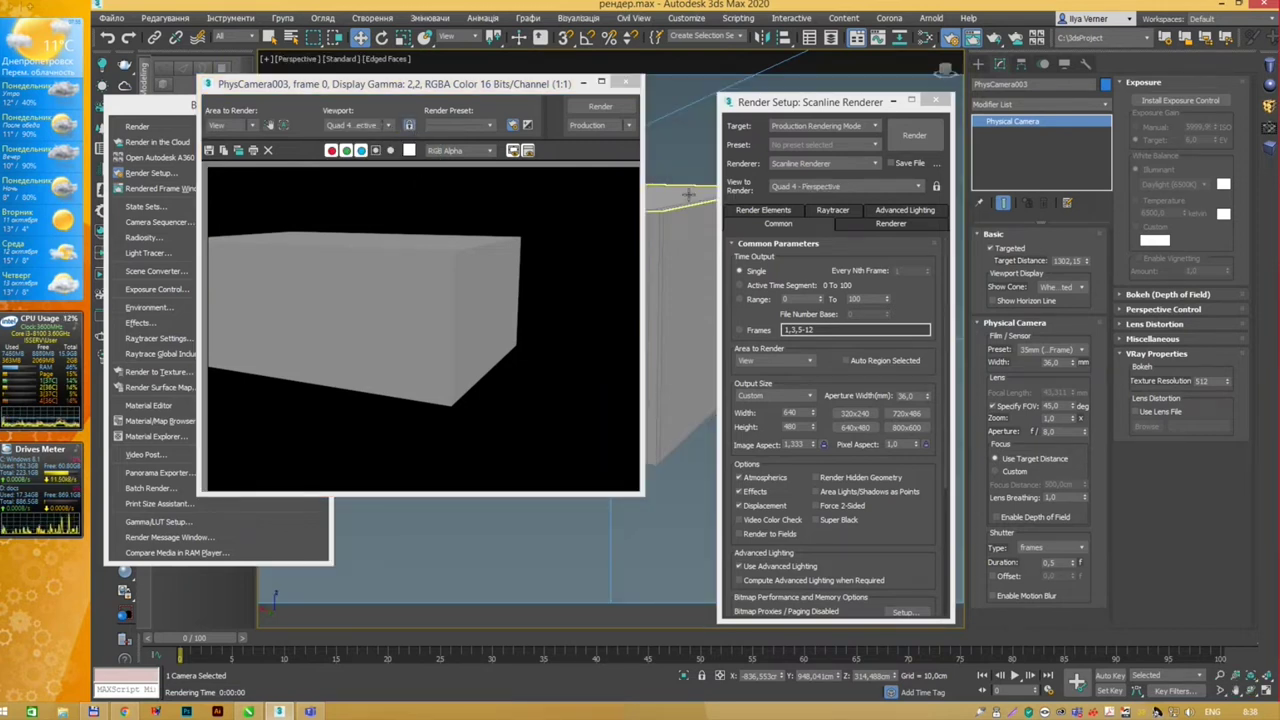
pyautogui.scroll(-3, 660, 220)
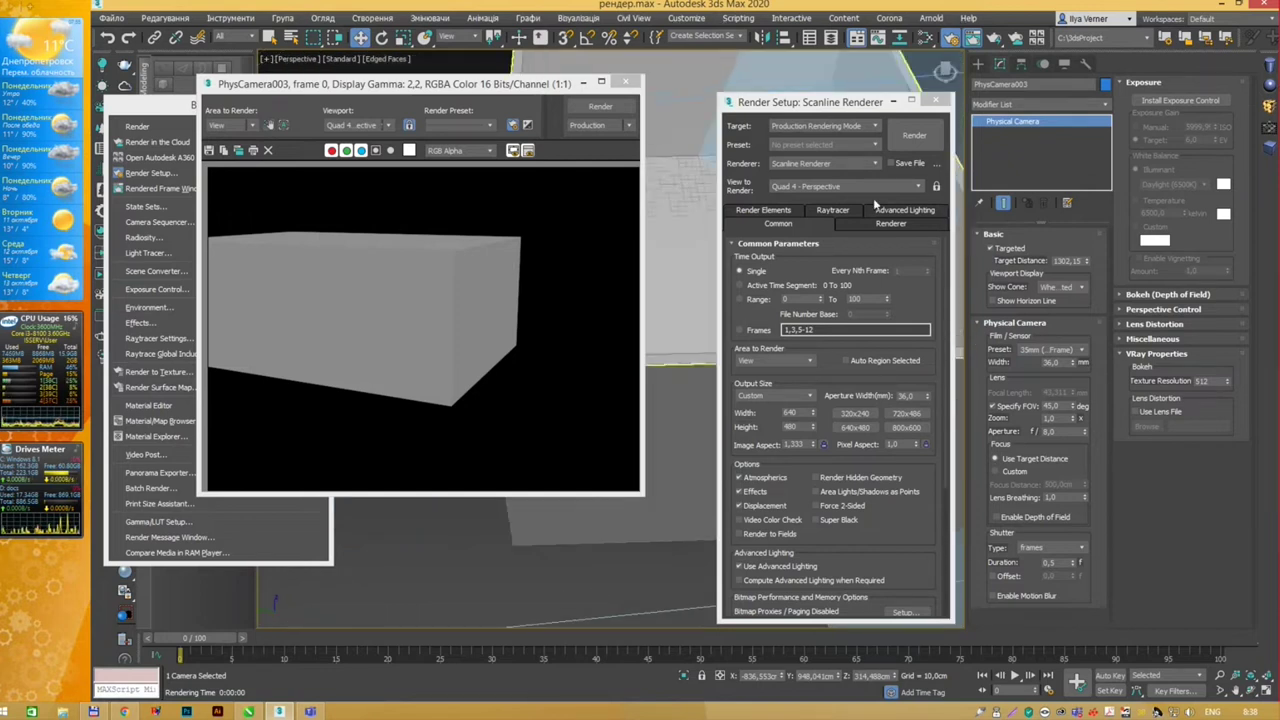
pyautogui.click(914, 135)
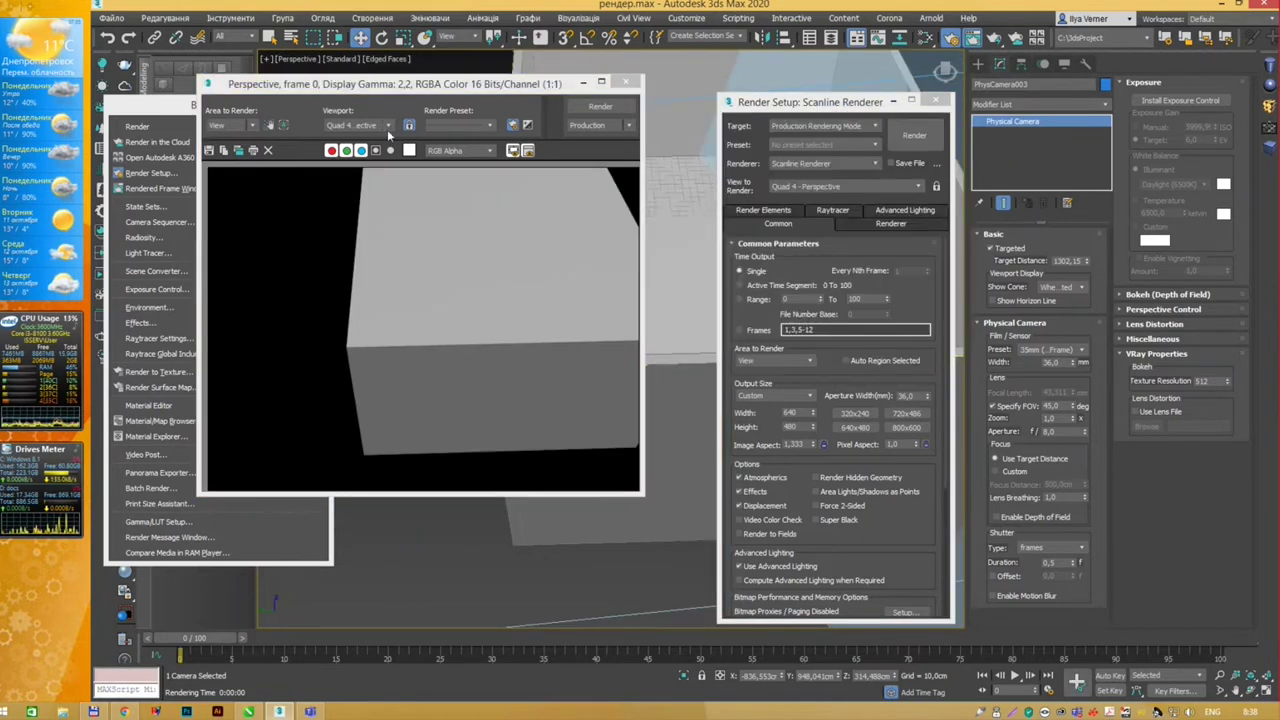
# Step: Check the viewport list, then close the rendered frame window and Render Setup
pyautogui.click(387, 125)
pyautogui.click(389, 131)
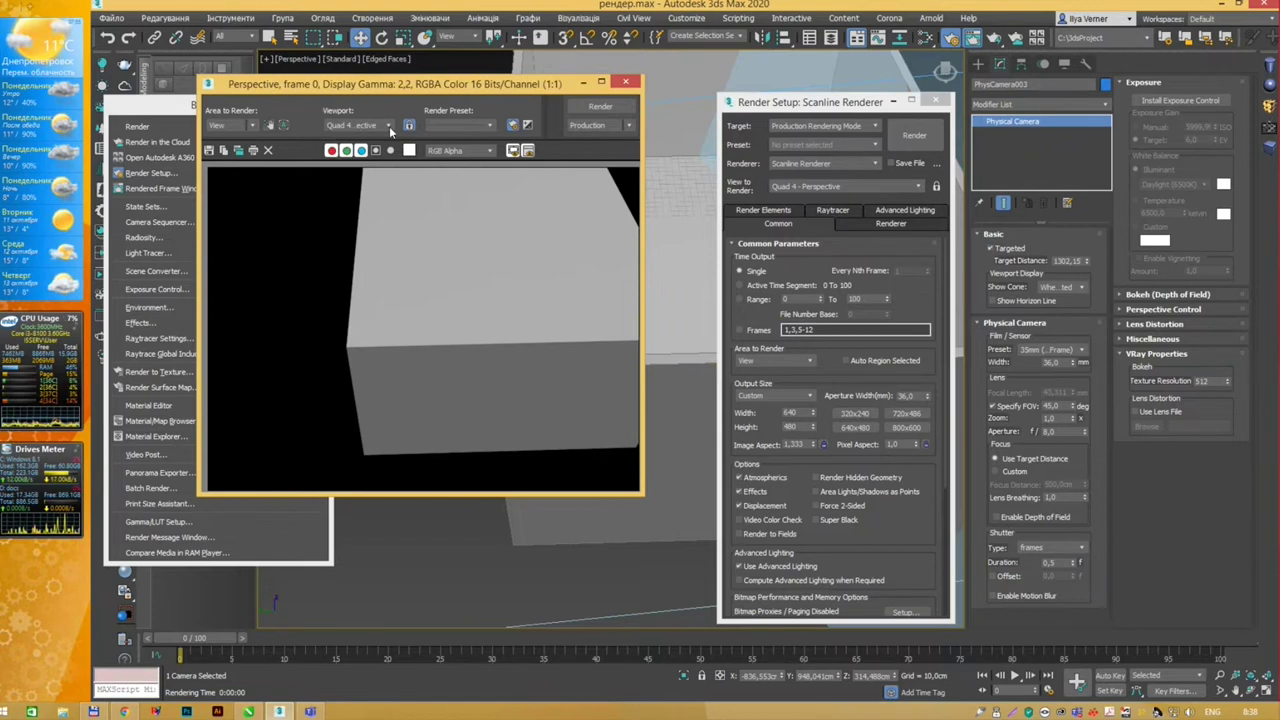
pyautogui.click(625, 81)
pyautogui.click(938, 102)
# Step: Orbit to view Box001's open top from above and reopen Render Setup with F10
pyautogui.keyDown('alt'); pyautogui.moveTo(860, 158); pyautogui.dragTo(663, 283, button='middle'); pyautogui.keyUp('alt')
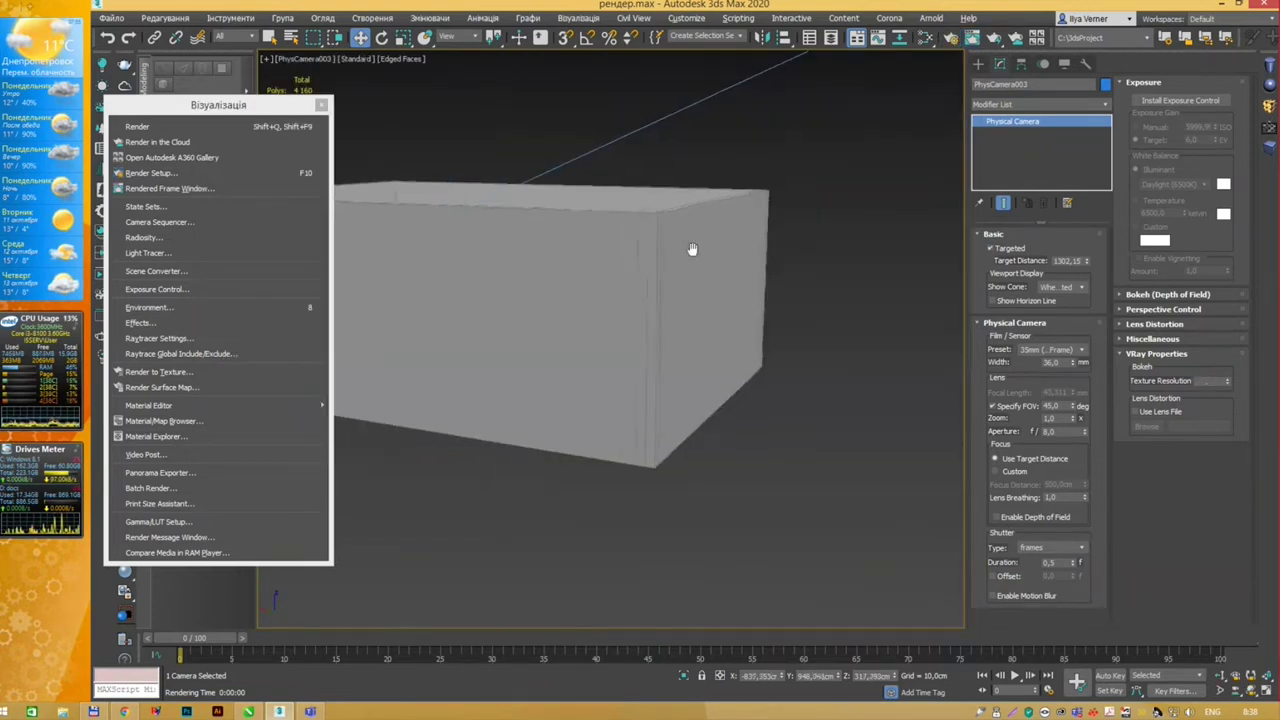
pyautogui.moveTo(632, 199)
pyautogui.keyDown('alt'); pyautogui.mouseDown(button='middle')
pyautogui.moveTo(694, 246)
pyautogui.moveTo(751, 234)
pyautogui.moveTo(717, 249)
pyautogui.moveTo(857, 225)
pyautogui.mouseUp(button='middle'); pyautogui.keyUp('alt')
pyautogui.press('F10')
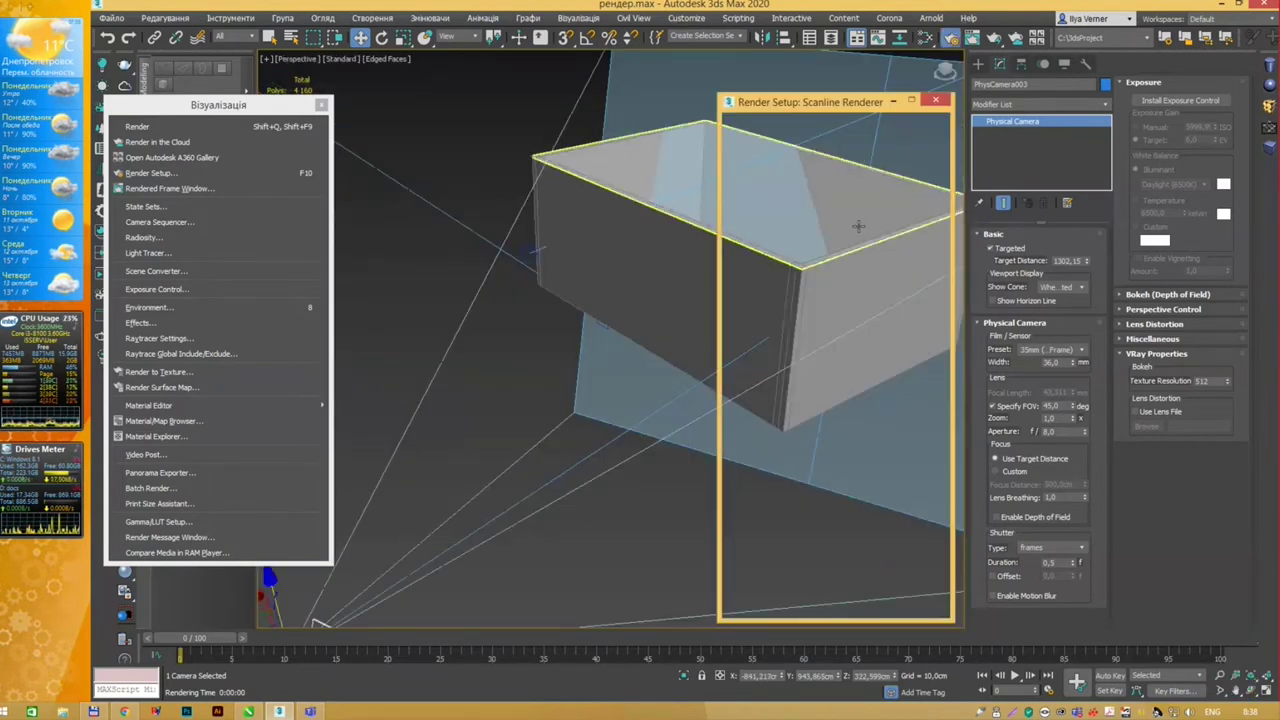
pyautogui.moveTo(820, 77); pyautogui.dragTo(882, 64)
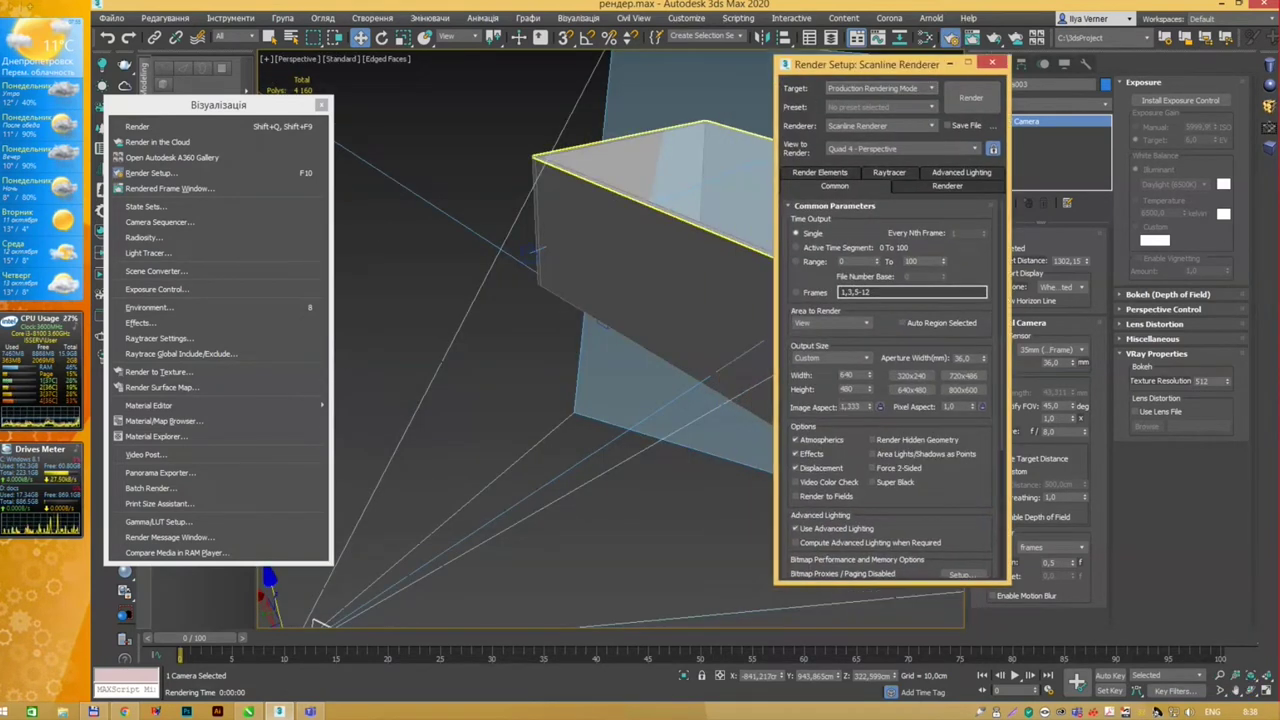
# Step: Inspect the View to Render list, rotate to look down into the box, and raise Render Setup
pyautogui.click(976, 150)
pyautogui.click(976, 150)
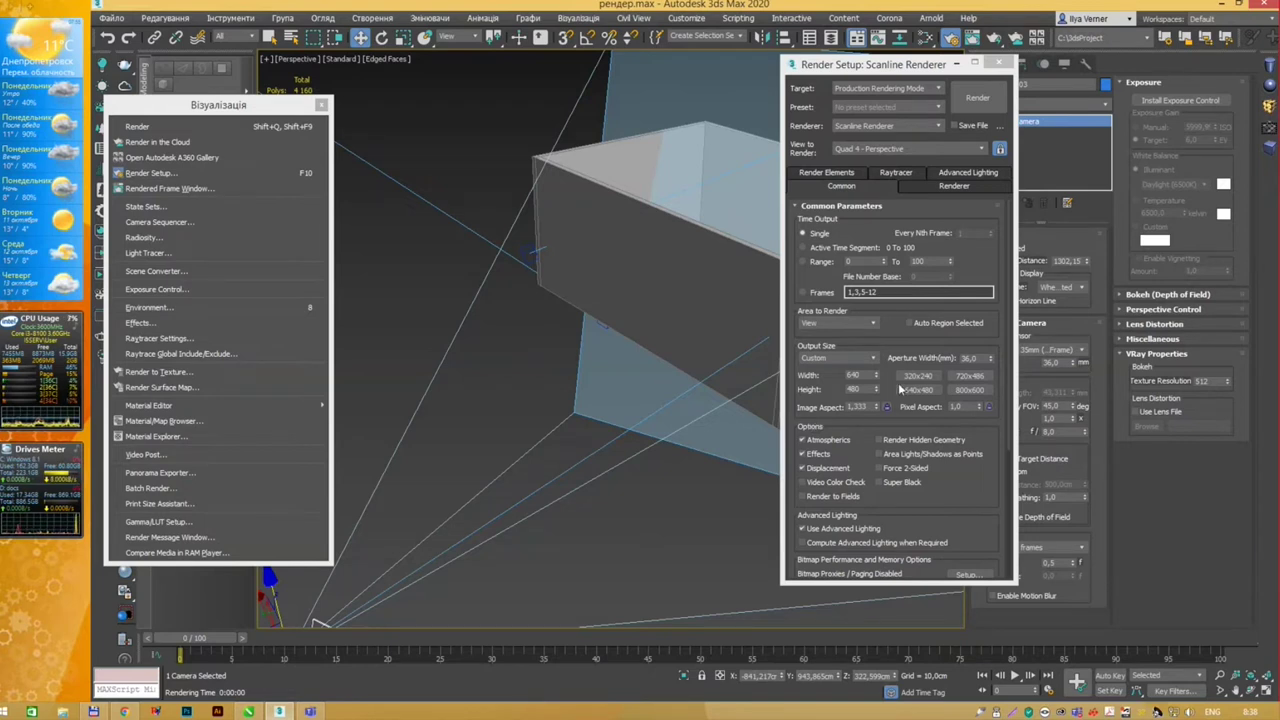
pyautogui.click(962, 146)
pyautogui.click(962, 146)
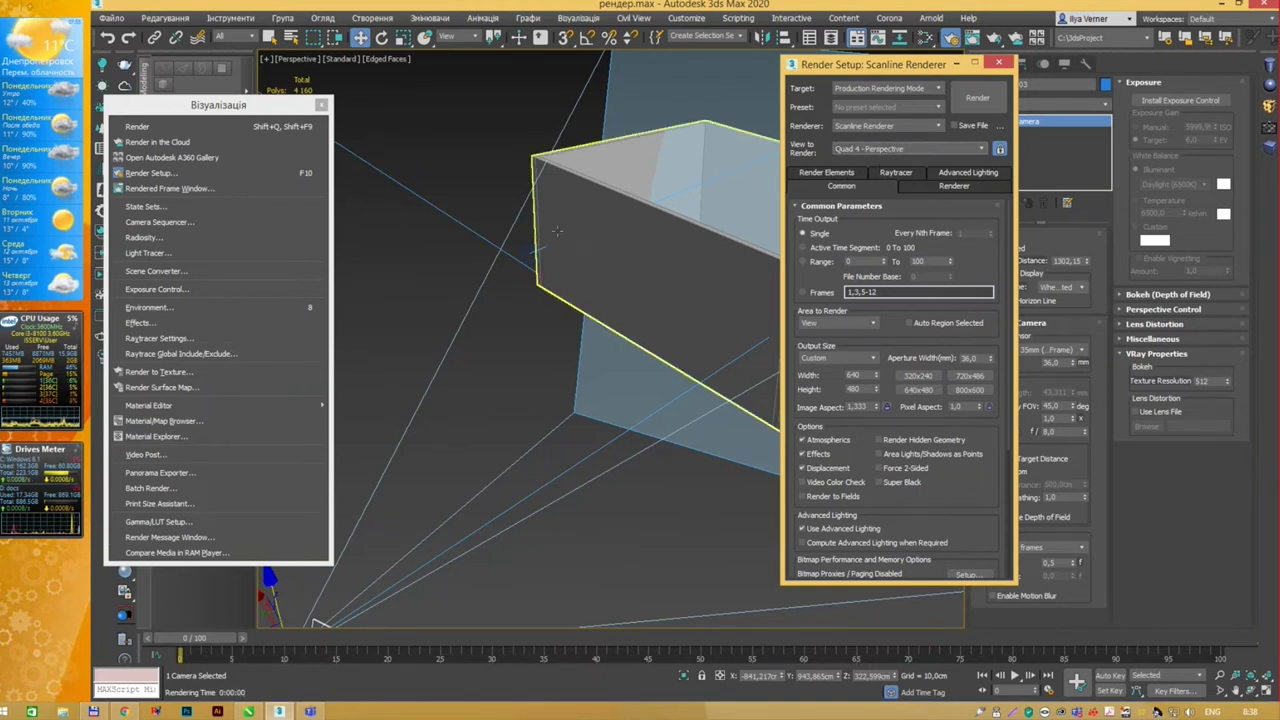
pyautogui.keyDown('alt'); pyautogui.moveTo(659, 214); pyautogui.dragTo(512, 268, button='middle'); pyautogui.keyUp('alt')
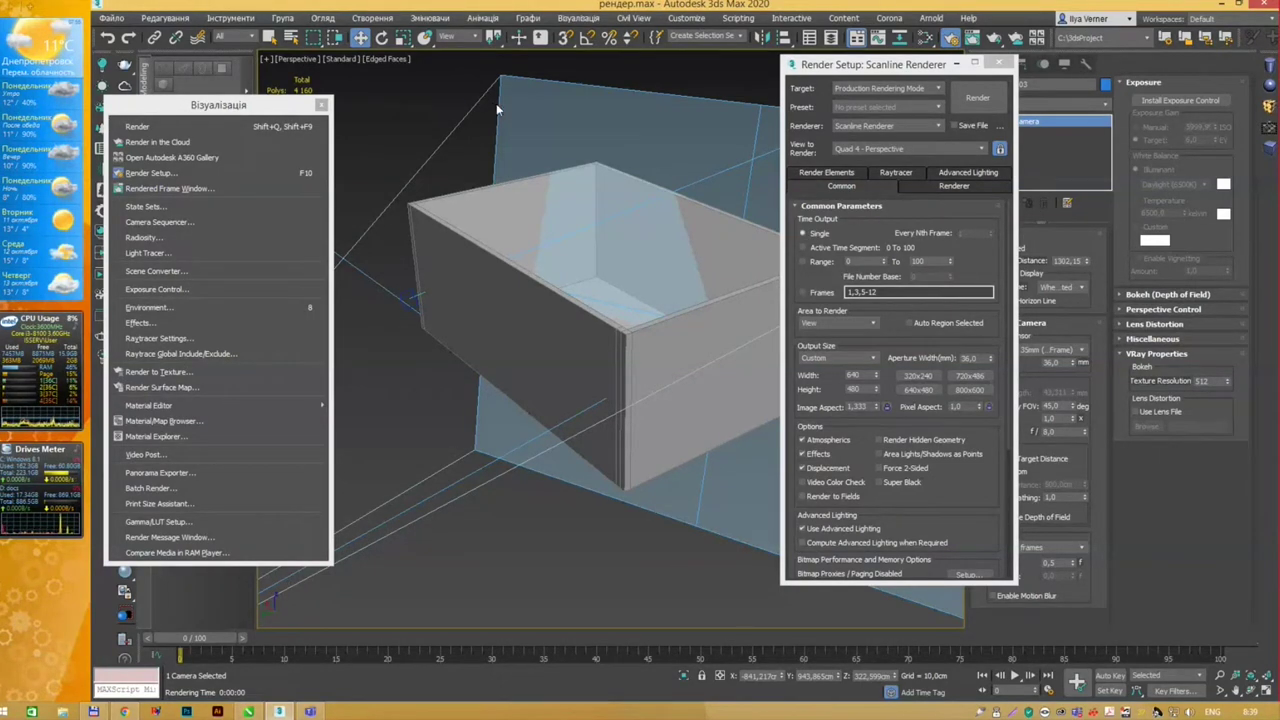
pyautogui.click(896, 126)
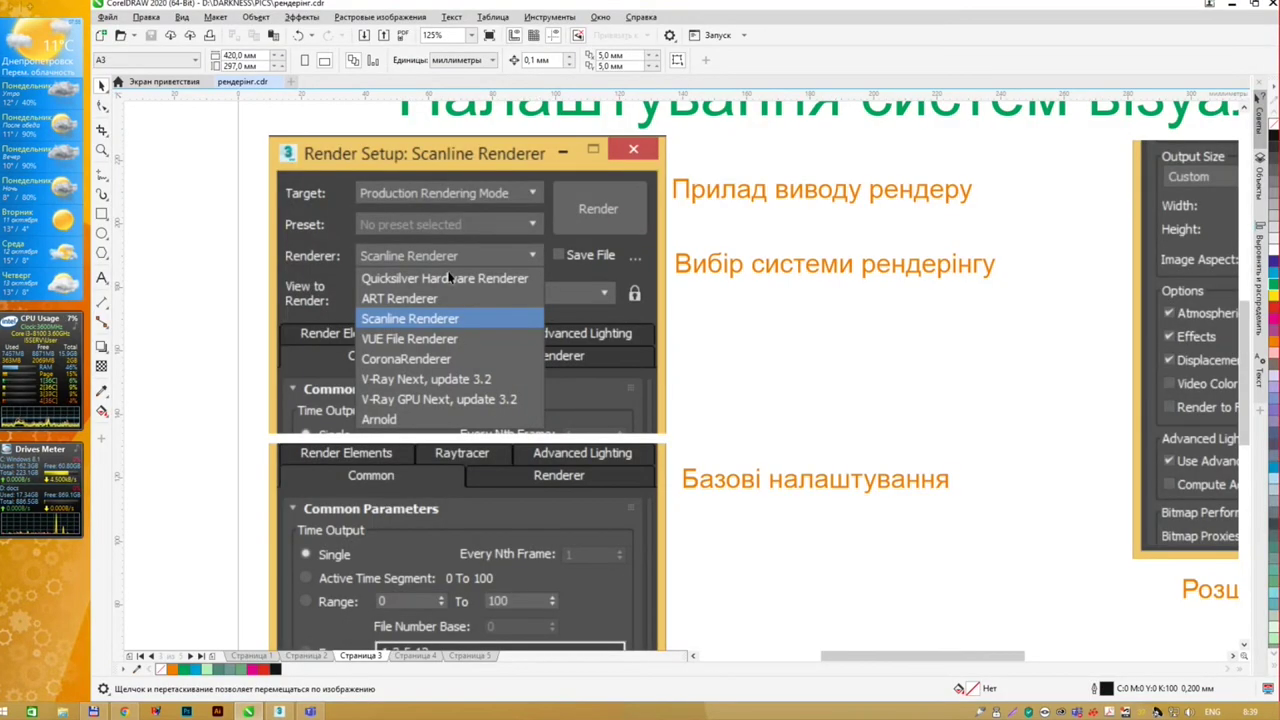
# Step: Zoom the slide to 250% and scroll down to the Common Parameters section of the screenshot
pyautogui.scroll(1, 532, 340)
pyautogui.scroll(1, 588, 333)
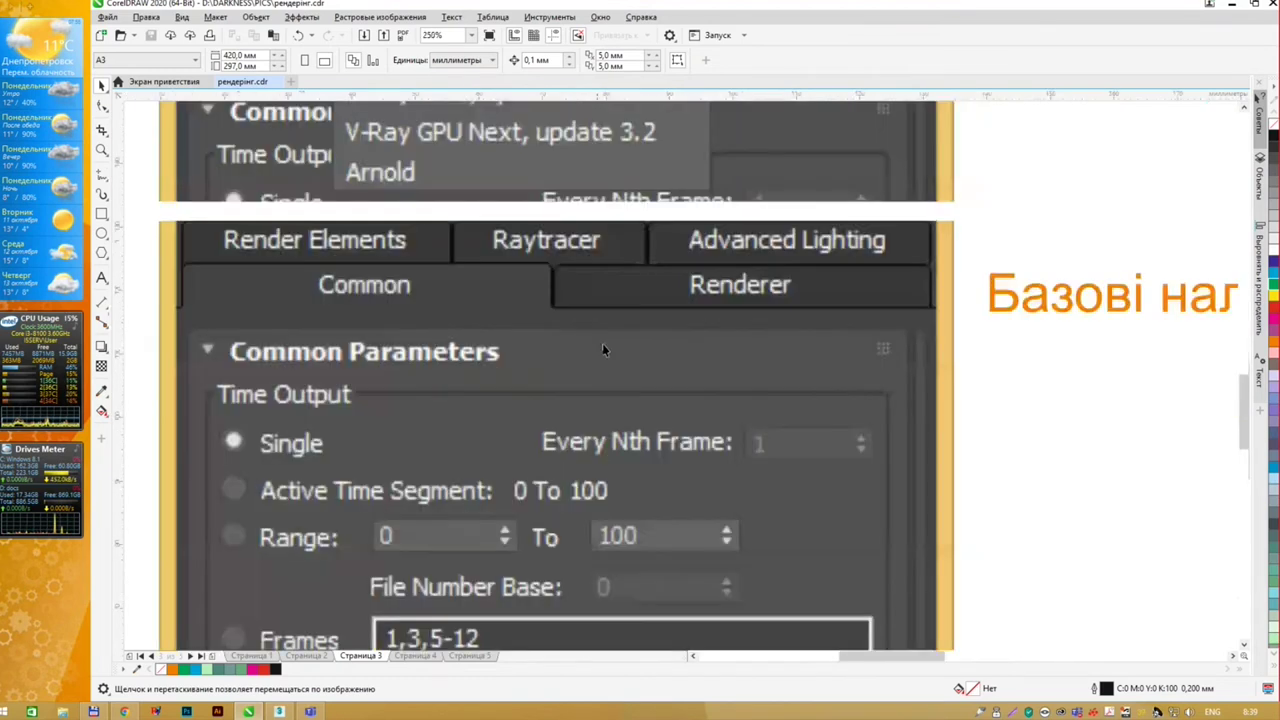
pyautogui.scroll(-2, 602, 349)
pyautogui.scroll(-1, 612, 260)
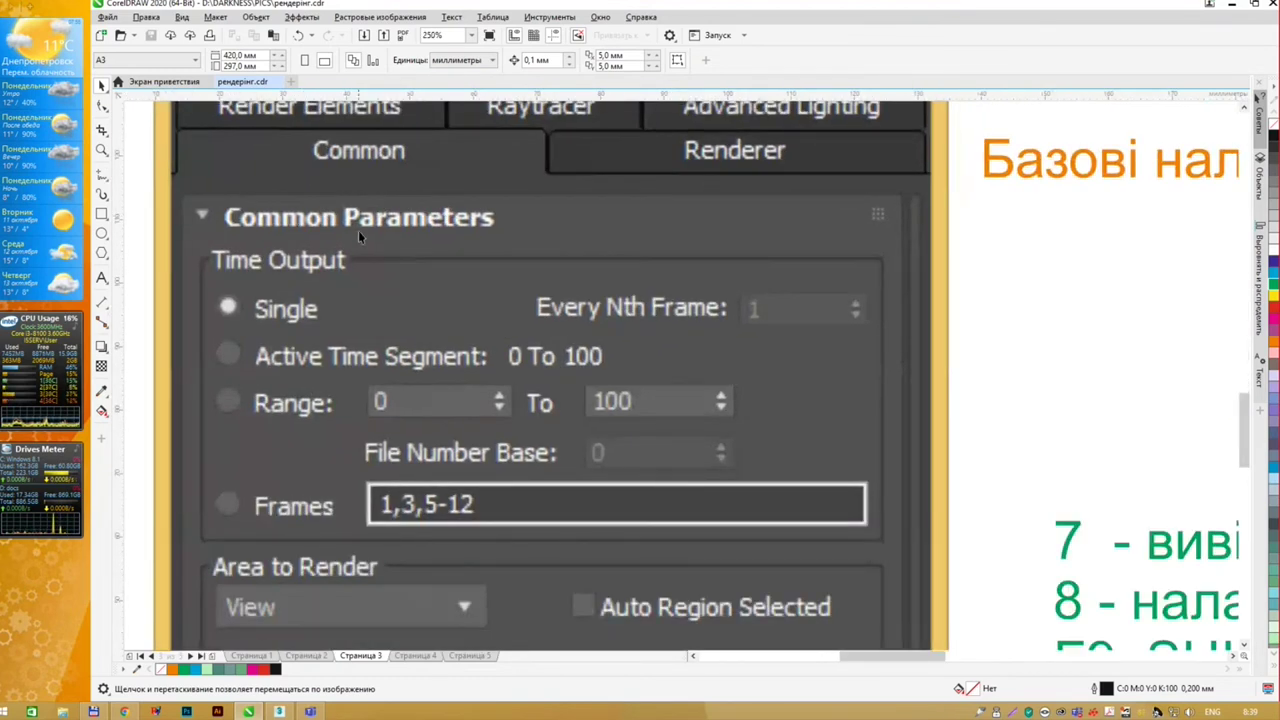
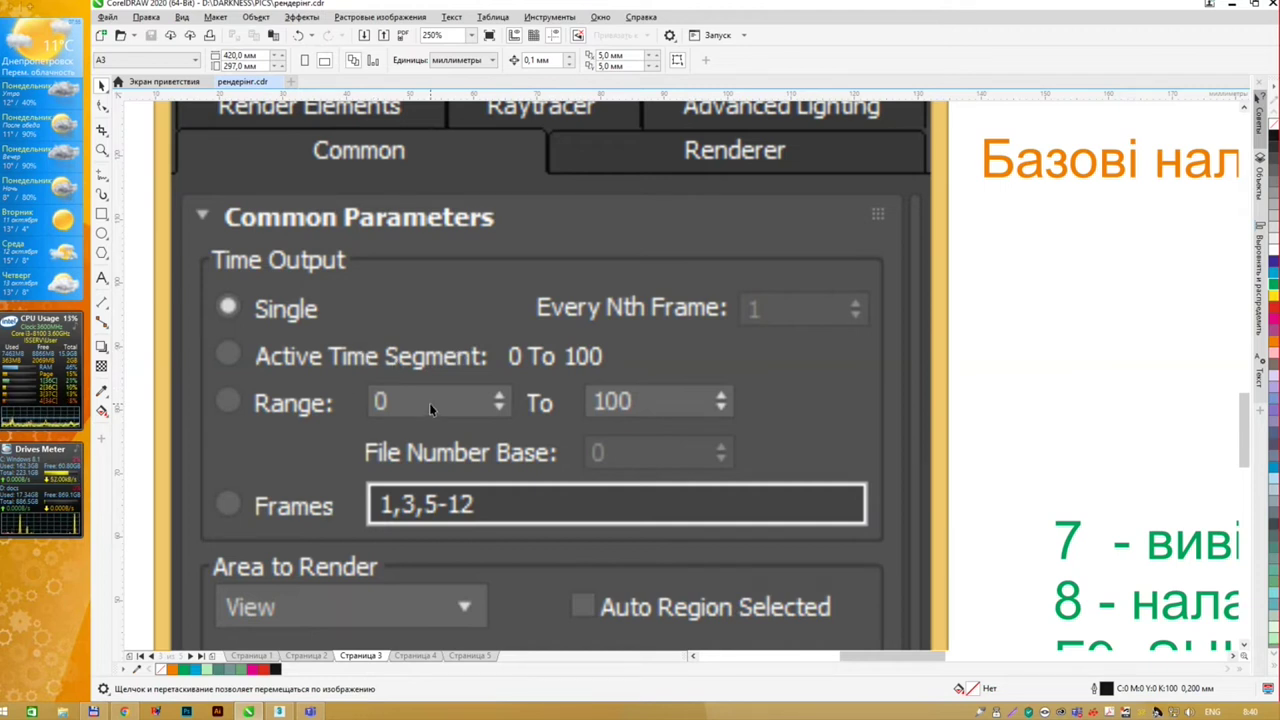
# Step: Switch from the CorelDRAW slide back to the 3ds Max Render Setup window
pyautogui.hotkey('alt', 'Tab')
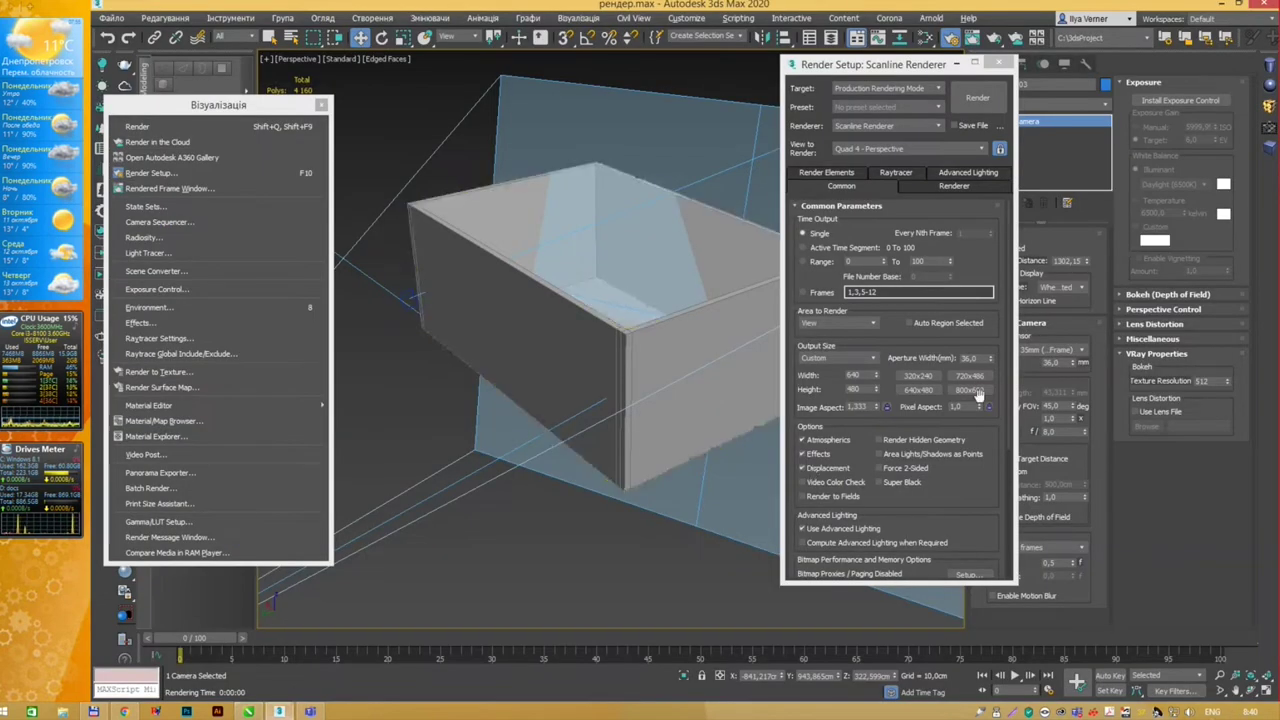
pyautogui.click(842, 262)
pyautogui.click(803, 261)
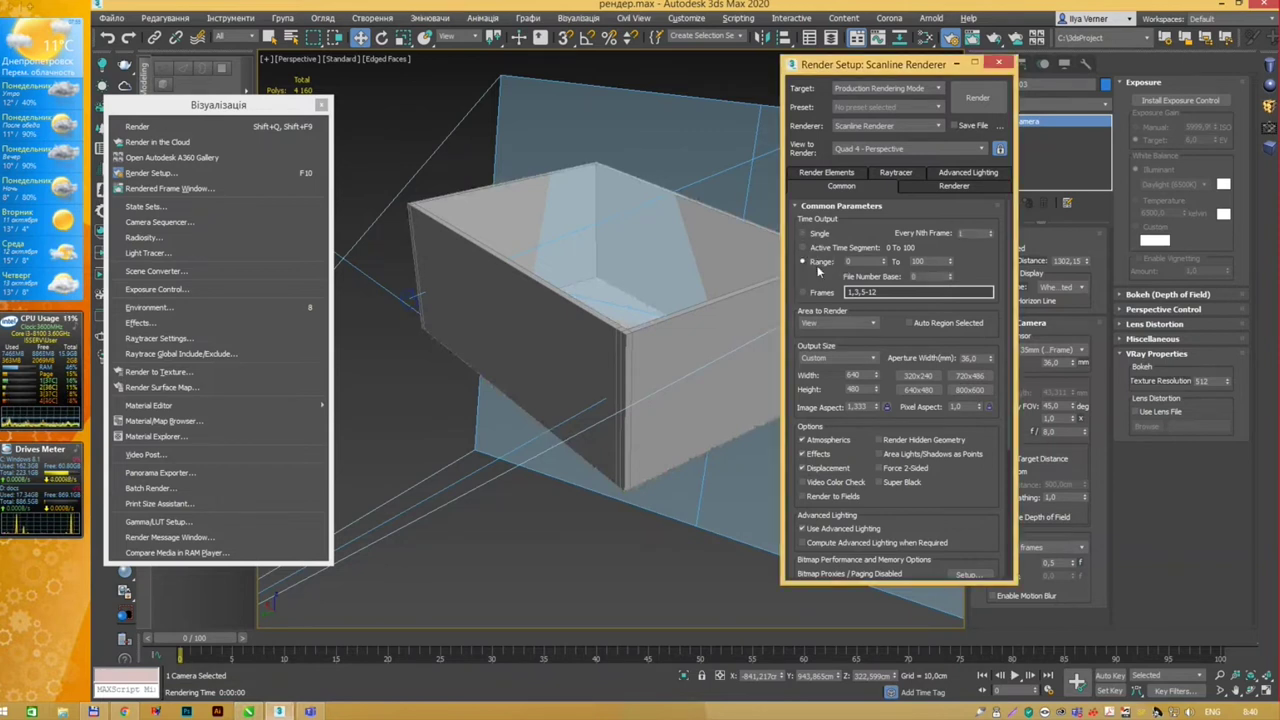
pyautogui.doubleClick(930, 261)
pyautogui.write('25')
pyautogui.press('Return')
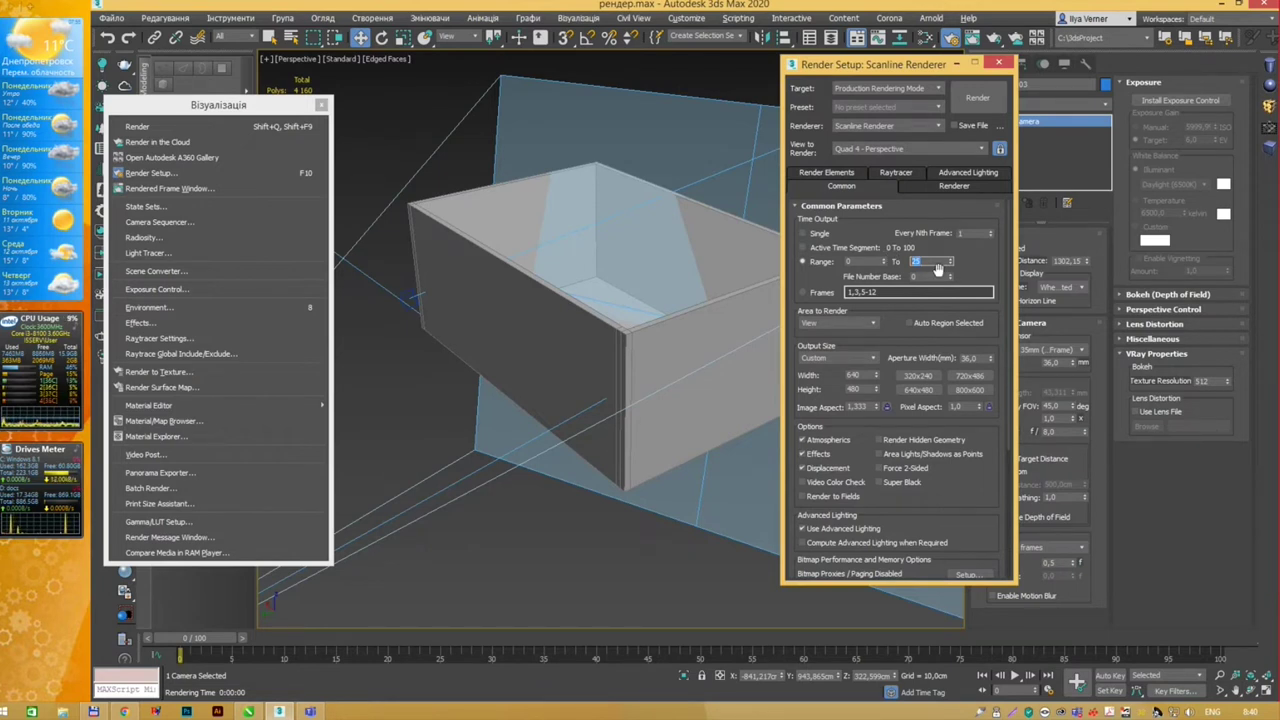
pyautogui.click(884, 247)
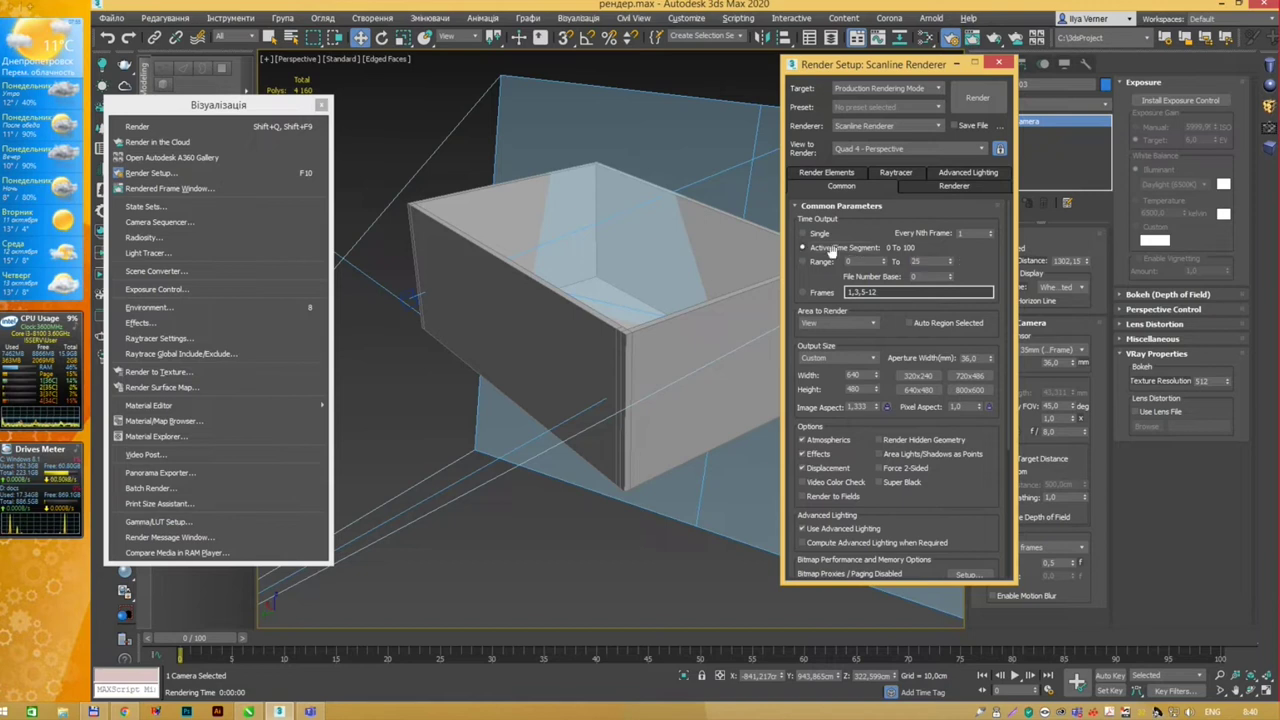
pyautogui.click(822, 262)
pyautogui.click(930, 262)
pyautogui.write('100')
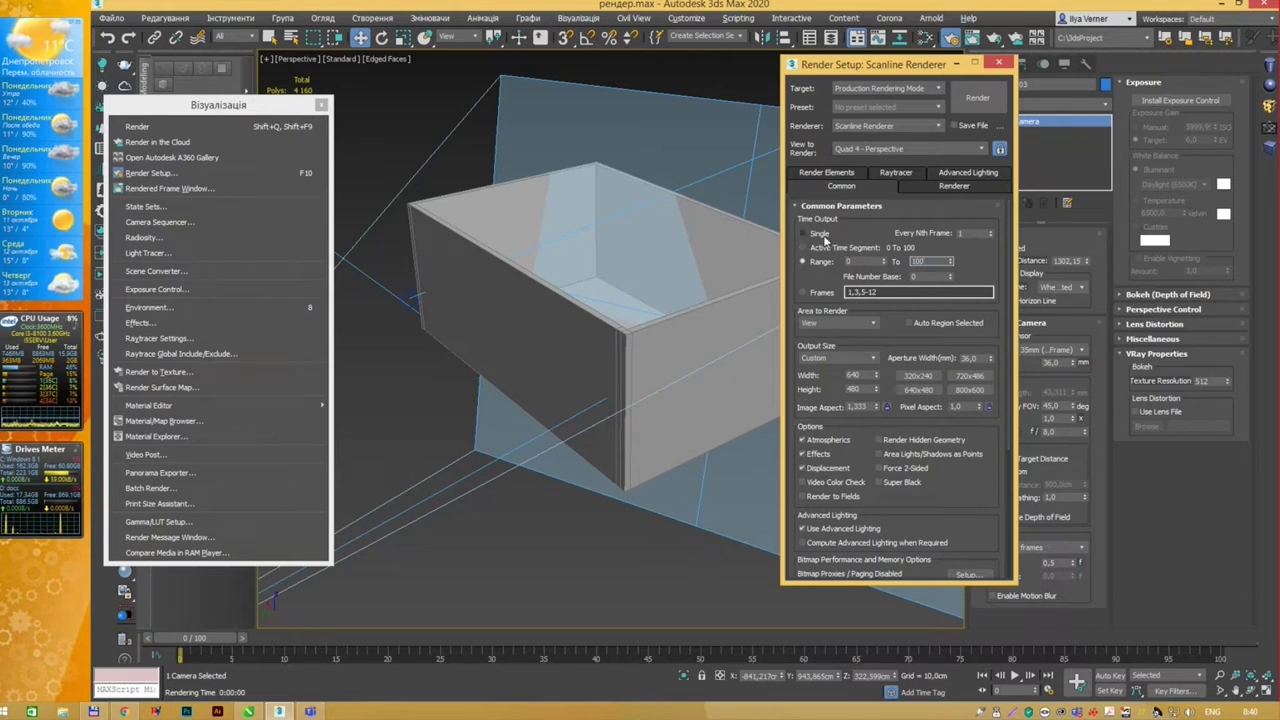
pyautogui.click(820, 233)
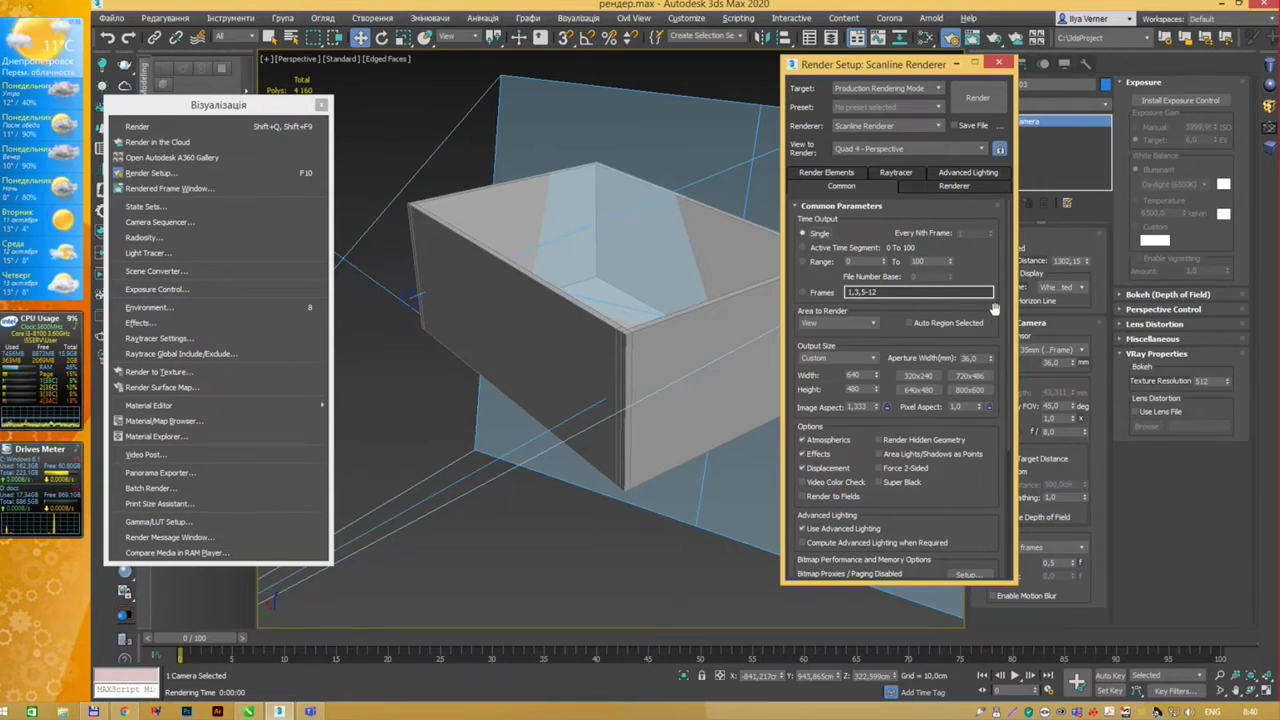
pyautogui.hotkey('alt', 'Tab')
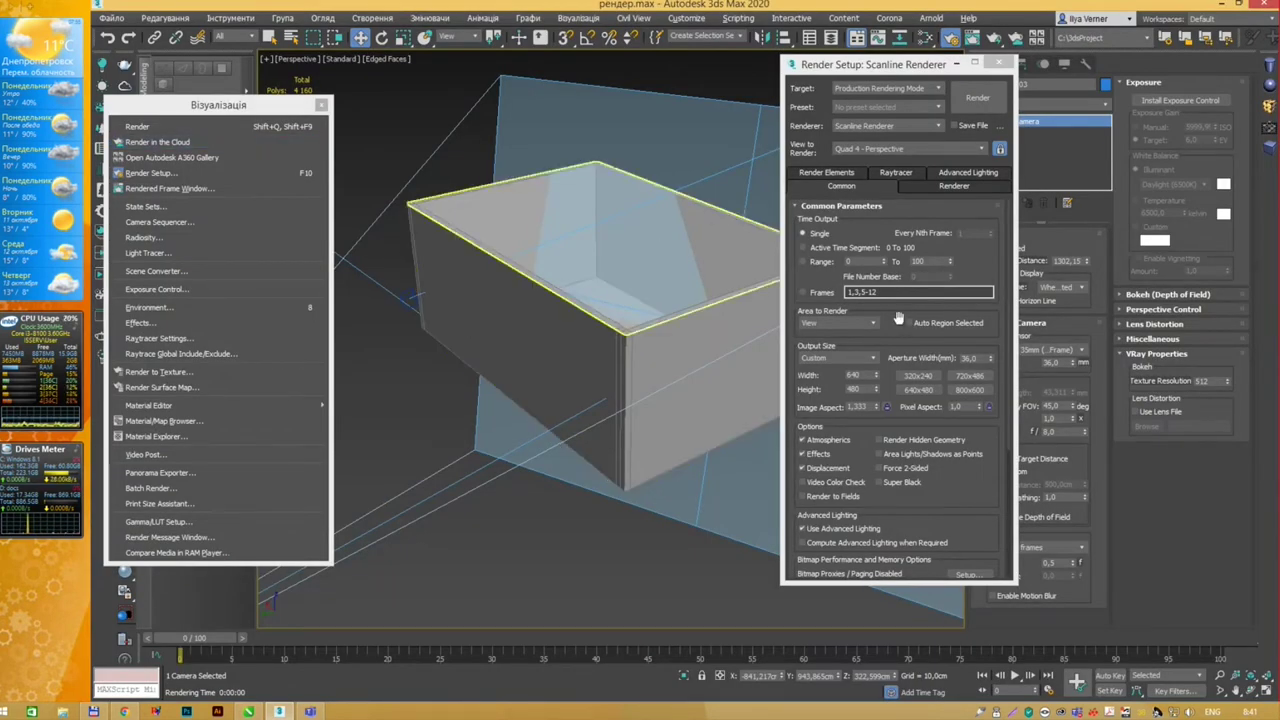
# Step: Scroll down Render Setup's Common tab and set Area to Render to Region
pyautogui.moveTo(897, 318); pyautogui.dragTo(896, 213)
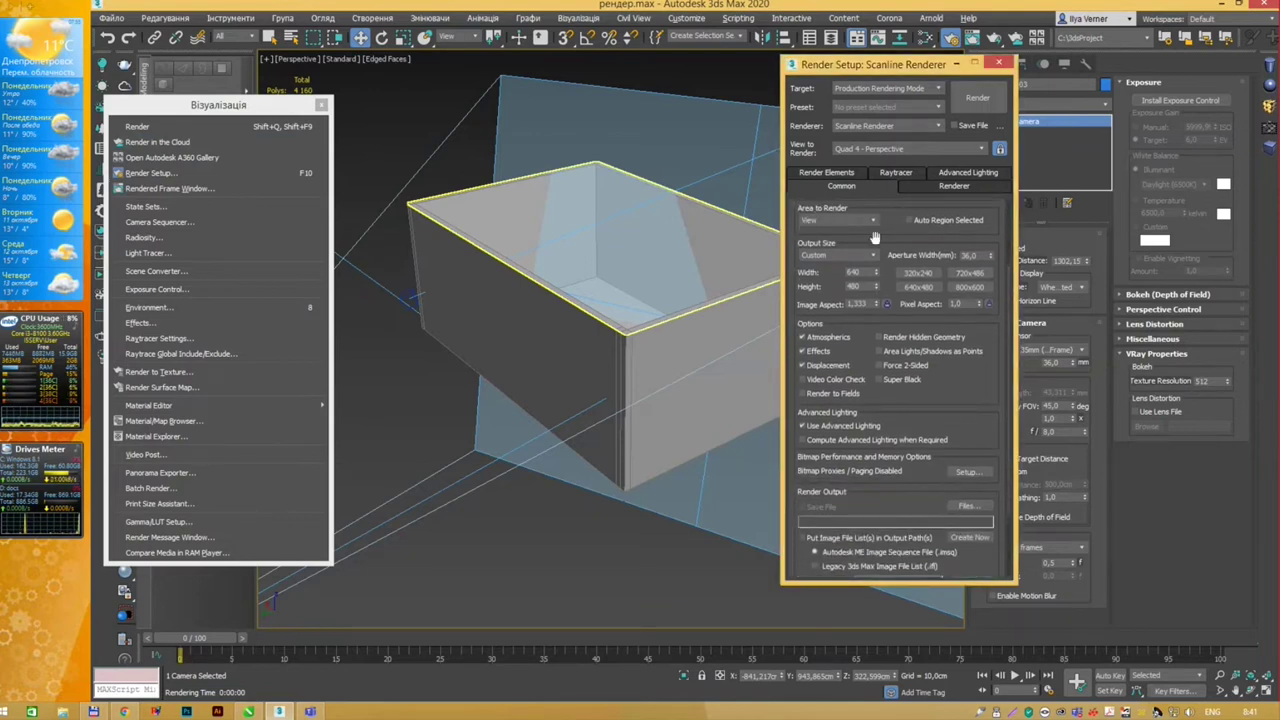
pyautogui.click(874, 221)
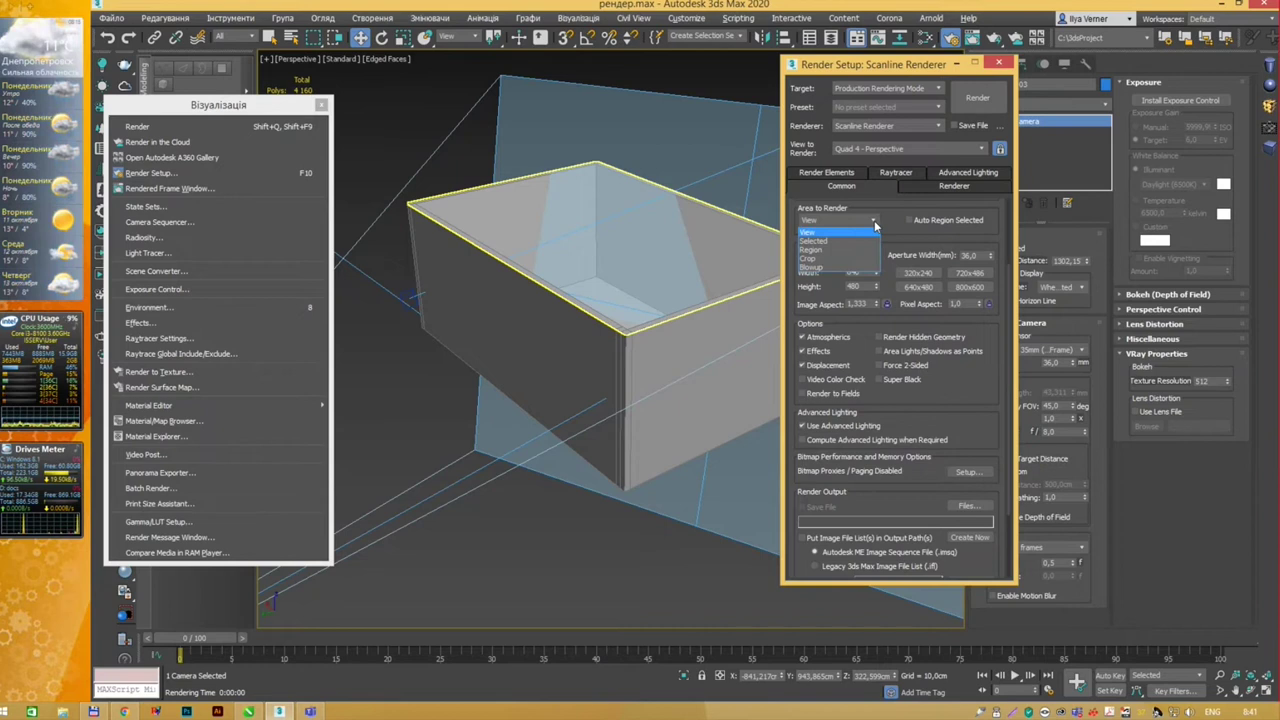
pyautogui.click(874, 222)
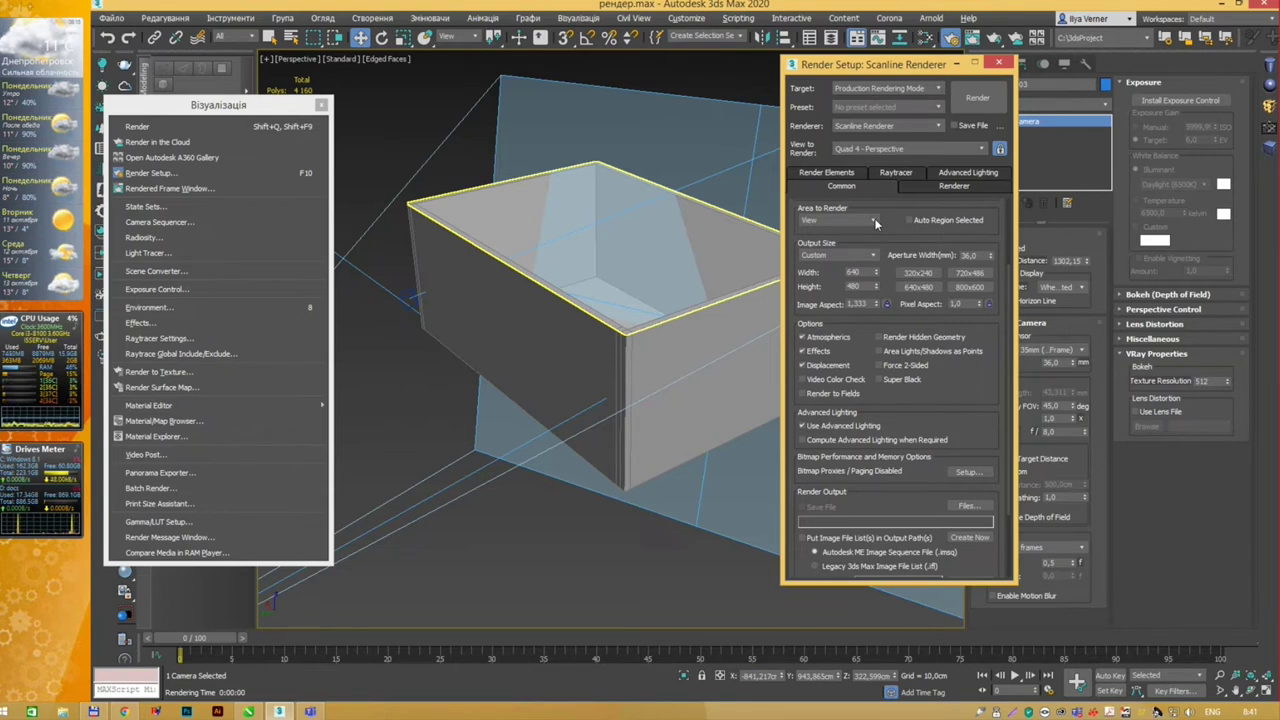
pyautogui.click(875, 223)
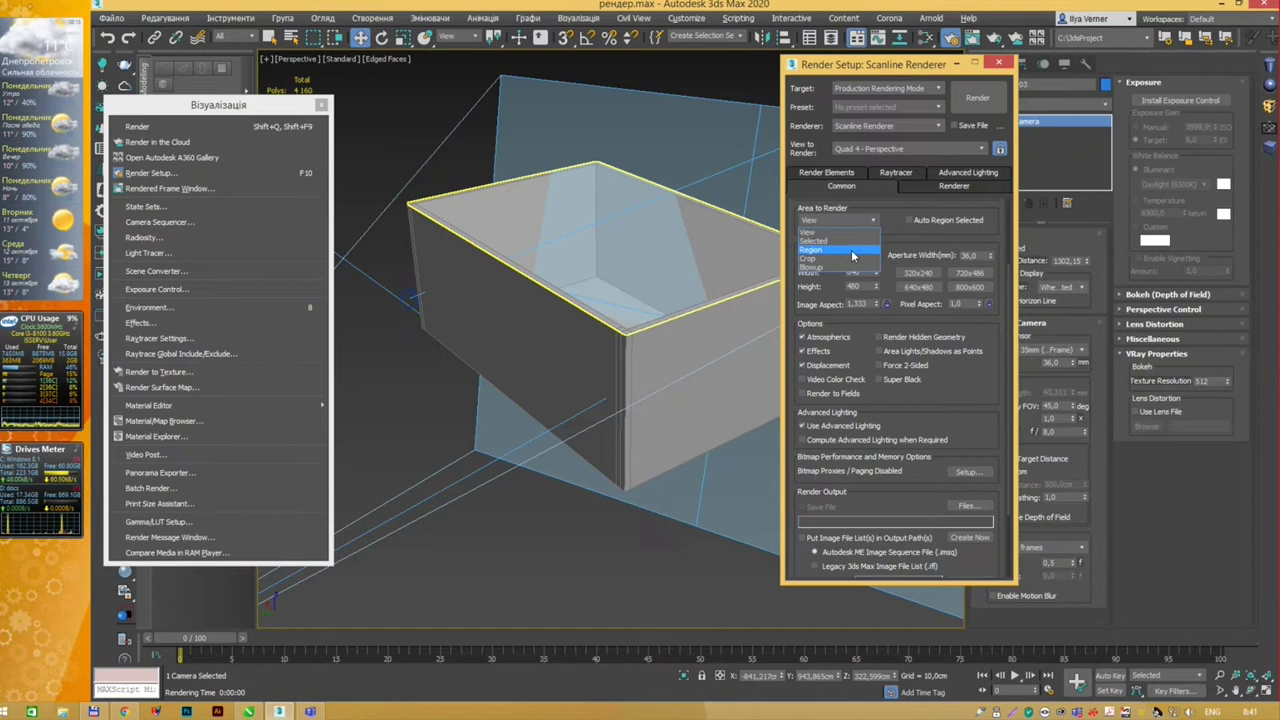
pyautogui.click(852, 257)
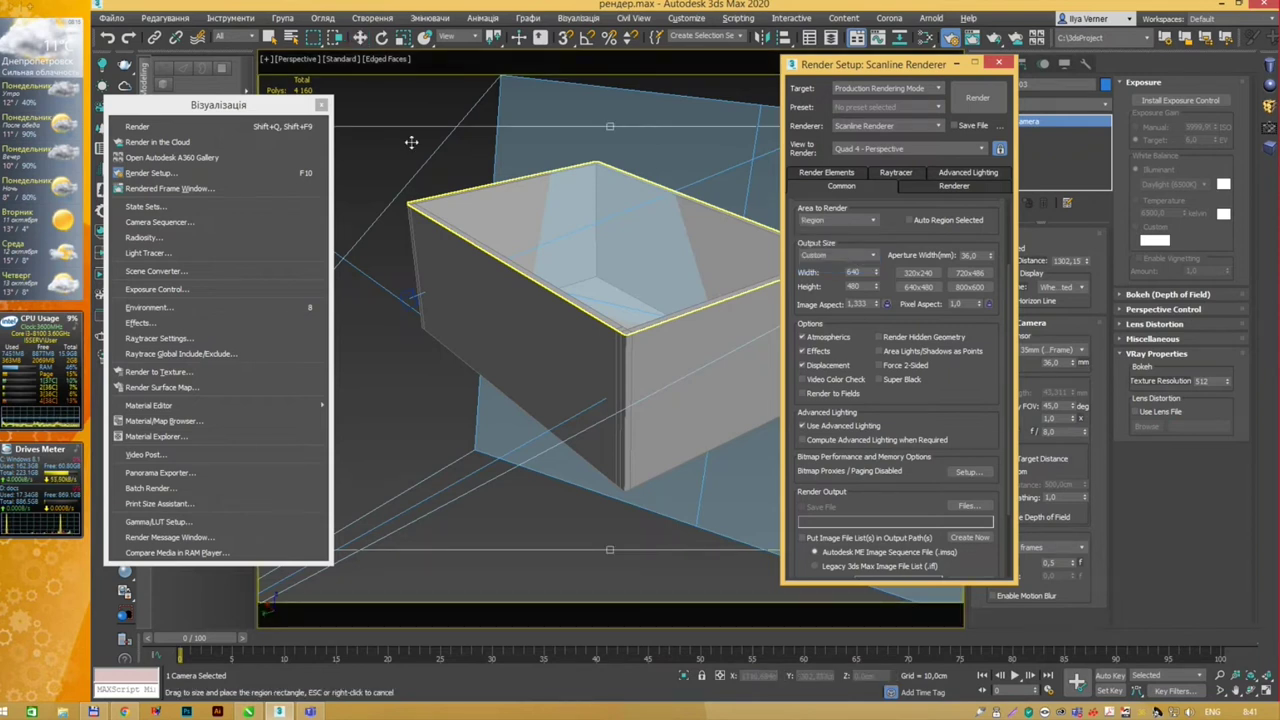
# Step: Close the floating render menu and shrink the render region to a small frame beside the box
pyautogui.click(325, 112)
pyautogui.click(322, 106)
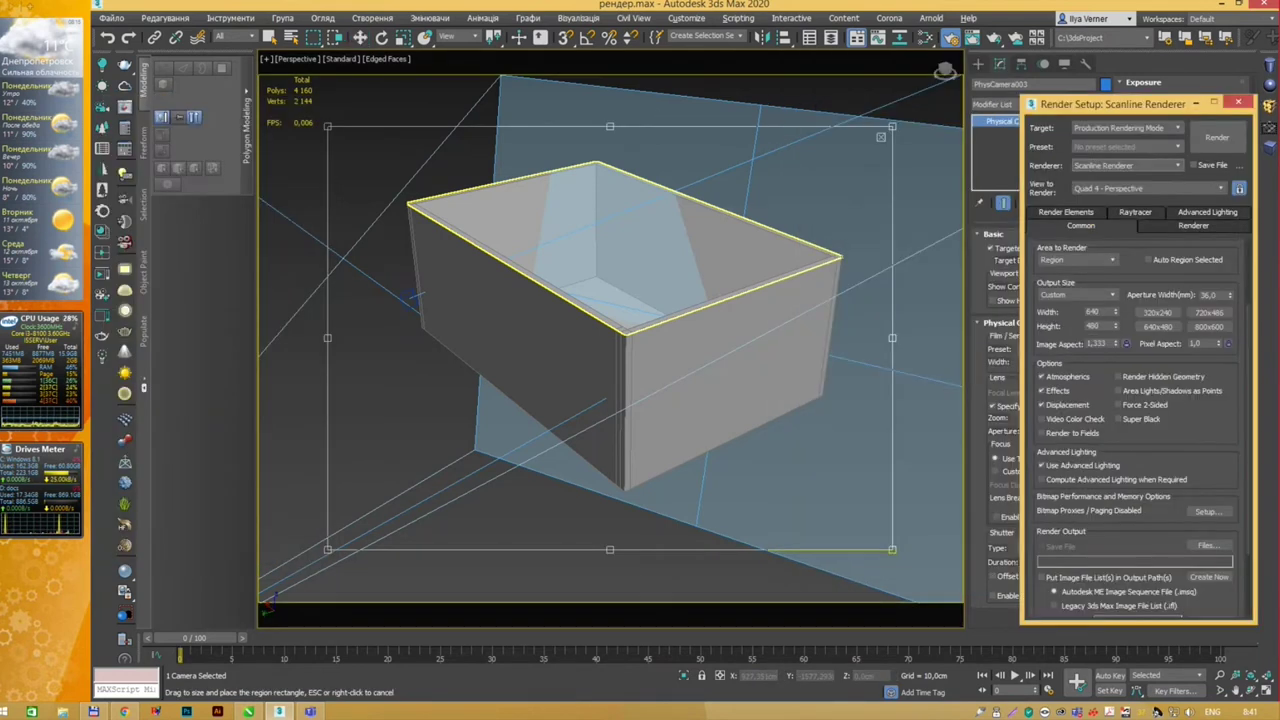
pyautogui.moveTo(880, 64); pyautogui.dragTo(1148, 102)
pyautogui.moveTo(327, 124); pyautogui.dragTo(312, 314)
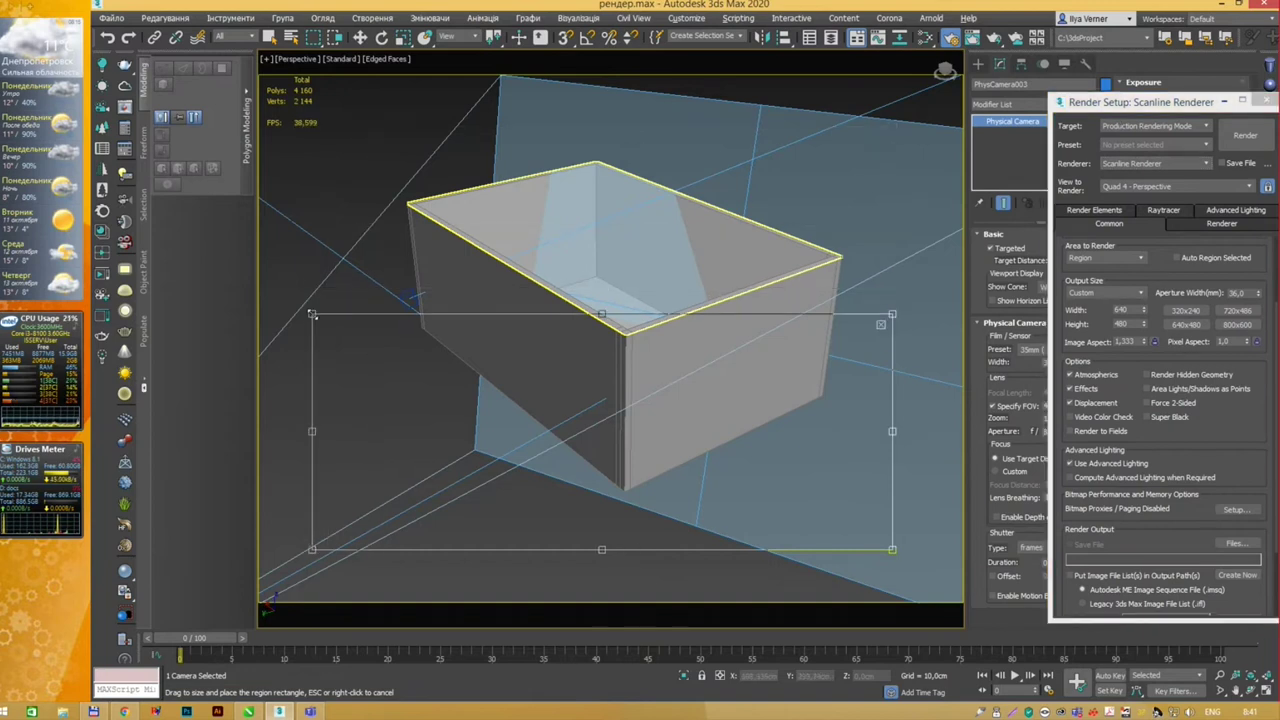
pyautogui.moveTo(893, 314); pyautogui.dragTo(574, 329)
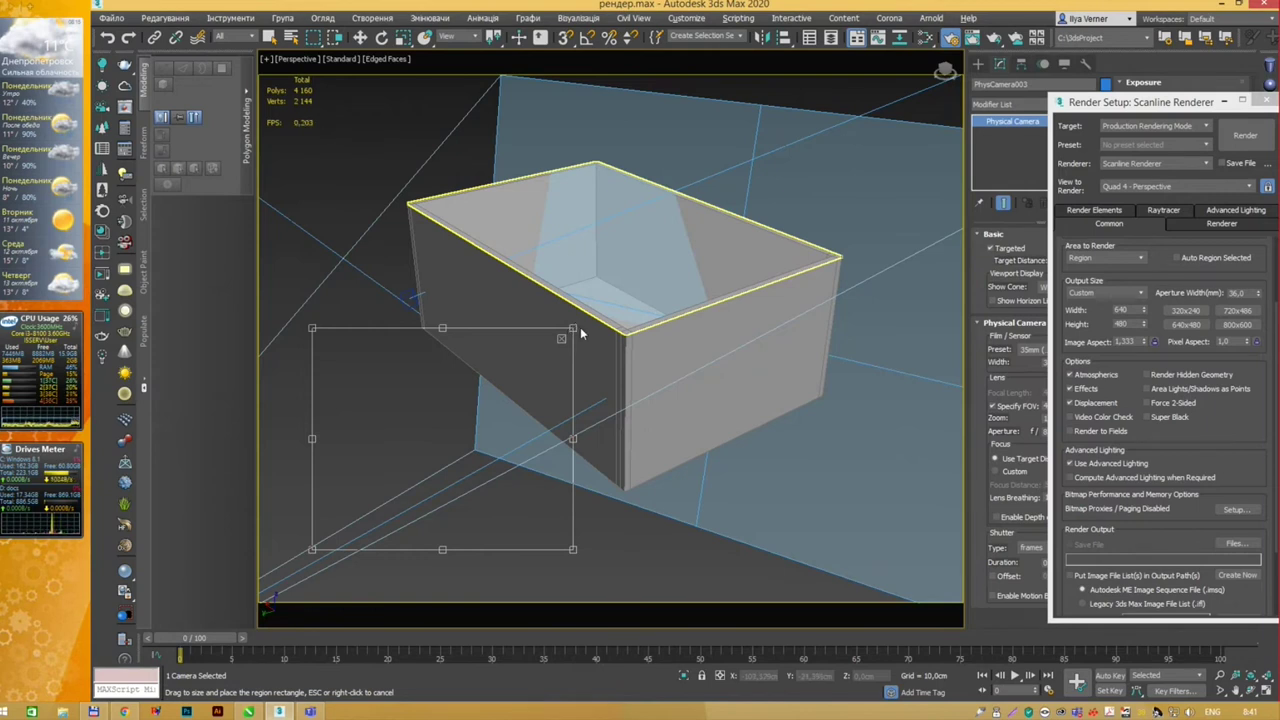
pyautogui.moveTo(568, 360); pyautogui.dragTo(622, 265)
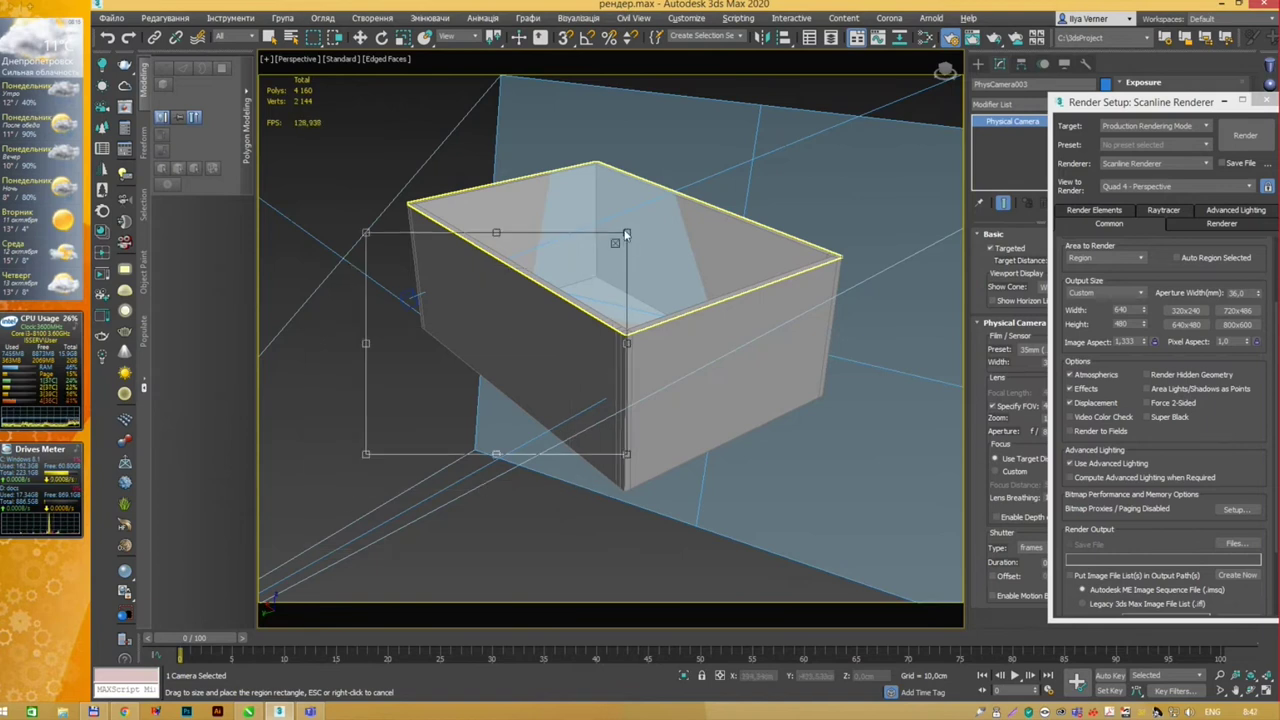
pyautogui.moveTo(626, 234)
pyautogui.mouseDown()
pyautogui.moveTo(419, 405)
pyautogui.moveTo(442, 319)
pyautogui.moveTo(431, 330)
pyautogui.mouseUp()
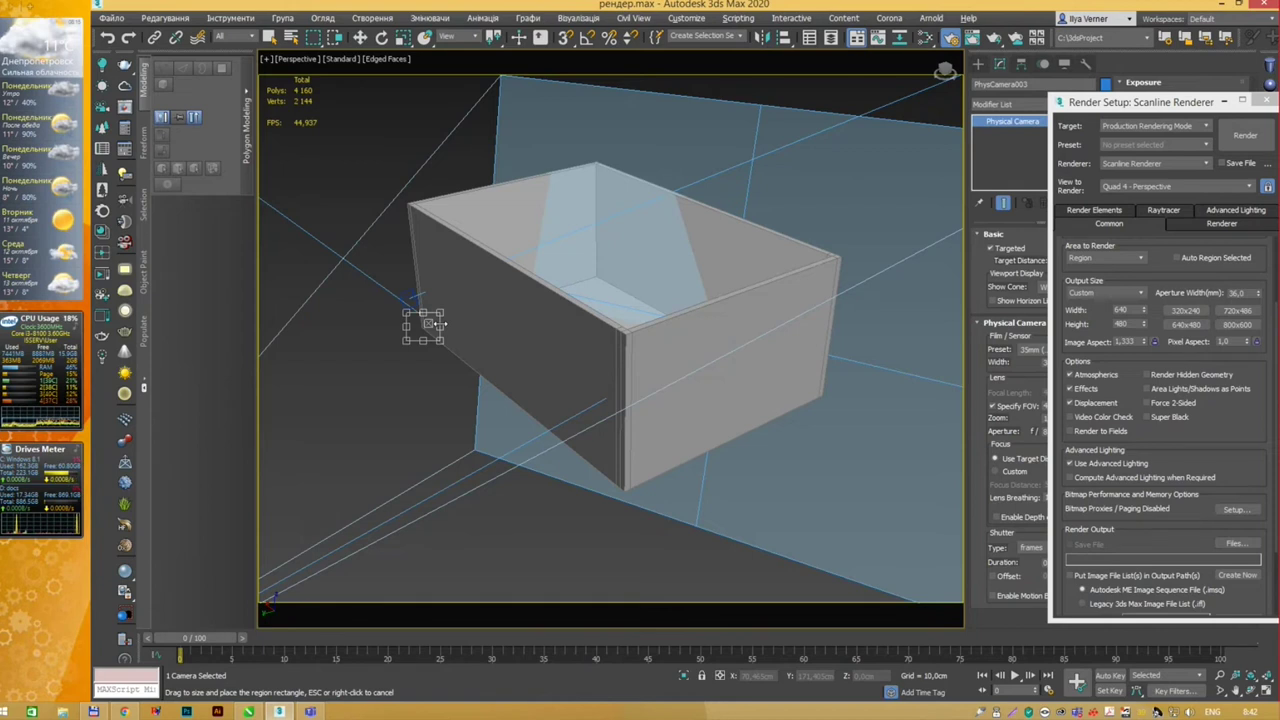
pyautogui.moveTo(1153, 107); pyautogui.dragTo(928, 83)
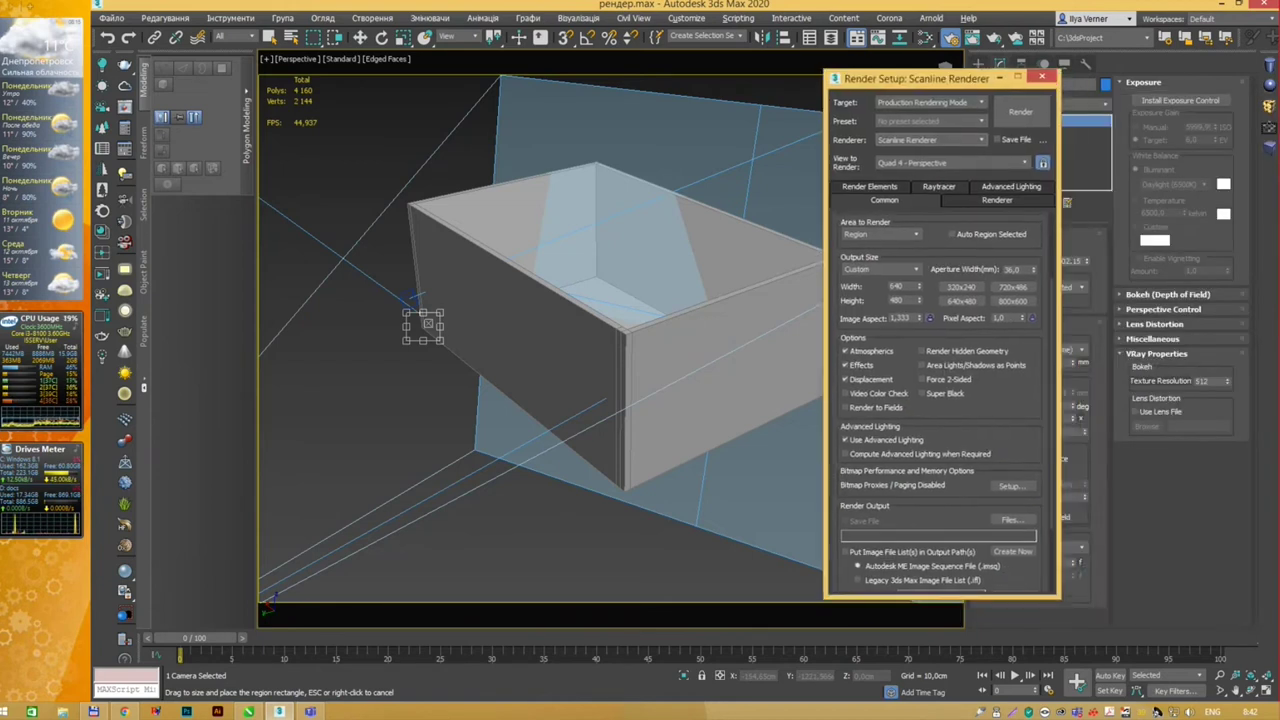
# Step: Set Area to Render to Crop and enlarge the crop frame over the box
pyautogui.click(881, 272)
pyautogui.click(881, 272)
pyautogui.click(907, 238)
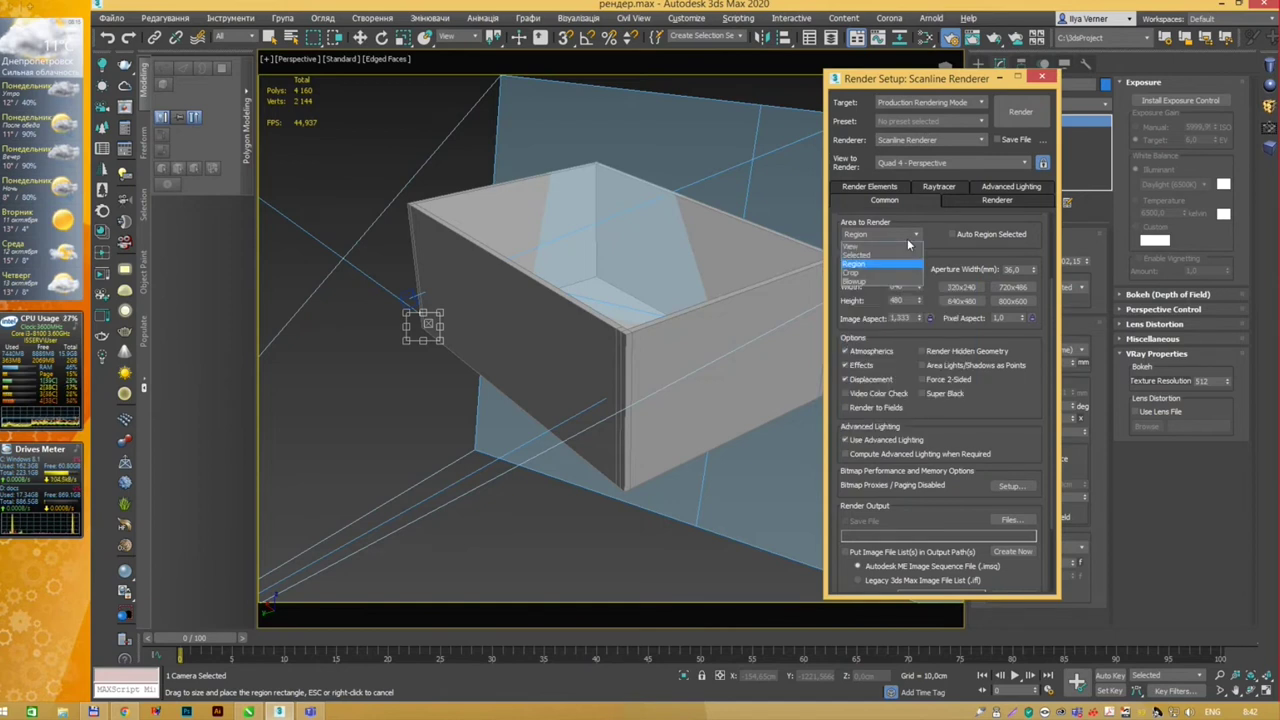
pyautogui.click(880, 272)
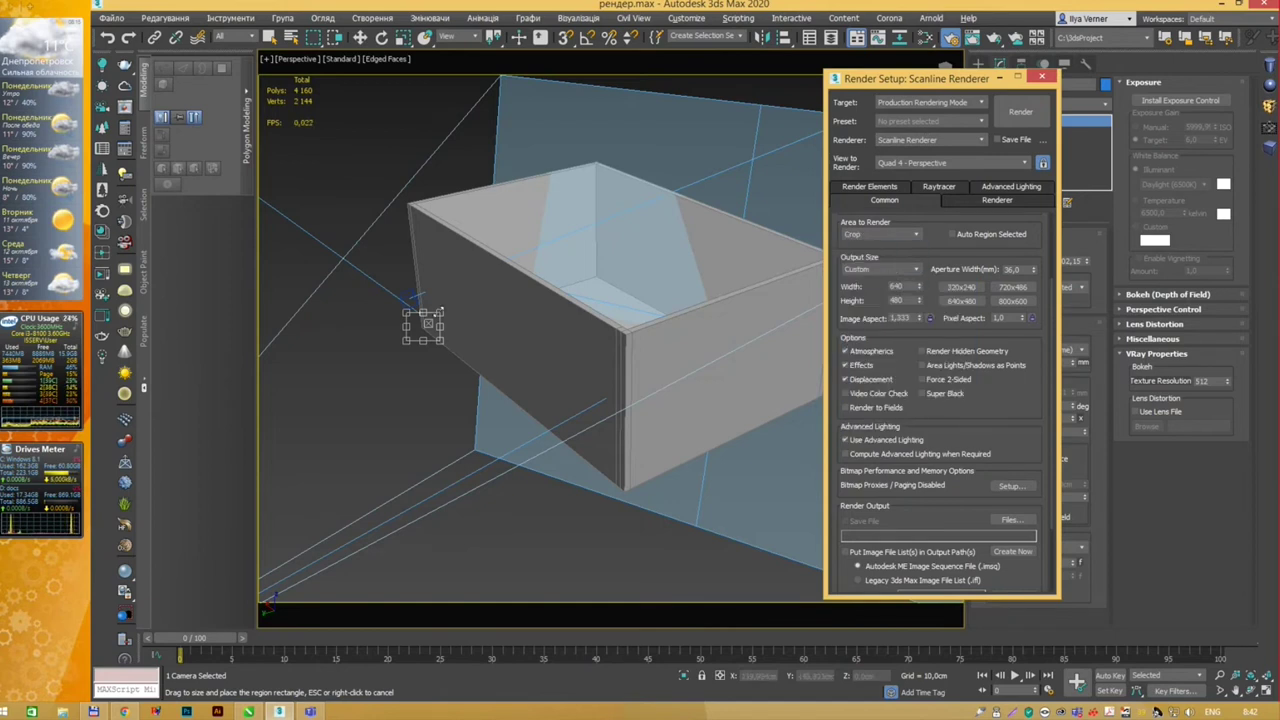
pyautogui.moveTo(440, 312); pyautogui.dragTo(642, 225)
# Step: Switch Area to Render to Blowup and resize the blowup frame over the box
pyautogui.click(916, 240)
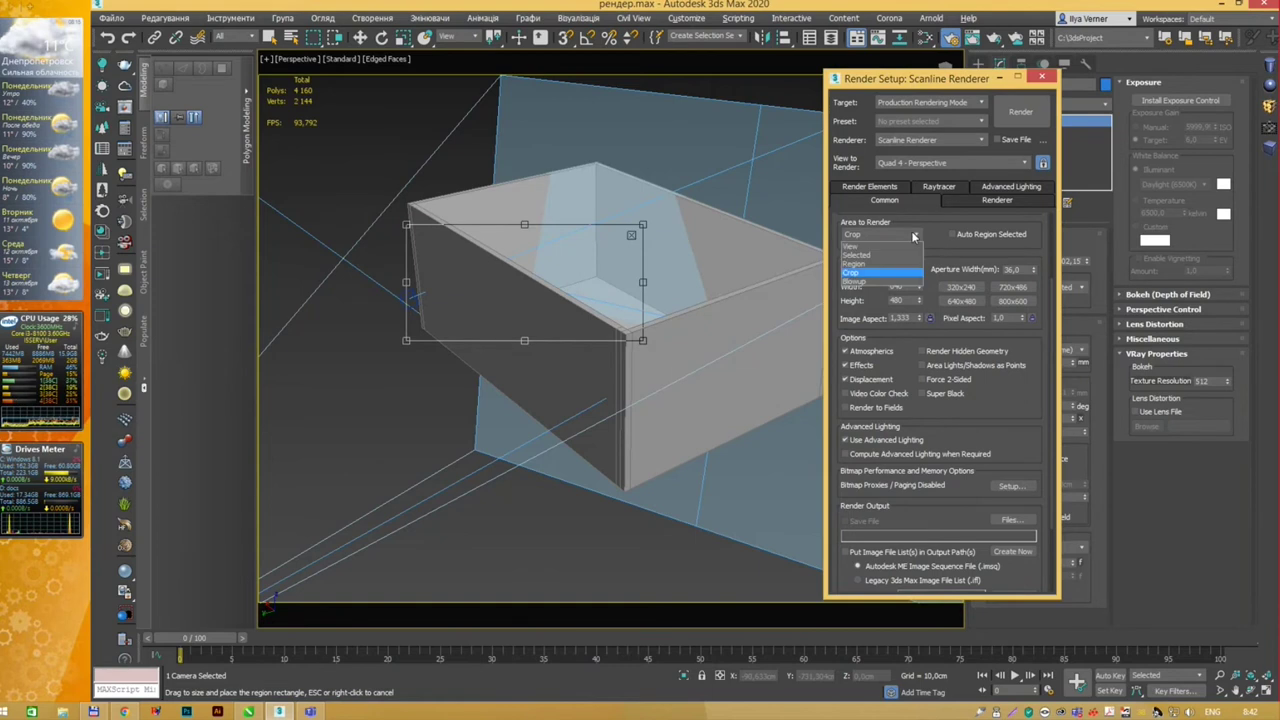
pyautogui.click(880, 283)
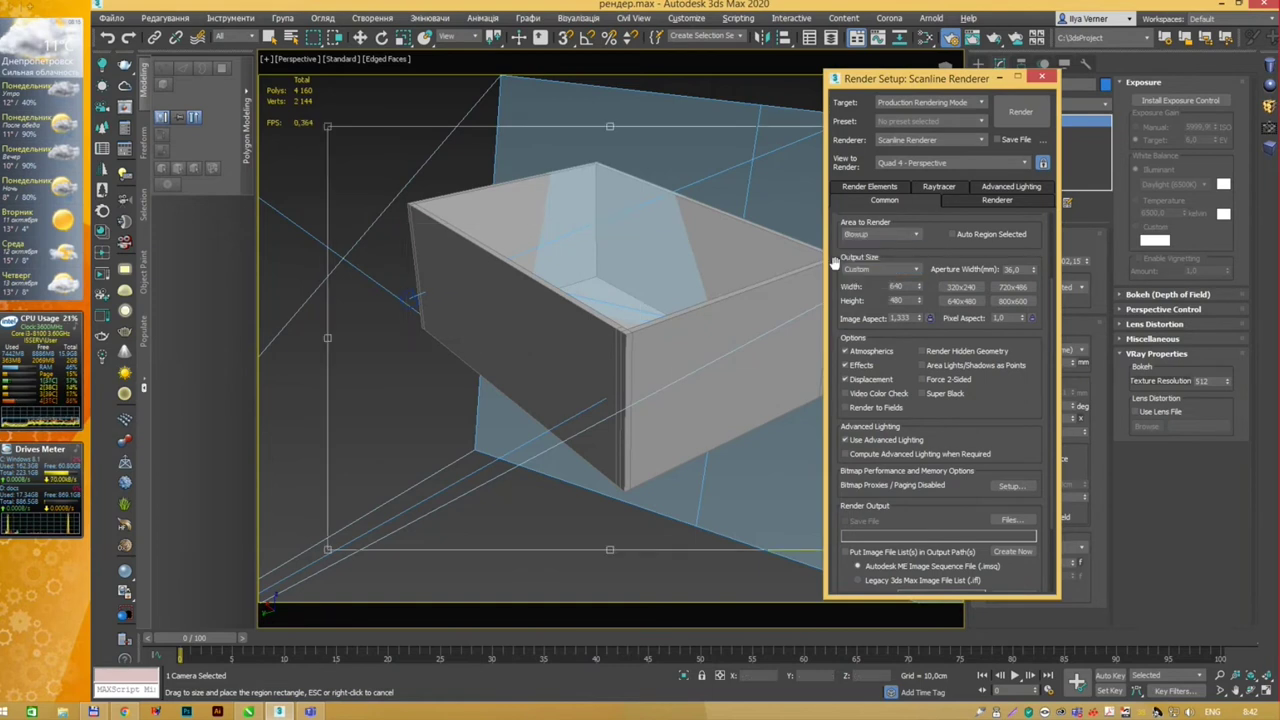
pyautogui.moveTo(327, 125)
pyautogui.mouseDown()
pyautogui.moveTo(507, 228)
pyautogui.moveTo(287, 96)
pyautogui.moveTo(466, 229)
pyautogui.mouseUp()
pyautogui.moveTo(571, 243); pyautogui.dragTo(566, 228)
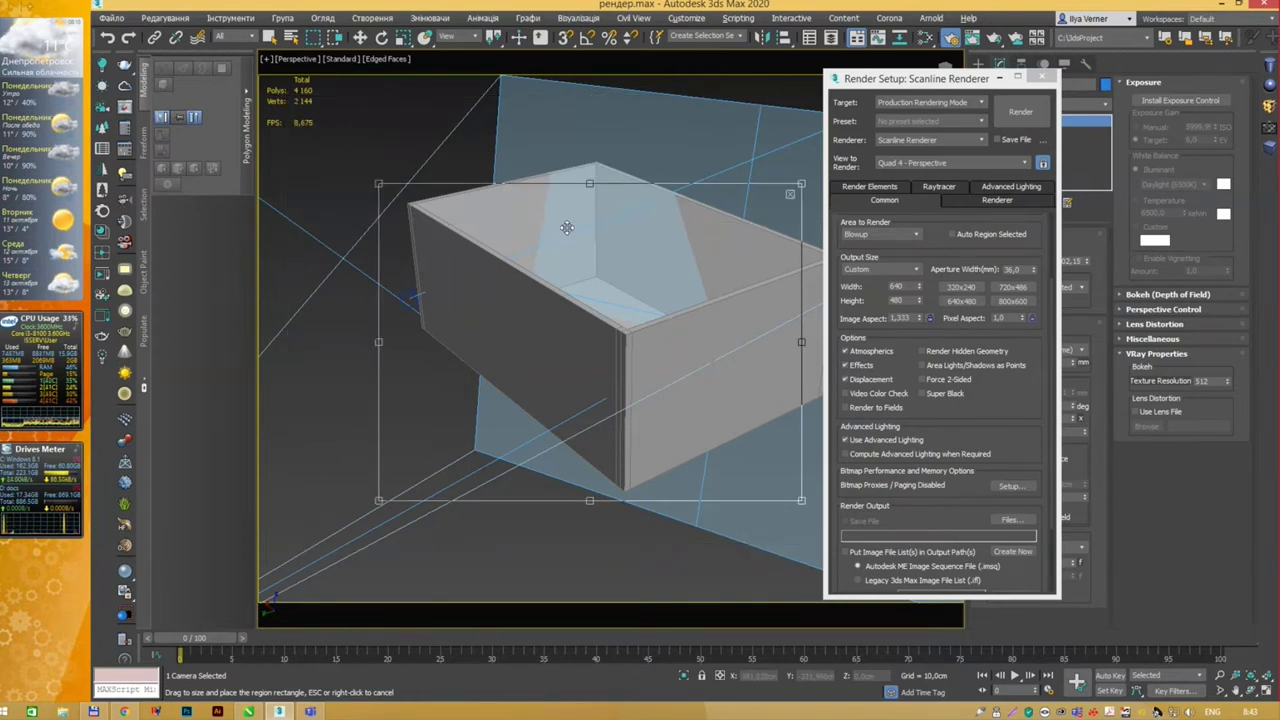
# Step: Set Area to Render back to View so the whole view renders
pyautogui.click(880, 234)
pyautogui.click(880, 234)
pyautogui.click(894, 244)
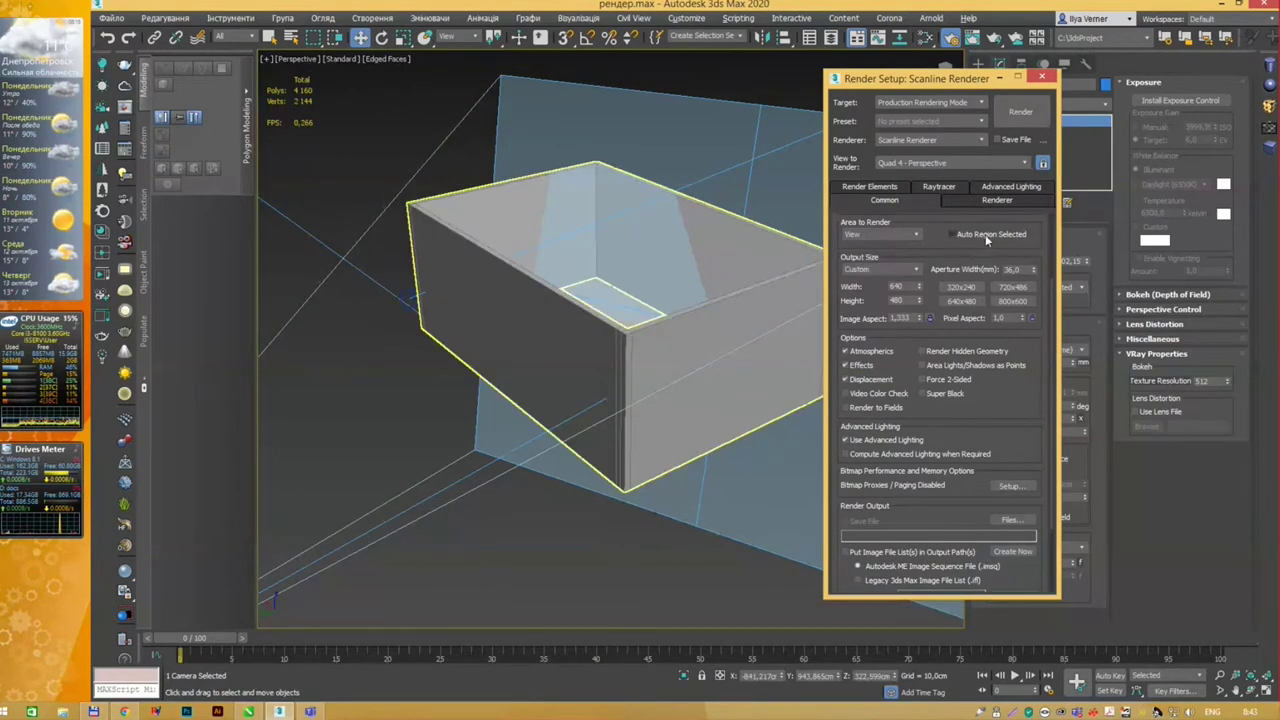
pyautogui.click(912, 235)
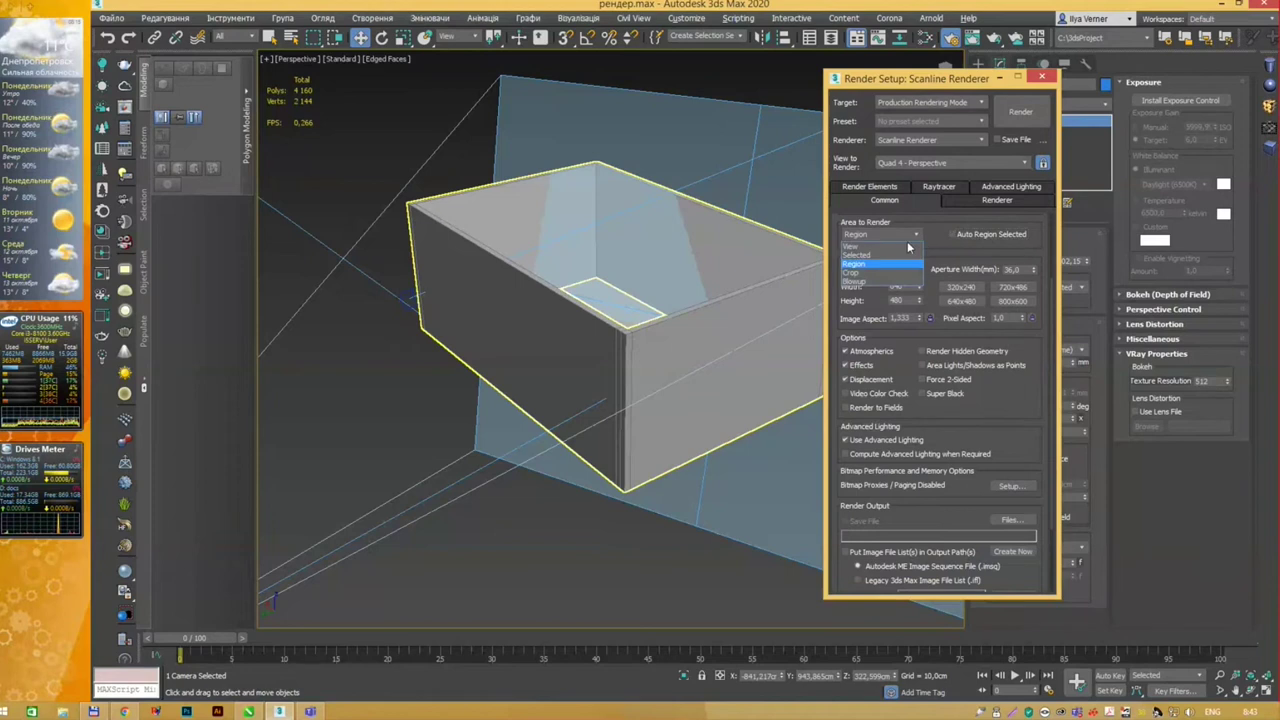
pyautogui.click(895, 246)
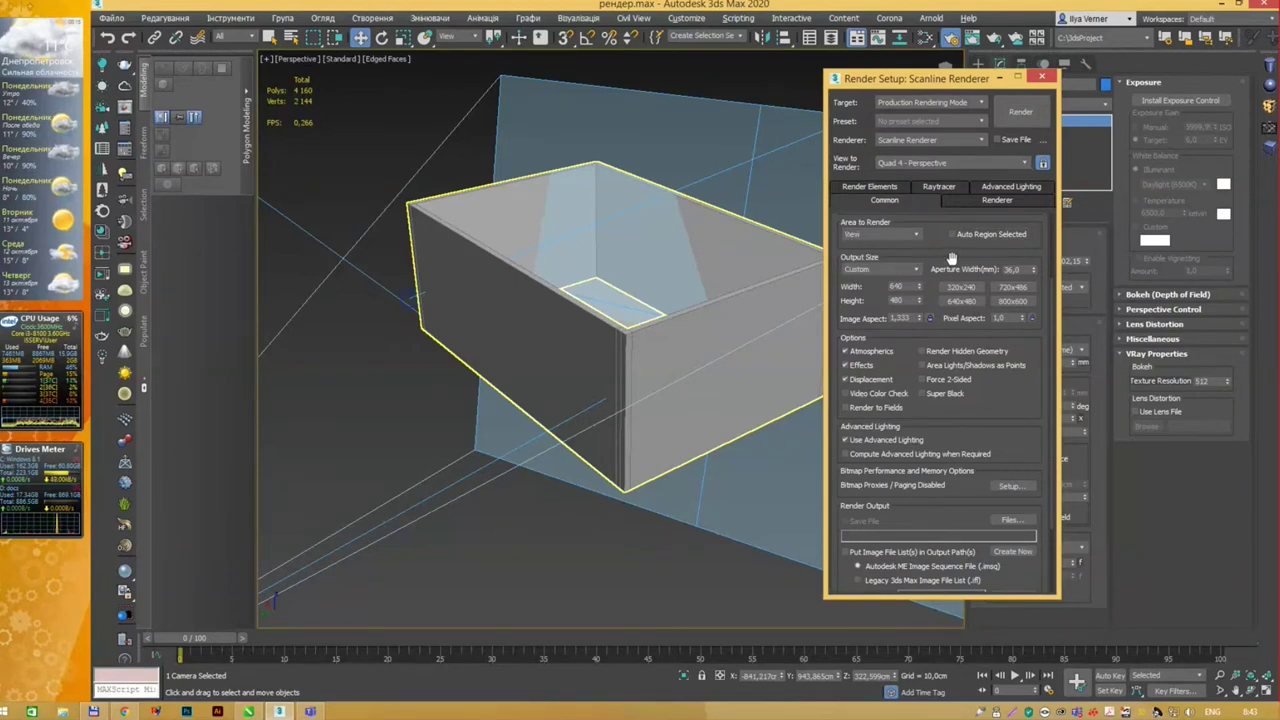
pyautogui.scroll(1, 925, 263)
pyautogui.scroll(-1, 925, 263)
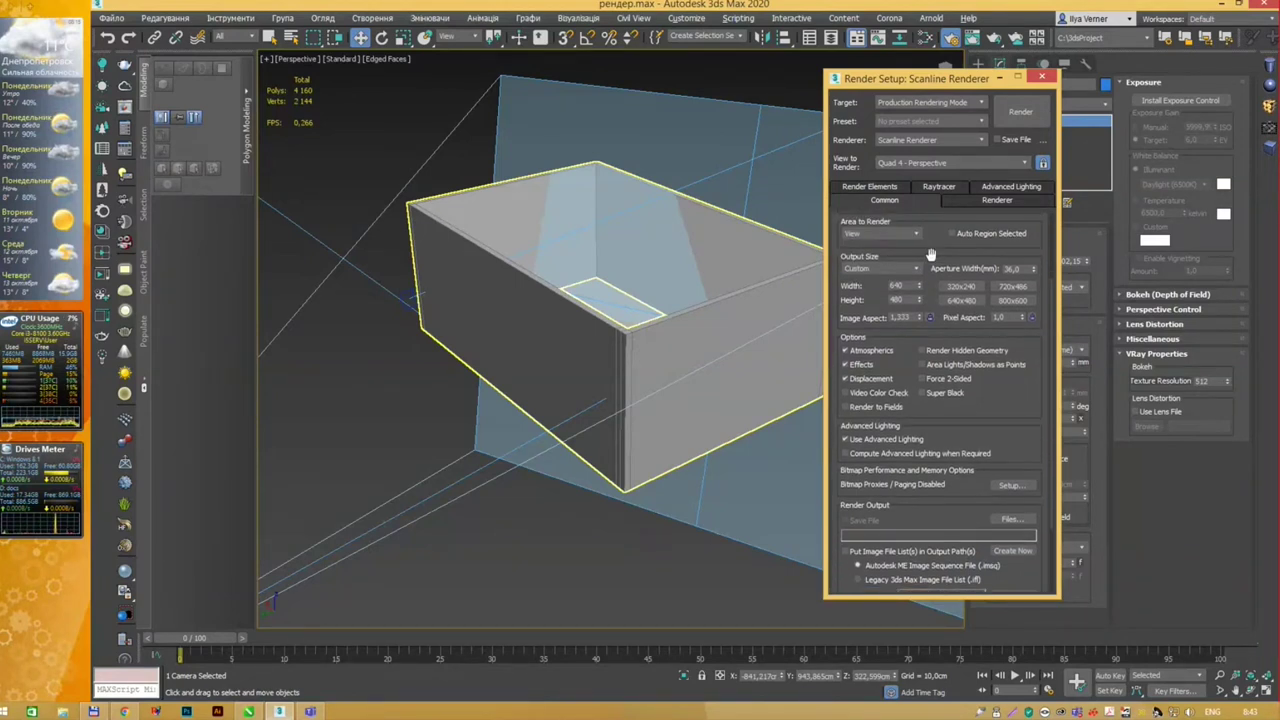
pyautogui.moveTo(929, 257); pyautogui.dragTo(938, 215)
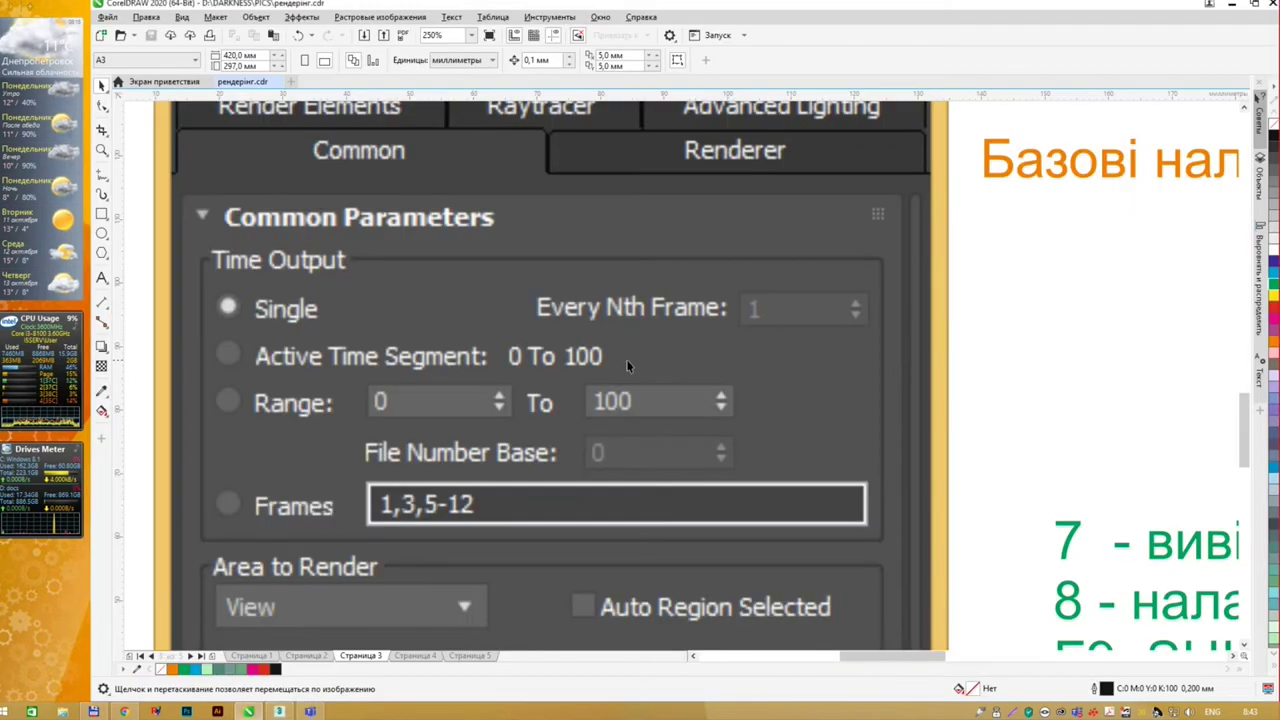
# Step: Zoom into the slide and pan down to its Output Size settings
pyautogui.scroll(4, 610, 461)
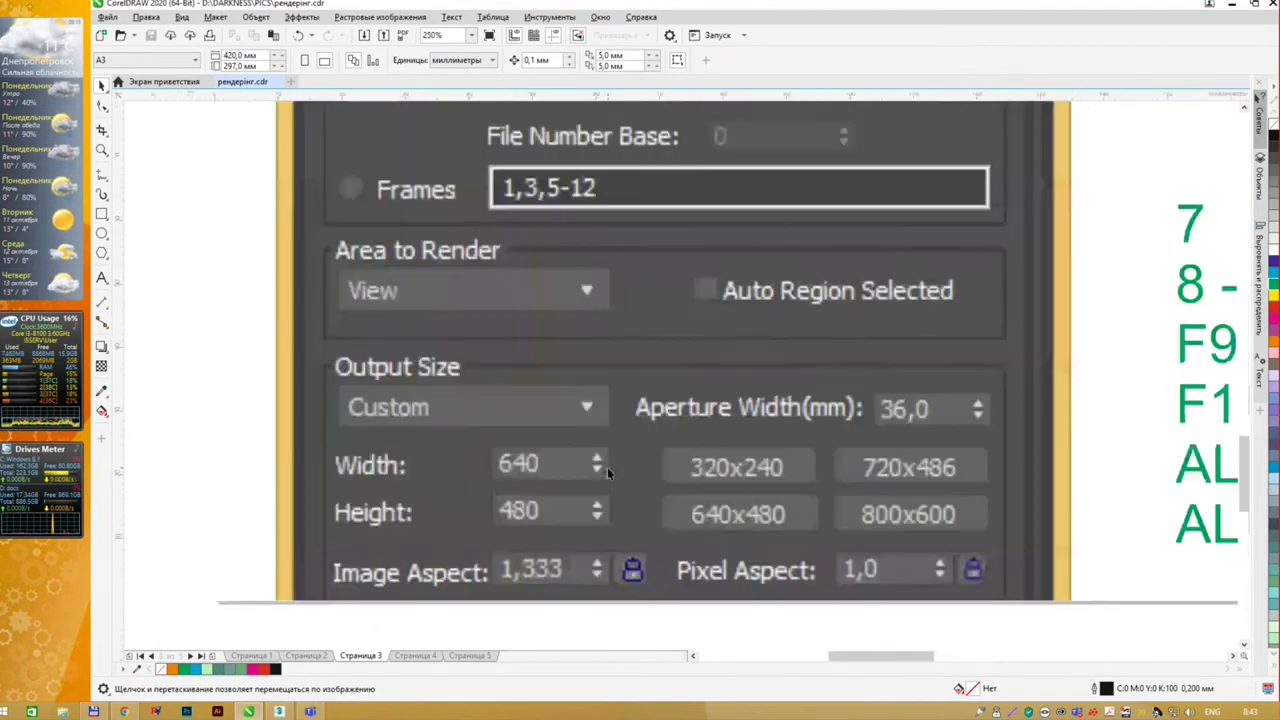
pyautogui.moveTo(663, 428); pyautogui.dragTo(624, 193)
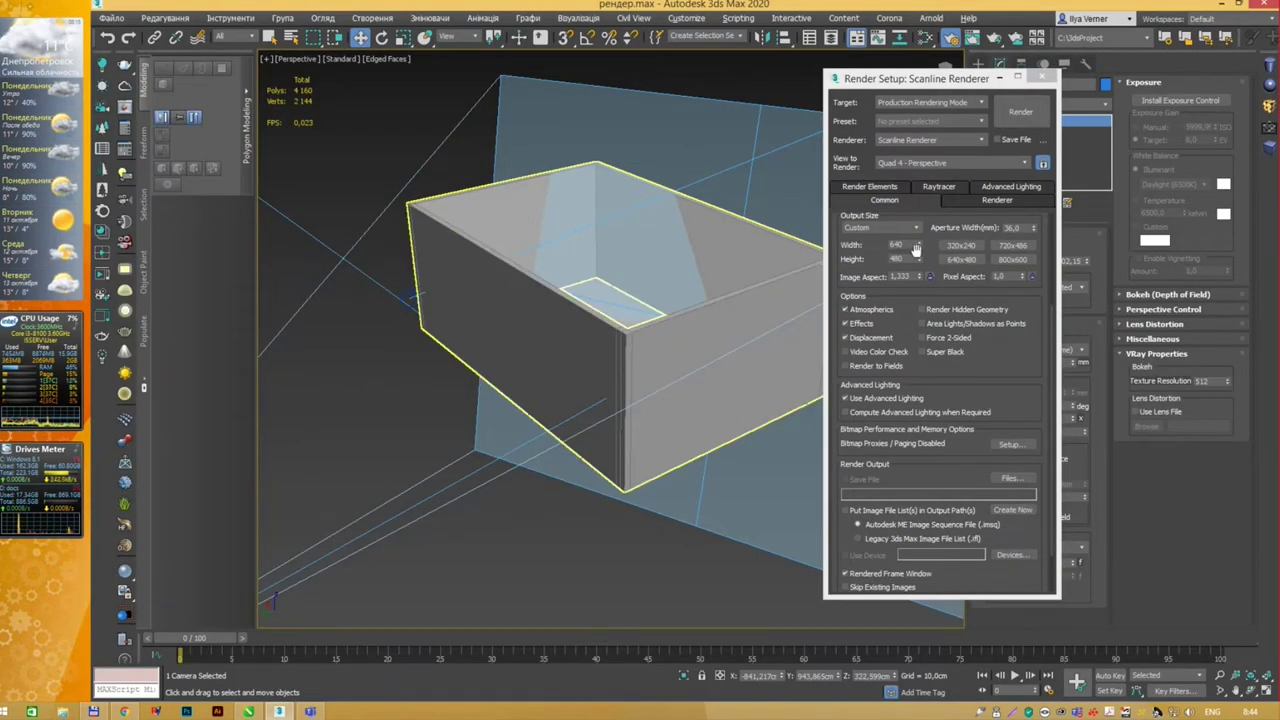
# Step: Render the box scene at the 800x600 output size preset
pyautogui.click(915, 229)
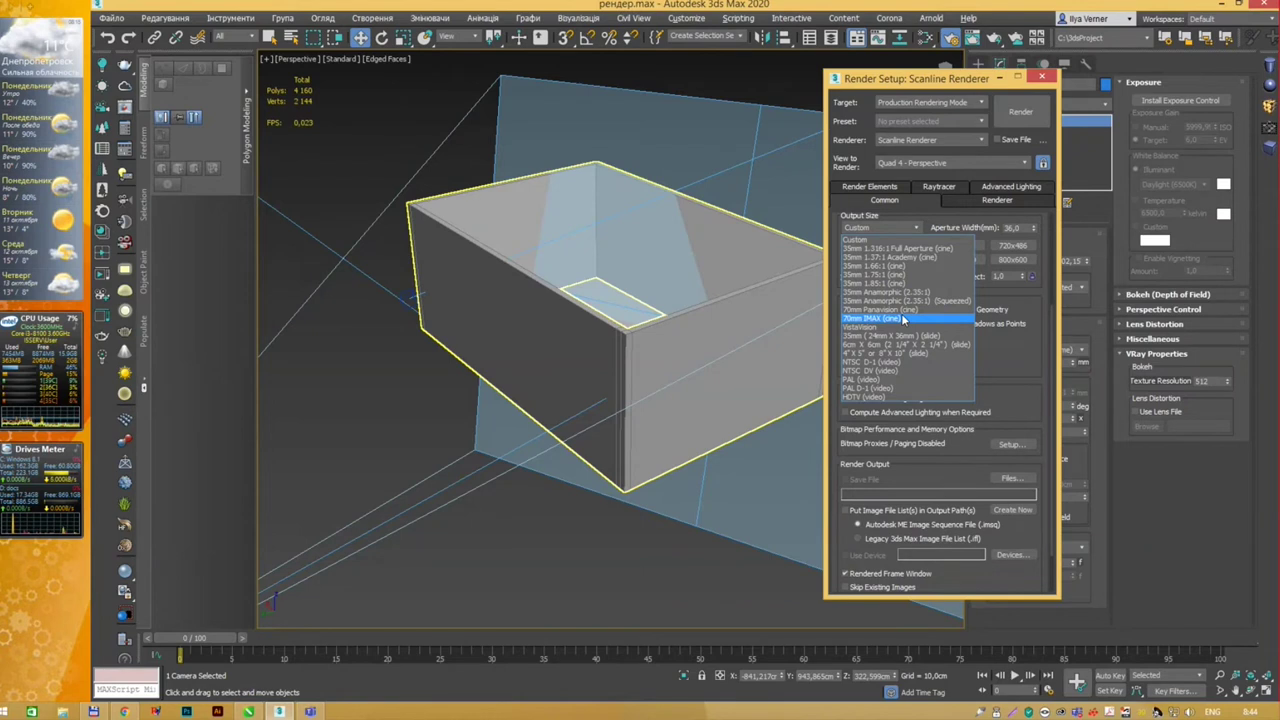
pyautogui.click(906, 240)
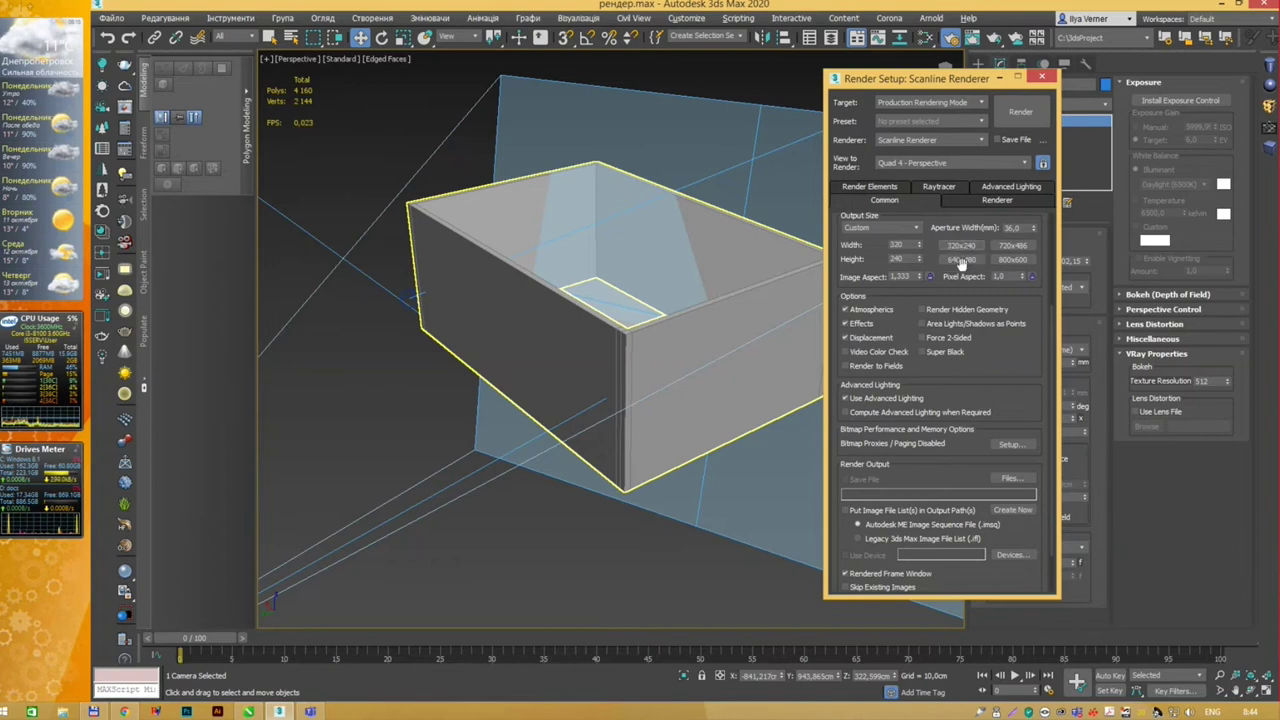
pyautogui.click(1016, 261)
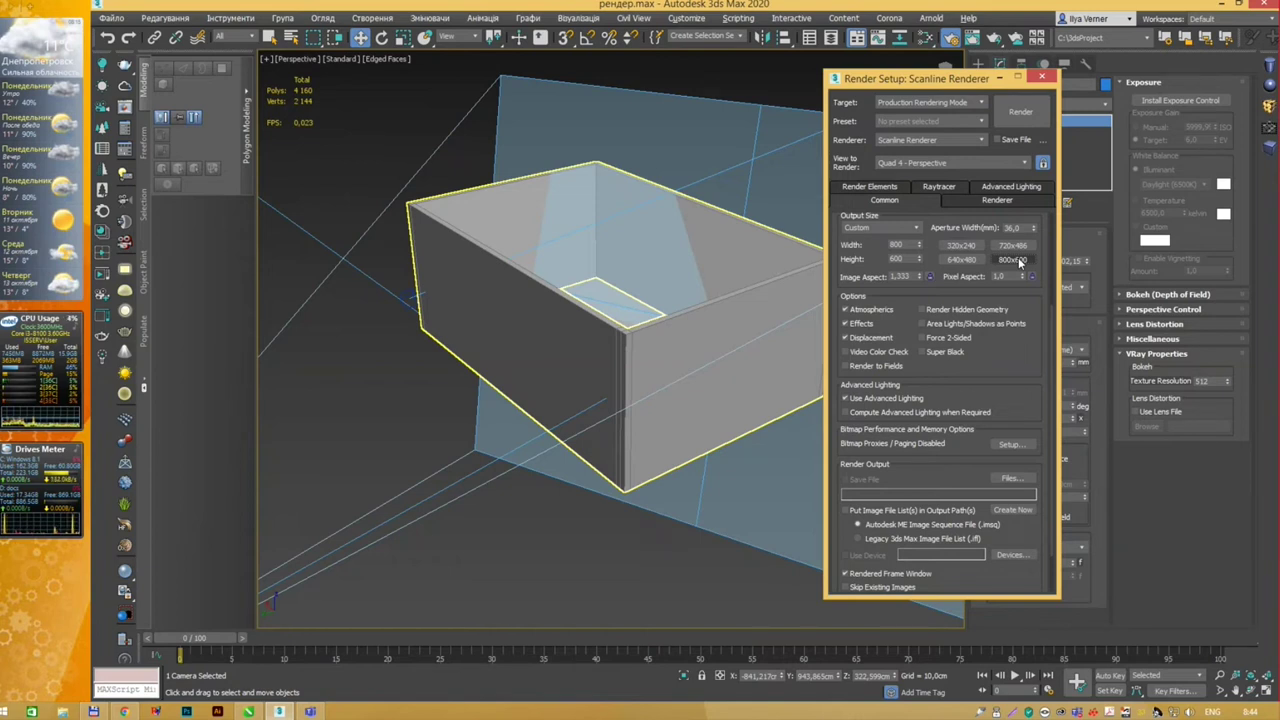
pyautogui.click(1020, 111)
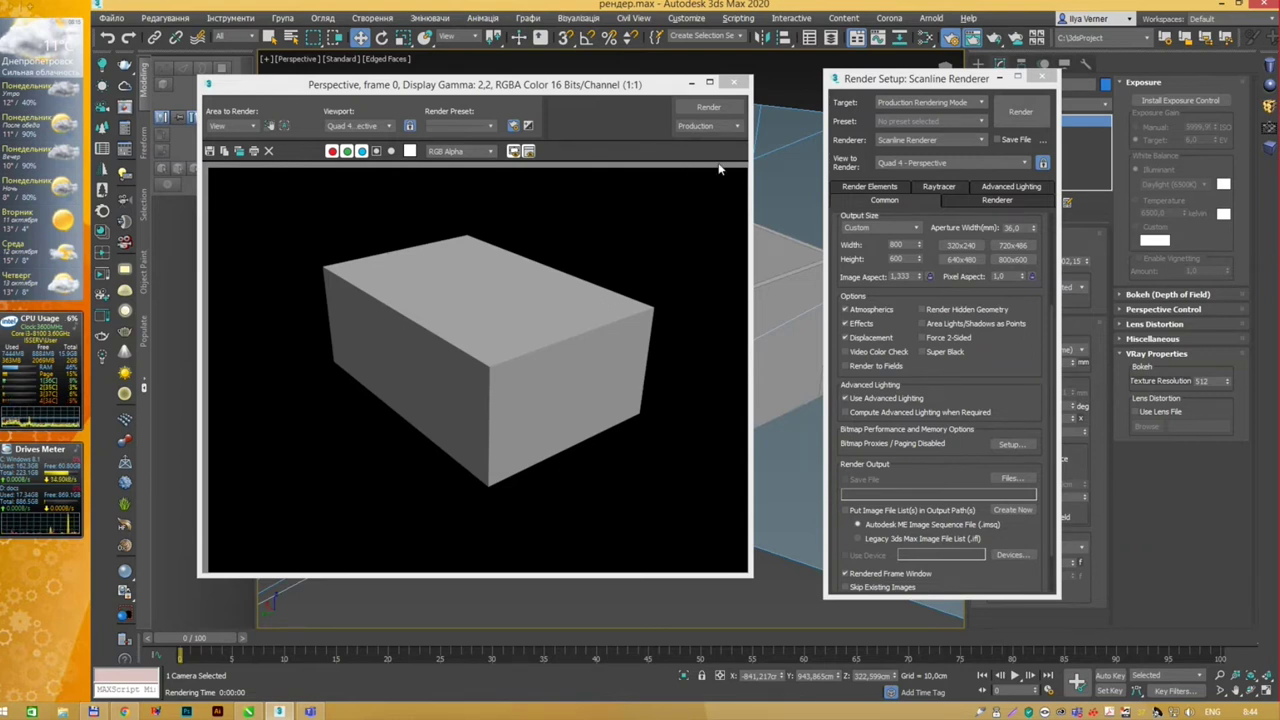
# Step: Close the rendered frame and choose the 35mm 1.37:1 Academy (cine) size, 457x333
pyautogui.click(735, 83)
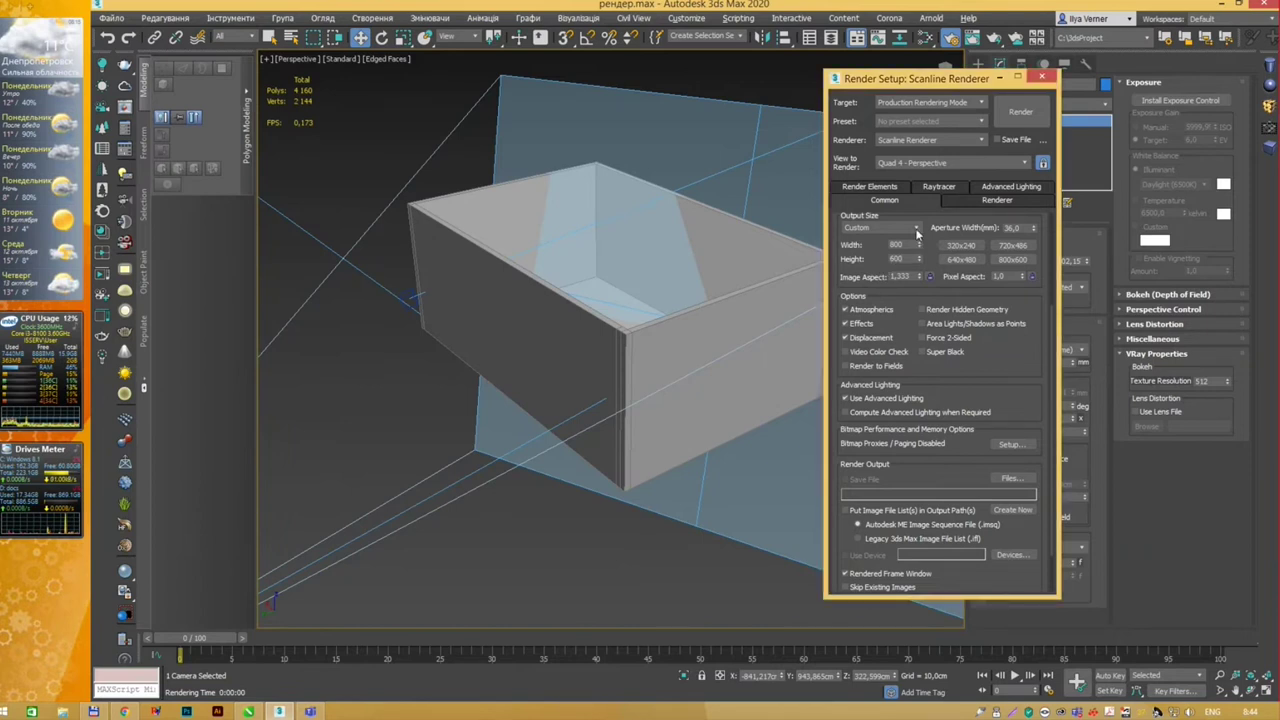
pyautogui.click(916, 228)
pyautogui.click(920, 257)
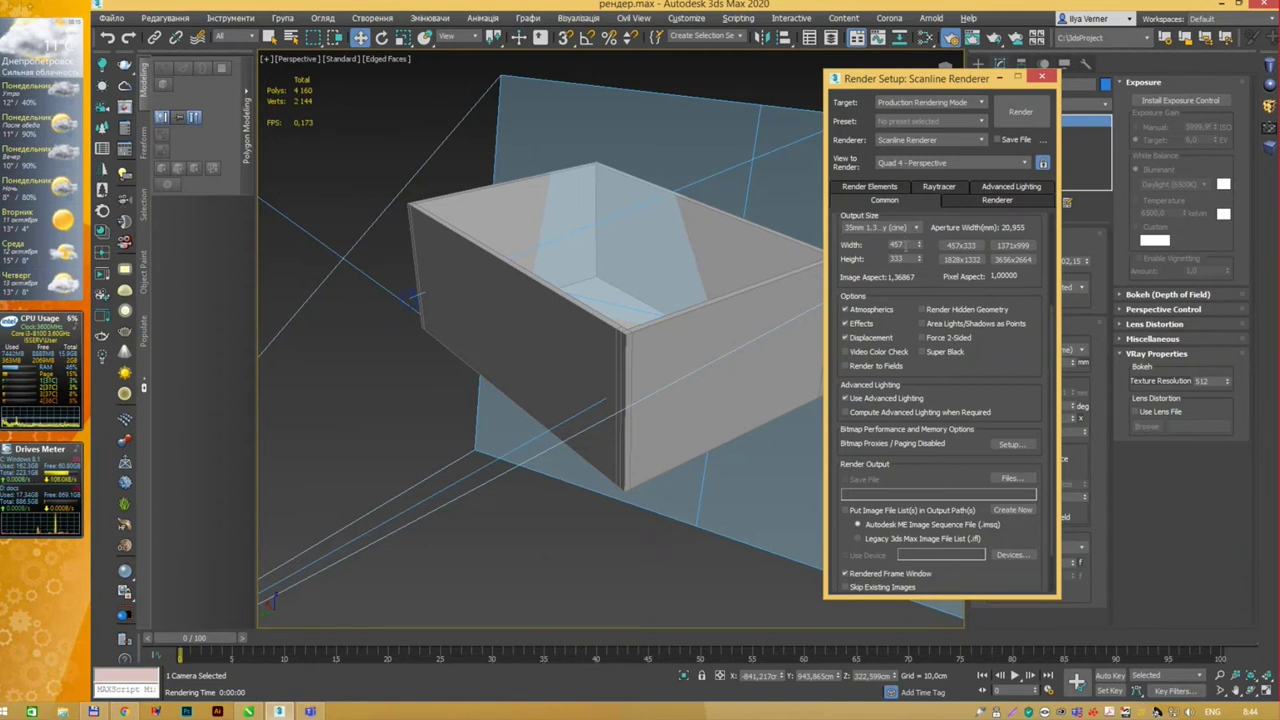
# Step: Try the 35mm Anamorphic (2.35:1) and 70mm Panavision (cine) output size formats
pyautogui.doubleClick(880, 244)
pyautogui.doubleClick(906, 259)
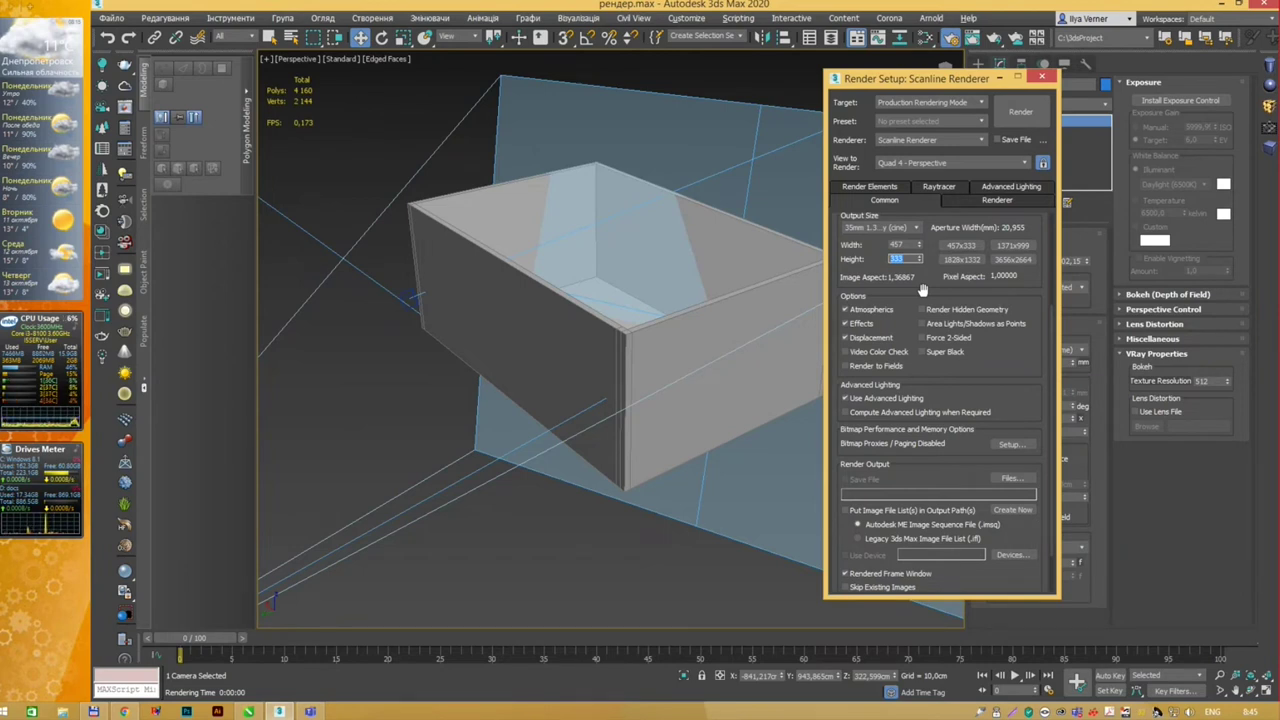
pyautogui.click(908, 229)
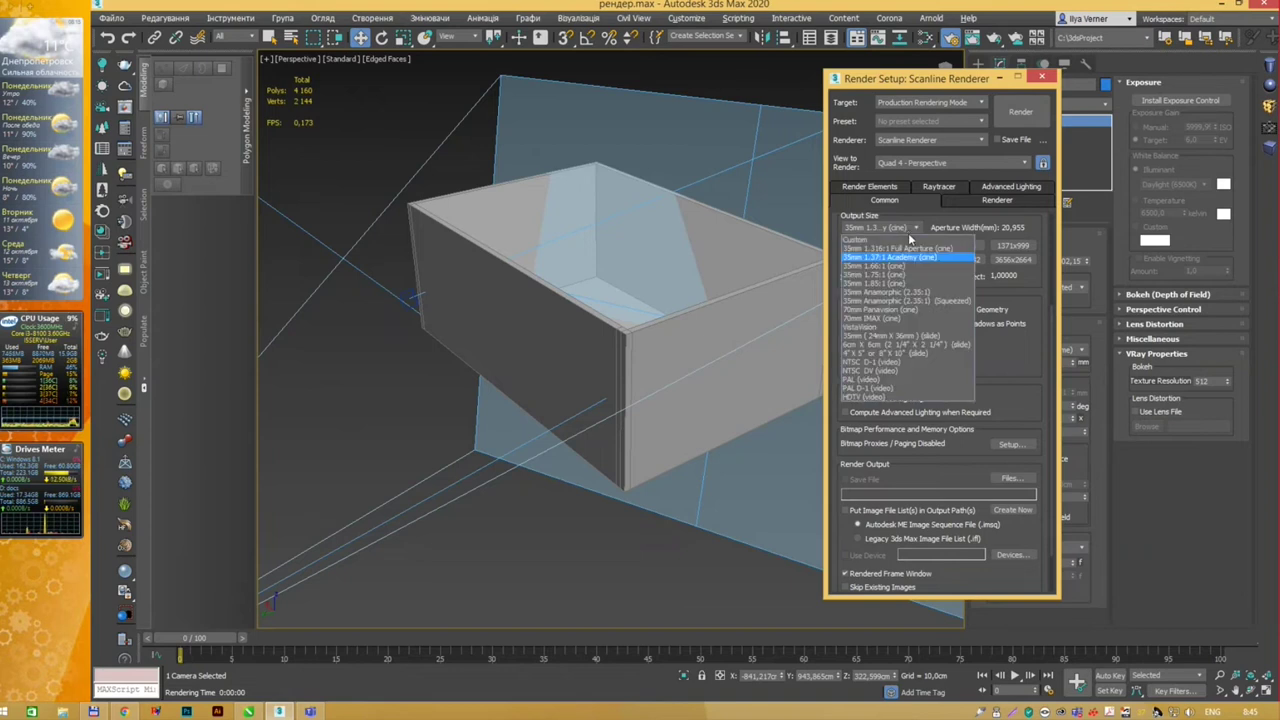
pyautogui.click(895, 292)
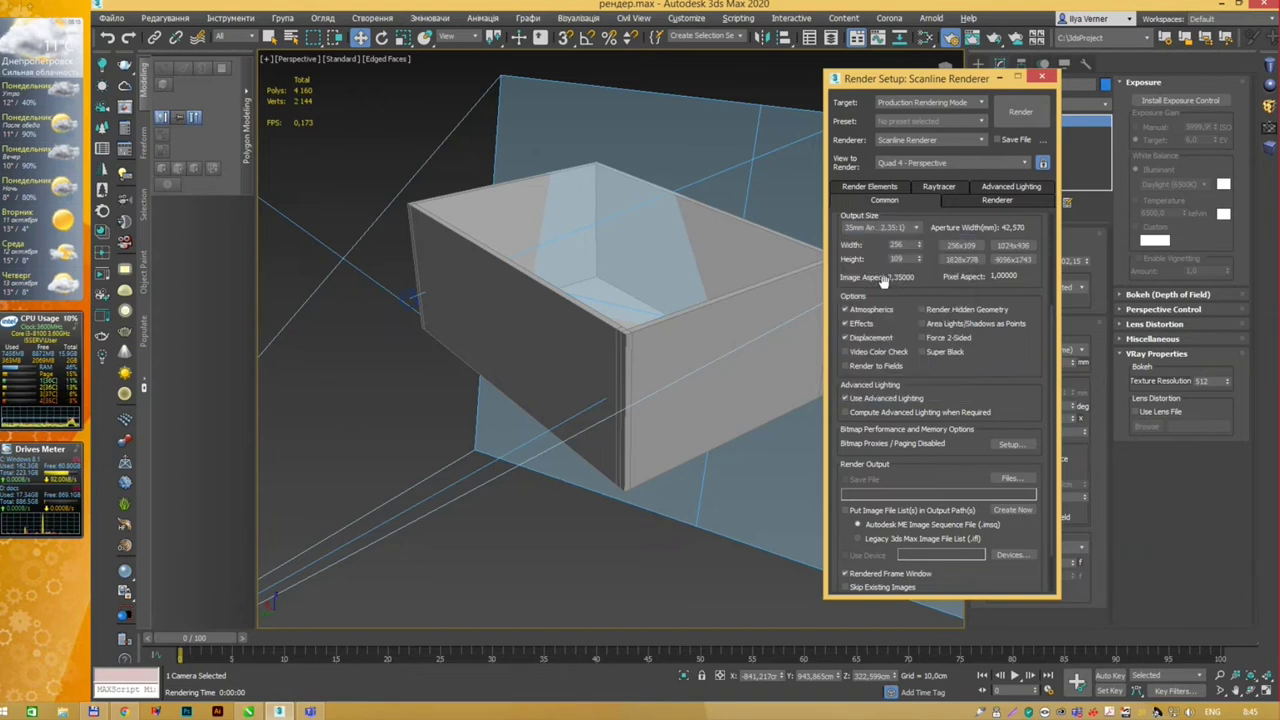
pyautogui.click(908, 227)
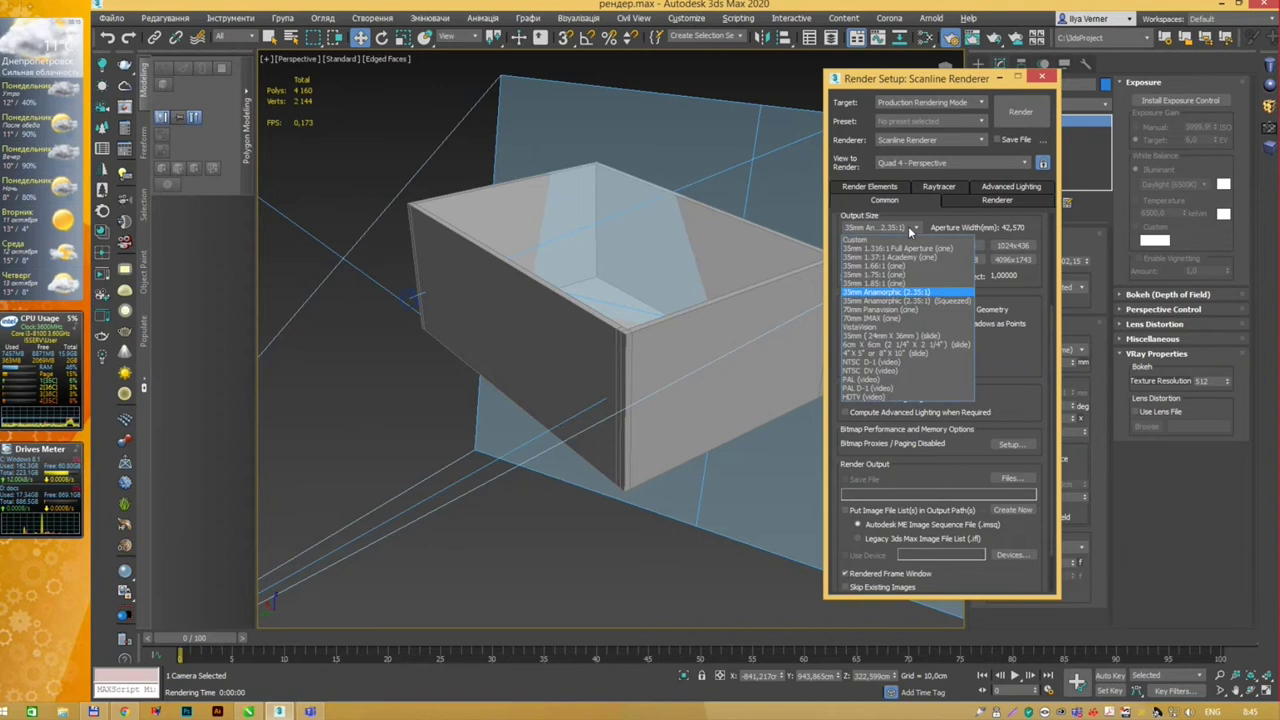
pyautogui.click(914, 311)
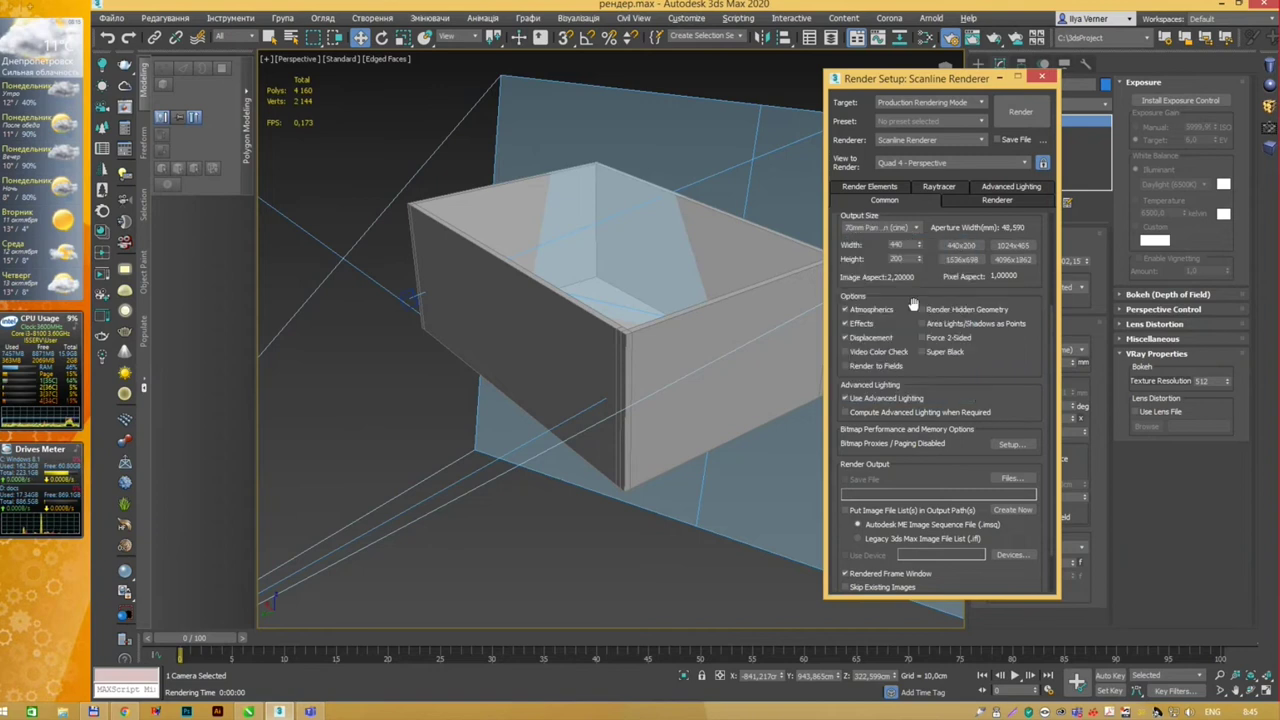
pyautogui.click(911, 229)
pyautogui.click(911, 229)
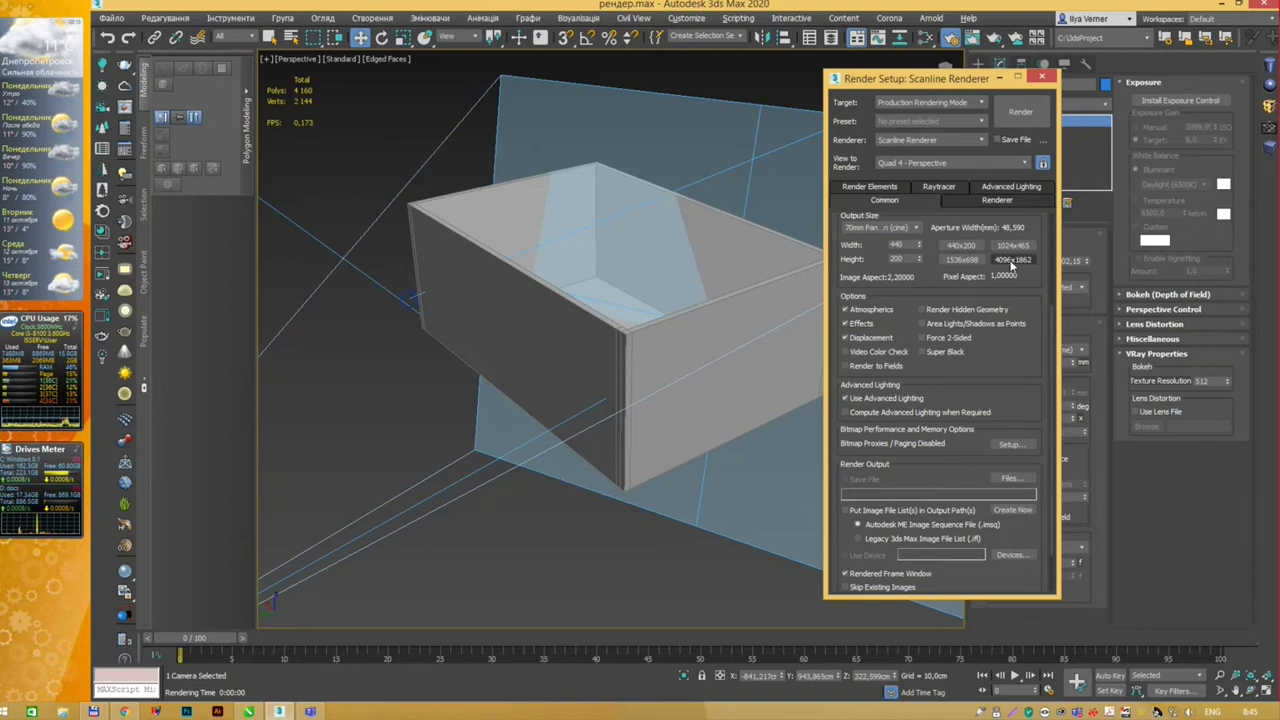
pyautogui.click(907, 229)
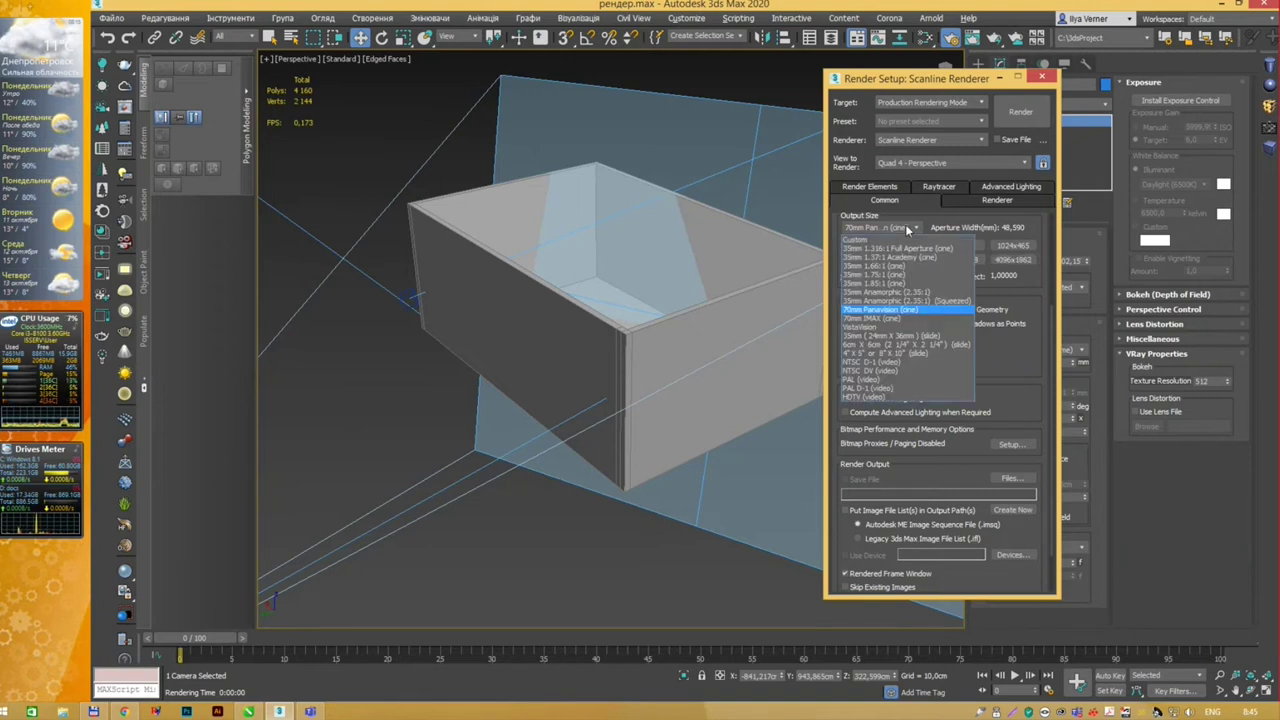
pyautogui.click(908, 292)
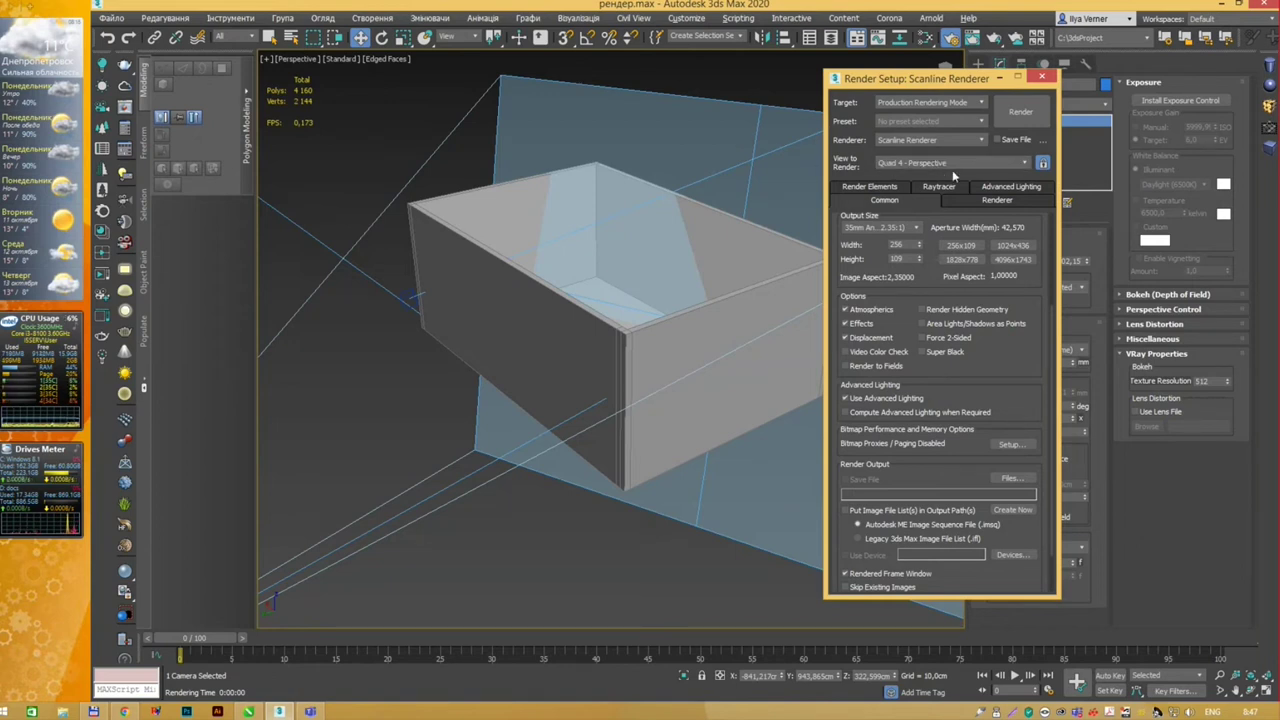
# Step: Set Output Size back to Custom and check Width 640 and Image Aspect 1,333
pyautogui.click(908, 228)
pyautogui.click(908, 228)
pyautogui.click(908, 228)
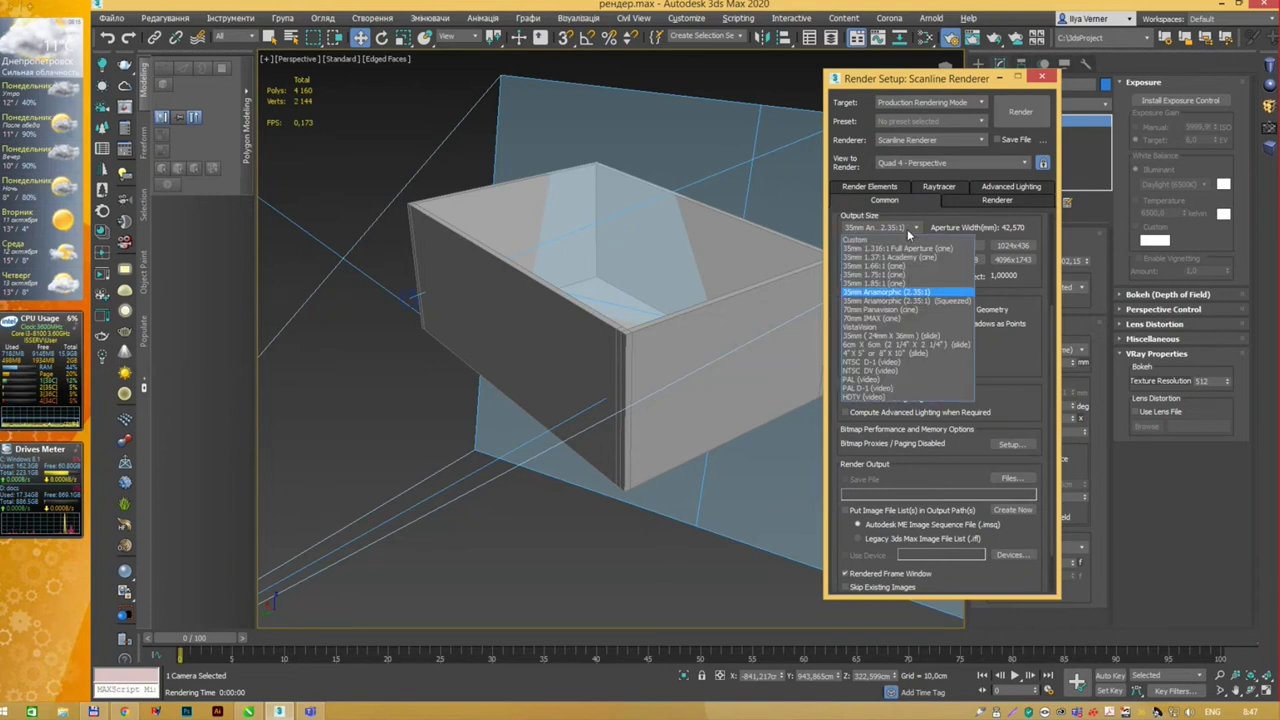
pyautogui.click(900, 240)
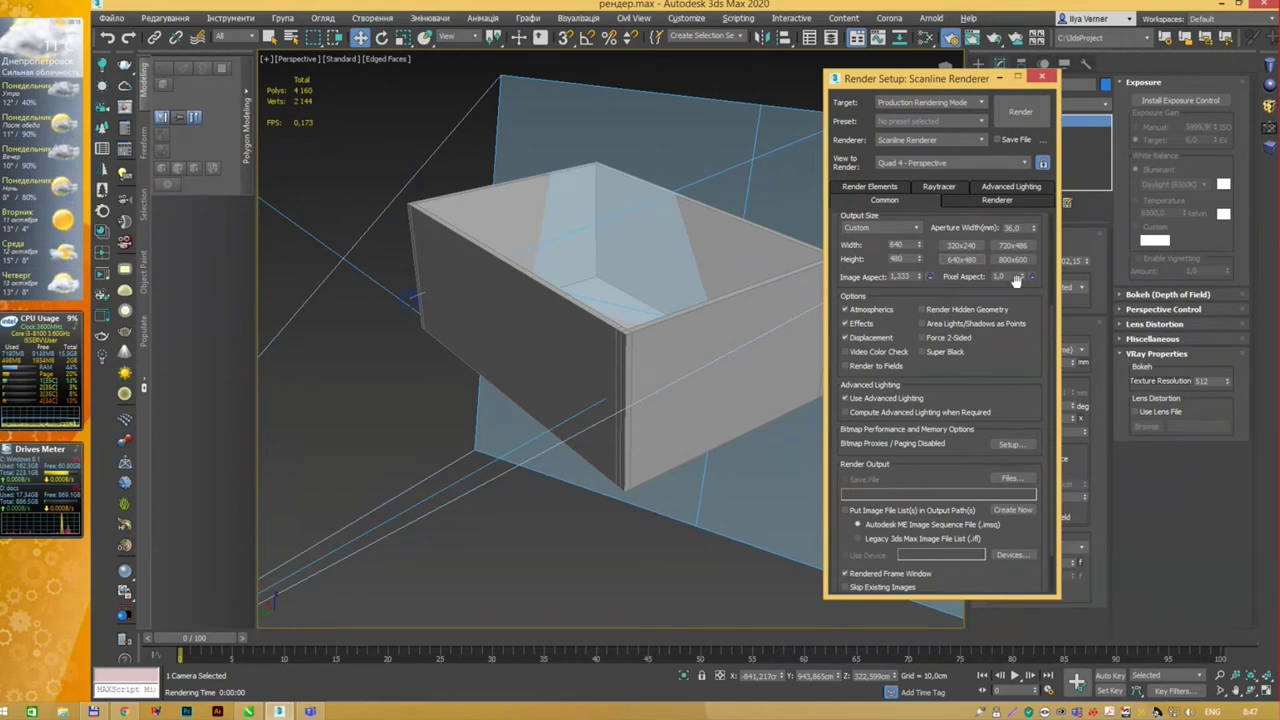
pyautogui.doubleClick(903, 276)
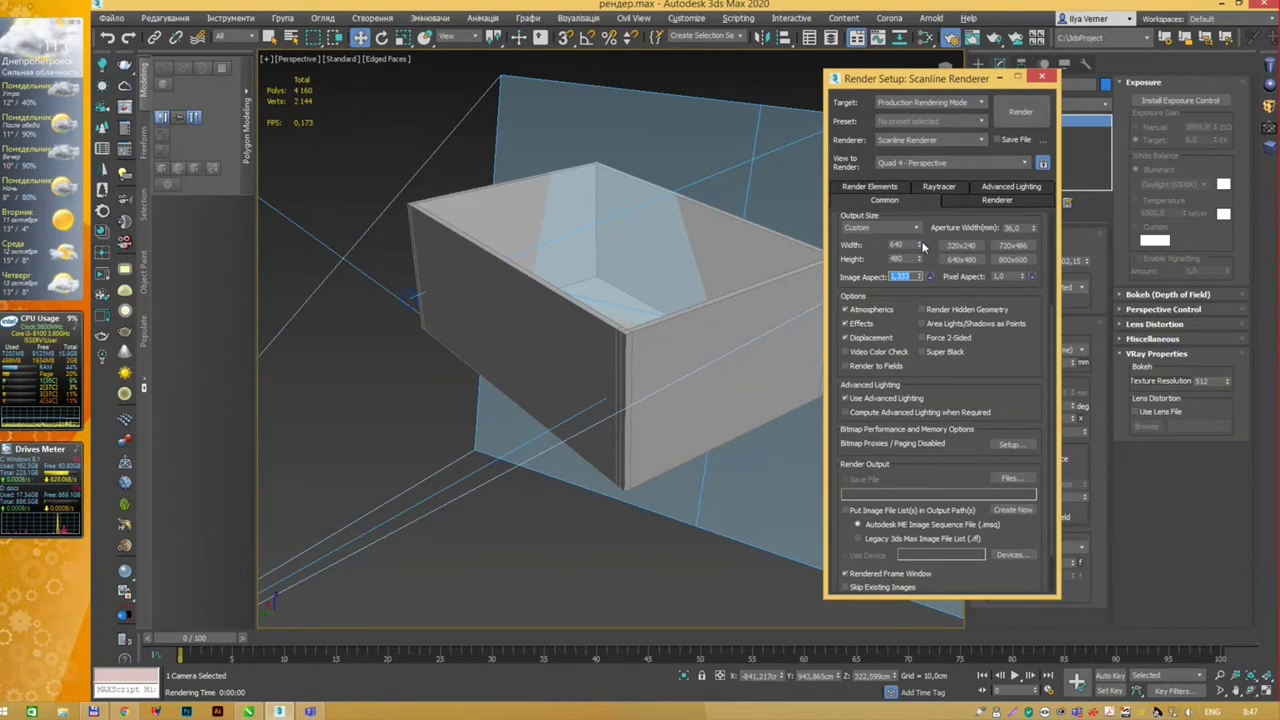
pyautogui.doubleClick(902, 245)
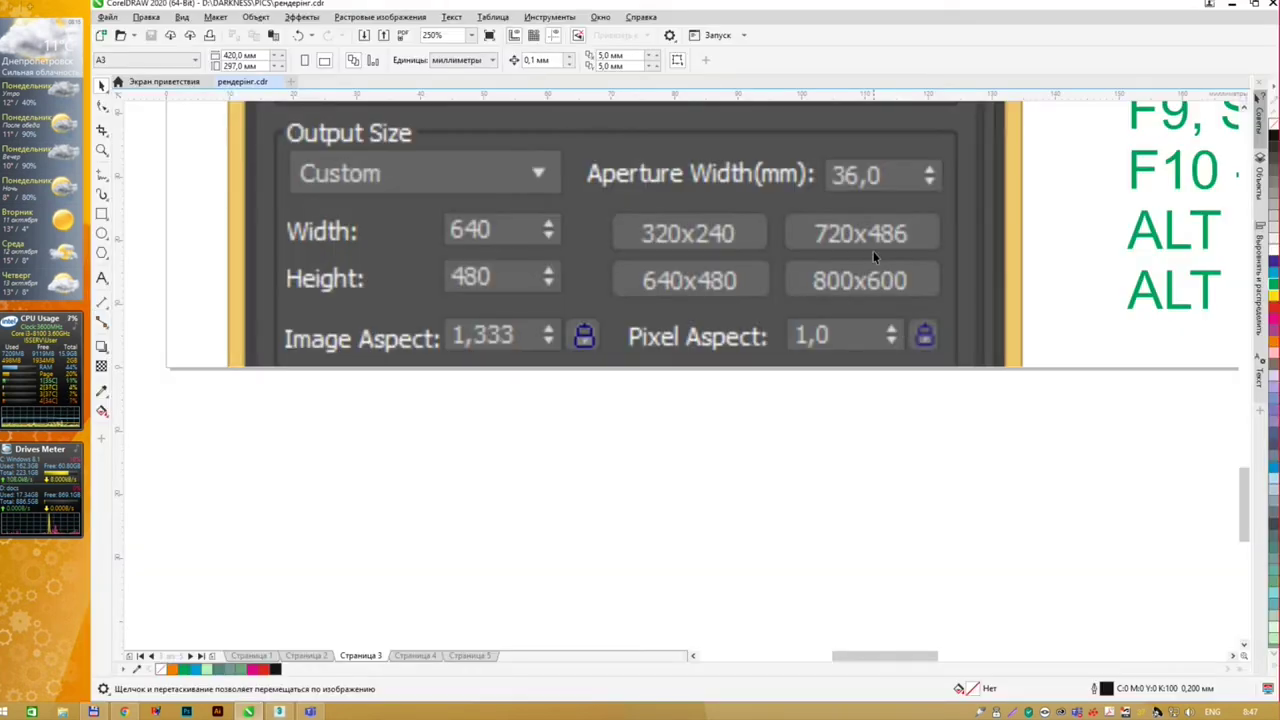
pyautogui.moveTo(1008, 222); pyautogui.dragTo(730, 395)
pyautogui.scroll(-2, 729, 395)
pyautogui.scroll(-1, 950, 272)
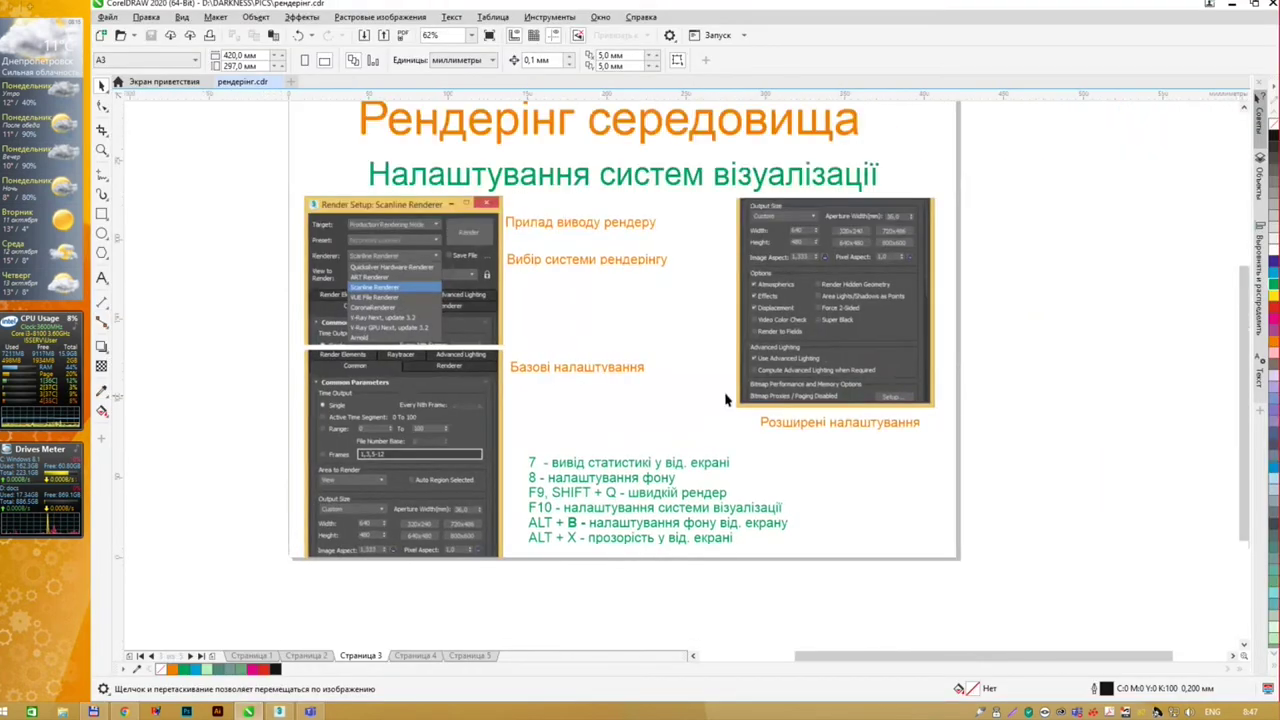
pyautogui.scroll(2, 832, 237)
pyautogui.moveTo(875, 378); pyautogui.dragTo(855, 267)
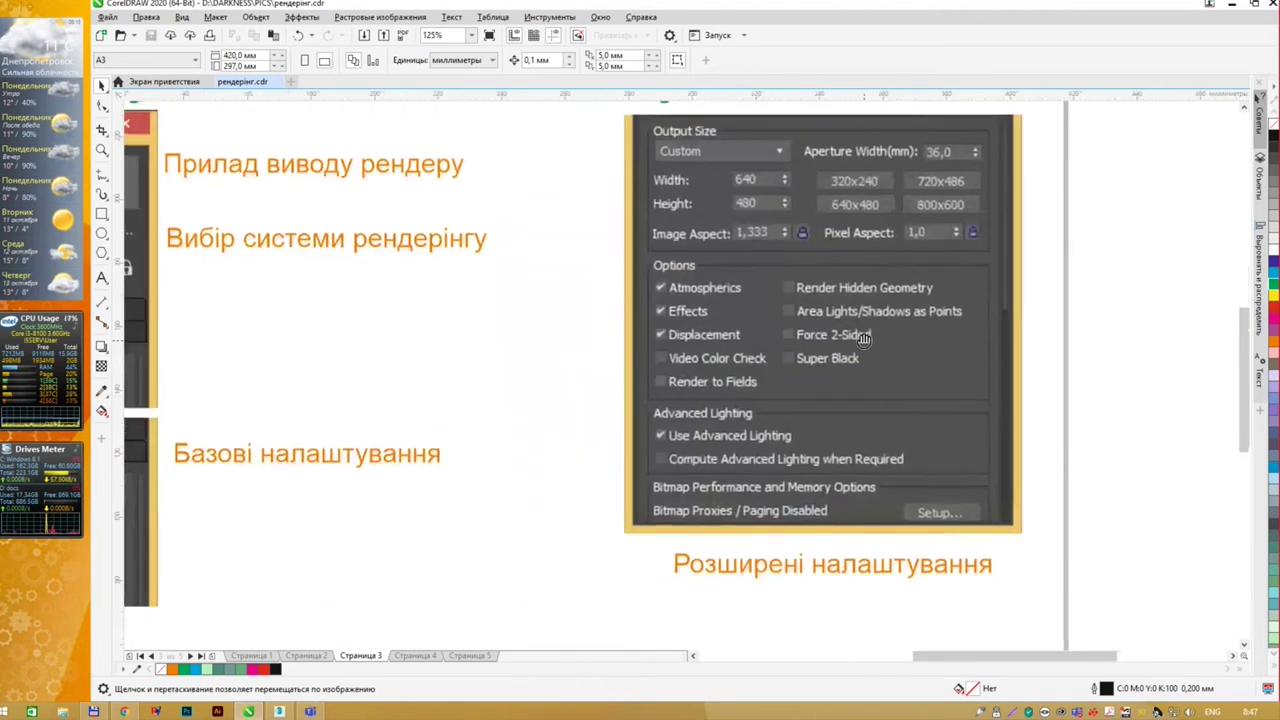
pyautogui.scroll(1, 846, 293)
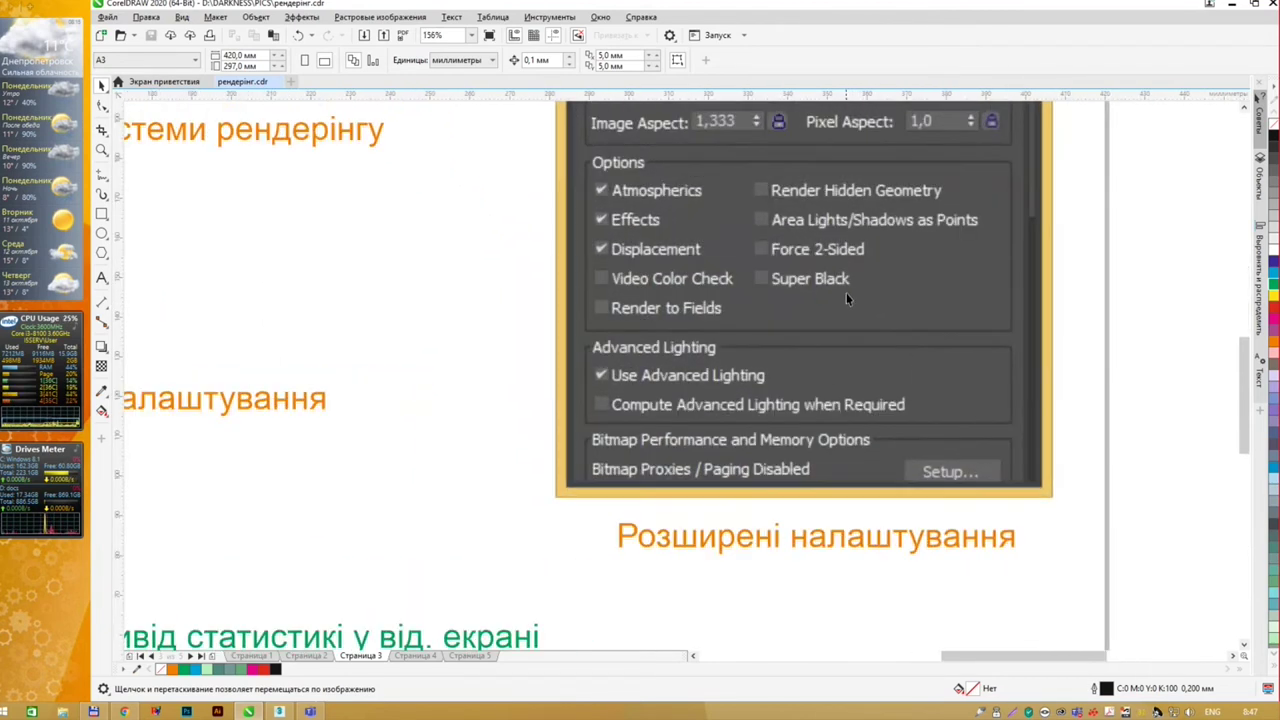
pyautogui.moveTo(846, 293)
pyautogui.mouseDown()
pyautogui.moveTo(903, 238)
pyautogui.moveTo(958, 239)
pyautogui.mouseUp()
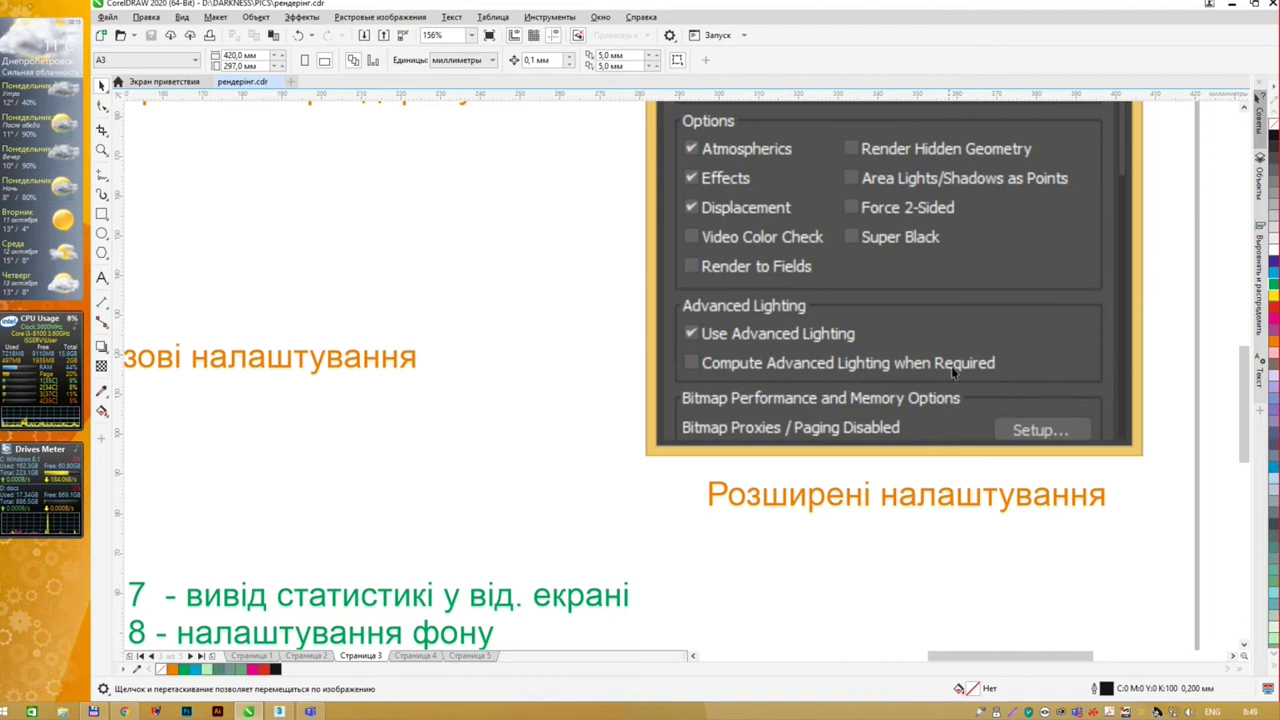
# Step: In 3ds Max, scroll Render Setup and move its window higher up
pyautogui.hotkey('alt', 'Tab')
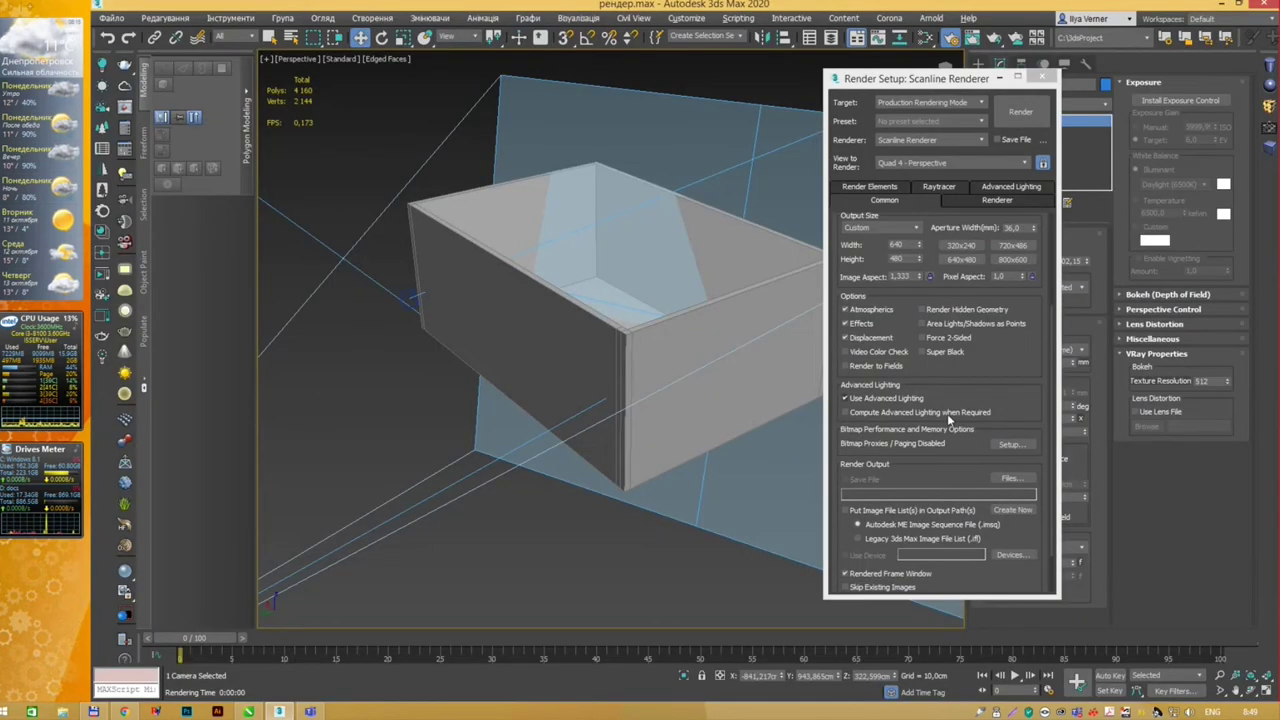
pyautogui.scroll(-1, 988, 376)
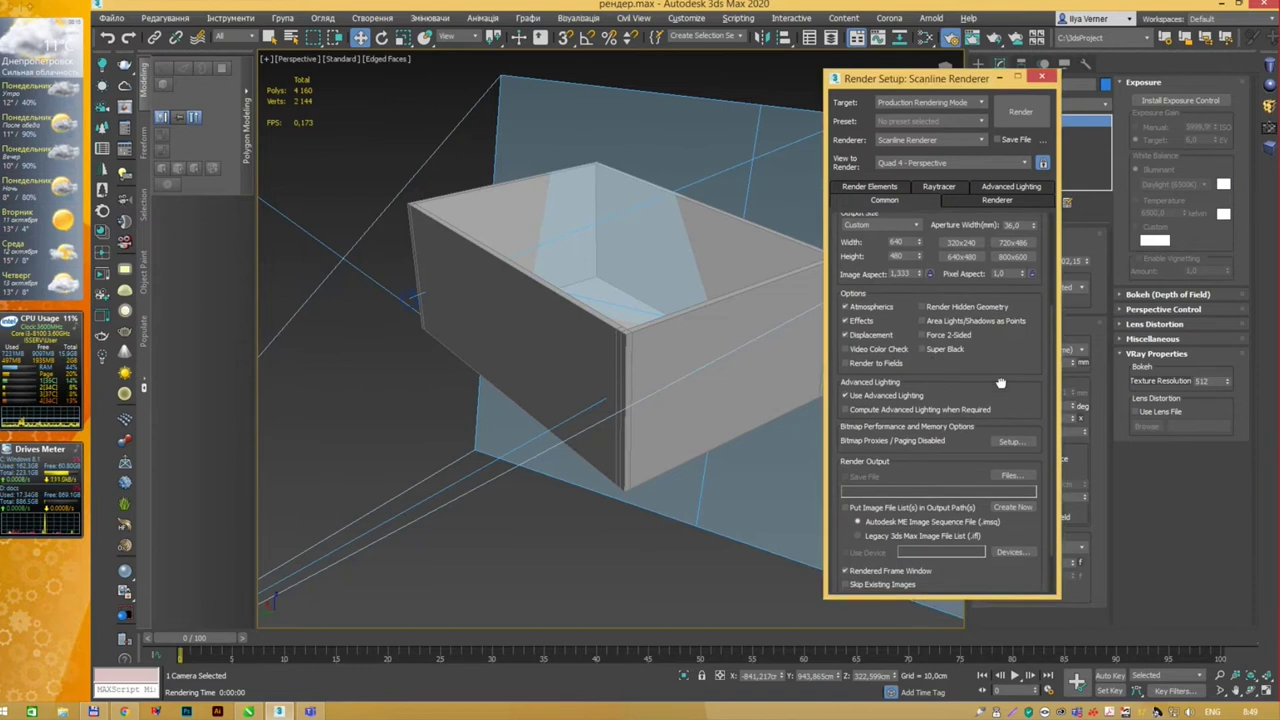
pyautogui.scroll(-2, 987, 320)
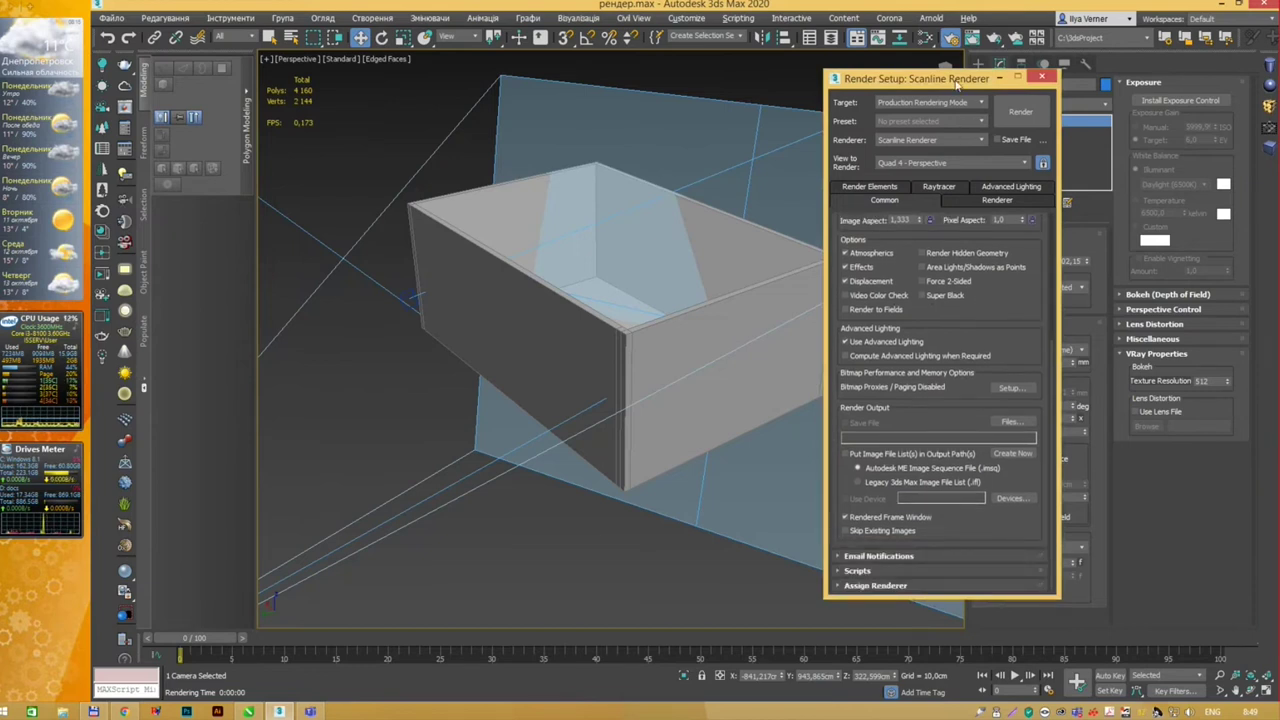
pyautogui.moveTo(960, 80)
pyautogui.mouseDown()
pyautogui.moveTo(960, 54)
pyautogui.moveTo(932, 40)
pyautogui.mouseUp()
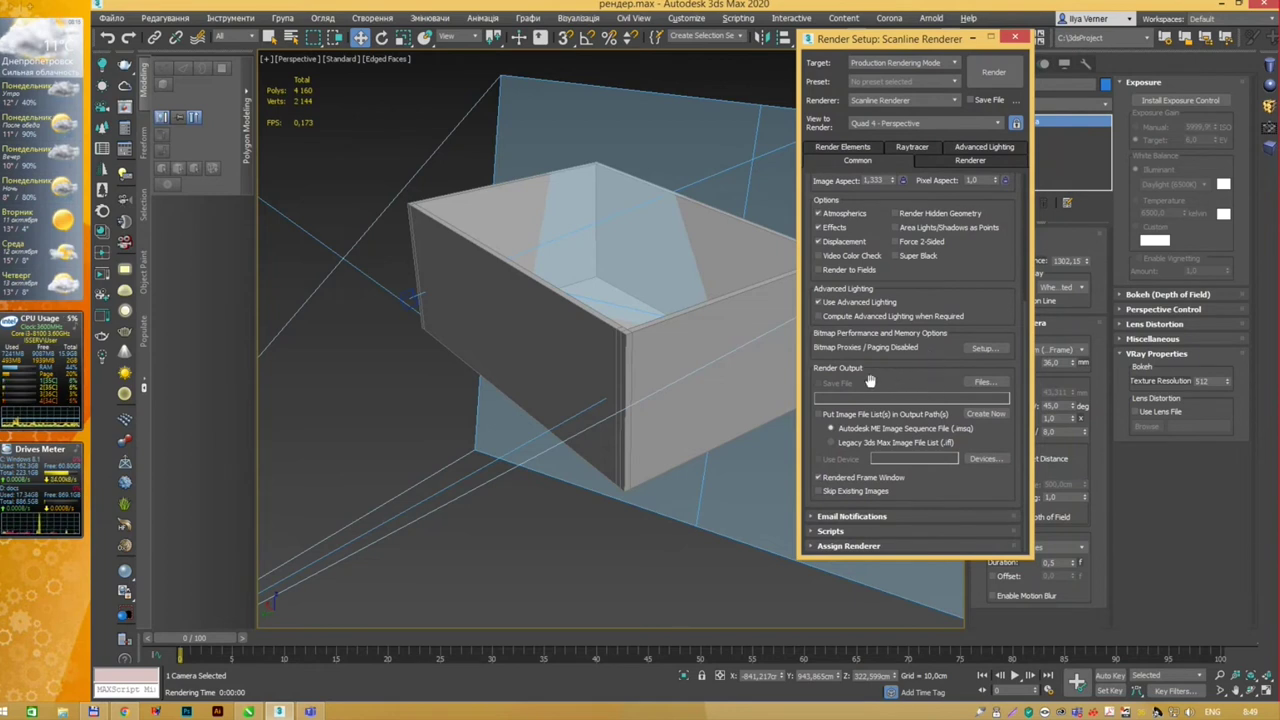
# Step: Bring Render Setup to the front, then paste its screenshot onto the CorelDRAW page
pyautogui.hotkey('alt', 'Tab')
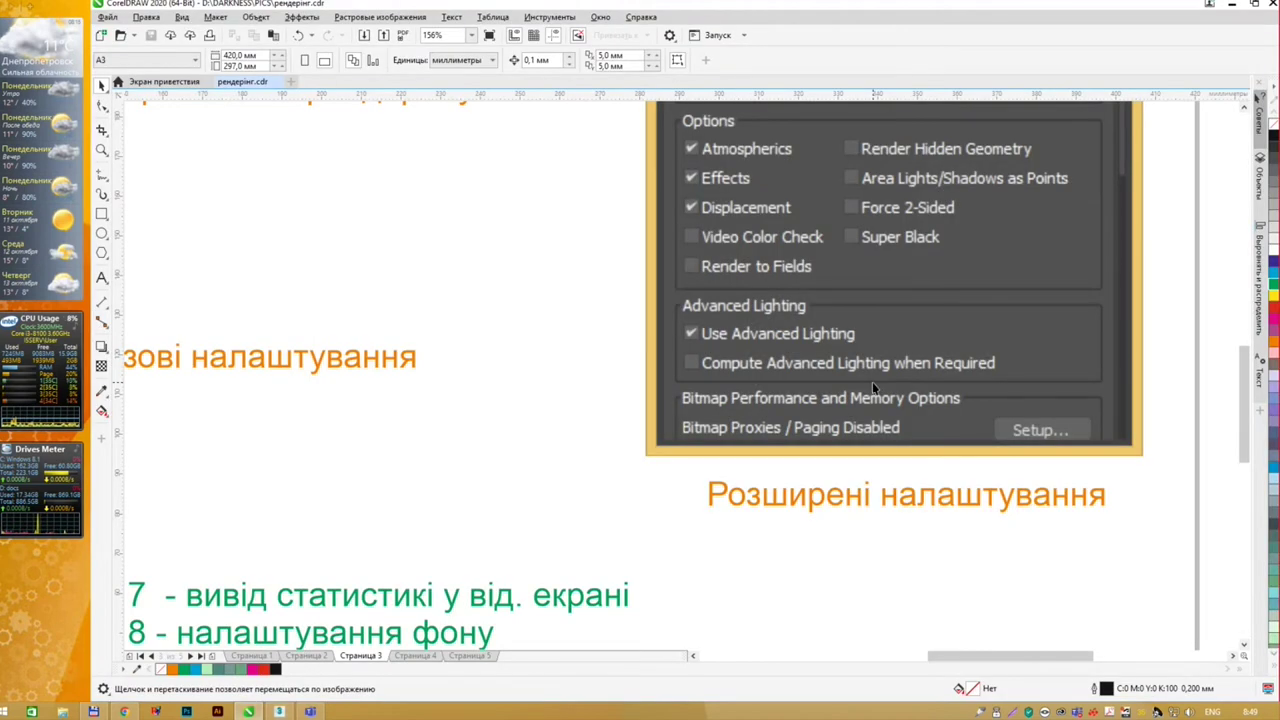
pyautogui.hotkey('alt', 'Tab')
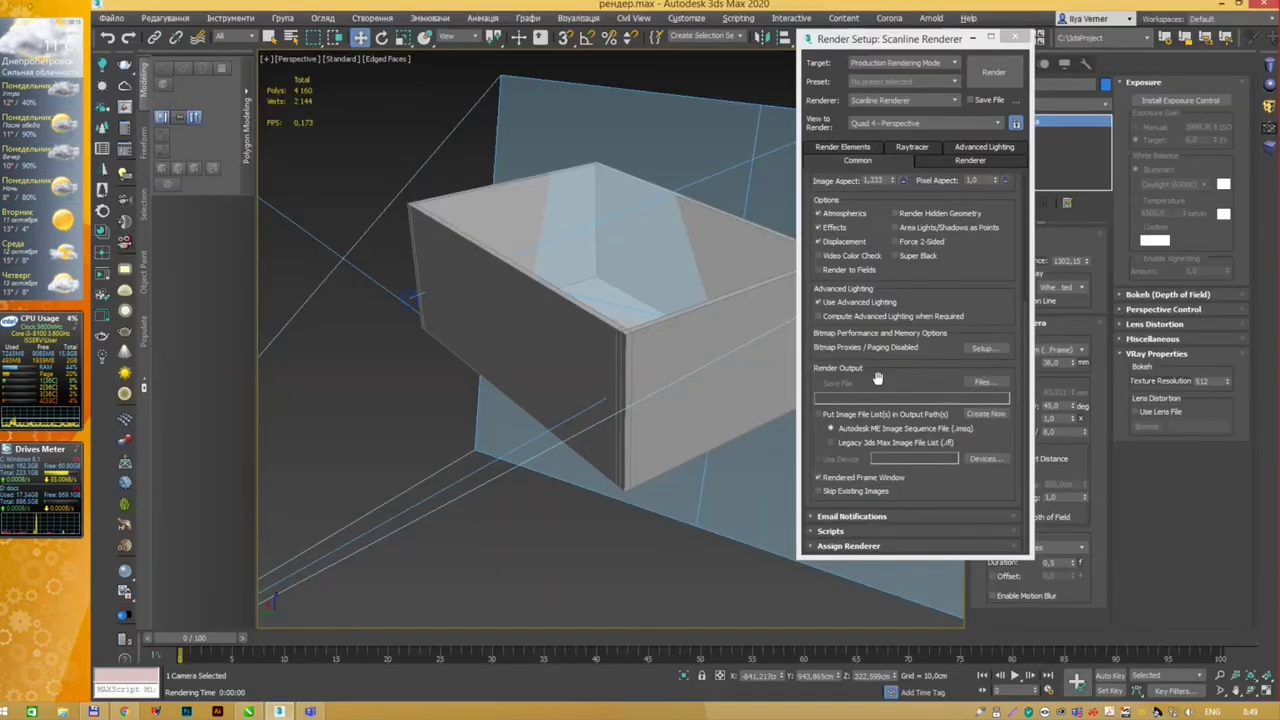
pyautogui.click(914, 45)
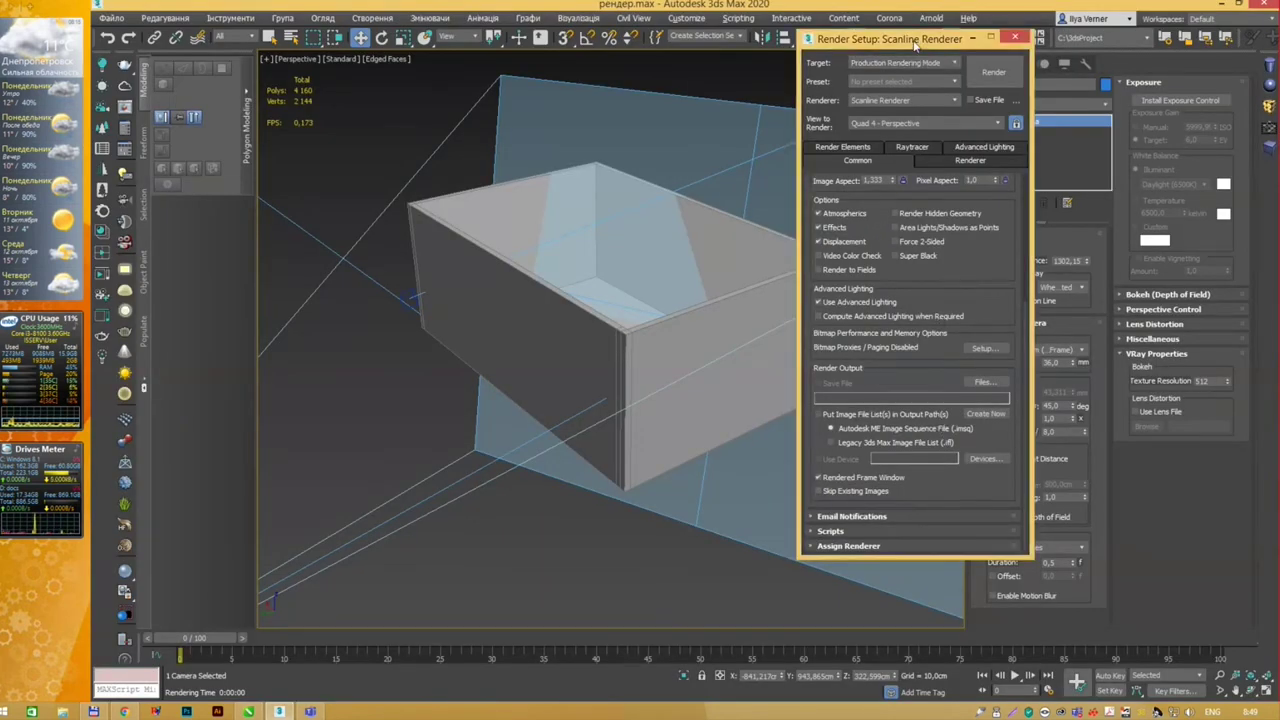
pyautogui.hotkey('alt', 'Tab')
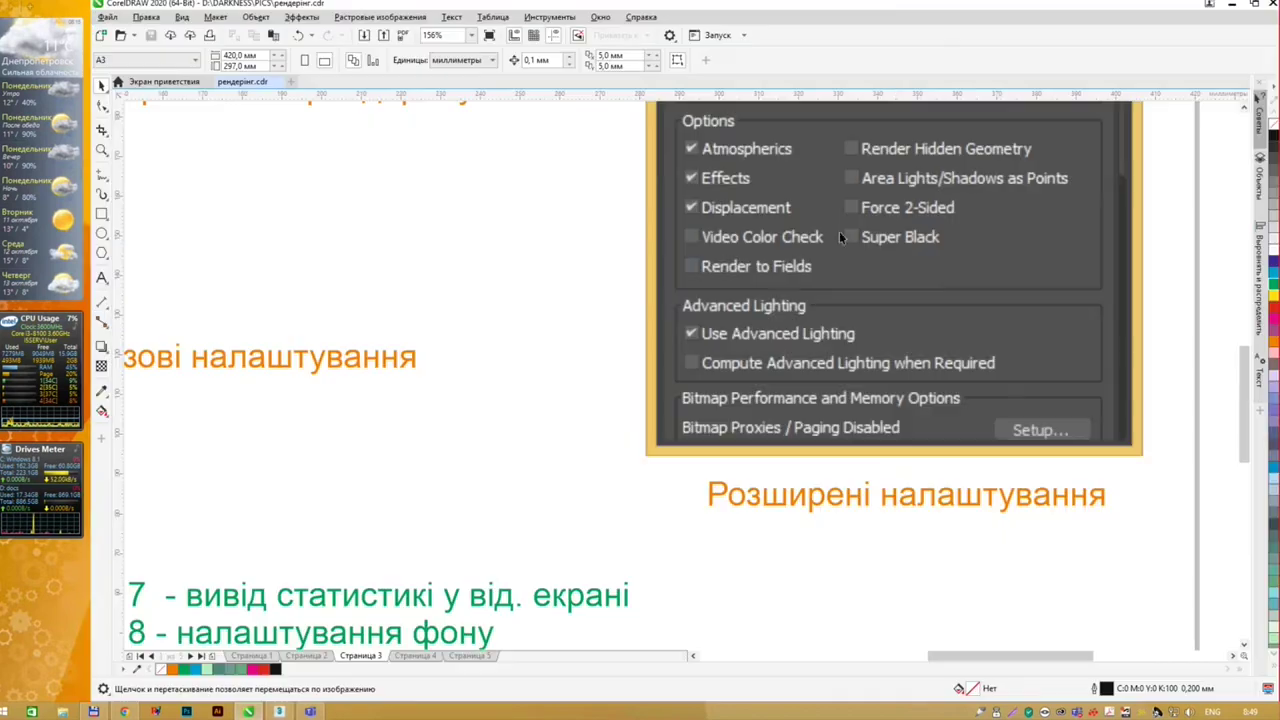
pyautogui.scroll(-4, 894, 467)
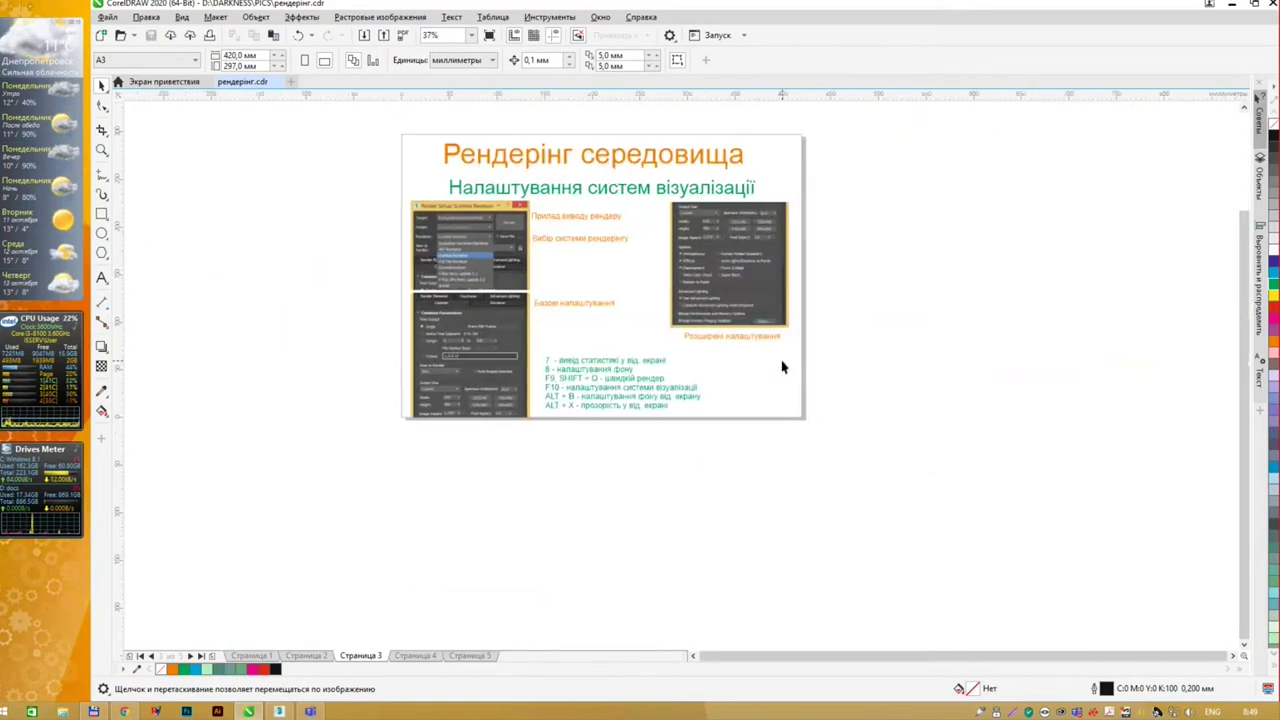
pyautogui.hotkey('ctrl', 'v')
# Step: Move the pasted screenshot aside and crop it to the Render Output section
pyautogui.moveTo(600, 280); pyautogui.dragTo(934, 330)
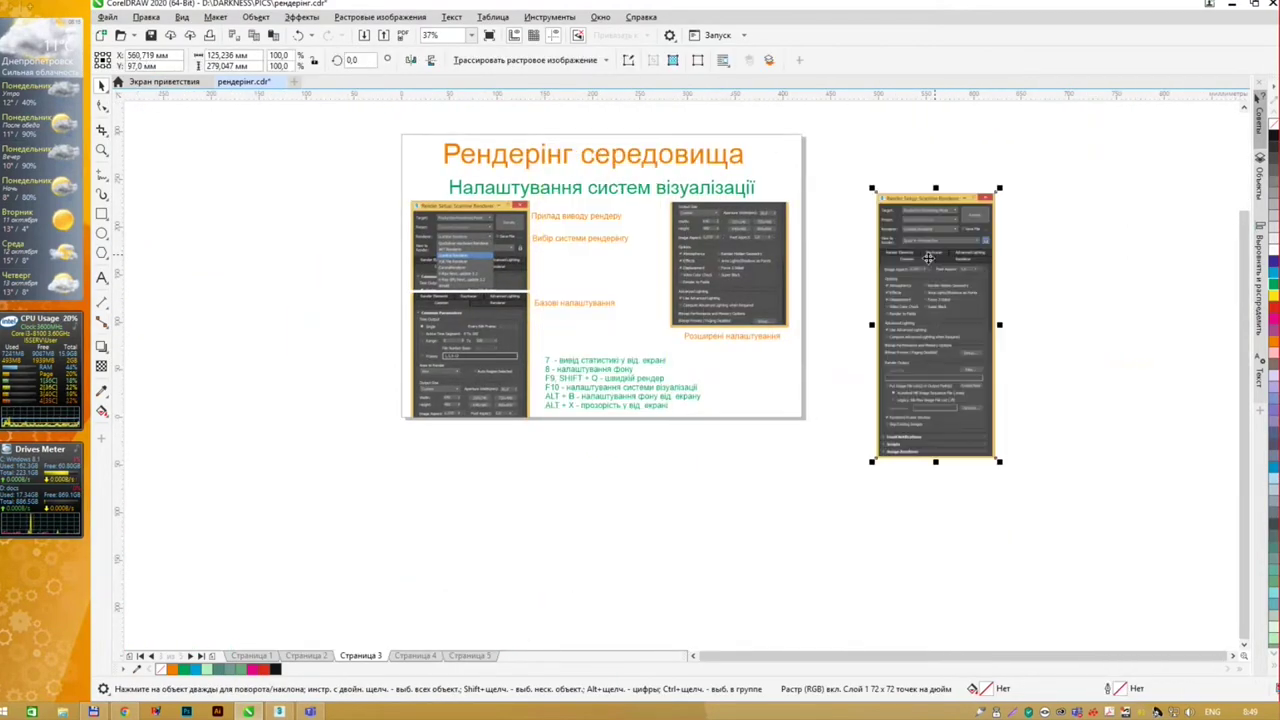
pyautogui.click(102, 107)
pyautogui.moveTo(846, 176); pyautogui.dragTo(1140, 291)
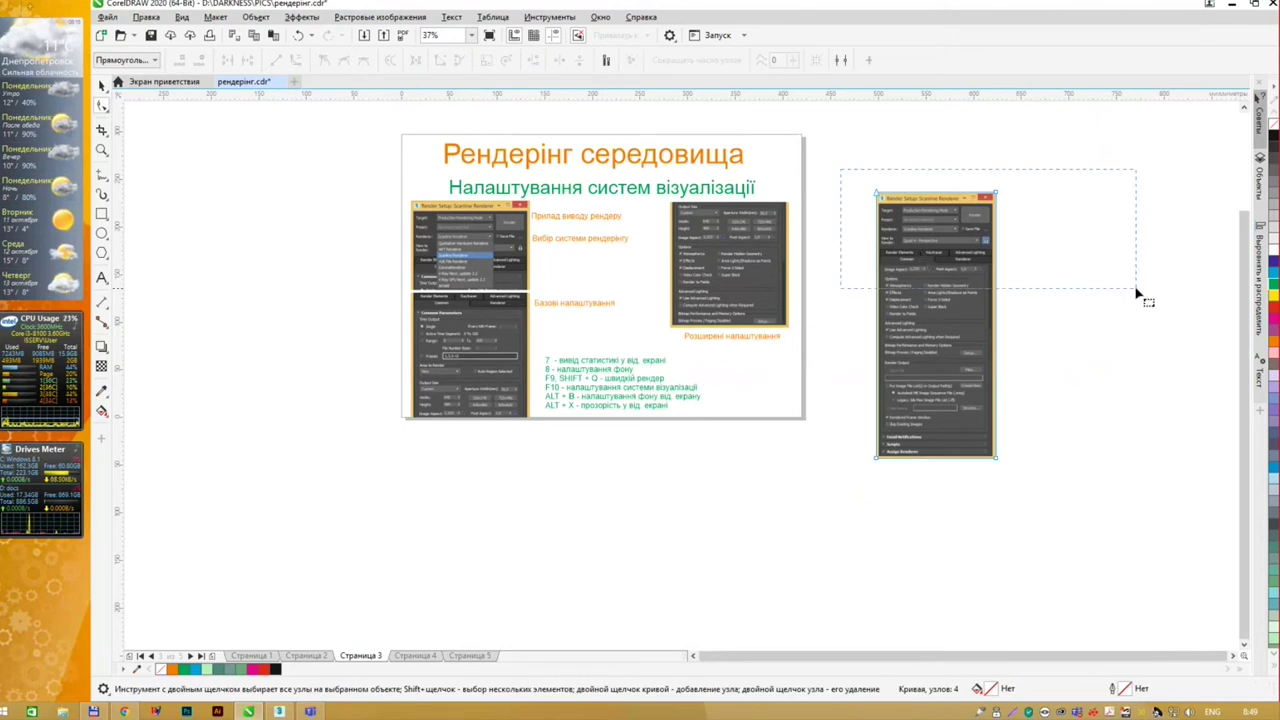
pyautogui.moveTo(951, 197); pyautogui.dragTo(950, 362)
pyautogui.moveTo(855, 485); pyautogui.dragTo(1046, 446)
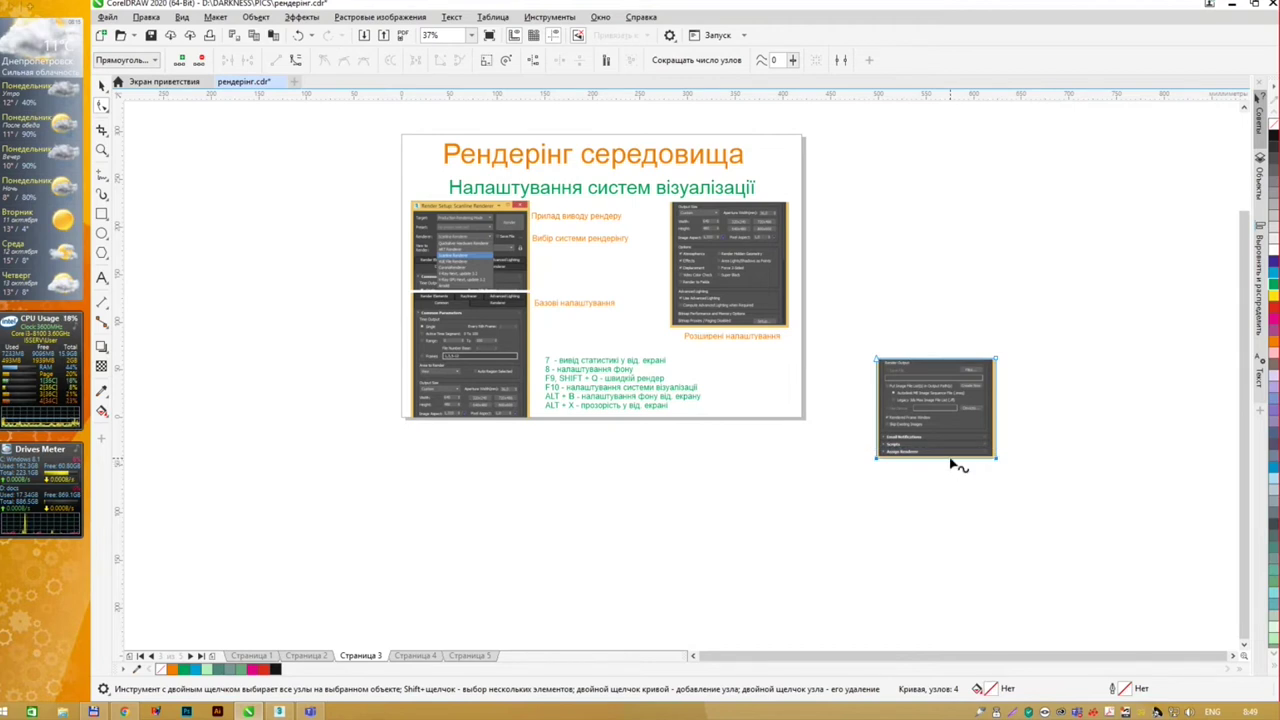
pyautogui.moveTo(955, 462); pyautogui.dragTo(957, 434)
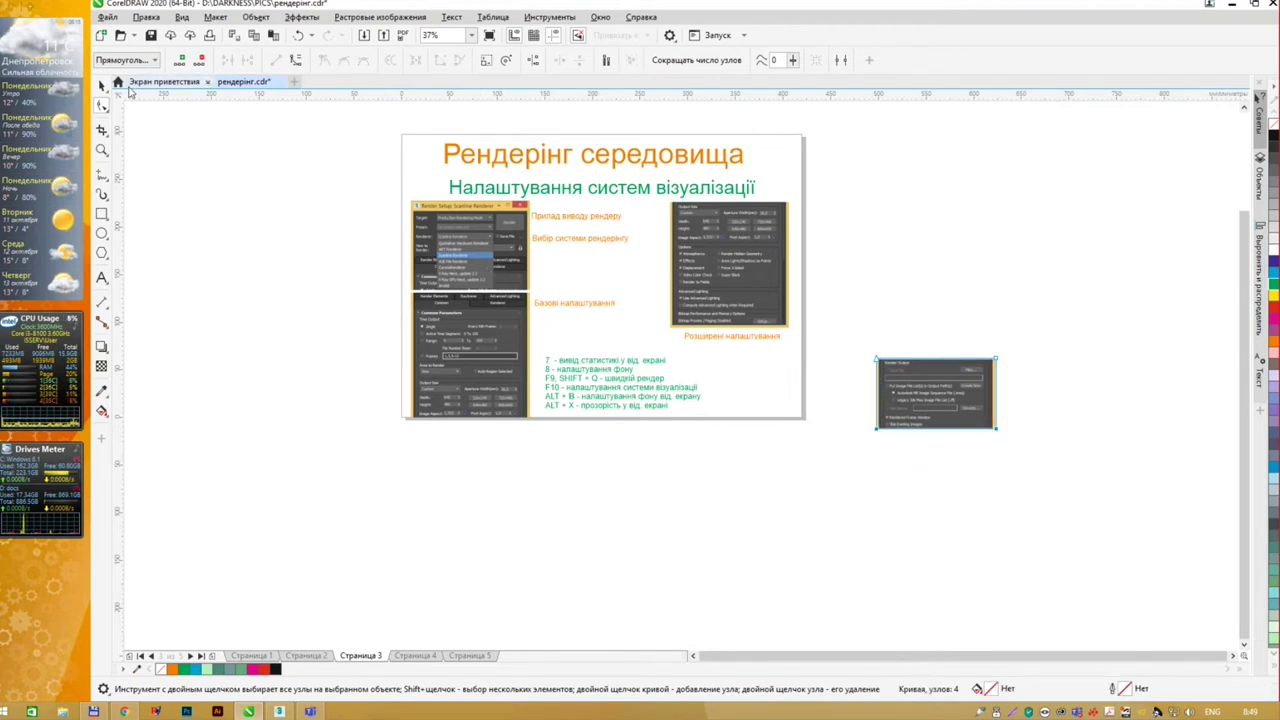
# Step: Place the cropped screenshot beside the green shortcut list and return to 3ds Max
pyautogui.click(101, 84)
pyautogui.moveTo(939, 381); pyautogui.dragTo(766, 364)
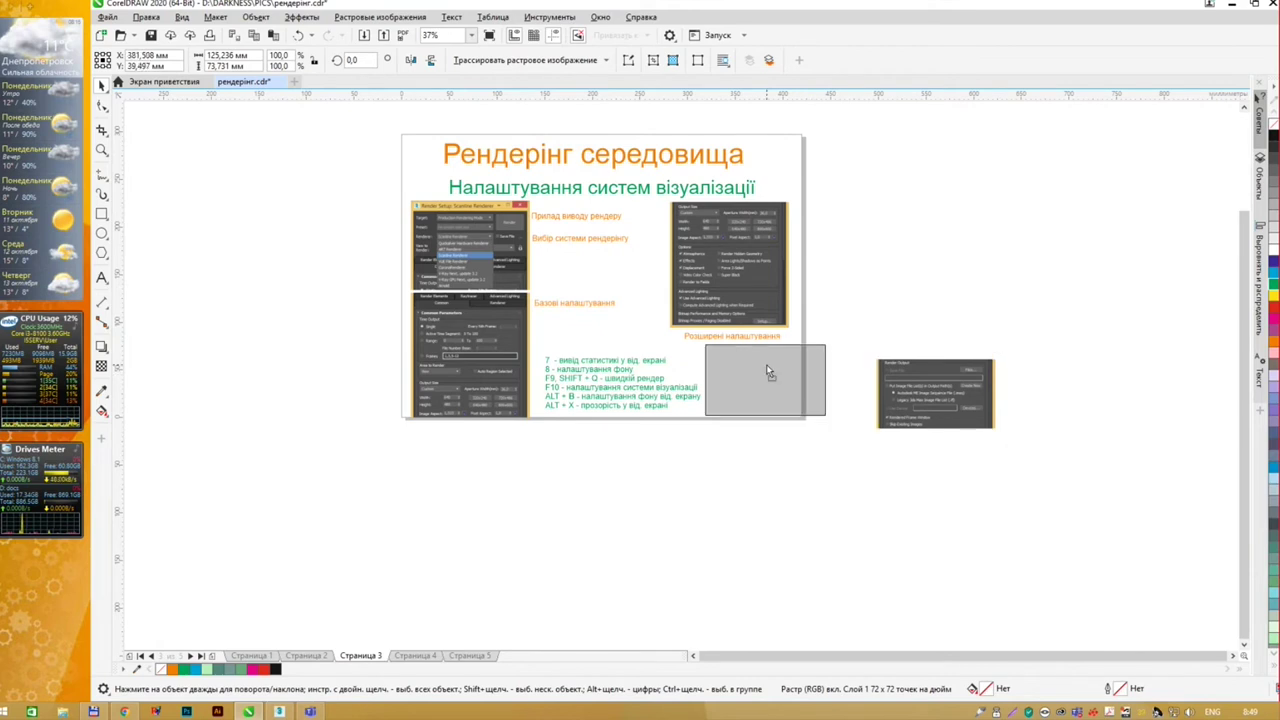
pyautogui.scroll(4, 745, 366)
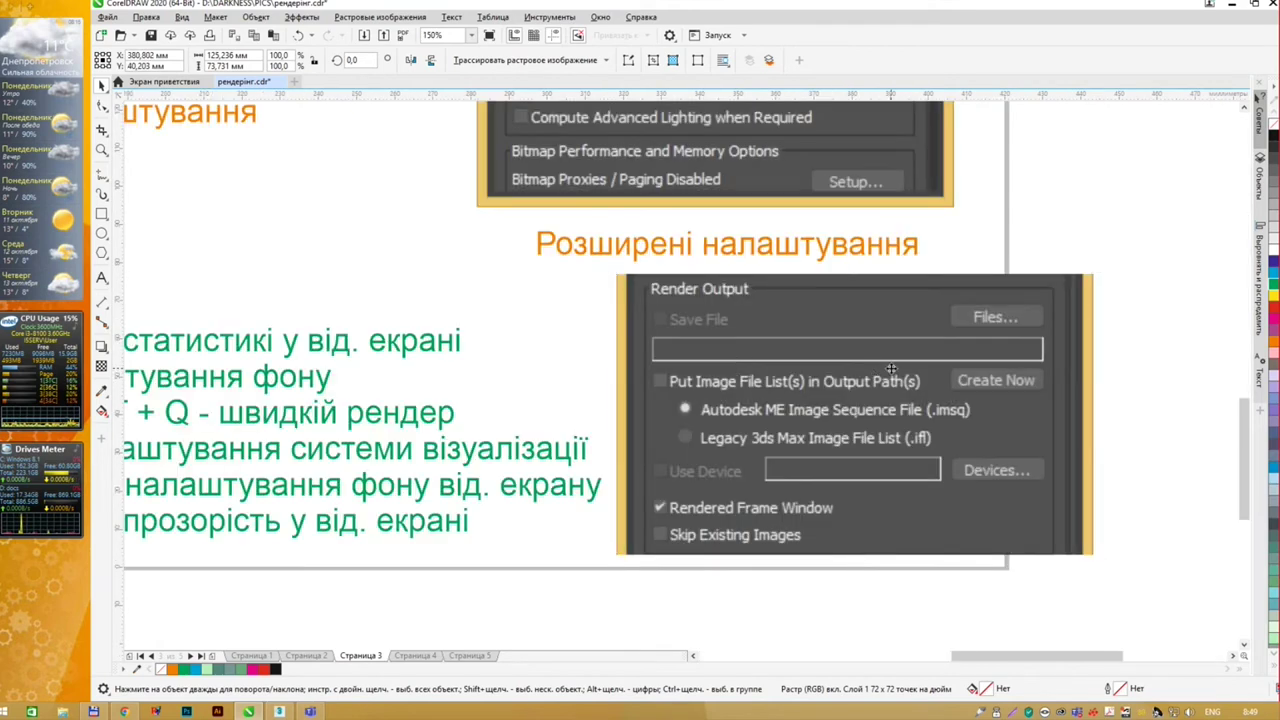
pyautogui.hotkey('alt', 'Tab')
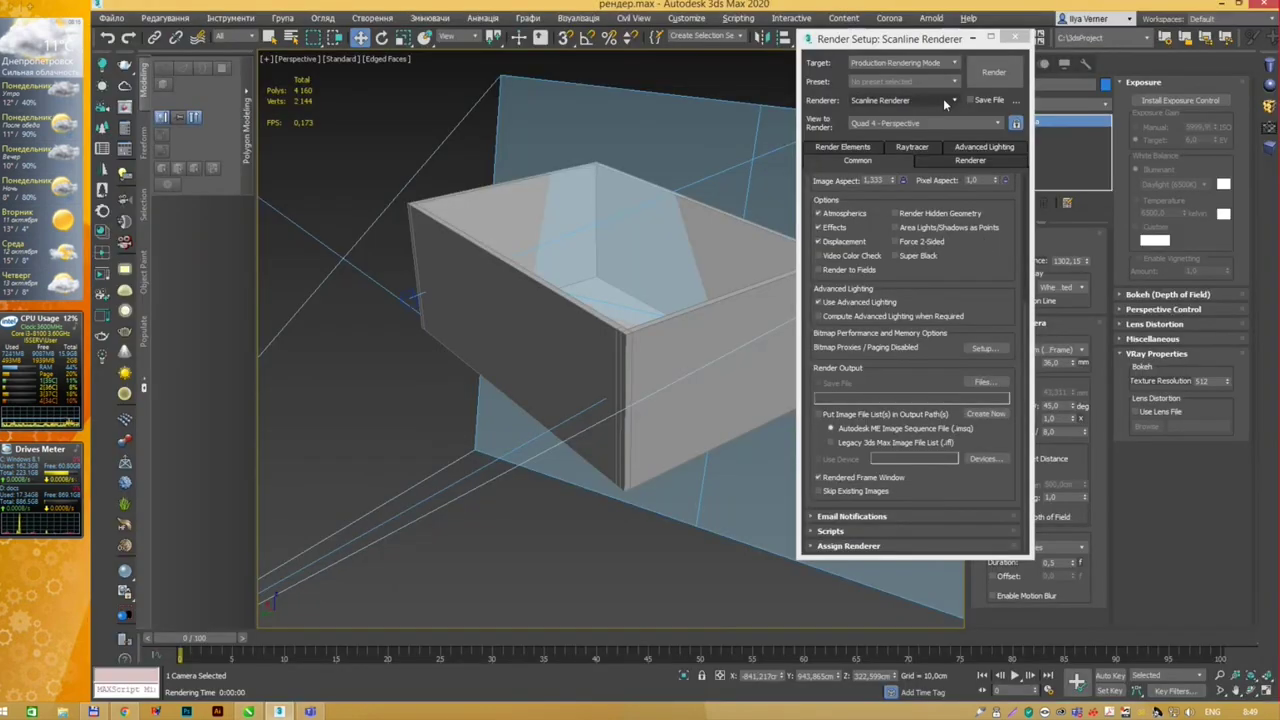
# Step: Render the perspective view of the box and move the Rendered Frame Window aside
pyautogui.click(993, 72)
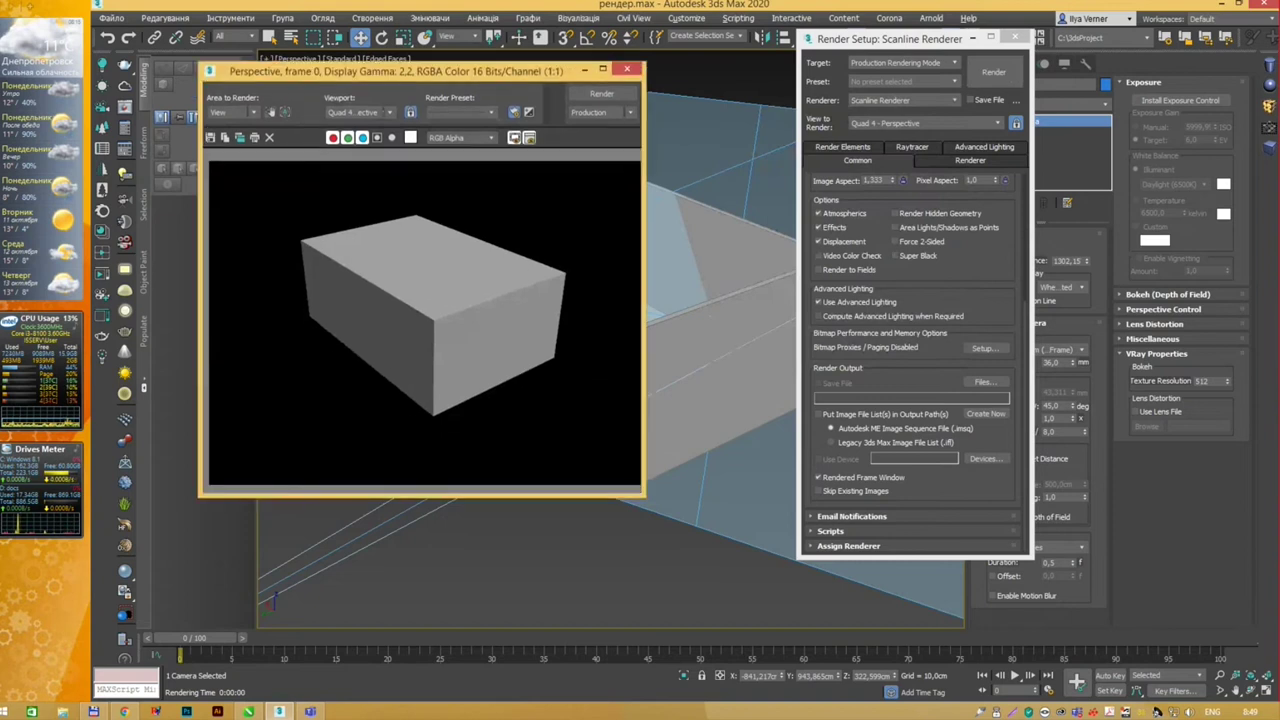
pyautogui.moveTo(512, 100); pyautogui.dragTo(614, 87)
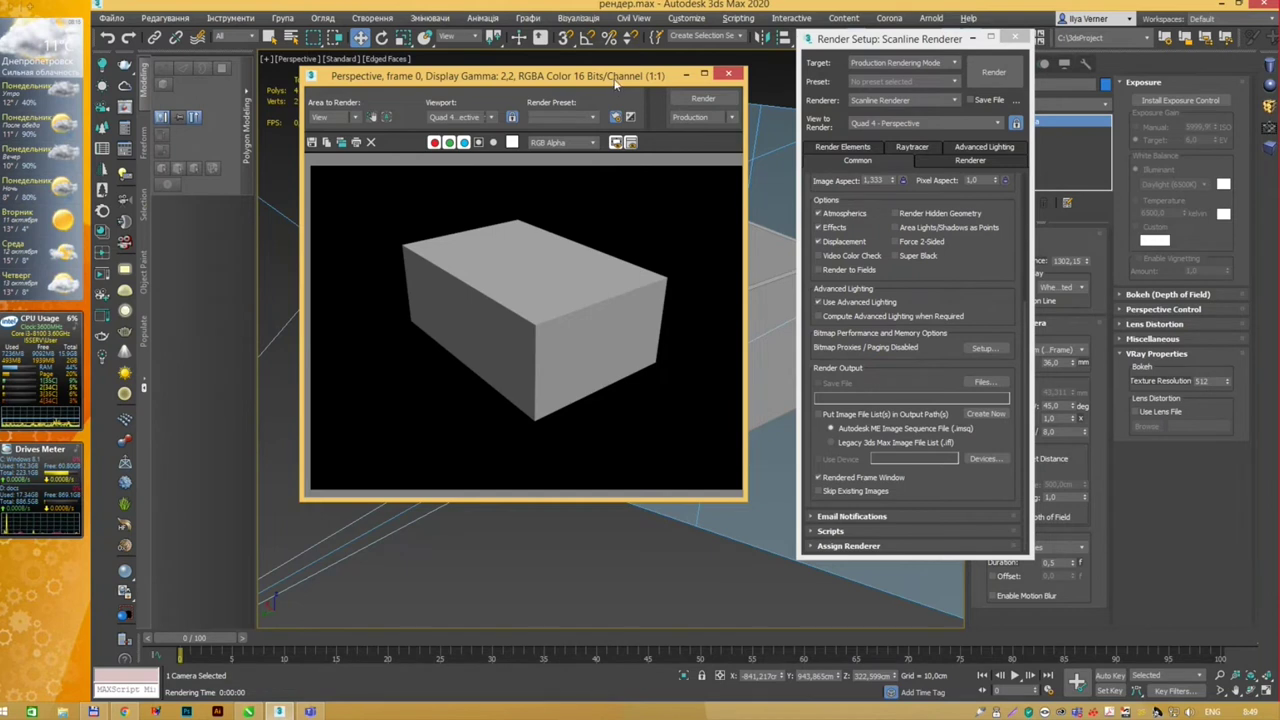
pyautogui.moveTo(614, 89); pyautogui.dragTo(584, 88)
# Step: Cancel saving the rendered image as JPEG and close the Rendered Frame Window
pyautogui.click(283, 142)
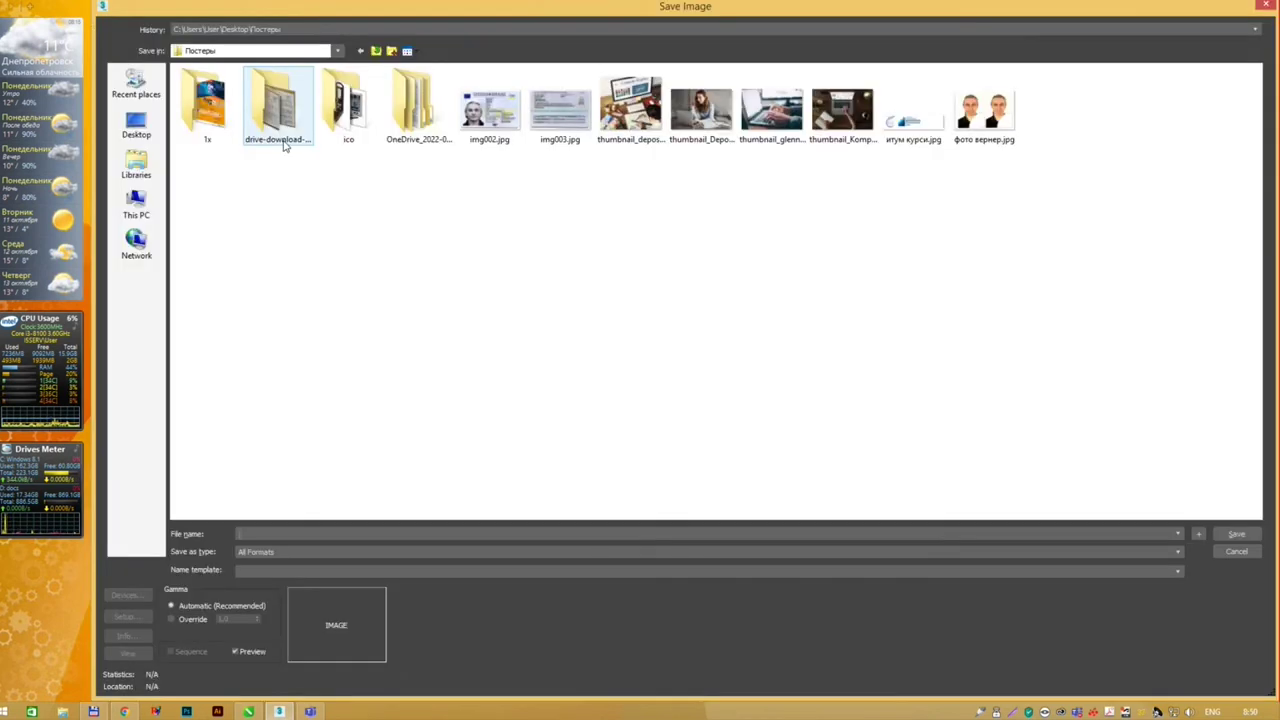
pyautogui.click(327, 555)
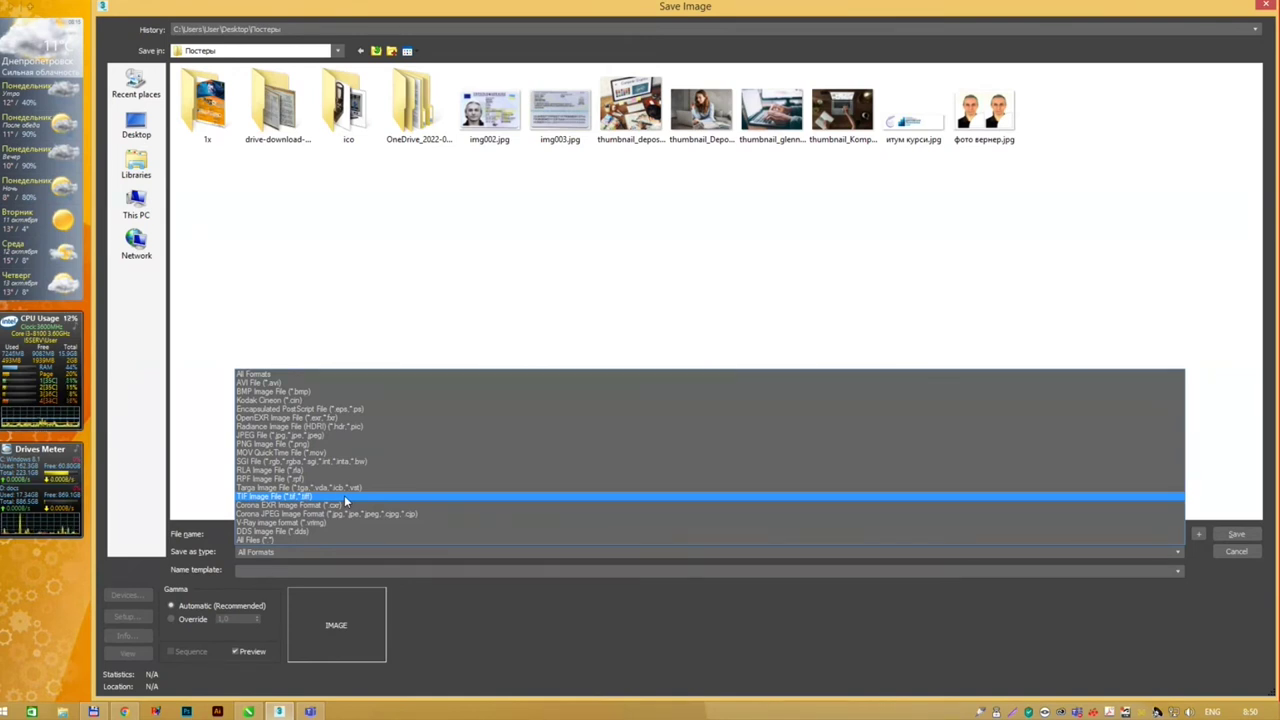
pyautogui.click(330, 436)
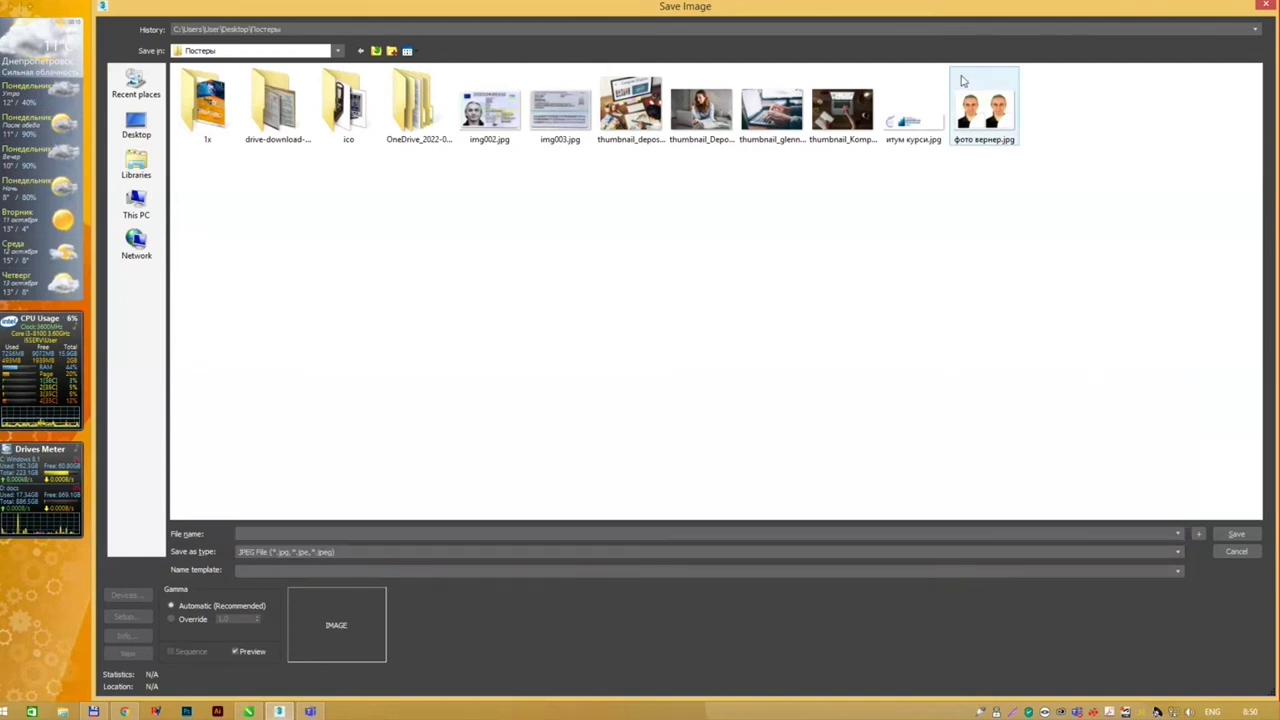
pyautogui.click(1265, 6)
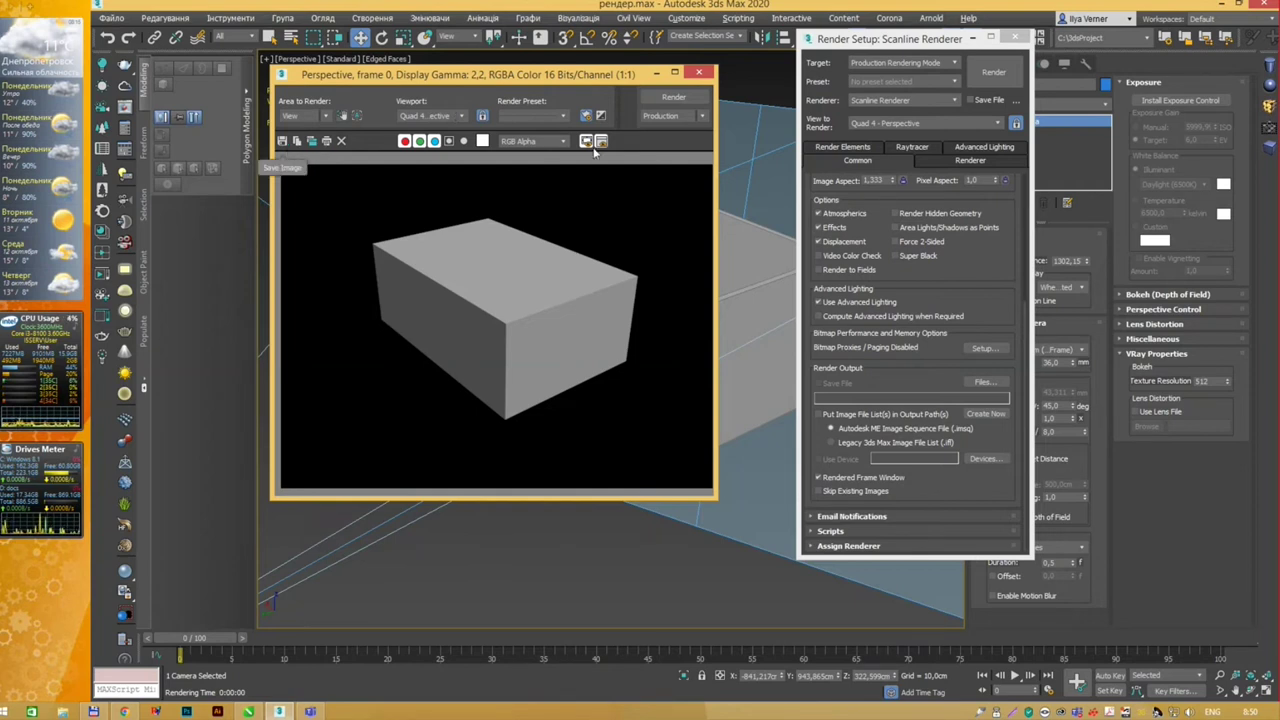
pyautogui.click(698, 72)
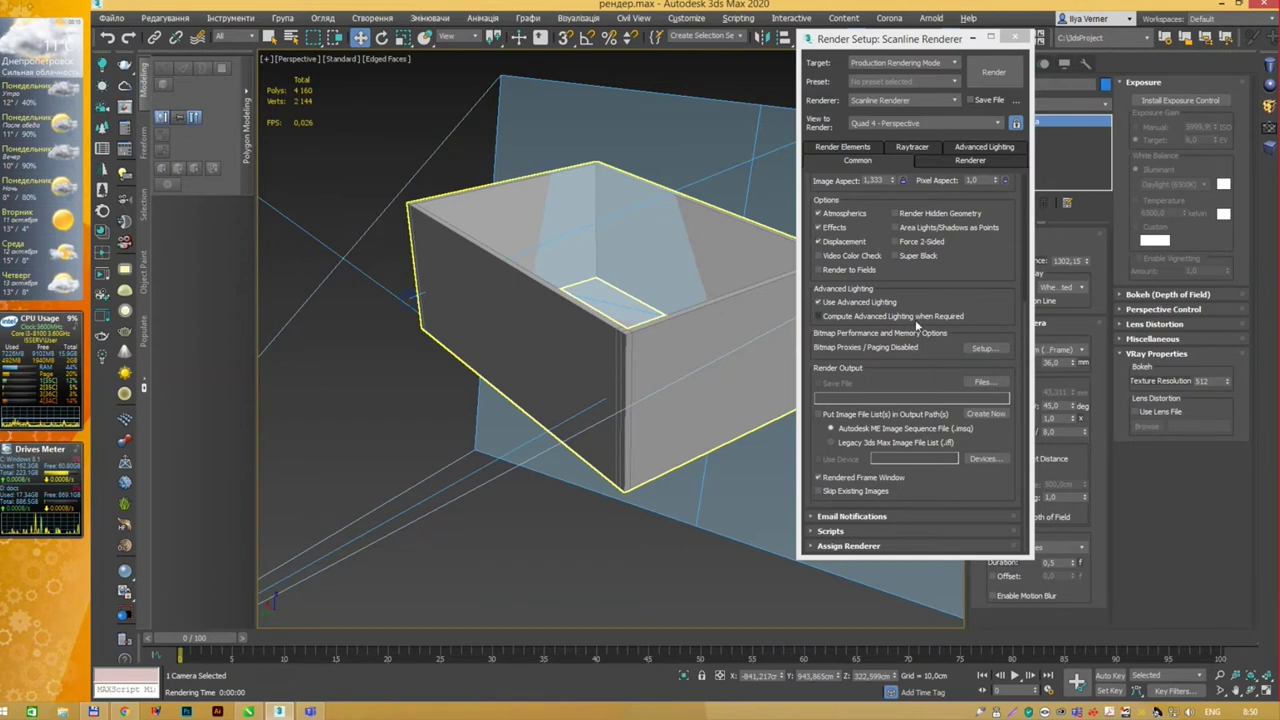
# Step: Set render output to JPEG file 1212.jpg on the Desktop, accepting default JPEG quality
pyautogui.click(982, 386)
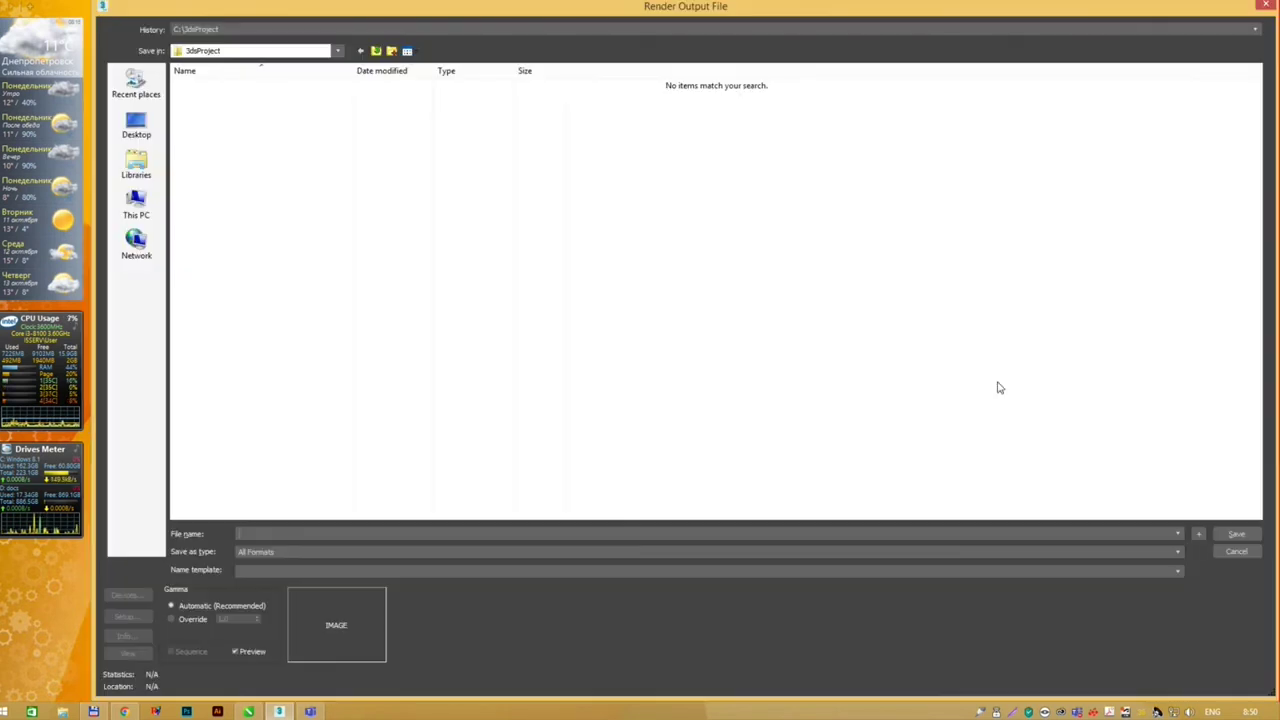
pyautogui.click(352, 551)
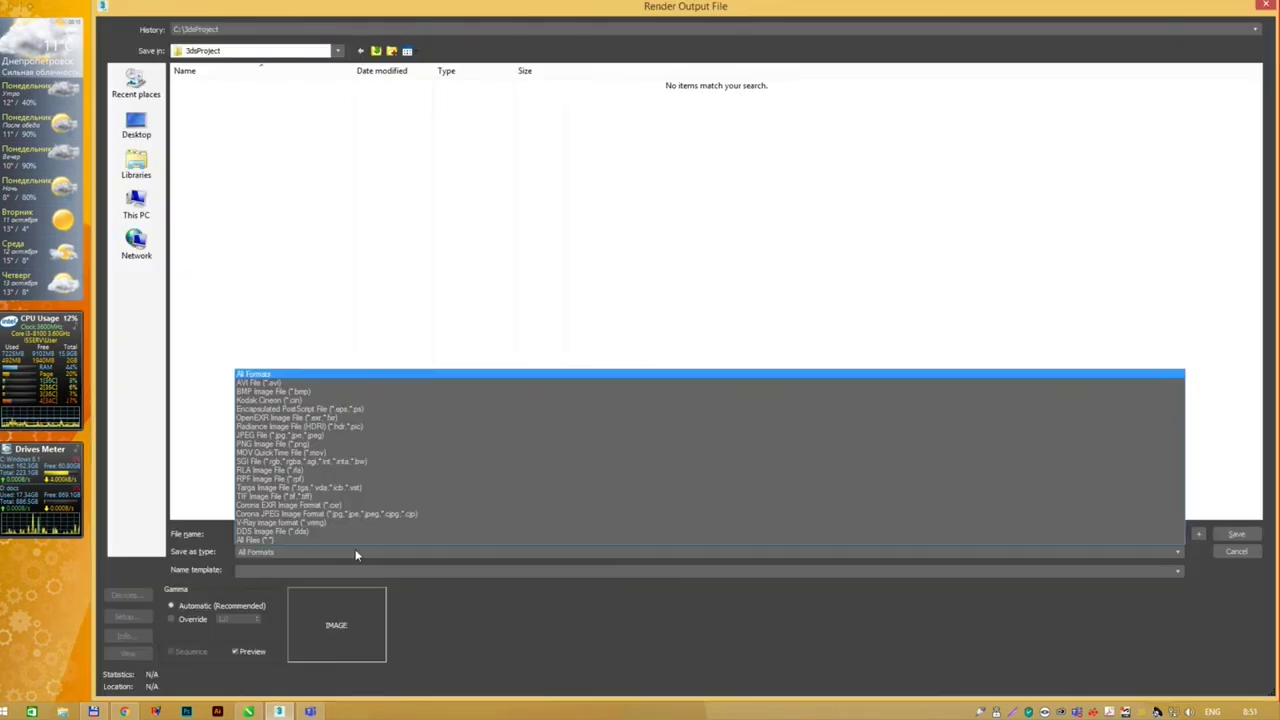
pyautogui.click(365, 435)
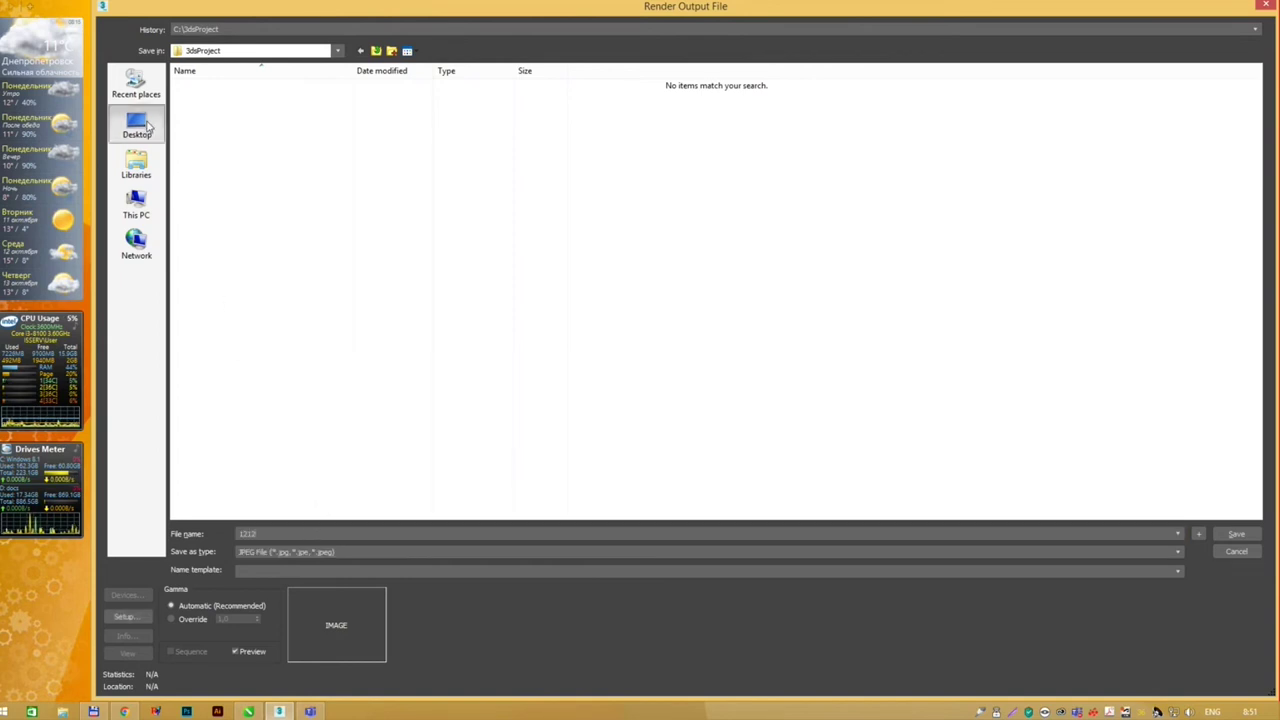
pyautogui.click(136, 124)
pyautogui.click(1236, 534)
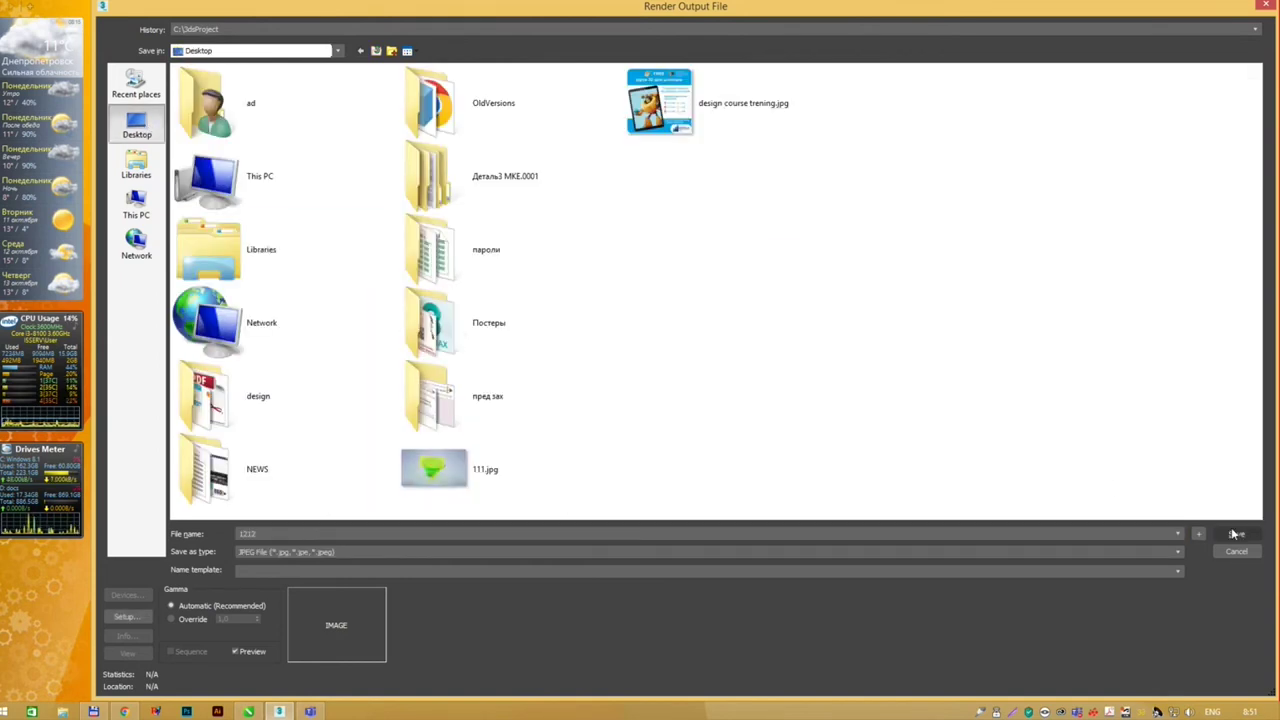
pyautogui.click(646, 427)
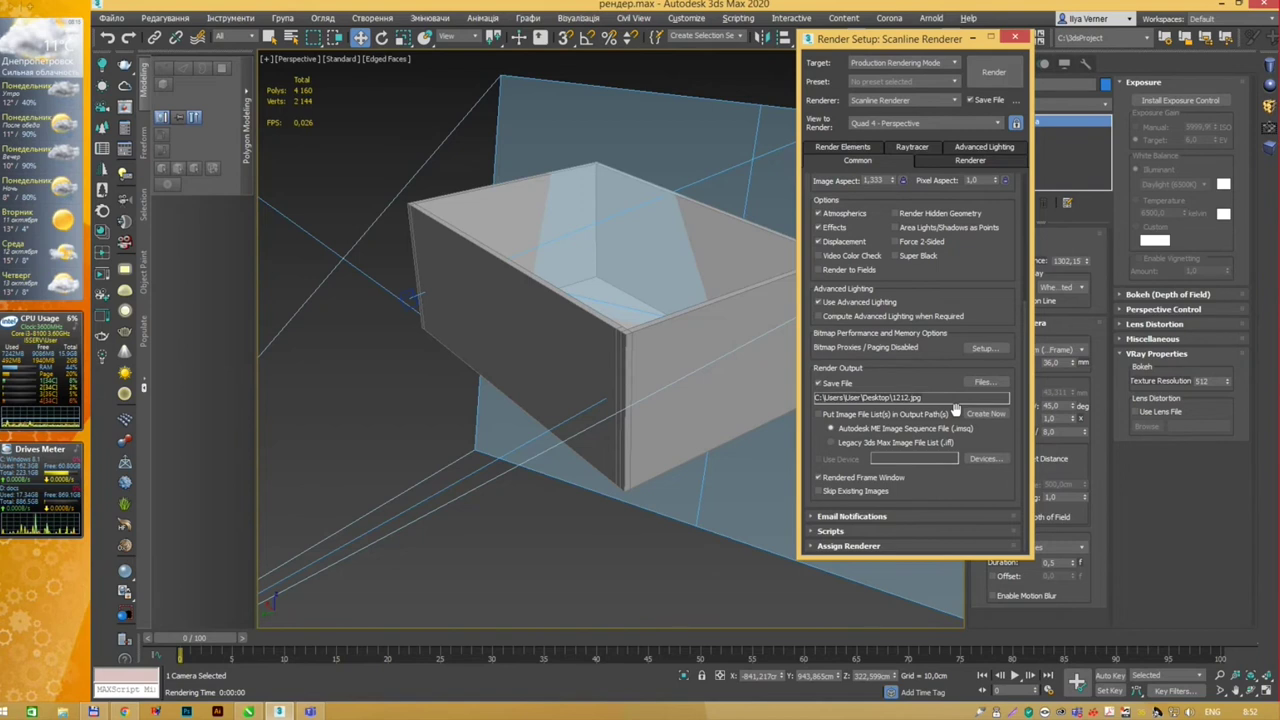
# Step: Switch the production renderer to ART Renderer
pyautogui.click(869, 415)
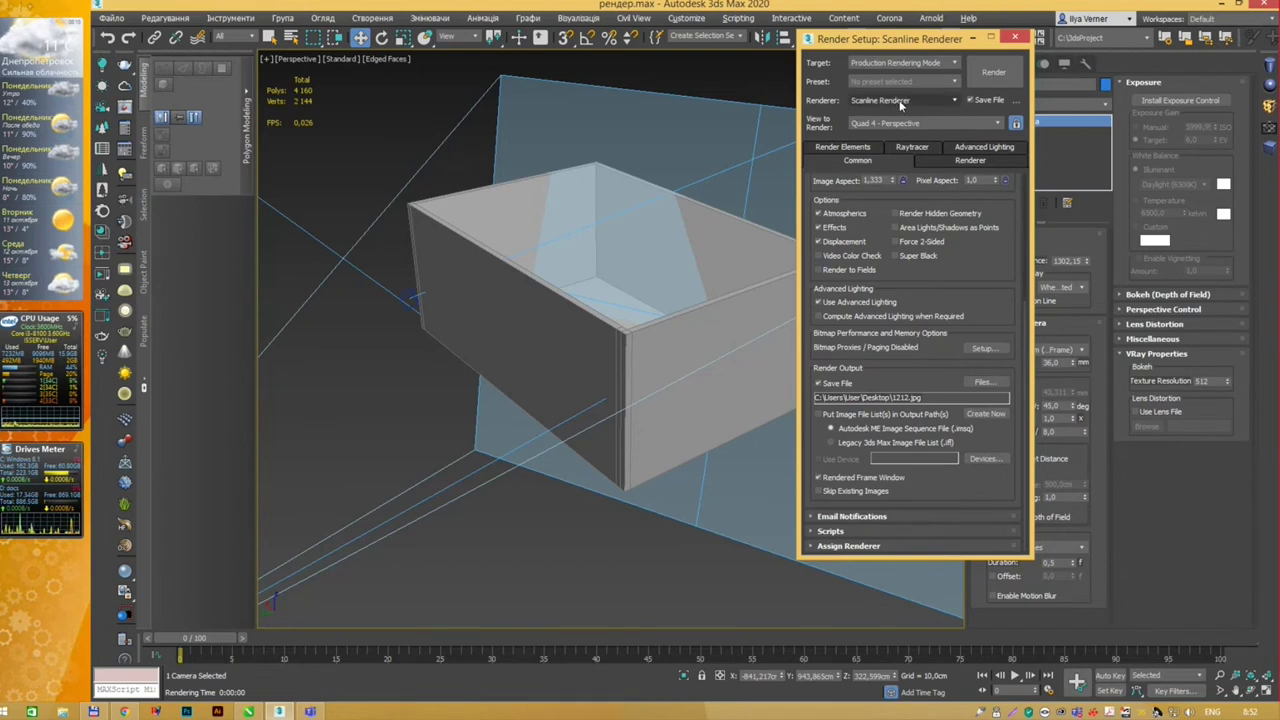
pyautogui.scroll(5, 945, 284)
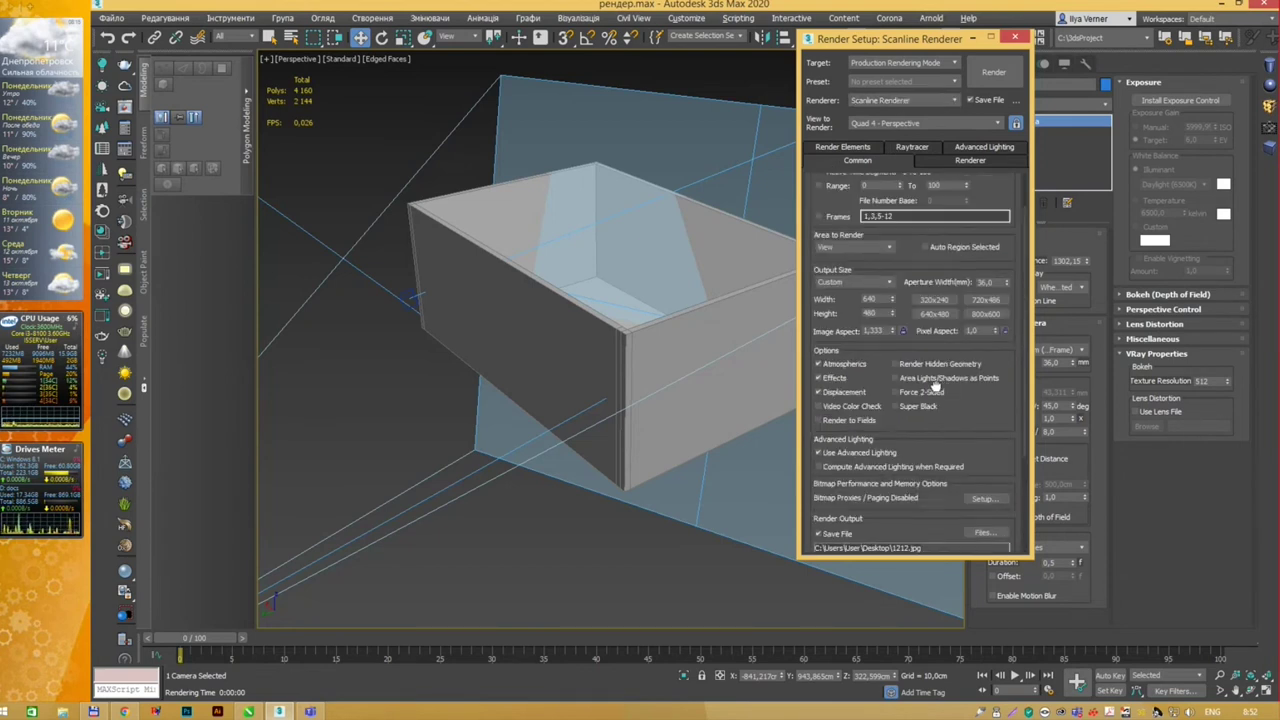
pyautogui.scroll(-2, 930, 270)
pyautogui.scroll(-1, 929, 268)
pyautogui.click(894, 100)
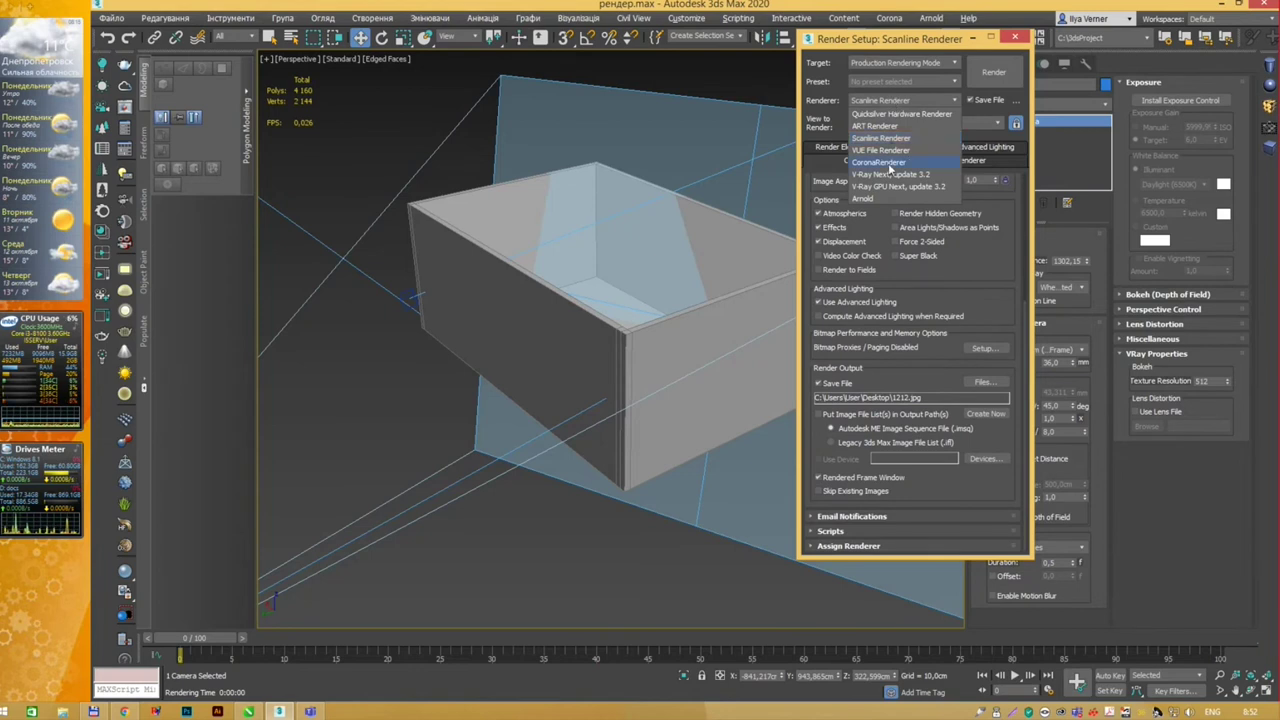
pyautogui.click(883, 126)
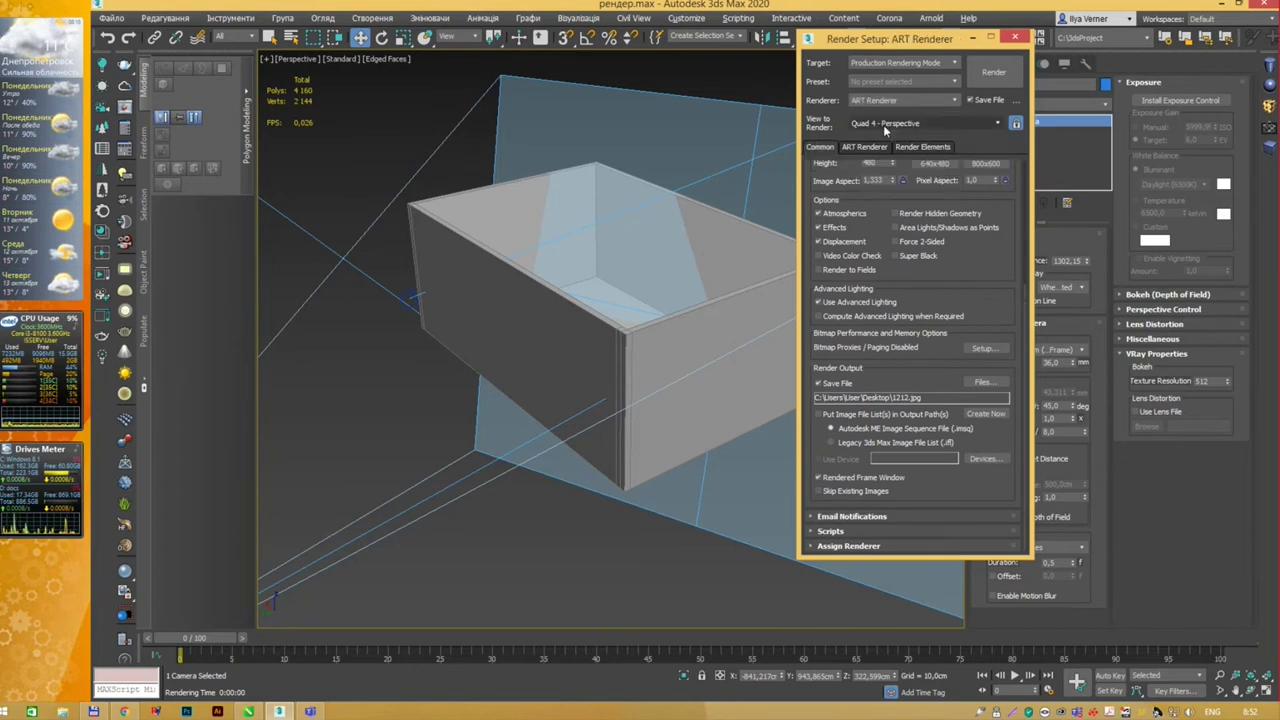
# Step: Switch the production renderer to Arnold
pyautogui.scroll(1, 963, 249)
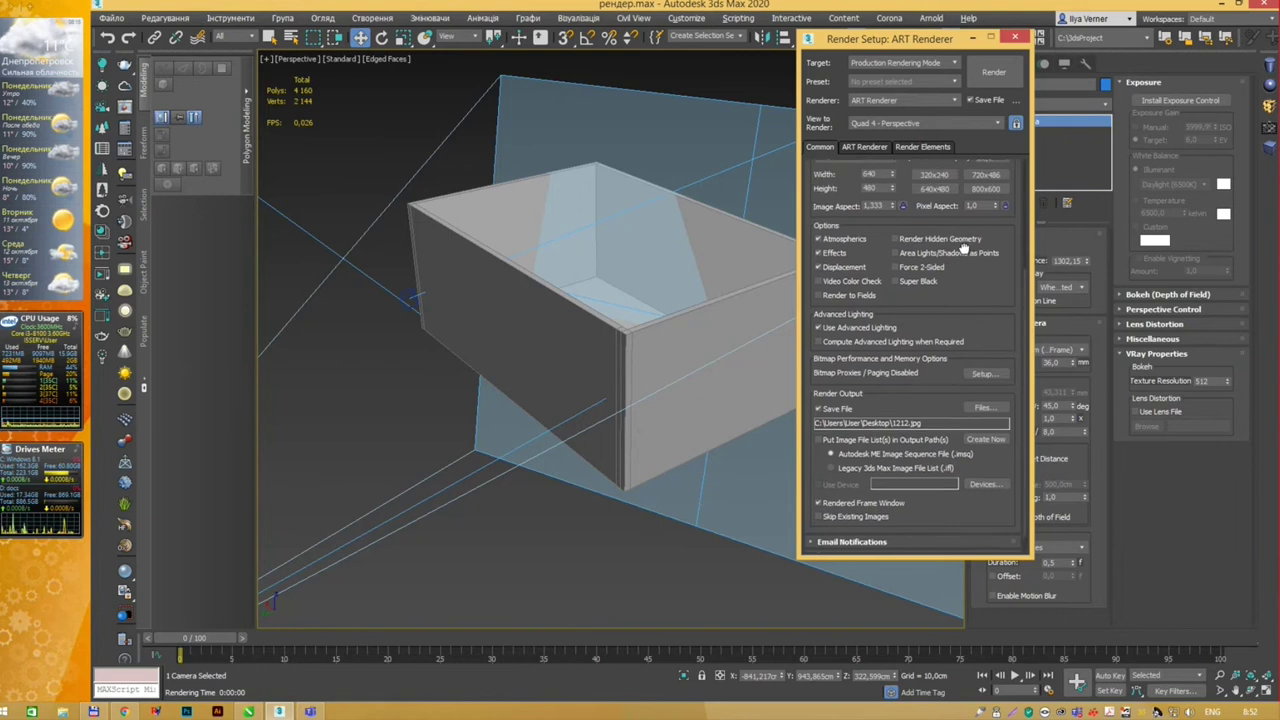
pyautogui.scroll(5, 963, 249)
pyautogui.scroll(-2, 965, 245)
pyautogui.scroll(-4, 972, 235)
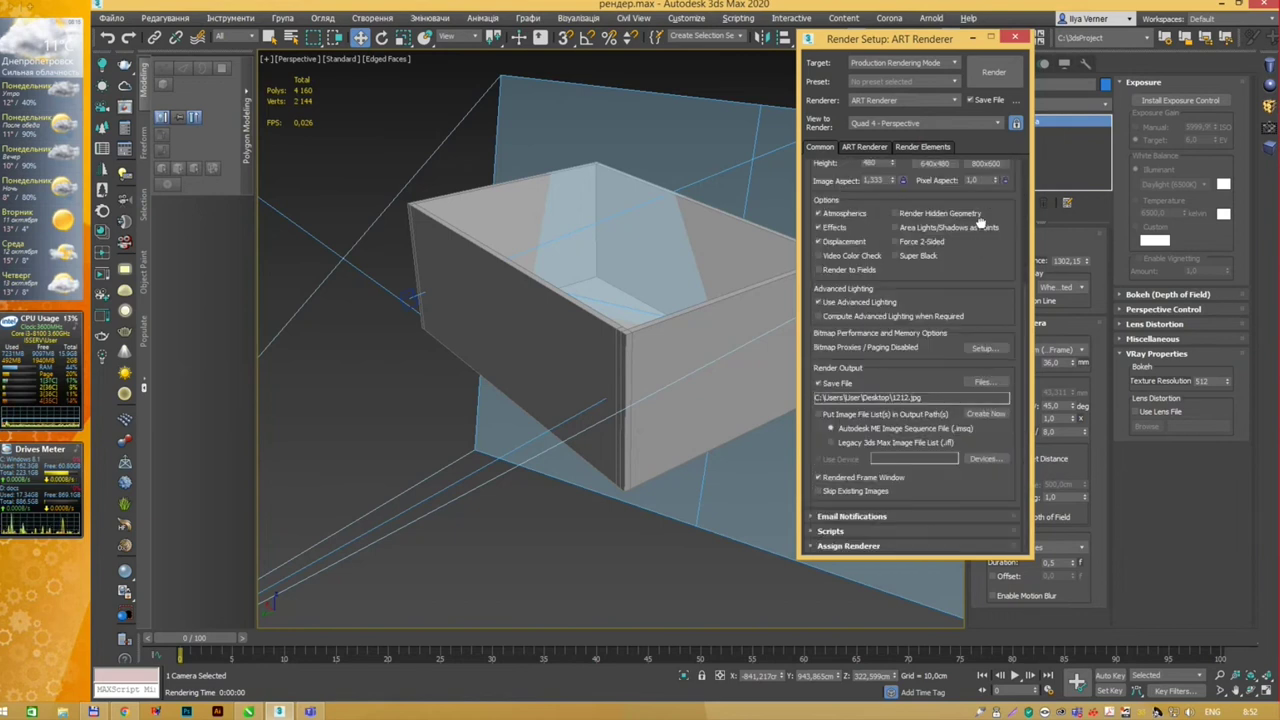
pyautogui.scroll(5, 965, 400)
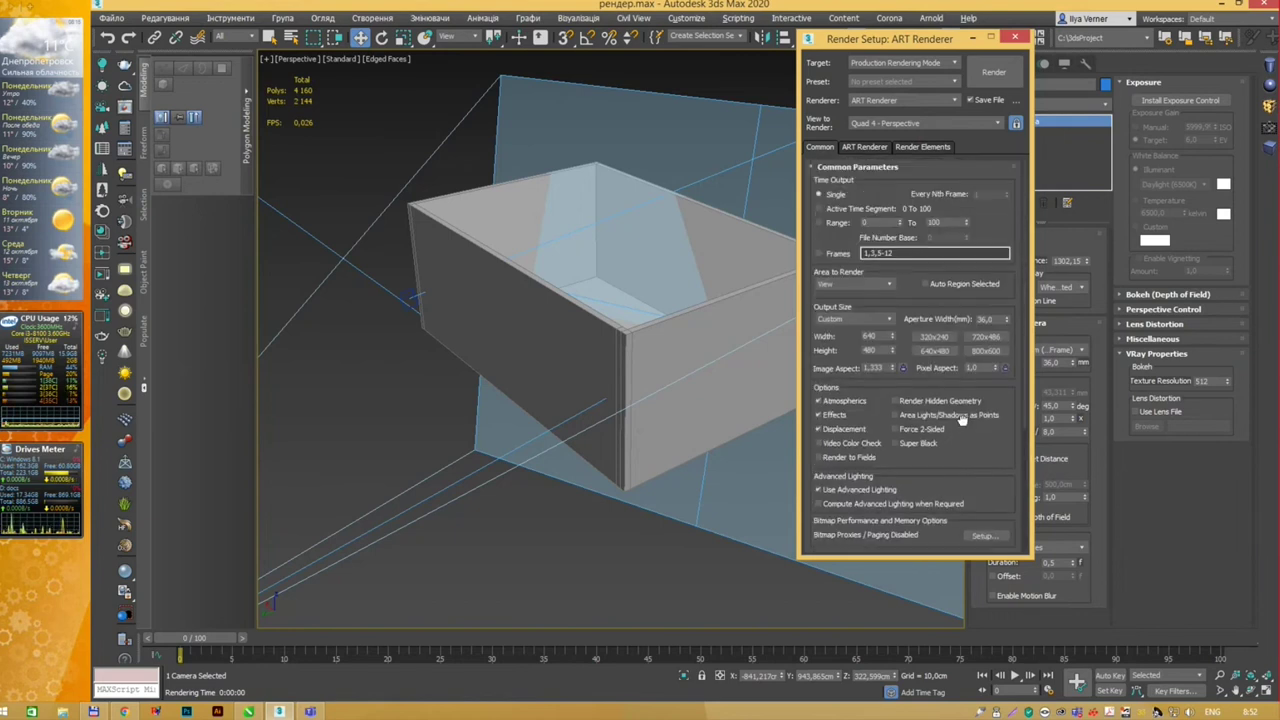
pyautogui.click(900, 123)
pyautogui.click(889, 128)
pyautogui.click(896, 101)
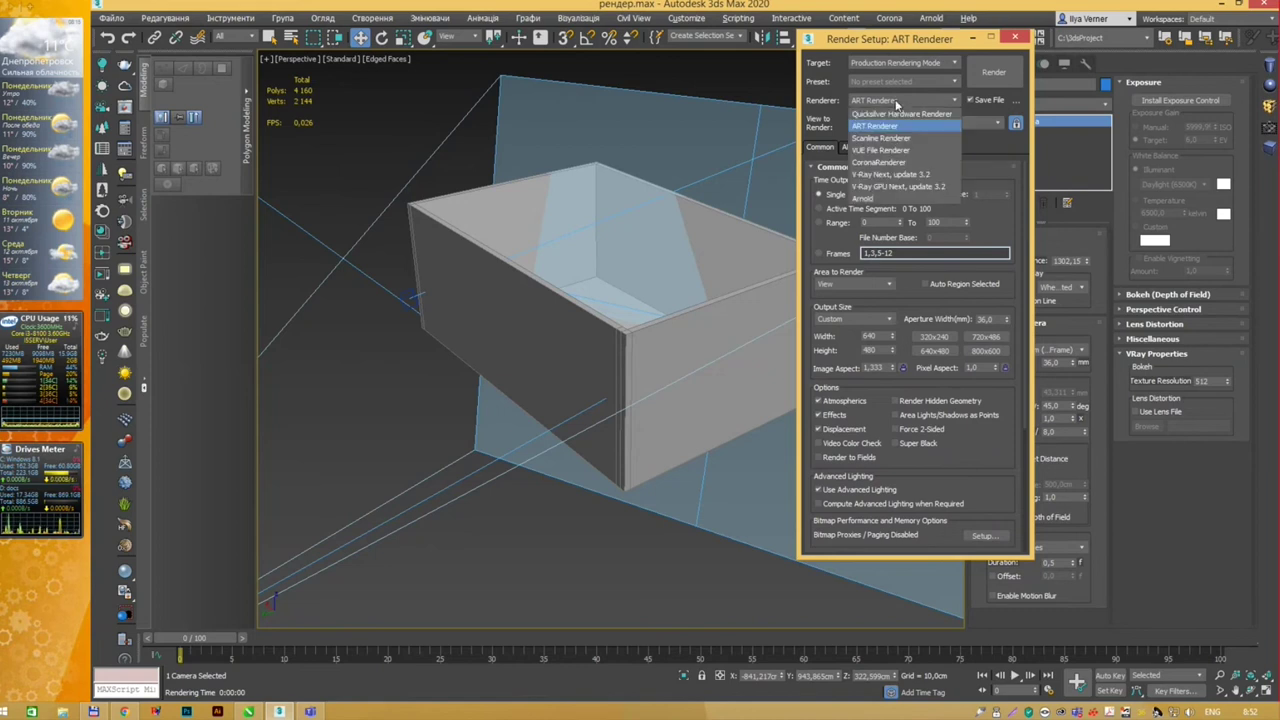
pyautogui.click(895, 126)
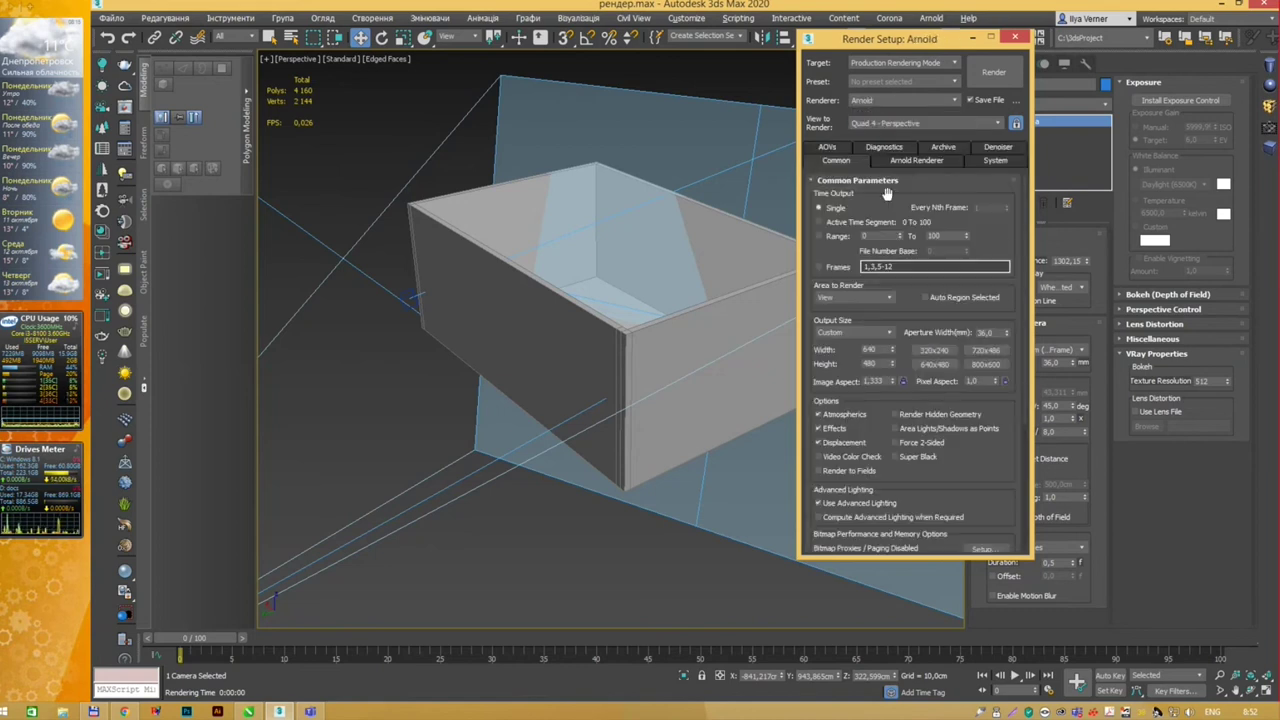
pyautogui.moveTo(963, 468)
pyautogui.mouseDown()
pyautogui.moveTo(966, 401)
pyautogui.moveTo(966, 456)
pyautogui.mouseUp()
# Step: Make CoronaRenderer the active renderer and scroll through its settings
pyautogui.click(889, 100)
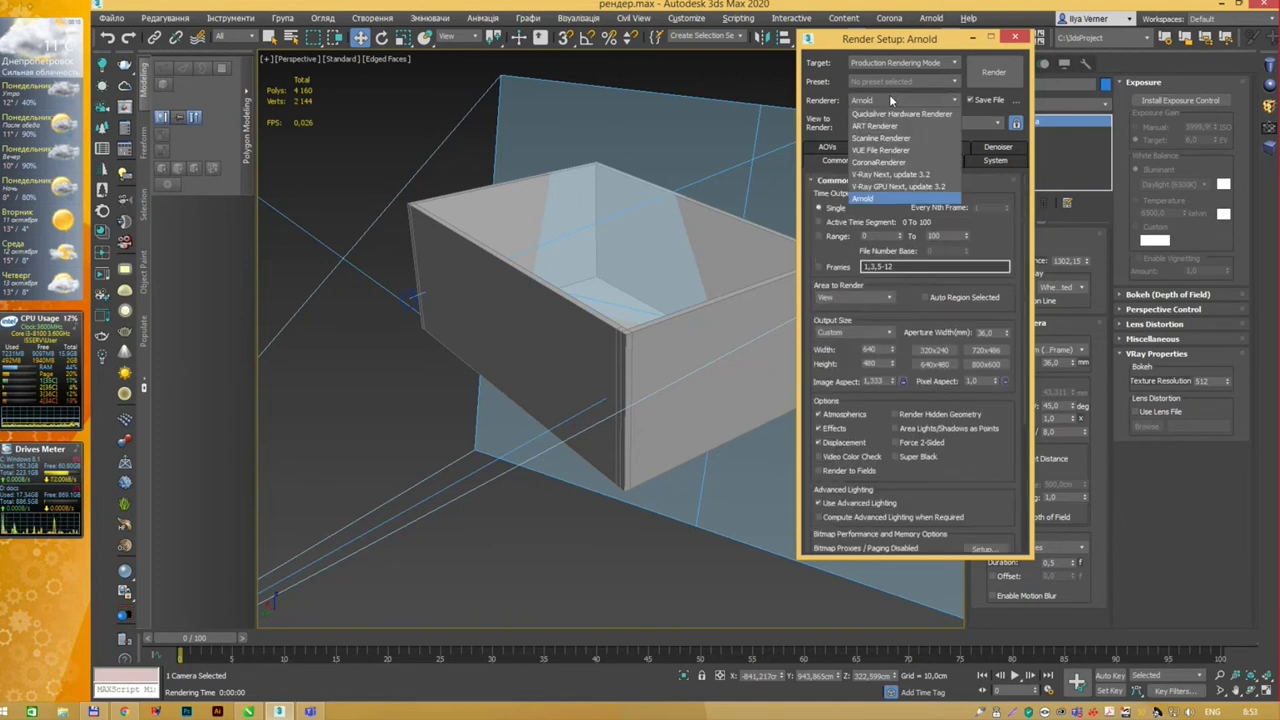
pyautogui.click(900, 162)
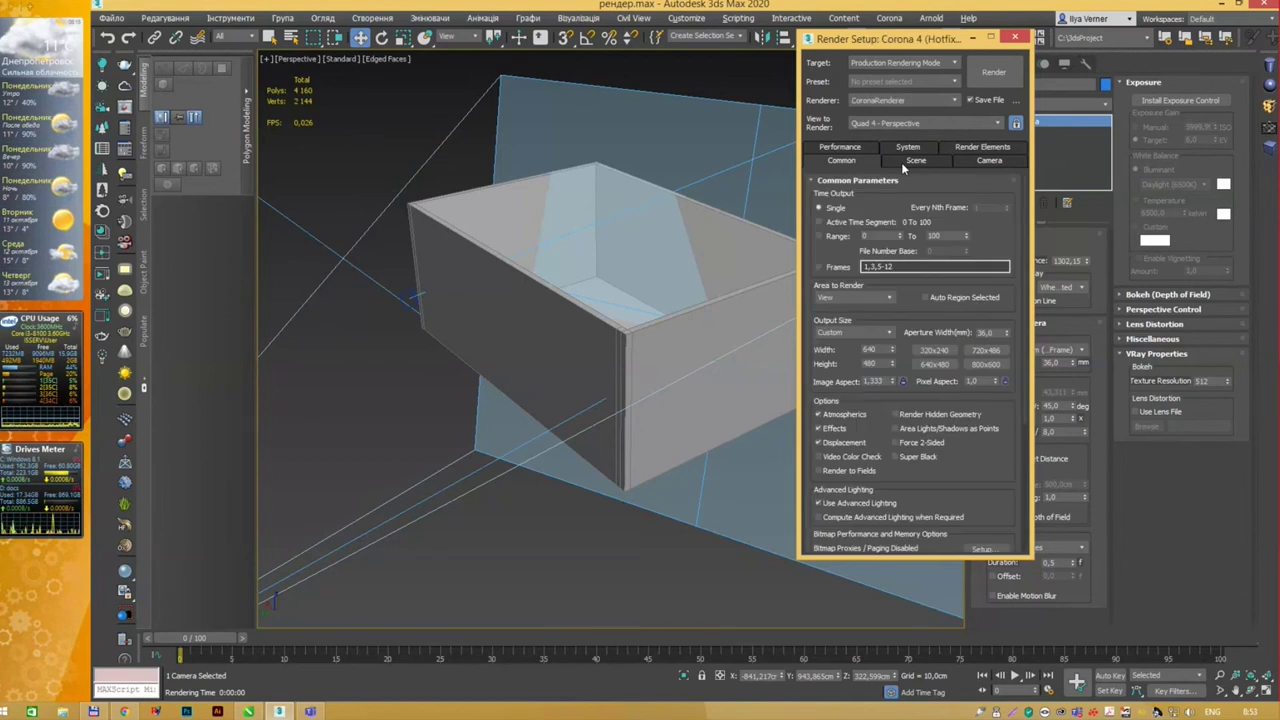
pyautogui.scroll(-2, 932, 387)
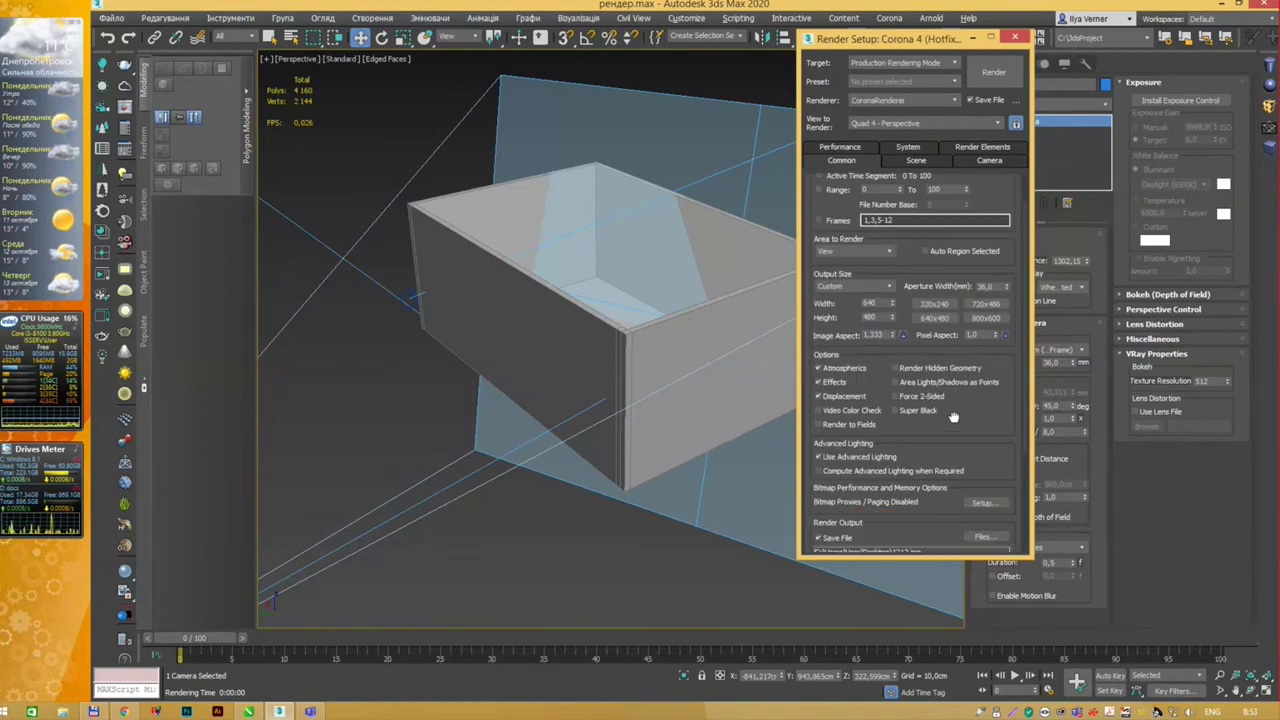
pyautogui.scroll(-3, 932, 387)
pyautogui.scroll(3, 935, 300)
pyautogui.scroll(2, 935, 240)
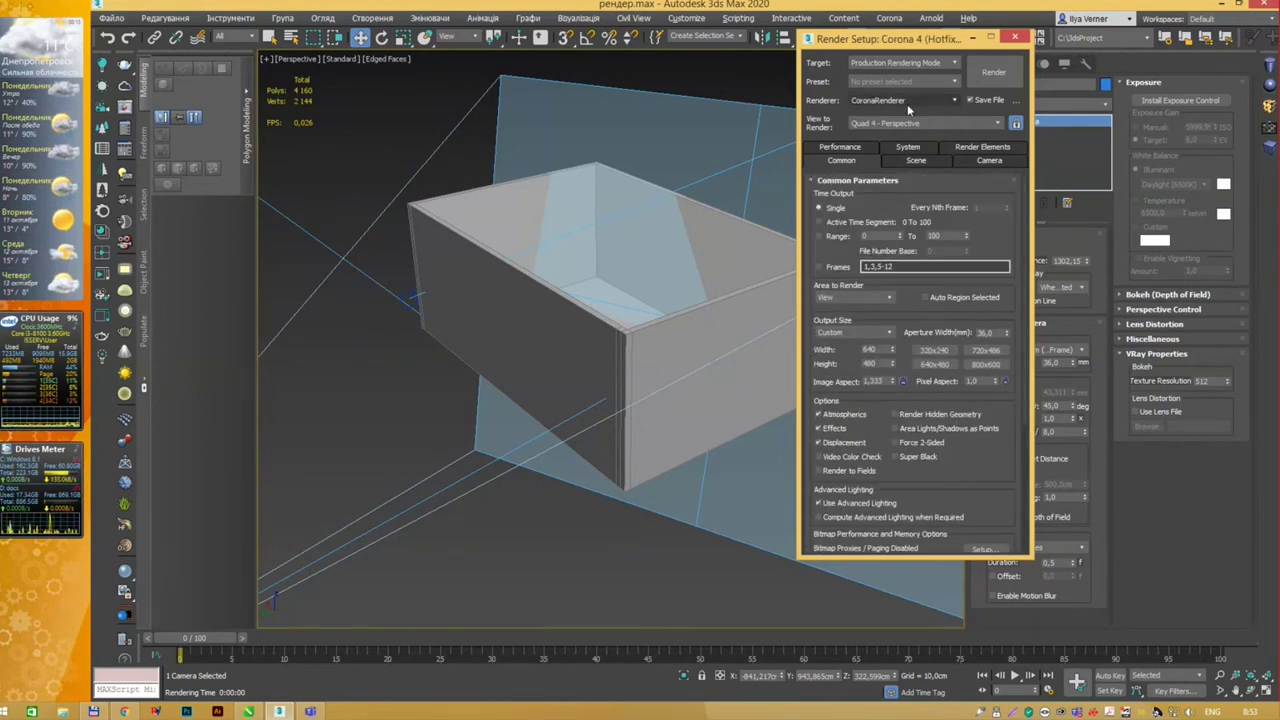
# Step: Try V-Ray Next, update 3.2, then settle on Scanline Renderer
pyautogui.click(907, 100)
pyautogui.click(880, 174)
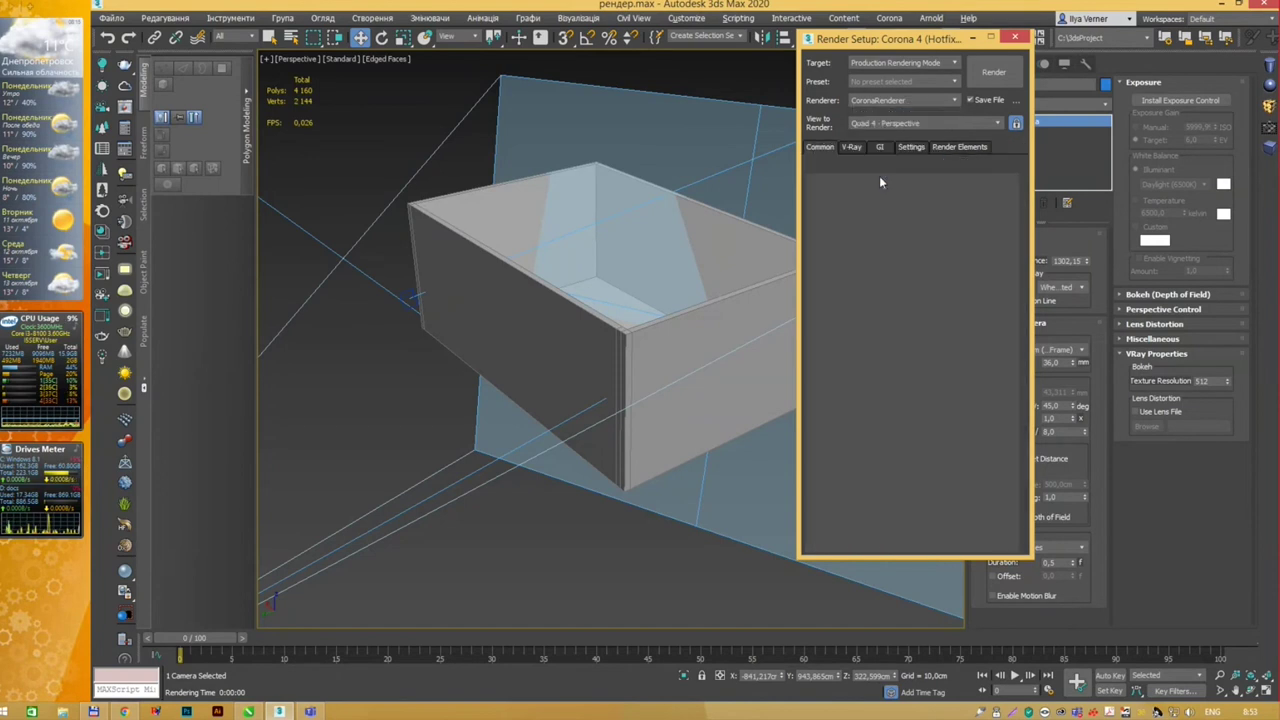
pyautogui.scroll(-4, 973, 460)
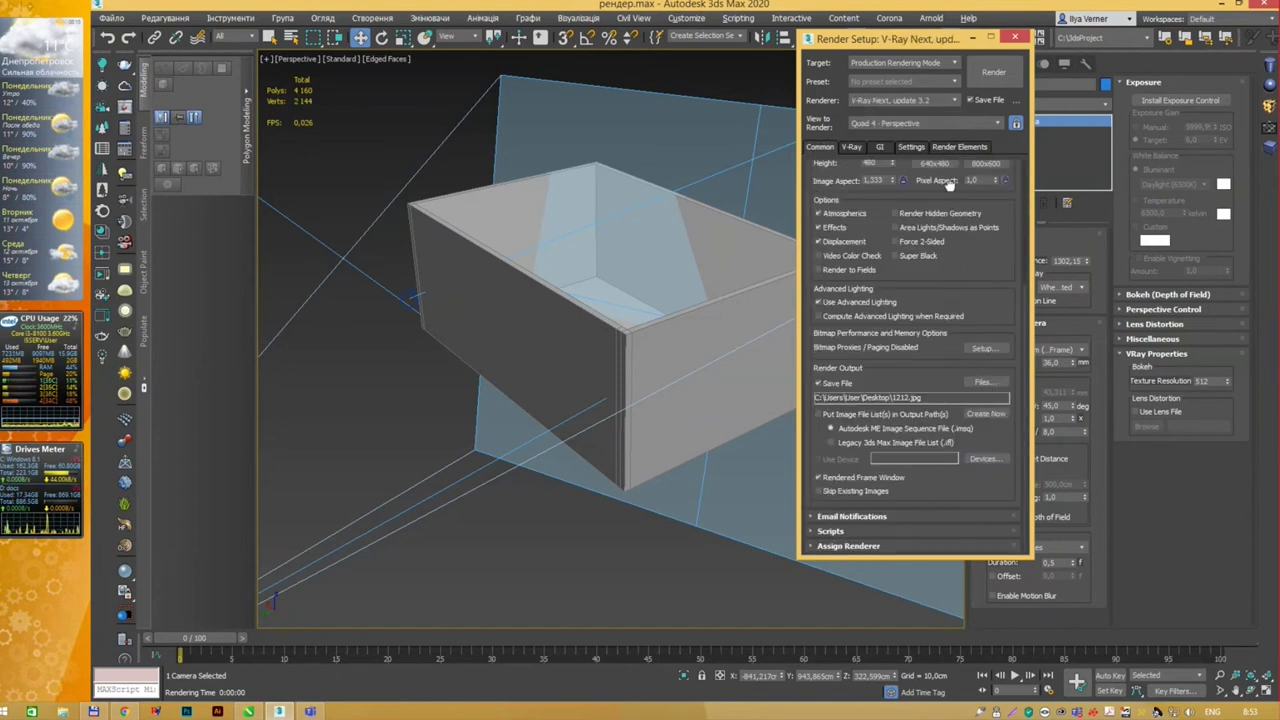
pyautogui.scroll(1, 968, 458)
pyautogui.scroll(2, 963, 457)
pyautogui.scroll(2, 957, 455)
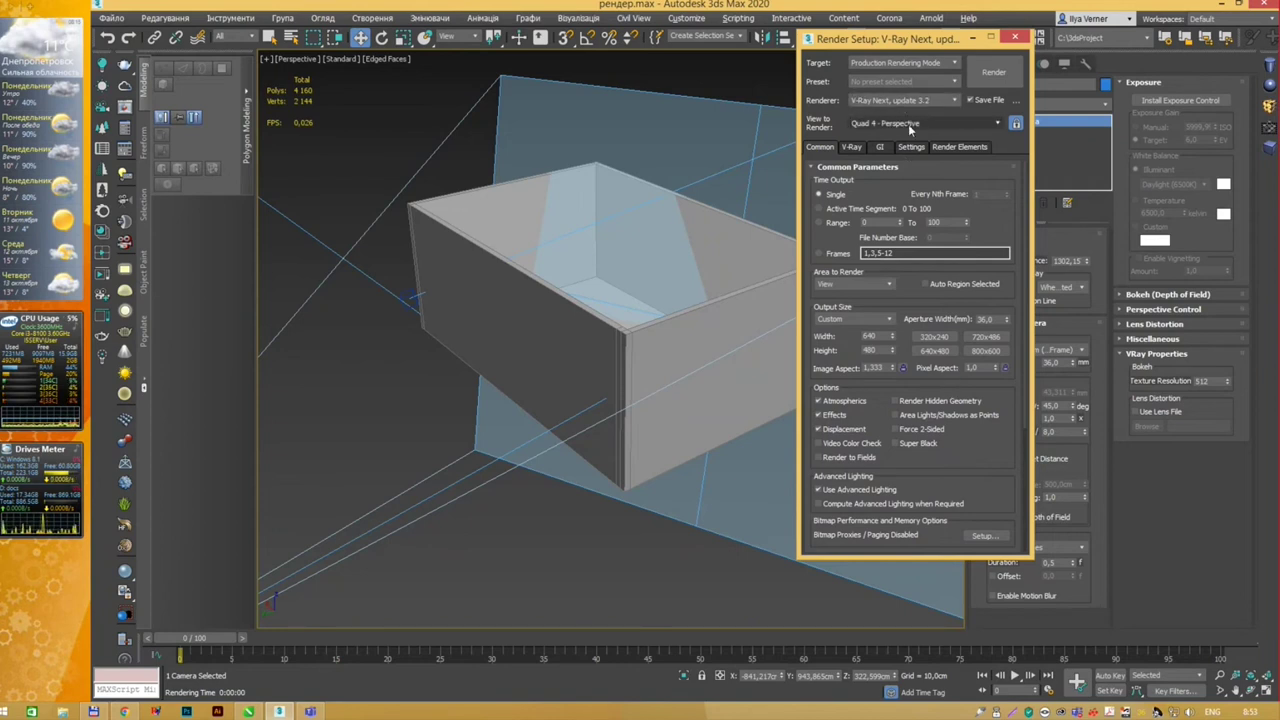
pyautogui.click(886, 102)
pyautogui.click(889, 141)
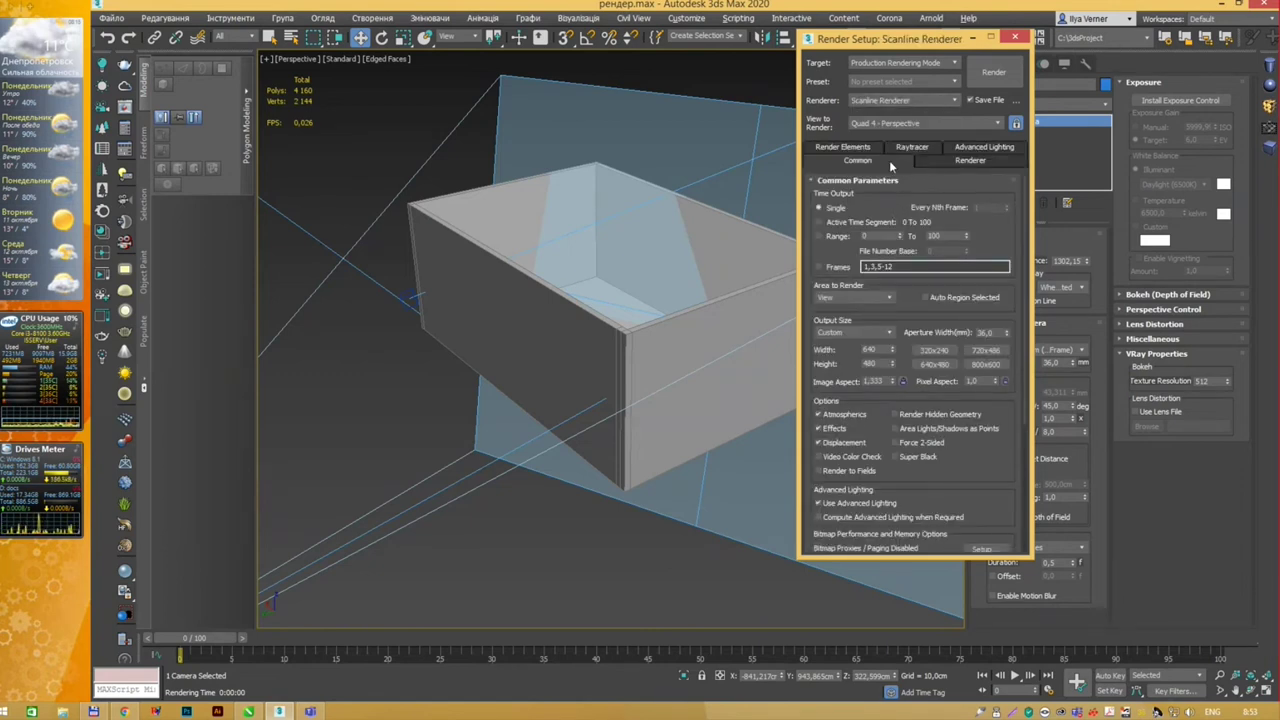
# Step: Scroll through the Scanline Renderer tab's options, then return to the Common parameters
pyautogui.click(975, 161)
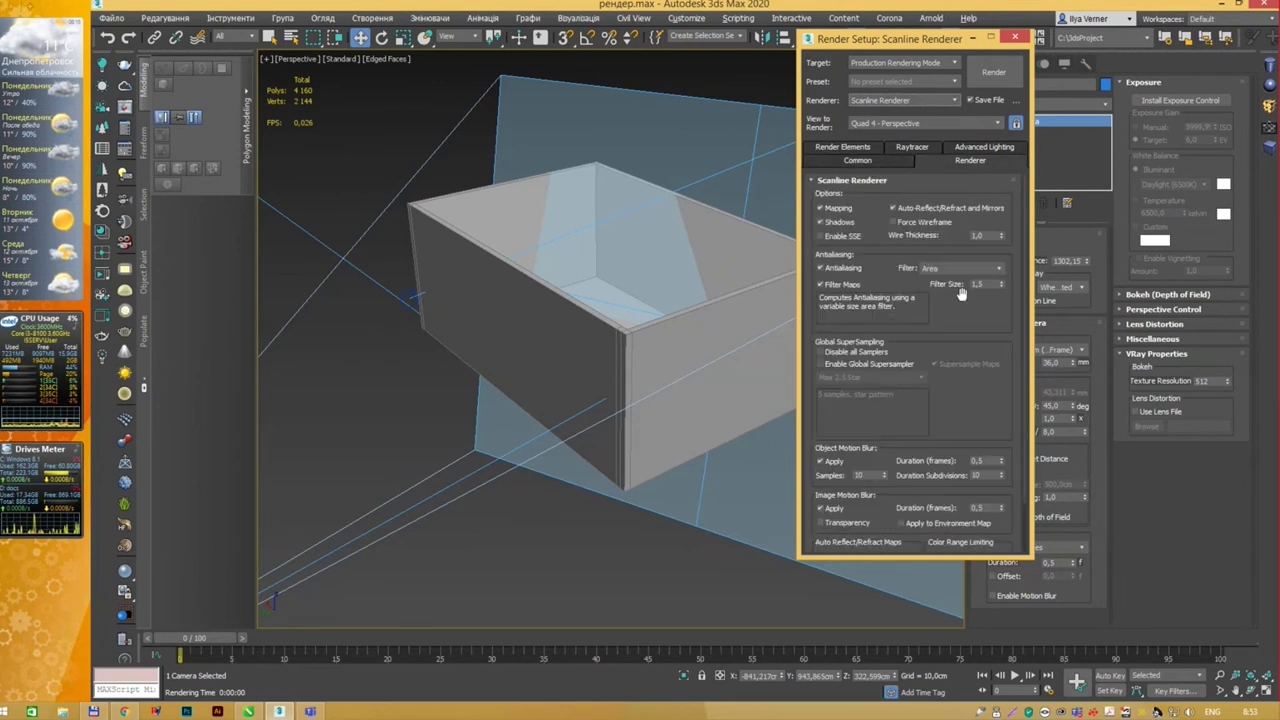
pyautogui.moveTo(962, 355); pyautogui.dragTo(971, 307)
pyautogui.moveTo(977, 222); pyautogui.dragTo(973, 325)
pyautogui.click(874, 159)
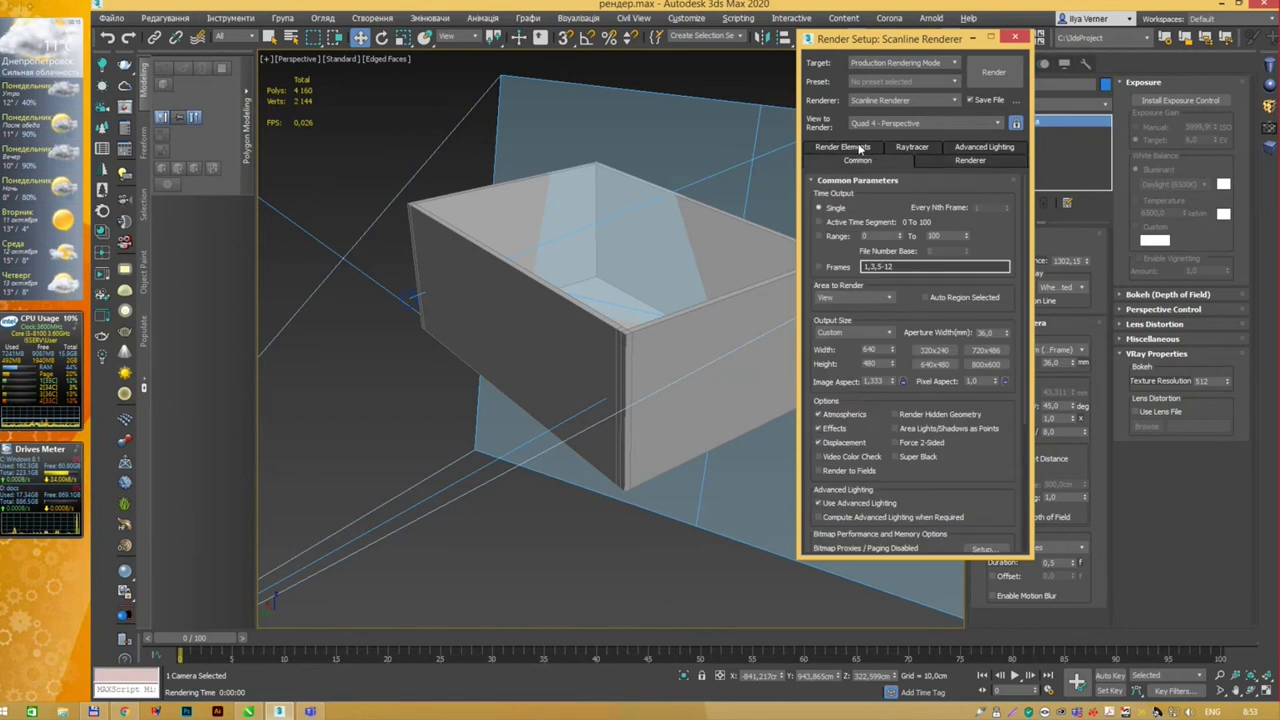
# Step: Review the Render Elements, Raytracer and Advanced Lighting settings pages
pyautogui.click(858, 148)
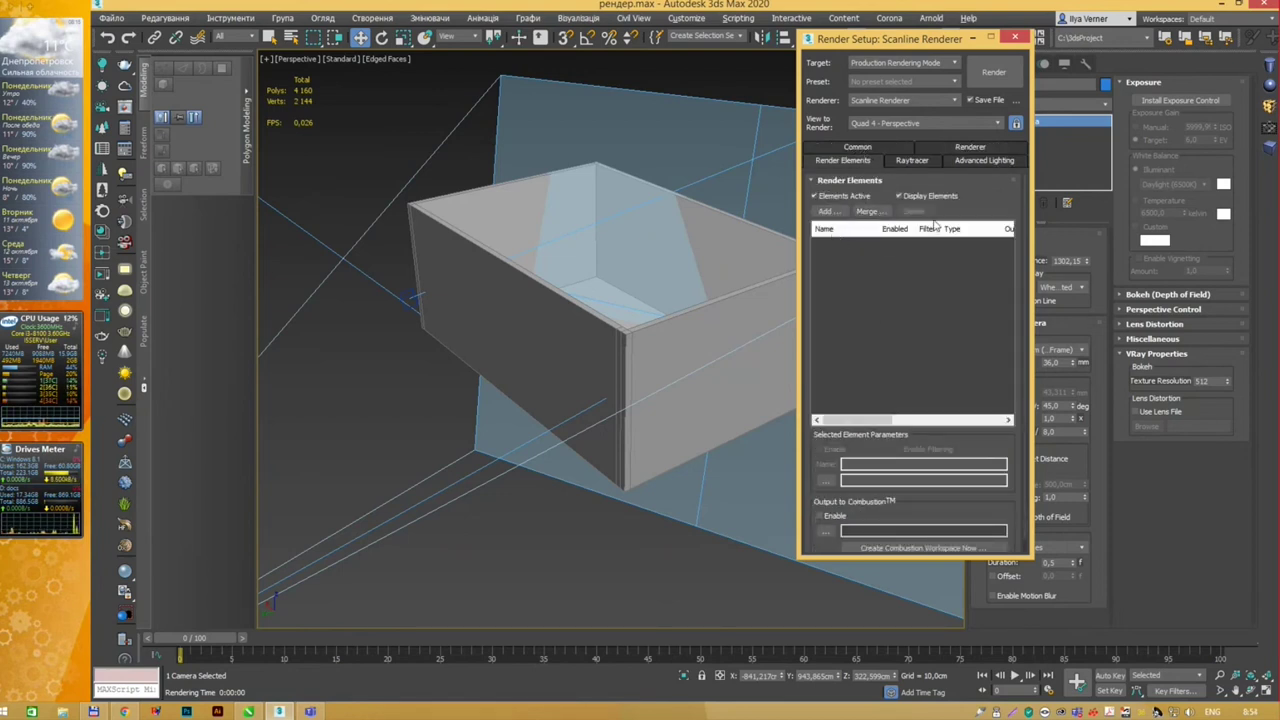
pyautogui.click(911, 161)
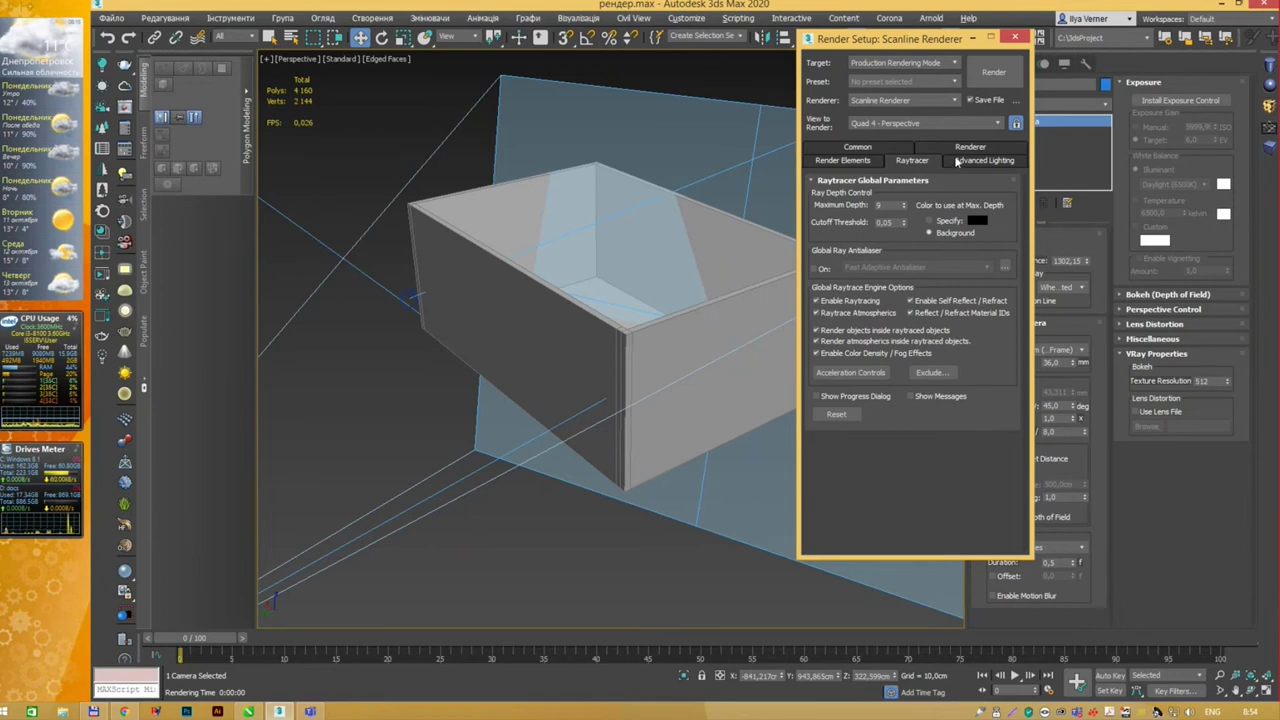
pyautogui.click(990, 161)
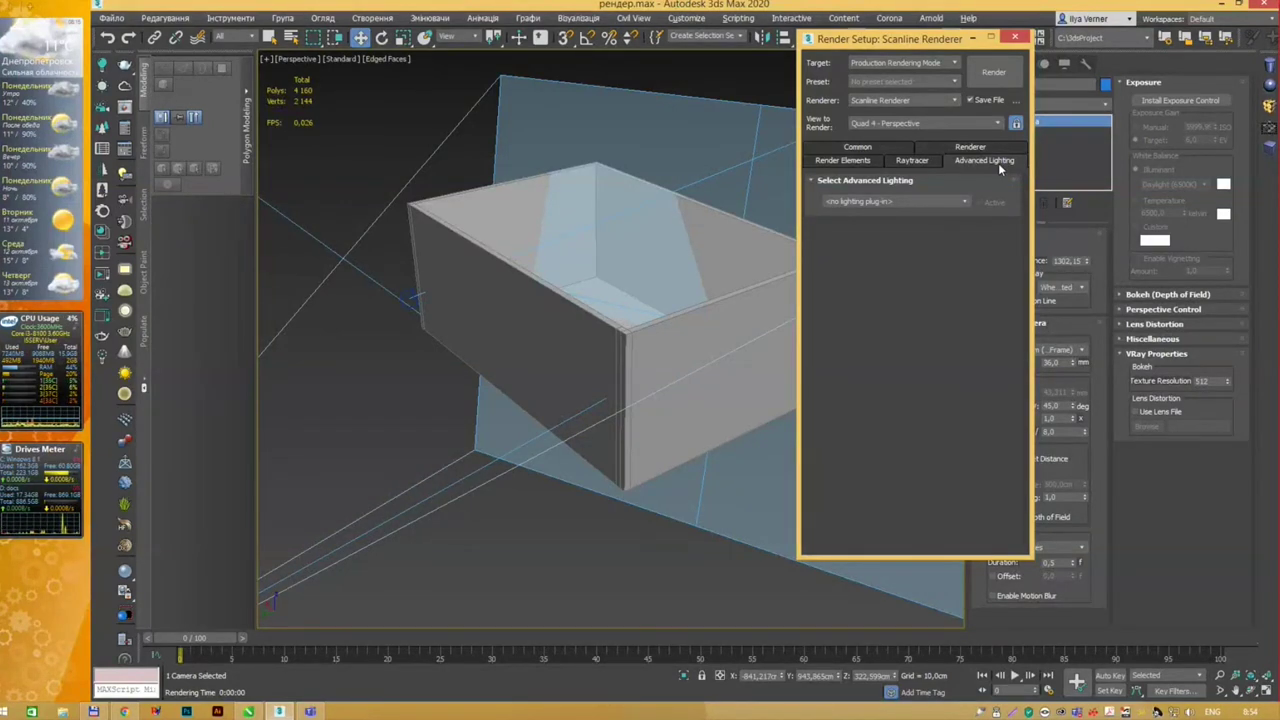
pyautogui.click(895, 101)
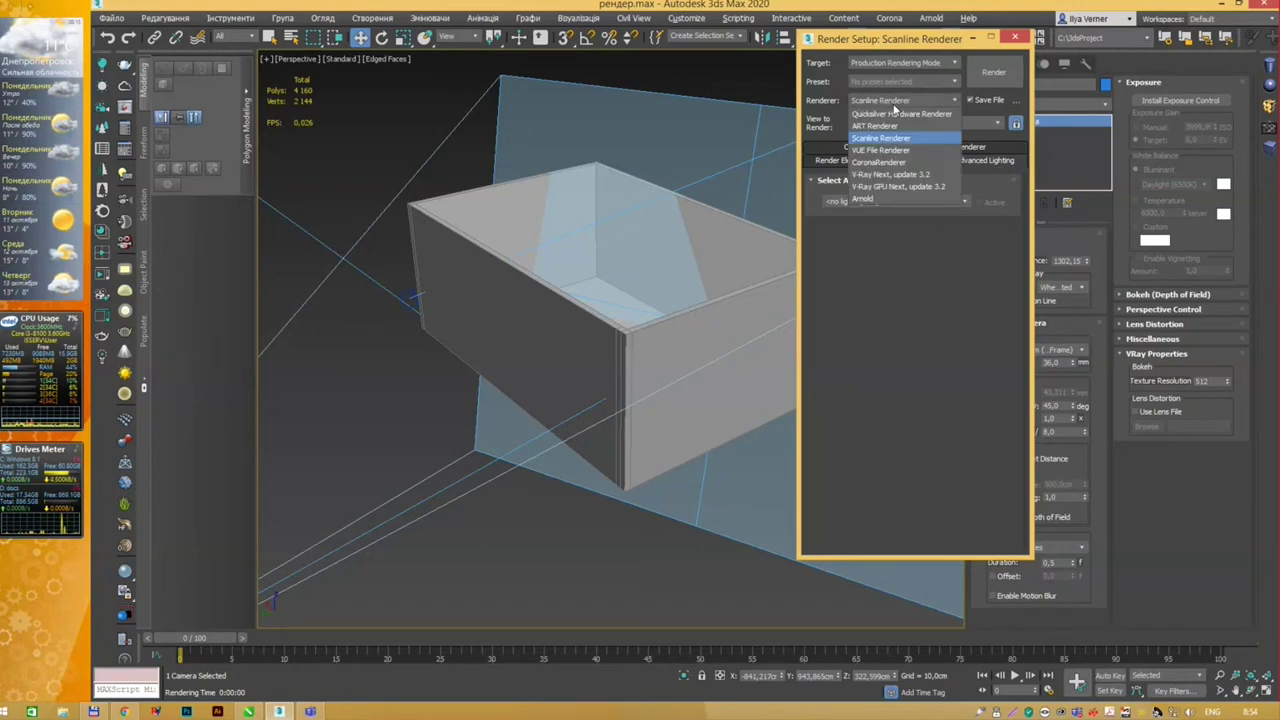
# Step: Switch to ART Renderer, view its quality settings, and render the box
pyautogui.click(882, 126)
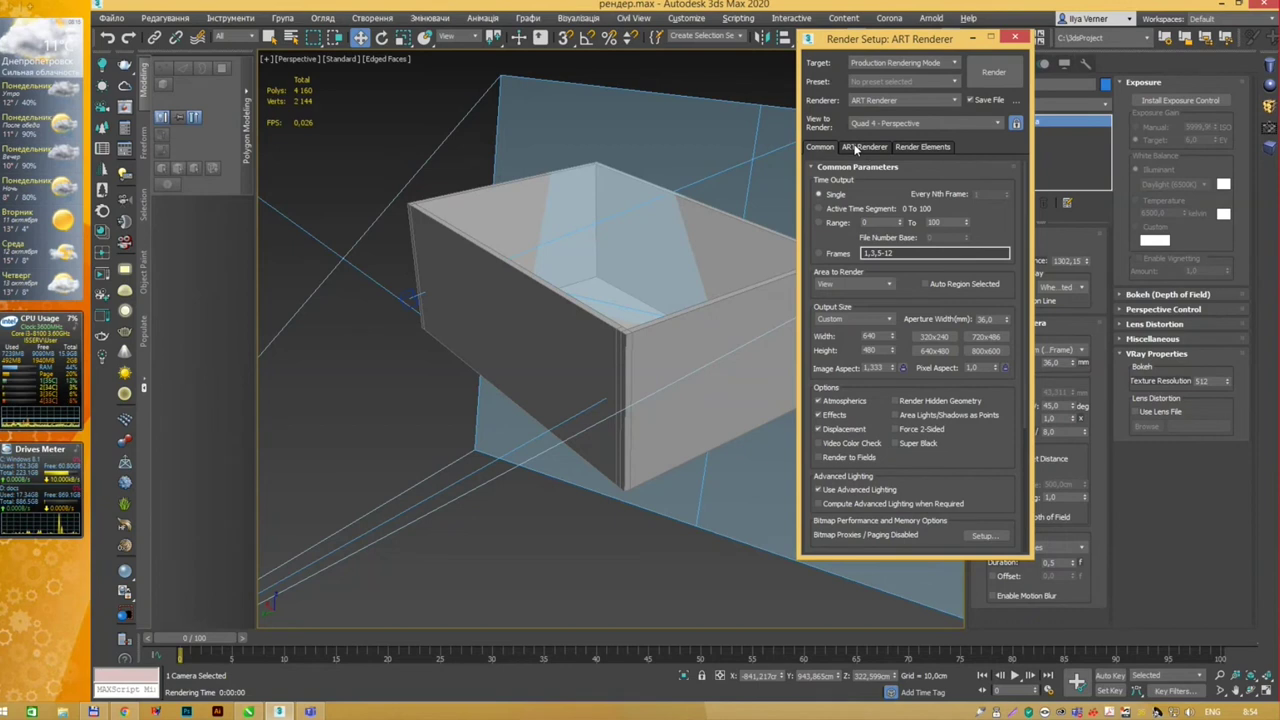
pyautogui.click(855, 148)
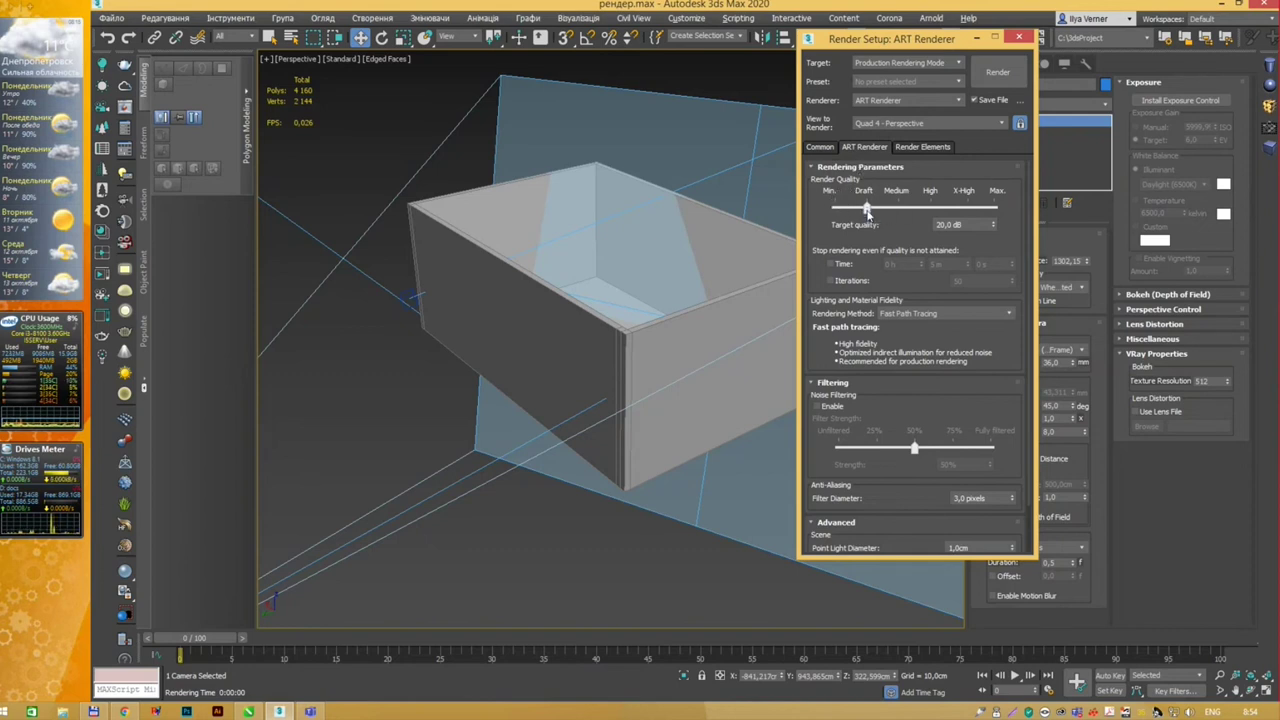
pyautogui.moveTo(866, 208)
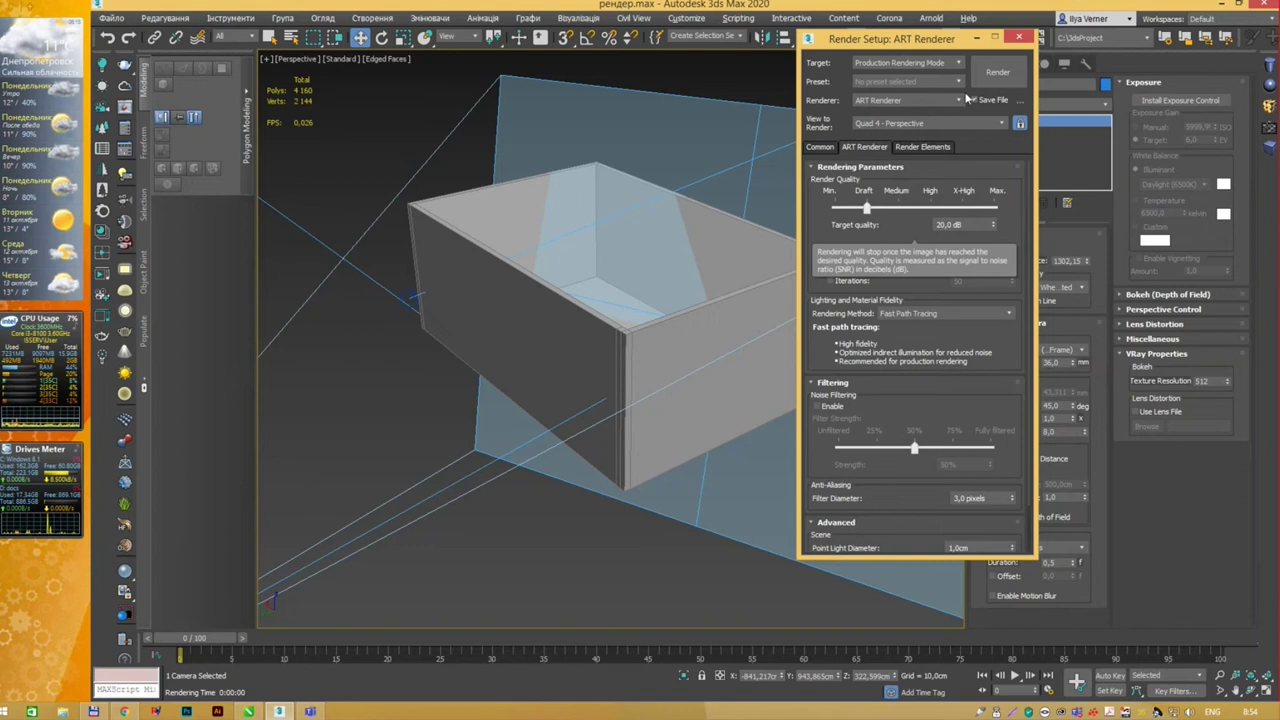
pyautogui.click(995, 76)
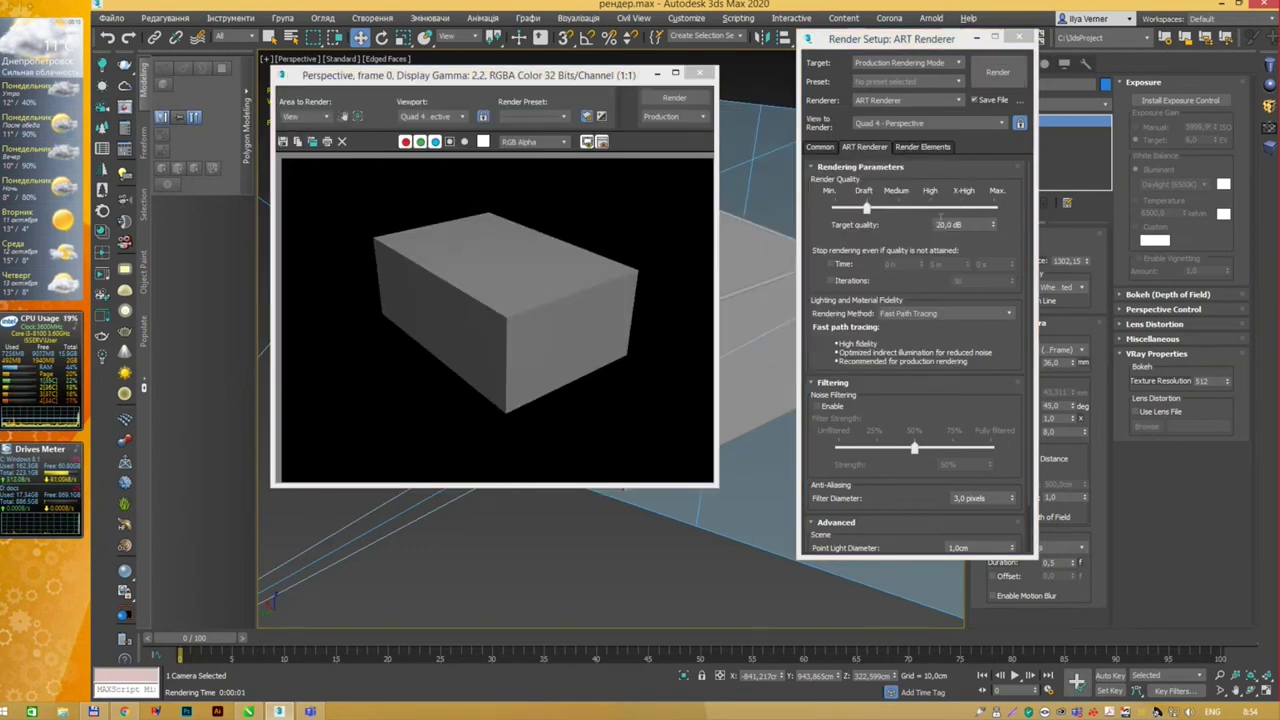
# Step: Re-render the selected box with ART, confirming overwrite of 1212.jpg
pyautogui.click(699, 74)
pyautogui.click(717, 205)
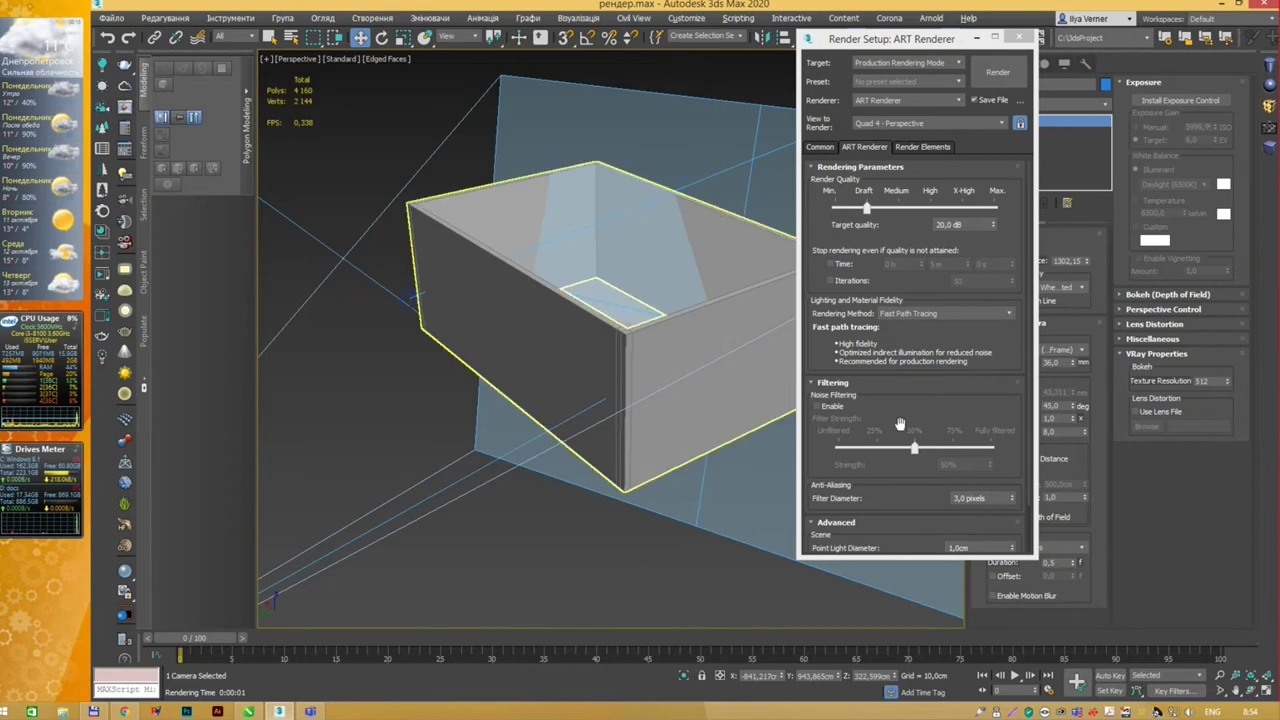
pyautogui.click(995, 72)
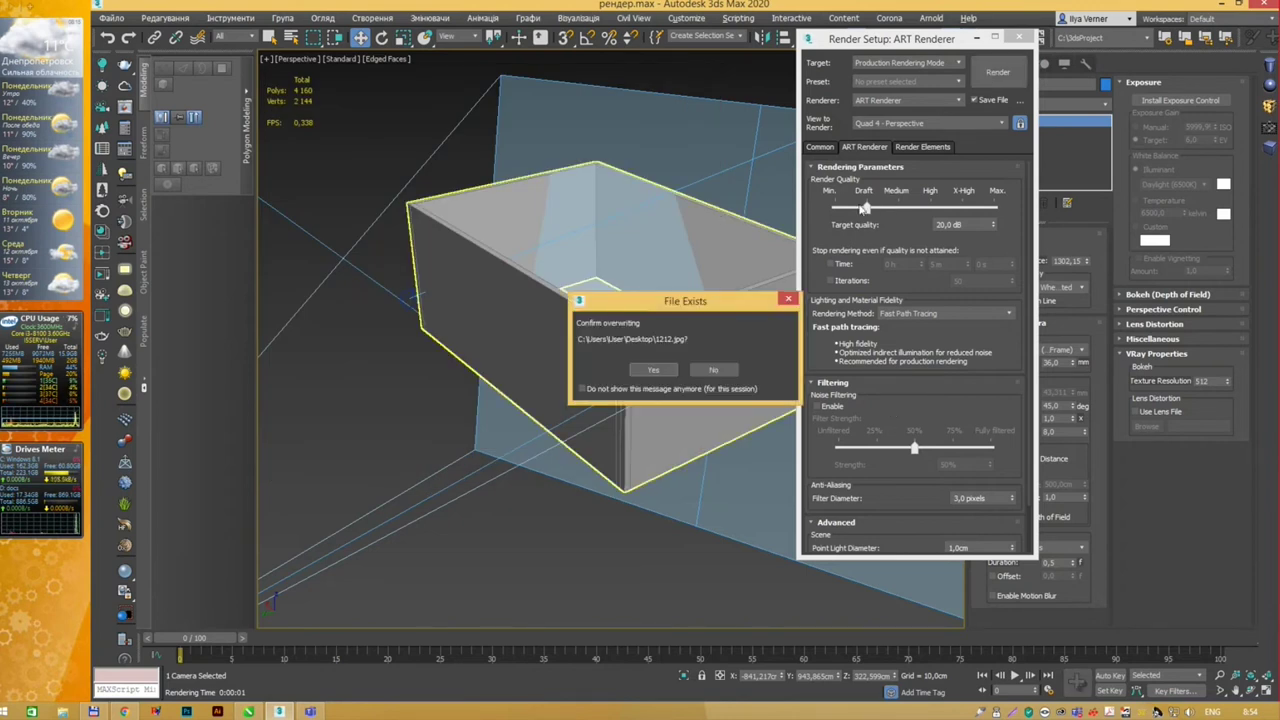
pyautogui.click(655, 370)
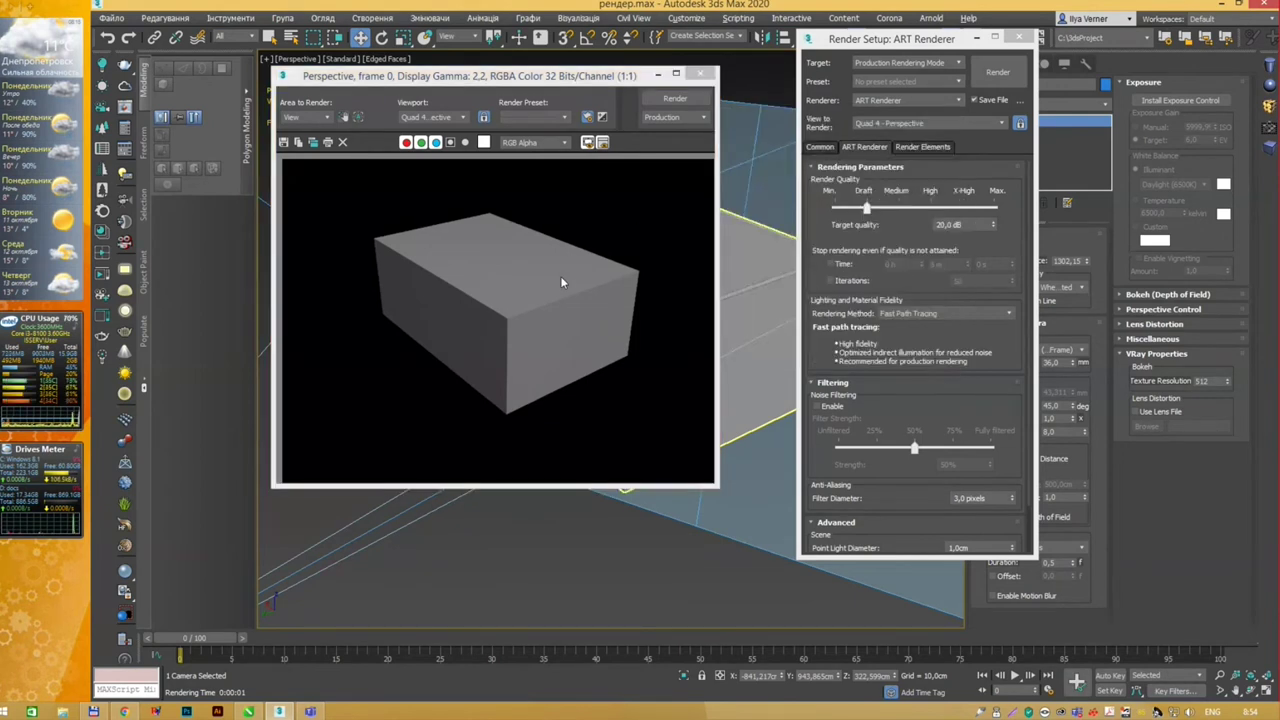
# Step: Toggle Noise Filtering on and back off, close the frame, and show Render Elements
pyautogui.click(882, 415)
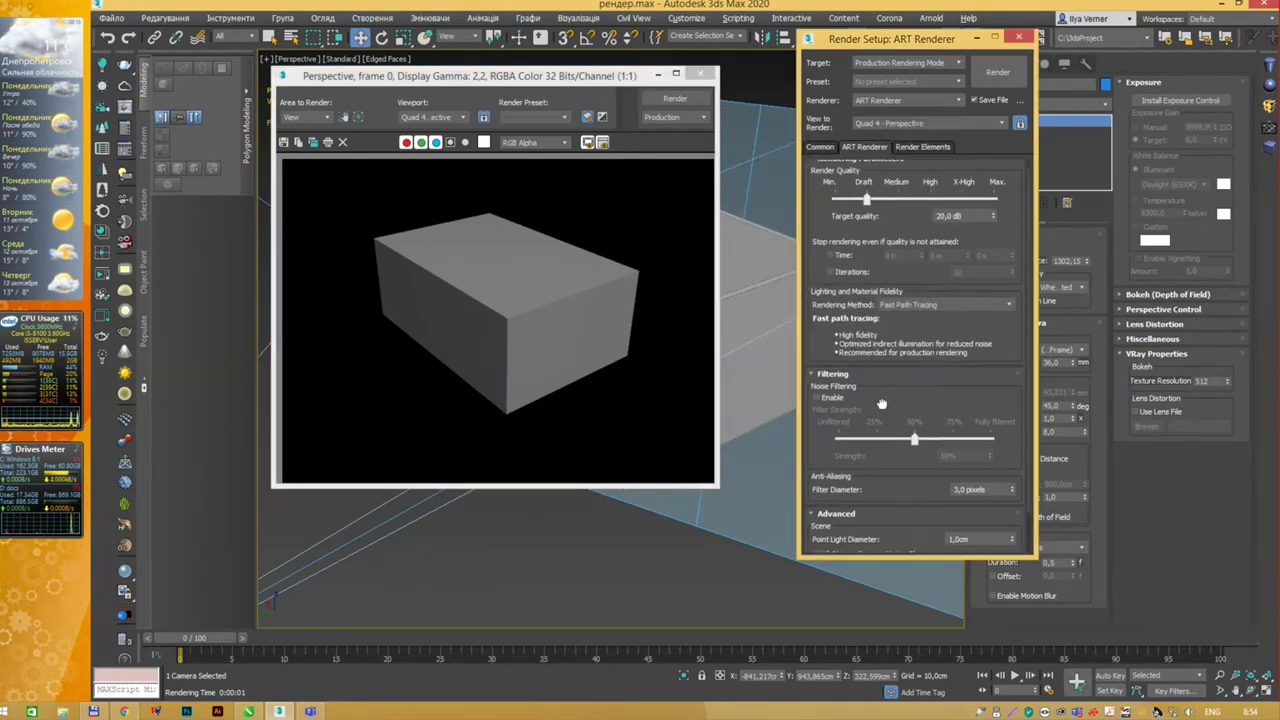
pyautogui.scroll(-2, 884, 320)
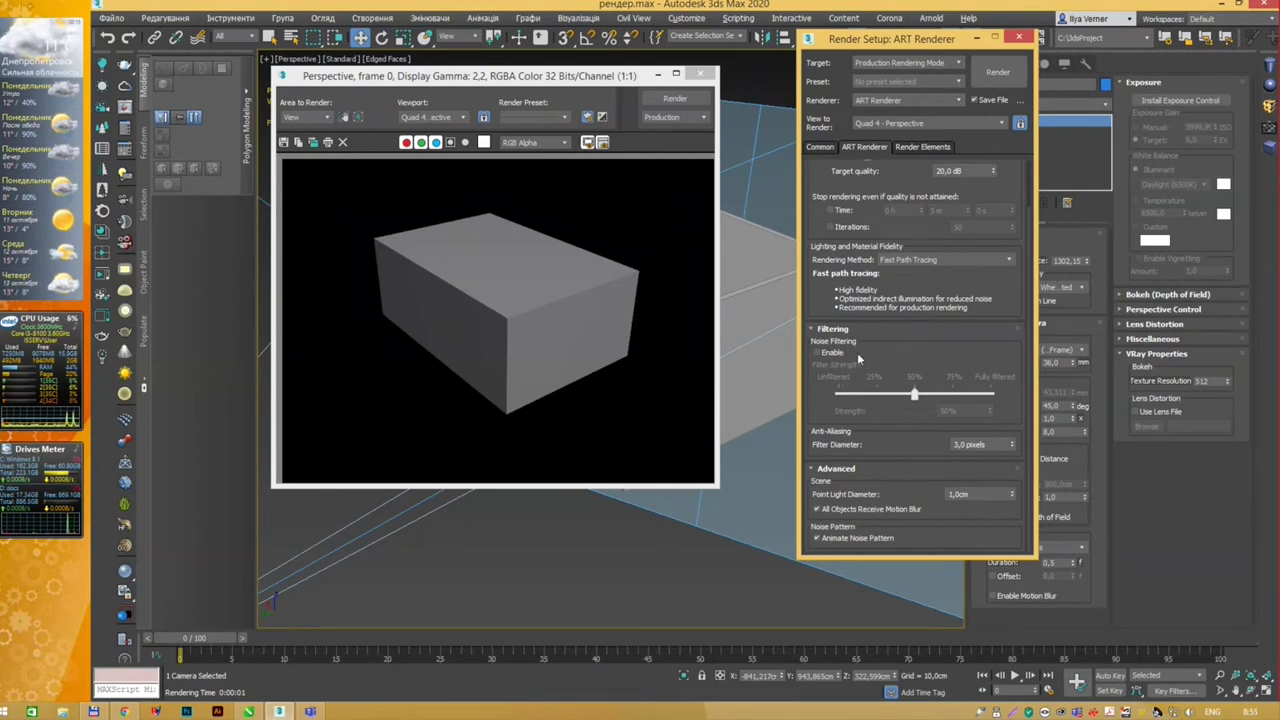
pyautogui.click(830, 355)
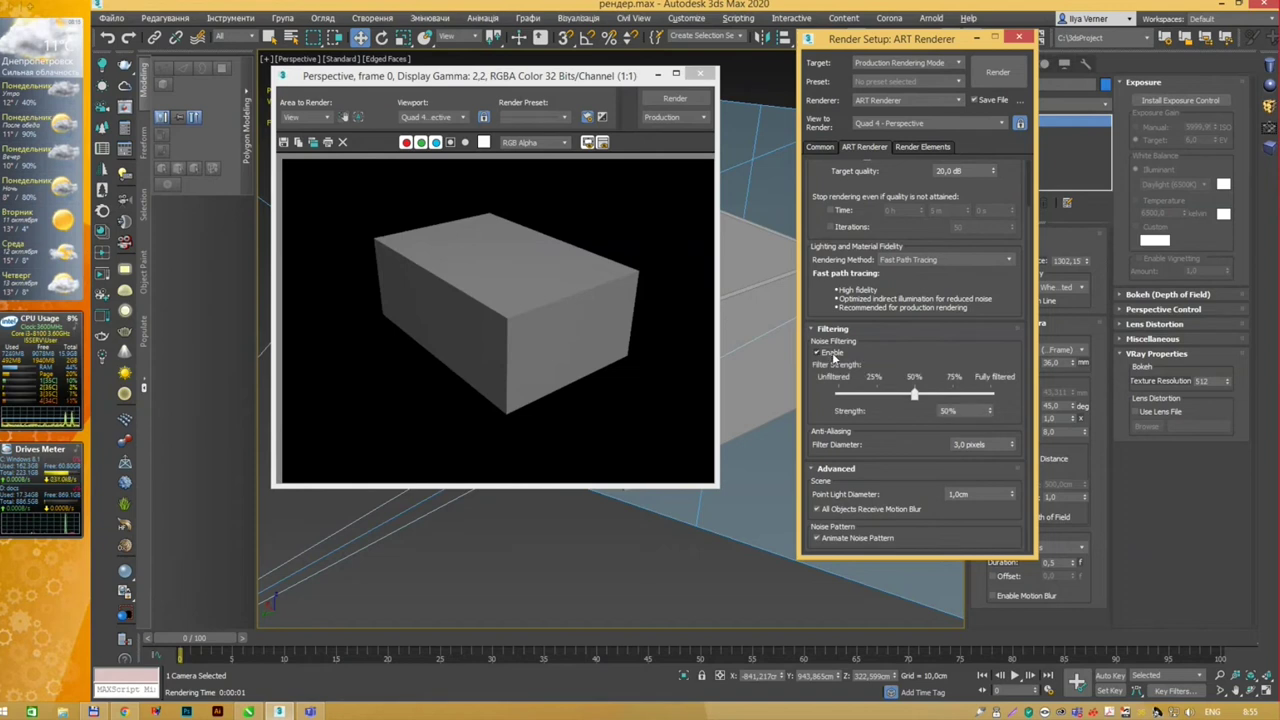
pyautogui.click(816, 353)
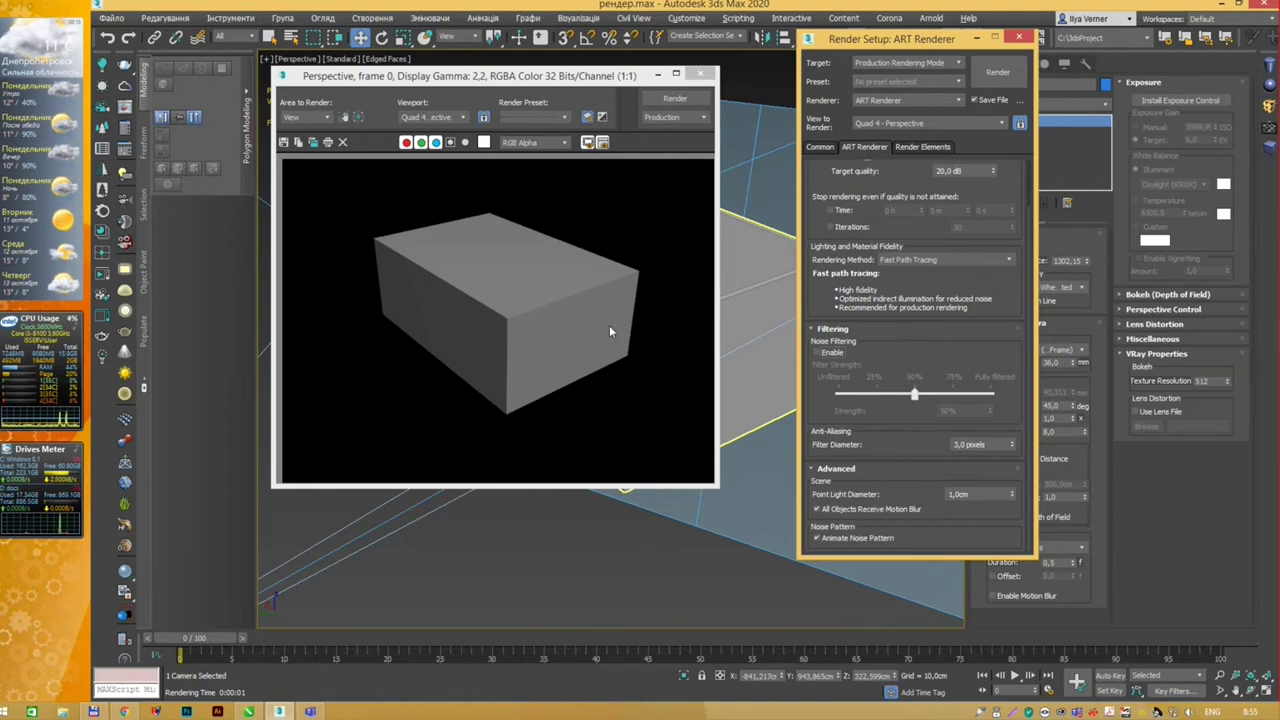
pyautogui.click(702, 75)
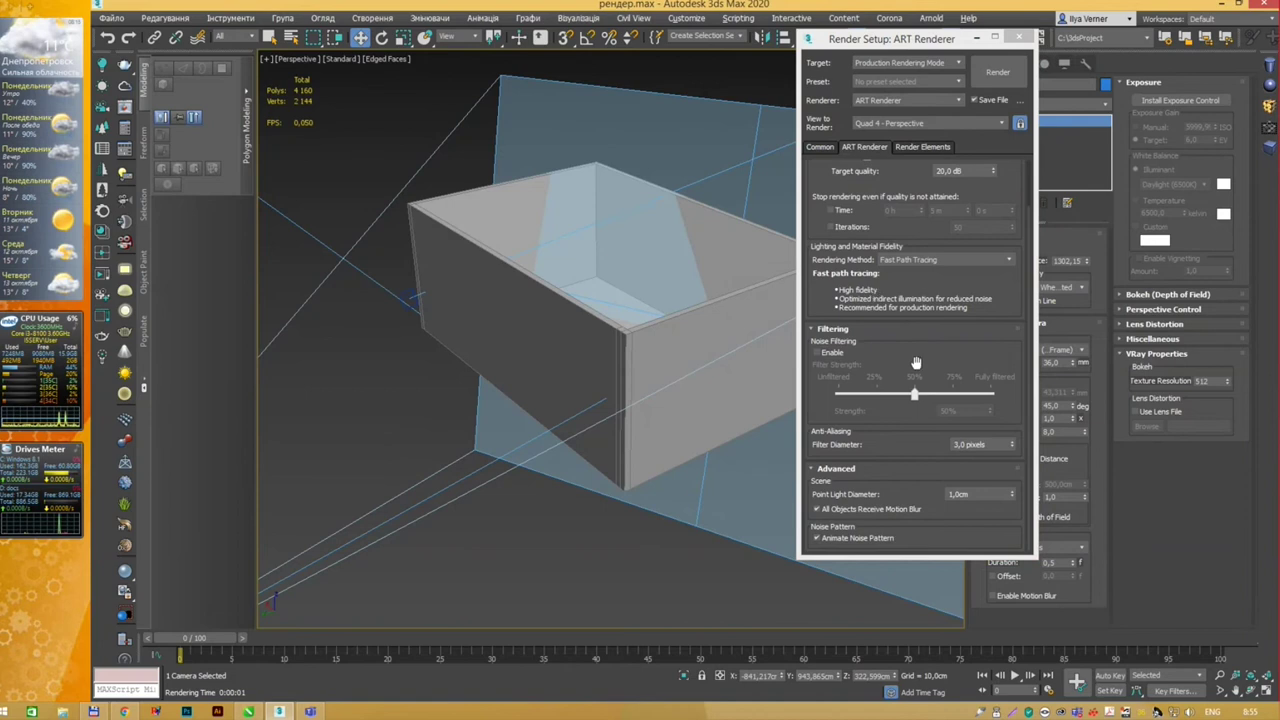
pyautogui.moveTo(914, 394)
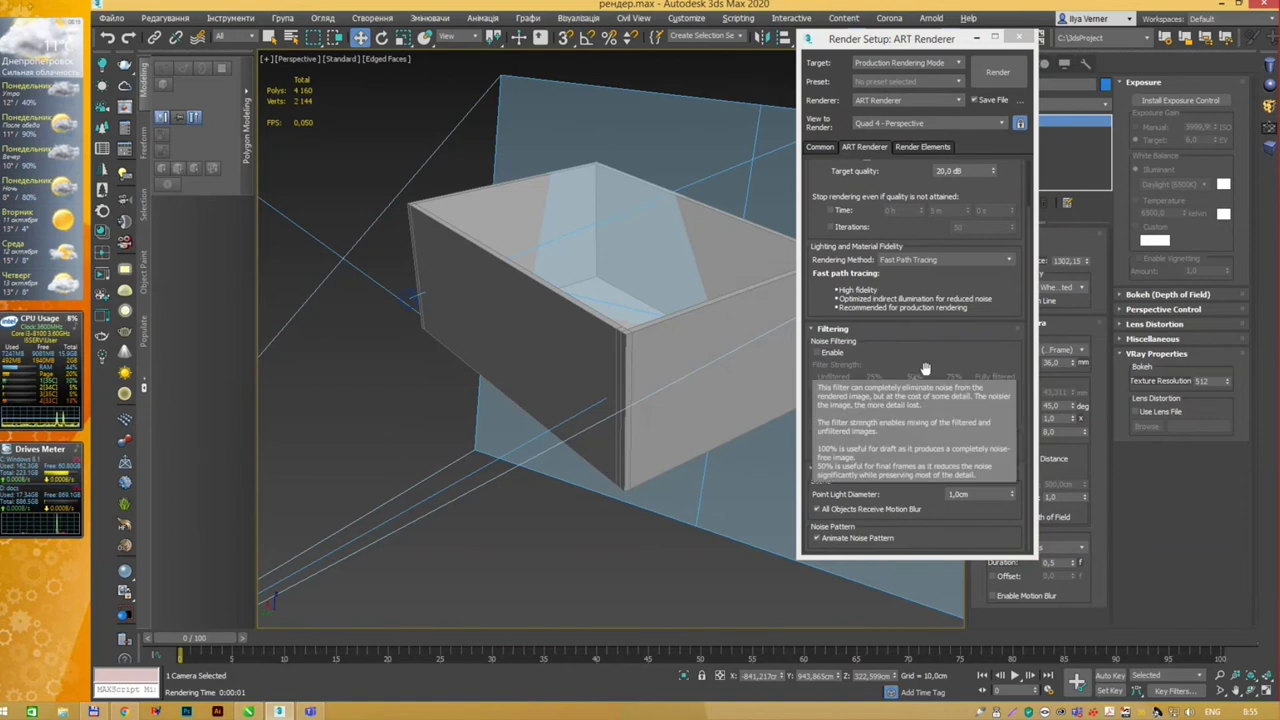
pyautogui.click(787, 380)
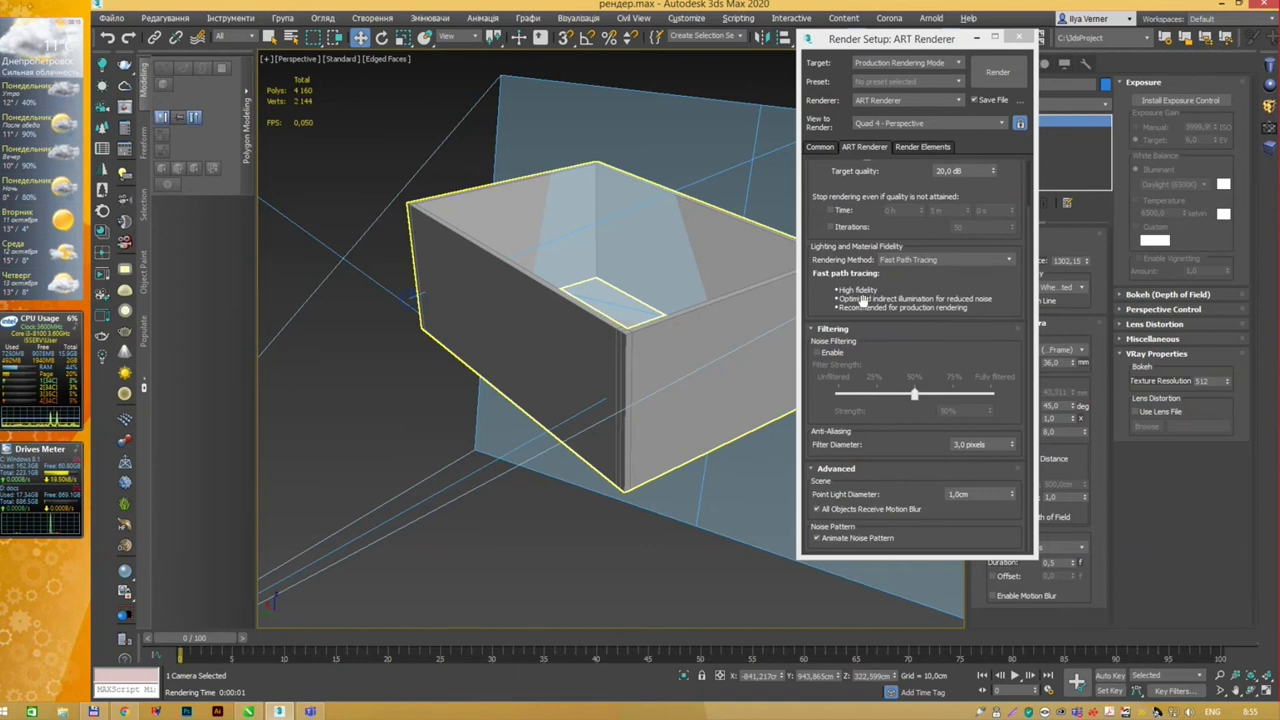
pyautogui.click(929, 150)
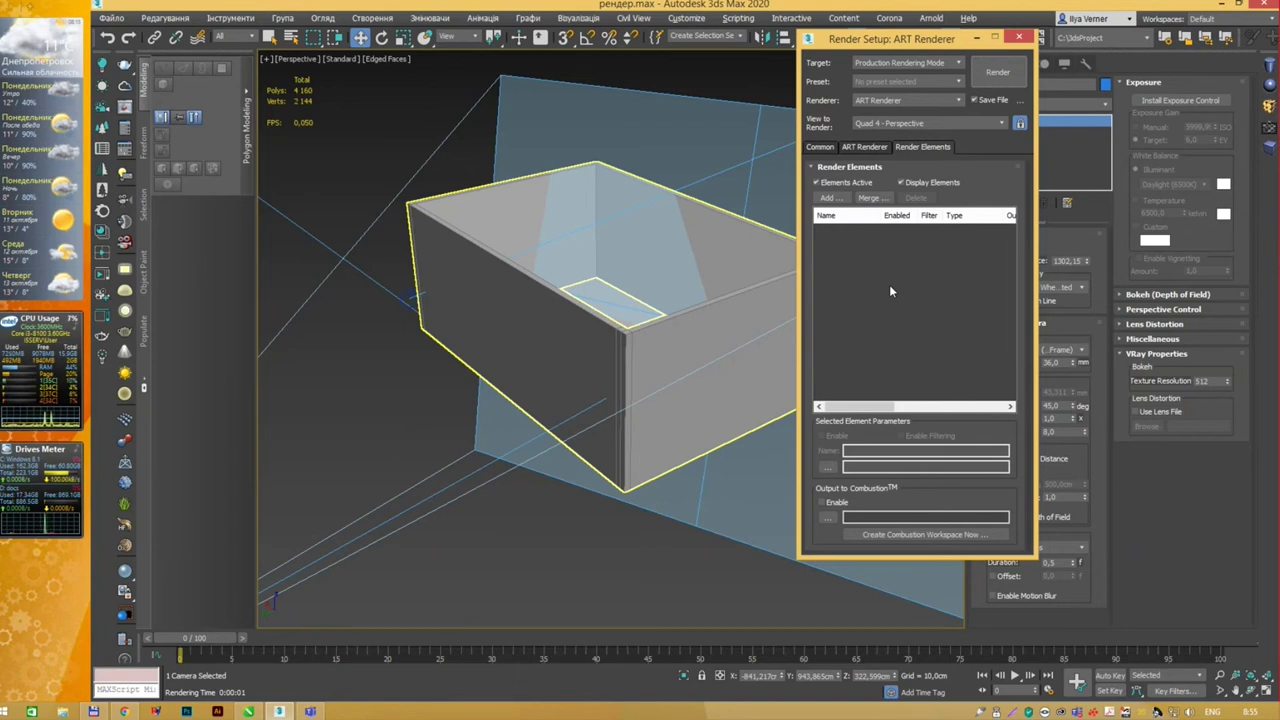
# Step: Switch the production renderer to Arnold and show its Sampling and Ray Depth settings
pyautogui.click(866, 147)
pyautogui.click(818, 147)
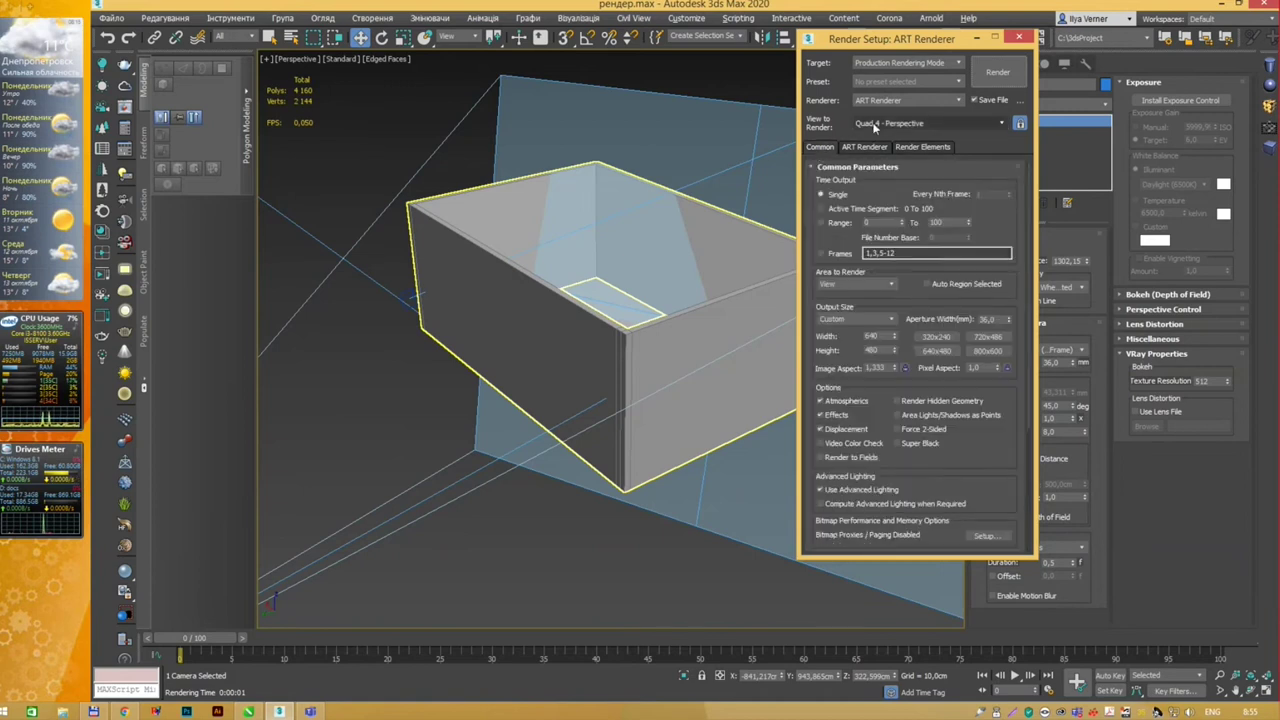
pyautogui.click(897, 101)
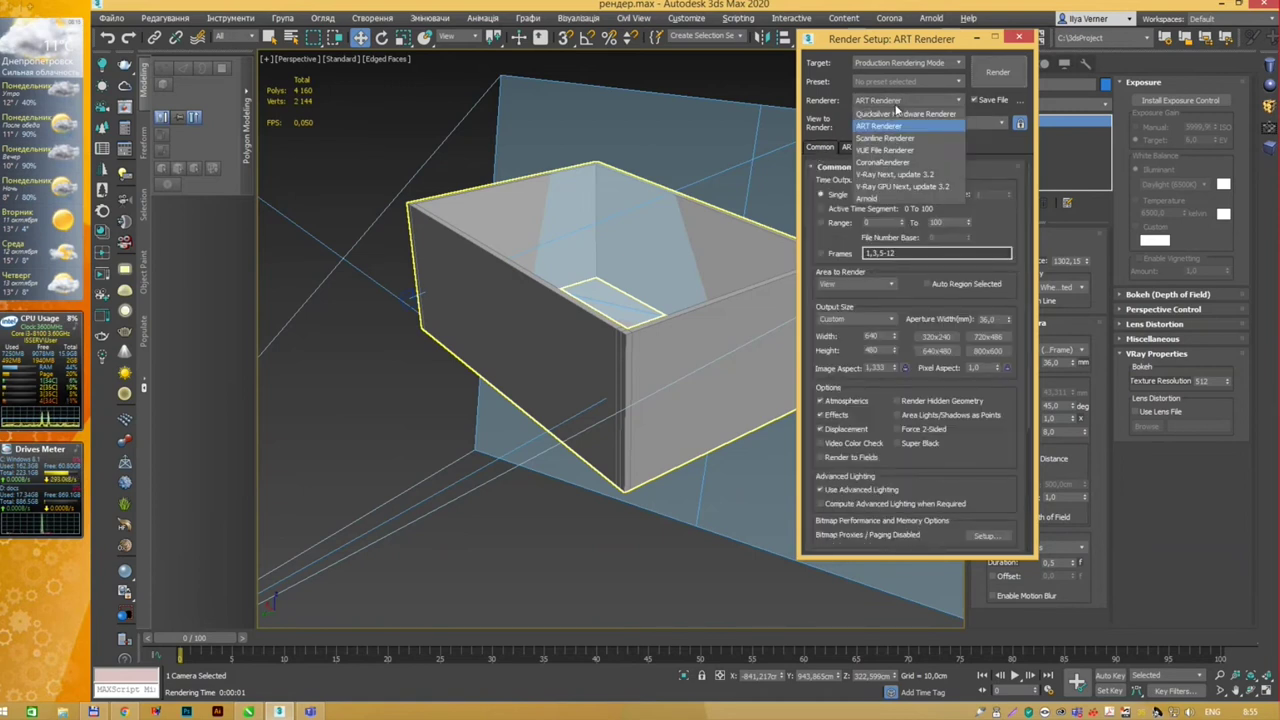
pyautogui.click(882, 199)
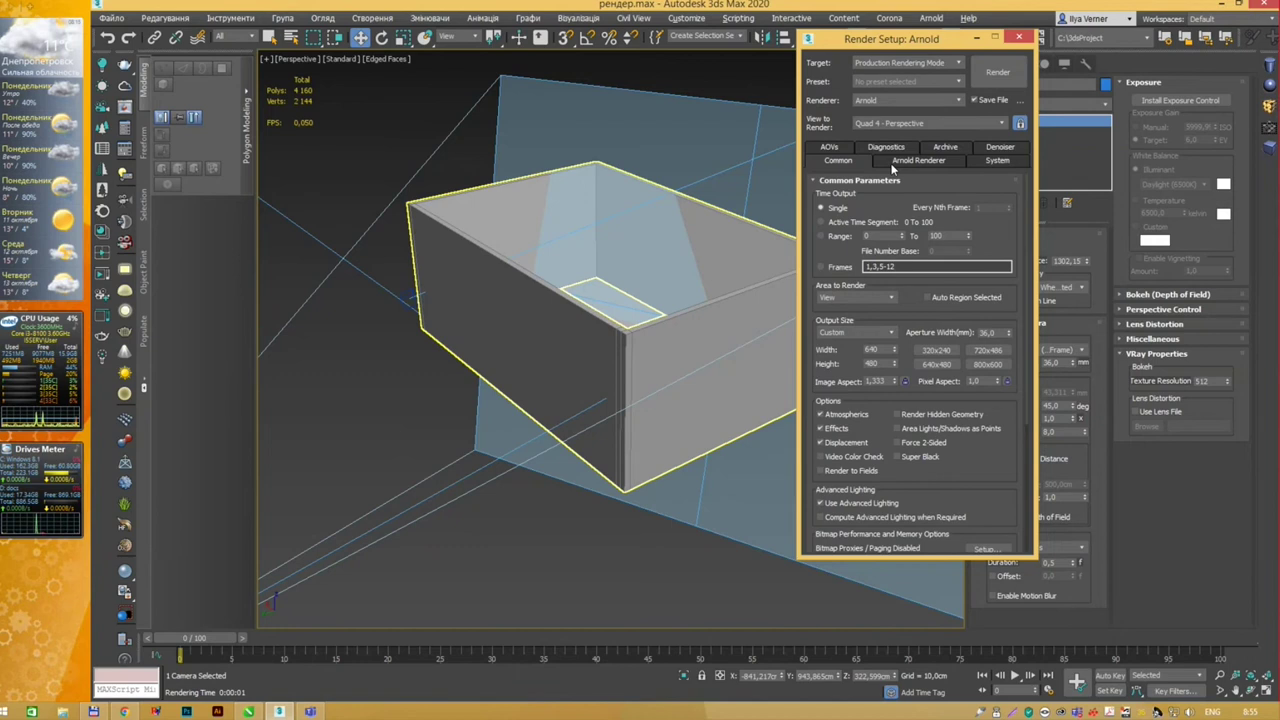
pyautogui.click(895, 162)
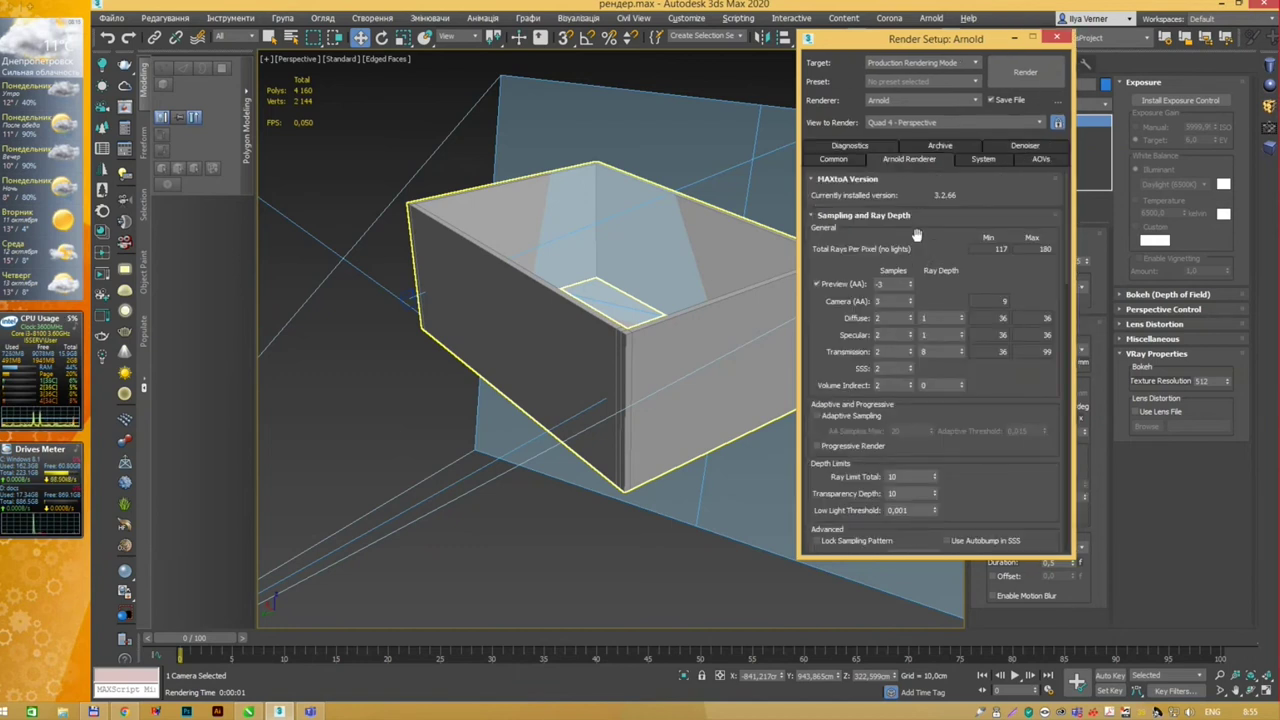
# Step: Select the Preview (AA) value and scroll down through Arnold's renderer settings
pyautogui.doubleClick(882, 284)
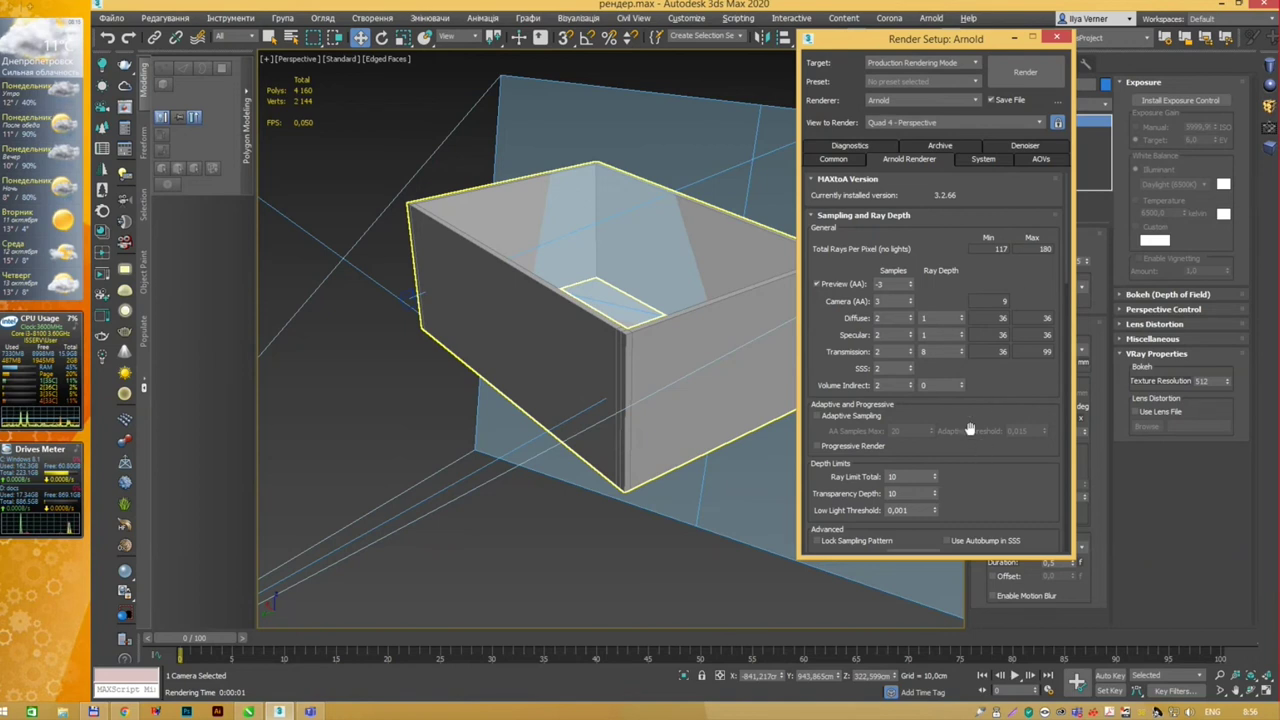
pyautogui.moveTo(969, 430); pyautogui.dragTo(976, 218)
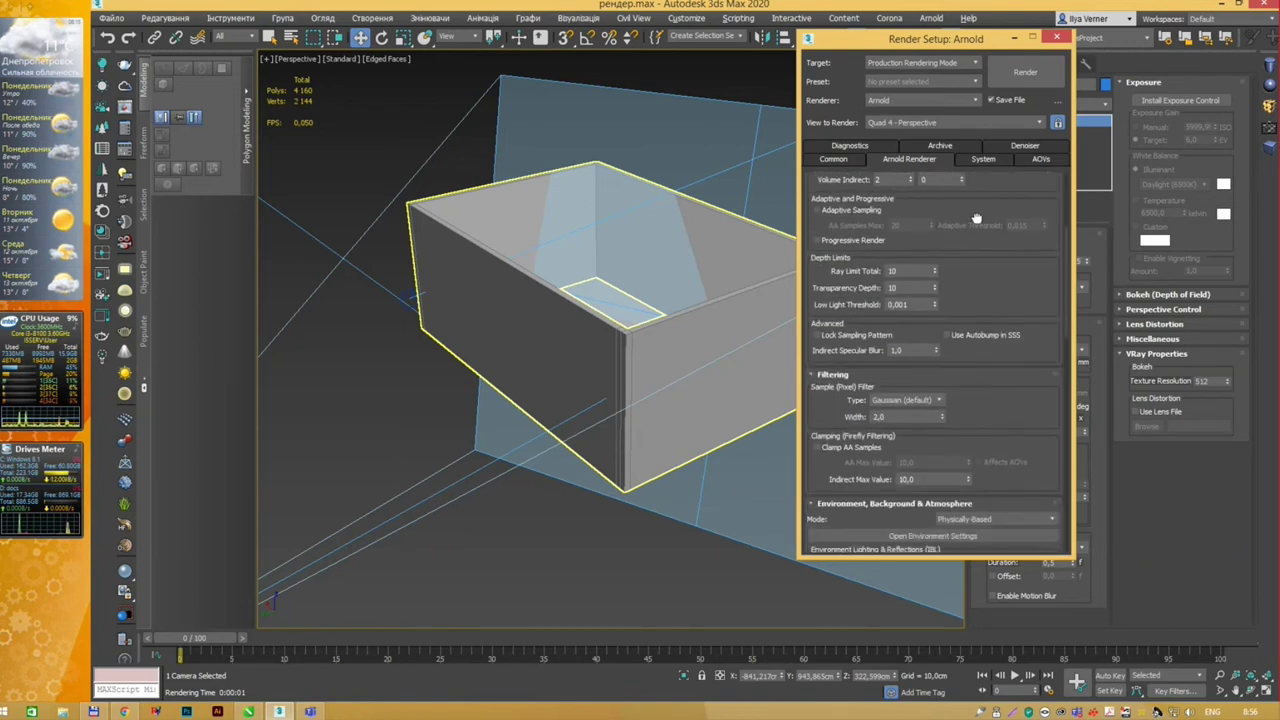
pyautogui.scroll(-2, 1015, 400)
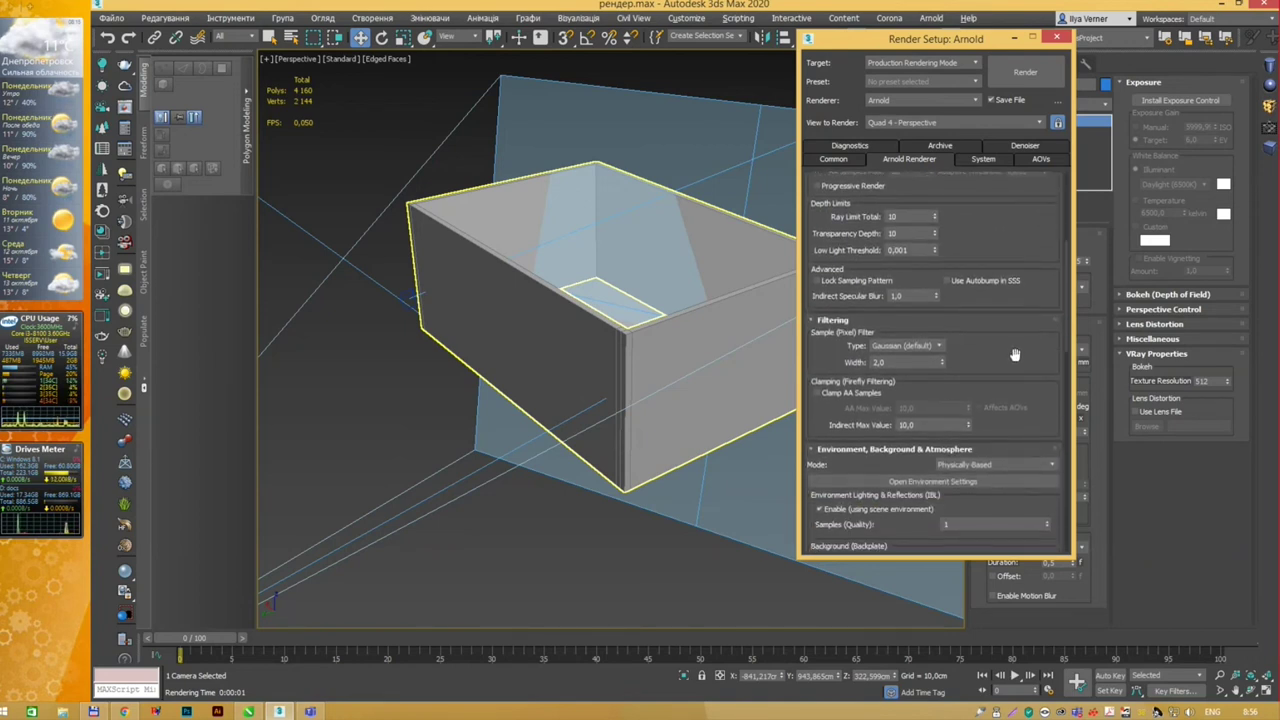
pyautogui.moveTo(1000, 376); pyautogui.dragTo(1000, 280)
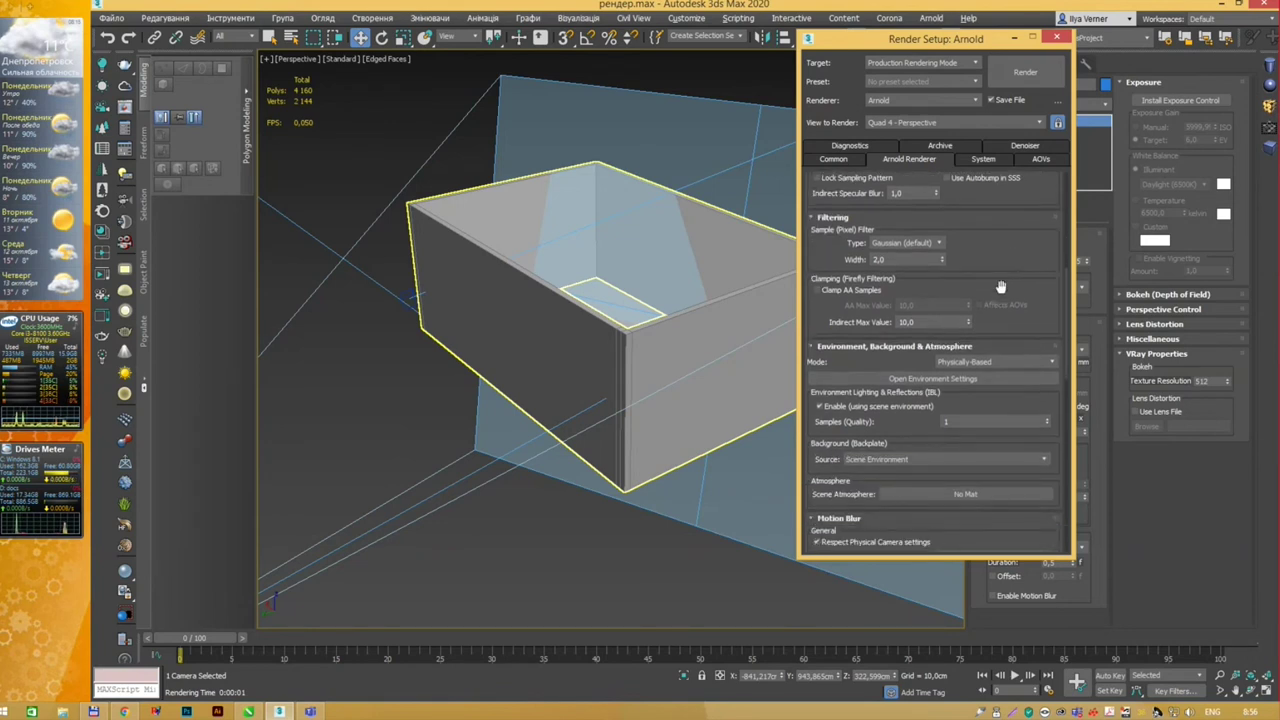
pyautogui.scroll(-3, 995, 284)
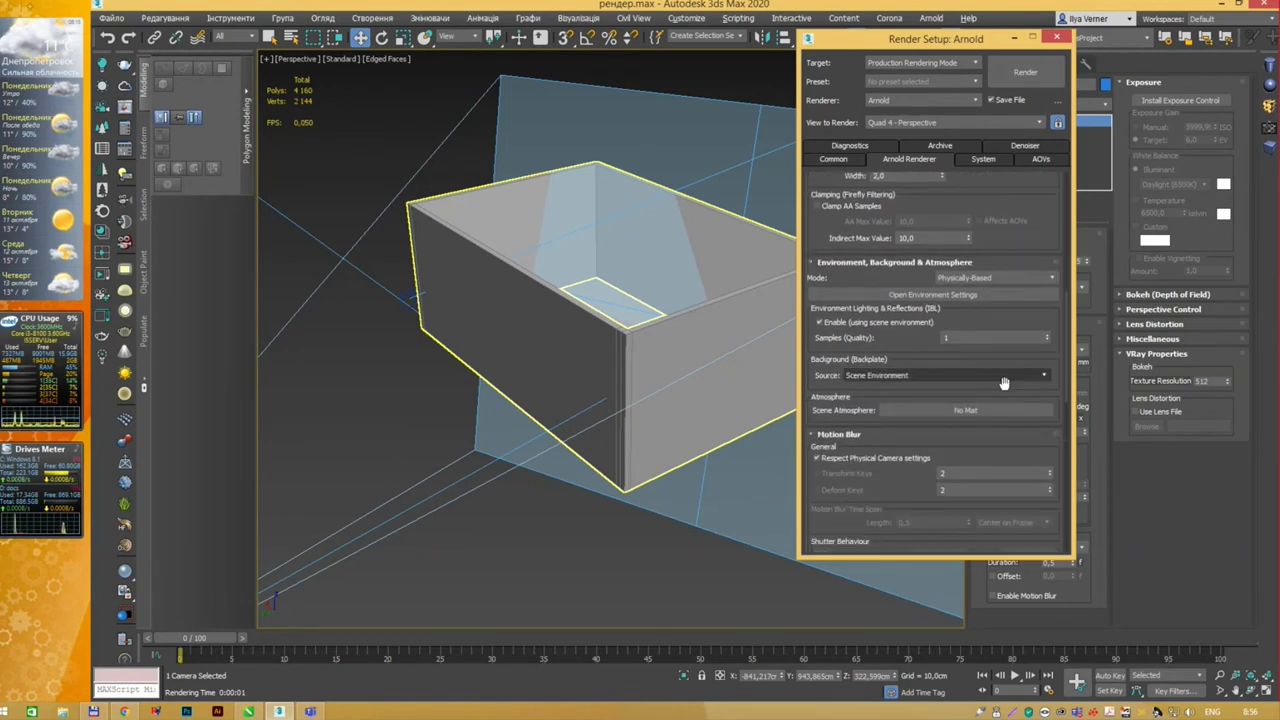
pyautogui.scroll(-1, 975, 305)
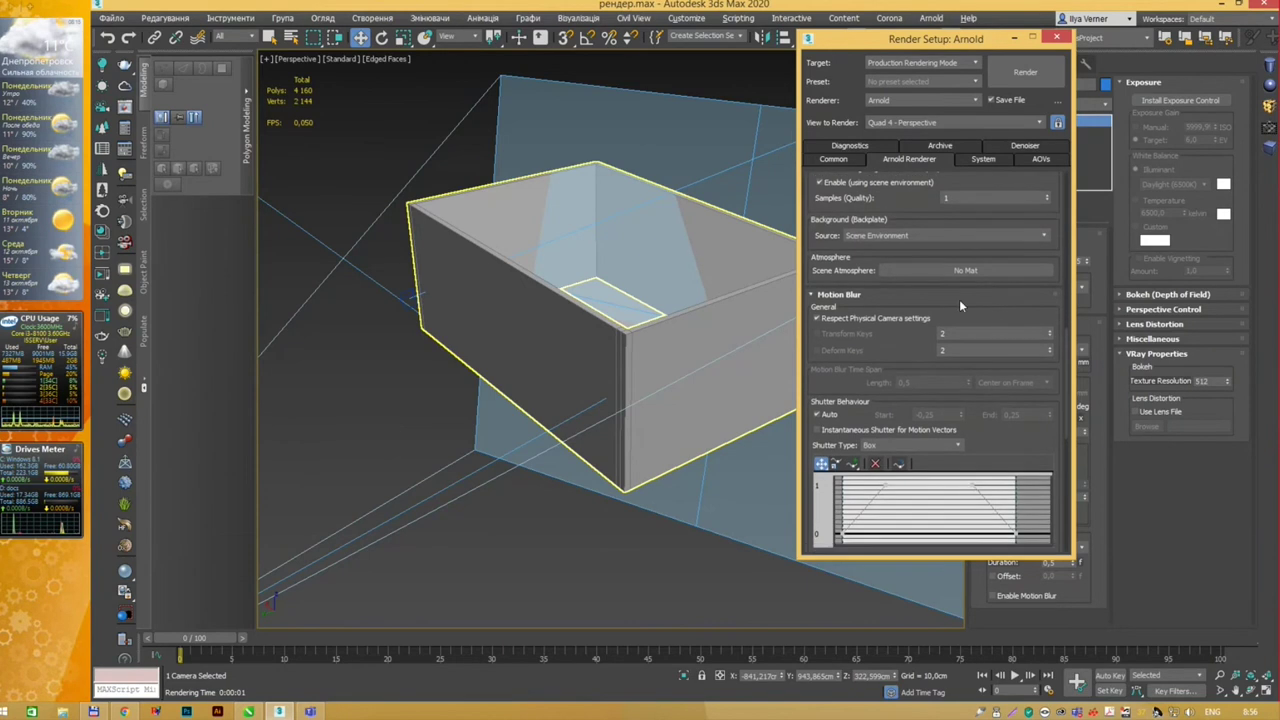
pyautogui.scroll(-3, 987, 333)
pyautogui.scroll(-3, 987, 333)
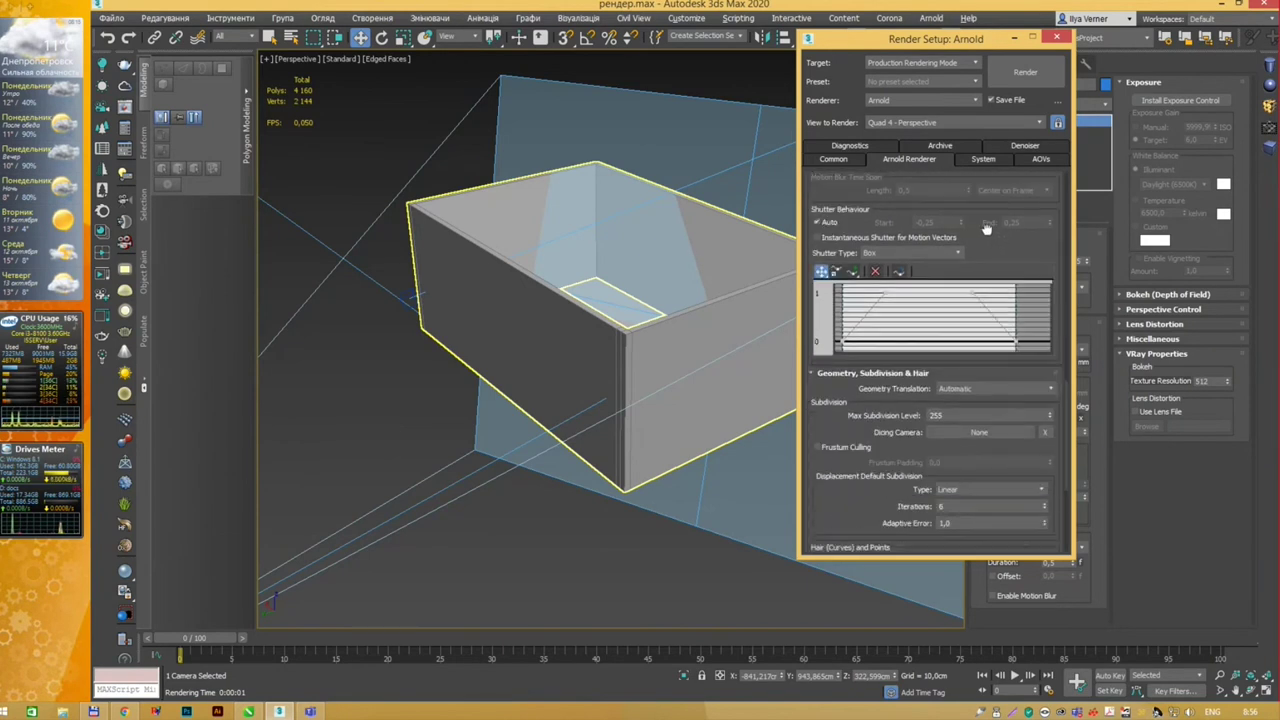
pyautogui.scroll(-2, 990, 414)
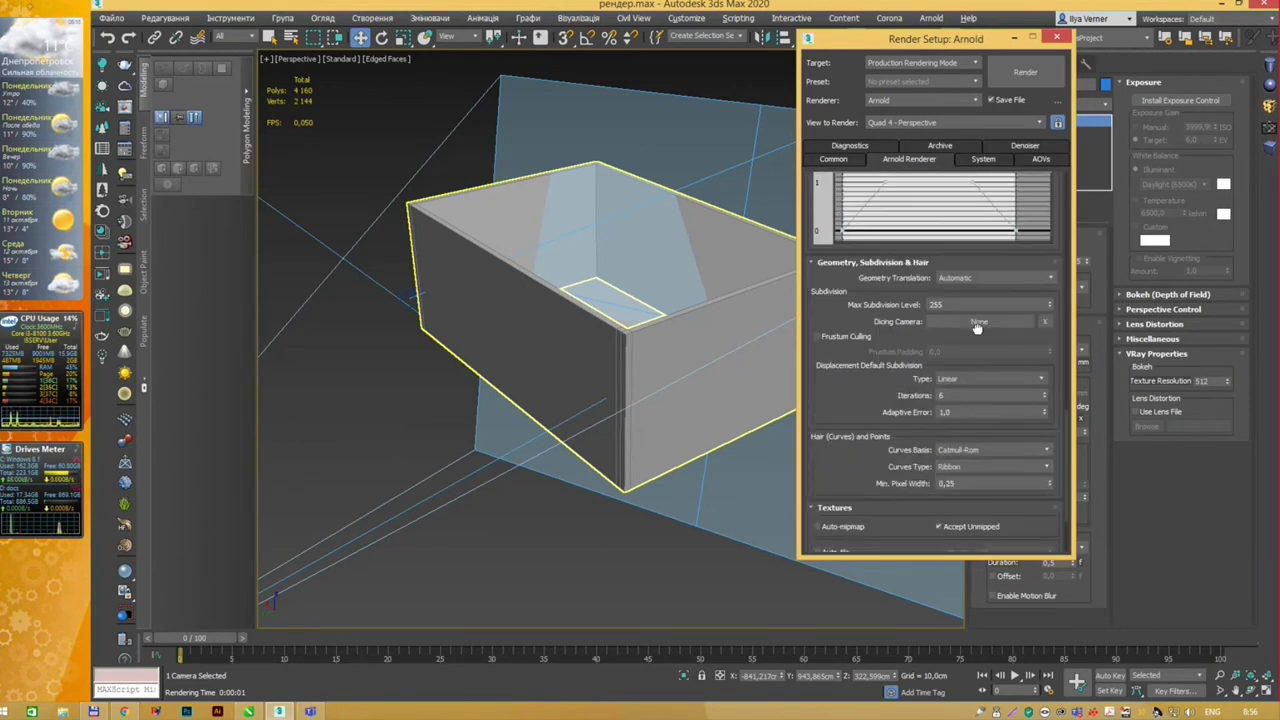
pyautogui.scroll(-2, 960, 408)
# Step: Scroll back to the top of Arnold's settings and show the System page
pyautogui.scroll(2, 884, 405)
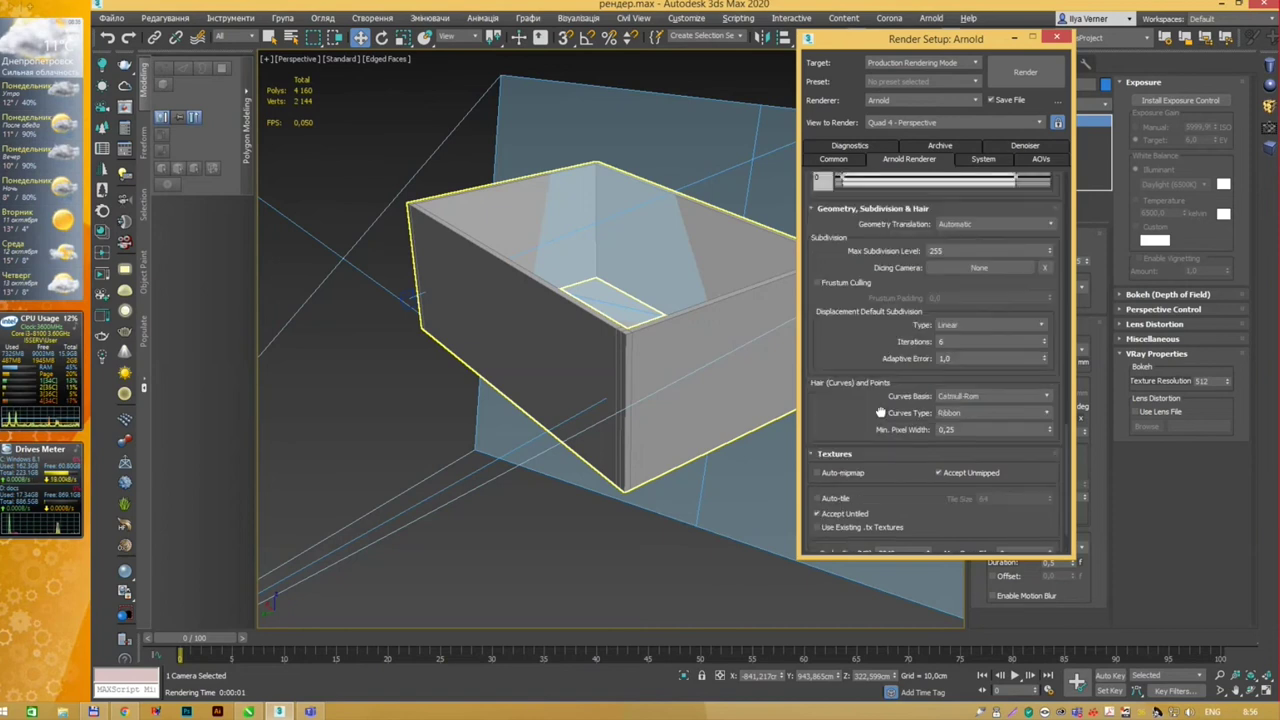
pyautogui.scroll(2, 886, 420)
pyautogui.scroll(2, 891, 447)
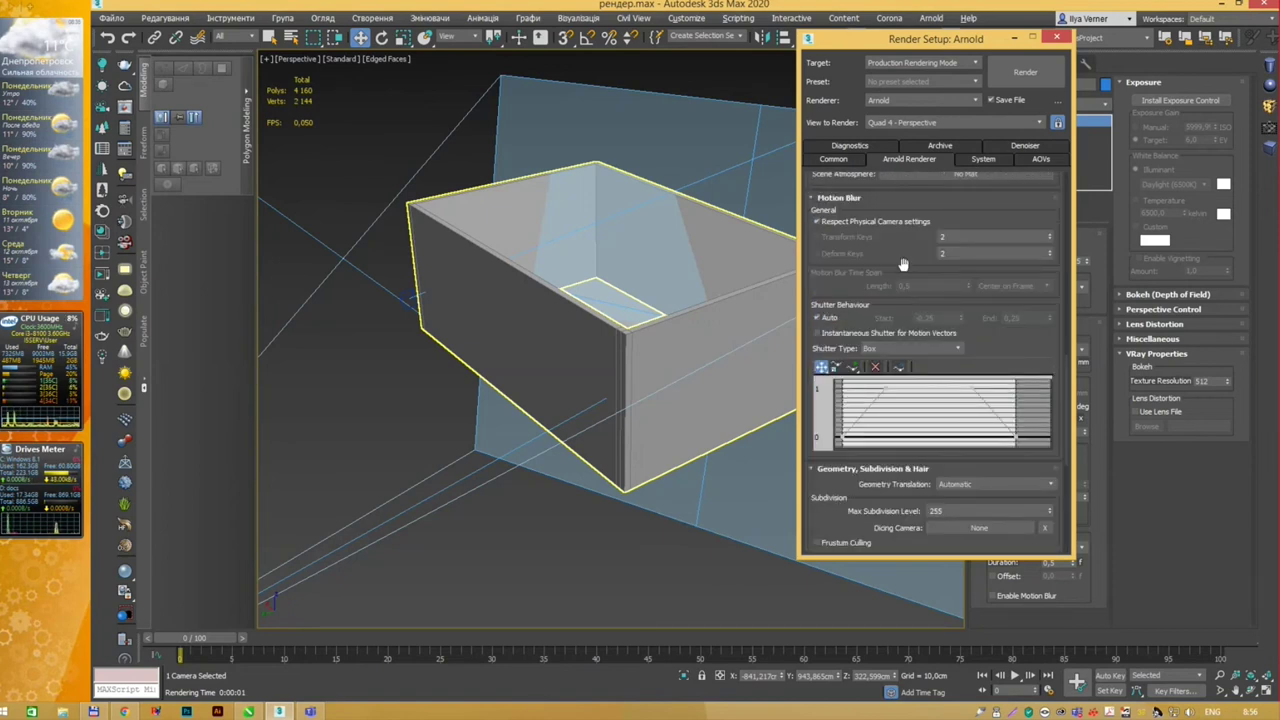
pyautogui.moveTo(959, 210); pyautogui.dragTo(959, 212)
pyautogui.scroll(2, 959, 212)
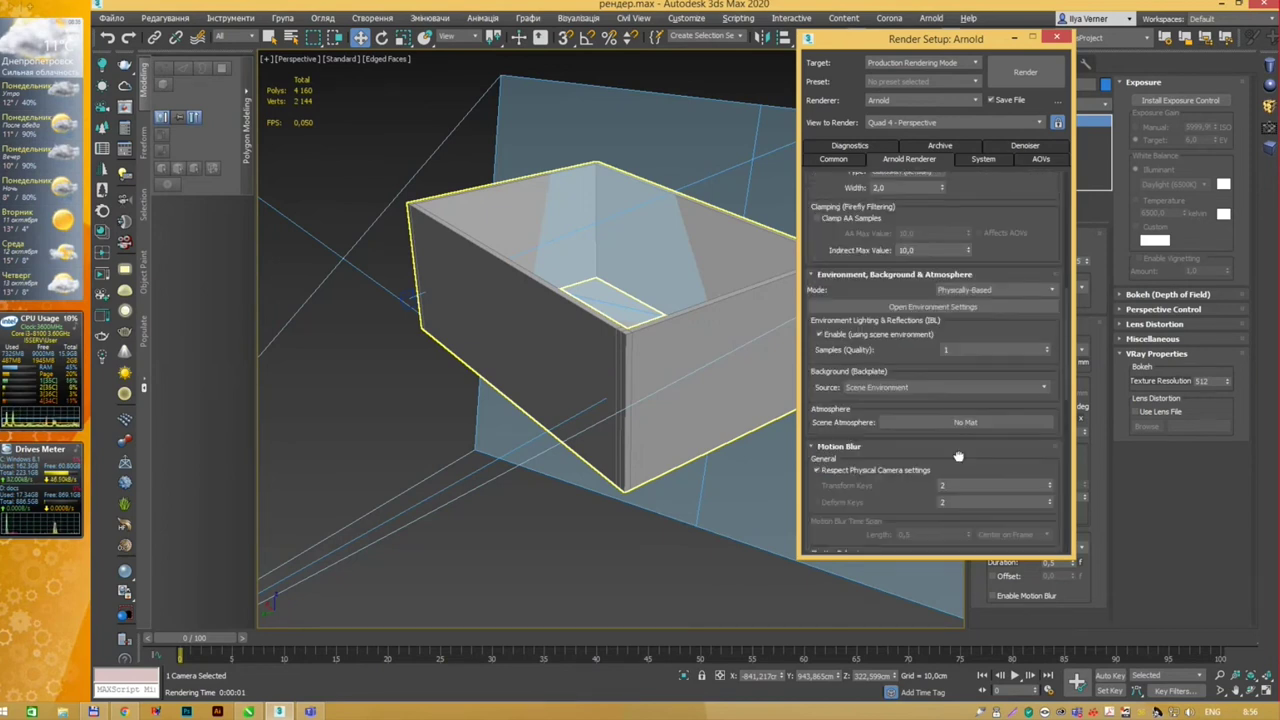
pyautogui.scroll(1, 986, 203)
pyautogui.scroll(2, 1000, 240)
pyautogui.scroll(1, 1000, 290)
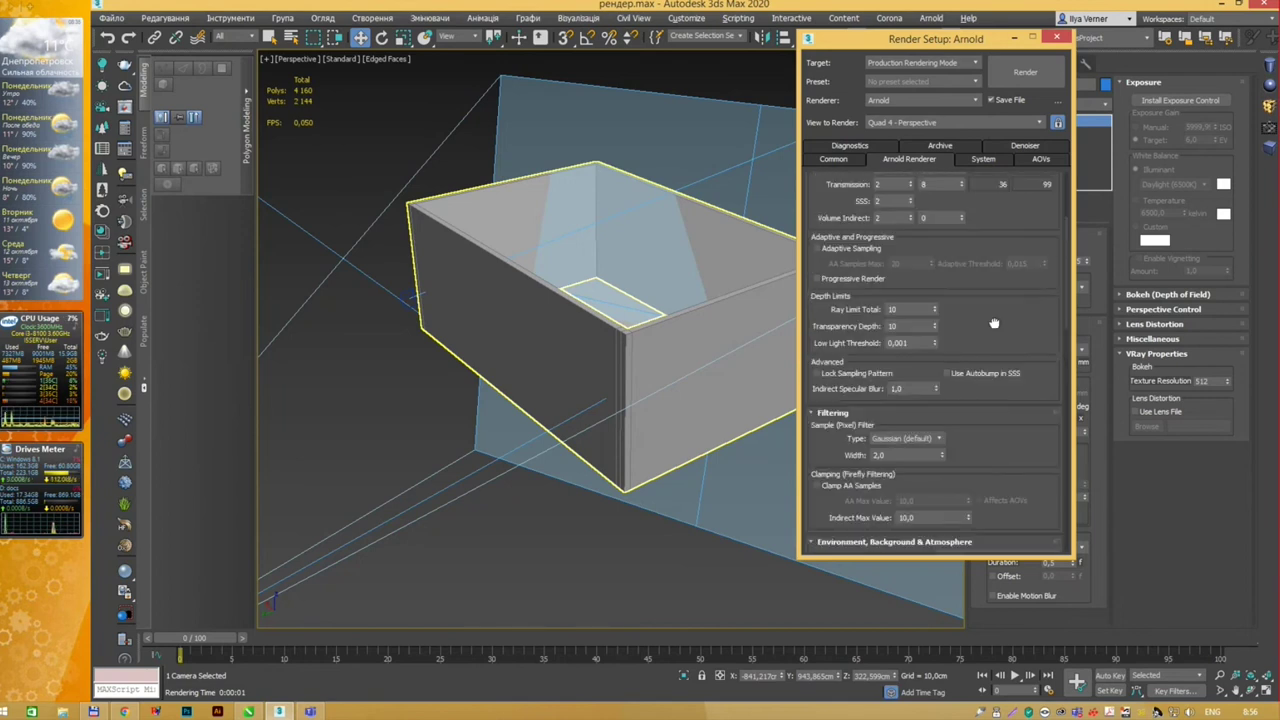
pyautogui.scroll(2, 994, 323)
pyautogui.scroll(2, 994, 306)
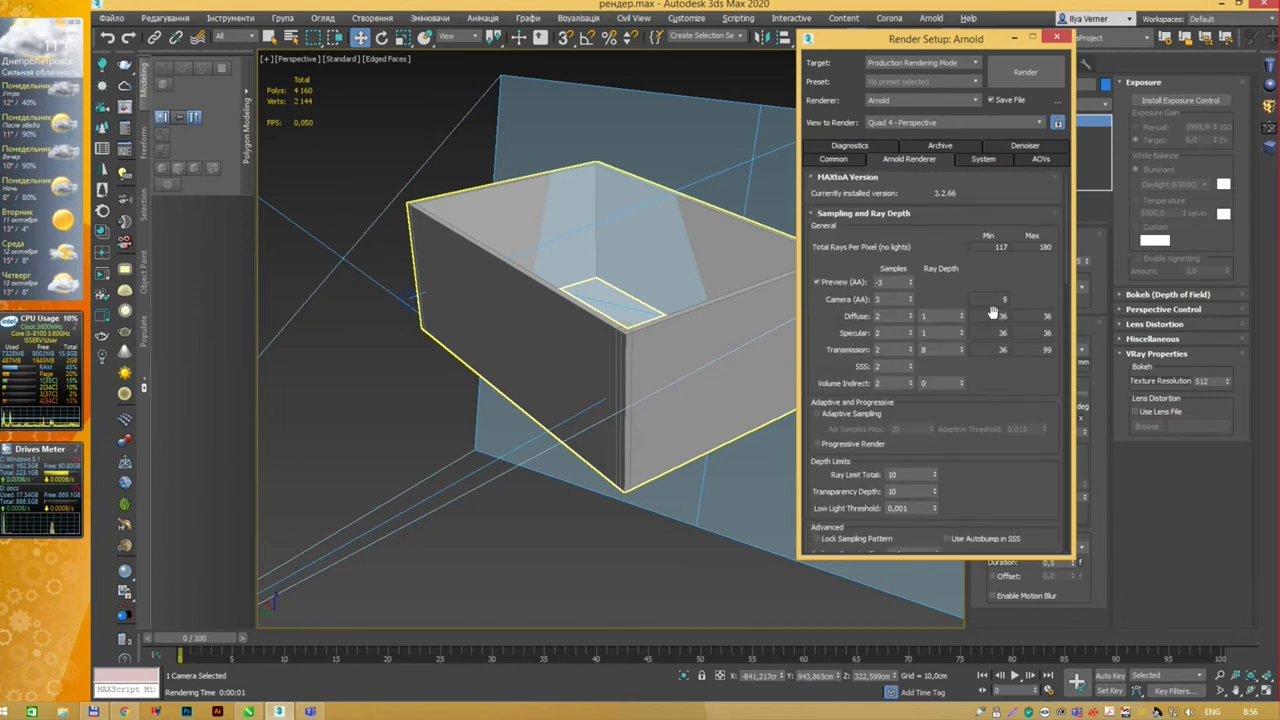
pyautogui.scroll(1, 986, 288)
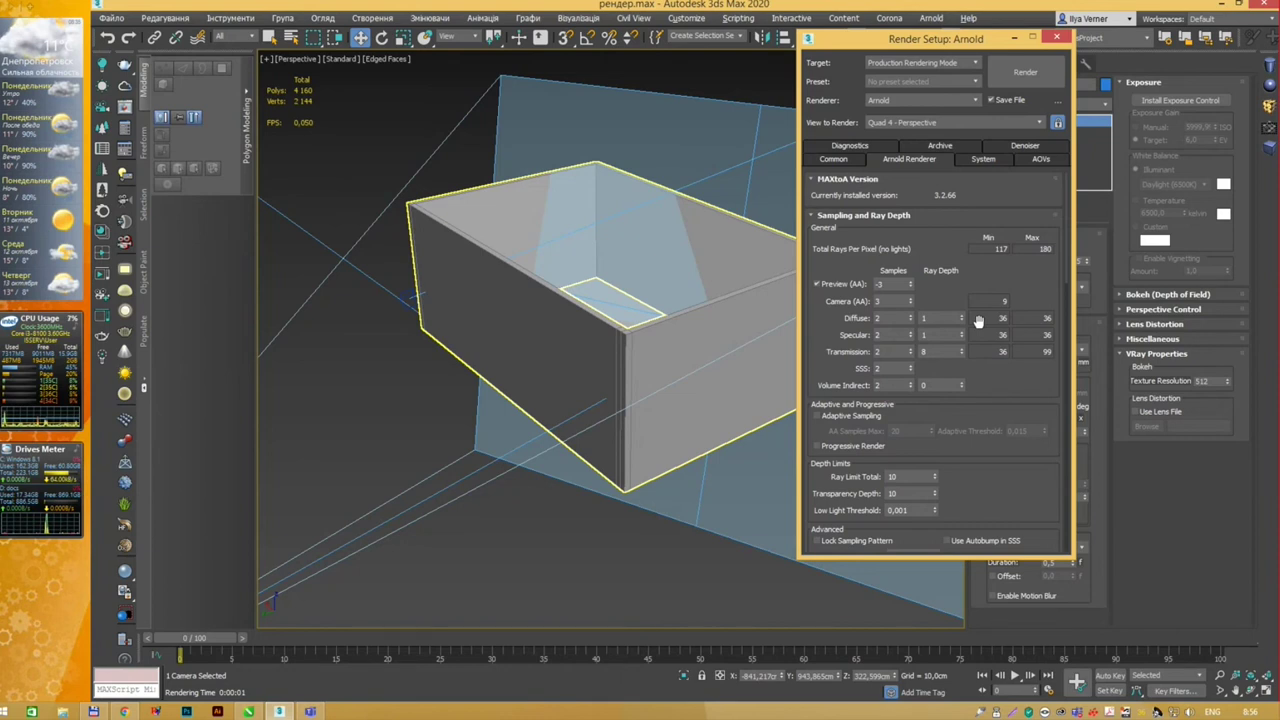
pyautogui.click(984, 162)
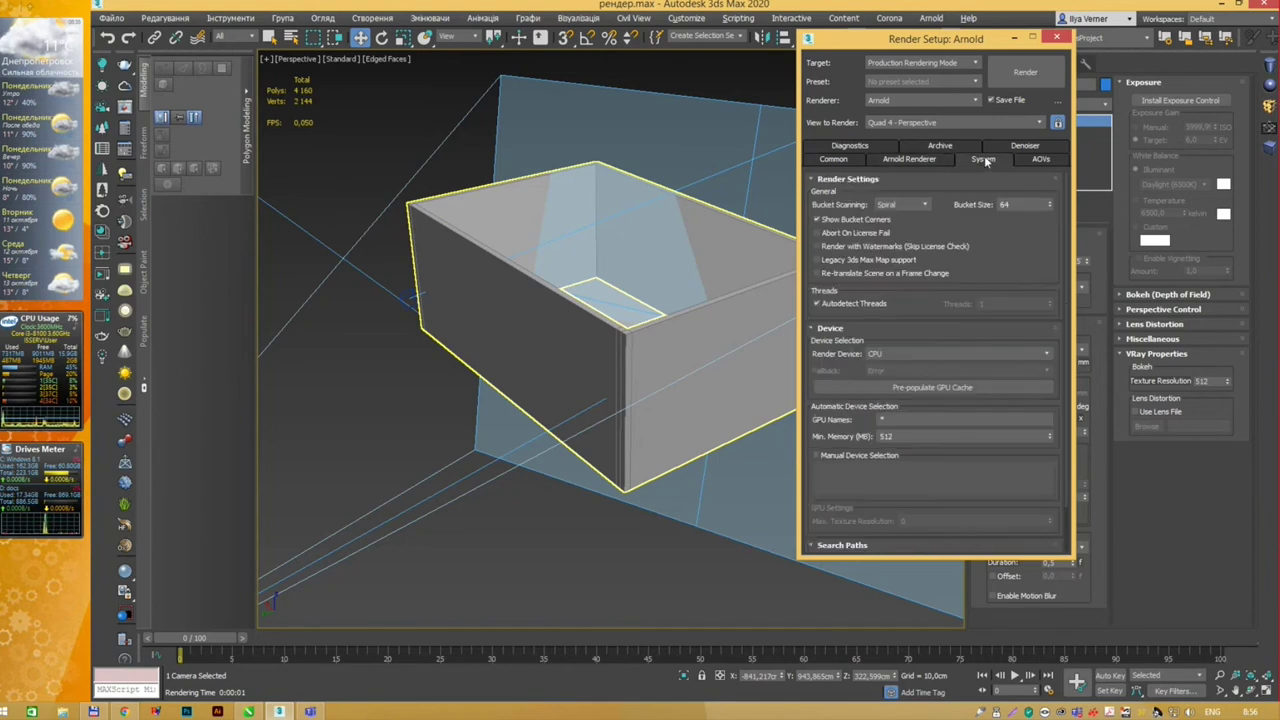
pyautogui.scroll(-1, 994, 240)
pyautogui.scroll(-1, 988, 249)
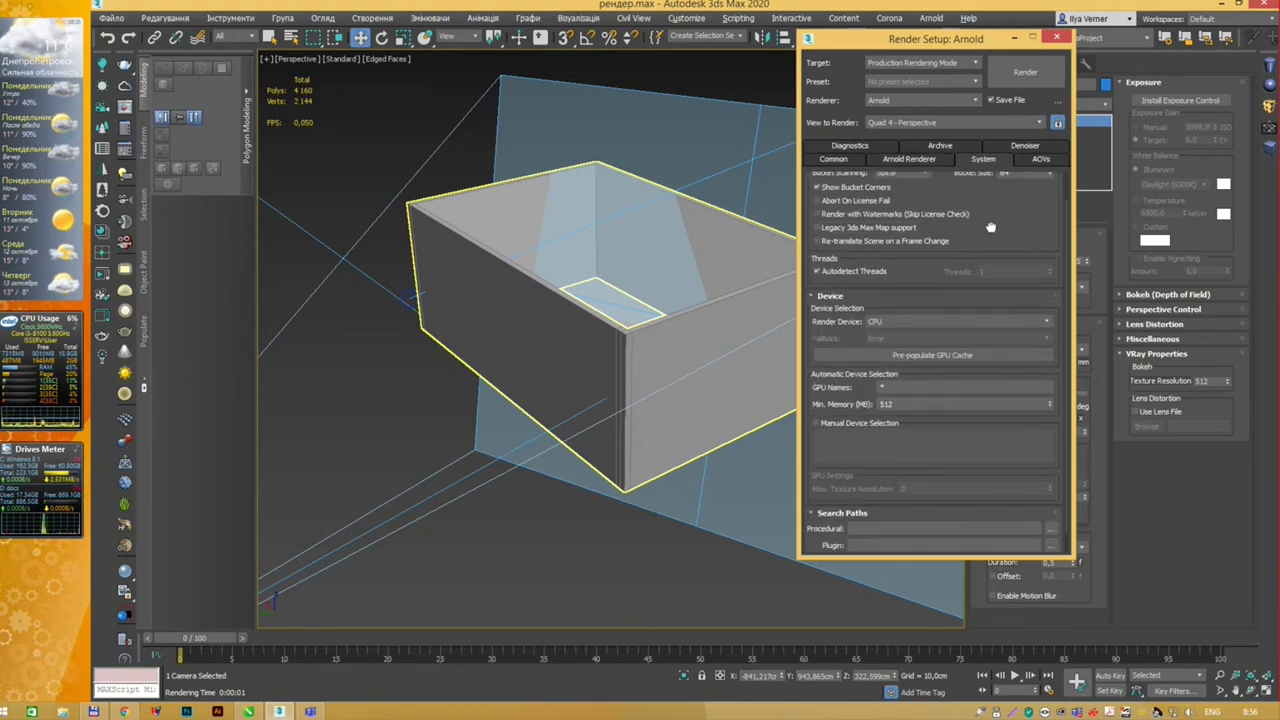
pyautogui.click(991, 322)
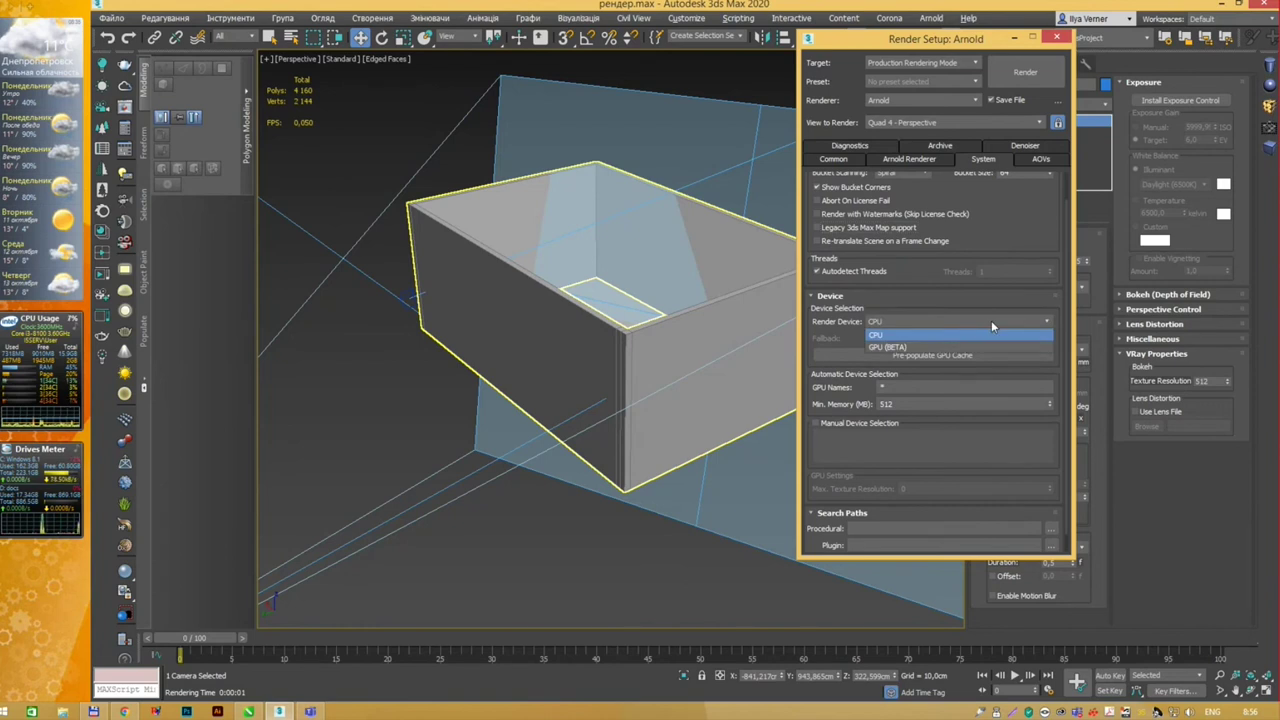
pyautogui.click(991, 320)
pyautogui.scroll(2, 999, 240)
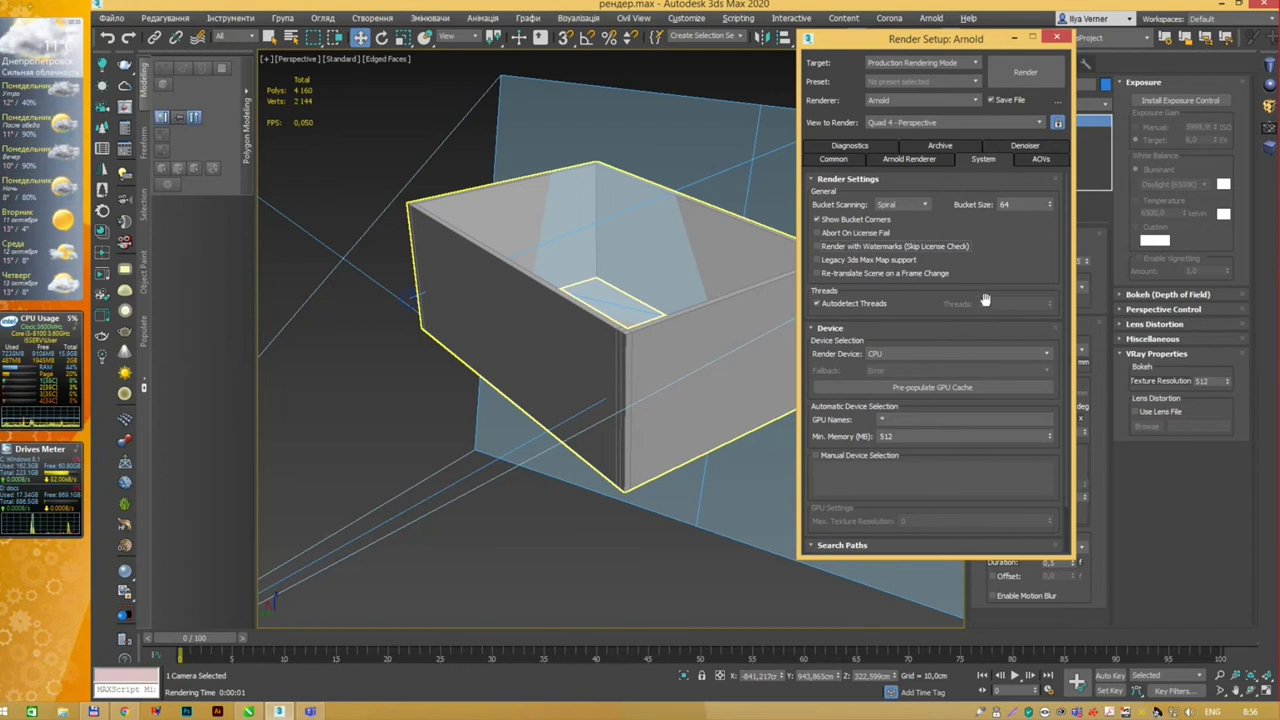
pyautogui.click(951, 354)
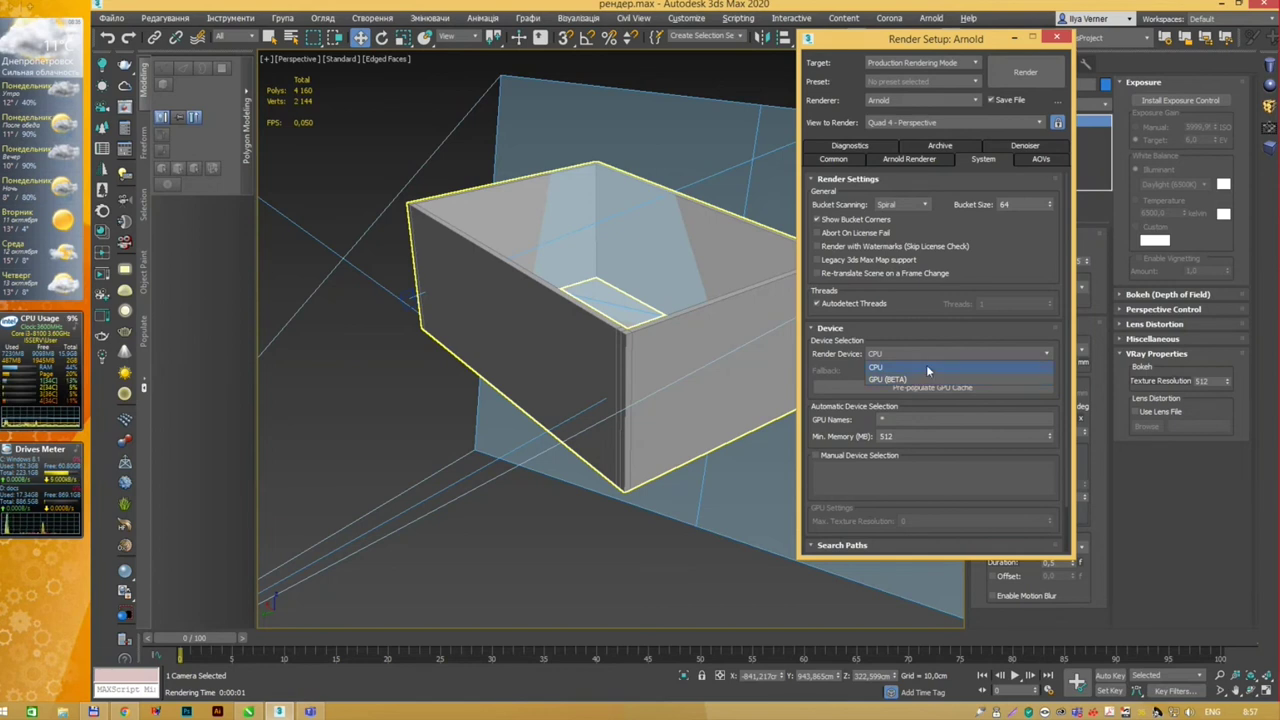
# Step: Leave Arnold's render device set to CPU and show the AOVs page
pyautogui.click(927, 367)
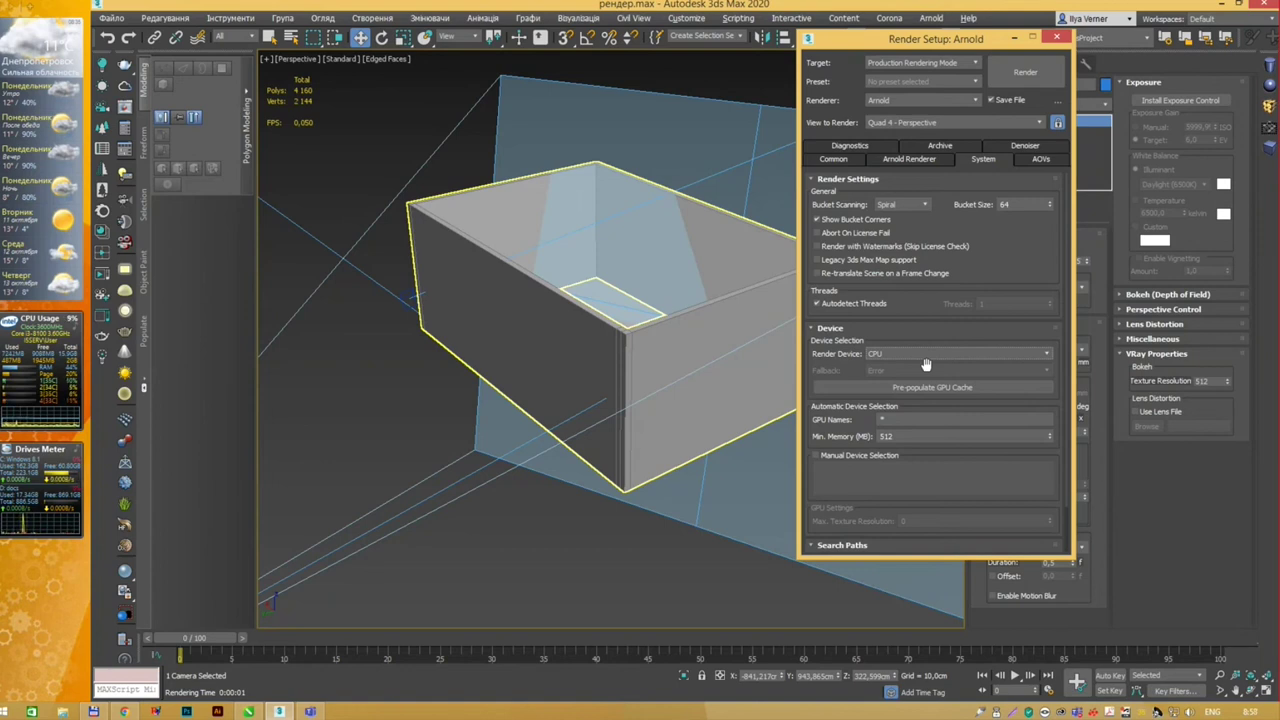
pyautogui.click(929, 357)
pyautogui.click(929, 357)
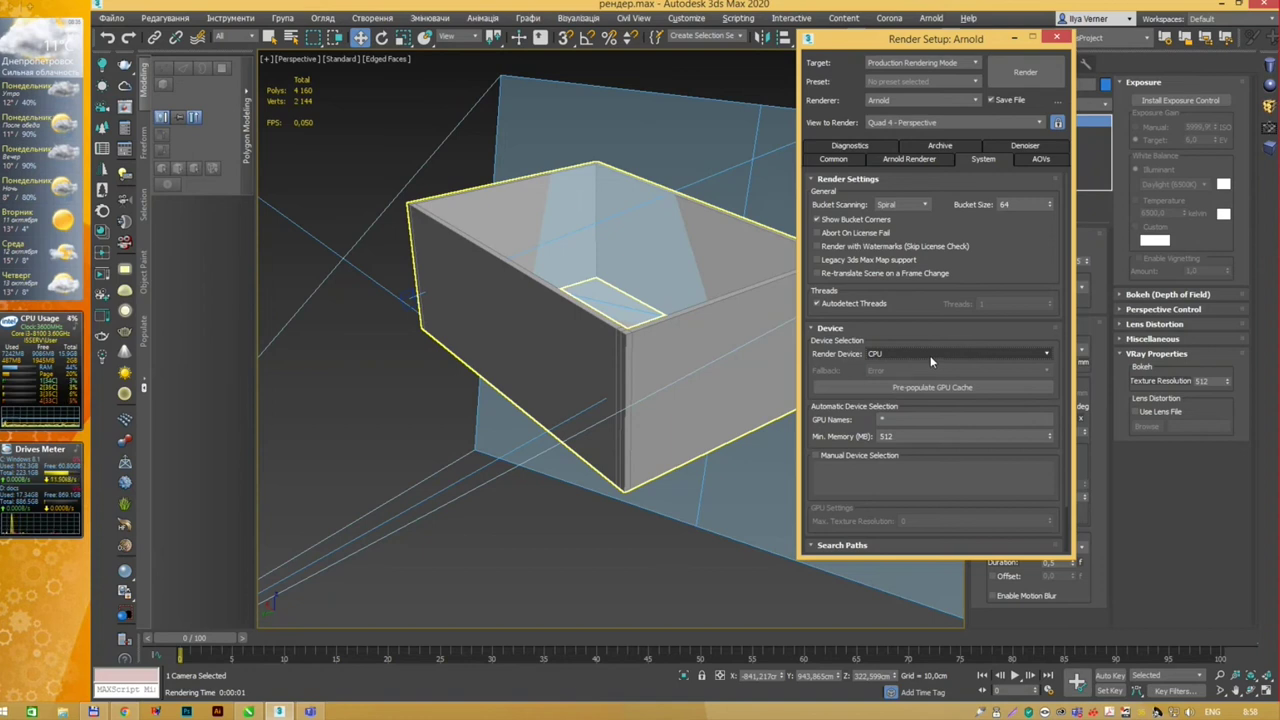
pyautogui.click(930, 355)
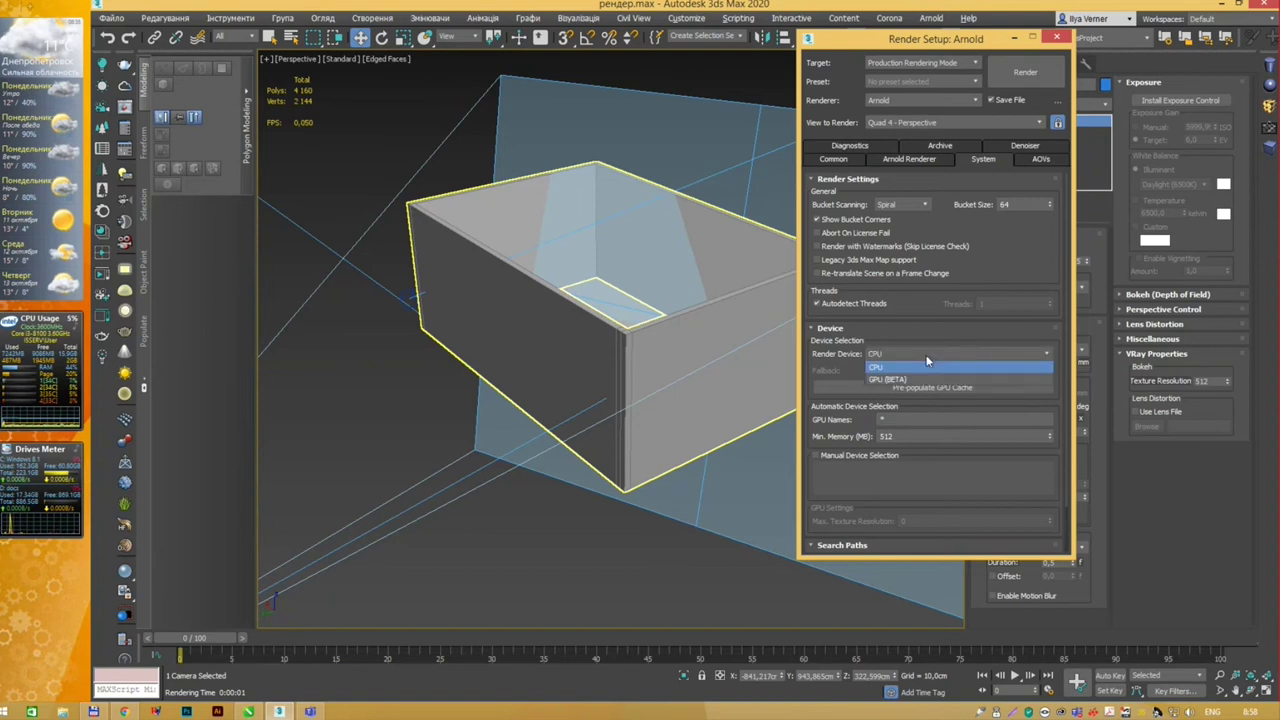
pyautogui.click(926, 361)
pyautogui.click(926, 361)
pyautogui.click(926, 361)
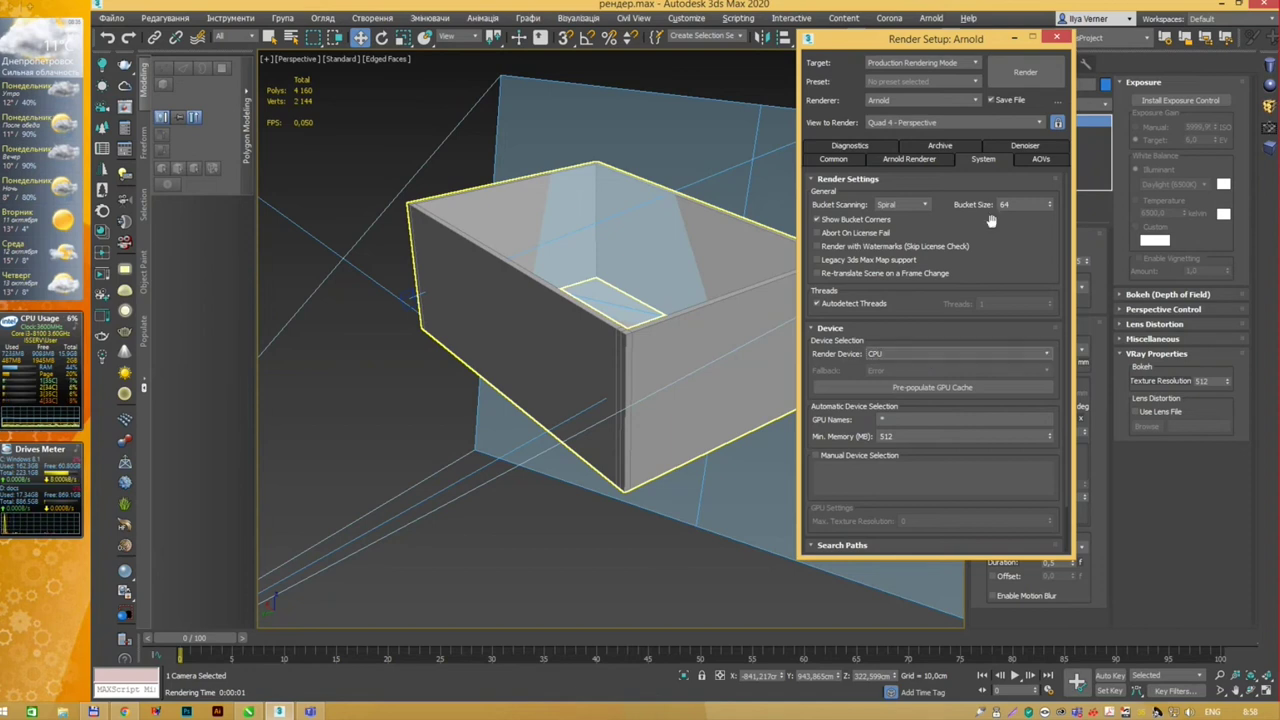
pyautogui.click(1038, 161)
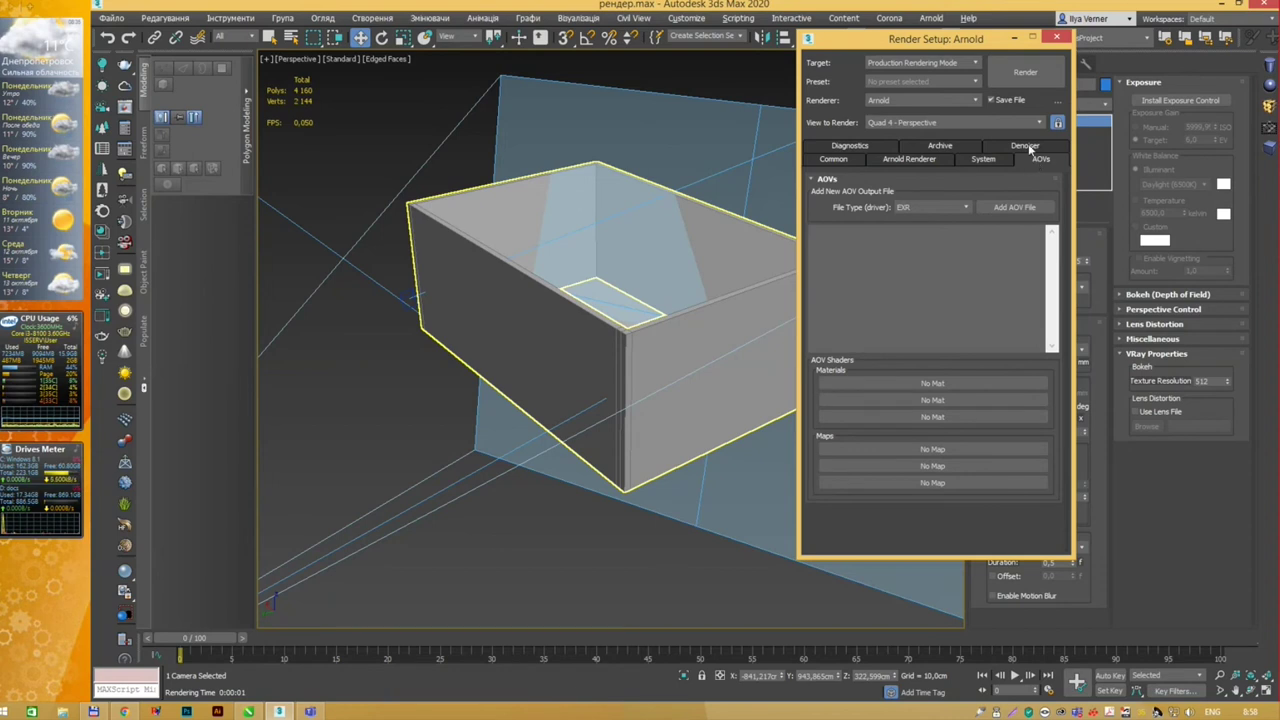
# Step: Browse the System, Archive and Diagnostics settings pages, then return to Common
pyautogui.click(983, 159)
pyautogui.click(940, 146)
pyautogui.click(850, 159)
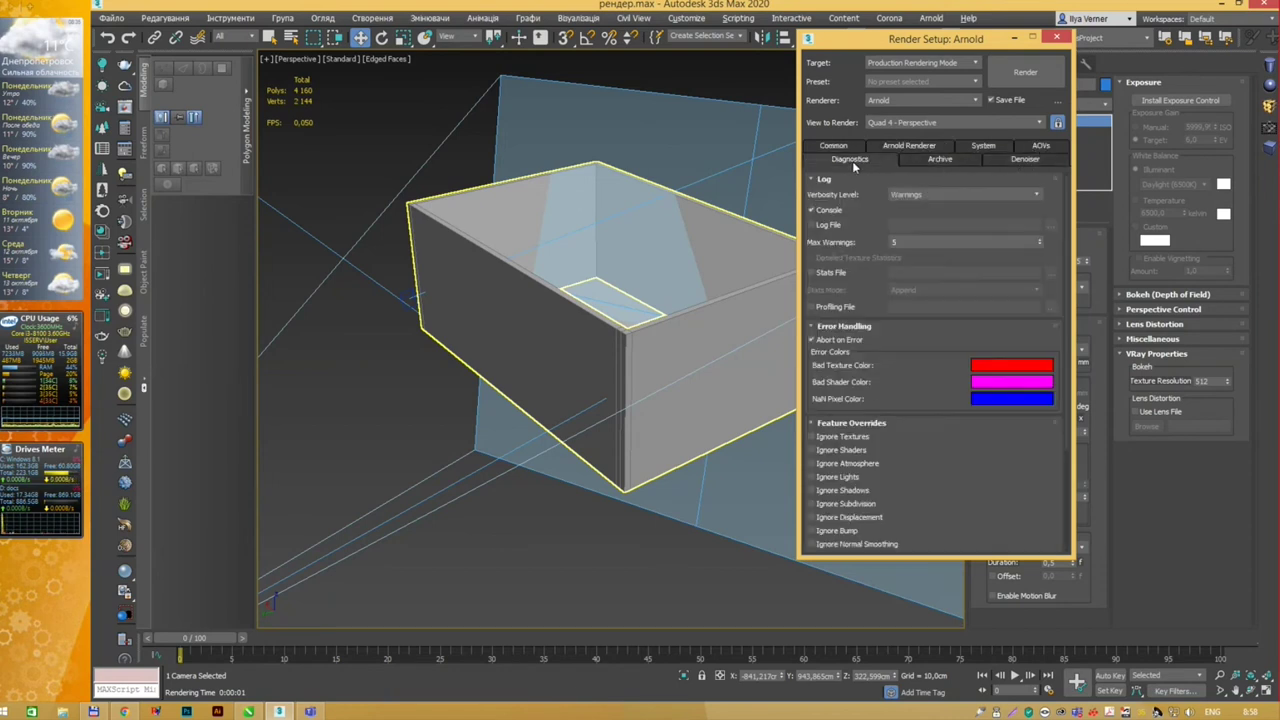
pyautogui.scroll(-3, 911, 415)
pyautogui.scroll(-1, 917, 401)
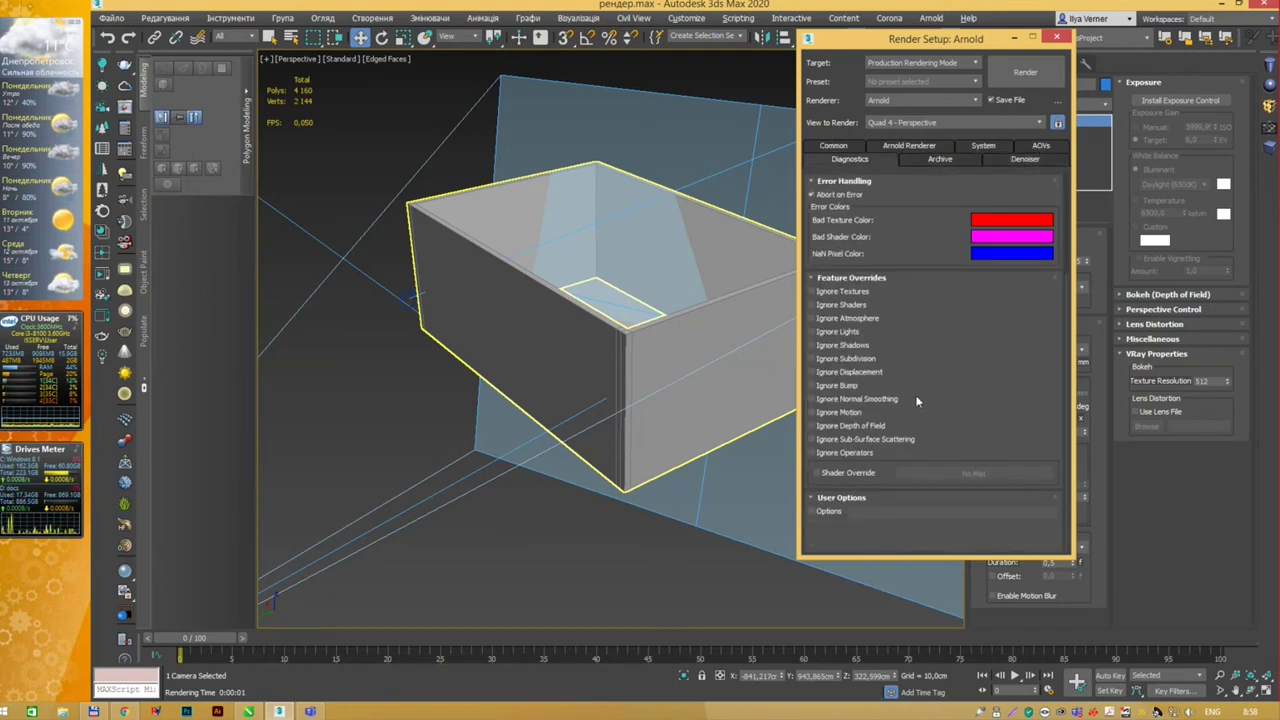
pyautogui.scroll(5, 917, 401)
pyautogui.click(833, 145)
# Step: Switch the renderer to CoronaRenderer and look over its Scene, System and Render Elements pages
pyautogui.click(922, 101)
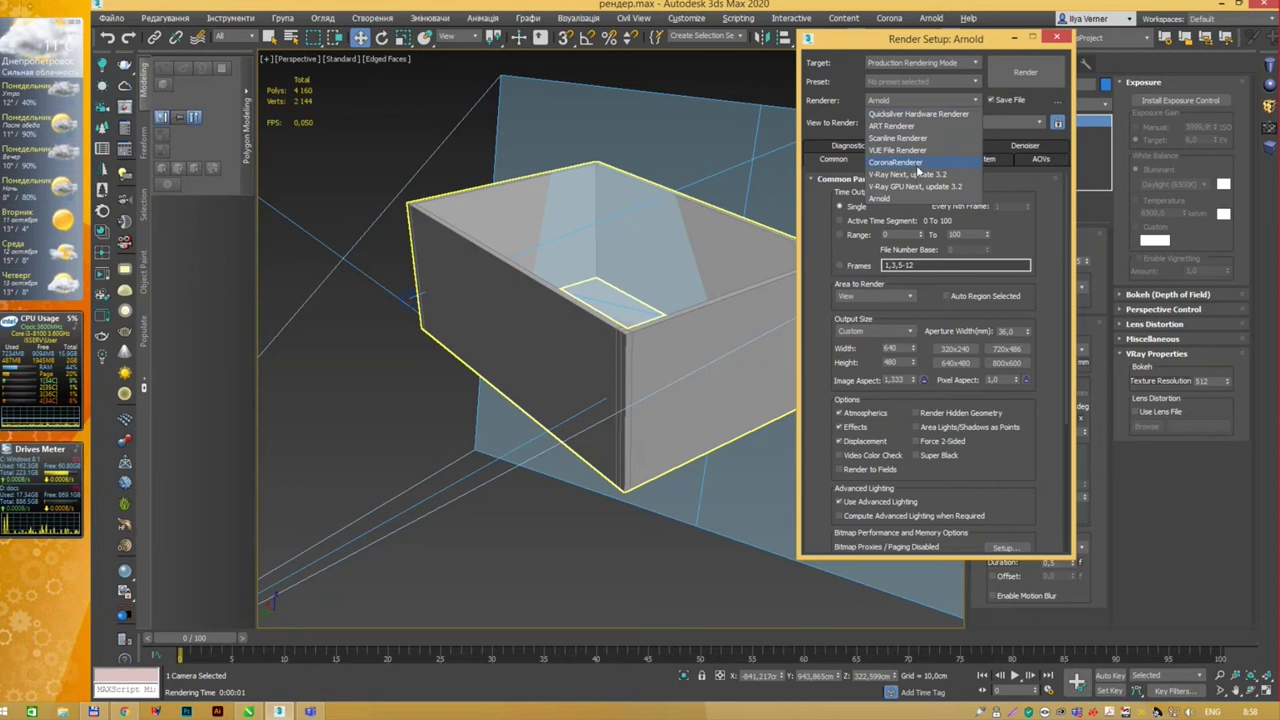
pyautogui.click(917, 163)
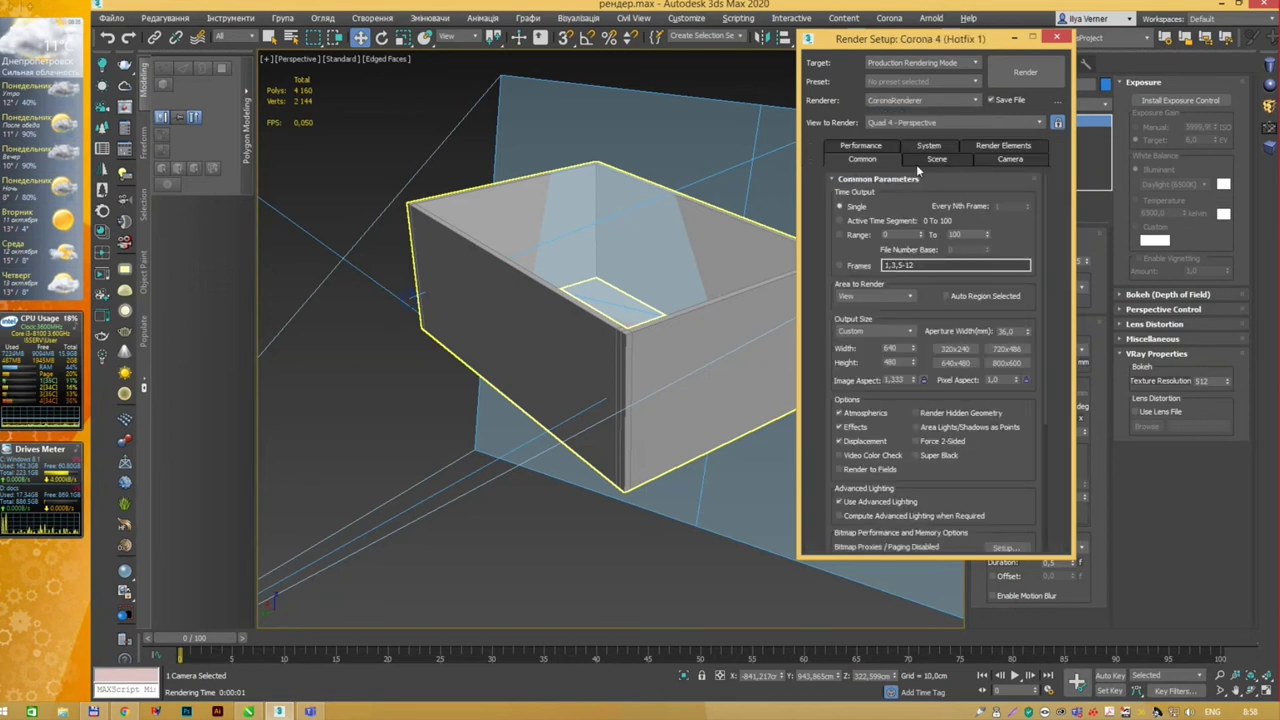
pyautogui.click(920, 162)
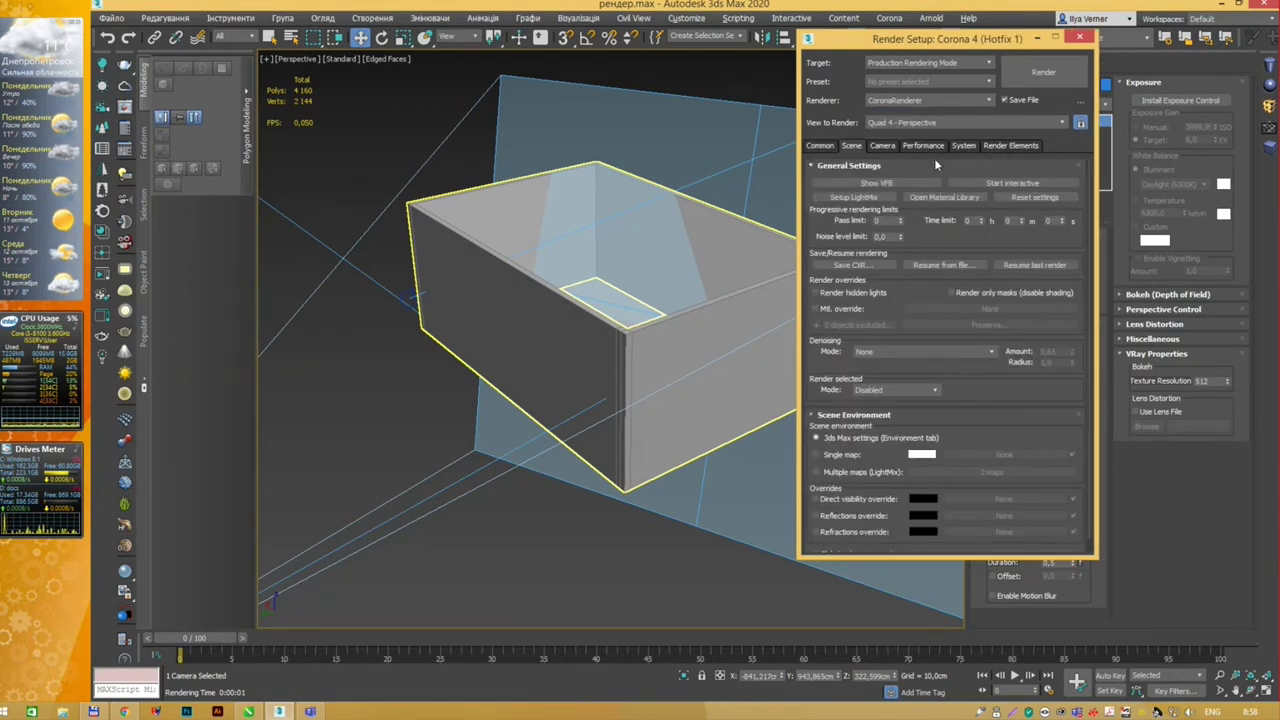
pyautogui.click(963, 146)
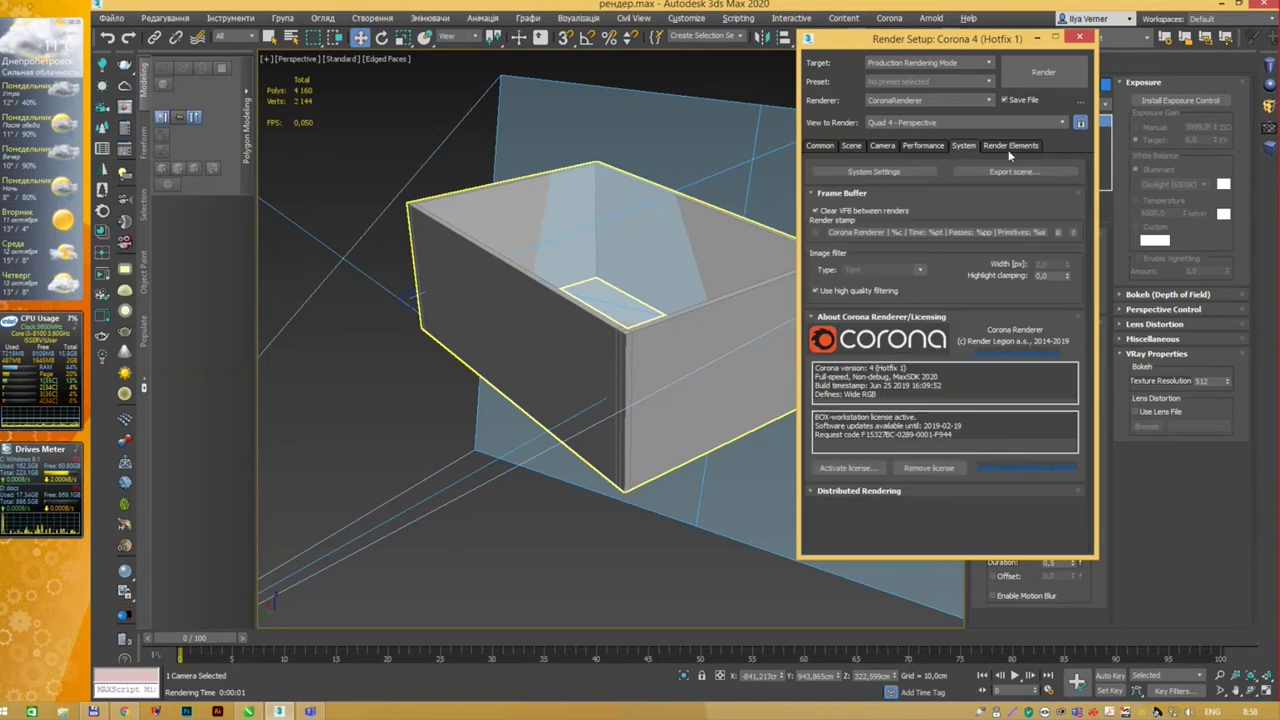
pyautogui.click(1005, 148)
pyautogui.click(963, 146)
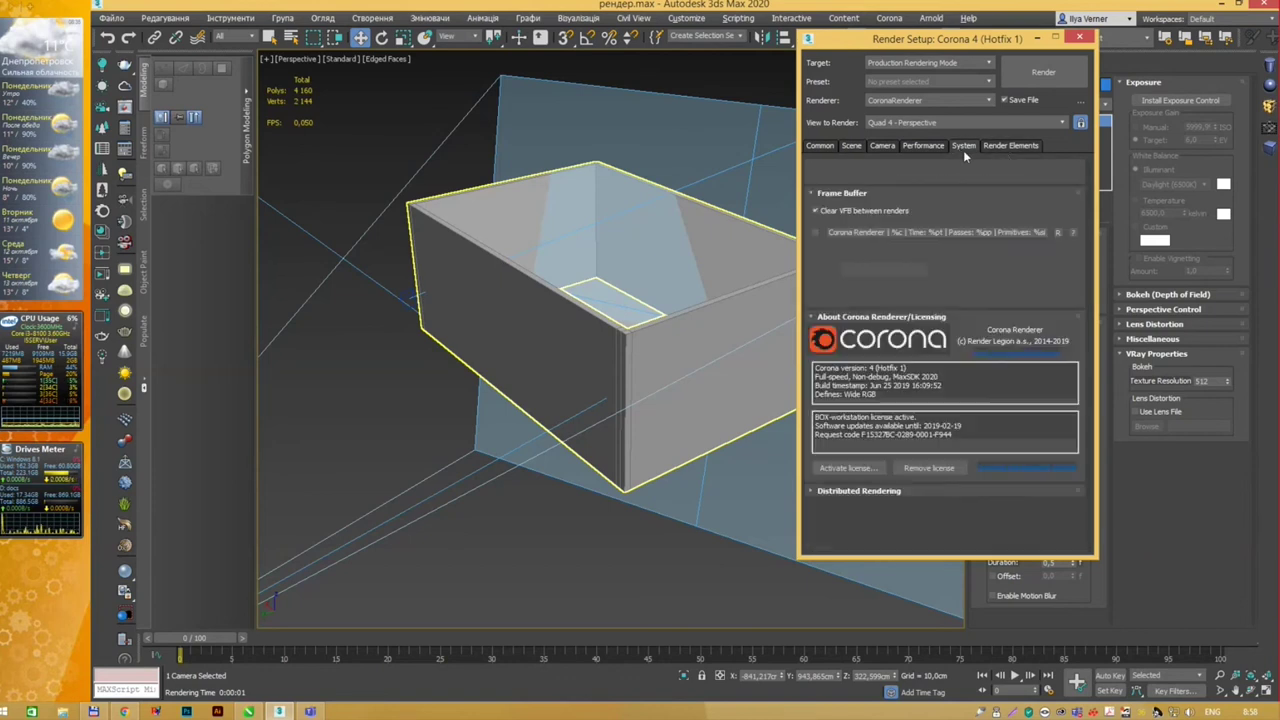
# Step: Browse Corona's Performance, Camera and Scene pages, then render the perspective view
pyautogui.click(912, 146)
pyautogui.click(882, 146)
pyautogui.click(851, 146)
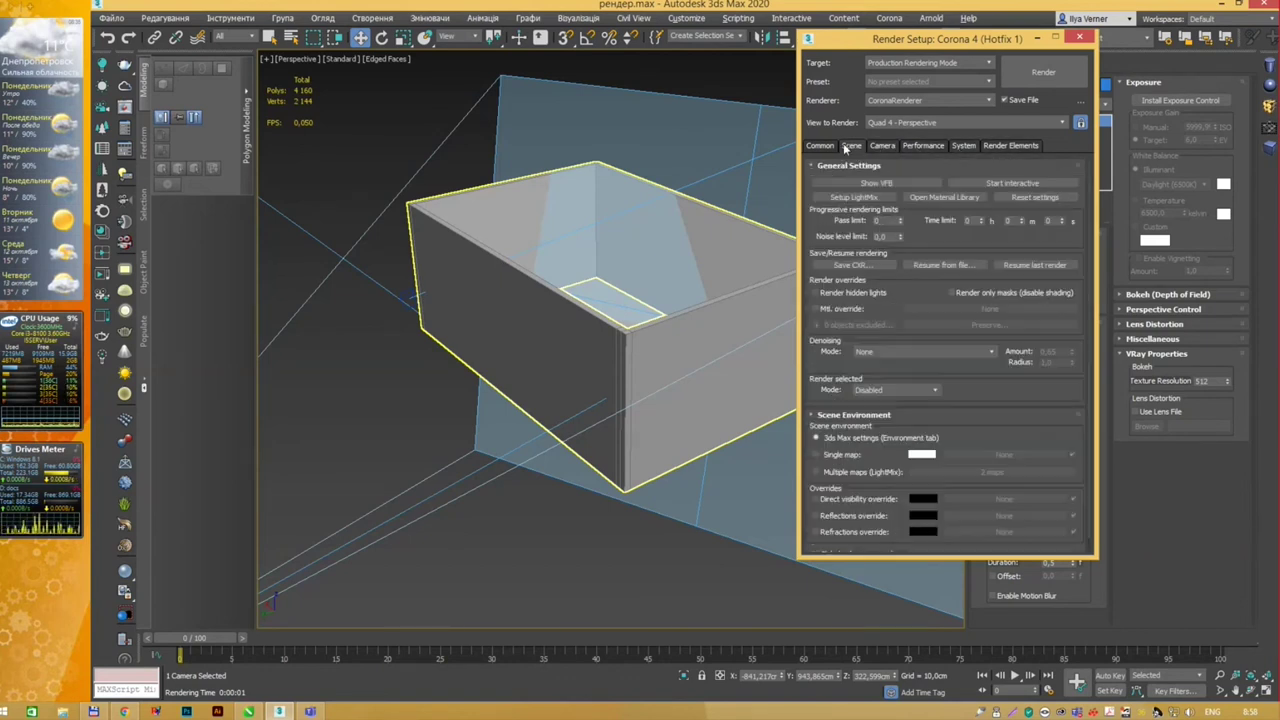
pyautogui.click(822, 146)
pyautogui.click(851, 146)
pyautogui.click(1043, 72)
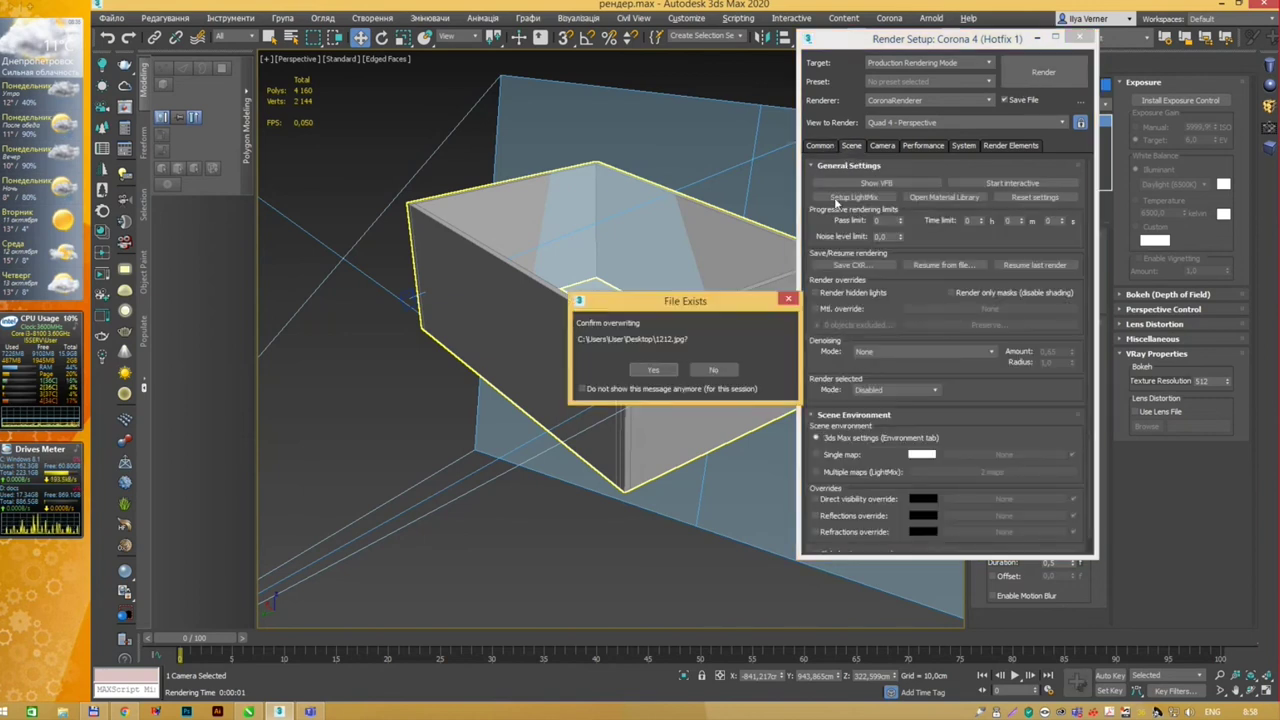
# Step: Overwrite 1212.jpg, inspect Corona's Post tone-mapping exposure, then cancel the render
pyautogui.click(653, 371)
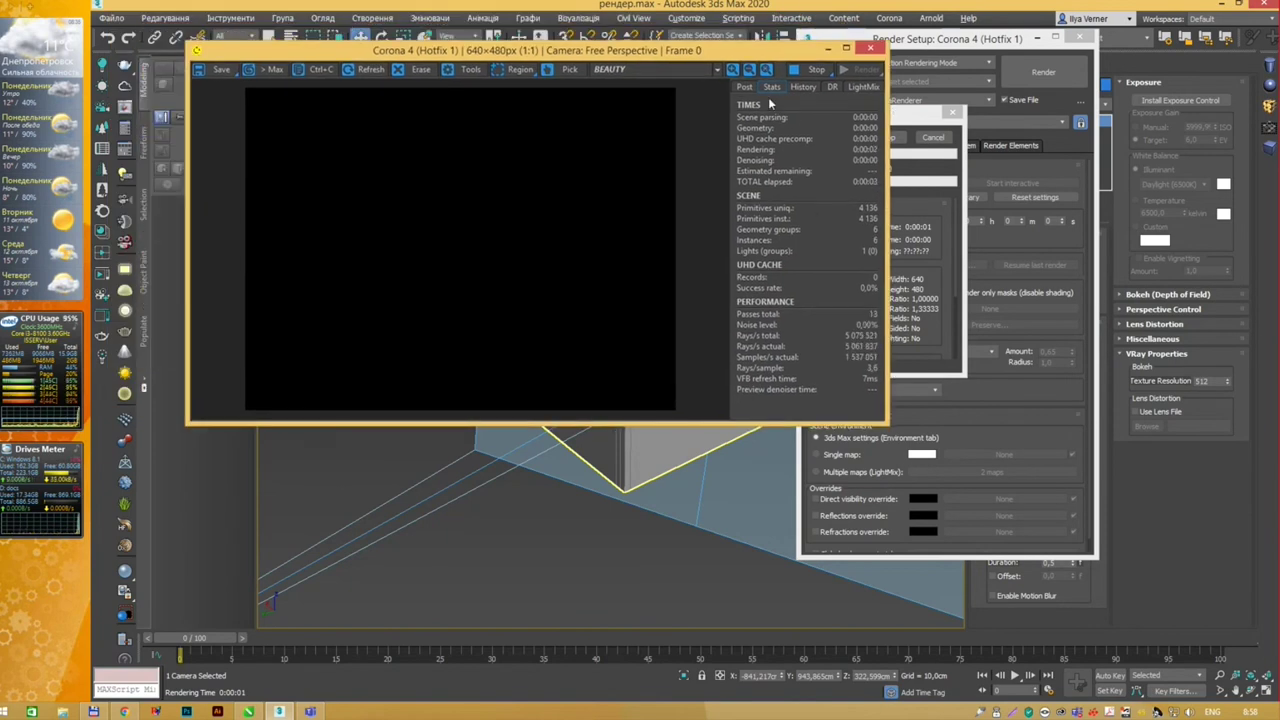
pyautogui.click(745, 87)
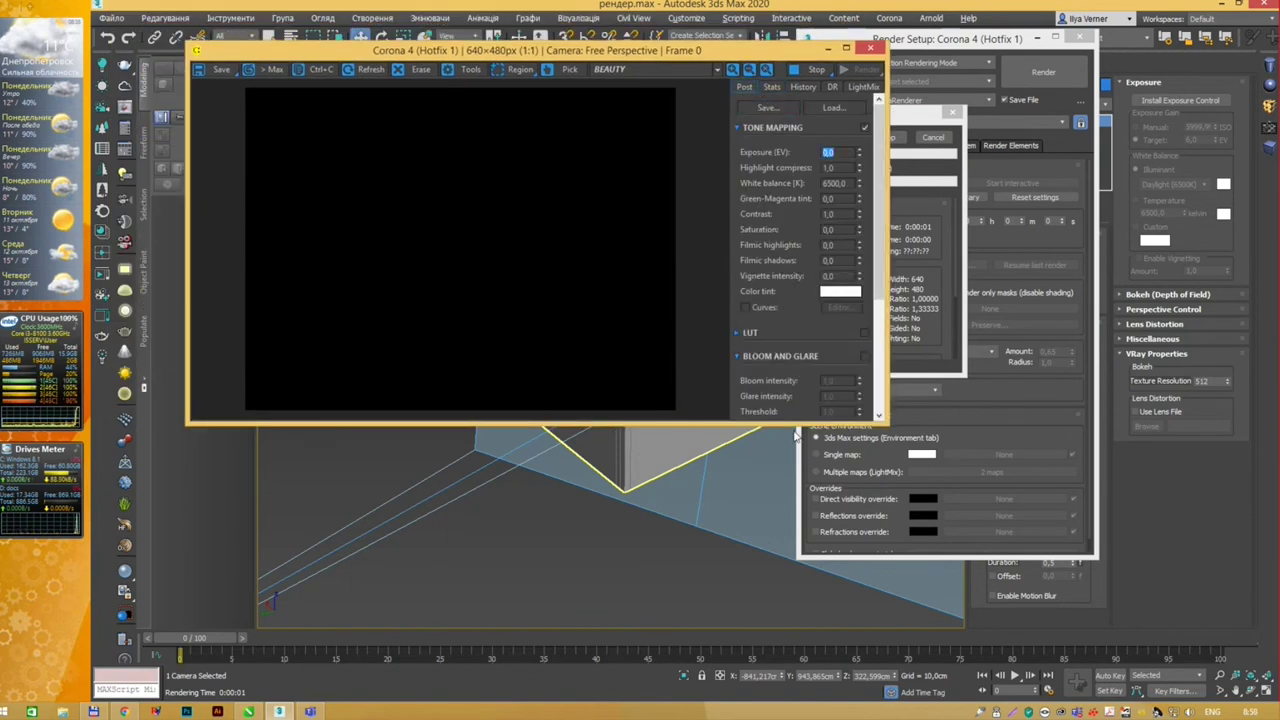
pyautogui.moveTo(793, 426); pyautogui.dragTo(793, 612)
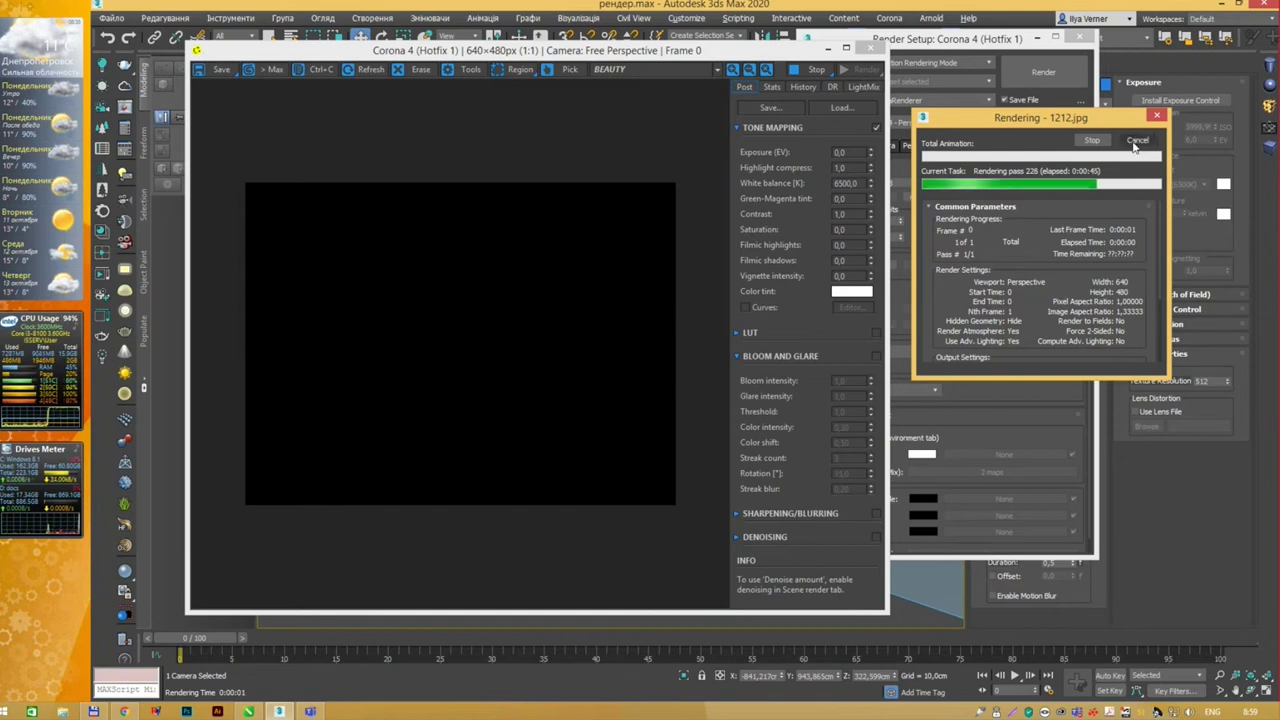
pyautogui.click(1138, 140)
# Step: Switch the renderer to Arnold and render the box, overwriting 1212.jpg
pyautogui.click(869, 49)
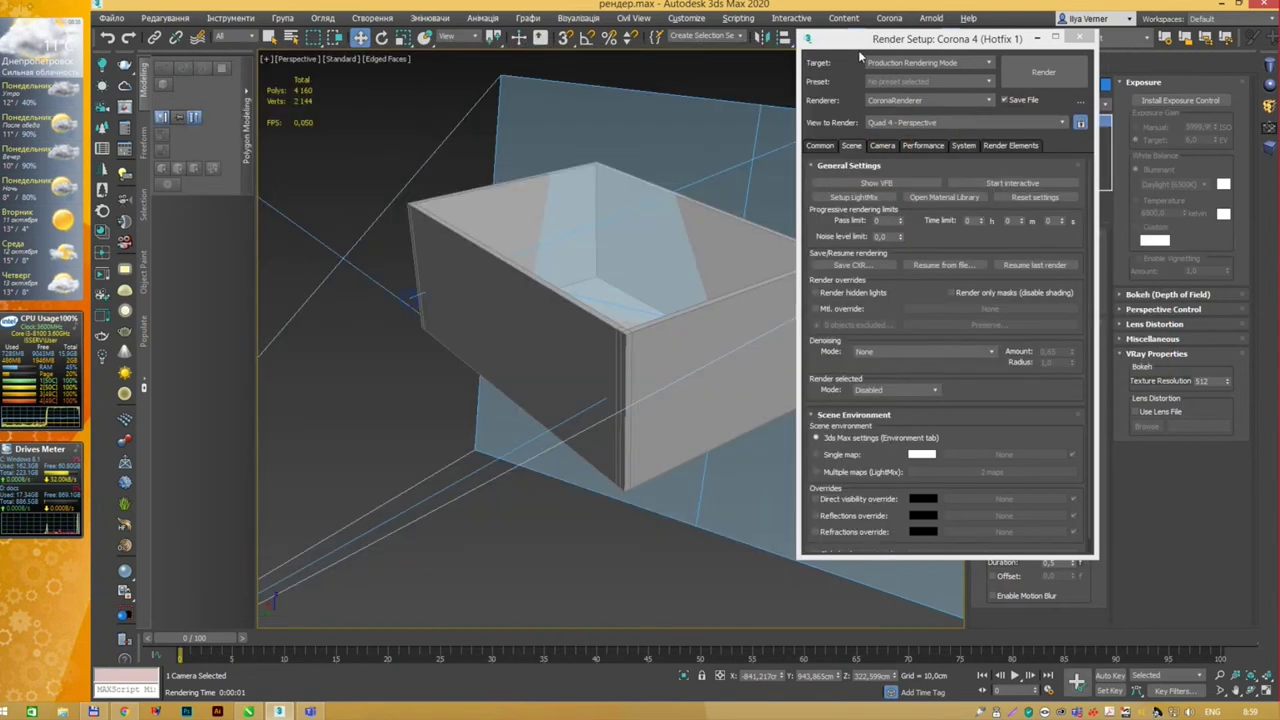
pyautogui.click(936, 101)
pyautogui.click(880, 197)
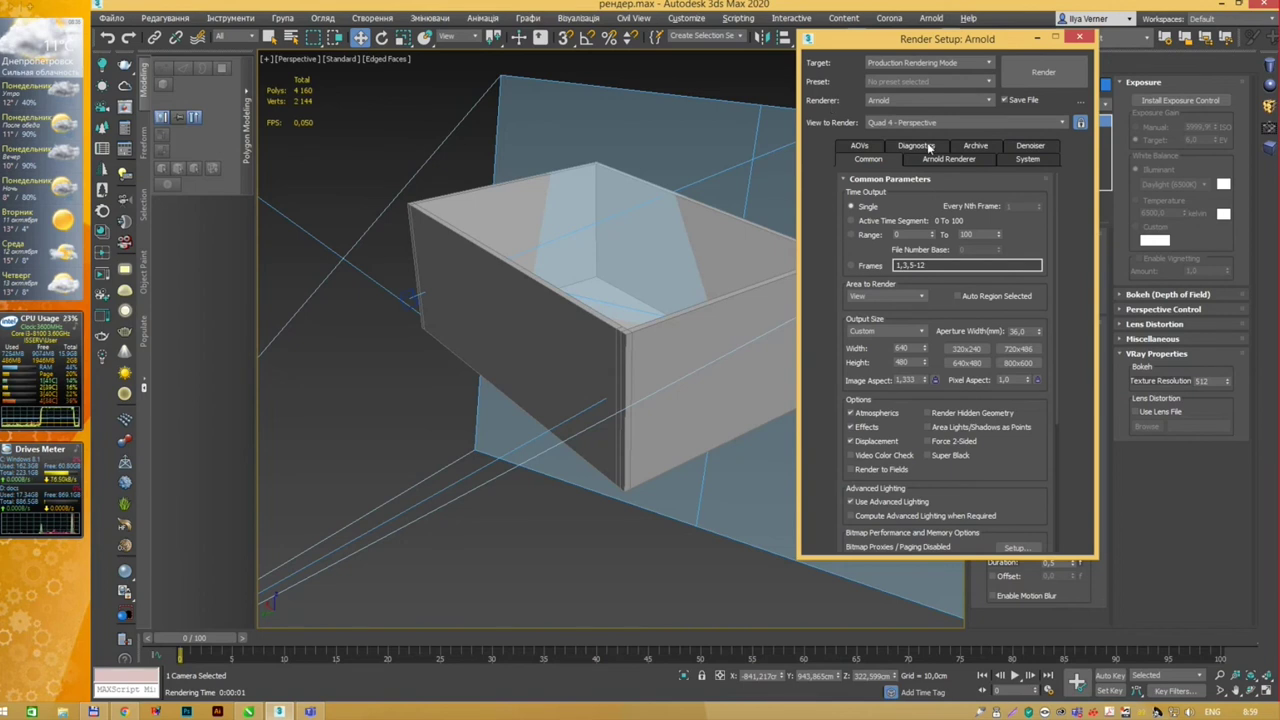
pyautogui.click(1030, 78)
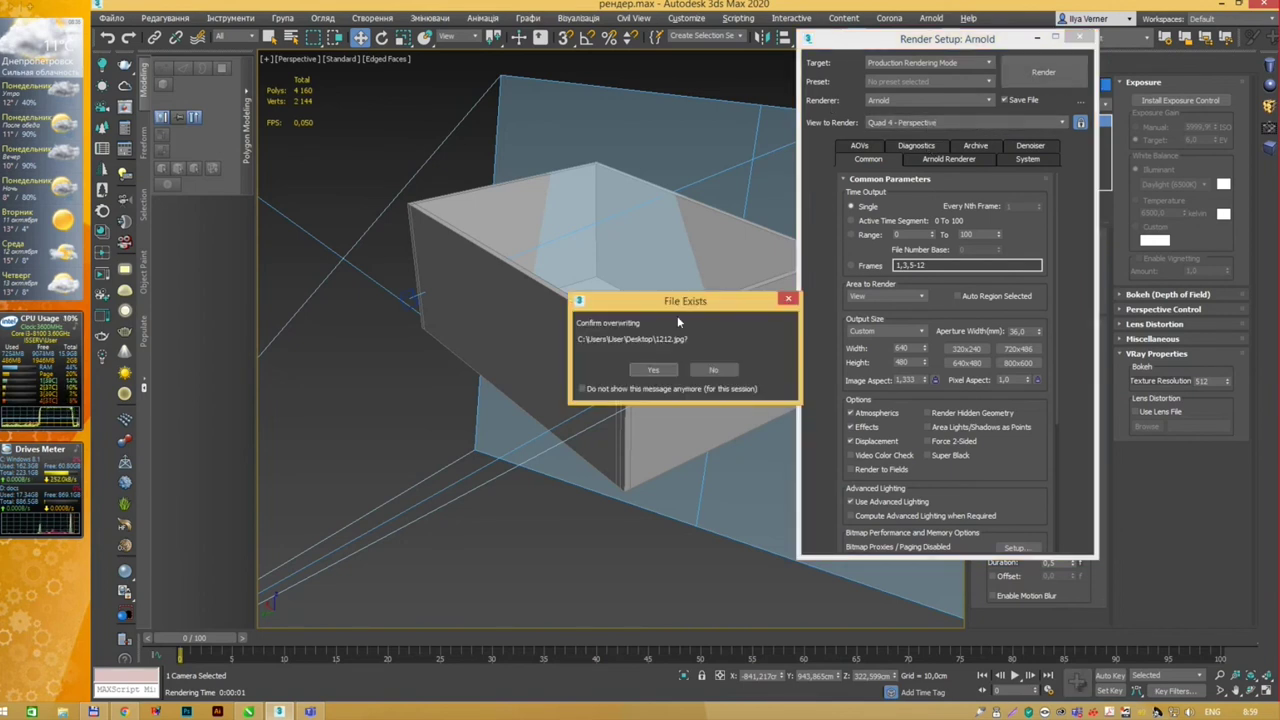
pyautogui.click(655, 369)
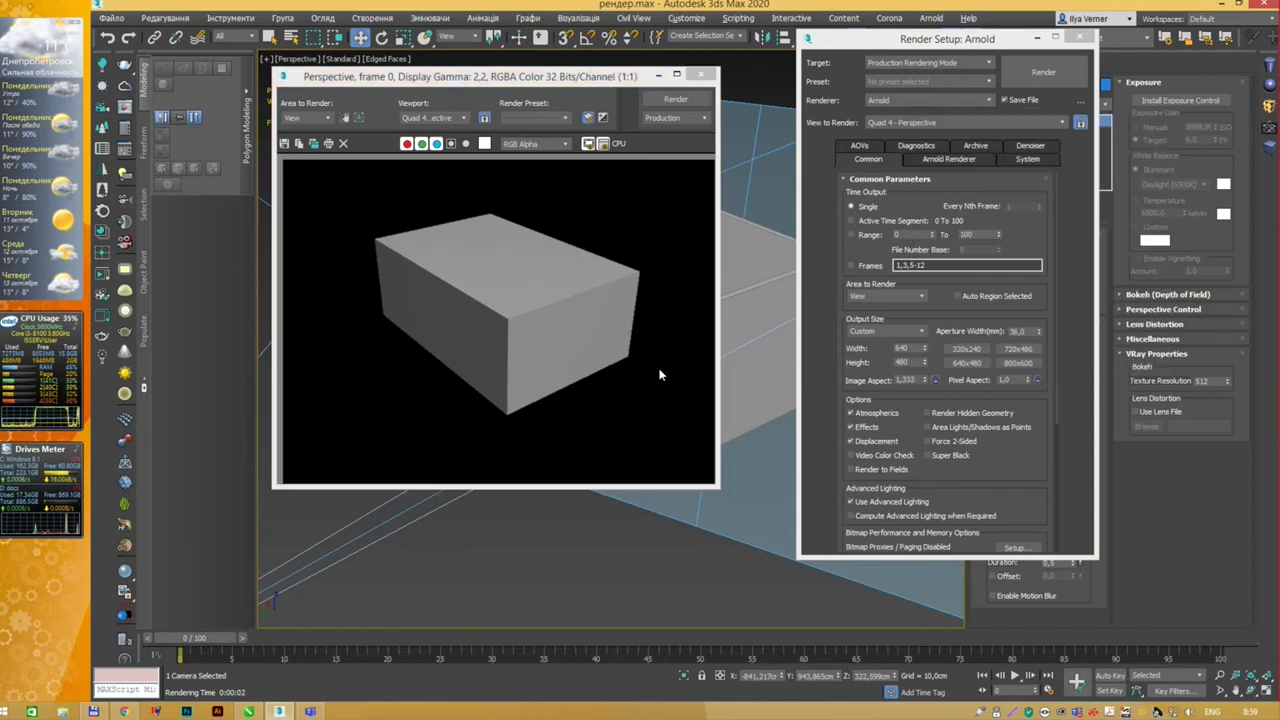
# Step: Close the frame window and enlarge Render Setup to show the render output options
pyautogui.click(707, 74)
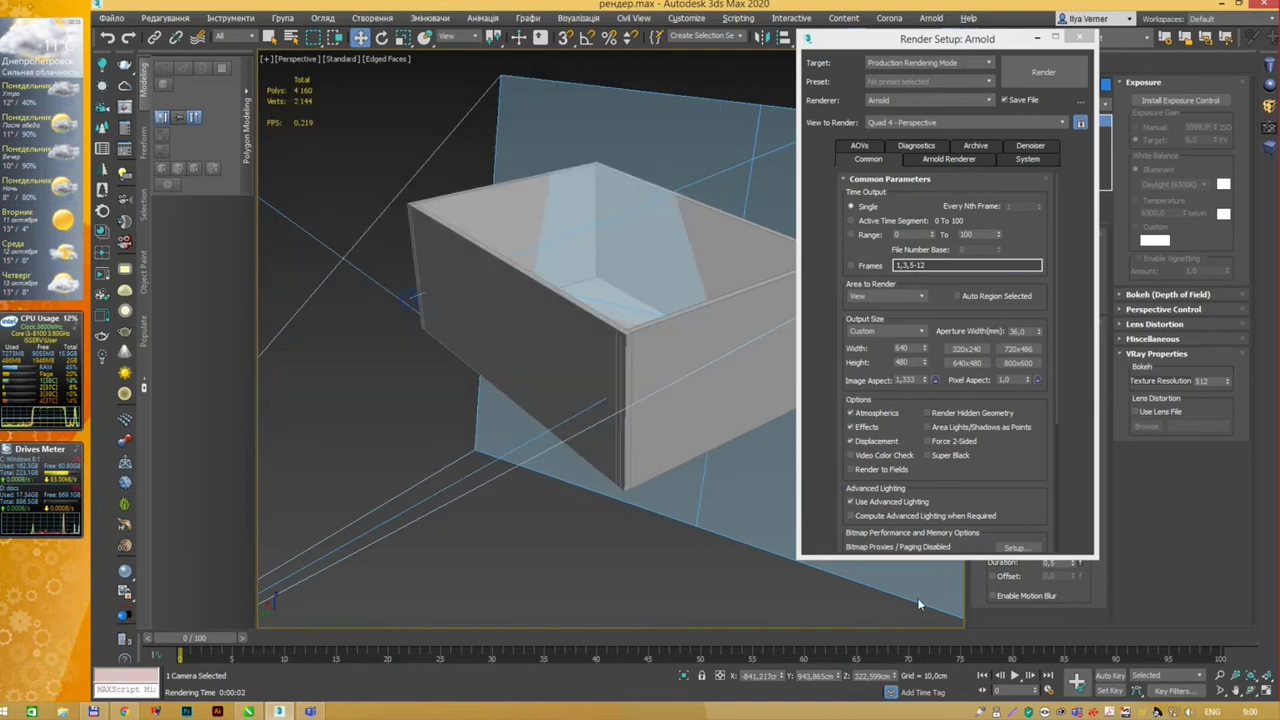
pyautogui.moveTo(935, 562); pyautogui.dragTo(935, 624)
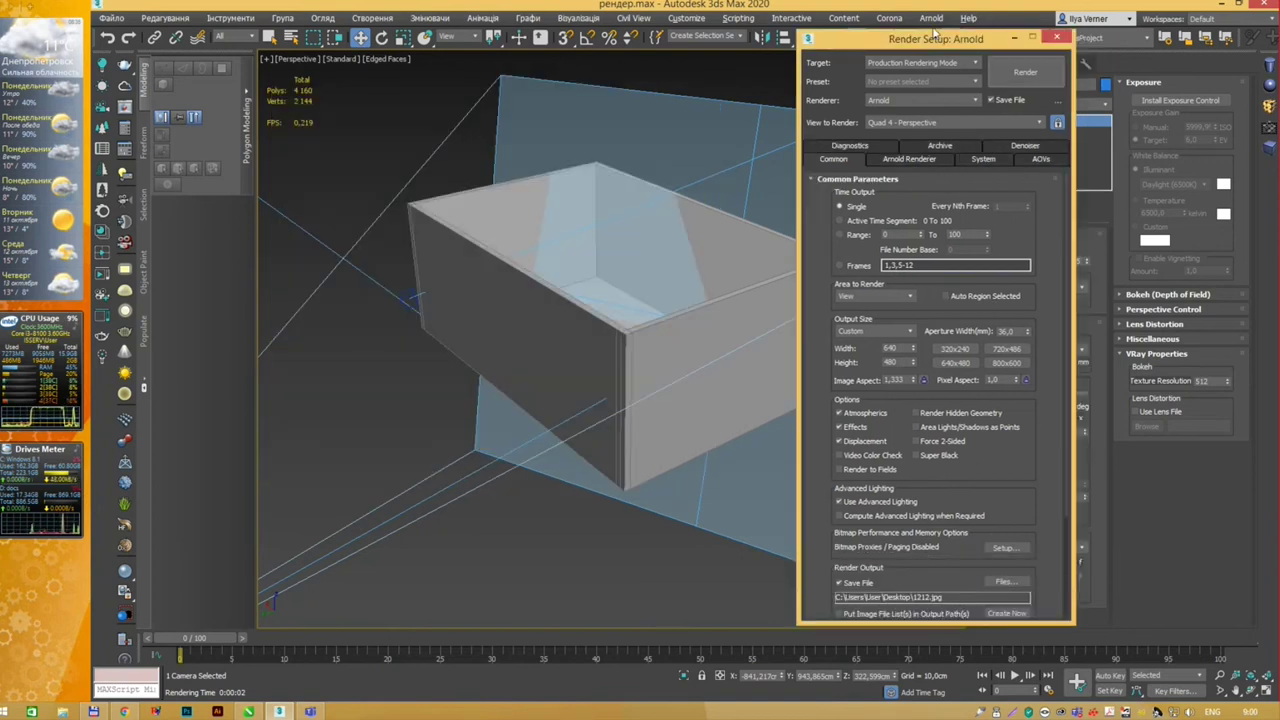
pyautogui.moveTo(935, 35)
pyautogui.mouseDown()
pyautogui.moveTo(781, 42)
pyautogui.moveTo(892, 41)
pyautogui.mouseUp()
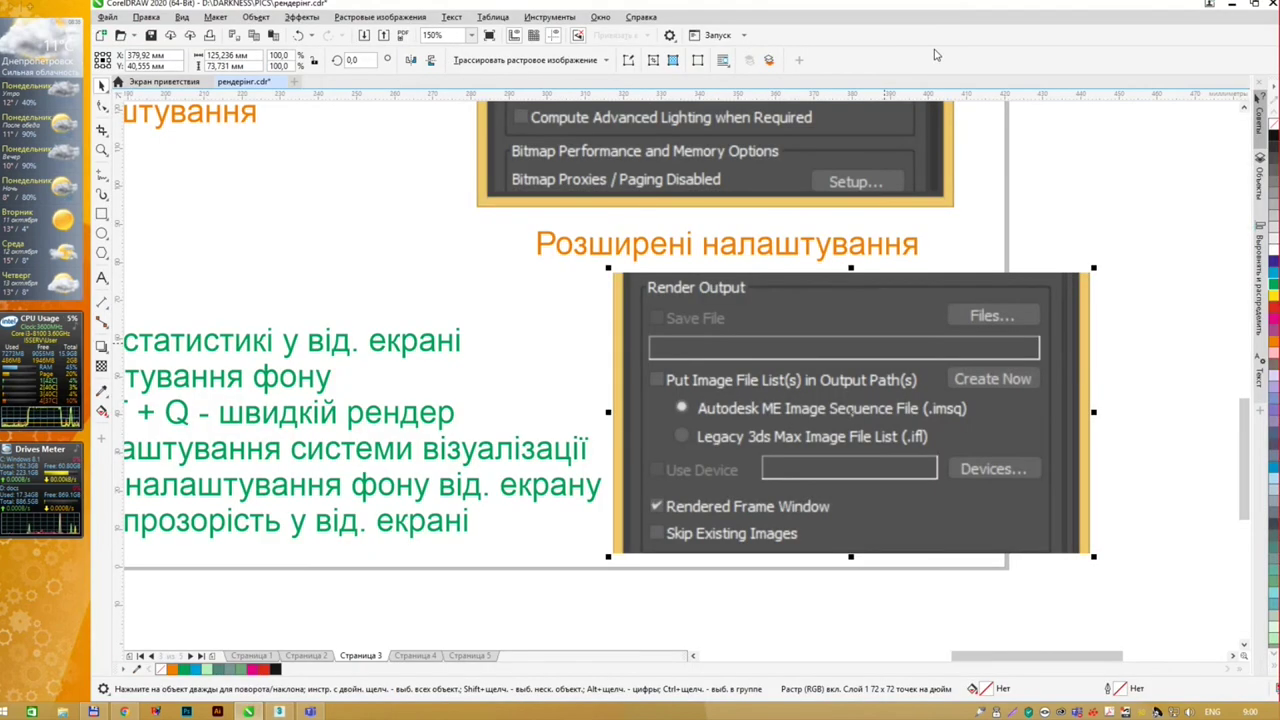
# Step: Pan and zoom to 75% to see the whole page 3 slide, then return to 3ds Max
pyautogui.moveTo(876, 181); pyautogui.dragTo(905, 197, button='middle')
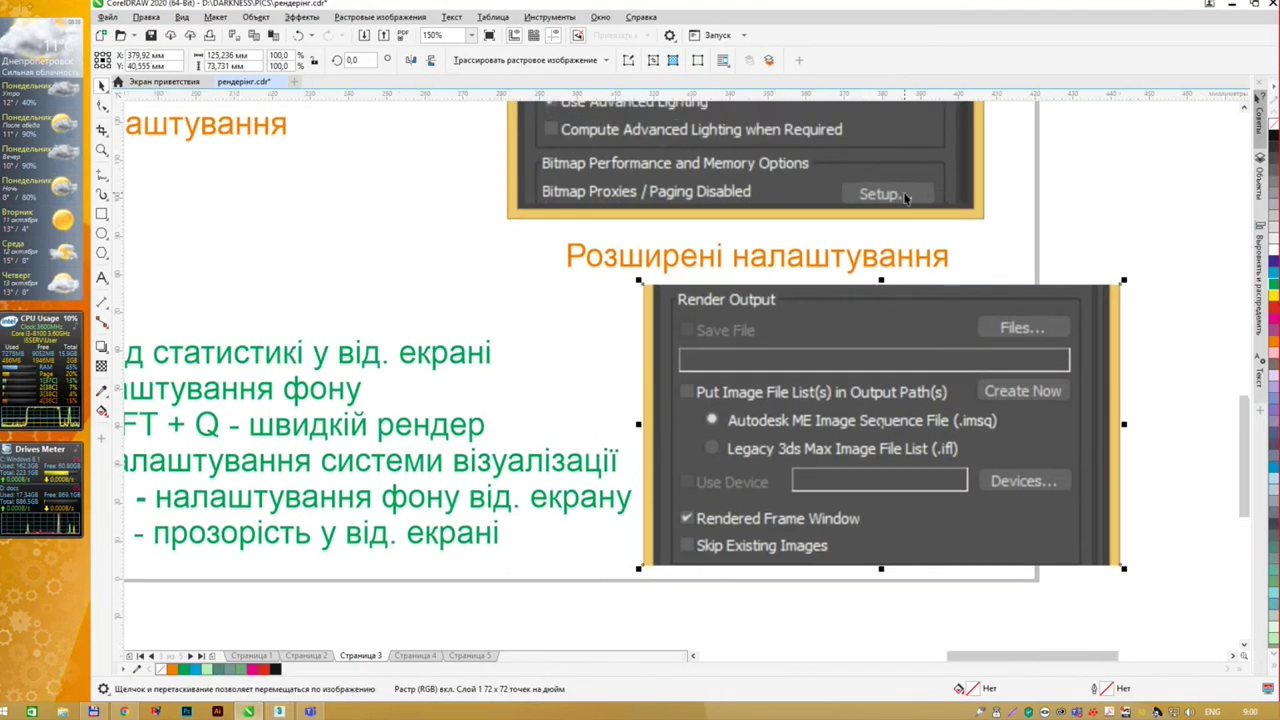
pyautogui.scroll(-2, 905, 197)
pyautogui.moveTo(839, 232); pyautogui.dragTo(886, 272, button='middle')
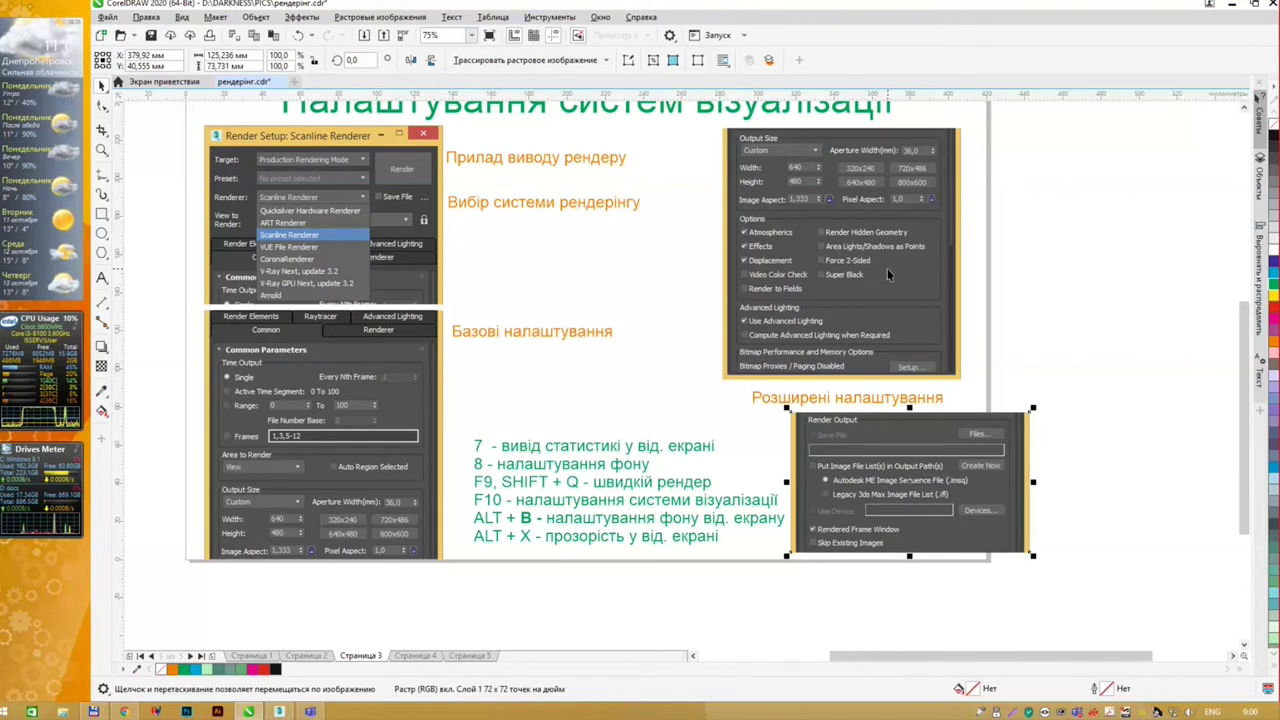
pyautogui.scroll(1, 672, 251)
pyautogui.hotkey('alt', 'Tab')
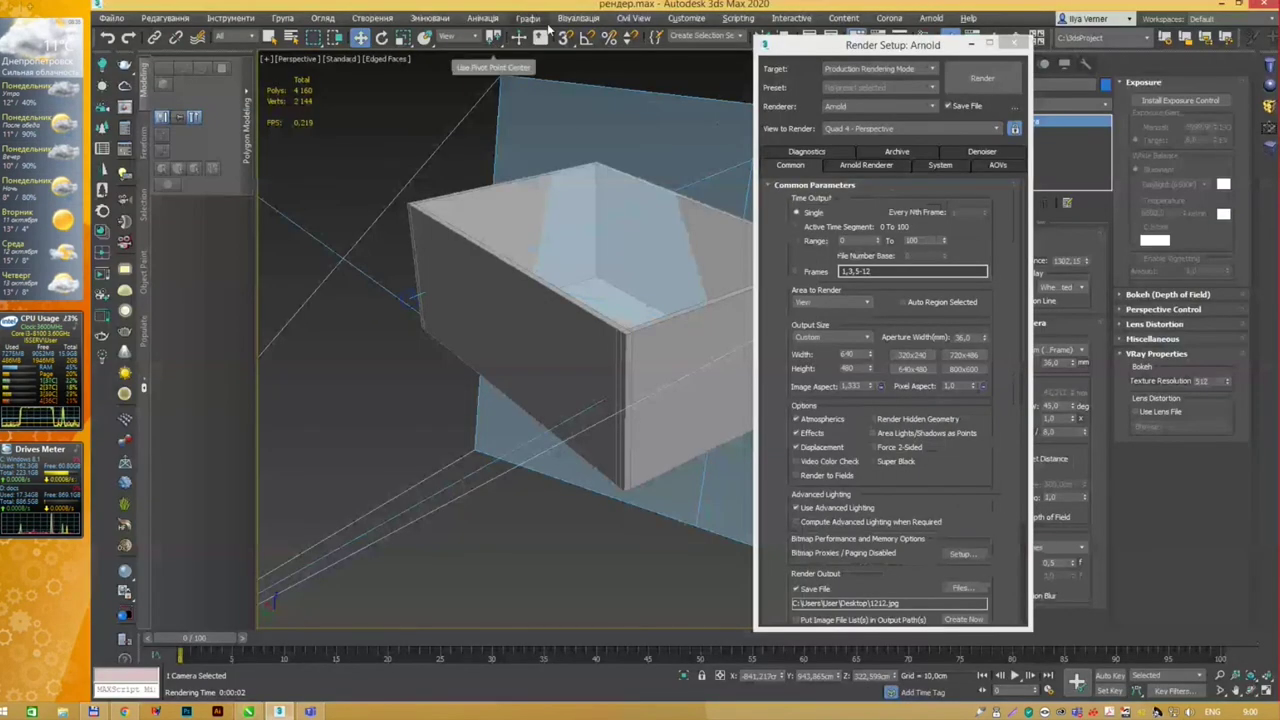
# Step: Tear off the Rendering menu and open Environment and Effects, centred on screen
pyautogui.click(578, 18)
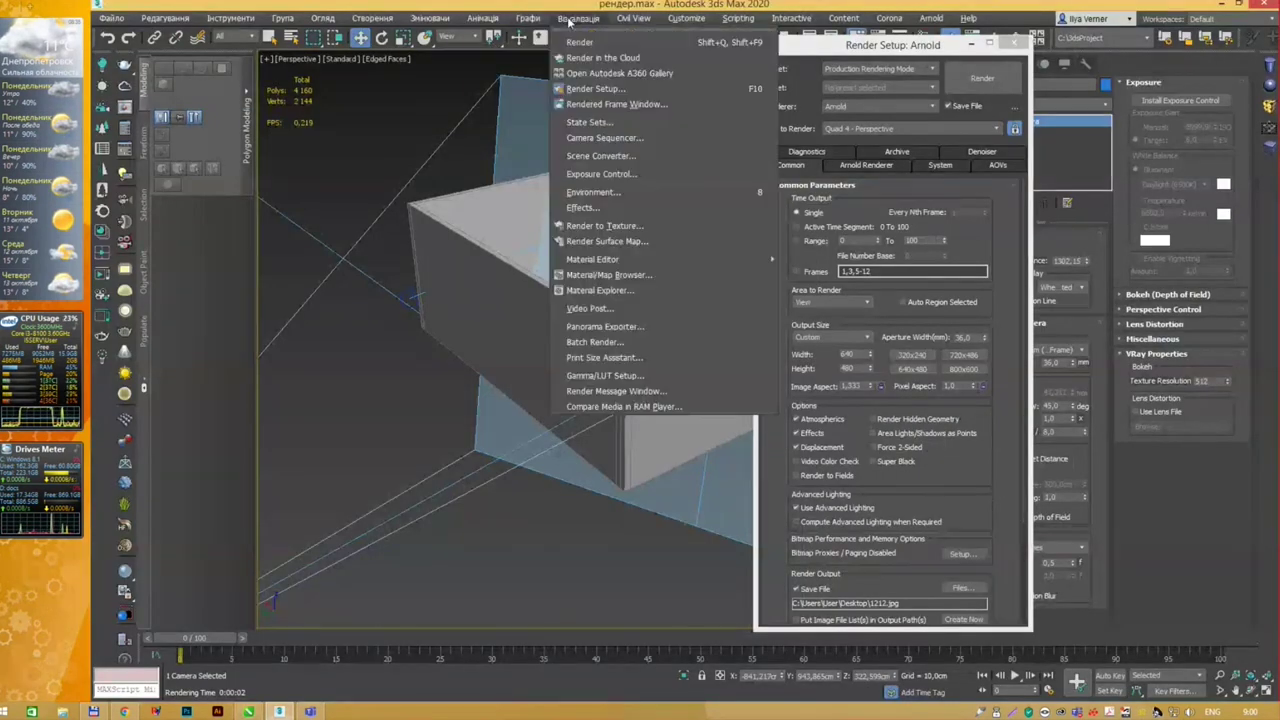
pyautogui.click(639, 30)
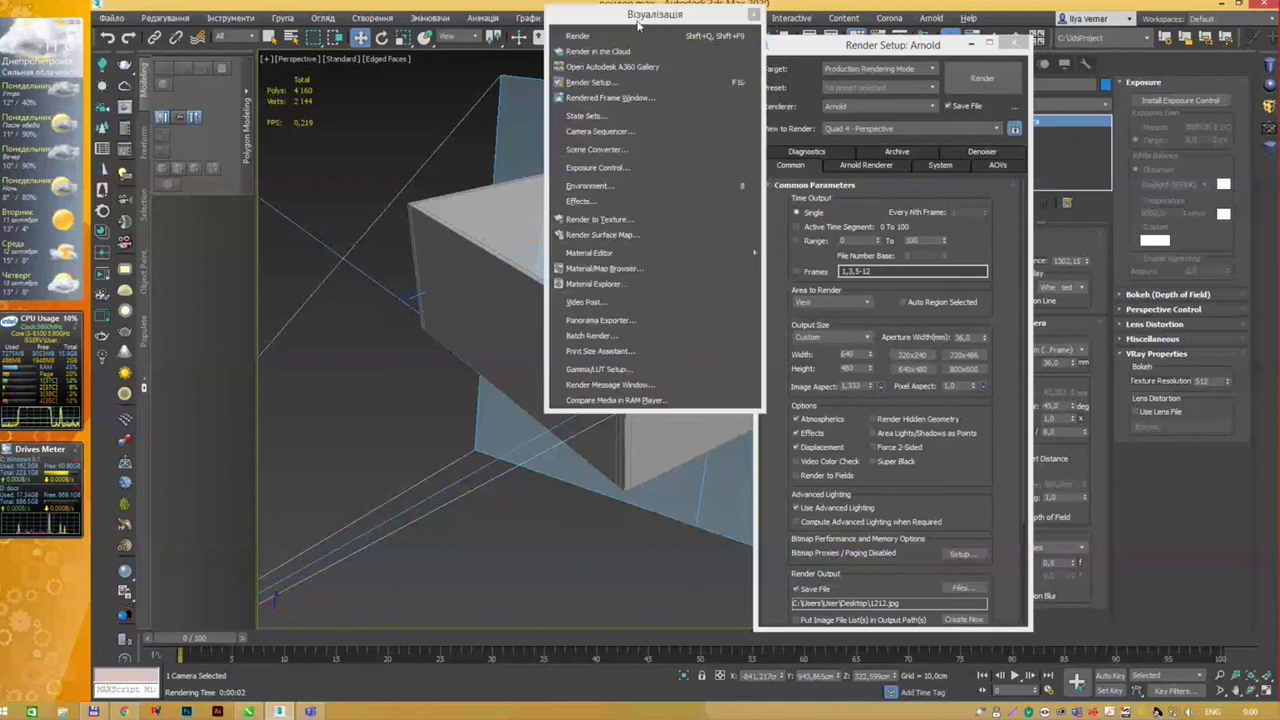
pyautogui.moveTo(639, 28); pyautogui.dragTo(378, 123)
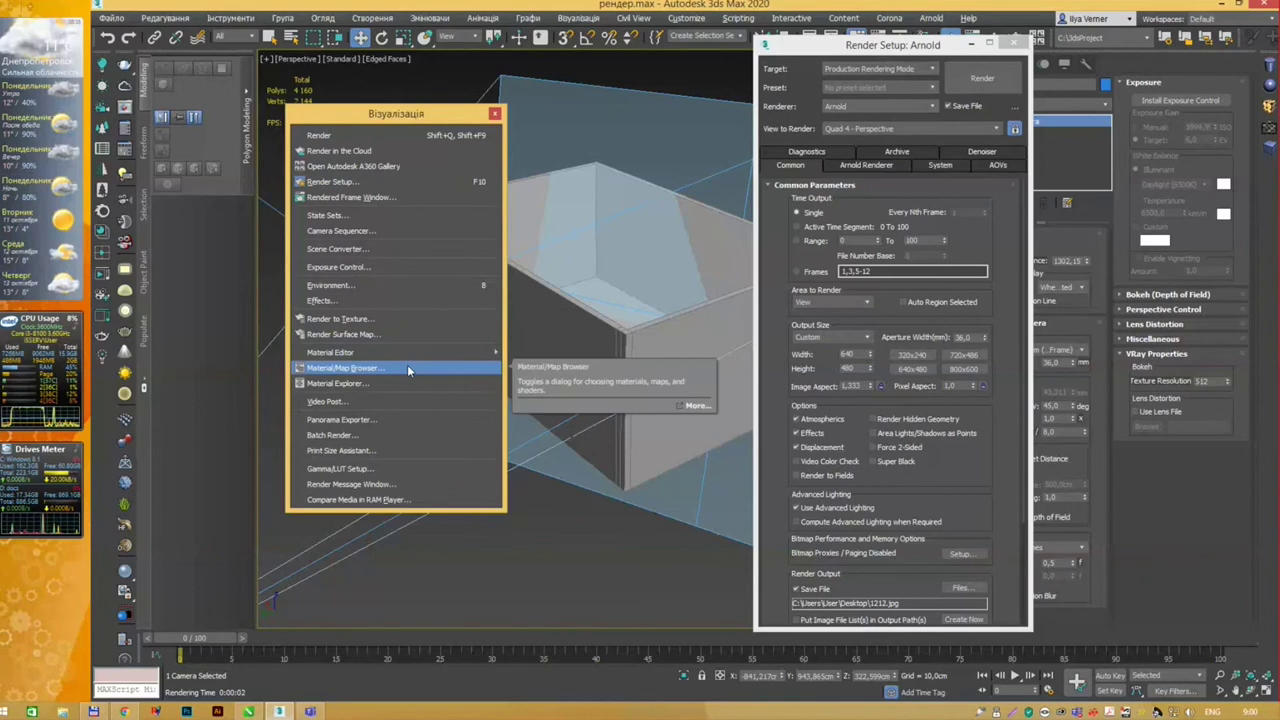
pyautogui.click(418, 285)
pyautogui.moveTo(139, 116); pyautogui.dragTo(670, 82)
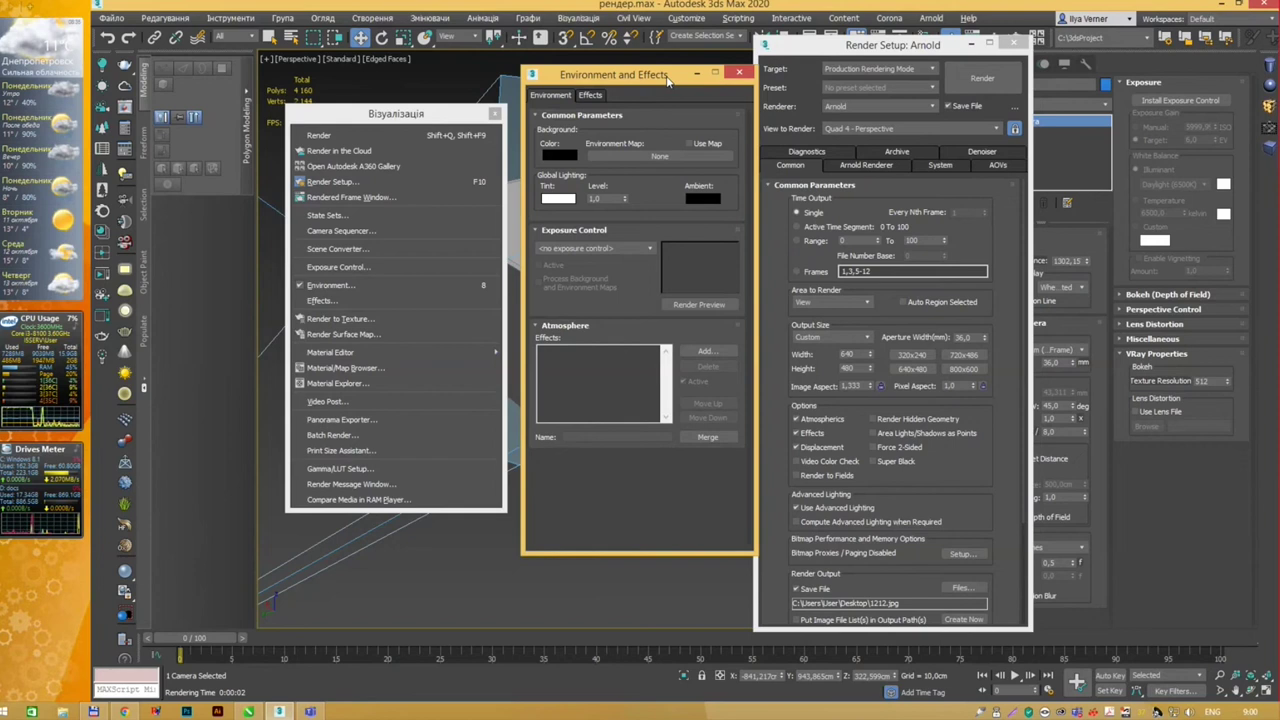
# Step: Set the background colour to pure white and render, overwriting 1212.jpg
pyautogui.moveTo(668, 82); pyautogui.dragTo(651, 75)
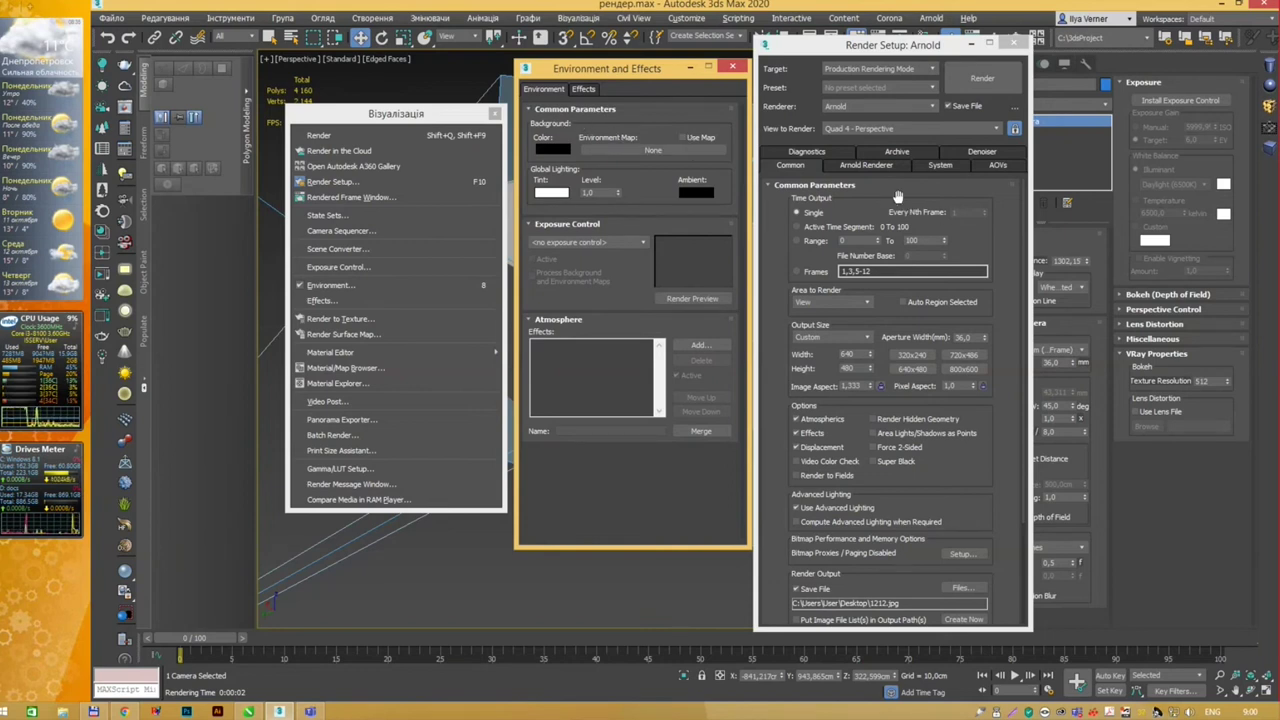
pyautogui.click(549, 147)
pyautogui.moveTo(470, 55); pyautogui.dragTo(1011, 62)
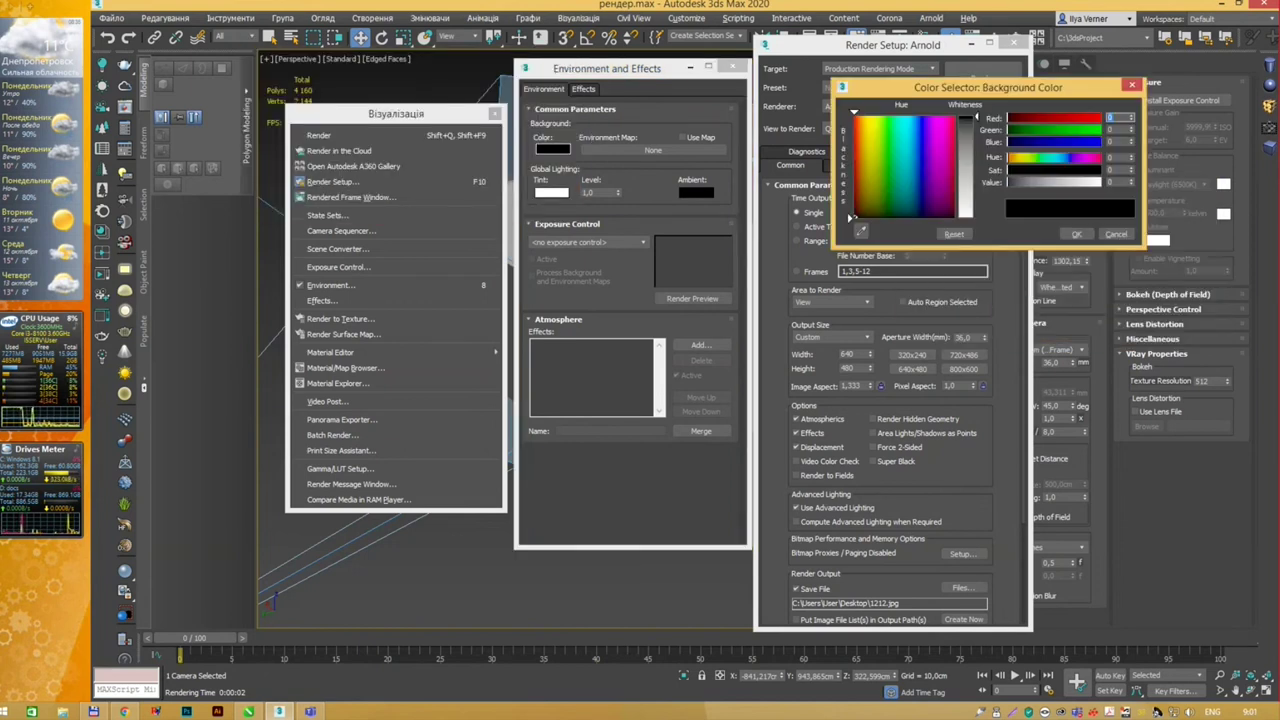
pyautogui.moveTo(660, 72); pyautogui.dragTo(678, 49)
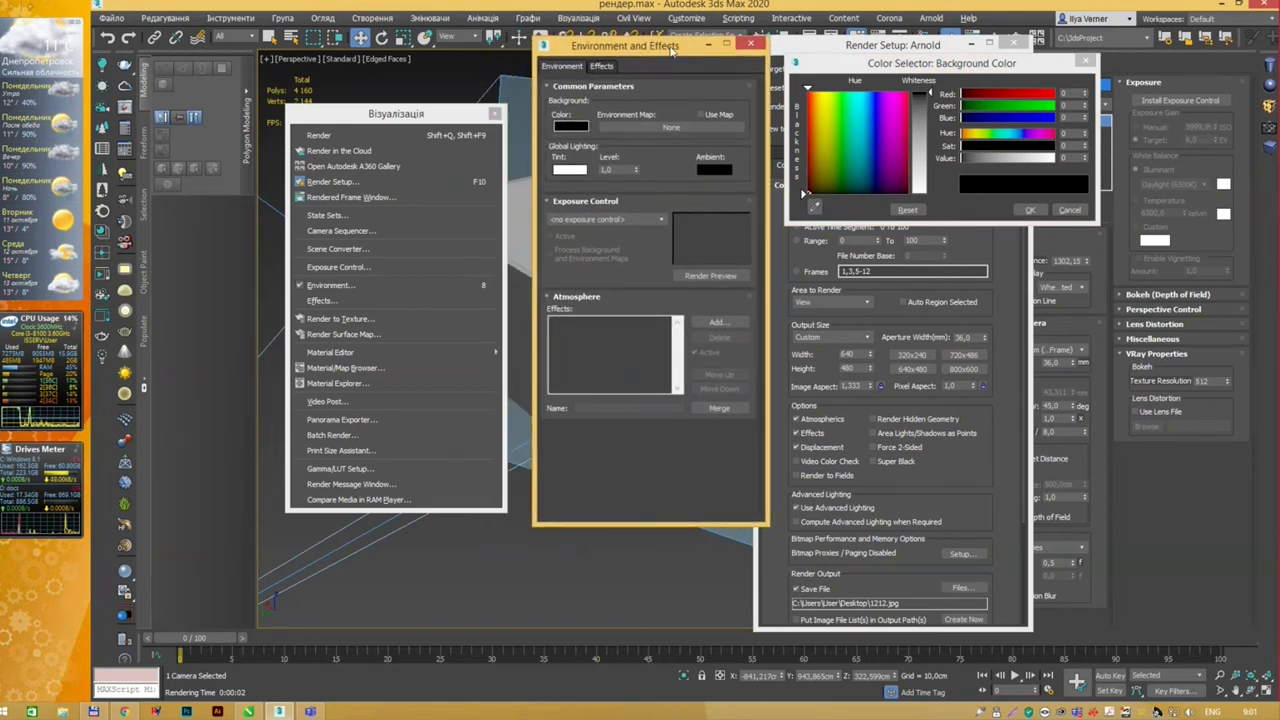
pyautogui.moveTo(673, 50); pyautogui.dragTo(655, 50)
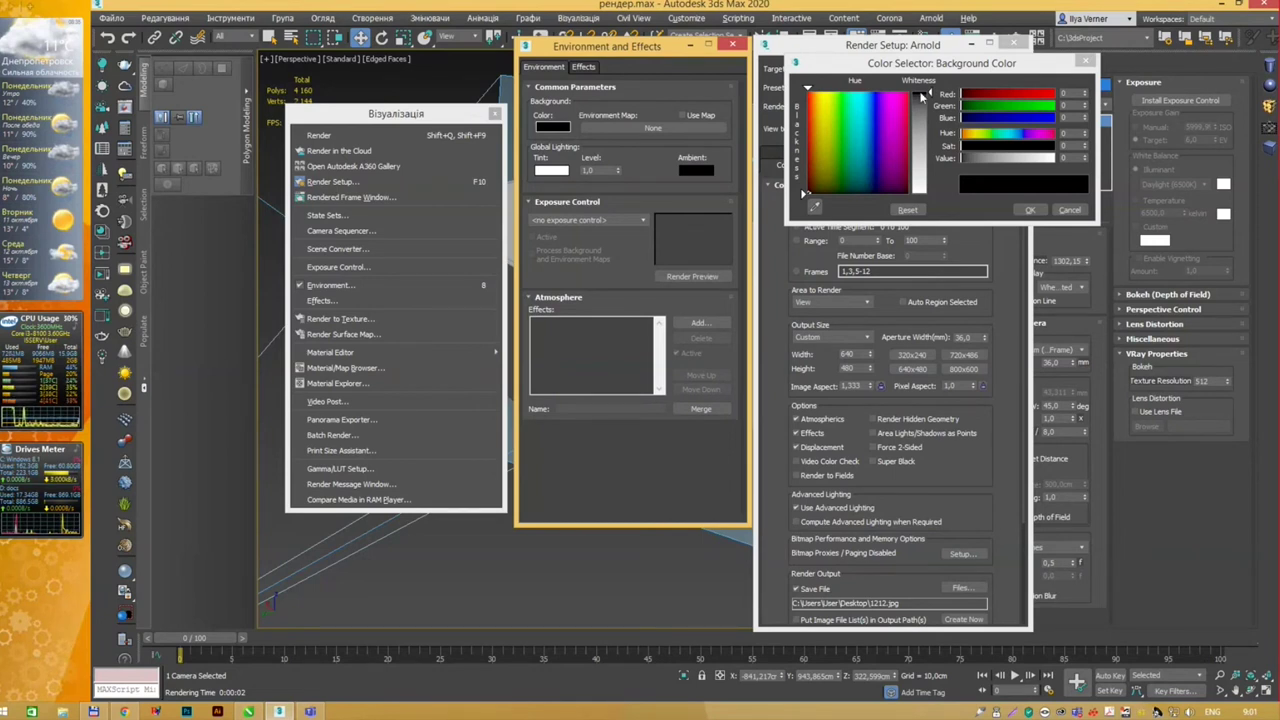
pyautogui.moveTo(932, 92); pyautogui.dragTo(930, 193)
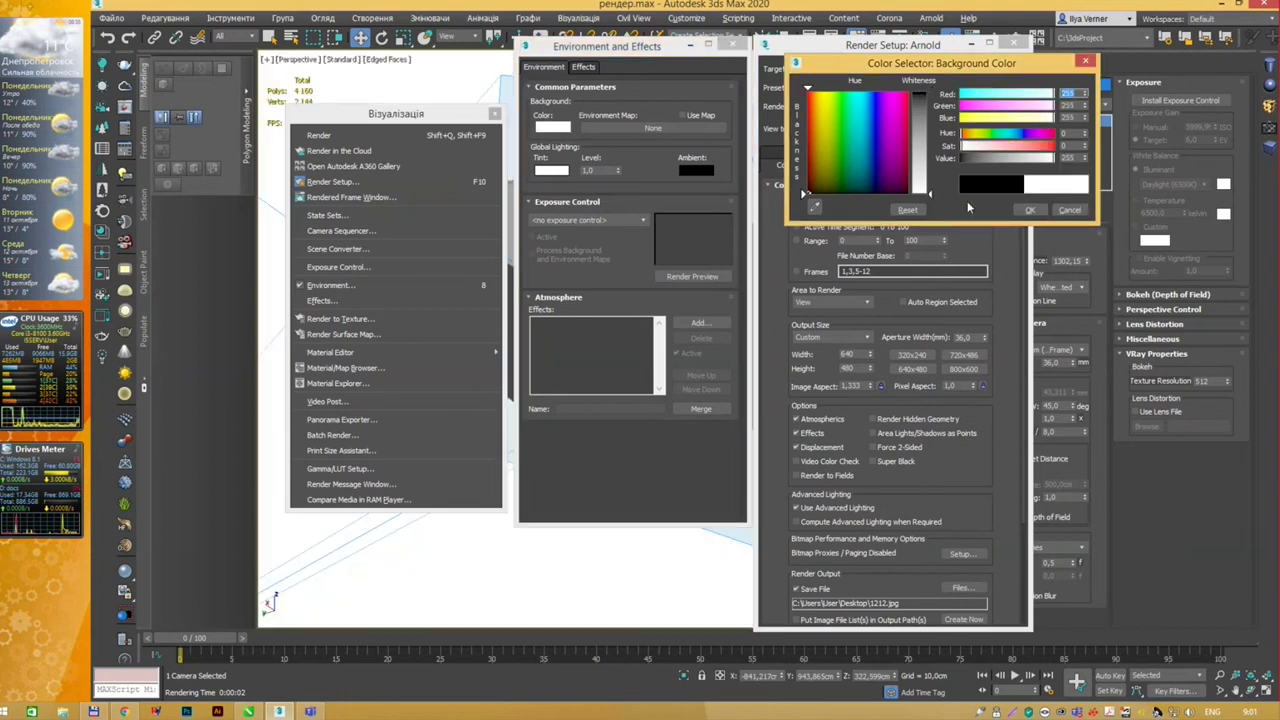
pyautogui.click(1027, 211)
pyautogui.click(984, 78)
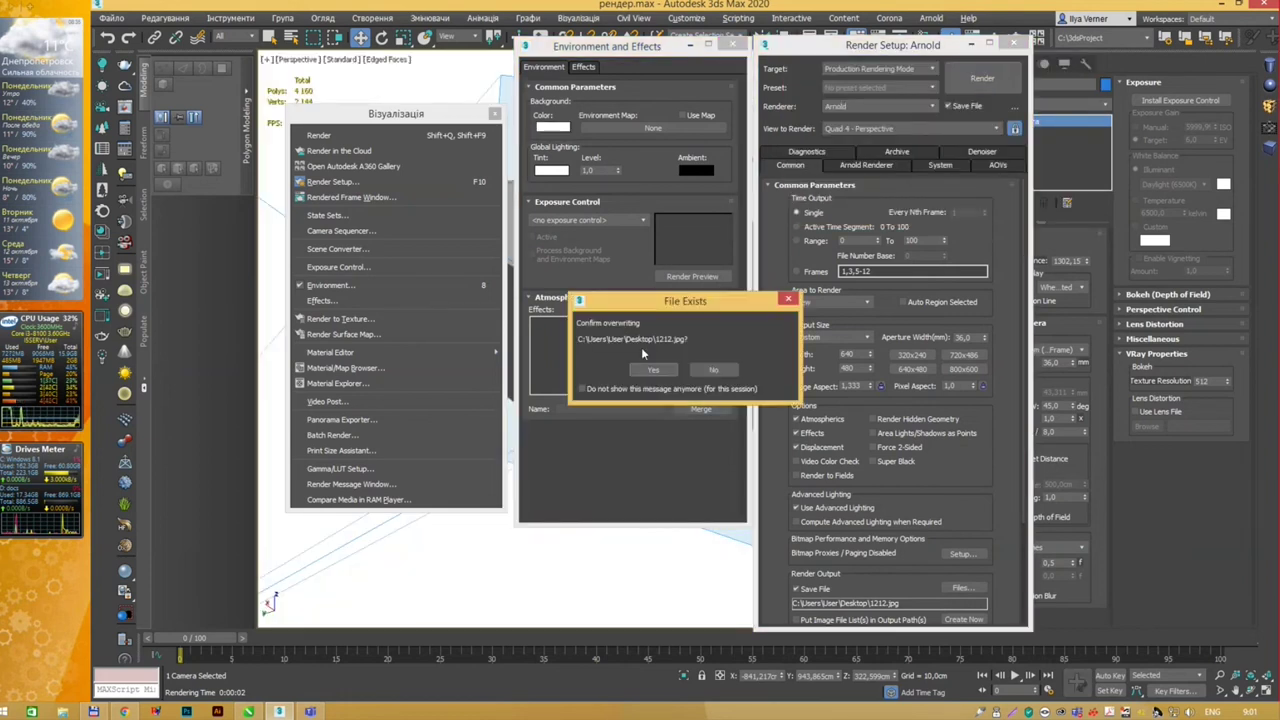
pyautogui.click(652, 370)
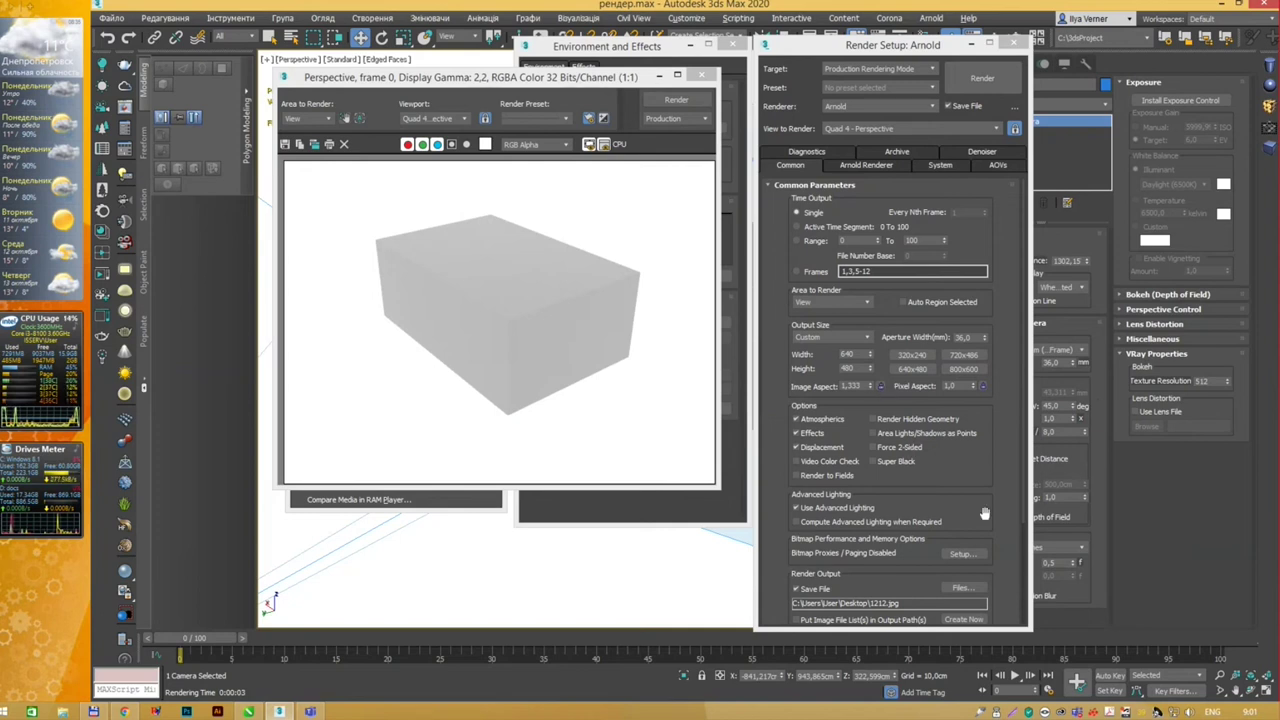
# Step: Render the scene again and rearrange windows to uncover the environment settings
pyautogui.scroll(-3, 880, 453)
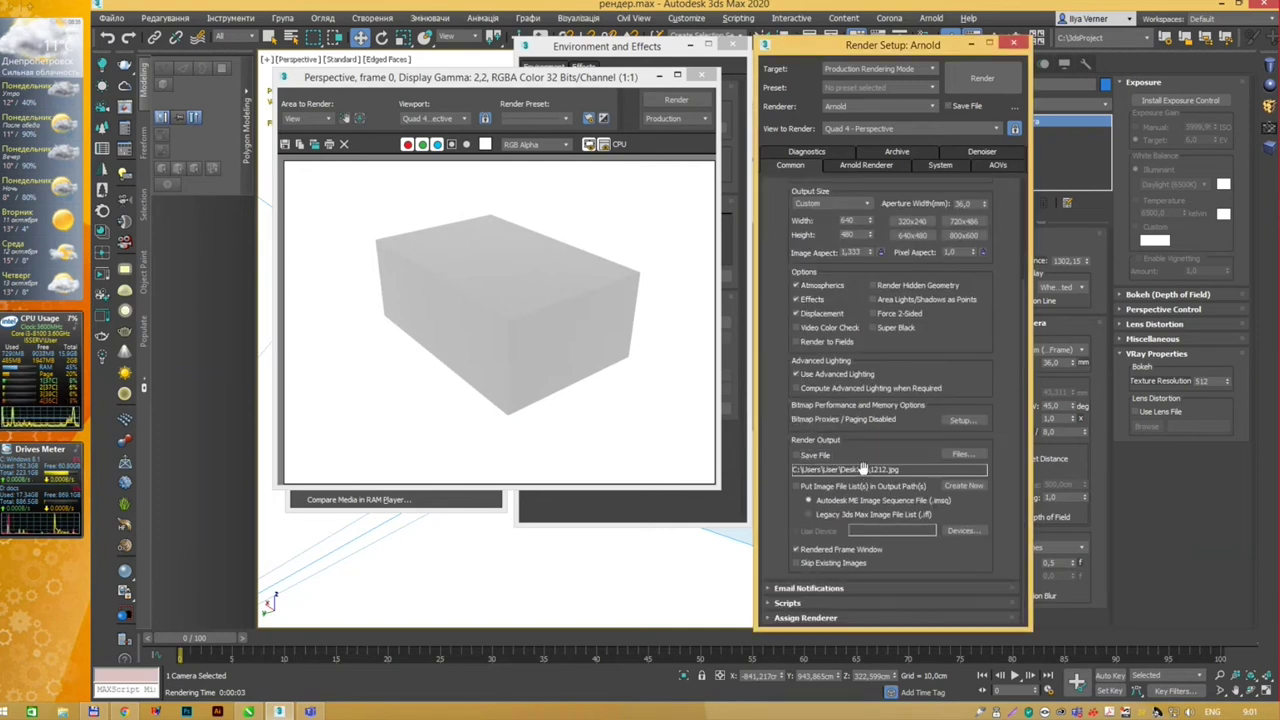
pyautogui.scroll(2, 1000, 320)
pyautogui.scroll(1, 1000, 320)
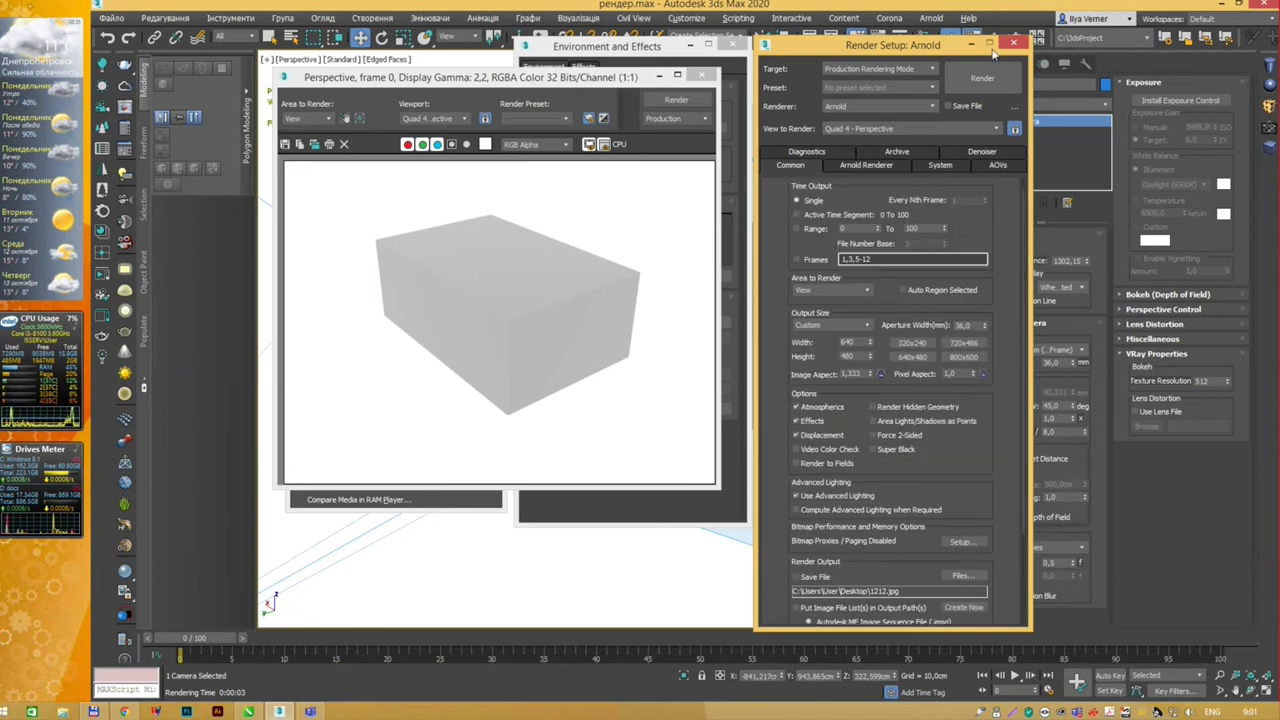
pyautogui.click(975, 78)
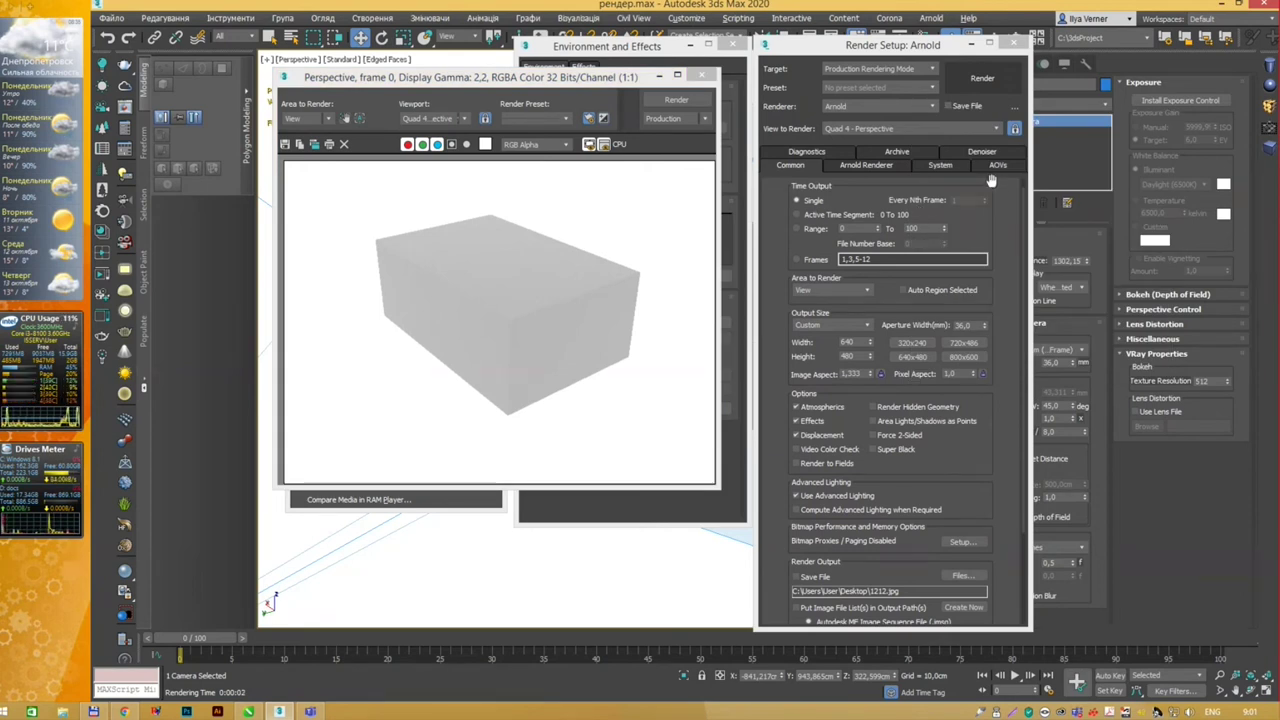
pyautogui.moveTo(884, 50); pyautogui.dragTo(868, 46)
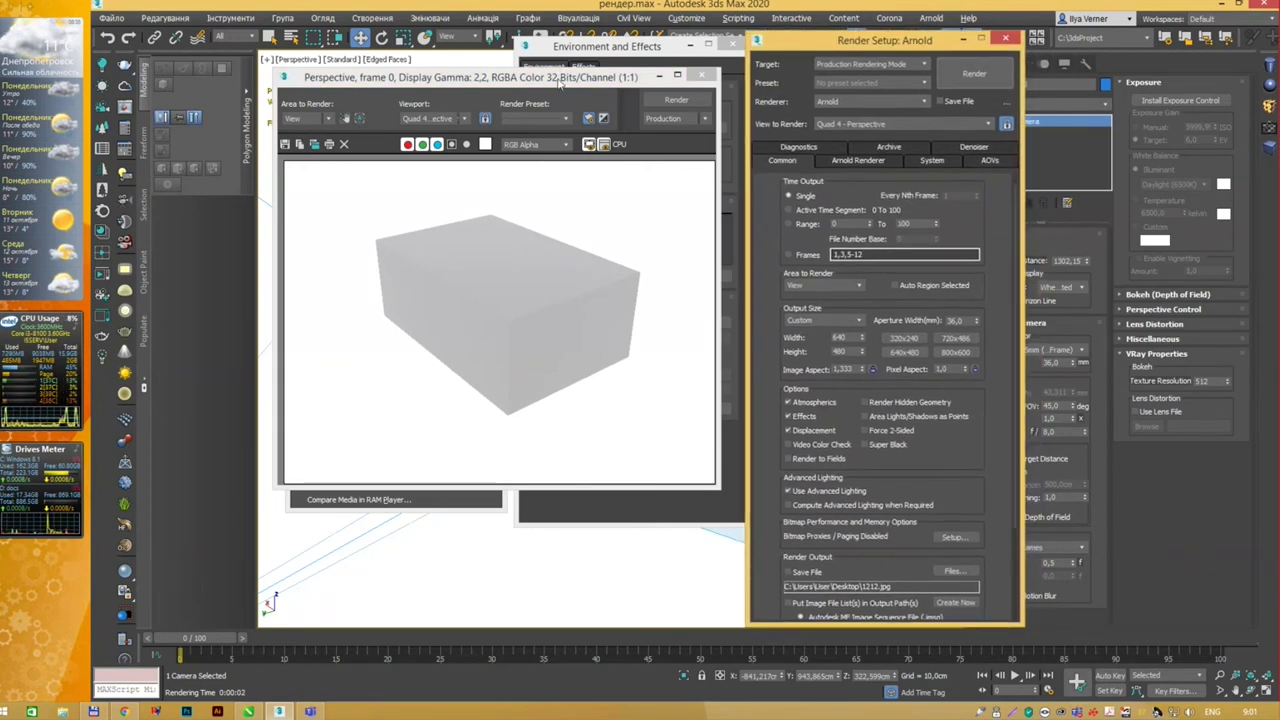
pyautogui.moveTo(470, 77)
pyautogui.mouseDown()
pyautogui.moveTo(472, 32)
pyautogui.moveTo(305, 44)
pyautogui.mouseUp()
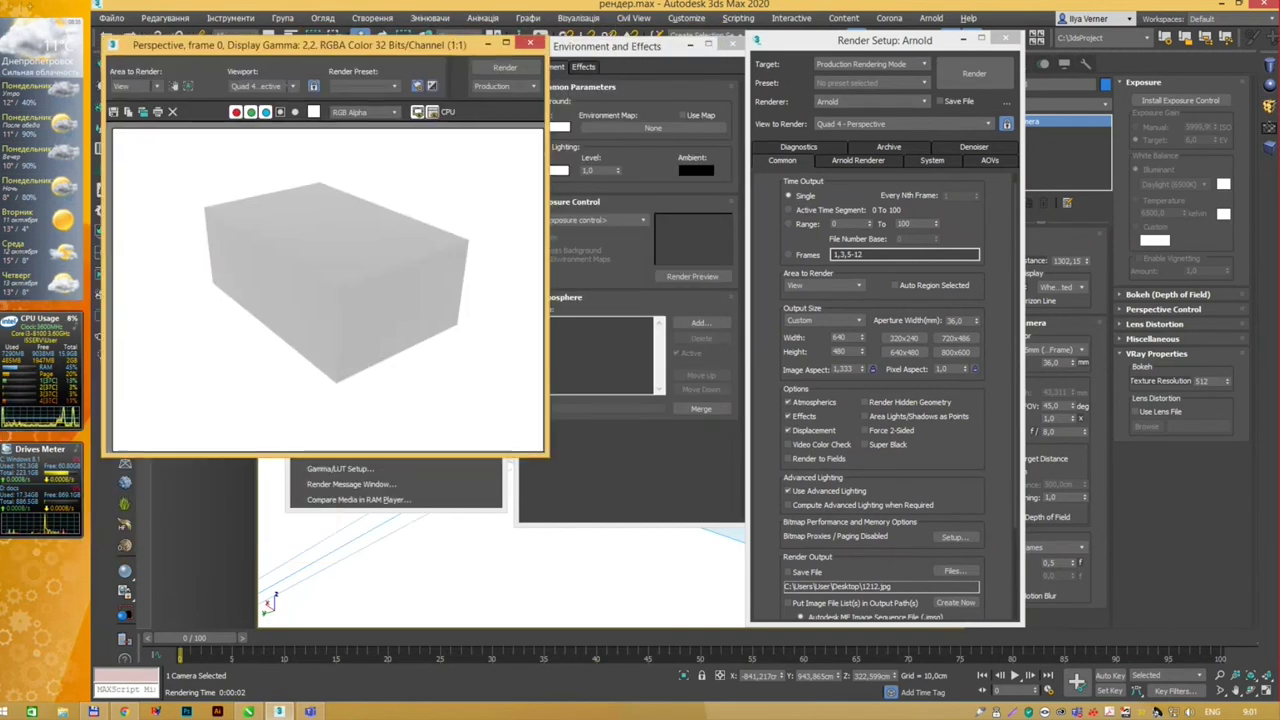
pyautogui.moveTo(630, 55); pyautogui.dragTo(665, 49)
# Step: Set the background colour to black (0, 0, 0) and re-render the box
pyautogui.click(589, 121)
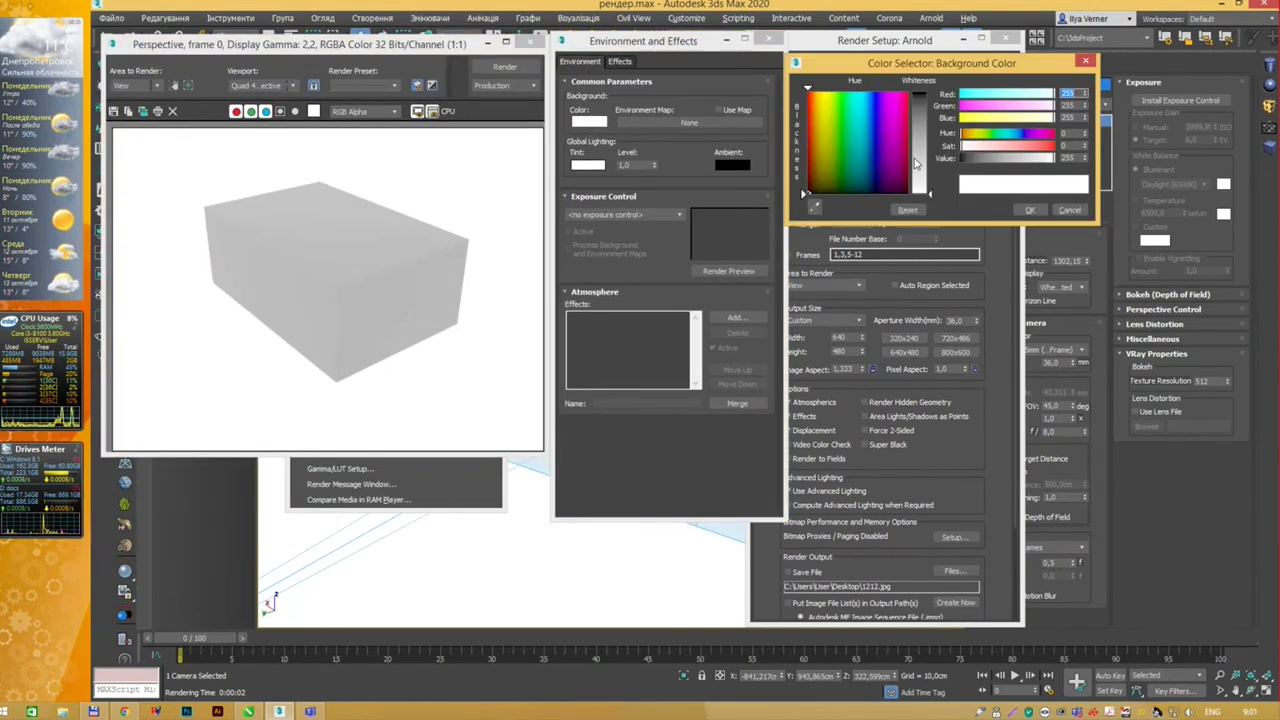
pyautogui.moveTo(931, 197); pyautogui.dragTo(931, 110)
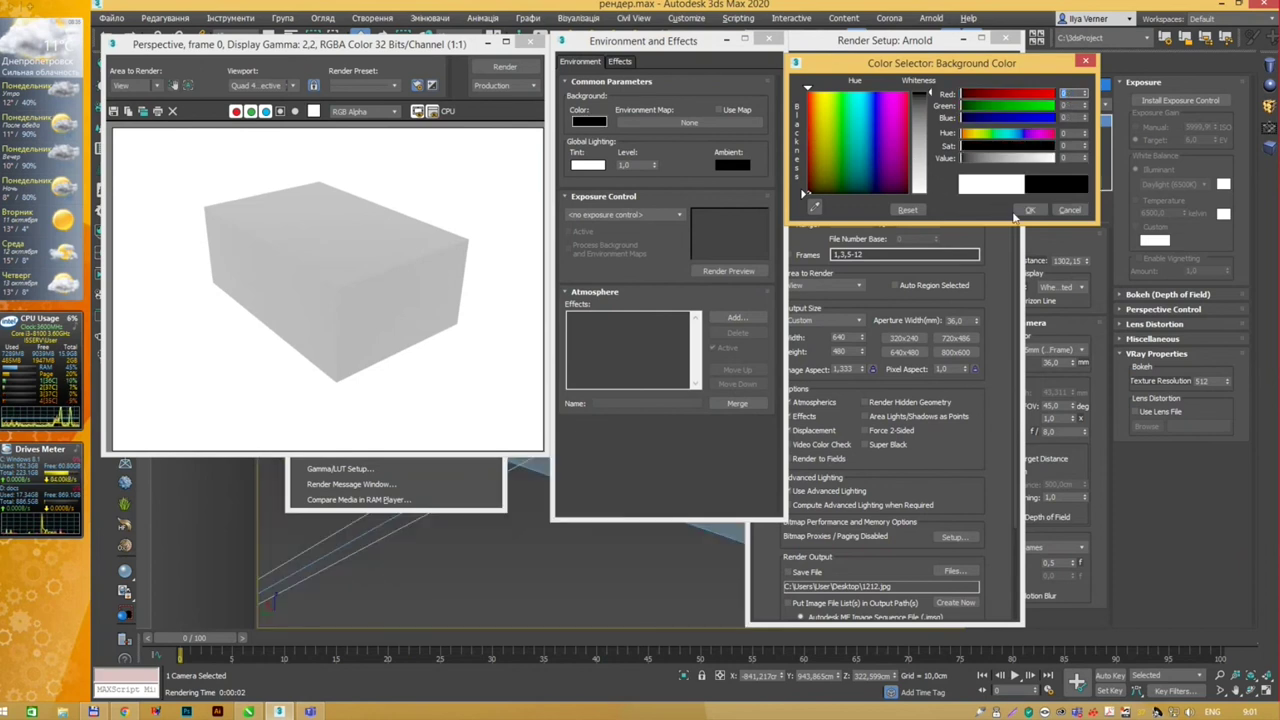
pyautogui.click(1030, 209)
pyautogui.click(978, 77)
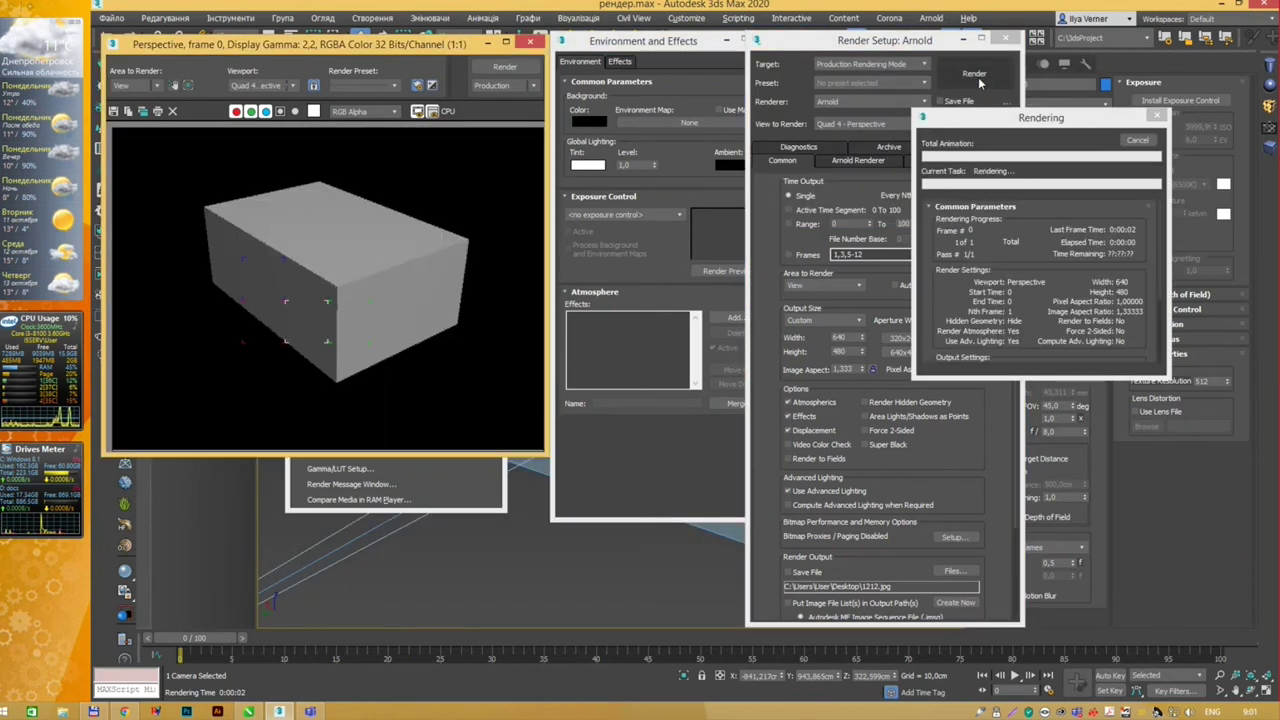
pyautogui.click(1135, 139)
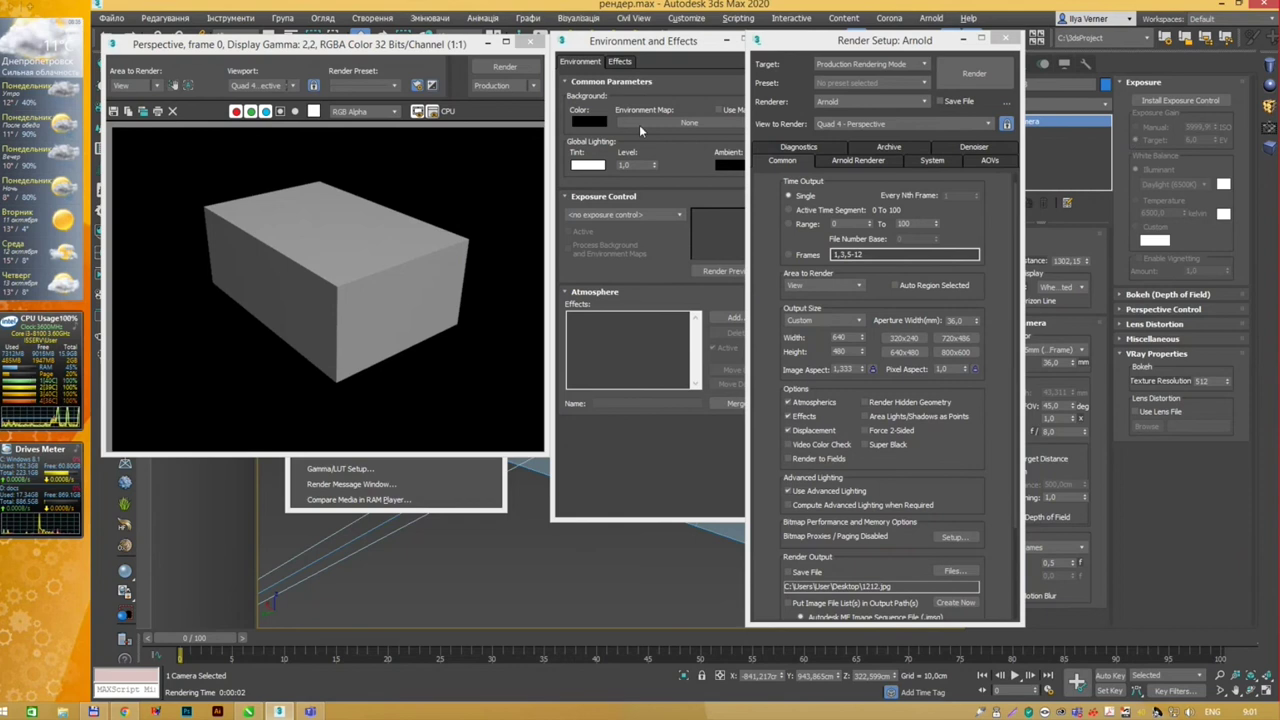
pyautogui.click(586, 121)
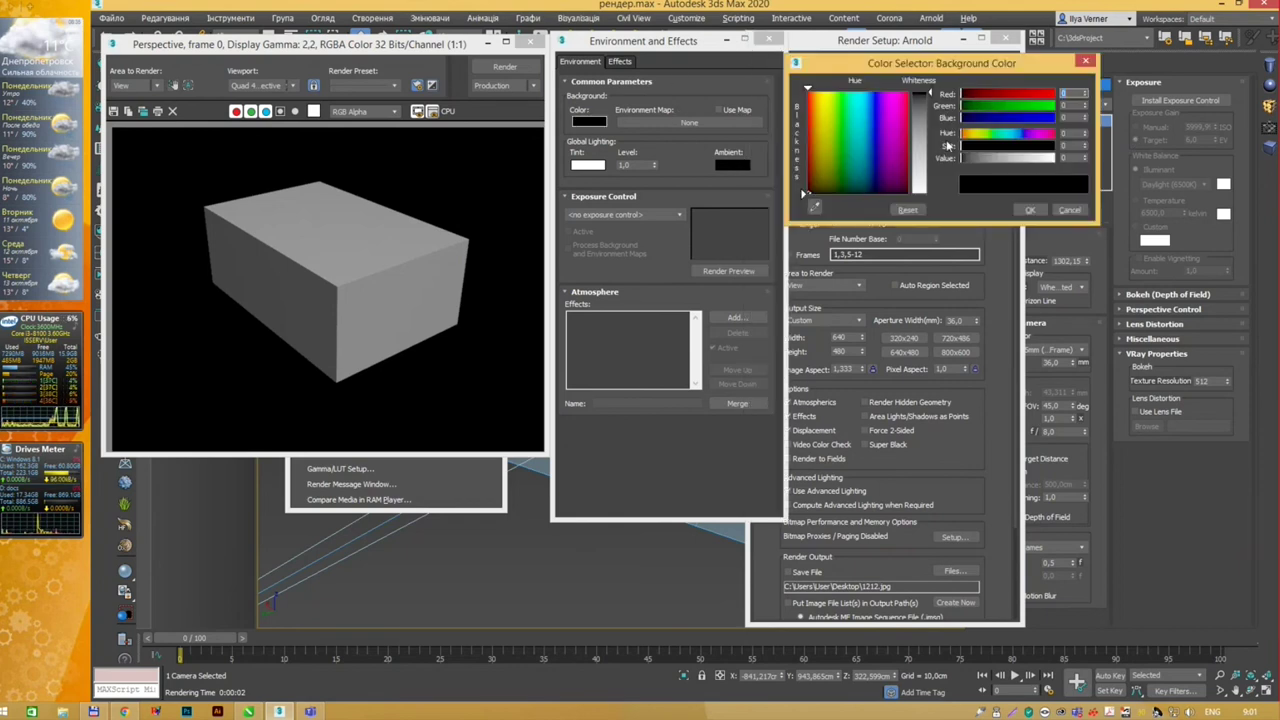
# Step: Set the background to light cyan and render the box
pyautogui.moveTo(869, 112); pyautogui.dragTo(854, 111)
pyautogui.moveTo(931, 95); pyautogui.dragTo(931, 110)
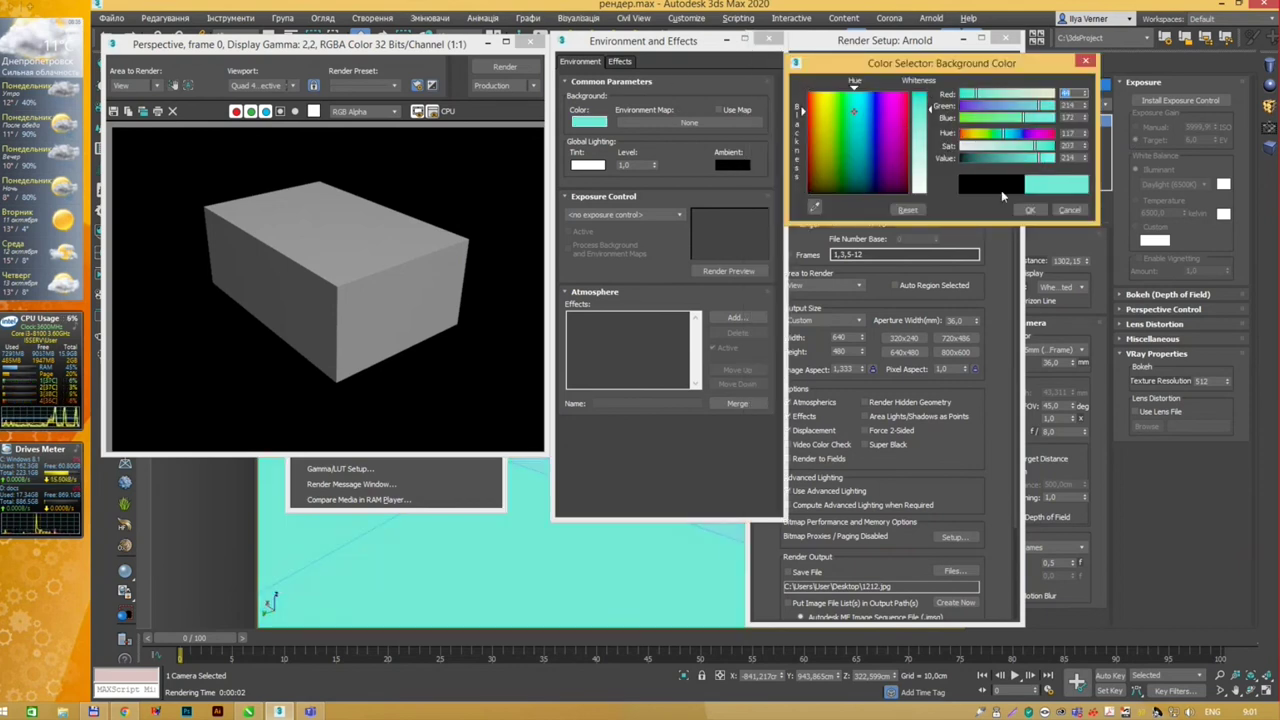
pyautogui.click(1030, 210)
pyautogui.click(972, 75)
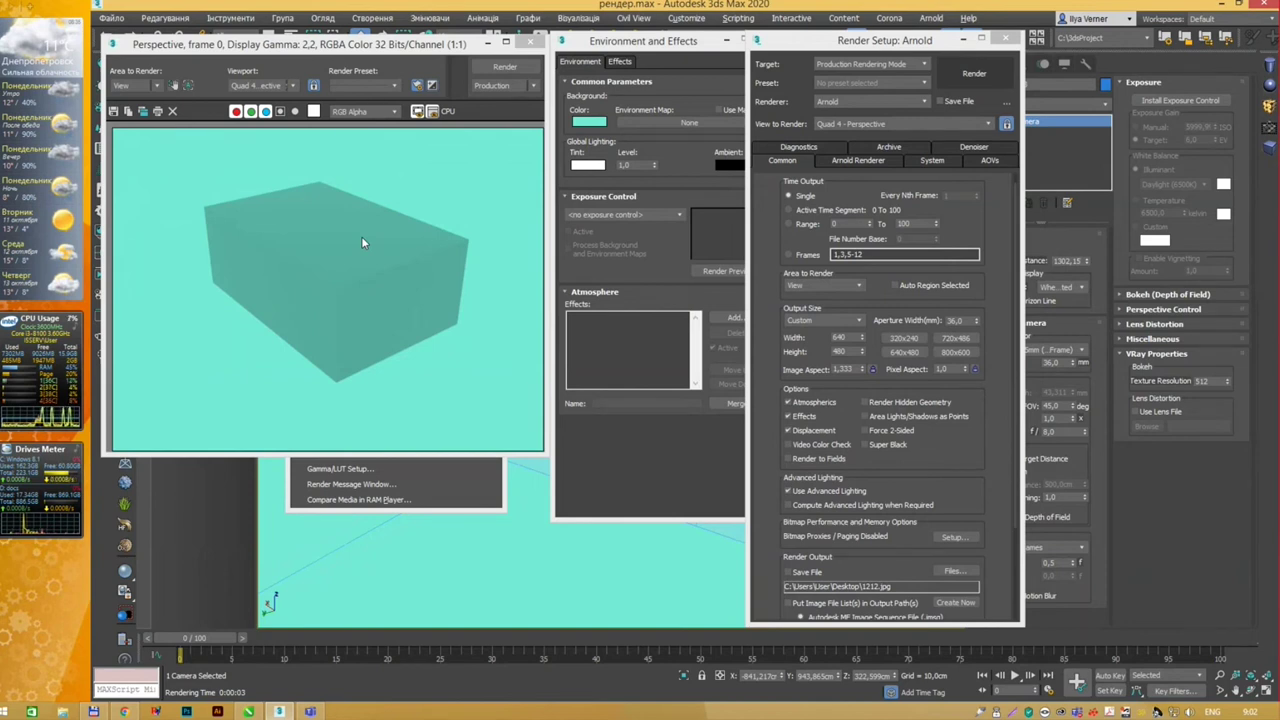
# Step: Set the background back to black and render the box again
pyautogui.click(702, 85)
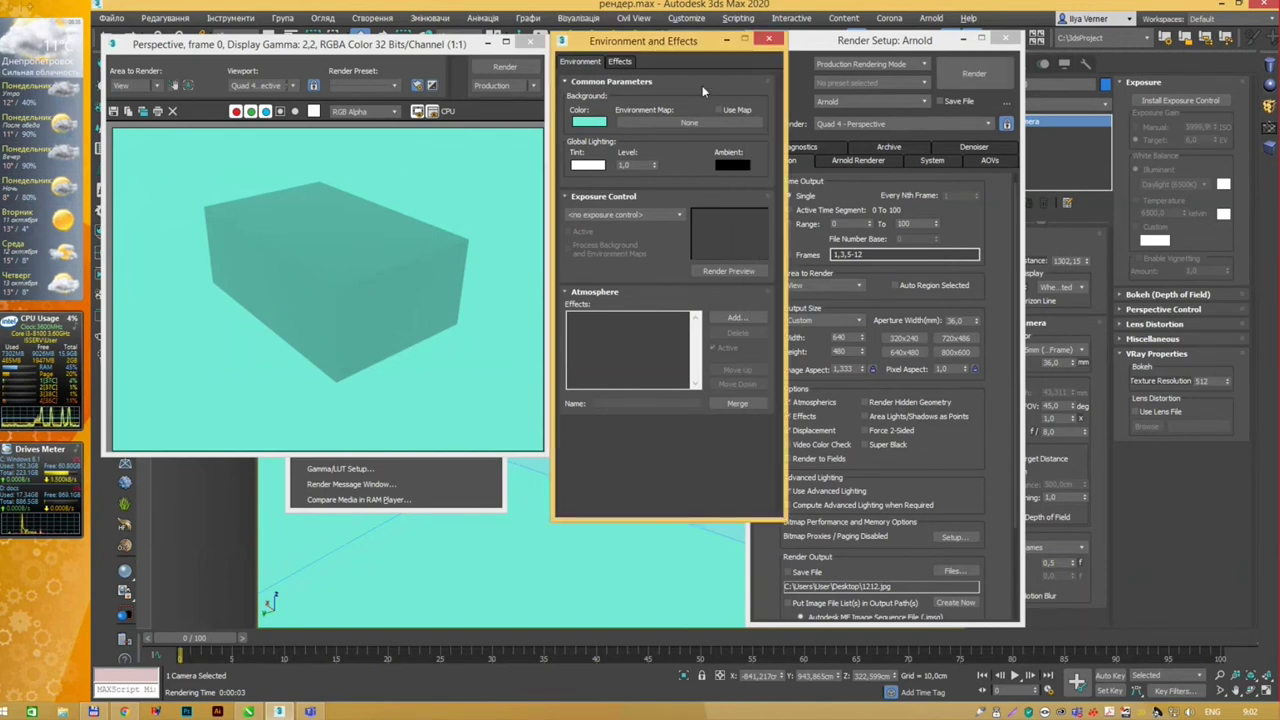
pyautogui.click(567, 83)
pyautogui.click(591, 122)
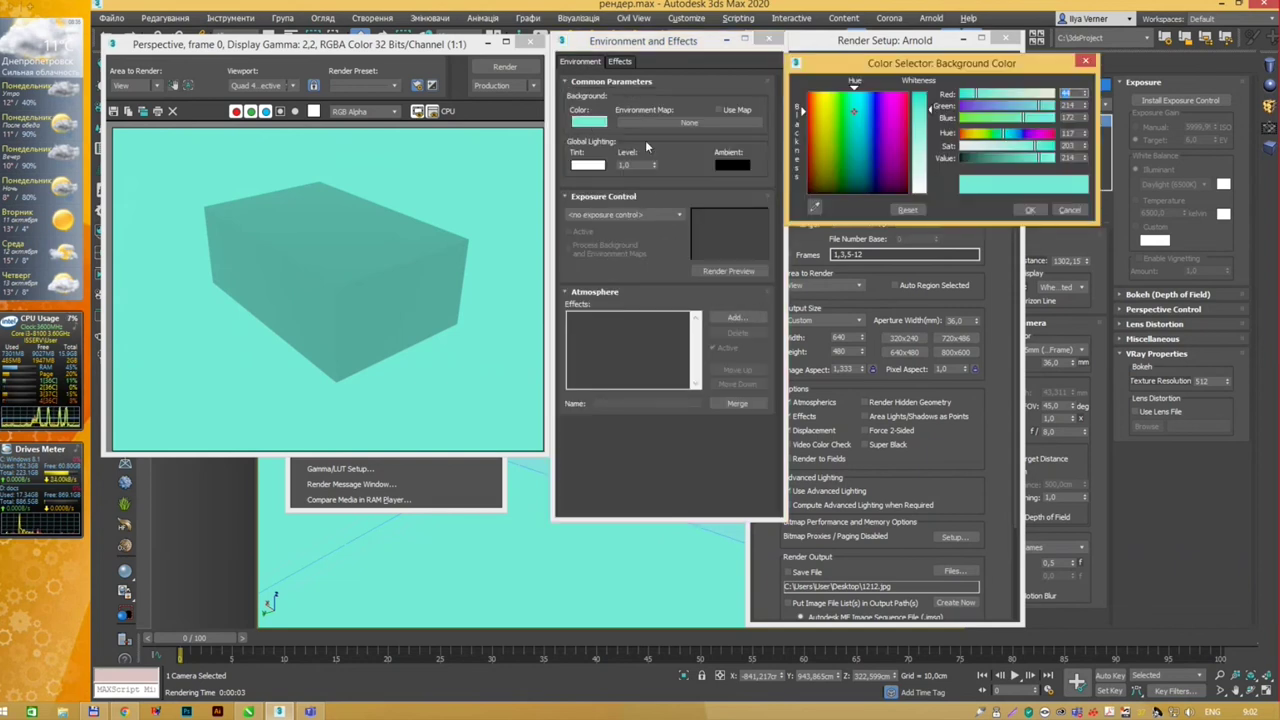
pyautogui.moveTo(924, 148); pyautogui.dragTo(928, 97)
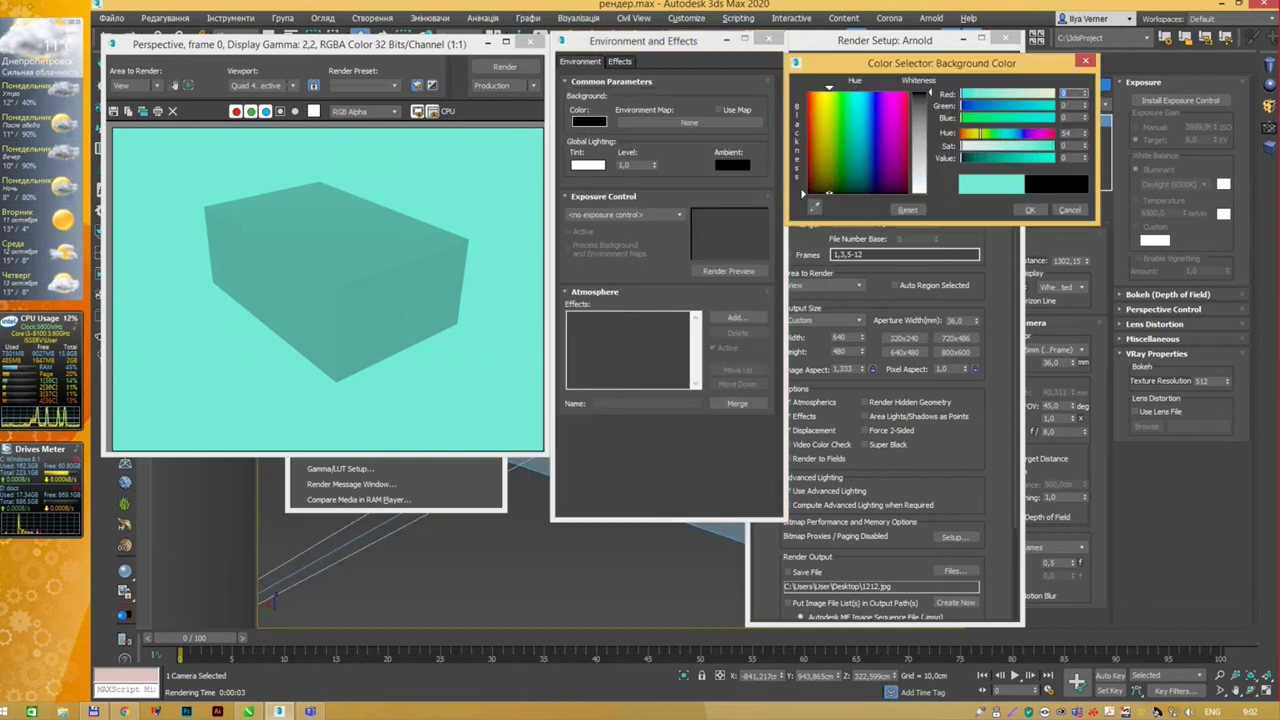
pyautogui.click(1030, 209)
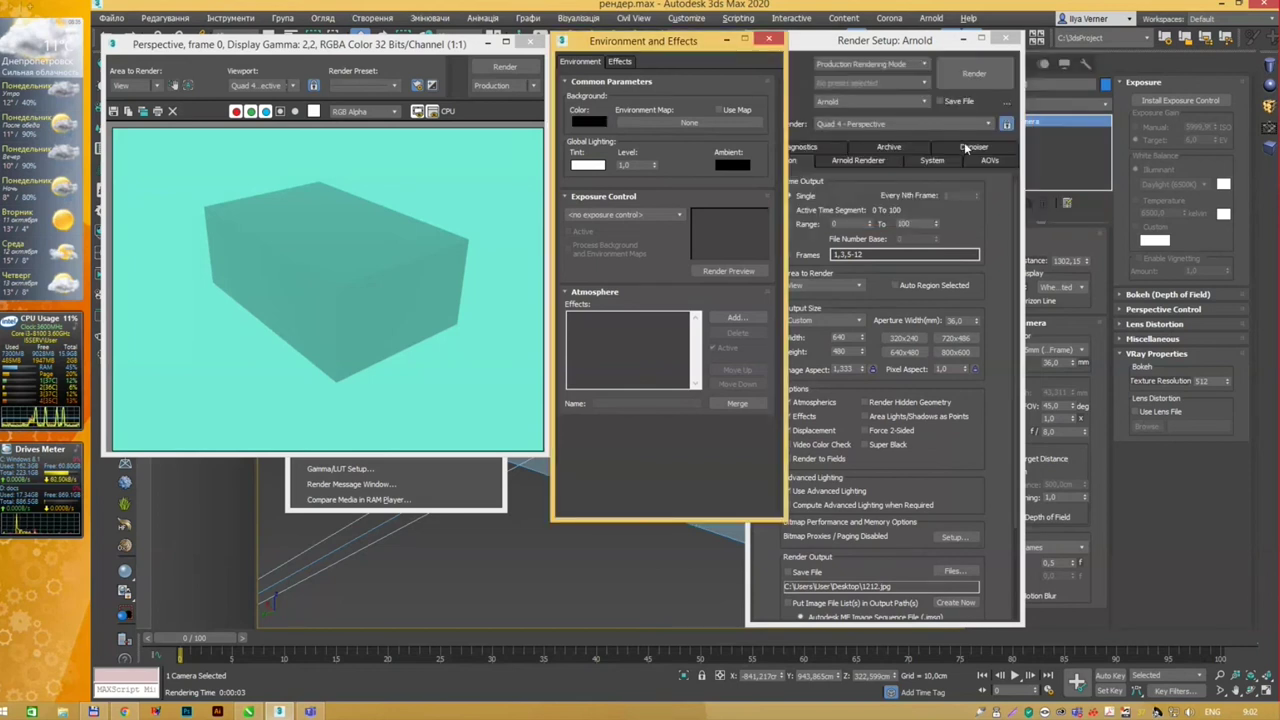
pyautogui.click(966, 79)
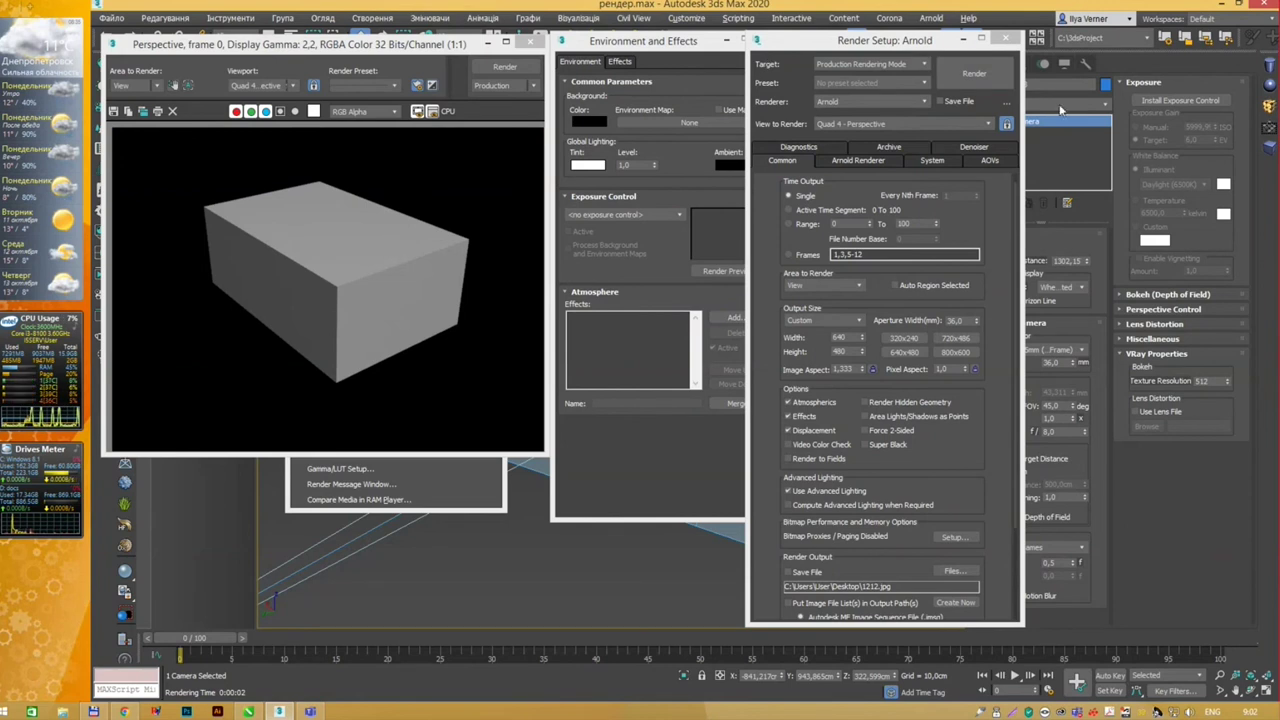
pyautogui.moveTo(962, 40)
pyautogui.mouseDown()
pyautogui.moveTo(864, 53)
pyautogui.moveTo(886, 40)
pyautogui.mouseUp()
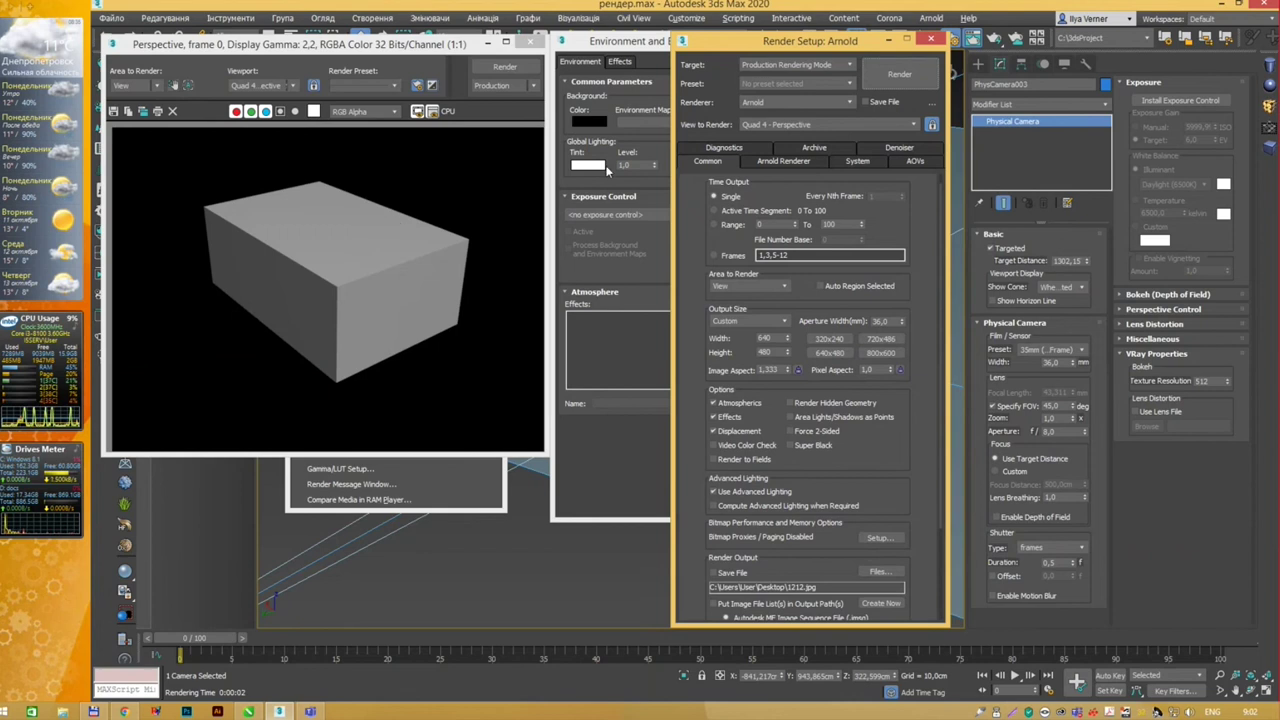
# Step: Set the background to blue and render the box
pyautogui.click(588, 120)
pyautogui.click(874, 98)
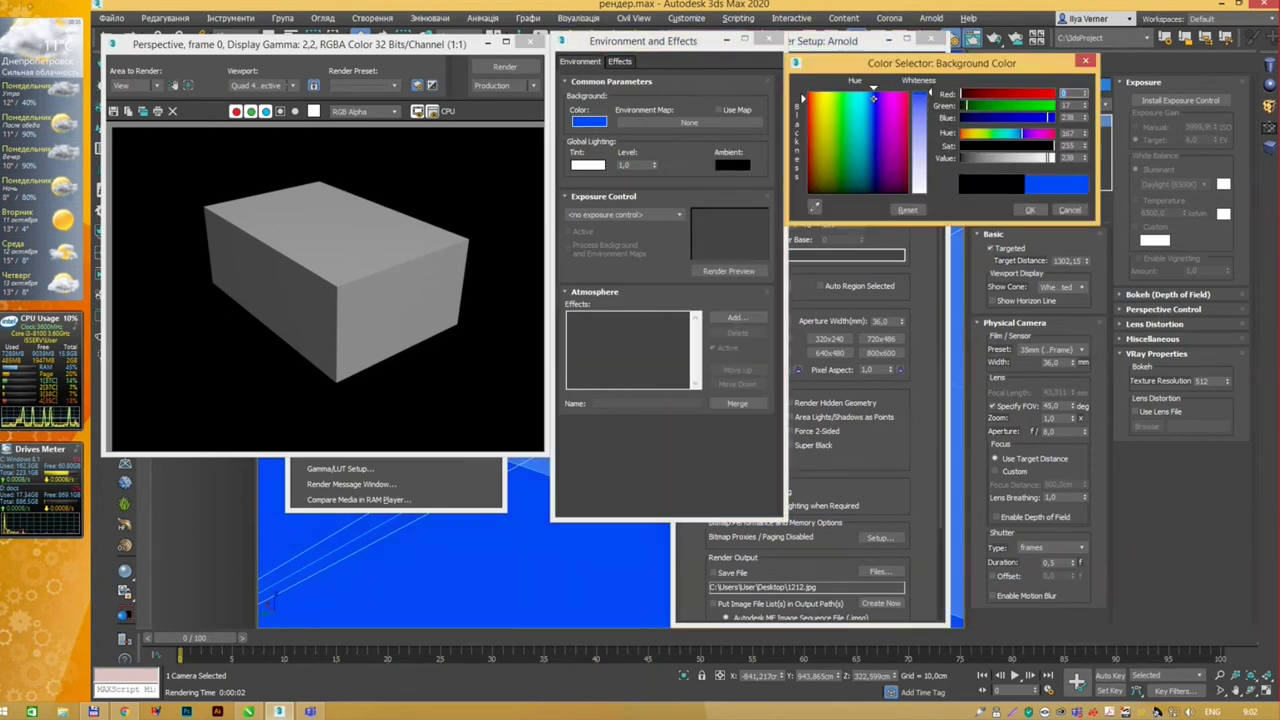
pyautogui.click(1030, 210)
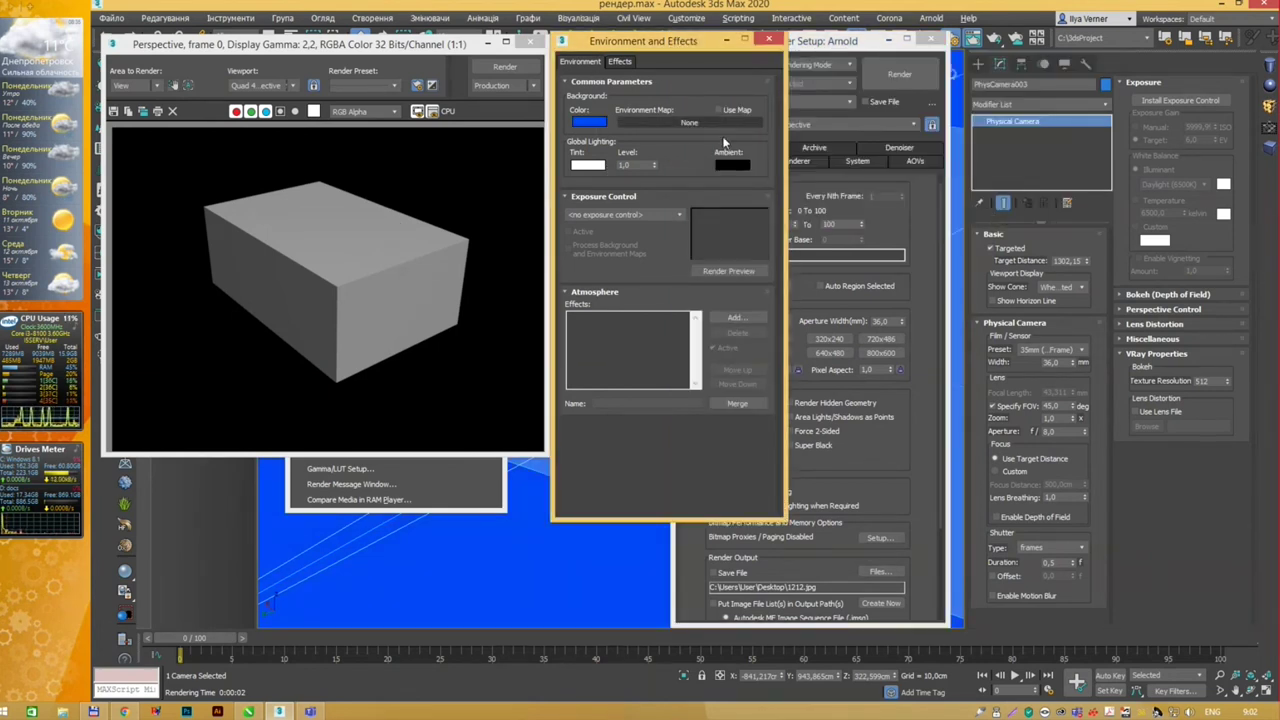
pyautogui.click(900, 73)
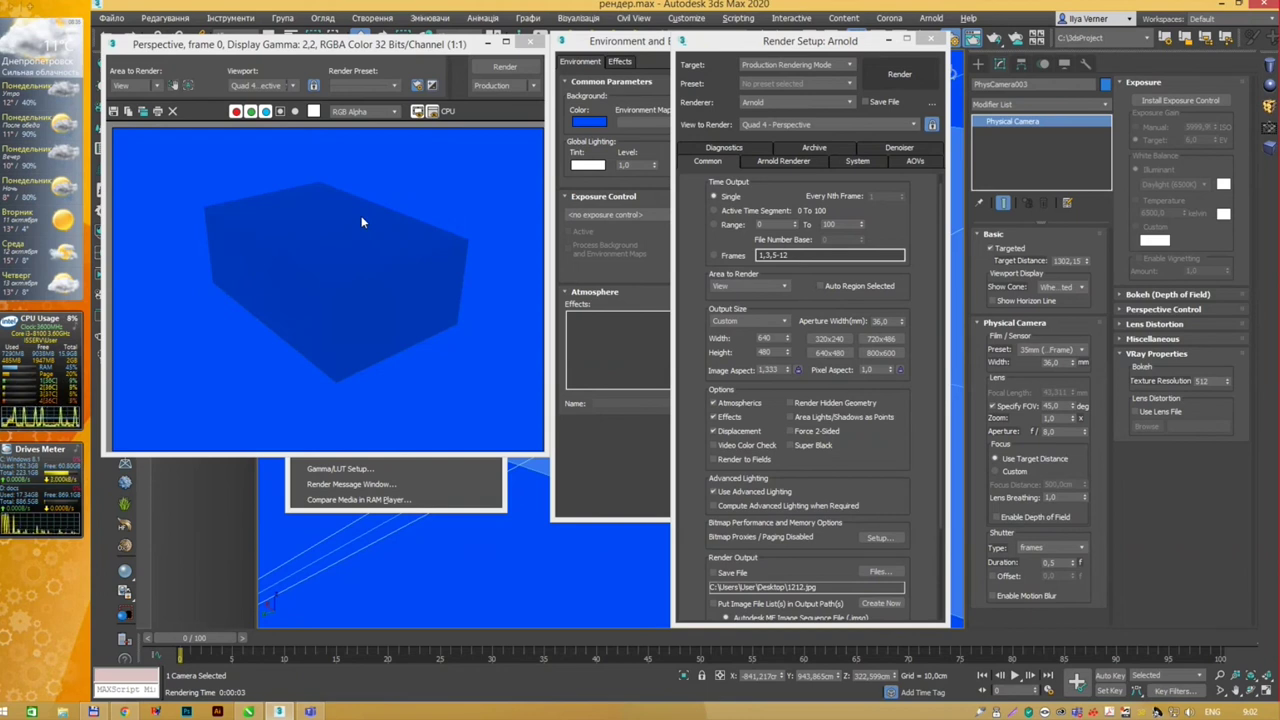
# Step: Restore the black background and re-render the box
pyautogui.click(591, 123)
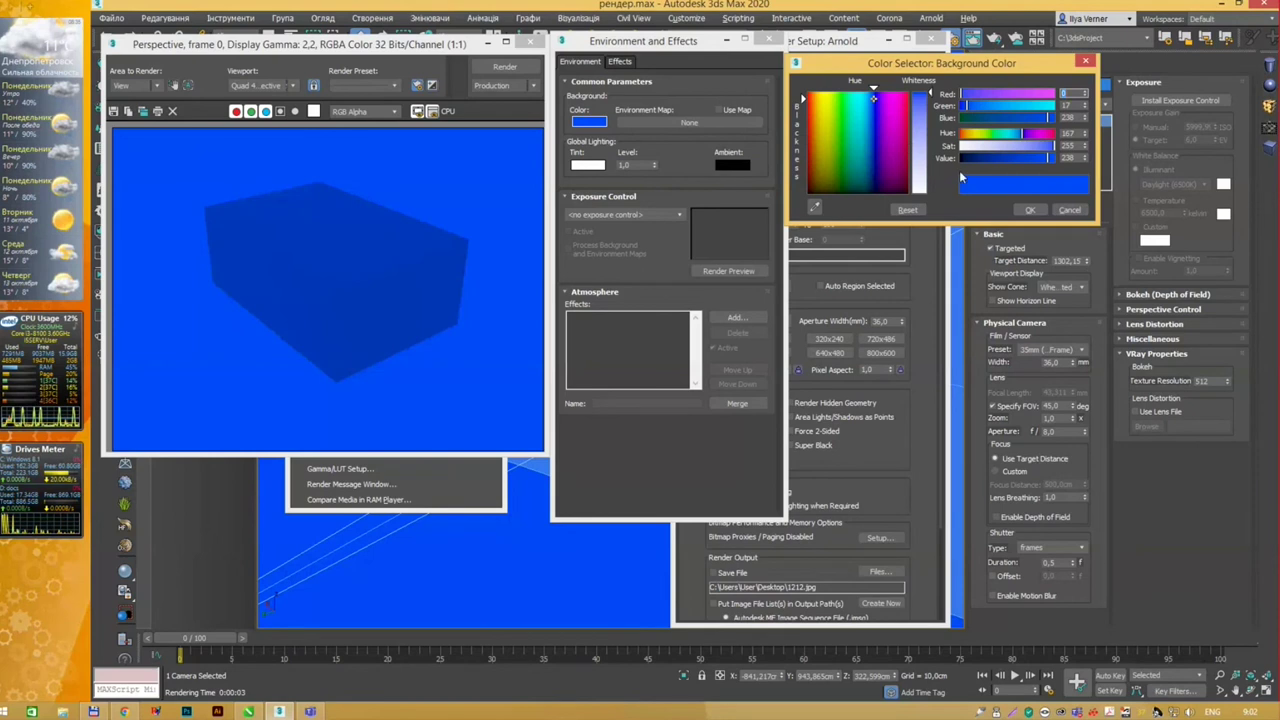
pyautogui.moveTo(826, 173); pyautogui.dragTo(812, 192)
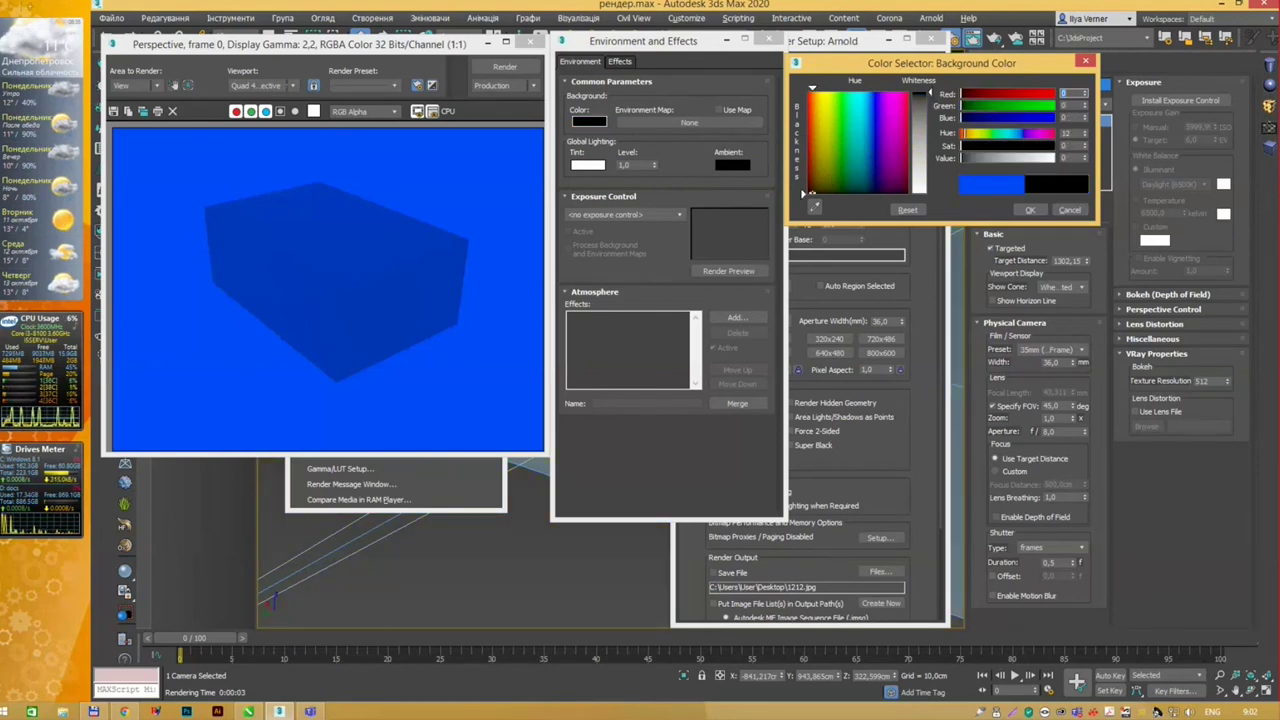
pyautogui.click(1030, 209)
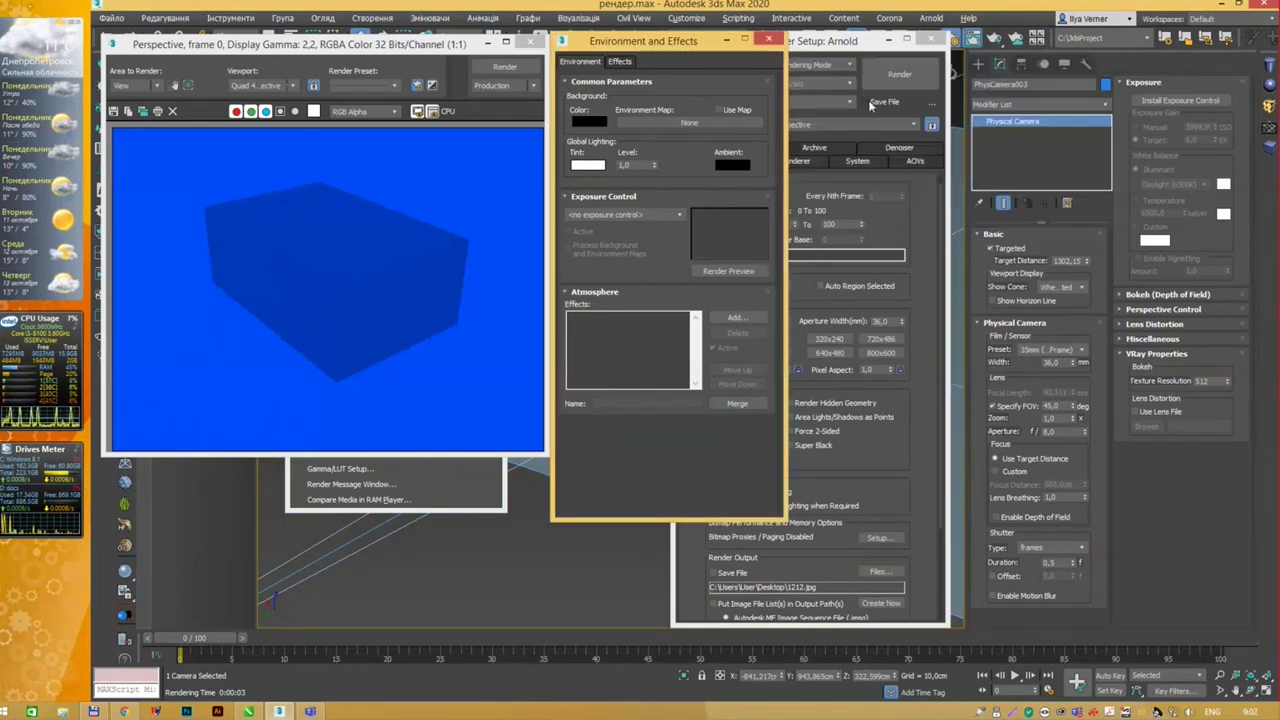
pyautogui.click(899, 81)
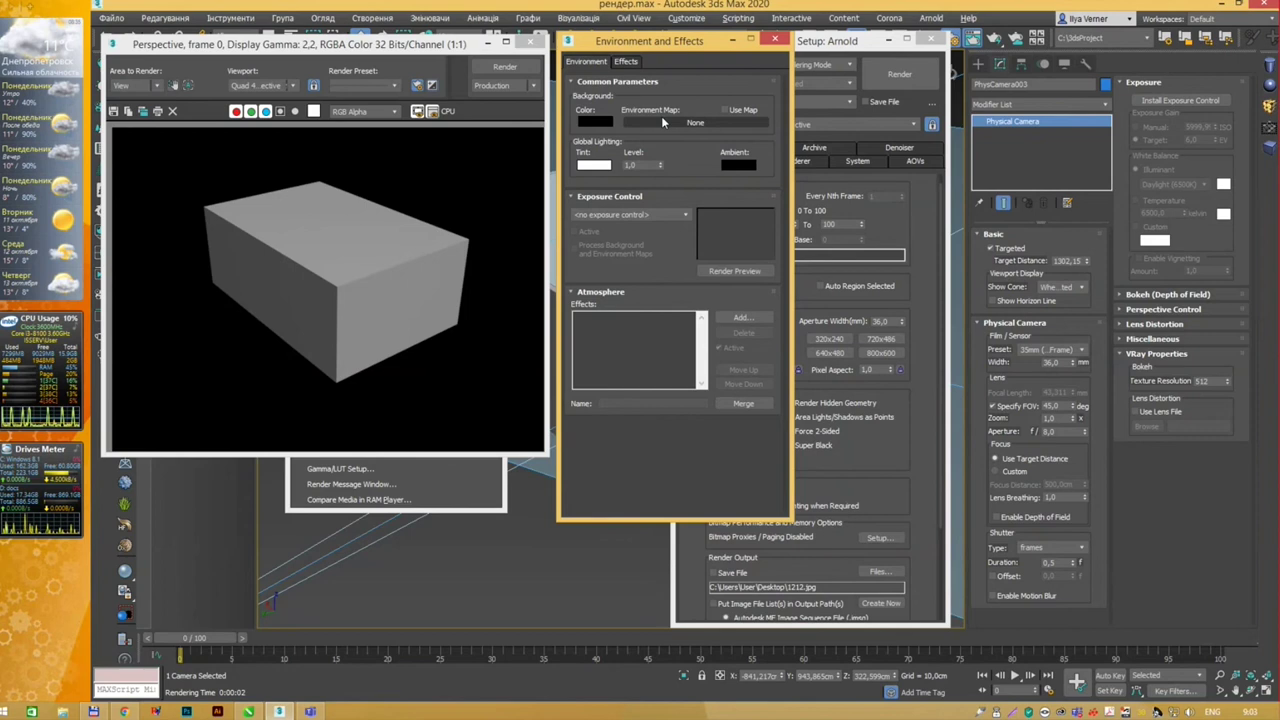
pyautogui.click(661, 118)
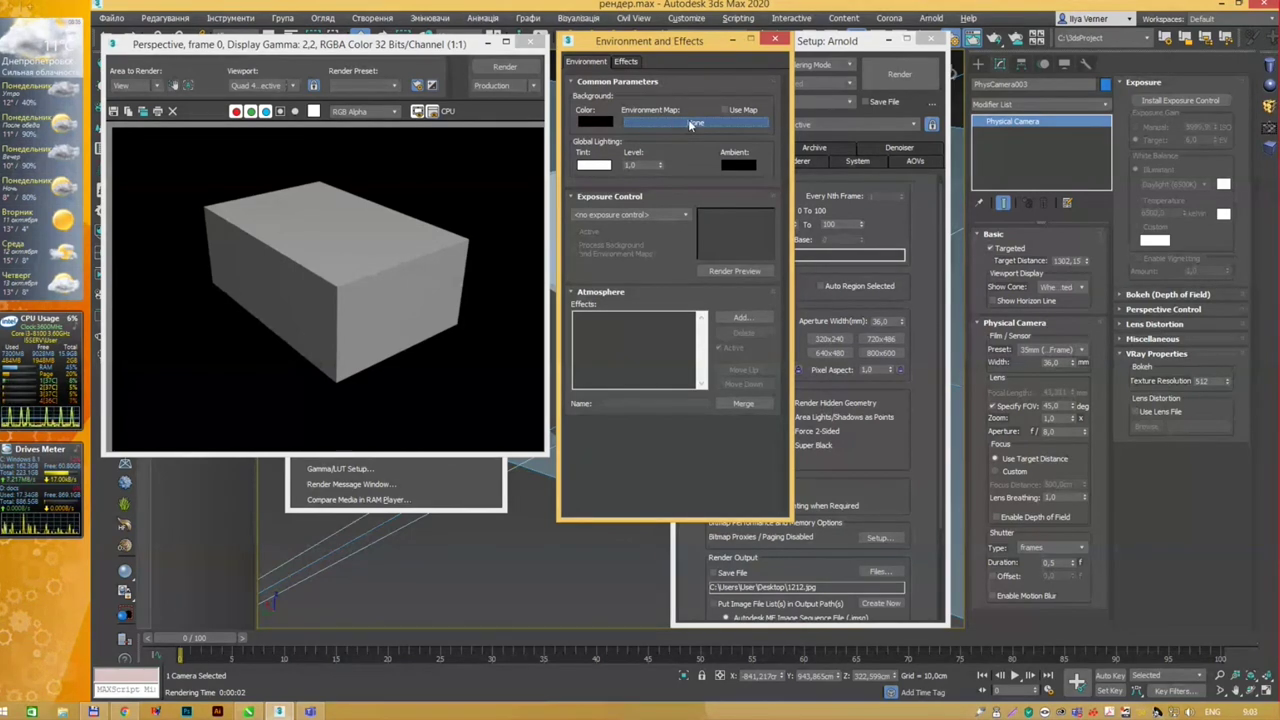
pyautogui.moveTo(686, 138); pyautogui.dragTo(906, 114)
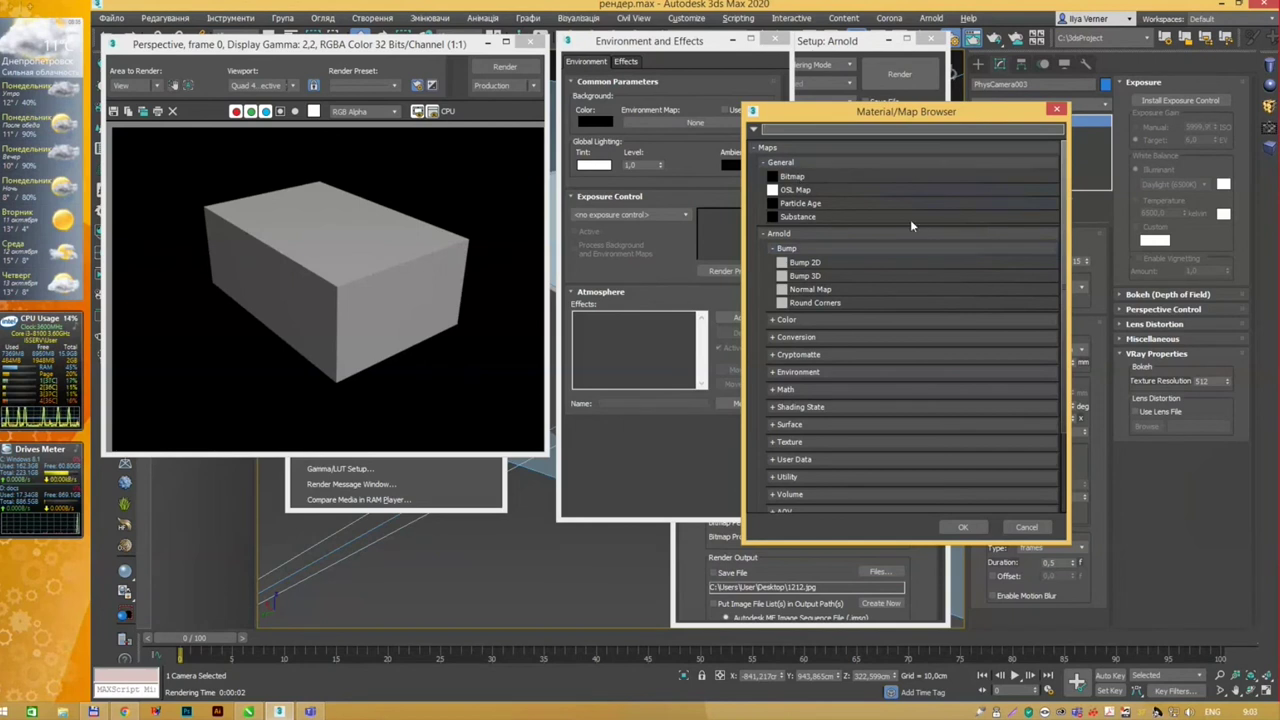
pyautogui.click(1056, 111)
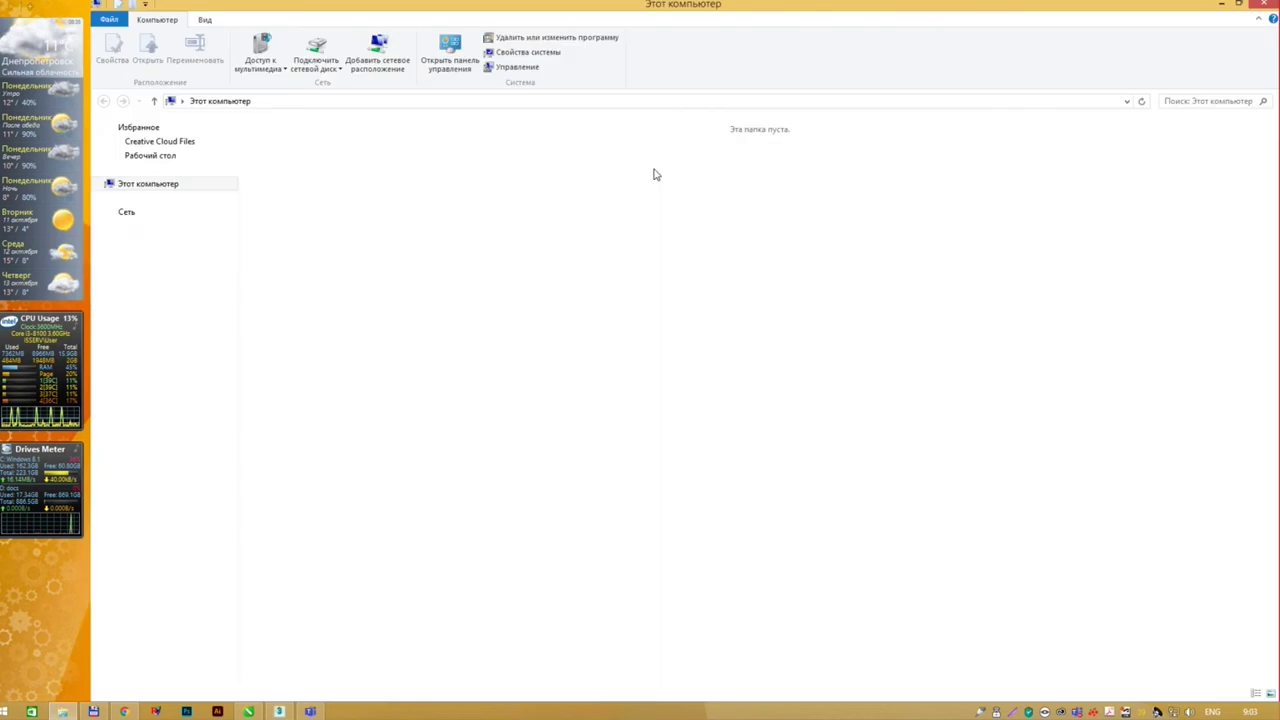
# Step: Open File Explorer and navigate to Desktop › Постеры › 1x
pyautogui.press('super+e')
pyautogui.click(172, 157)
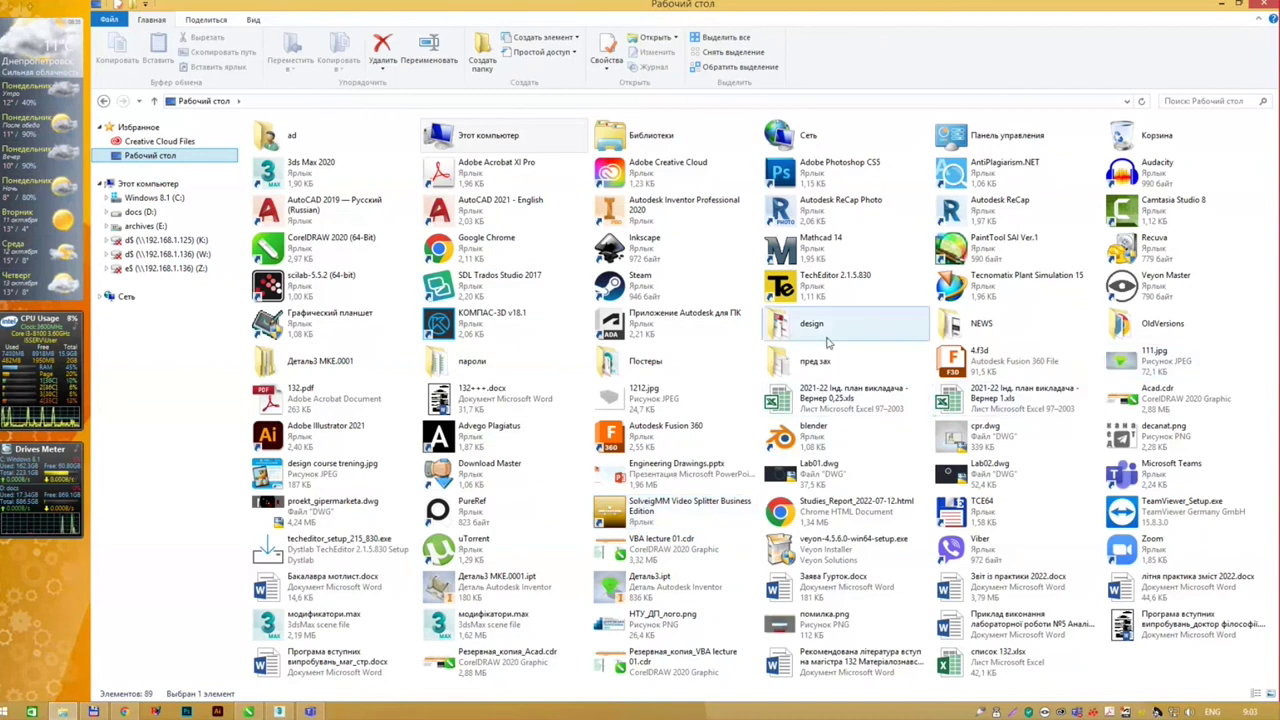
pyautogui.doubleClick(694, 354)
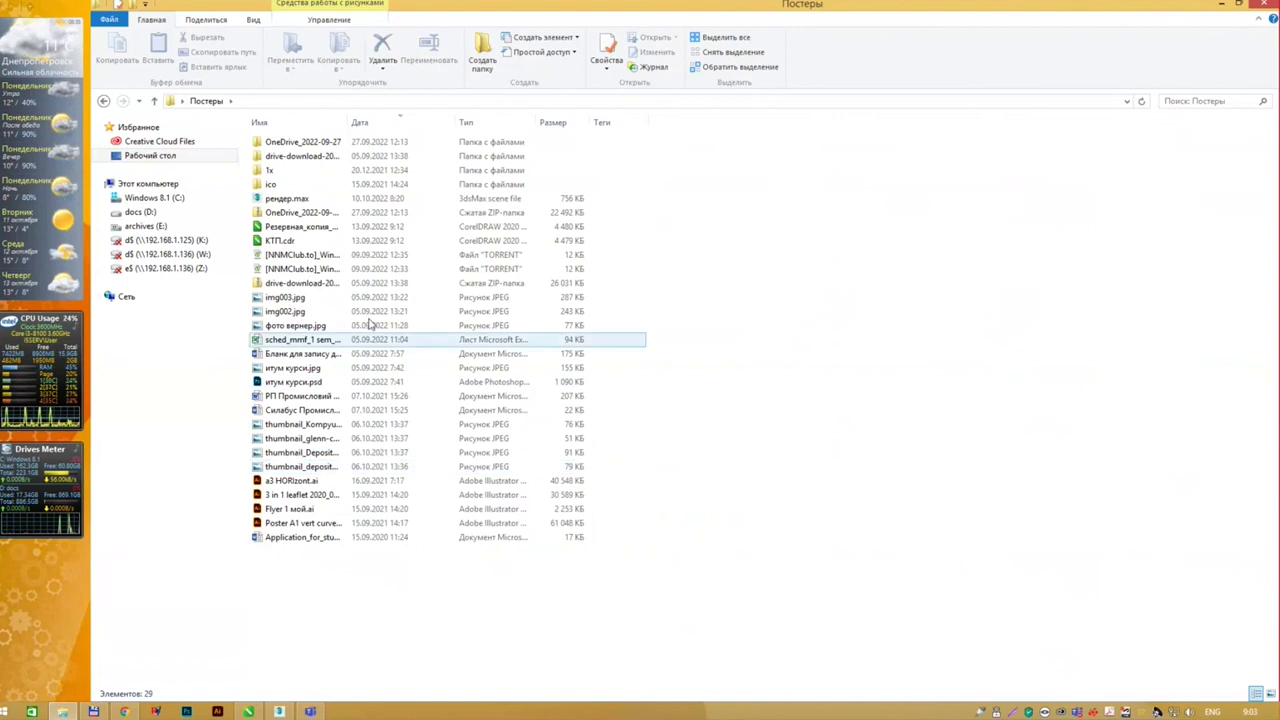
pyautogui.doubleClick(287, 175)
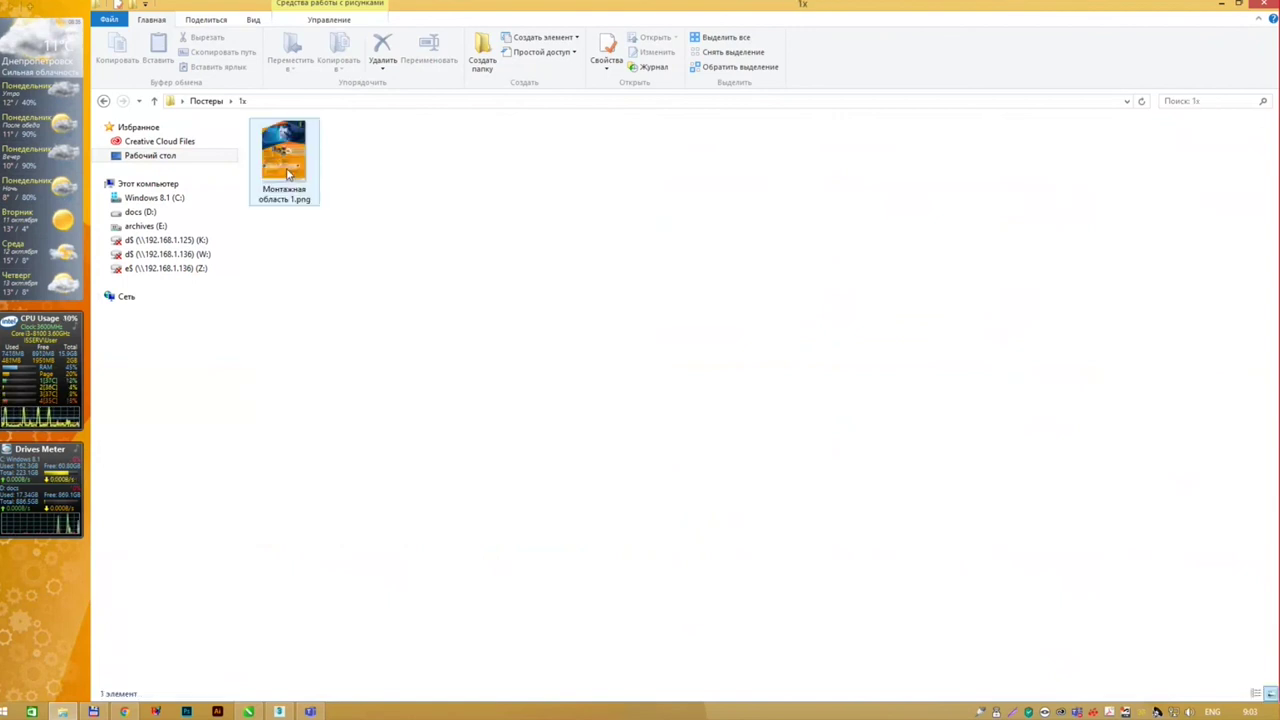
# Step: Preview Монтажная область 1.png, then close it and restore Explorer beside 3ds Max
pyautogui.click(282, 168)
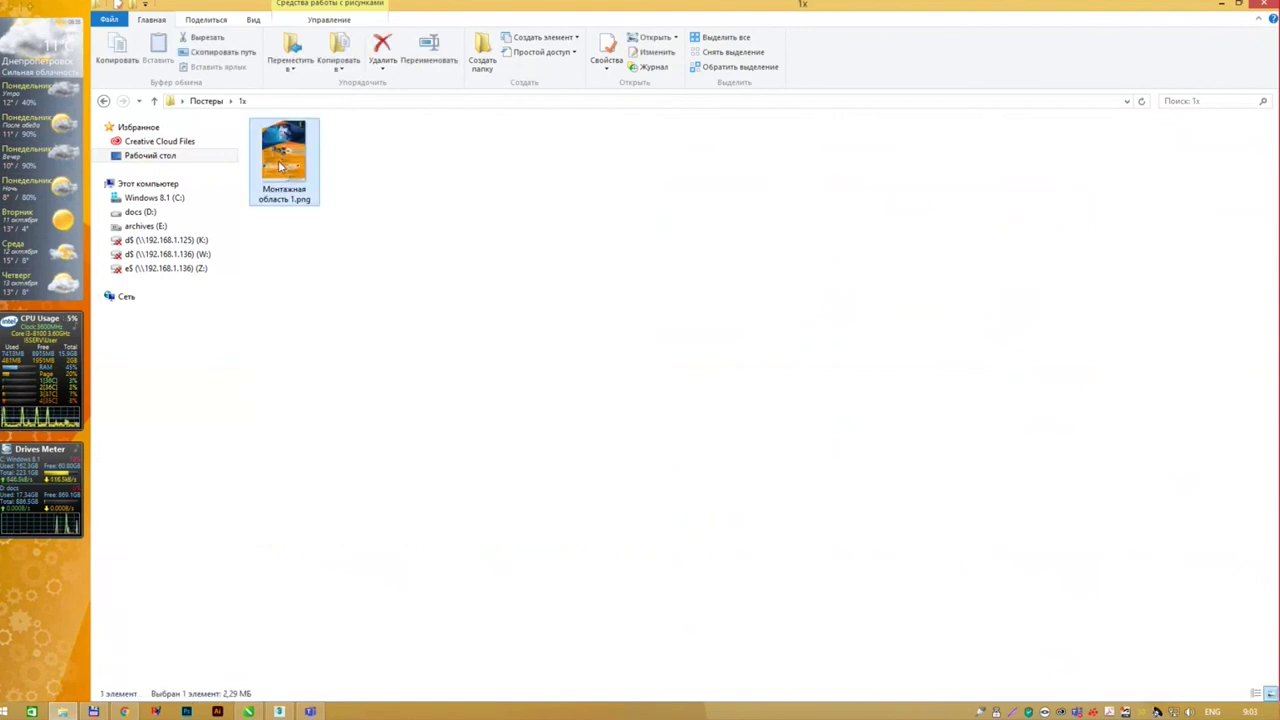
pyautogui.doubleClick(282, 168)
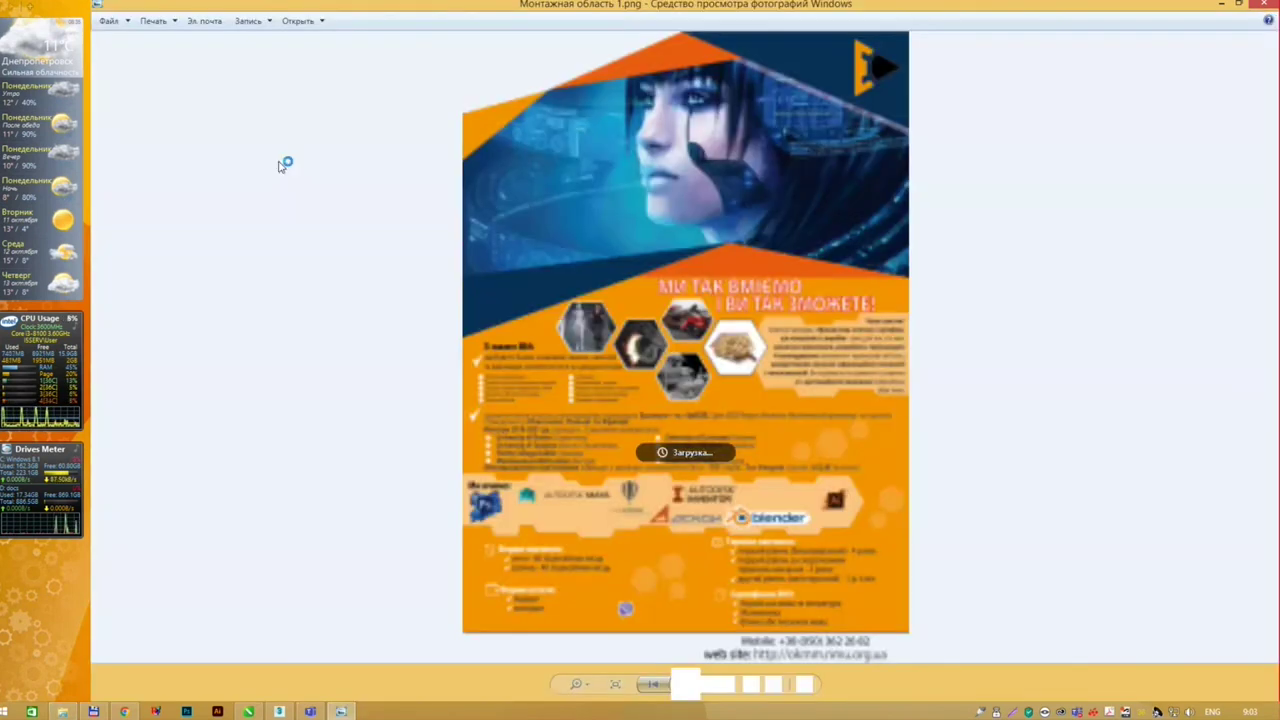
pyautogui.click(1268, 8)
pyautogui.doubleClick(660, 5)
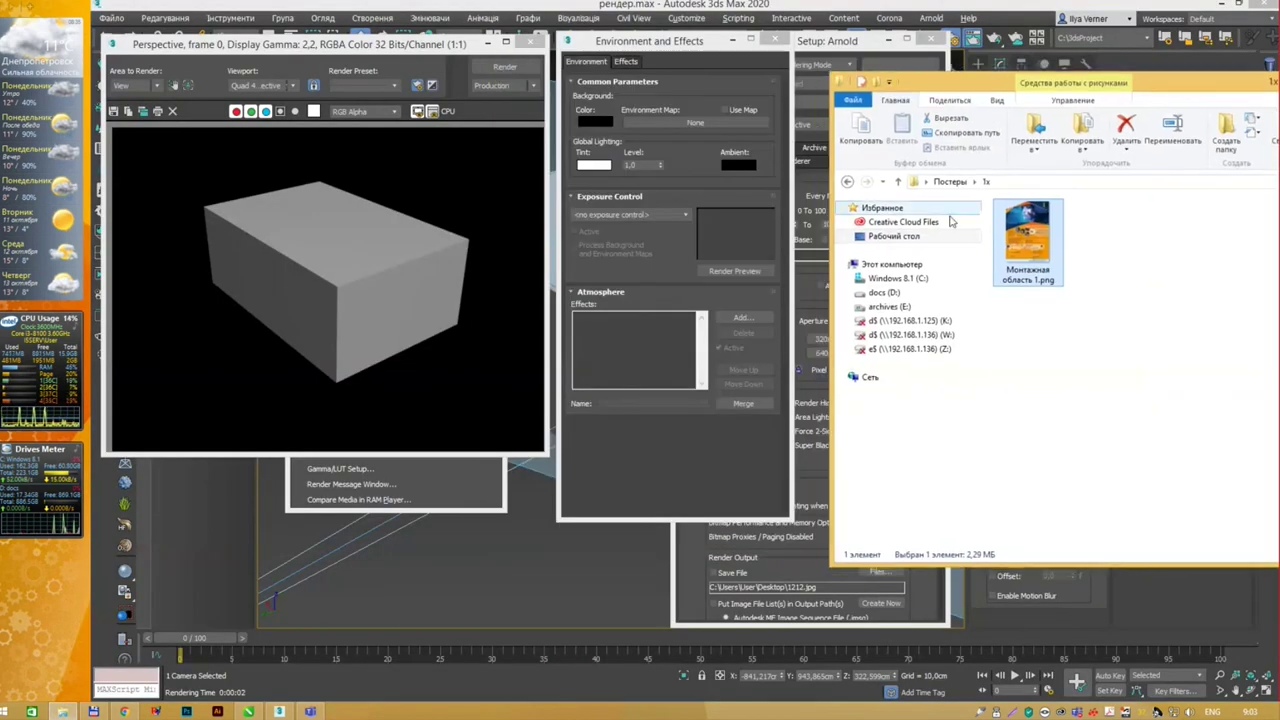
# Step: Try dragging the poster onto the environment map, then copy the poster folder's path
pyautogui.moveTo(1028, 240)
pyautogui.mouseDown()
pyautogui.moveTo(692, 133)
pyautogui.moveTo(704, 119)
pyautogui.mouseUp()
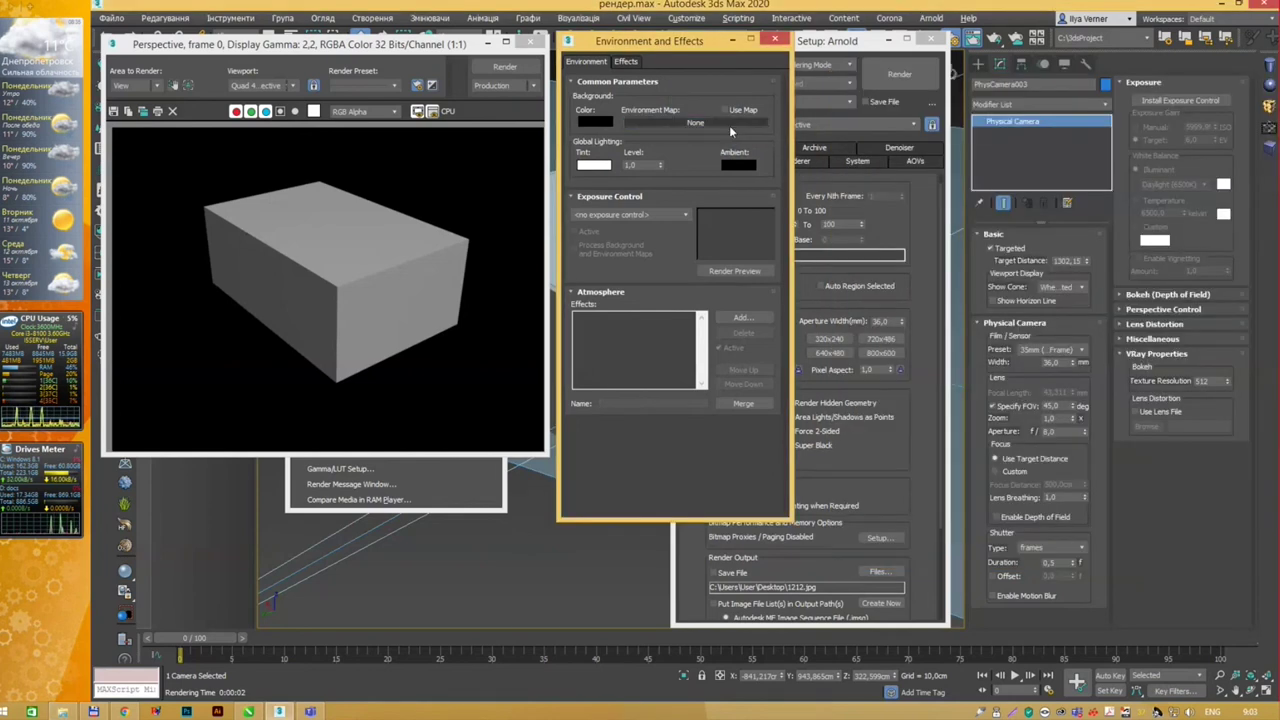
pyautogui.hotkey('alt', 'Tab')
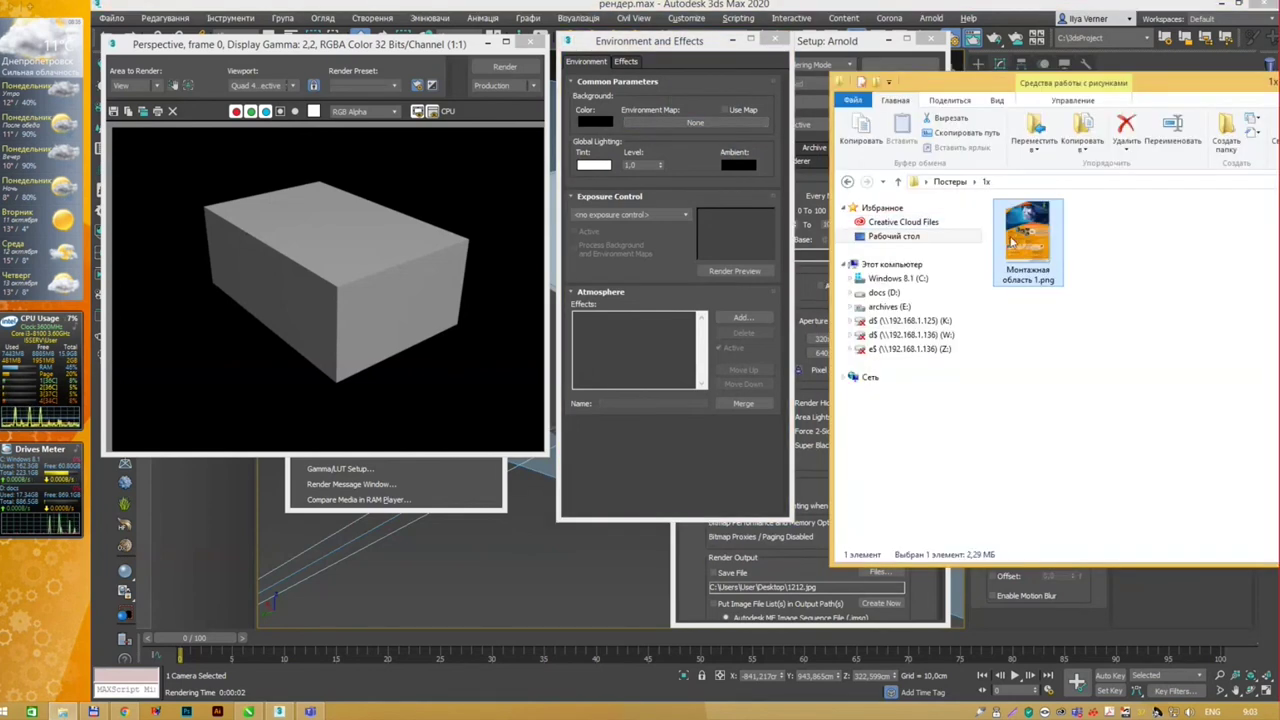
pyautogui.moveTo(1028, 240); pyautogui.dragTo(718, 122)
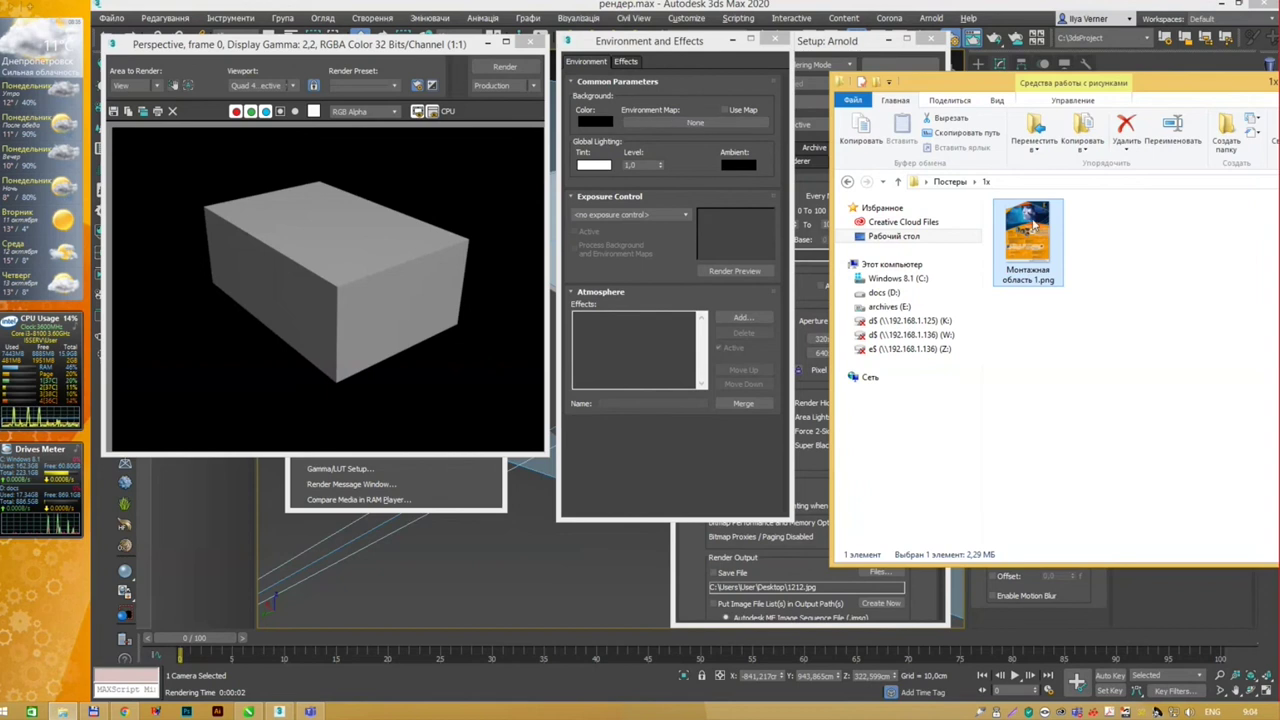
pyautogui.click(1020, 182)
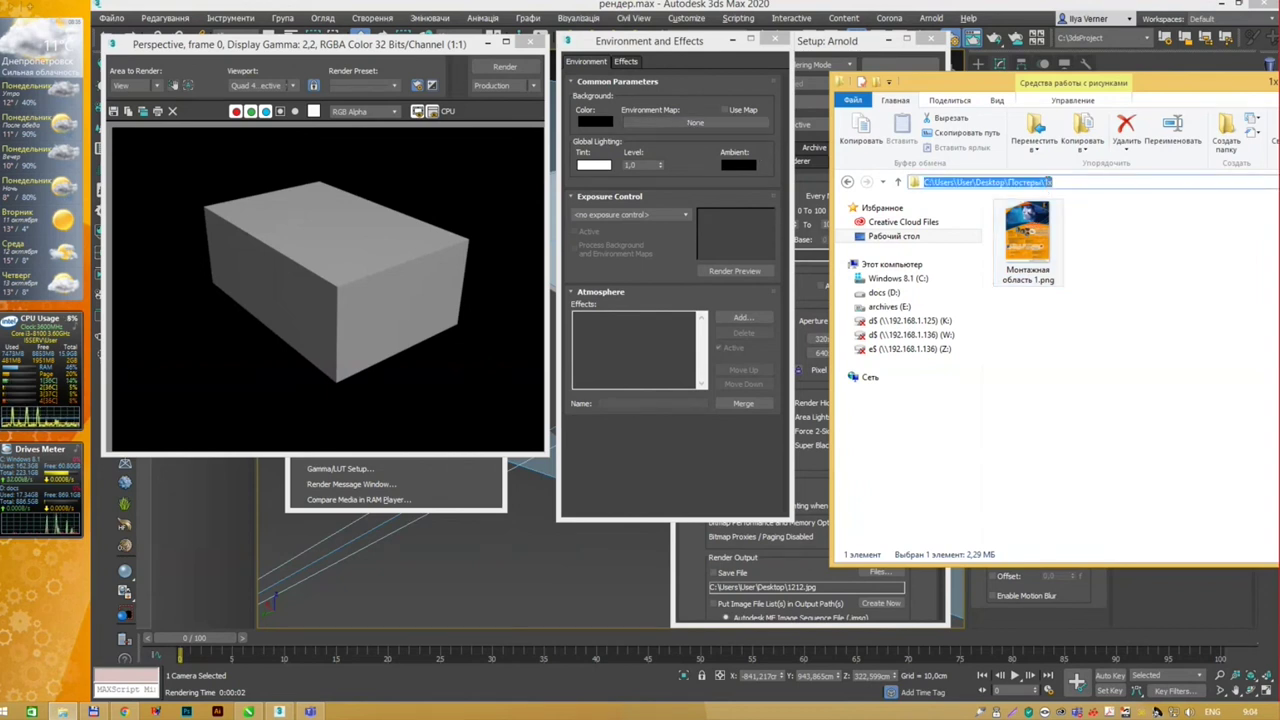
# Step: Load Монтажная область 1.png as a Bitmap environment map via the pasted folder path
pyautogui.click(657, 125)
pyautogui.doubleClick(812, 174)
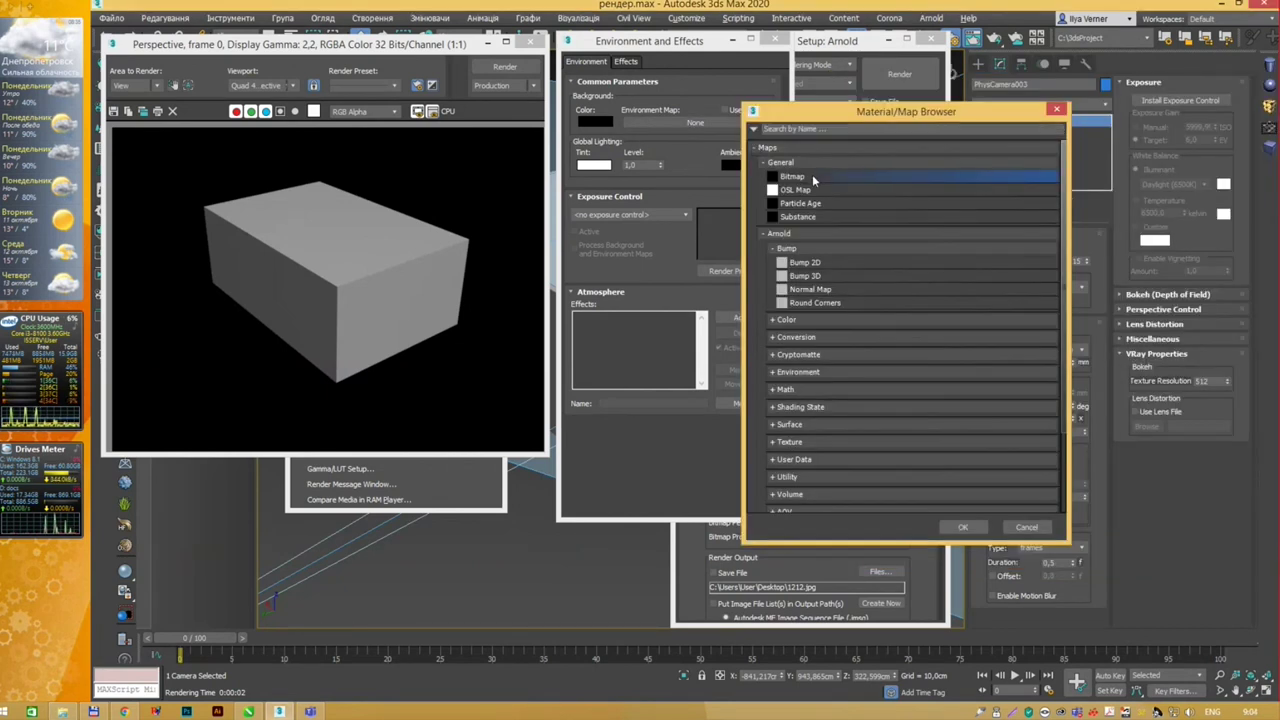
pyautogui.write('C:\\Users\\User\\Desktop\\Постеры\\1х')
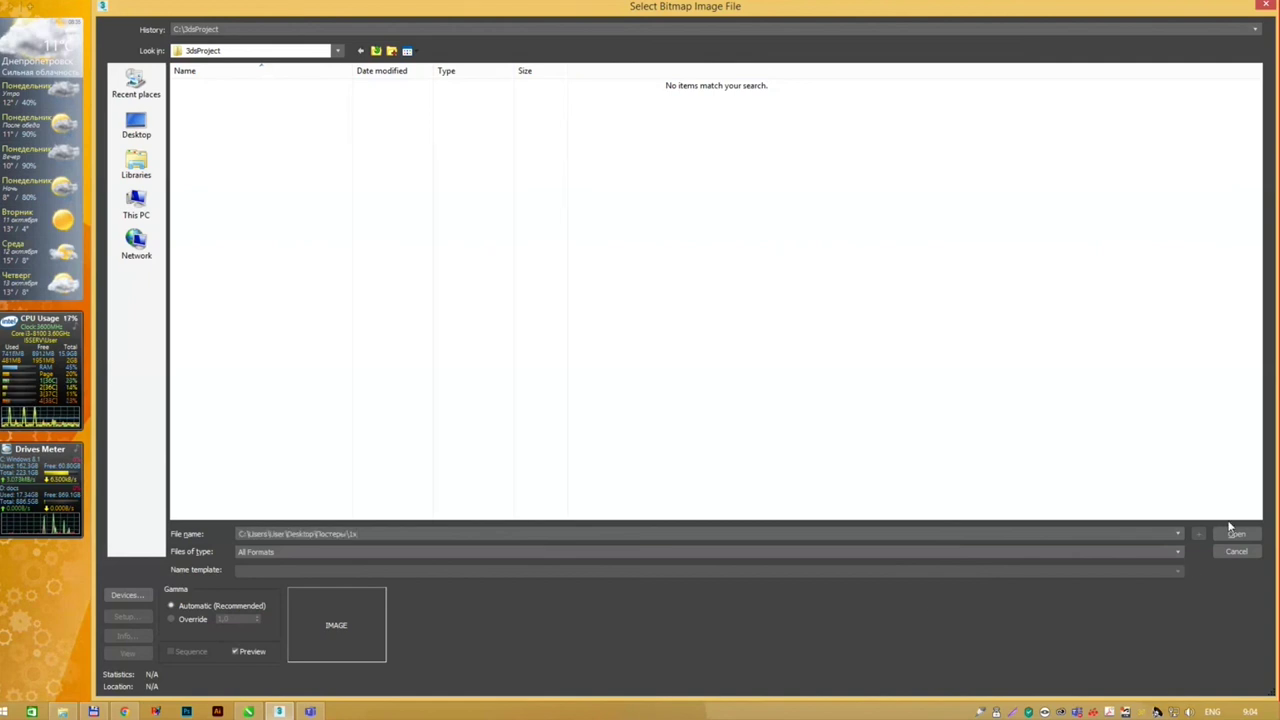
pyautogui.click(1236, 533)
pyautogui.click(206, 104)
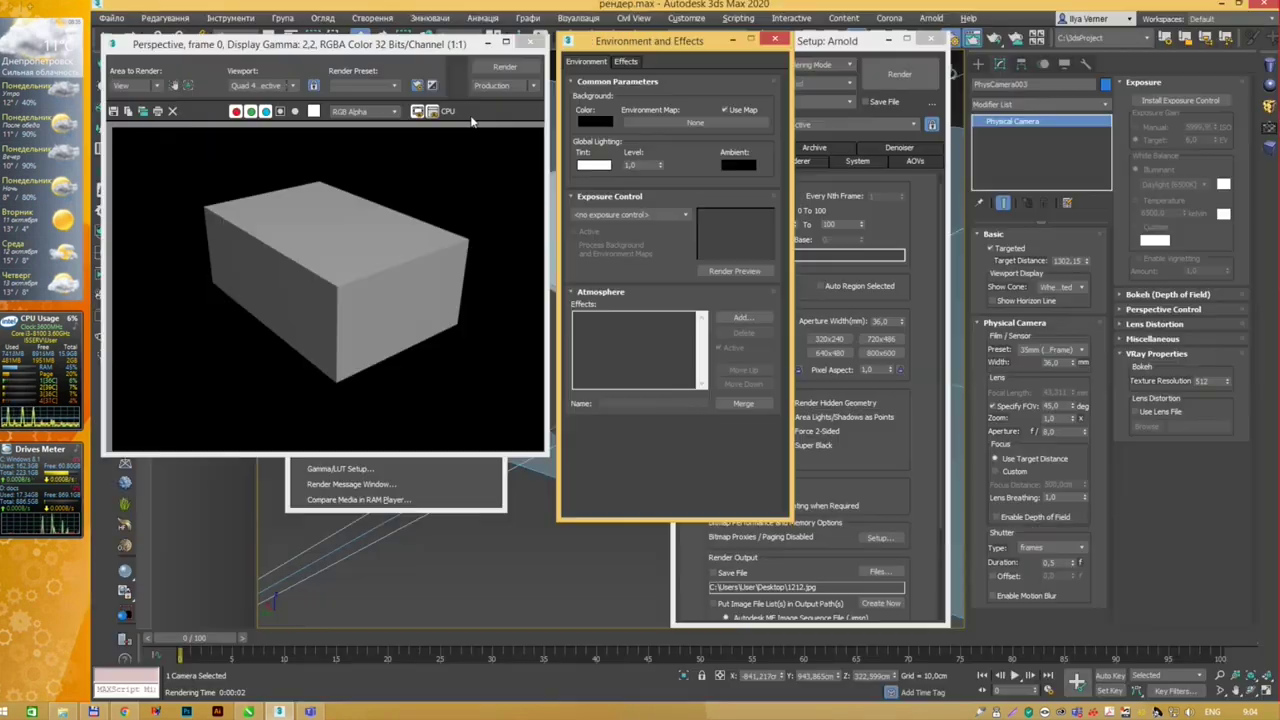
pyautogui.moveTo(708, 44)
pyautogui.mouseDown()
pyautogui.moveTo(845, 77)
pyautogui.moveTo(786, 74)
pyautogui.mouseUp()
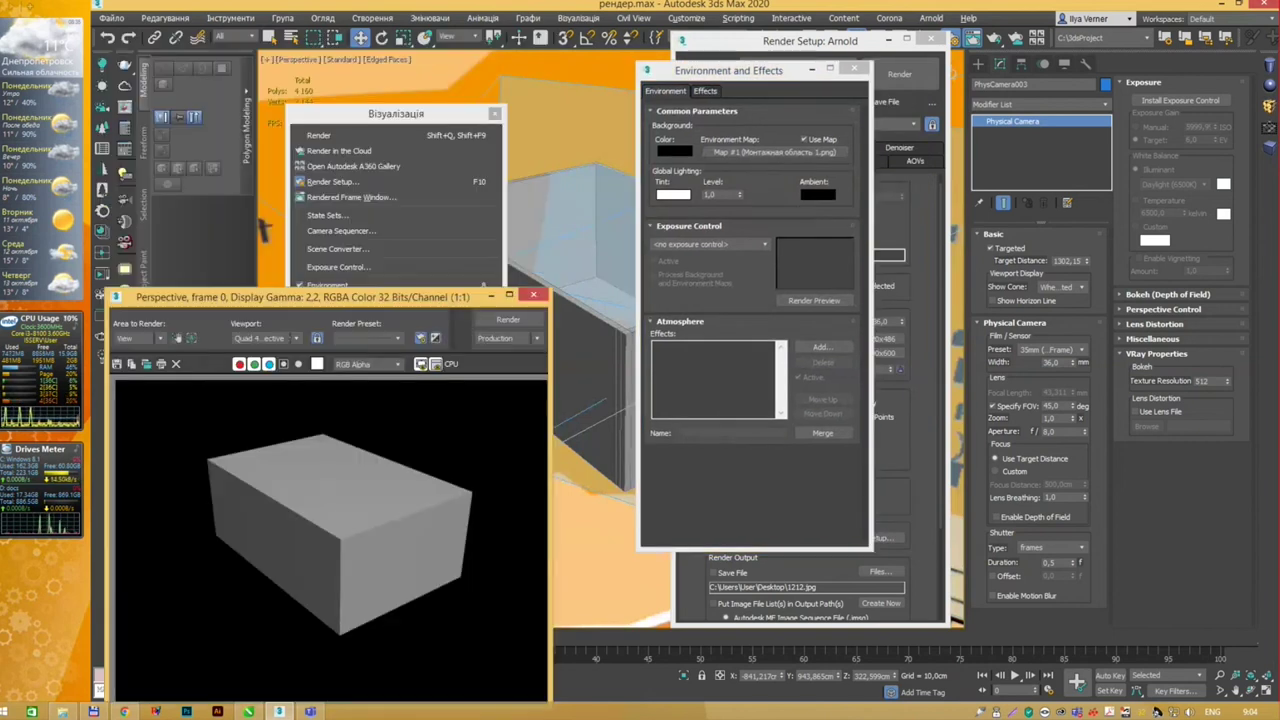
# Step: Render the box against the orange Монтажная область 1.png poster background
pyautogui.moveTo(420, 45); pyautogui.dragTo(319, 97)
pyautogui.click(428, 126)
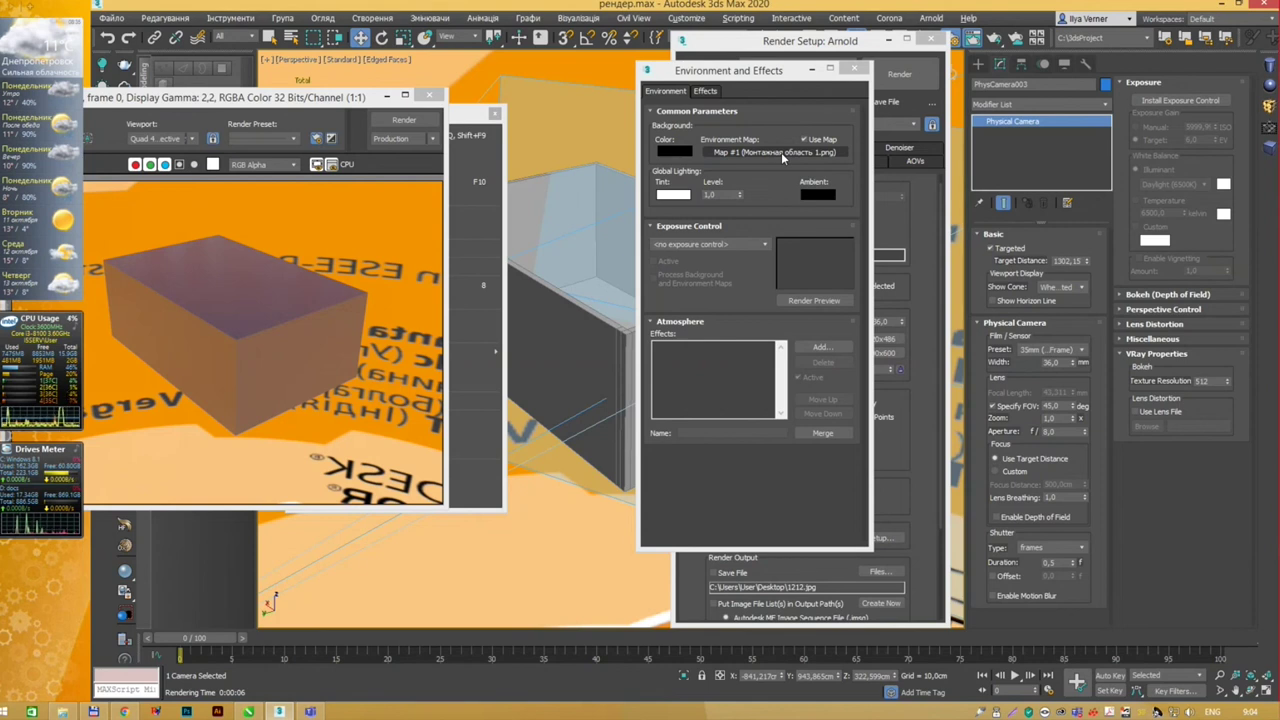
pyautogui.moveTo(546, 150); pyautogui.dragTo(600, 250, button='middle')
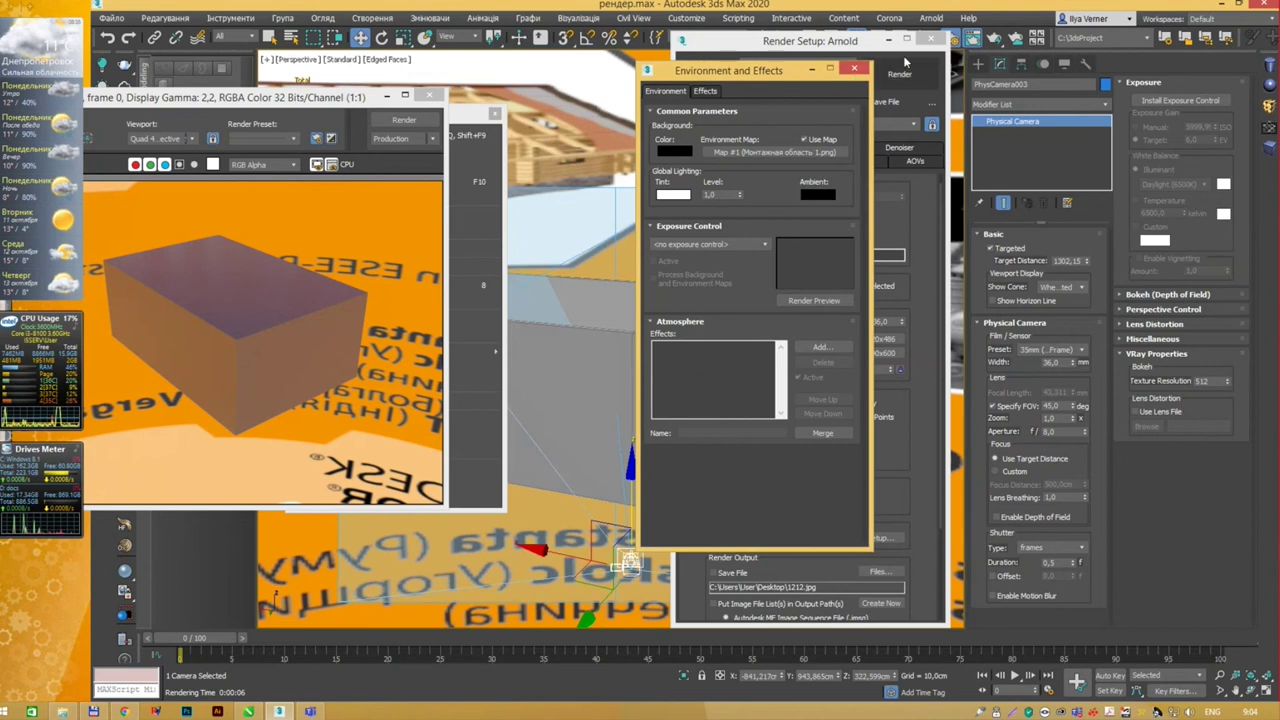
# Step: Close Environment and Effects and Render Setup, then orbit around the poster-wrapped box
pyautogui.click(852, 70)
pyautogui.click(931, 40)
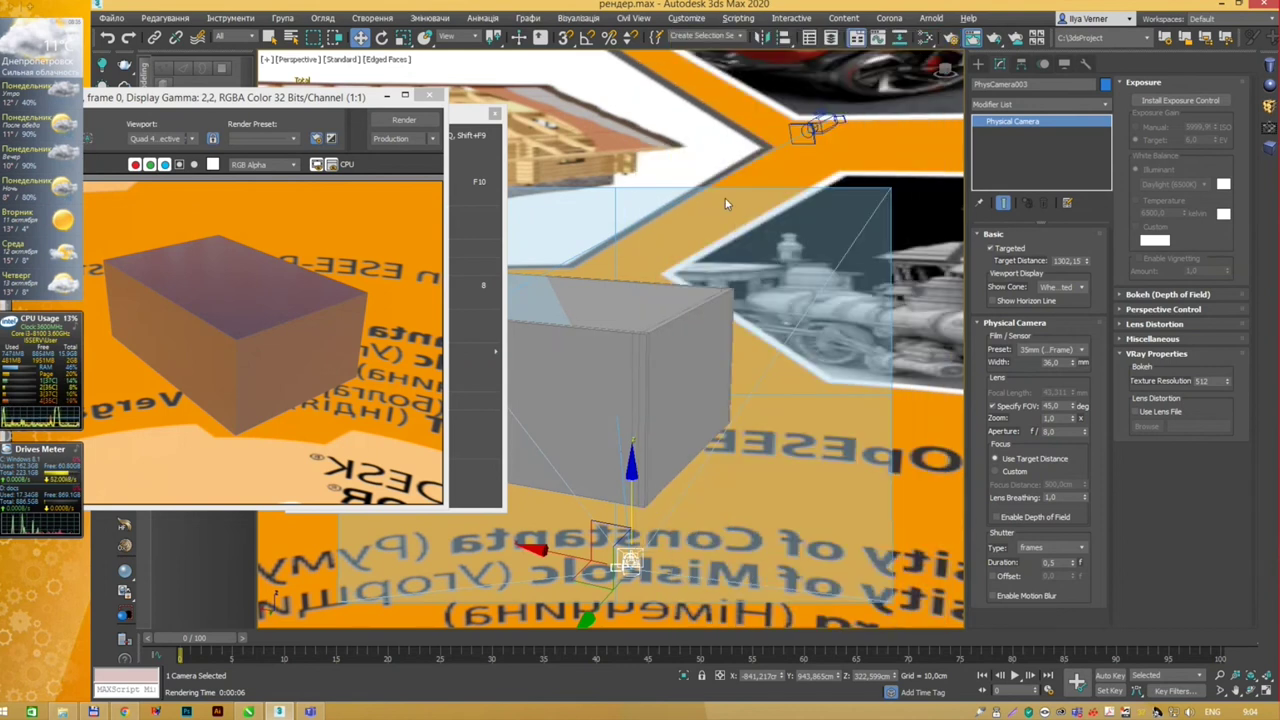
pyautogui.scroll(5, 725, 198)
pyautogui.moveTo(813, 181)
pyautogui.keyDown('alt'); pyautogui.mouseDown(button='middle')
pyautogui.moveTo(754, 199)
pyautogui.moveTo(885, 181)
pyautogui.moveTo(821, 258)
pyautogui.moveTo(826, 195)
pyautogui.moveTo(575, 204)
pyautogui.moveTo(668, 203)
pyautogui.mouseUp(button='middle'); pyautogui.keyUp('alt')
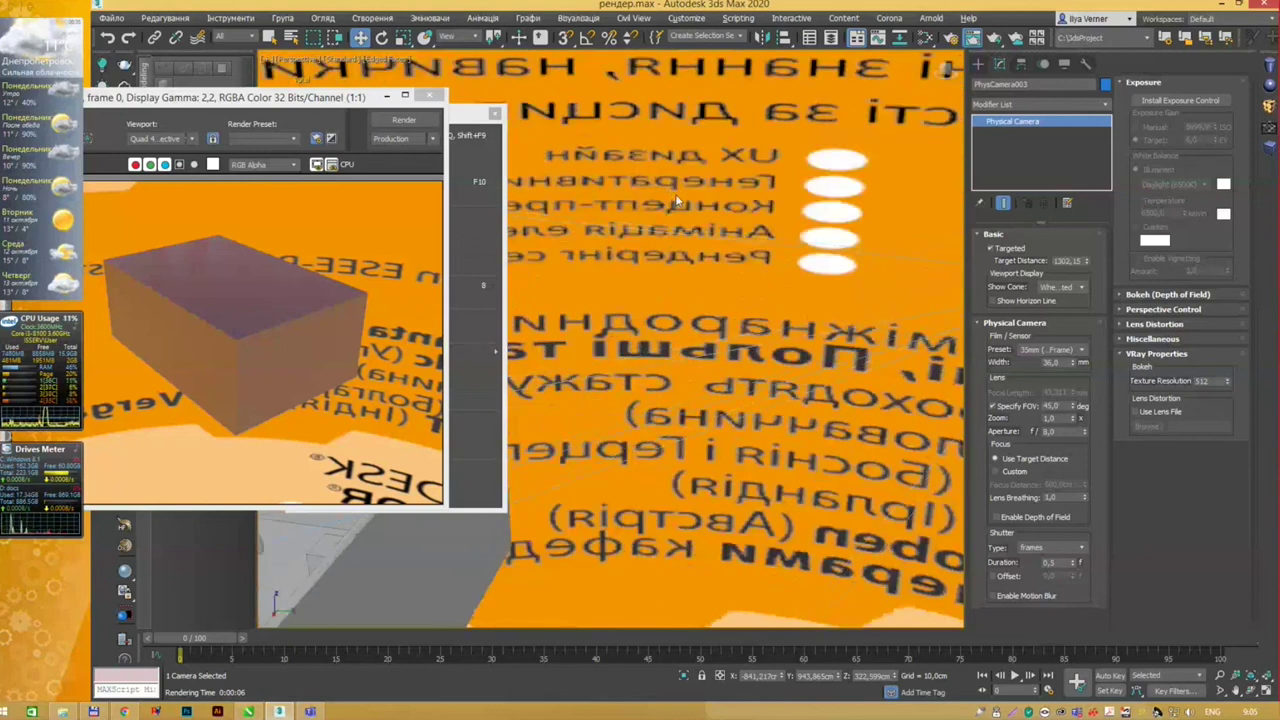
pyautogui.keyDown('alt'); pyautogui.moveTo(789, 173); pyautogui.dragTo(770, 190, button='middle'); pyautogui.keyUp('alt')
# Step: View through PhysCamera003, then return to Perspective and orbit to a new angle
pyautogui.press('c')
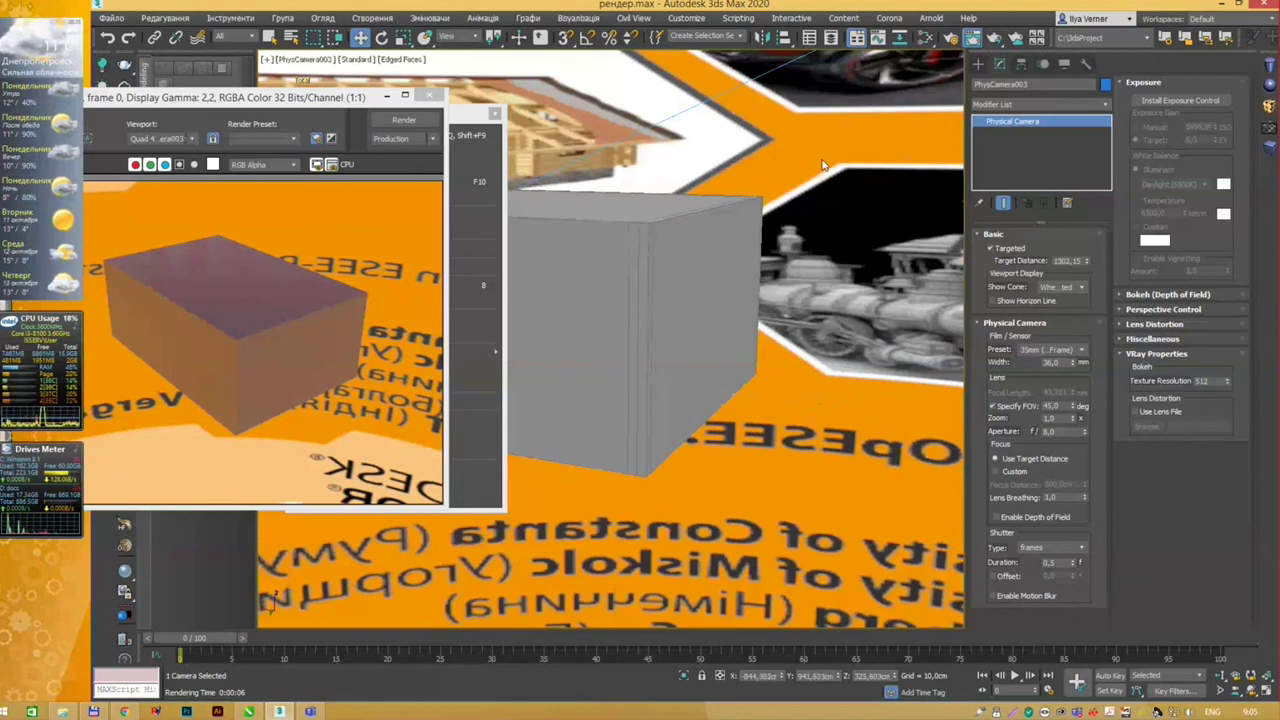
pyautogui.press('p')
pyautogui.moveTo(802, 156)
pyautogui.keyDown('alt'); pyautogui.mouseDown(button='middle')
pyautogui.moveTo(706, 175)
pyautogui.moveTo(716, 163)
pyautogui.mouseUp(button='middle'); pyautogui.keyUp('alt')
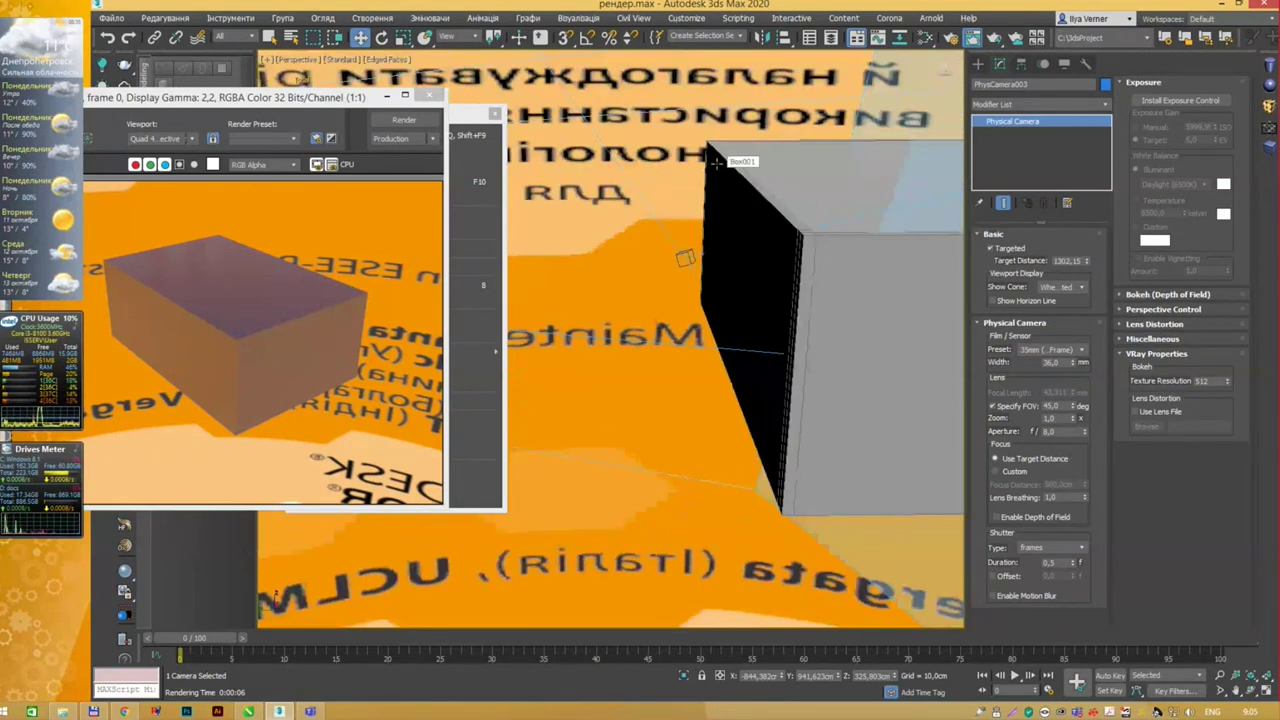
# Step: Reopen Environment and Effects with the 8 key and shift it to the right
pyautogui.press('8')
pyautogui.moveTo(670, 80); pyautogui.dragTo(846, 64)
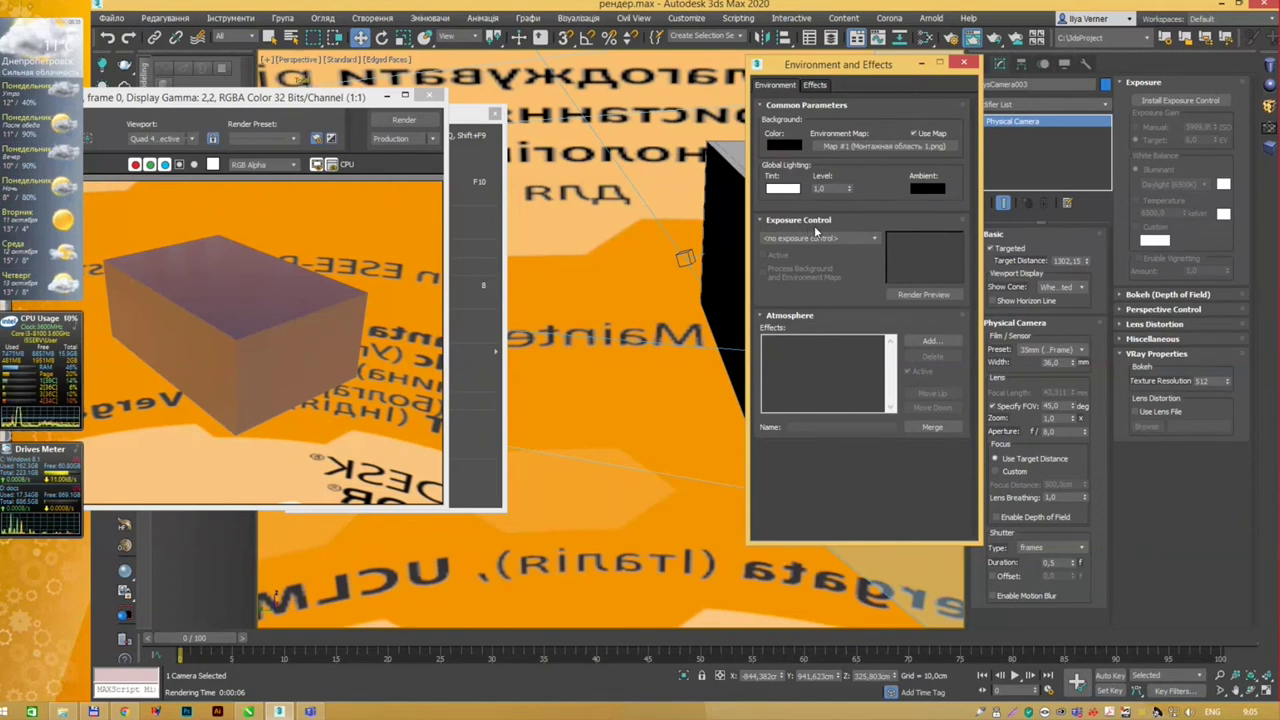
# Step: Render the exposure preview thumbnail and bring the Rendered Frame Window into view
pyautogui.click(933, 299)
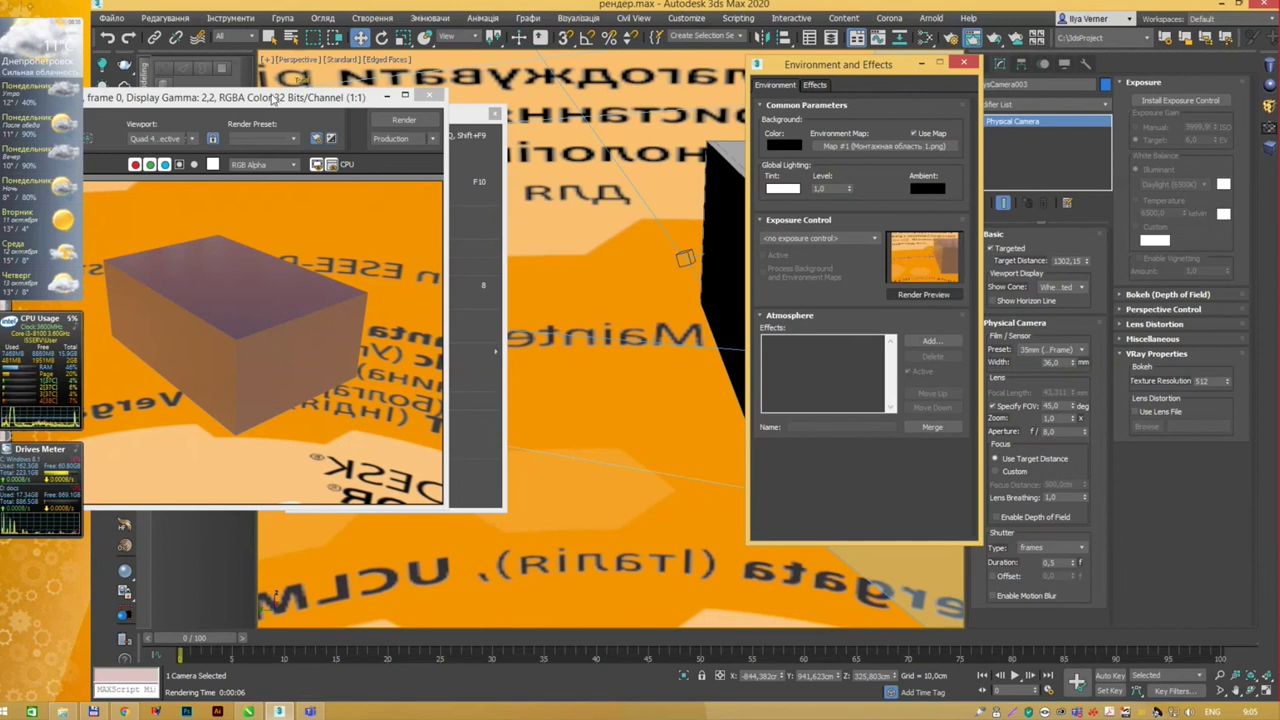
pyautogui.moveTo(270, 100); pyautogui.dragTo(412, 77)
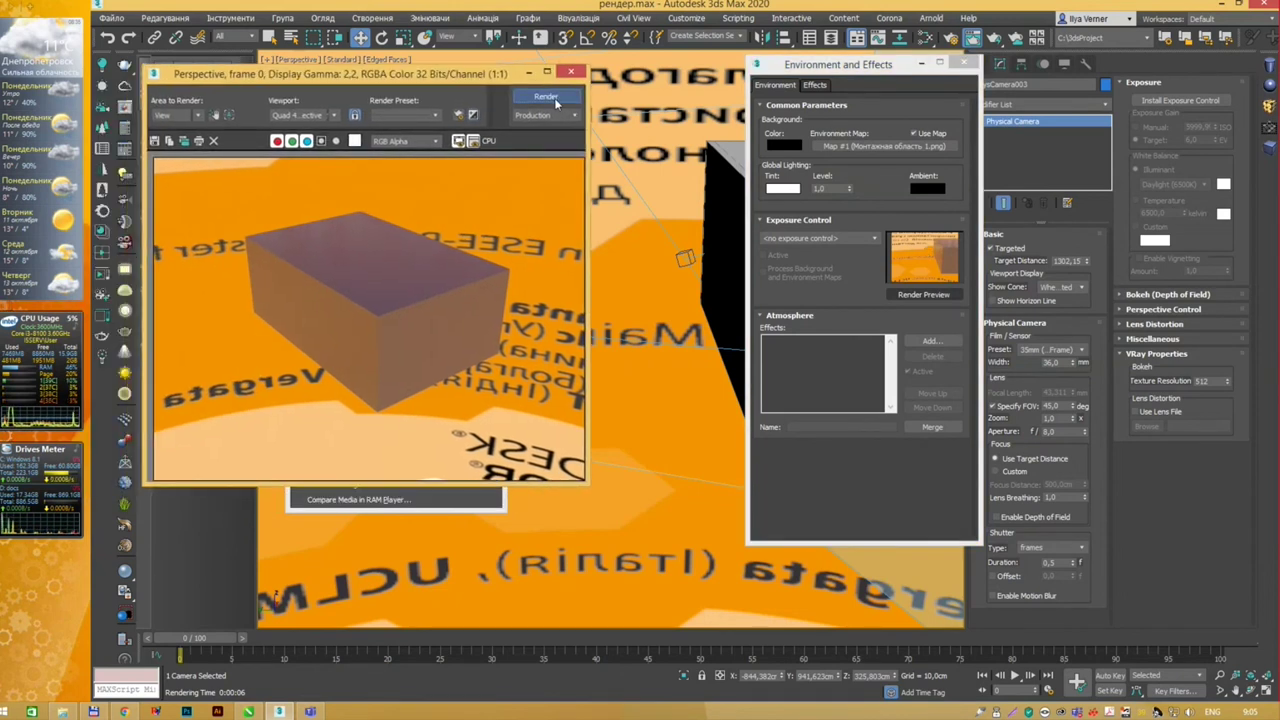
# Step: Re-render the scene, move the progress dialog aside, and refresh the exposure preview twice
pyautogui.click(545, 97)
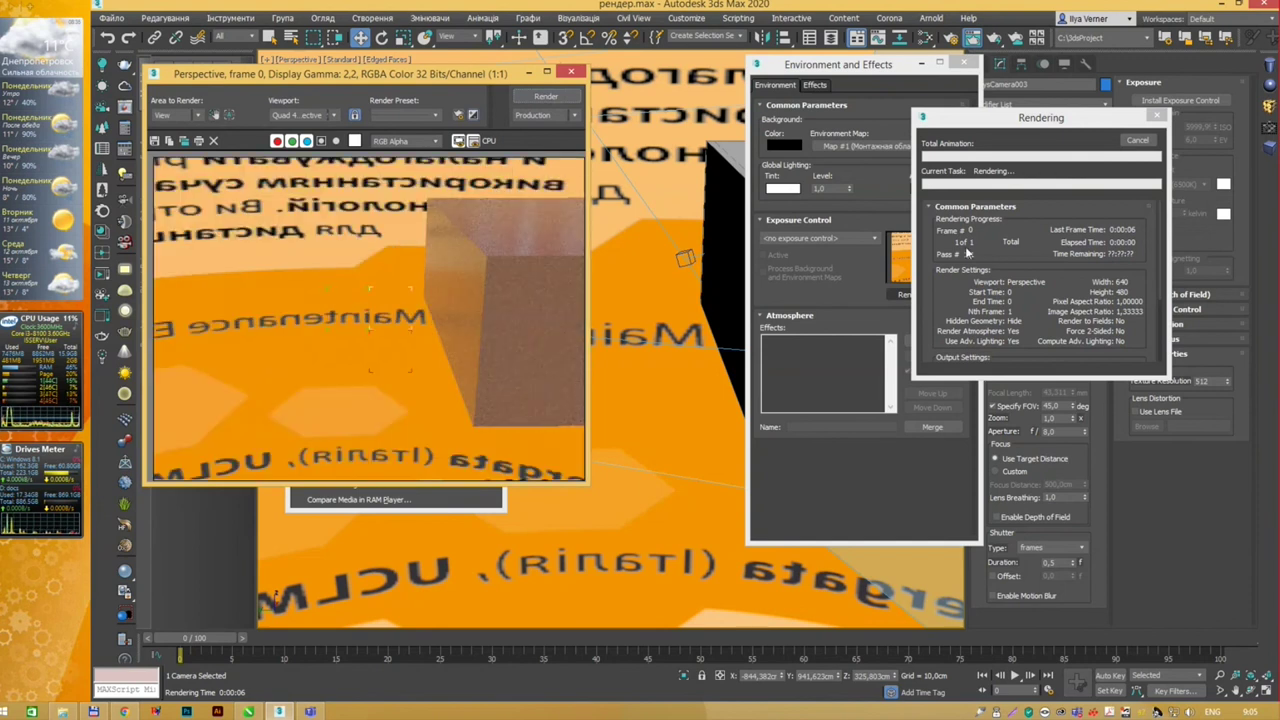
pyautogui.moveTo(1062, 120)
pyautogui.mouseDown()
pyautogui.moveTo(651, 220)
pyautogui.moveTo(458, 30)
pyautogui.mouseUp()
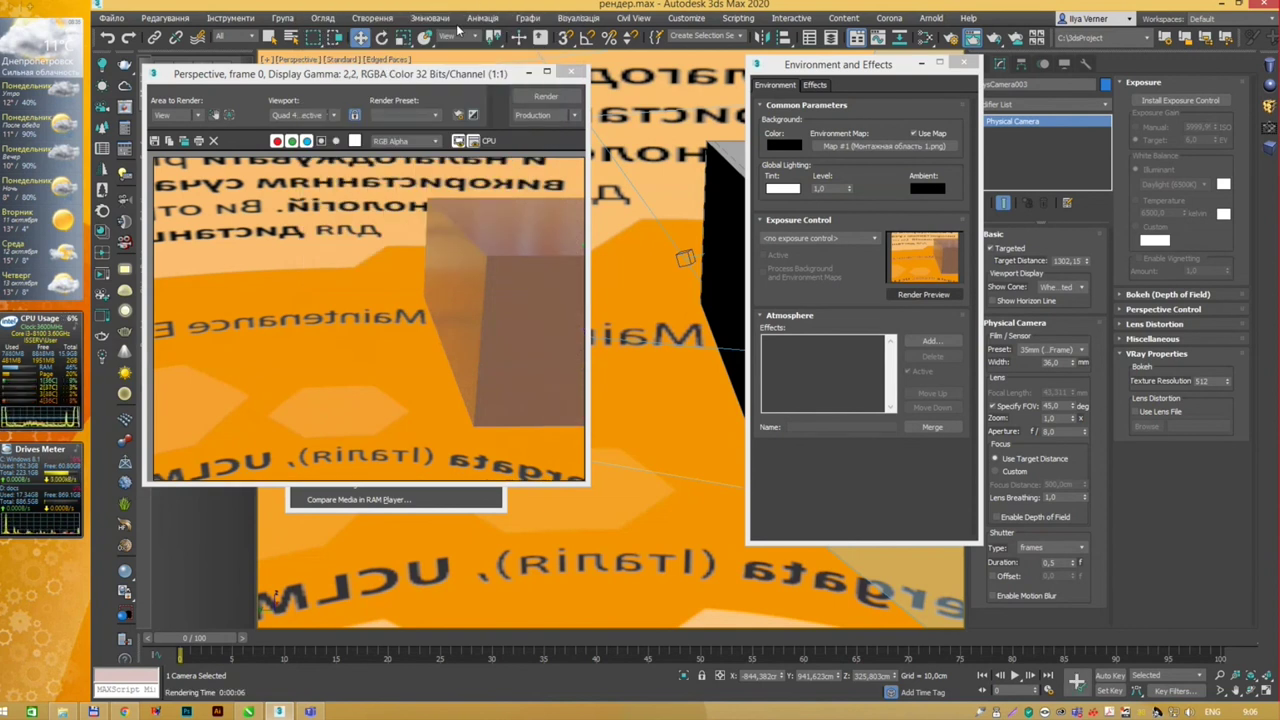
pyautogui.click(925, 294)
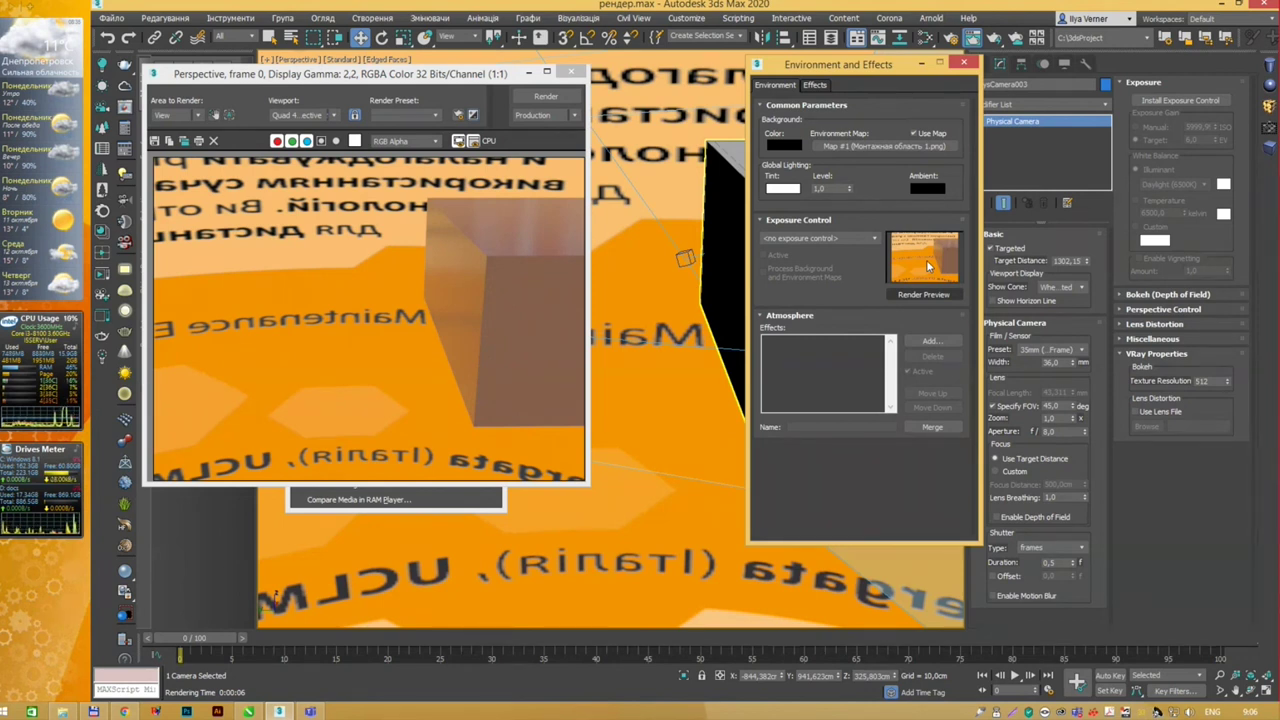
pyautogui.click(925, 296)
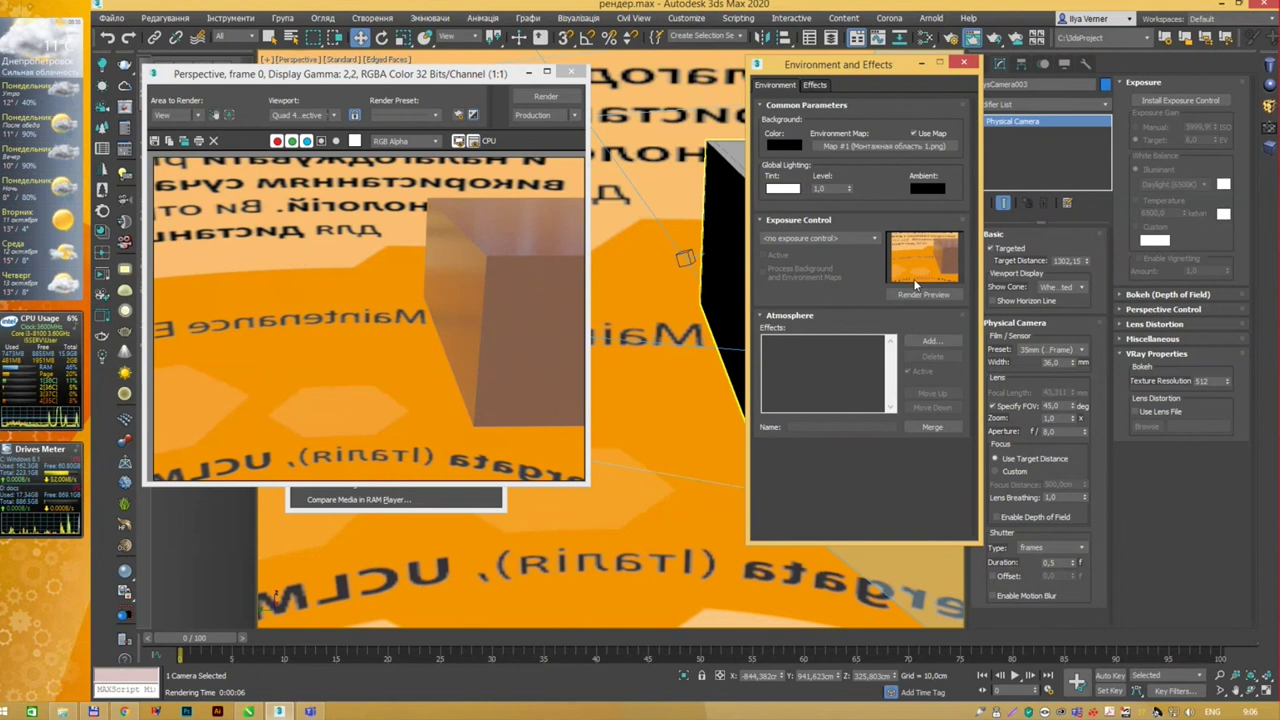
# Step: Try Automatic Exposure Control and raise its brightness slightly
pyautogui.click(797, 240)
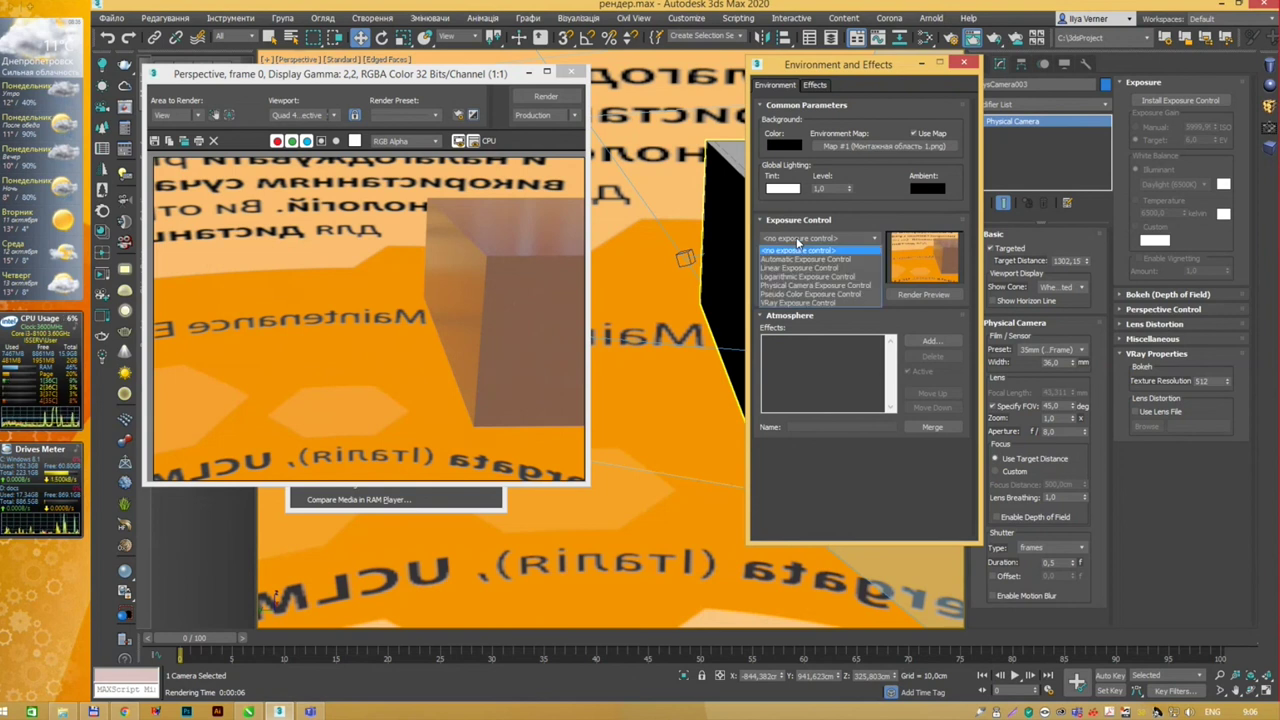
pyautogui.click(802, 259)
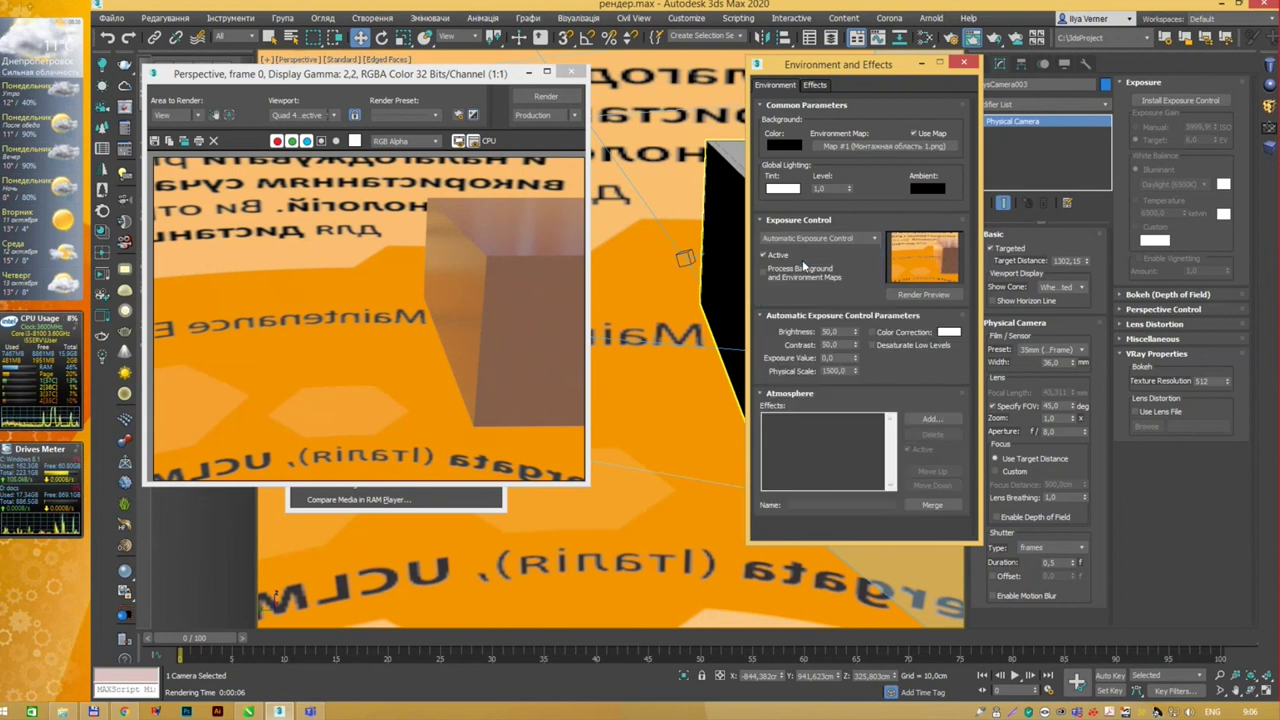
pyautogui.click(808, 239)
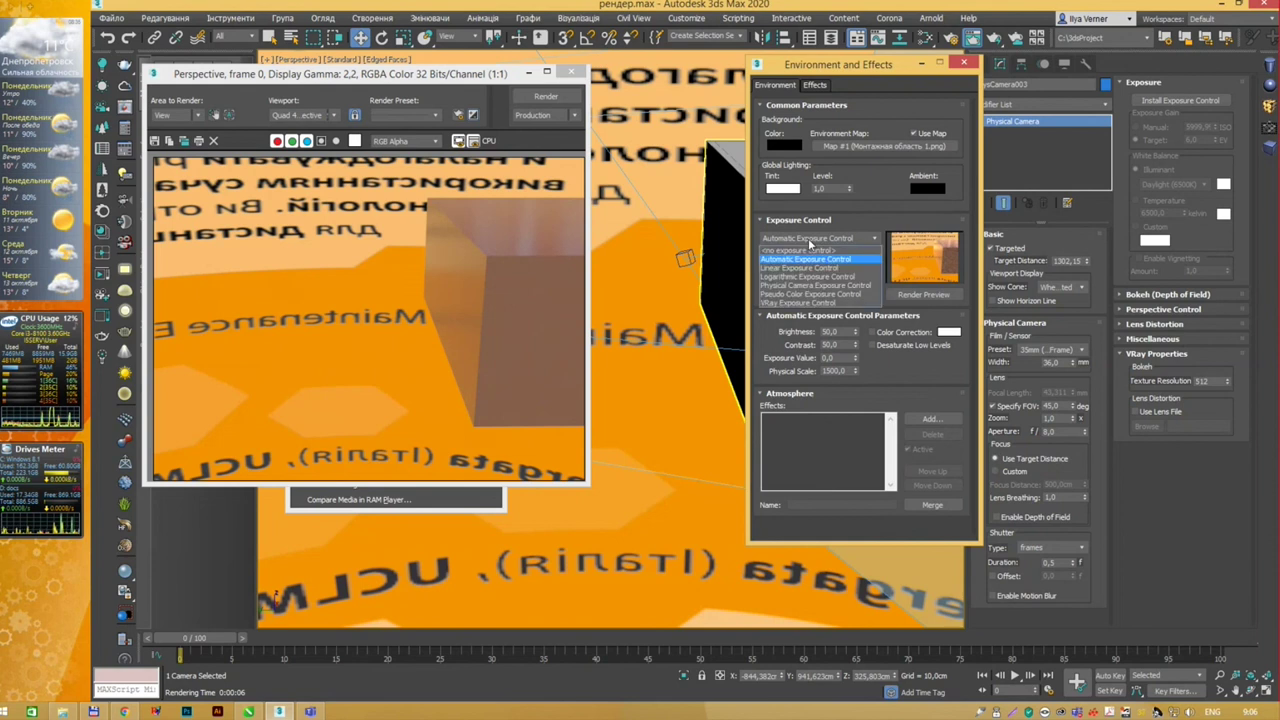
pyautogui.click(807, 238)
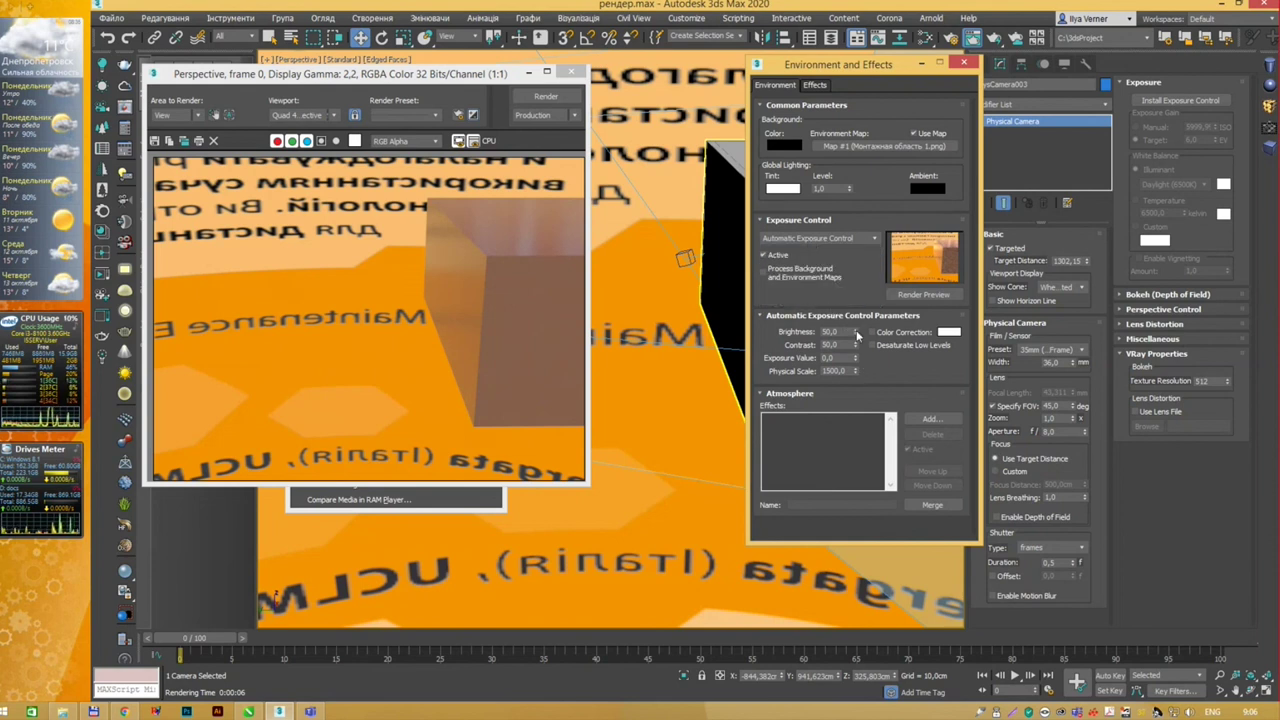
pyautogui.moveTo(855, 331)
pyautogui.mouseDown()
pyautogui.moveTo(859, 305)
pyautogui.moveTo(852, 357)
pyautogui.moveTo(859, 325)
pyautogui.mouseUp()
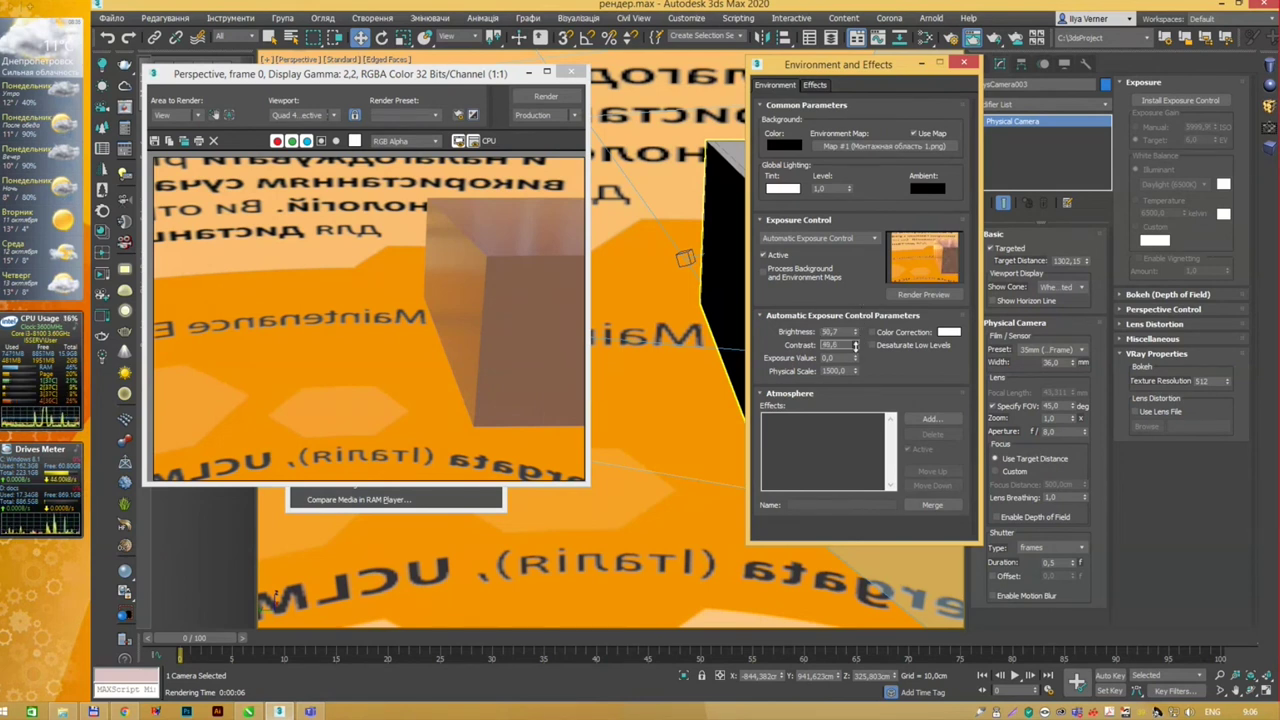
pyautogui.click(855, 357)
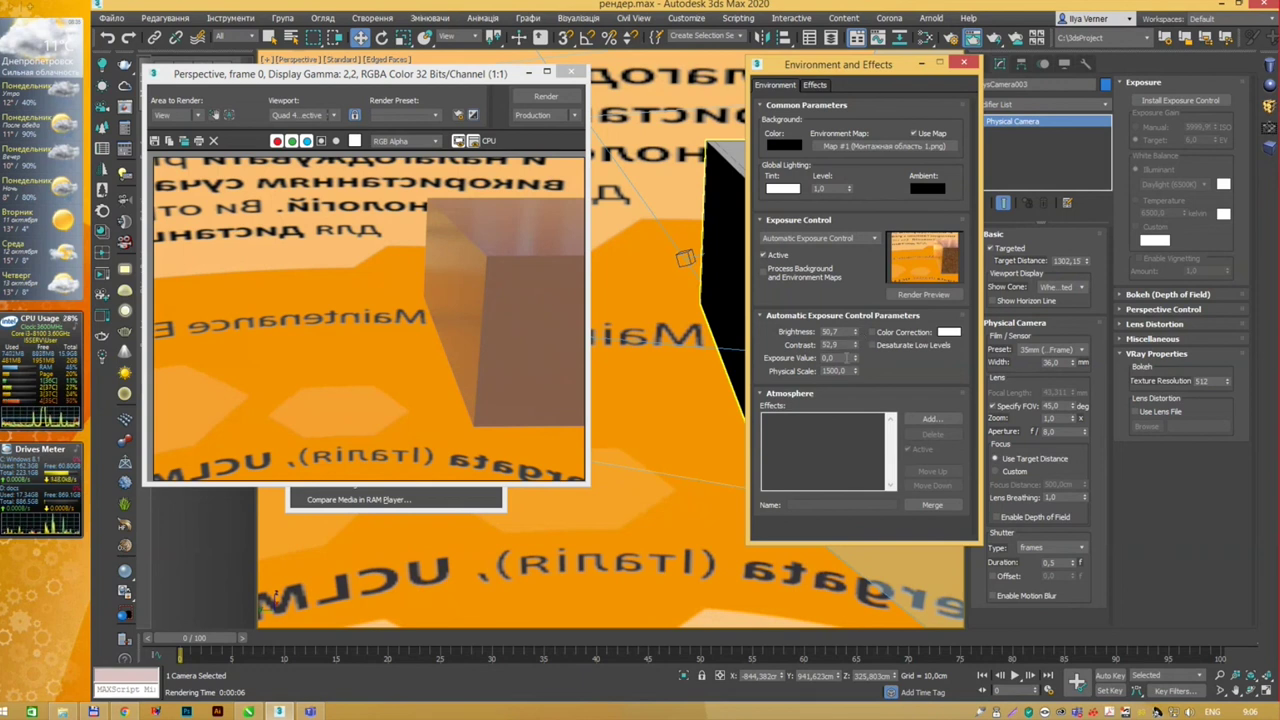
# Step: Try Linear, then Logarithmic, and settle on Physical Camera Exposure Control
pyautogui.click(836, 239)
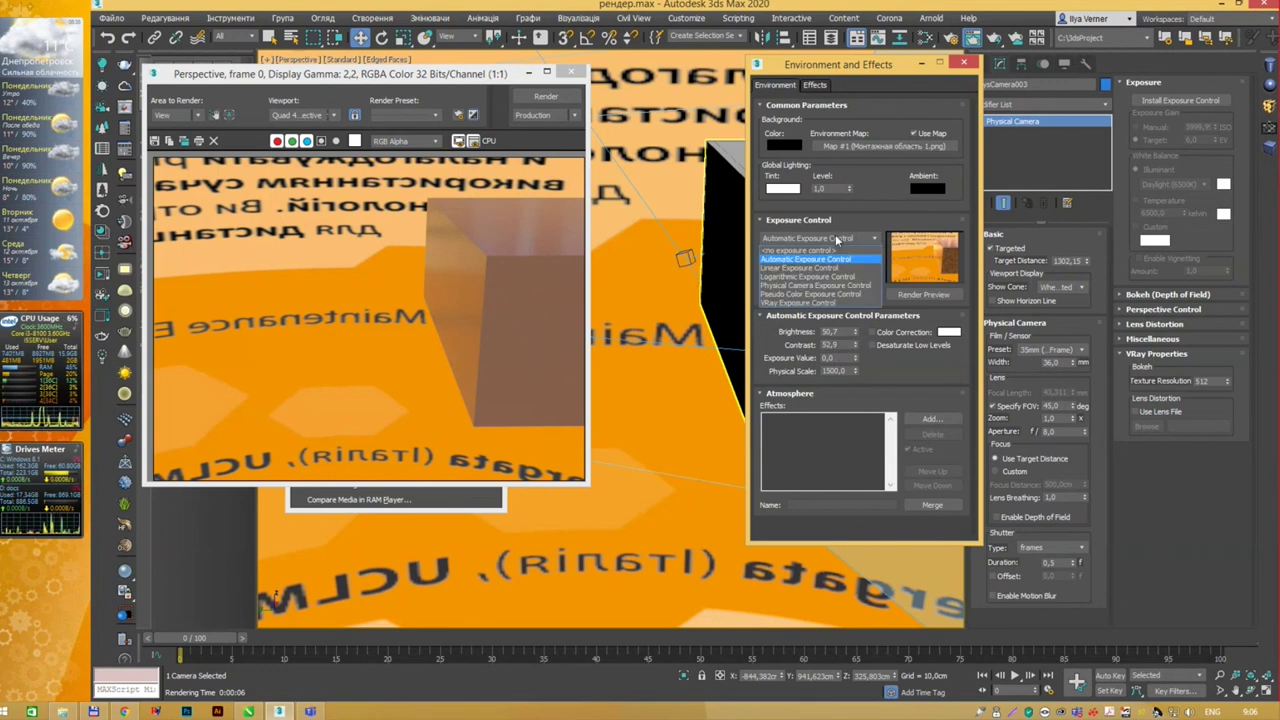
pyautogui.click(836, 269)
pyautogui.click(840, 243)
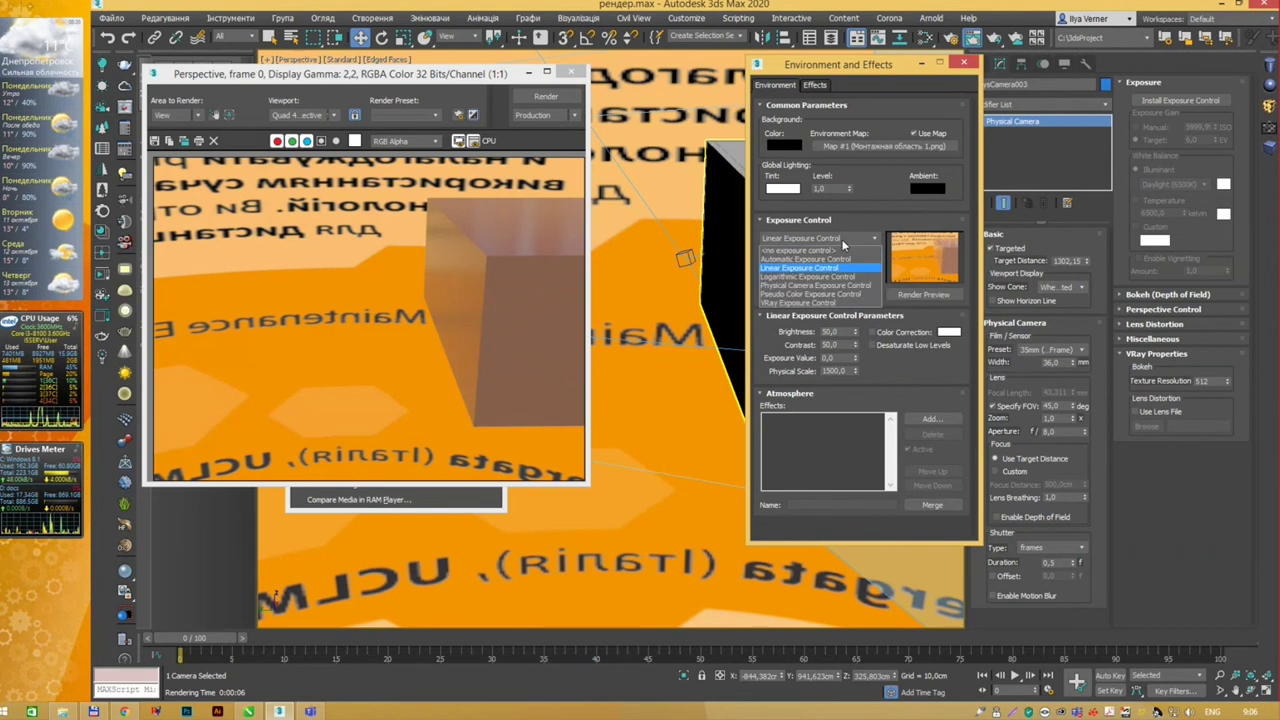
pyautogui.click(835, 278)
pyautogui.click(838, 241)
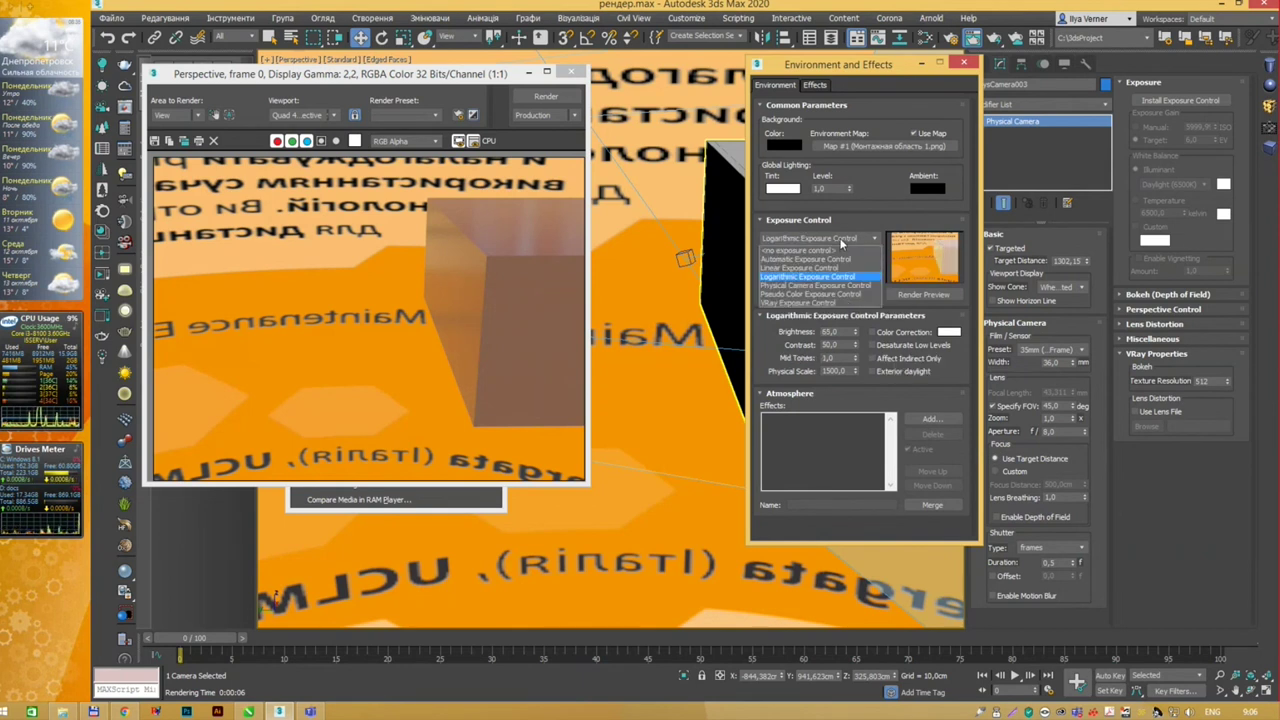
pyautogui.click(826, 285)
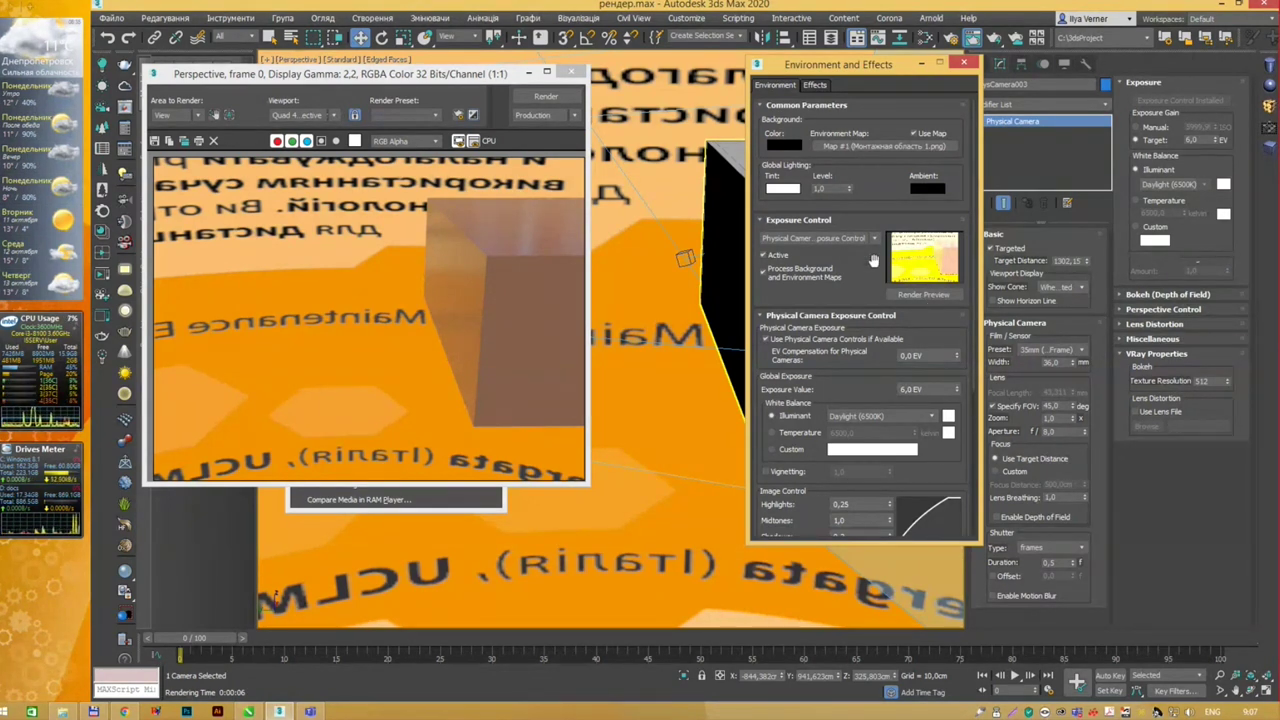
# Step: Keep Physical Camera exposure and reset EV Compensation to 0,0 EV after testing it
pyautogui.click(873, 238)
pyautogui.click(815, 290)
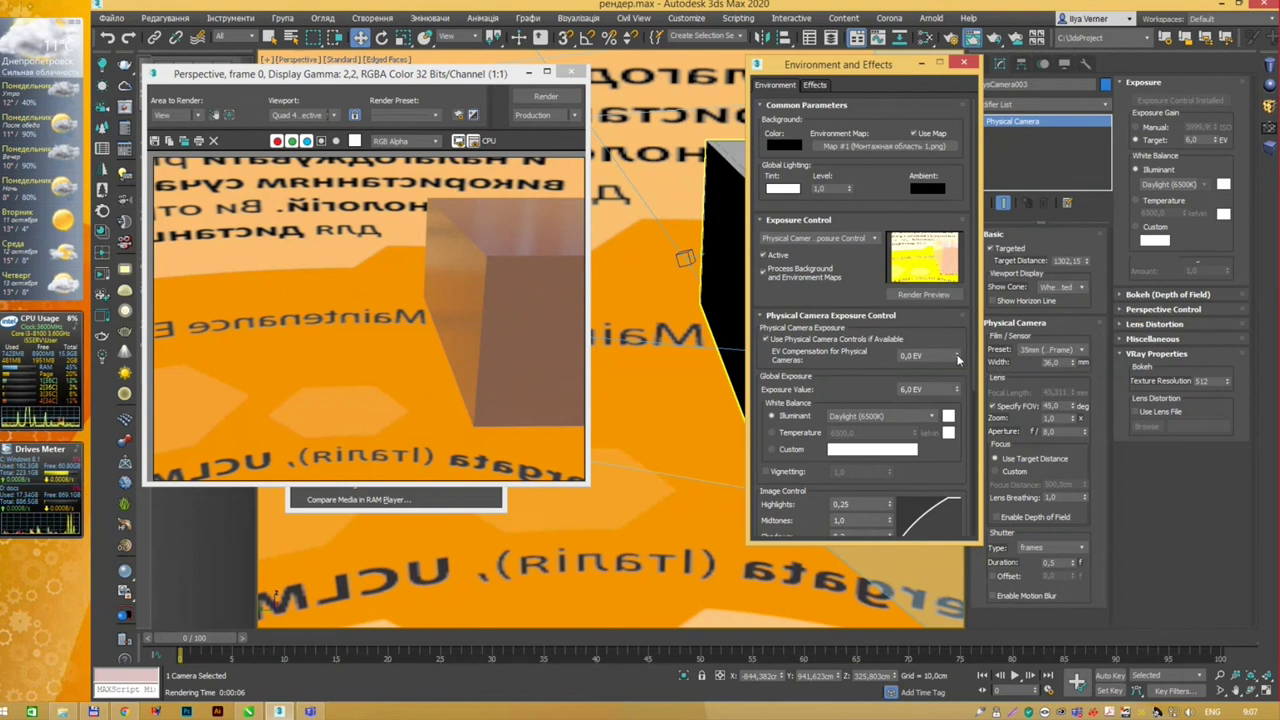
pyautogui.moveTo(958, 359)
pyautogui.mouseDown()
pyautogui.moveTo(966, 338)
pyautogui.moveTo(962, 350)
pyautogui.mouseUp()
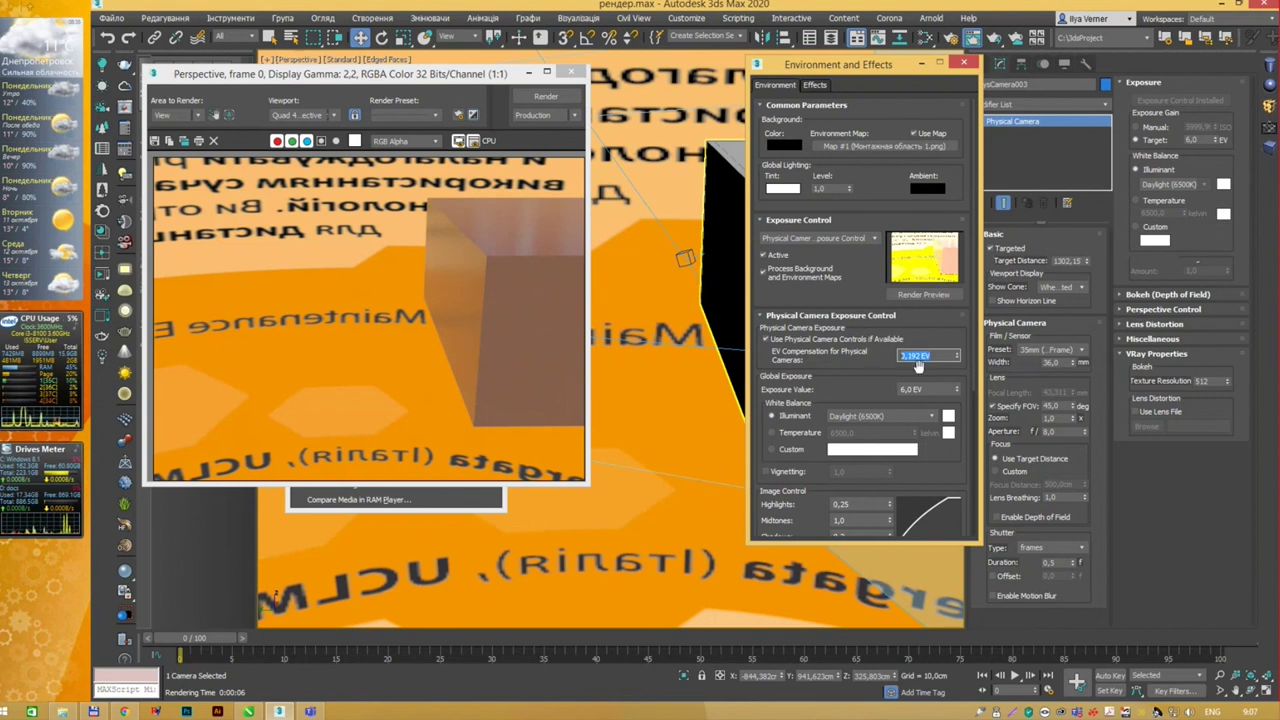
pyautogui.rightClick(958, 358)
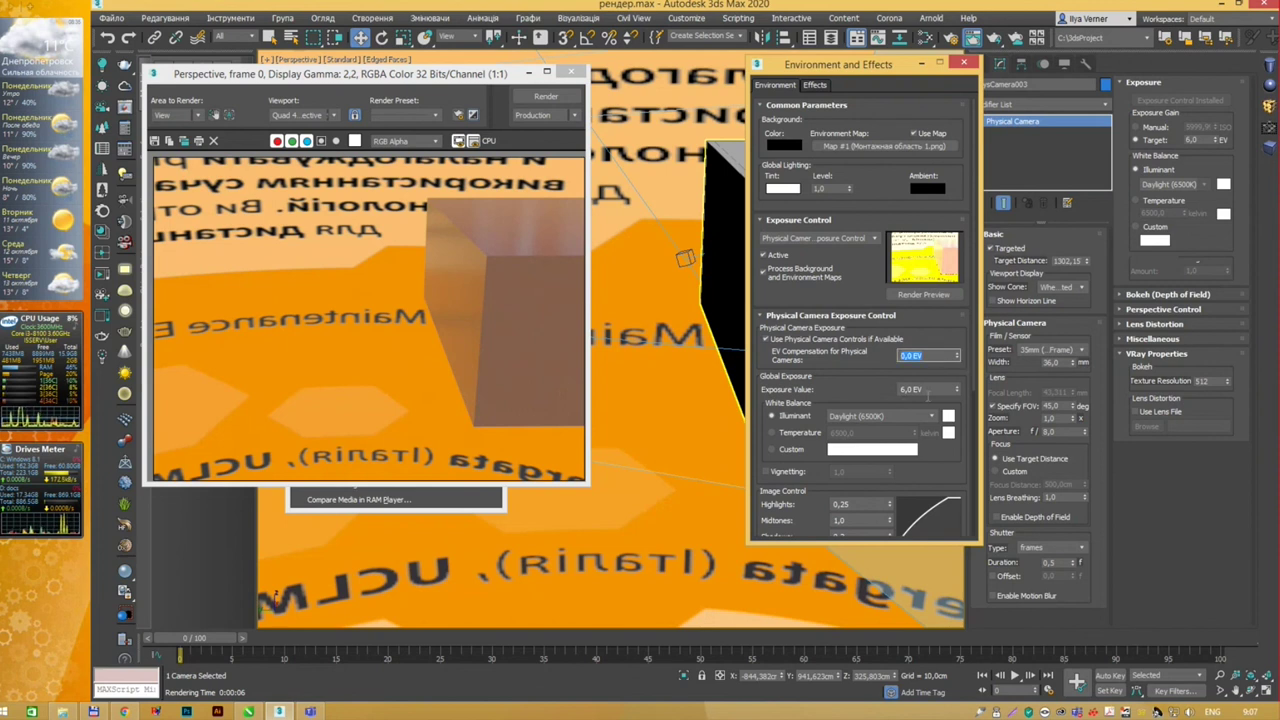
pyautogui.click(945, 390)
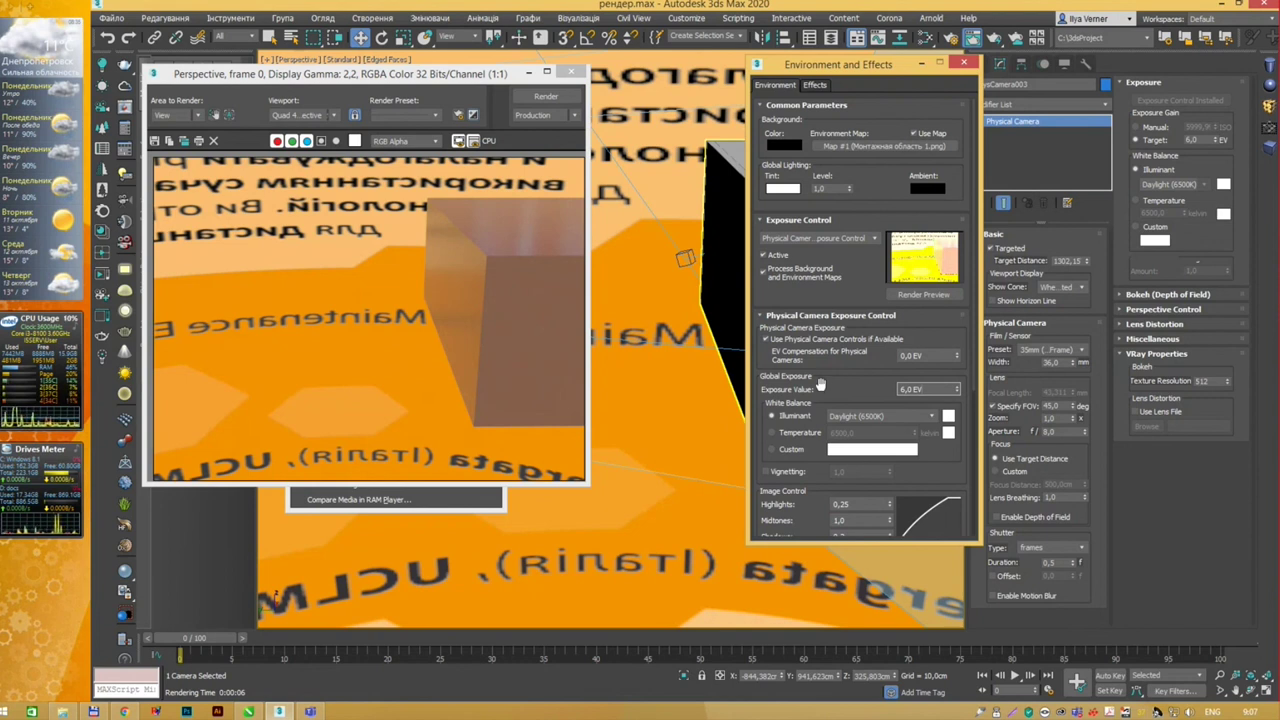
# Step: Adjust the Exposure Value spinner until it reads 9,044 EV
pyautogui.moveTo(957, 387)
pyautogui.mouseDown()
pyautogui.moveTo(979, 294)
pyautogui.moveTo(978, 316)
pyautogui.mouseUp()
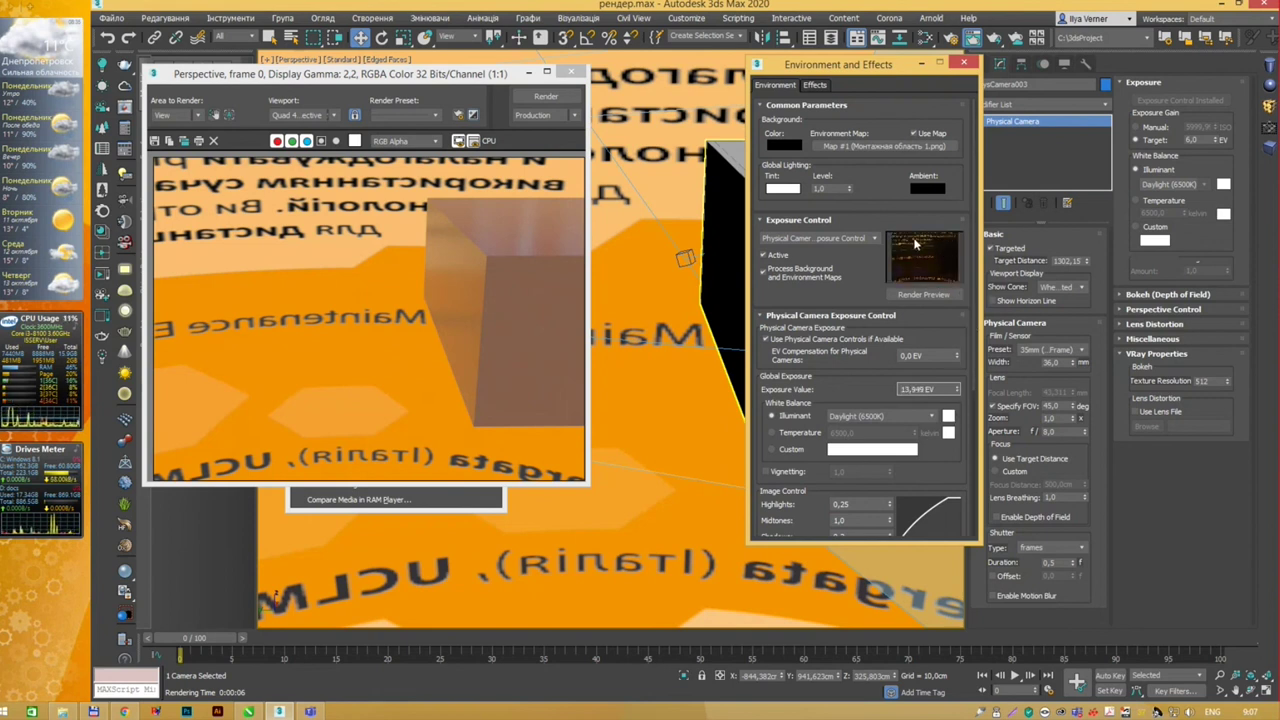
pyautogui.doubleClick(920, 389)
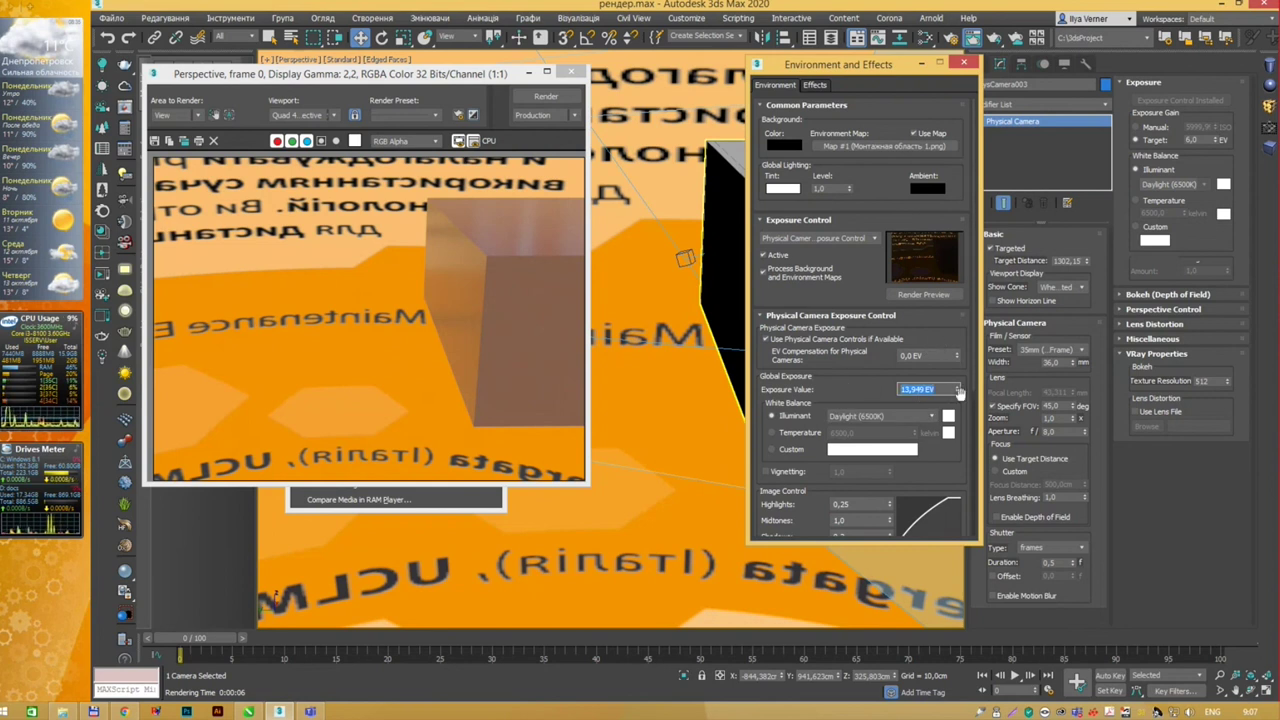
pyautogui.moveTo(957, 389); pyautogui.dragTo(960, 424)
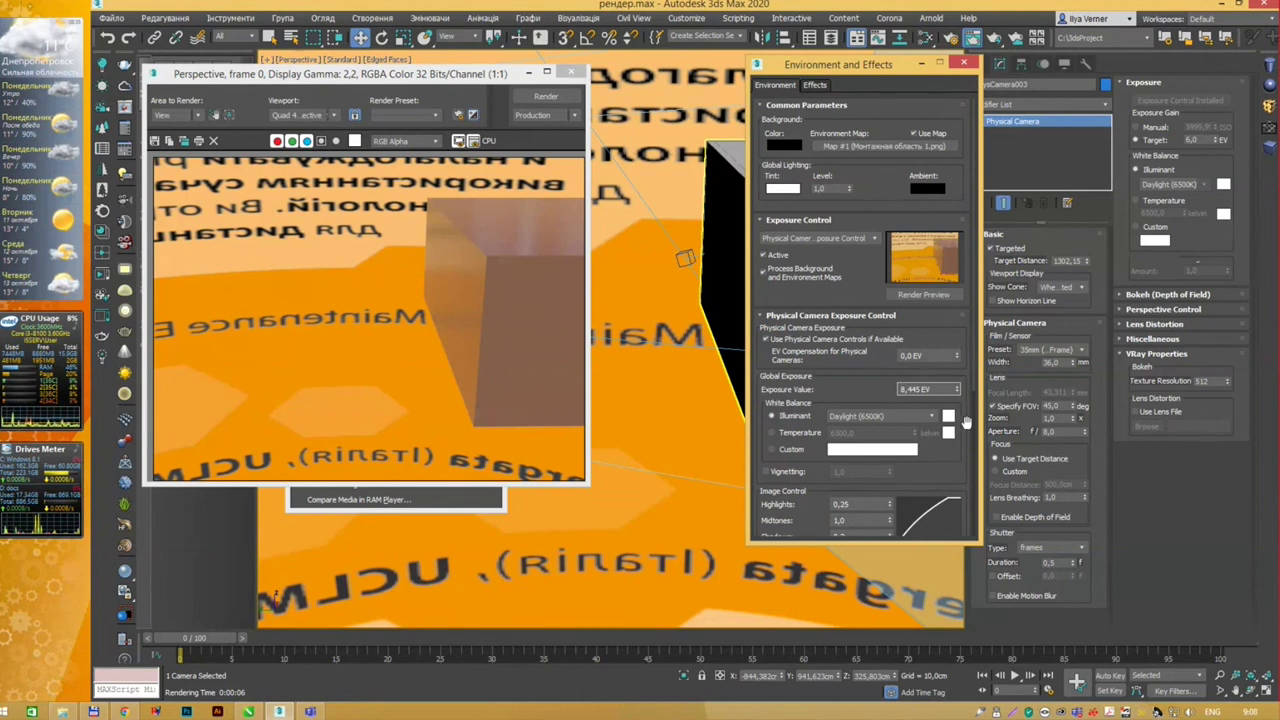
pyautogui.click(957, 392)
pyautogui.moveTo(962, 392); pyautogui.dragTo(962, 384)
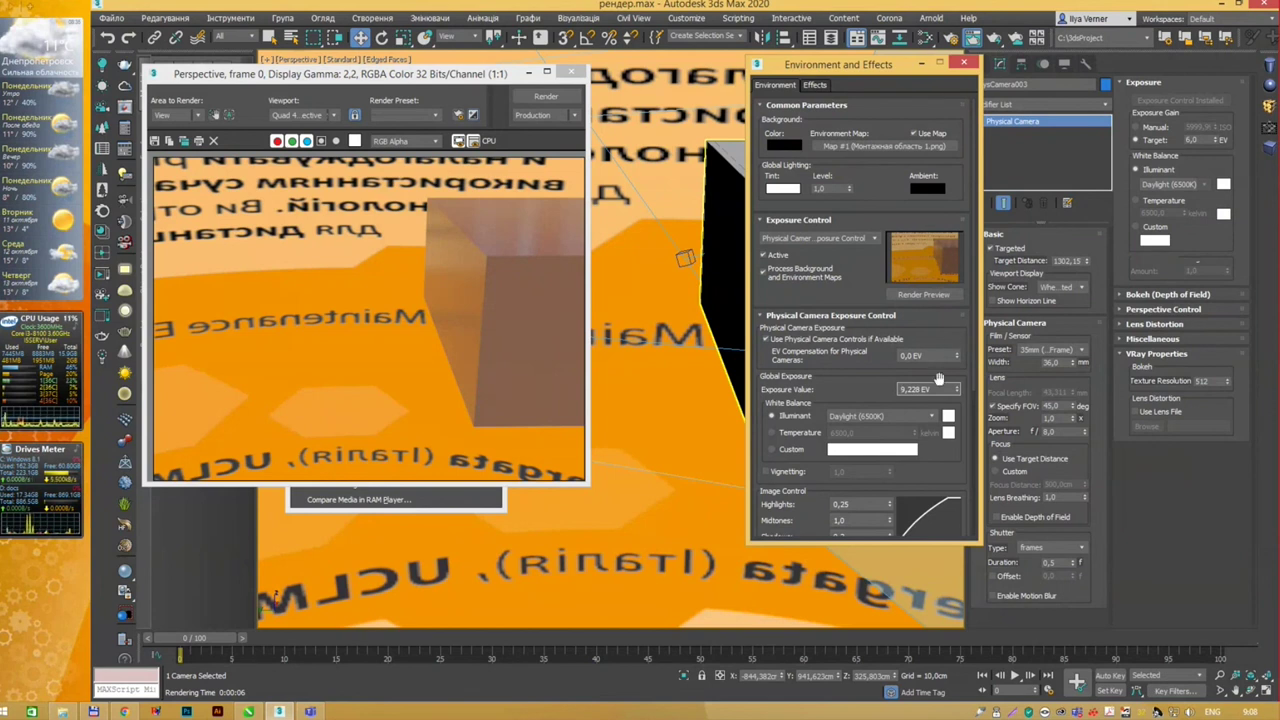
pyautogui.moveTo(958, 387); pyautogui.dragTo(958, 382)
pyautogui.moveTo(899, 64); pyautogui.dragTo(815, 42)
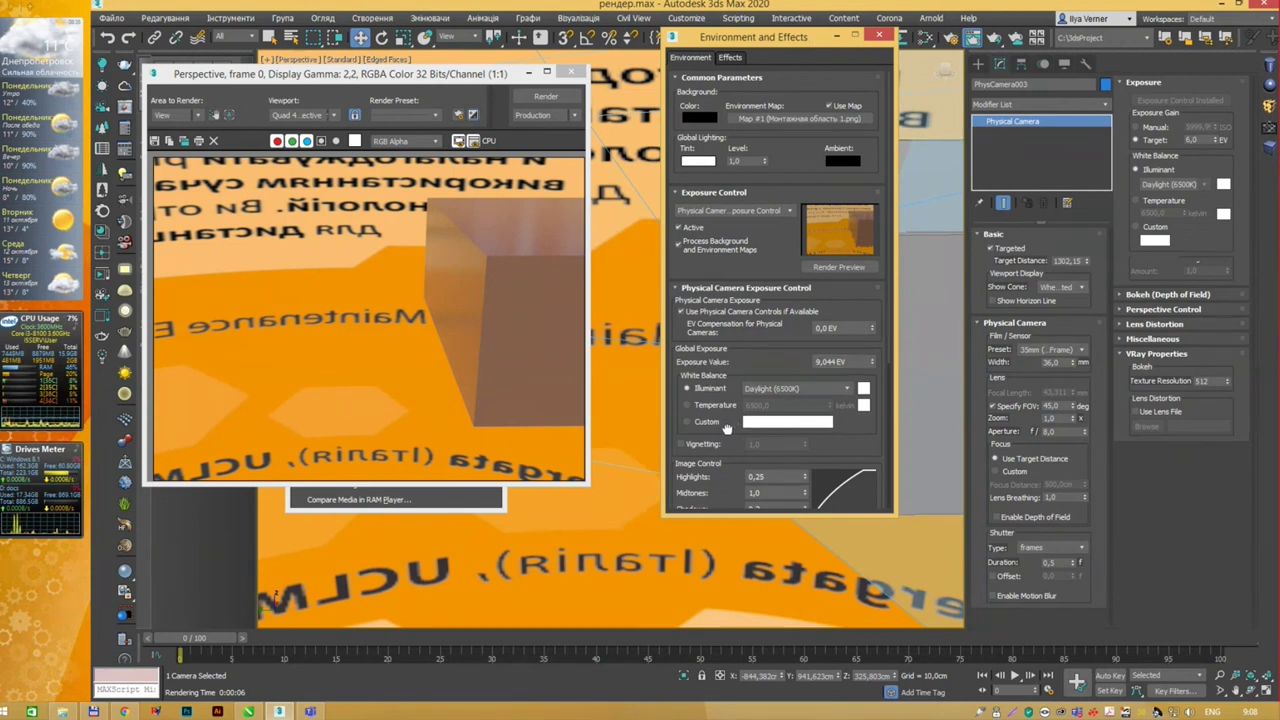
# Step: Review the exposure and Atmosphere rollouts, then switch to the CorelDRAW render-settings slide
pyautogui.scroll(-5, 727, 428)
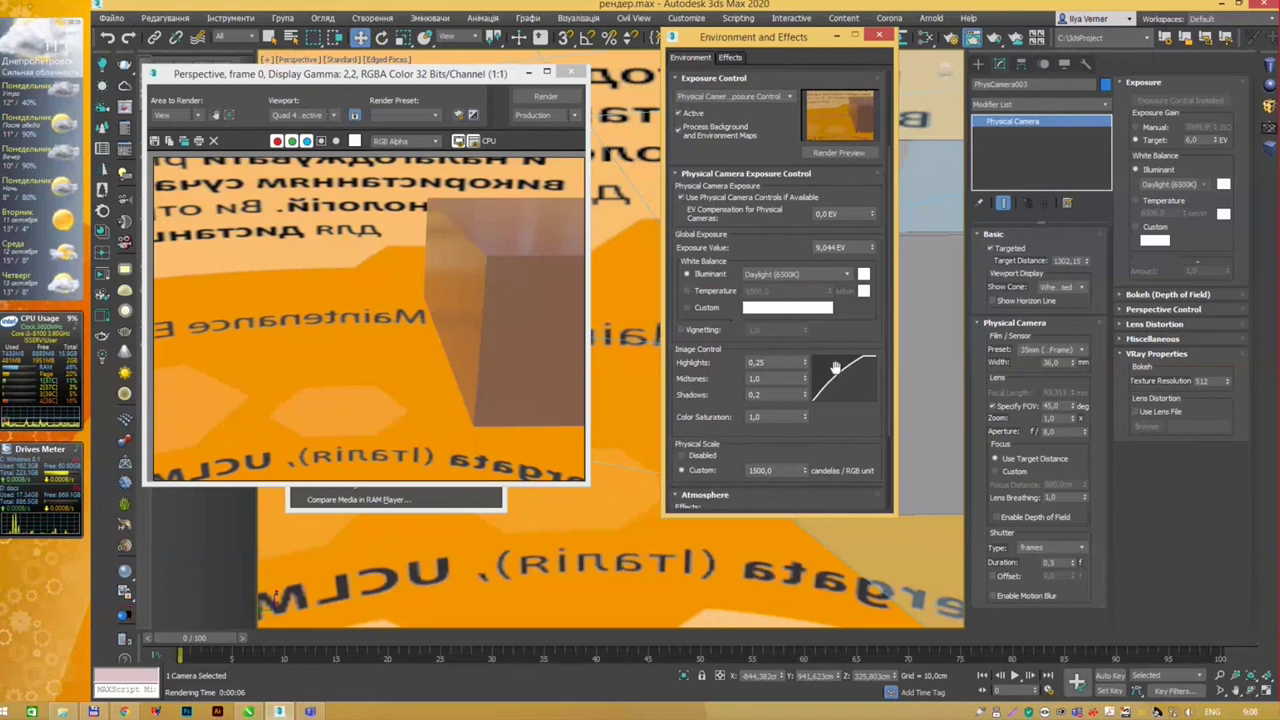
pyautogui.scroll(-1, 850, 360)
pyautogui.moveTo(858, 354); pyautogui.dragTo(854, 238)
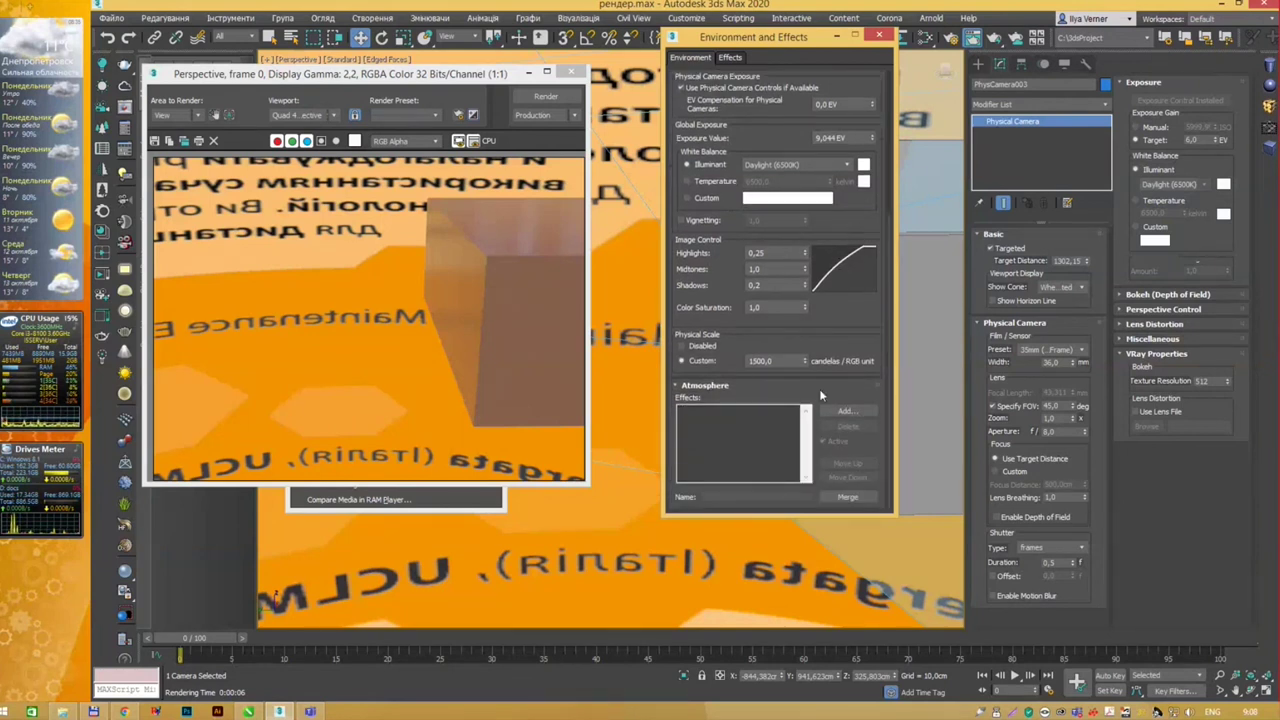
pyautogui.scroll(4, 727, 224)
pyautogui.scroll(3, 740, 270)
pyautogui.scroll(1, 757, 318)
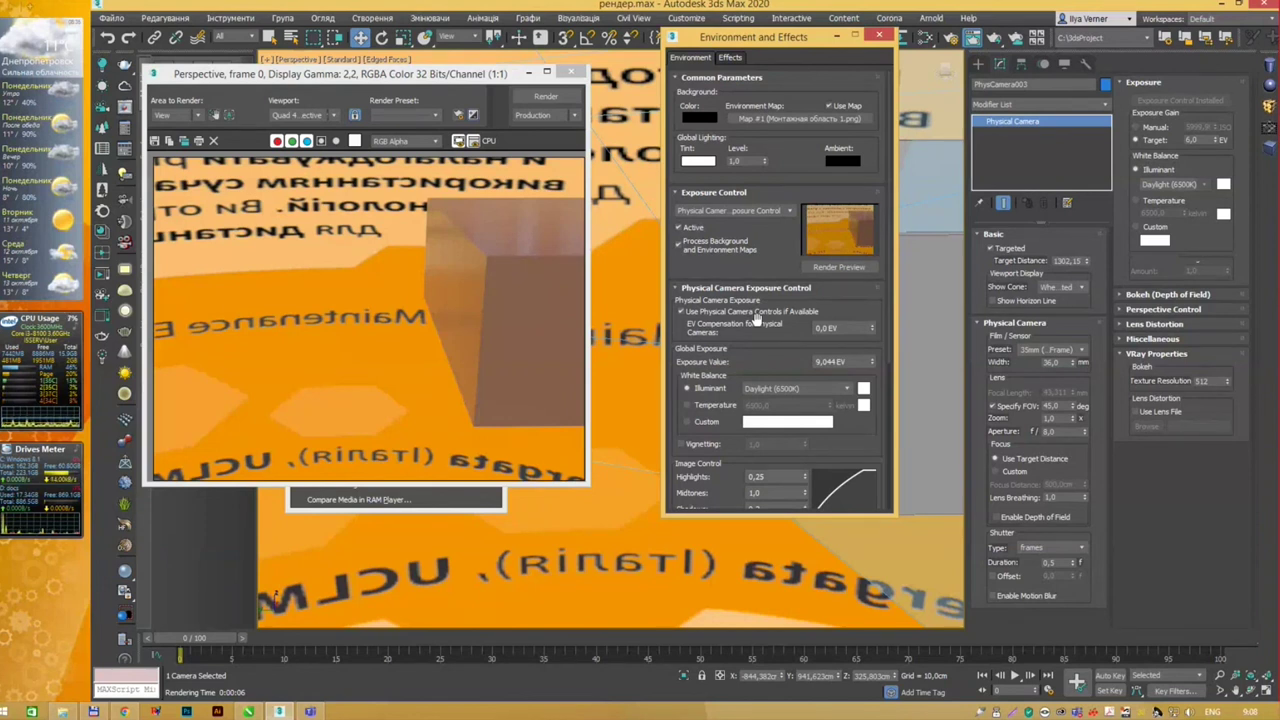
pyautogui.hotkey('alt', 'Tab')
pyautogui.hotkey('alt', 'Tab')
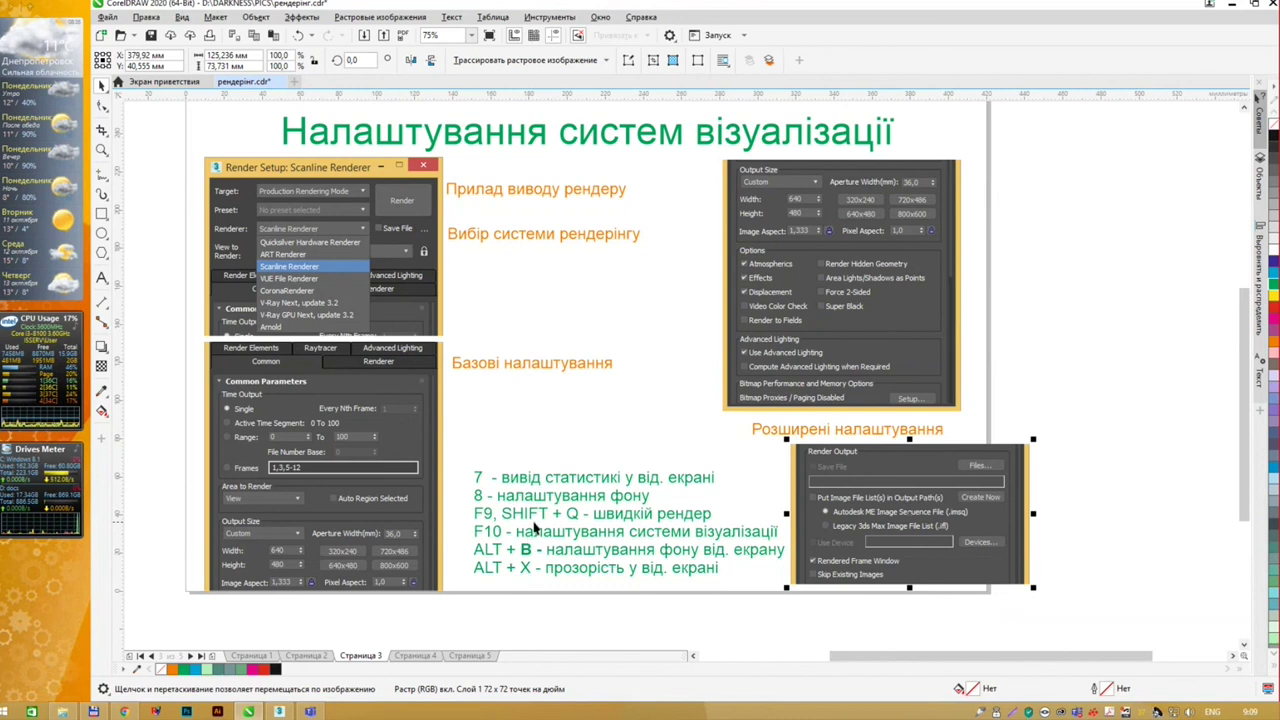
# Step: Show the Explorer folder holding the poster PNG, then return to 3ds Max
pyautogui.hotkey('alt', 'Tab')
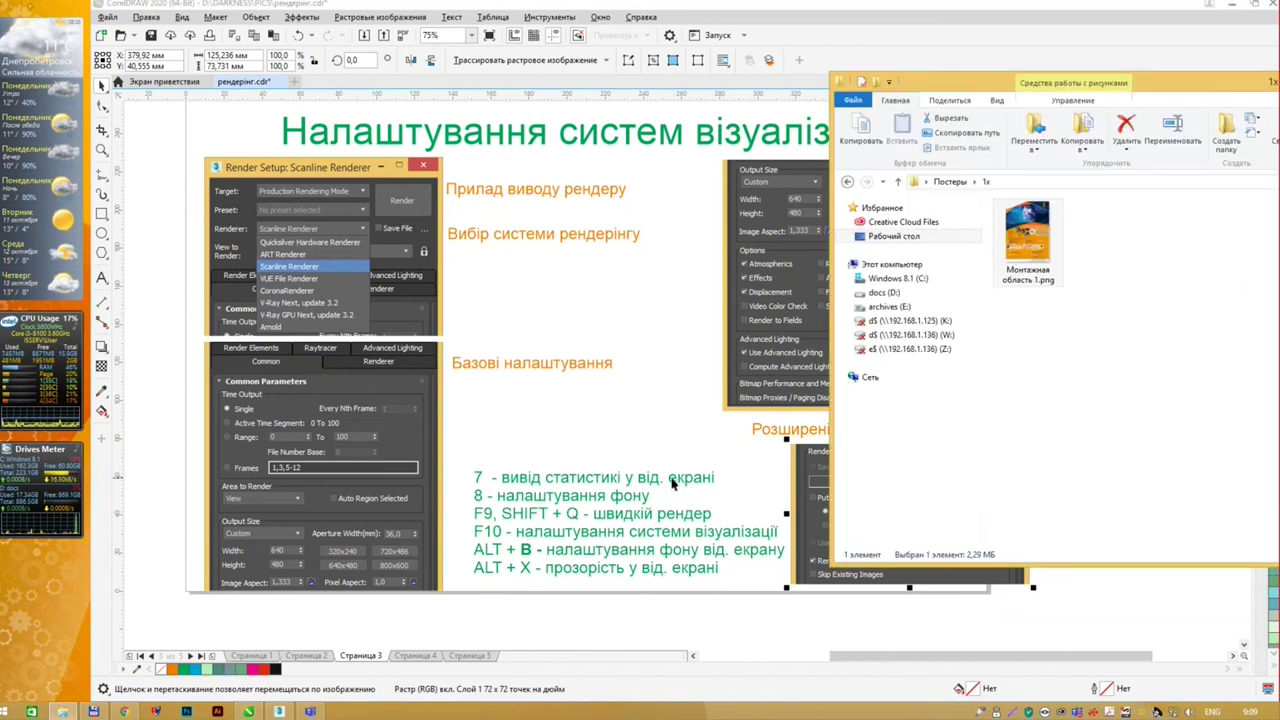
pyautogui.hotkey('alt', 'Tab')
pyautogui.hotkey('alt', 'Tab')
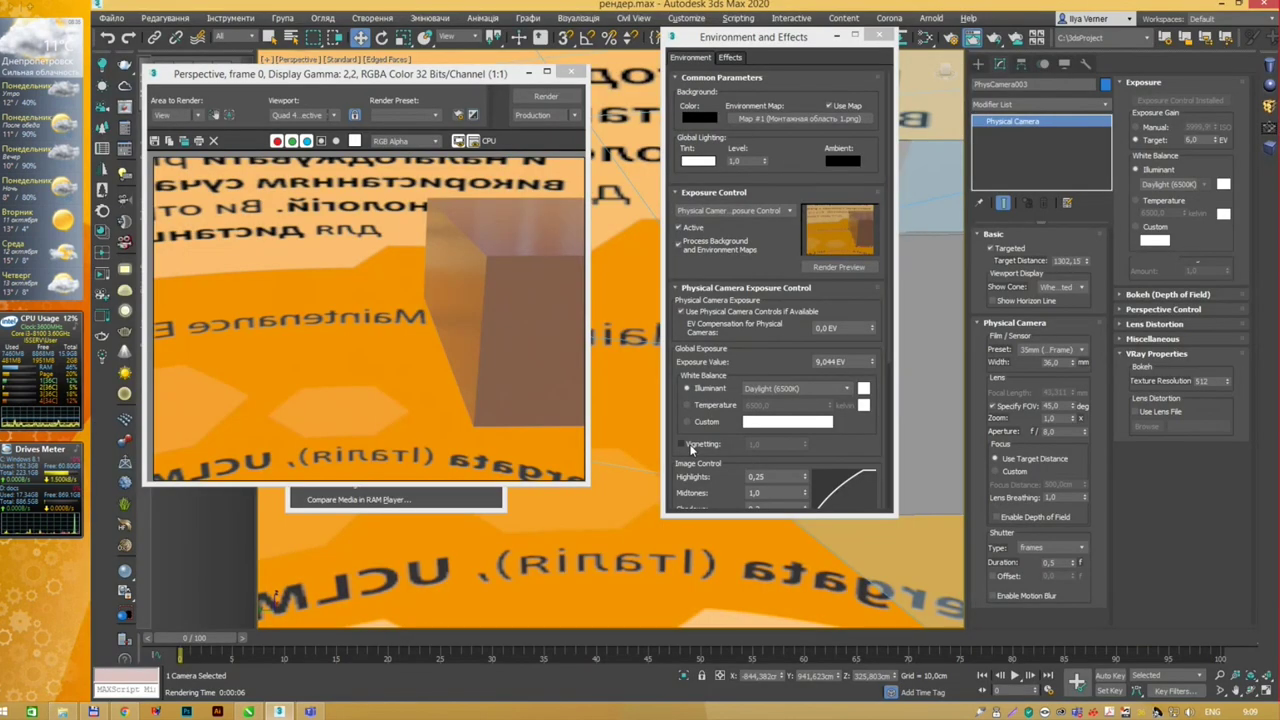
# Step: Clear the poster environment map, toggle Use Map, and lower exposure to 7,501 EV
pyautogui.rightClick(775, 121)
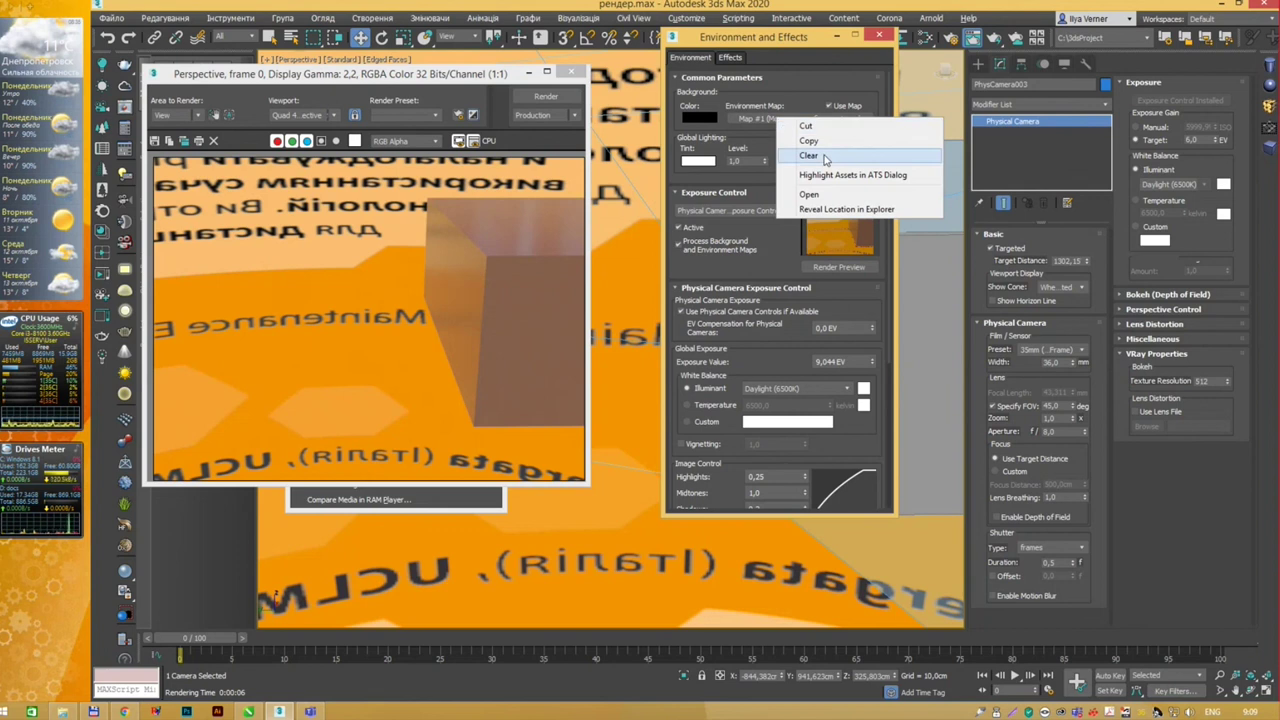
pyautogui.click(810, 156)
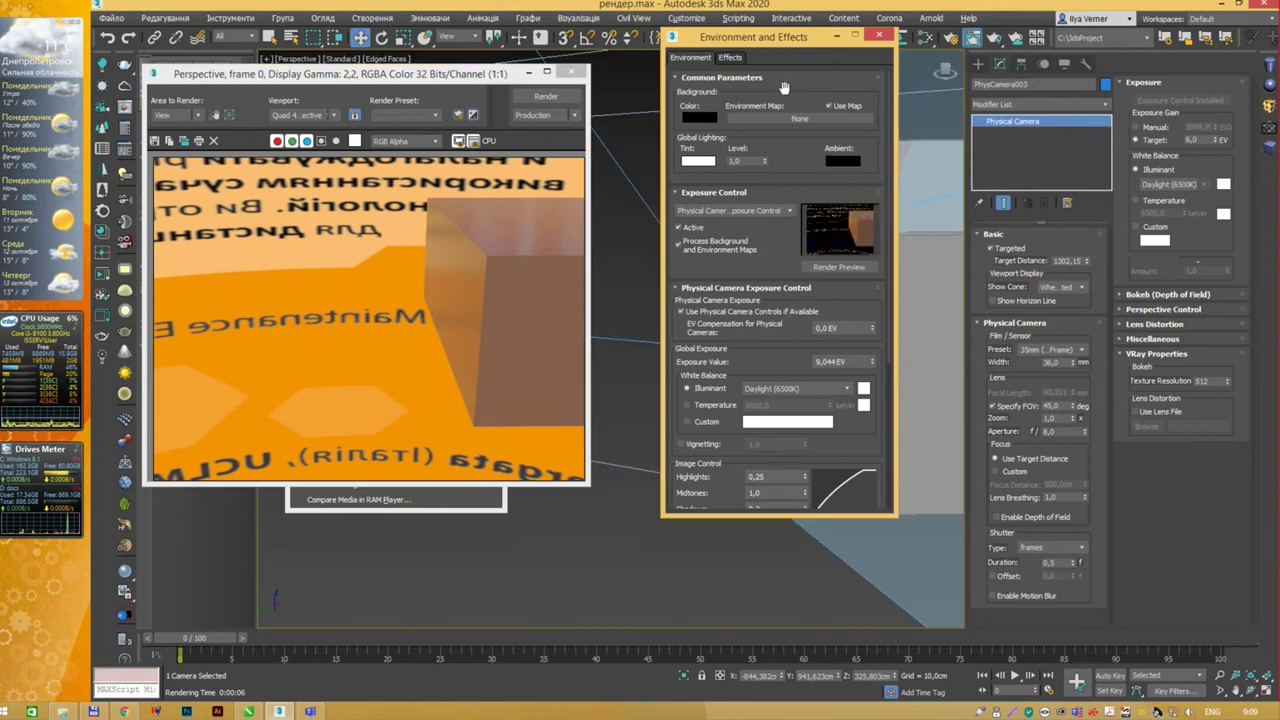
pyautogui.moveTo(785, 43); pyautogui.dragTo(775, 81)
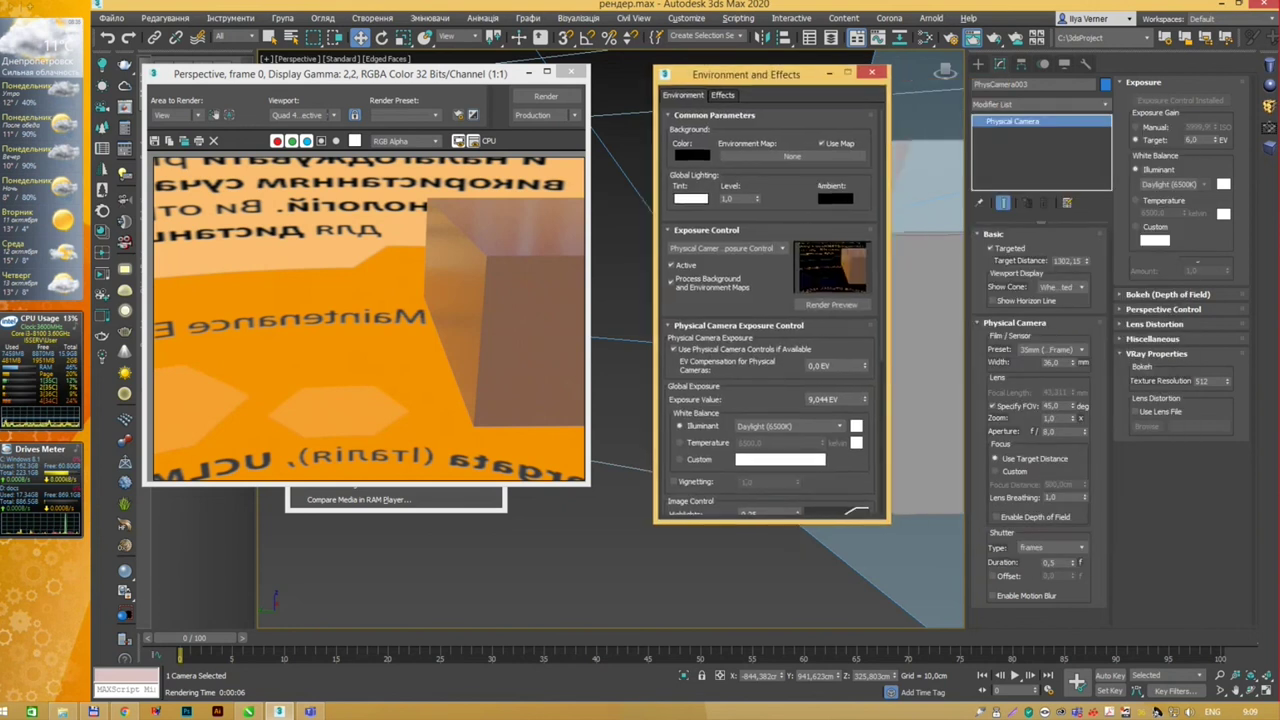
pyautogui.click(822, 143)
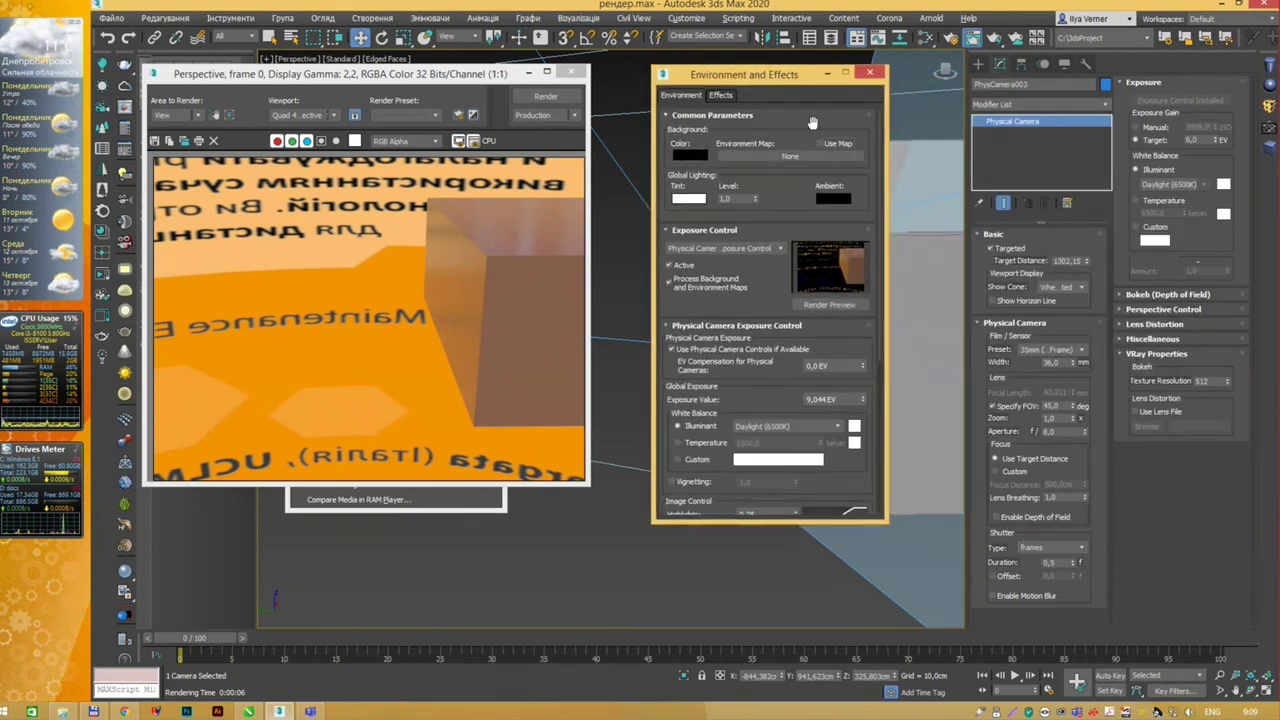
pyautogui.click(820, 143)
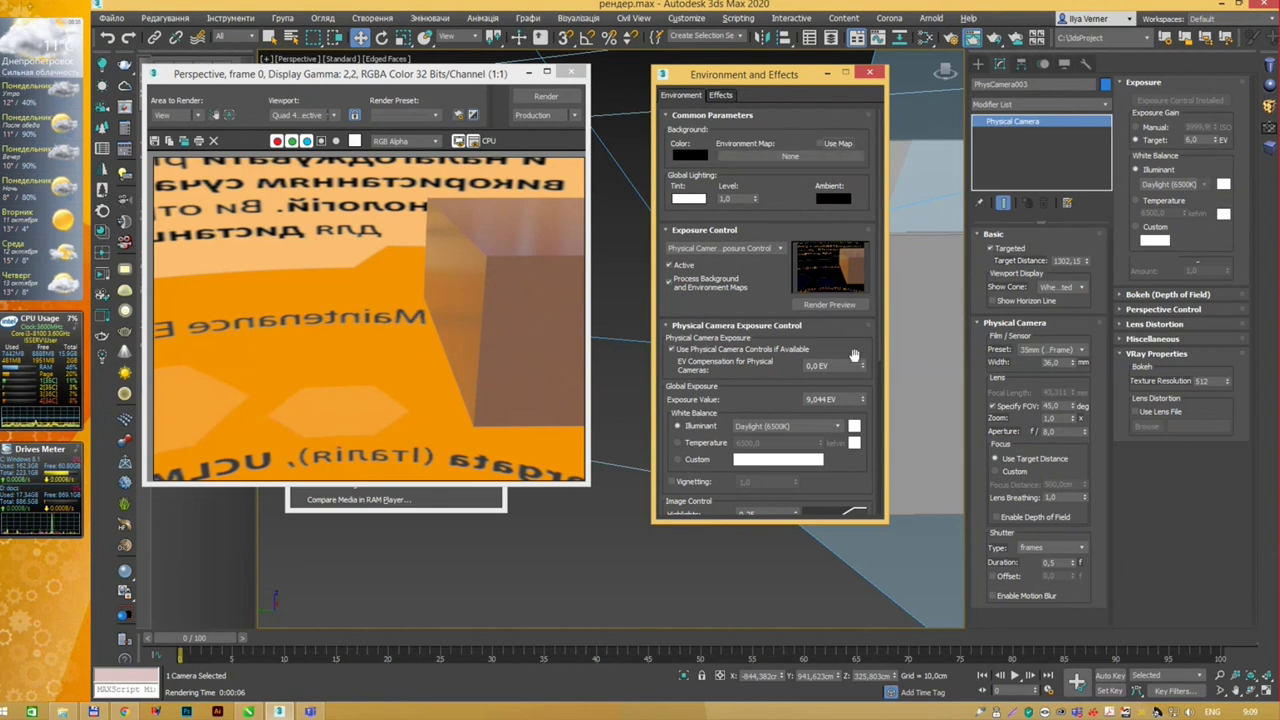
pyautogui.moveTo(863, 399); pyautogui.dragTo(866, 356)
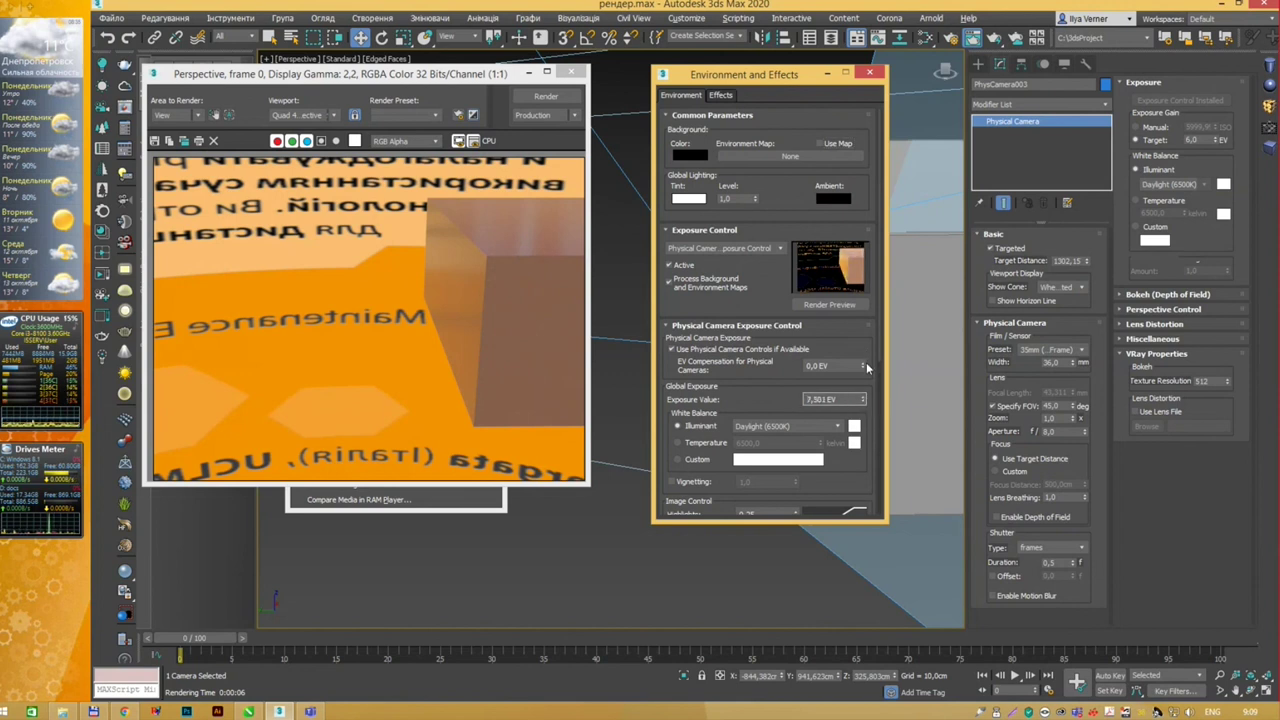
pyautogui.click(759, 313)
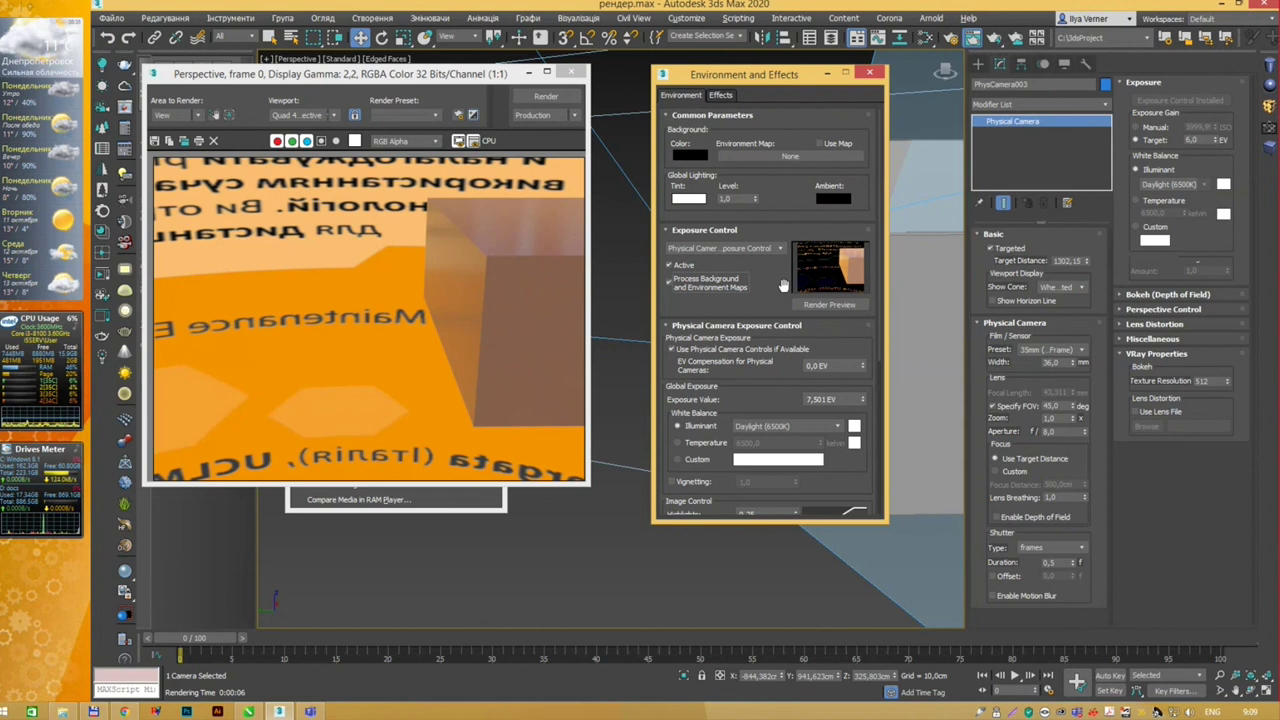
# Step: Close the frame, environment and rendering windows, and minimize 3ds Max to CorelDRAW
pyautogui.click(577, 74)
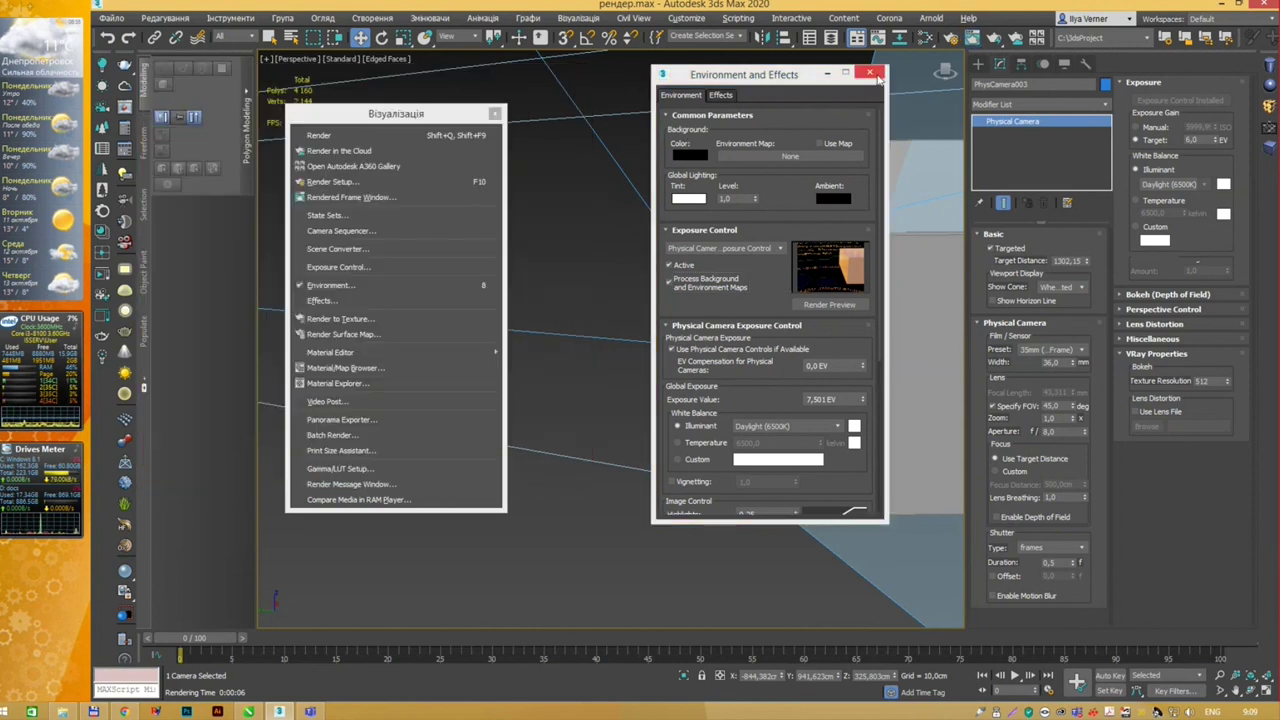
pyautogui.click(874, 74)
pyautogui.click(496, 113)
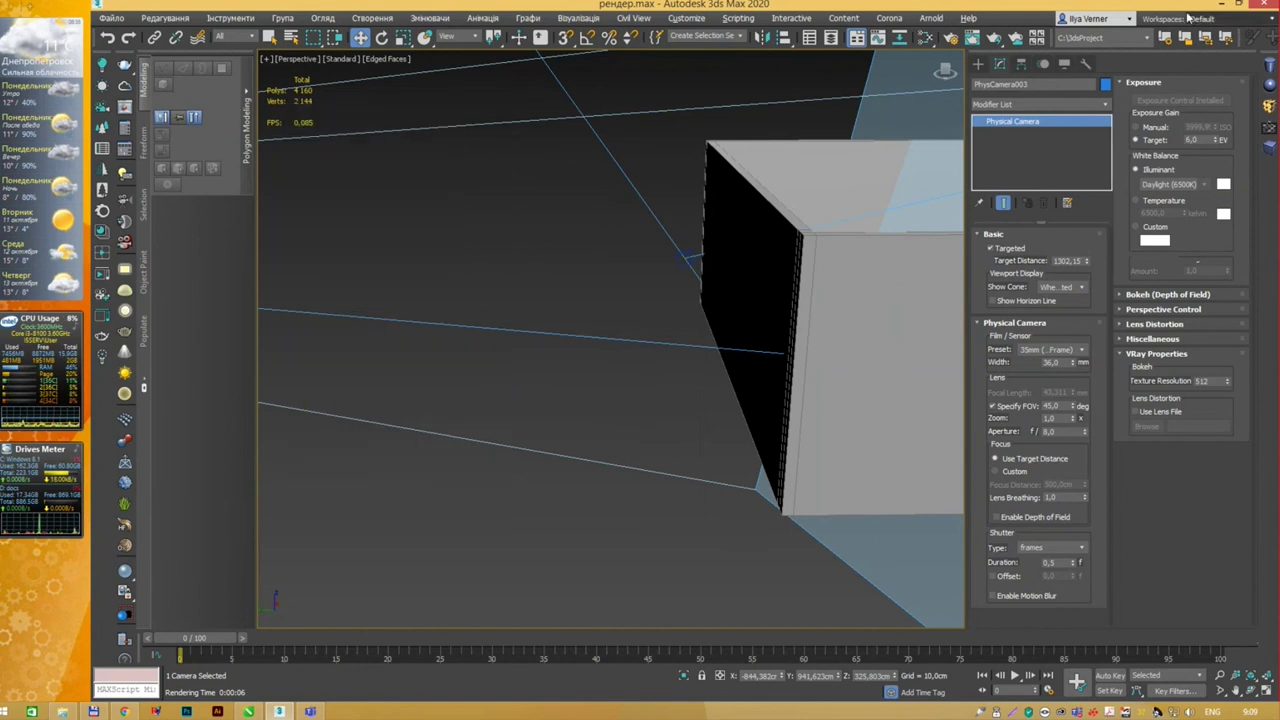
pyautogui.click(1222, 6)
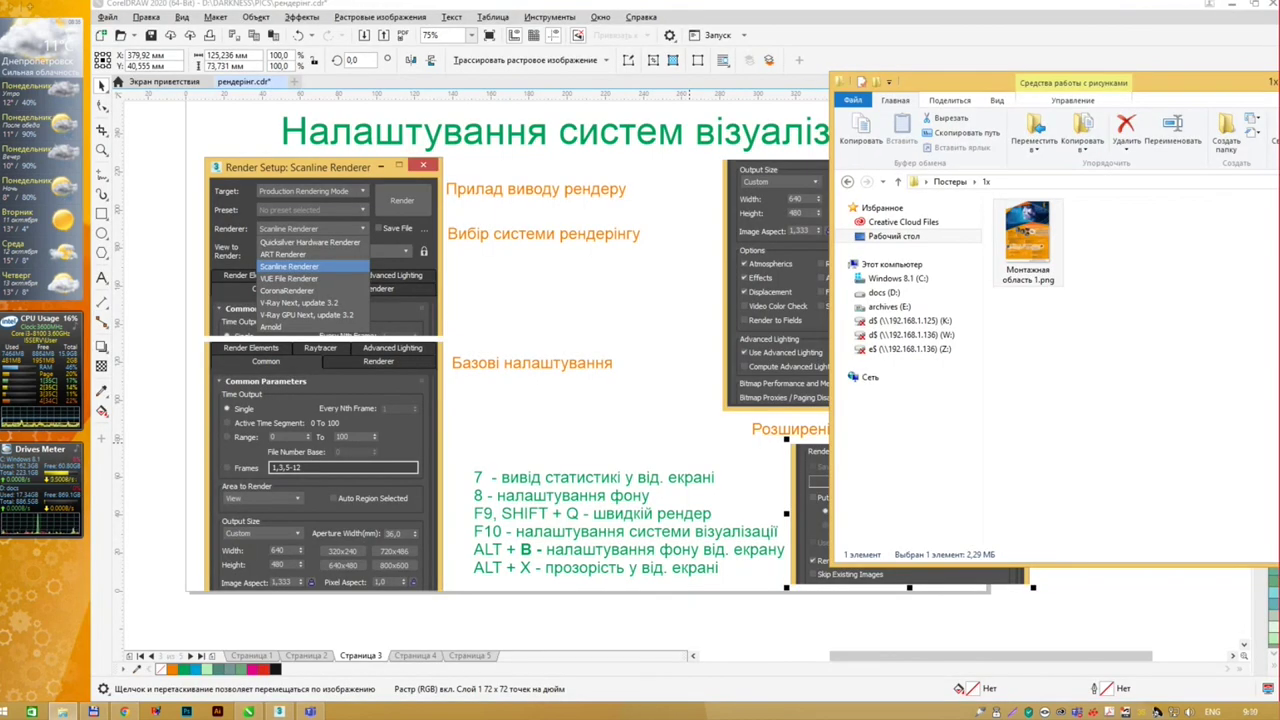